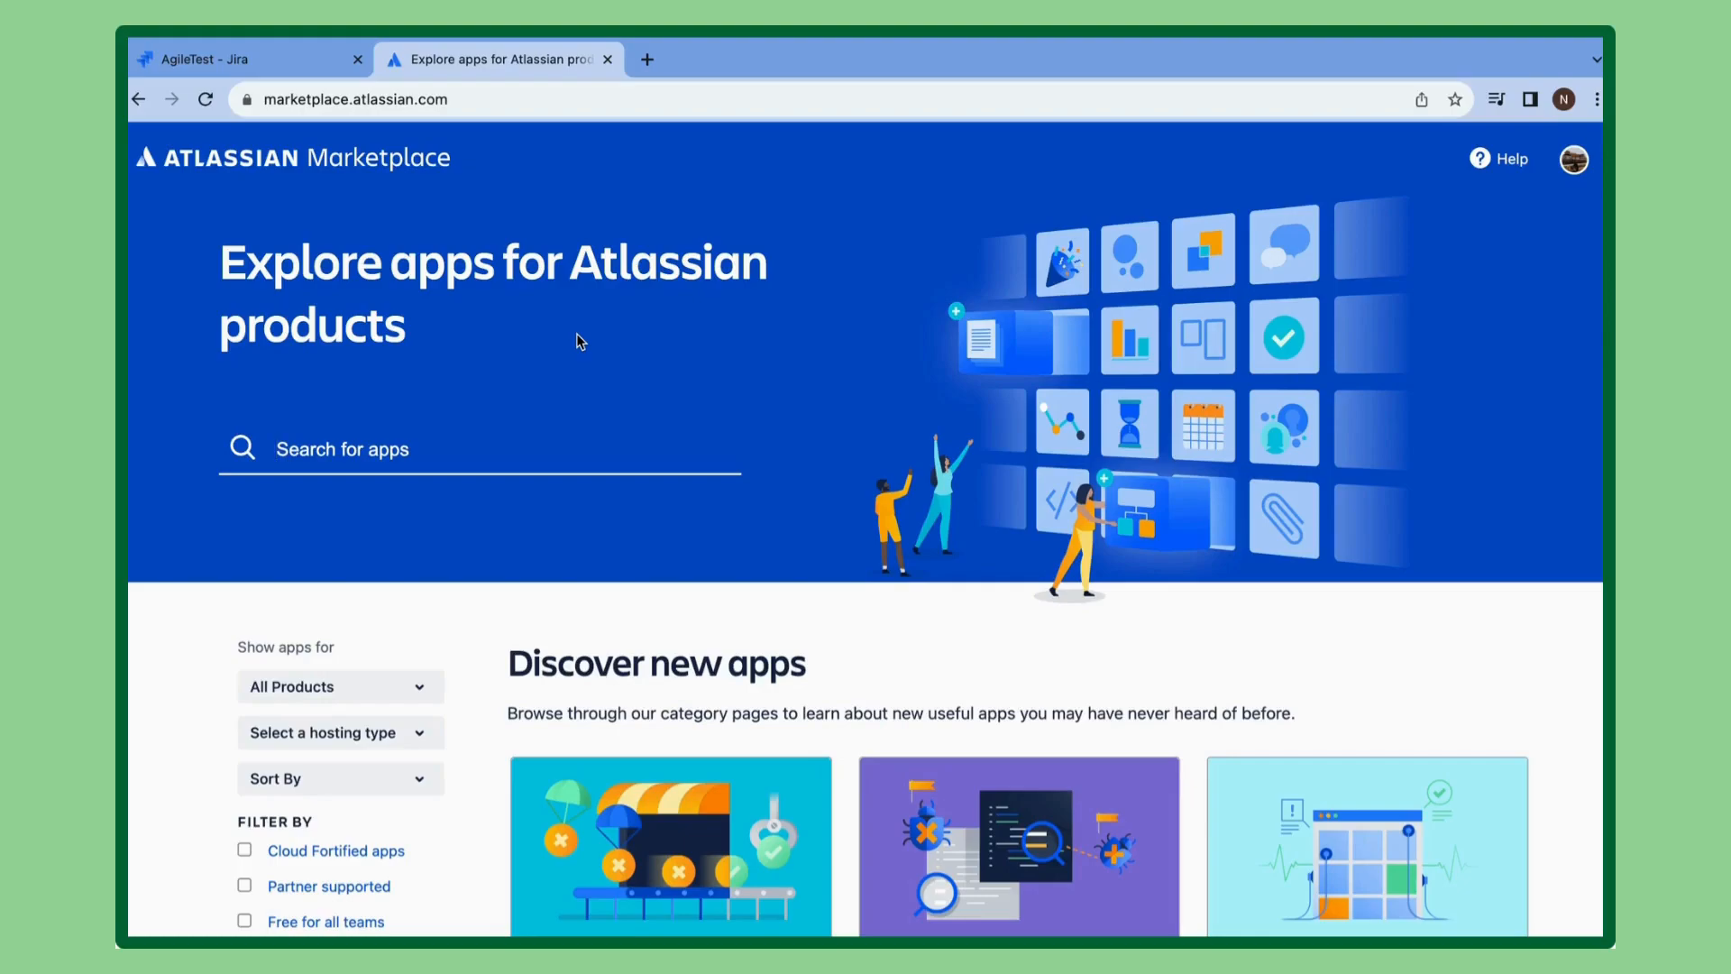
# Search the Atlassian Marketplace for AgileTest and open the Agile Test Management for Jira listing.
pyautogui.click(347, 453)
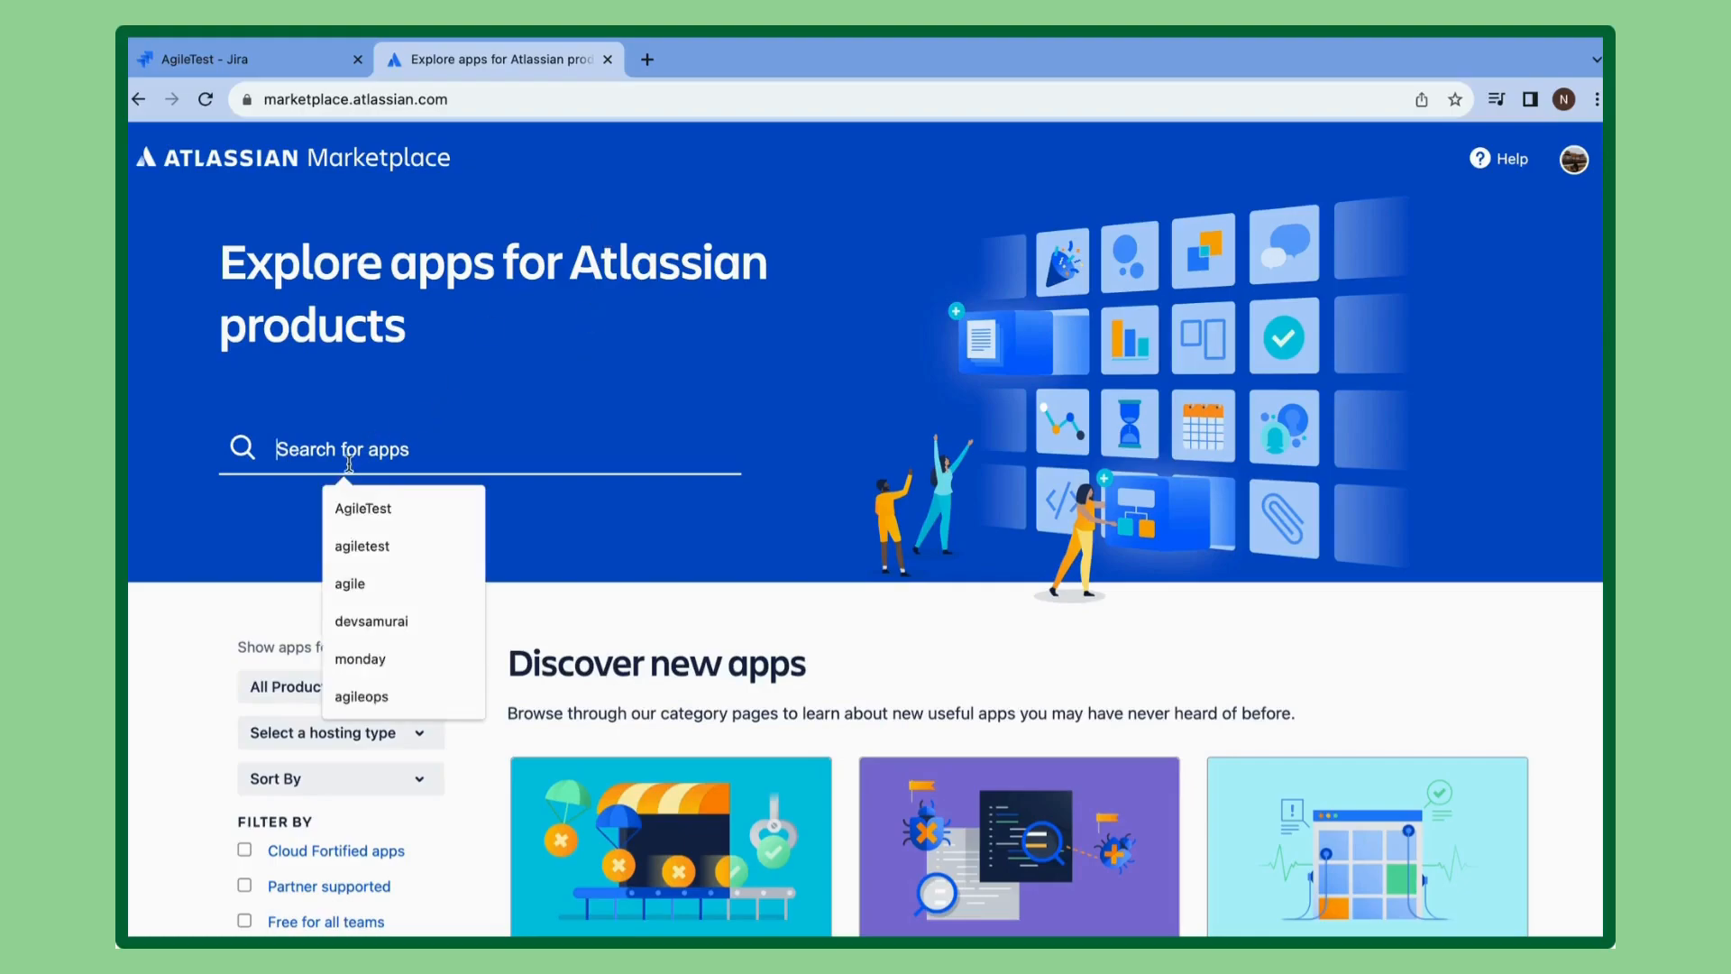
pyautogui.write('AgileTest')
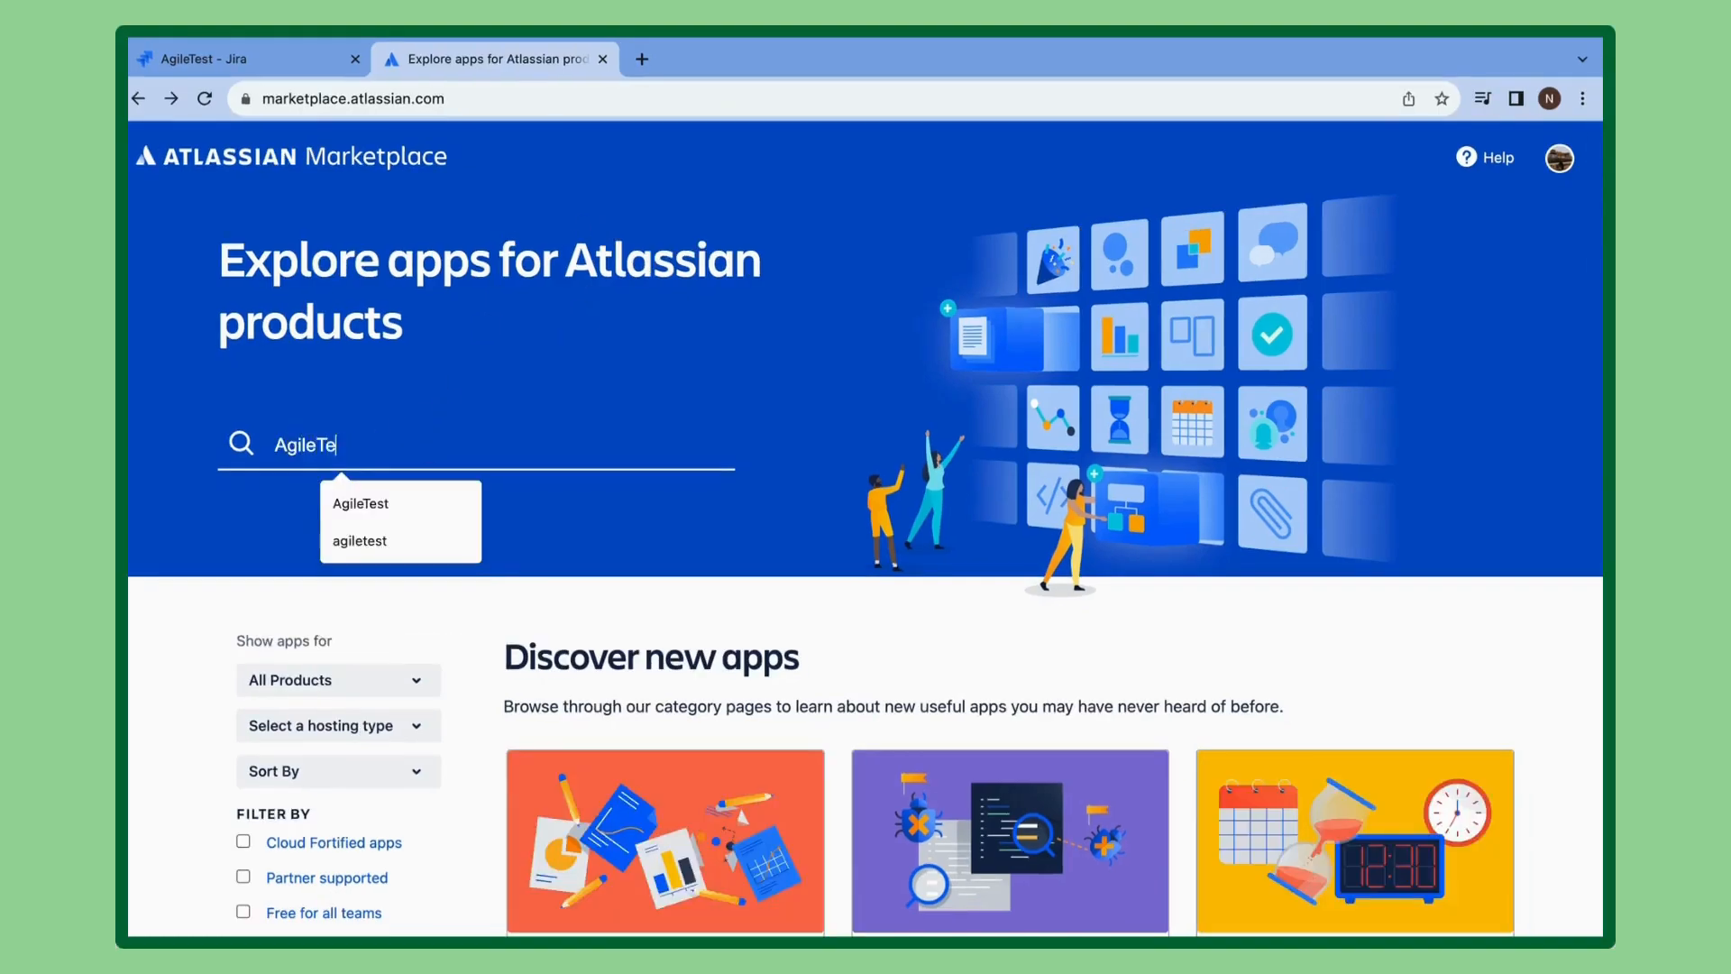
pyautogui.press('Return')
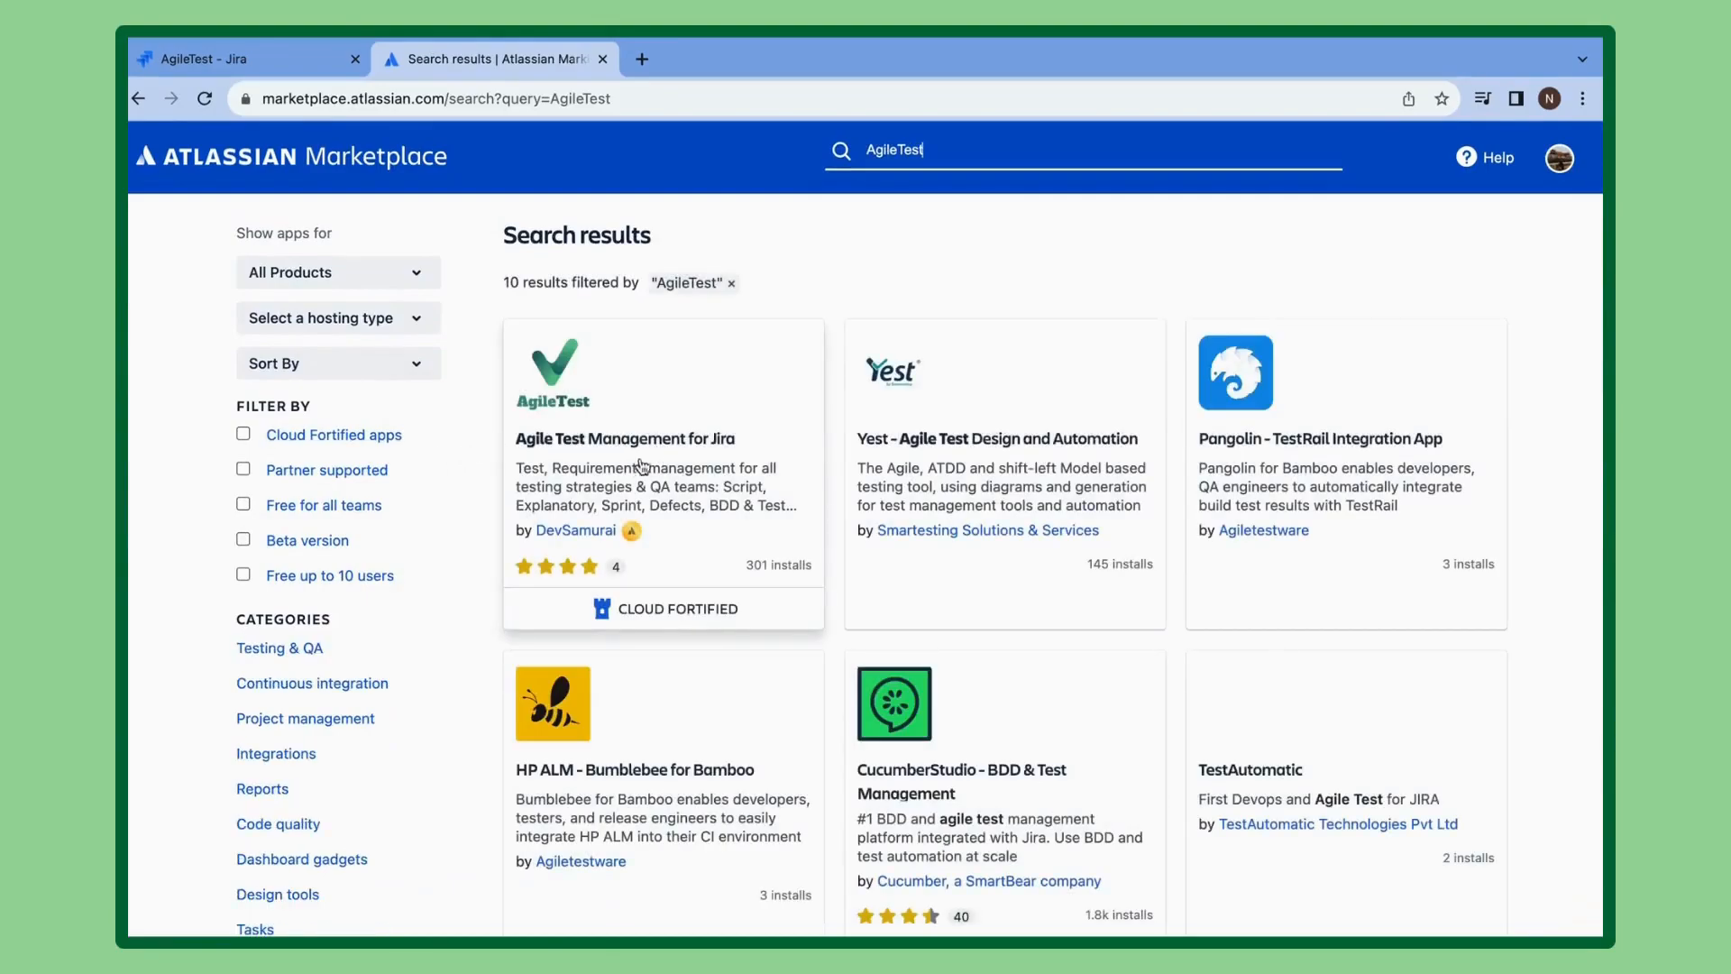
pyautogui.click(605, 497)
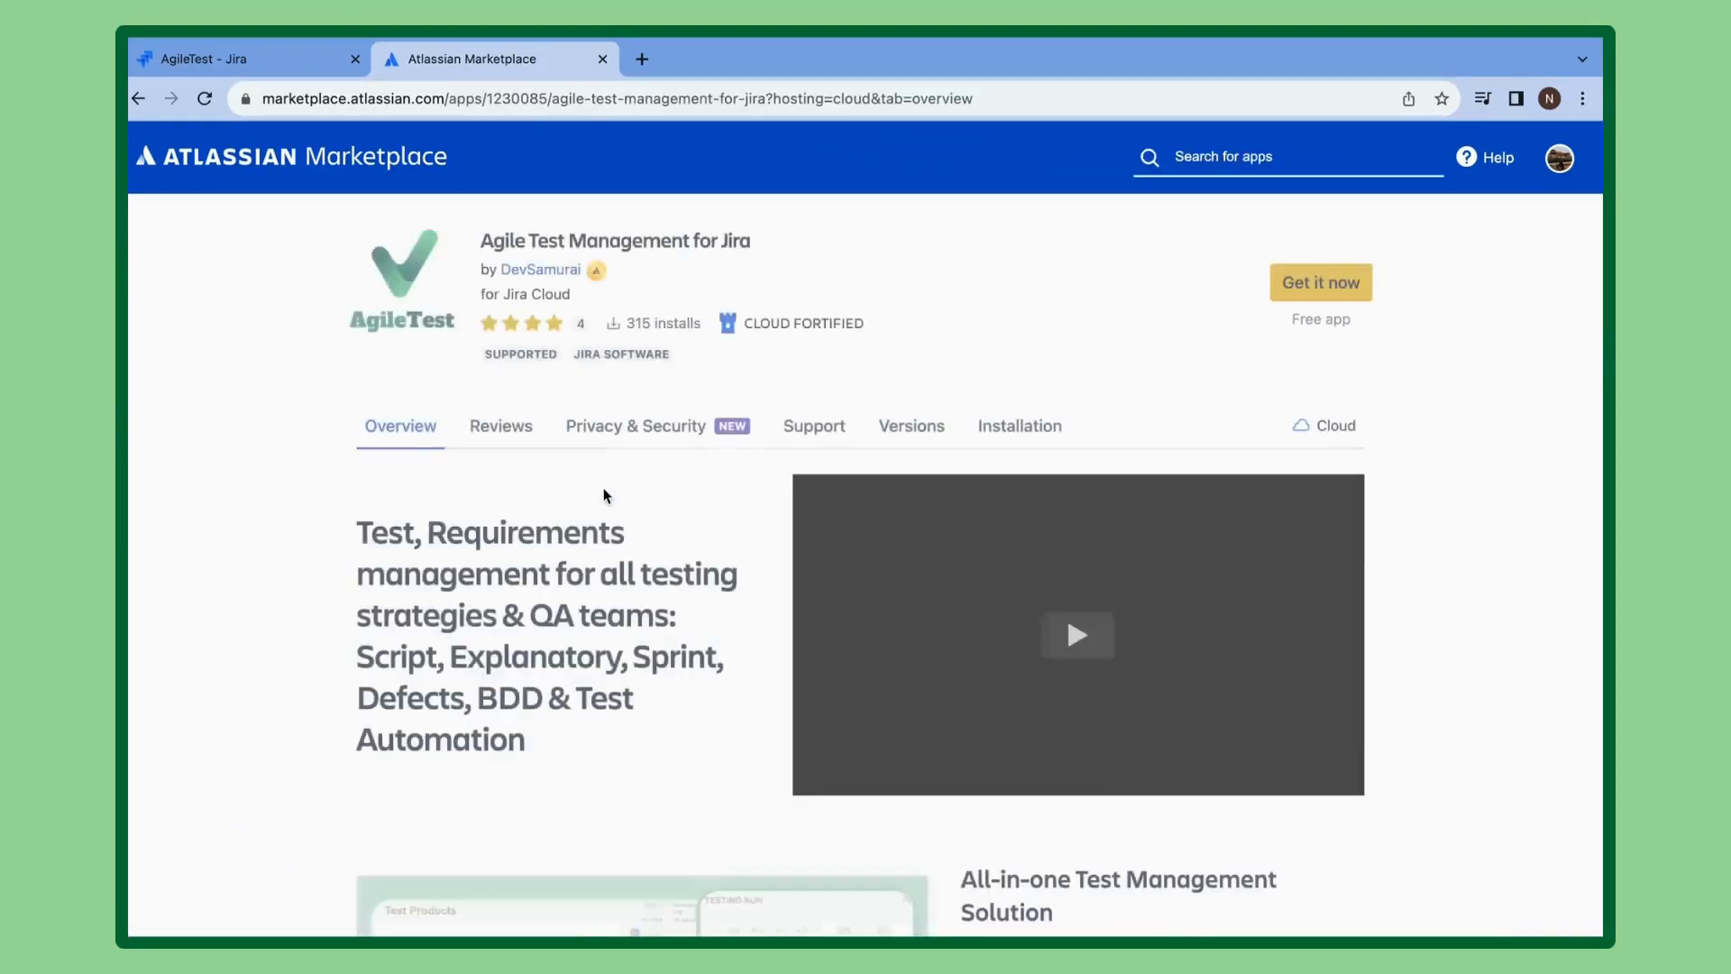
# Request installation of the app on the last listed Jira site, then proceed to its management page.
pyautogui.click(1281, 286)
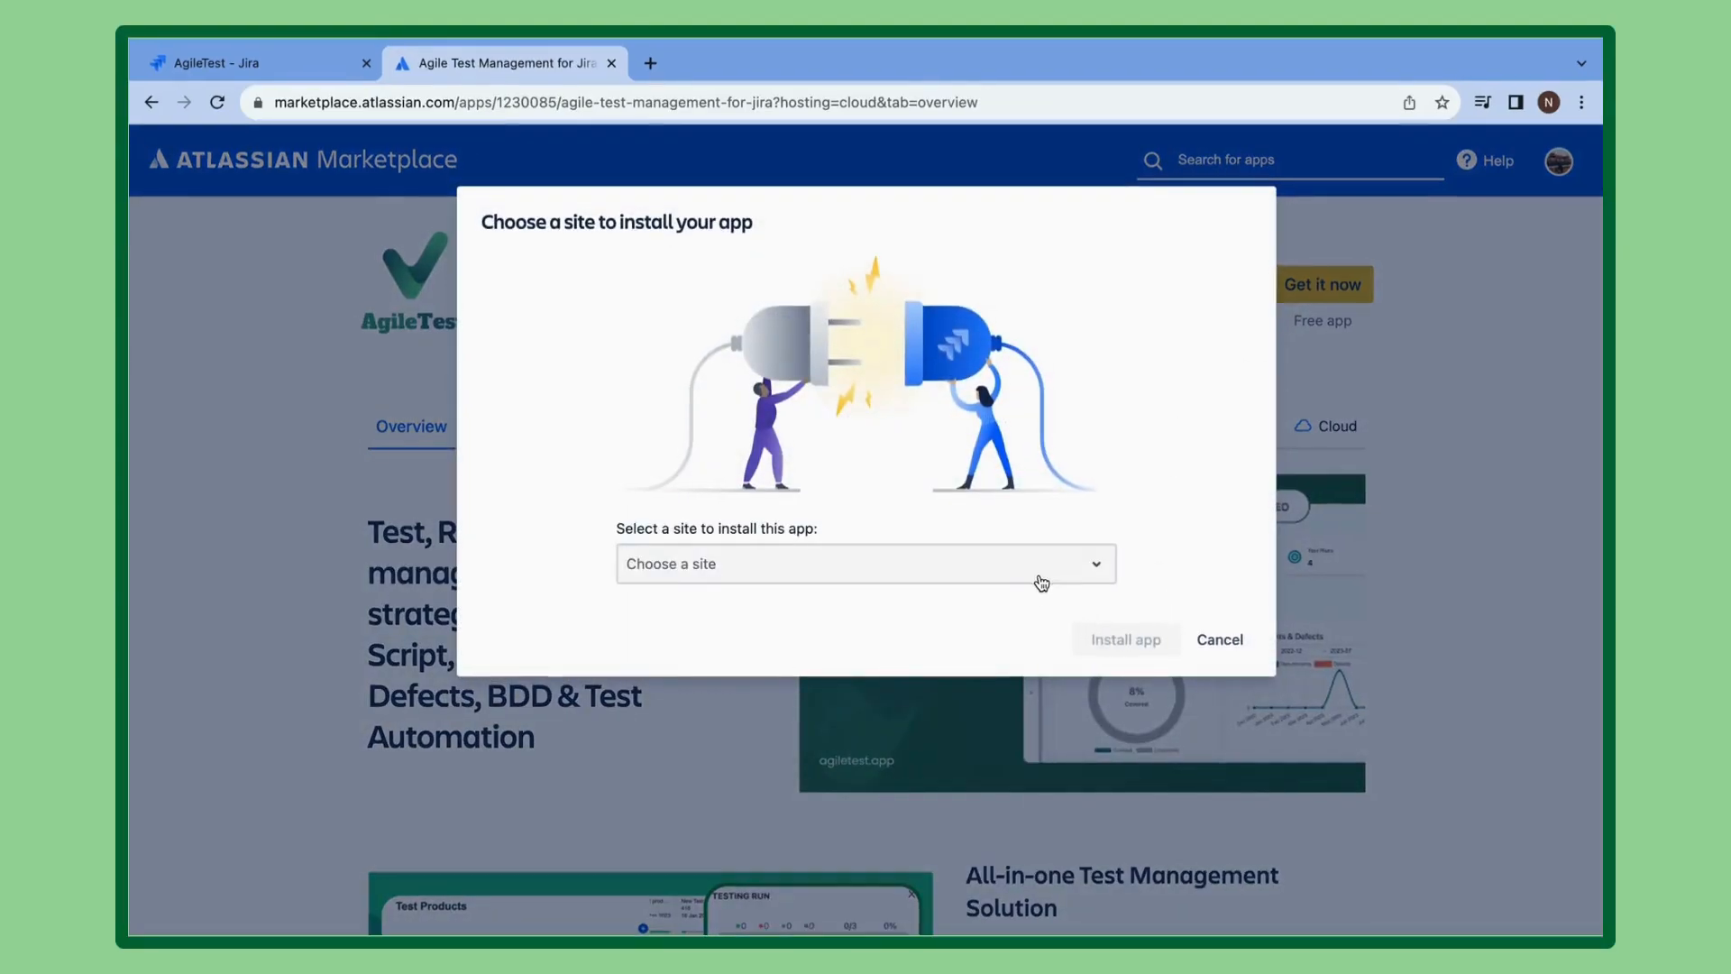
pyautogui.click(1042, 582)
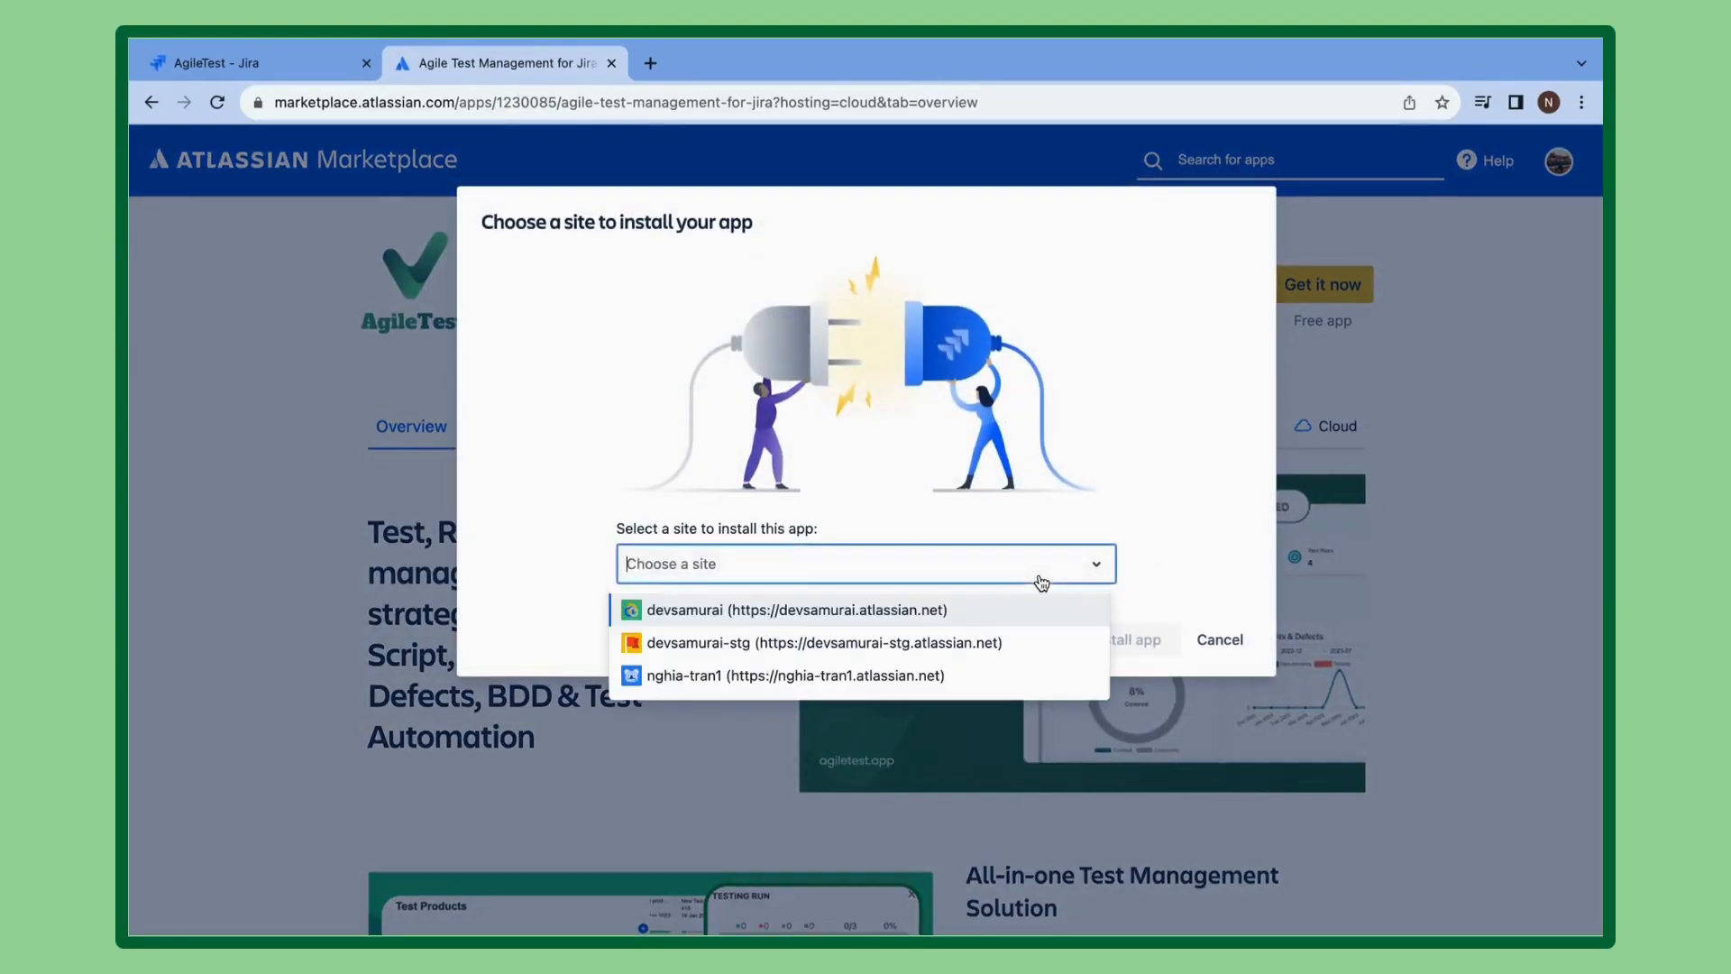
pyautogui.click(954, 676)
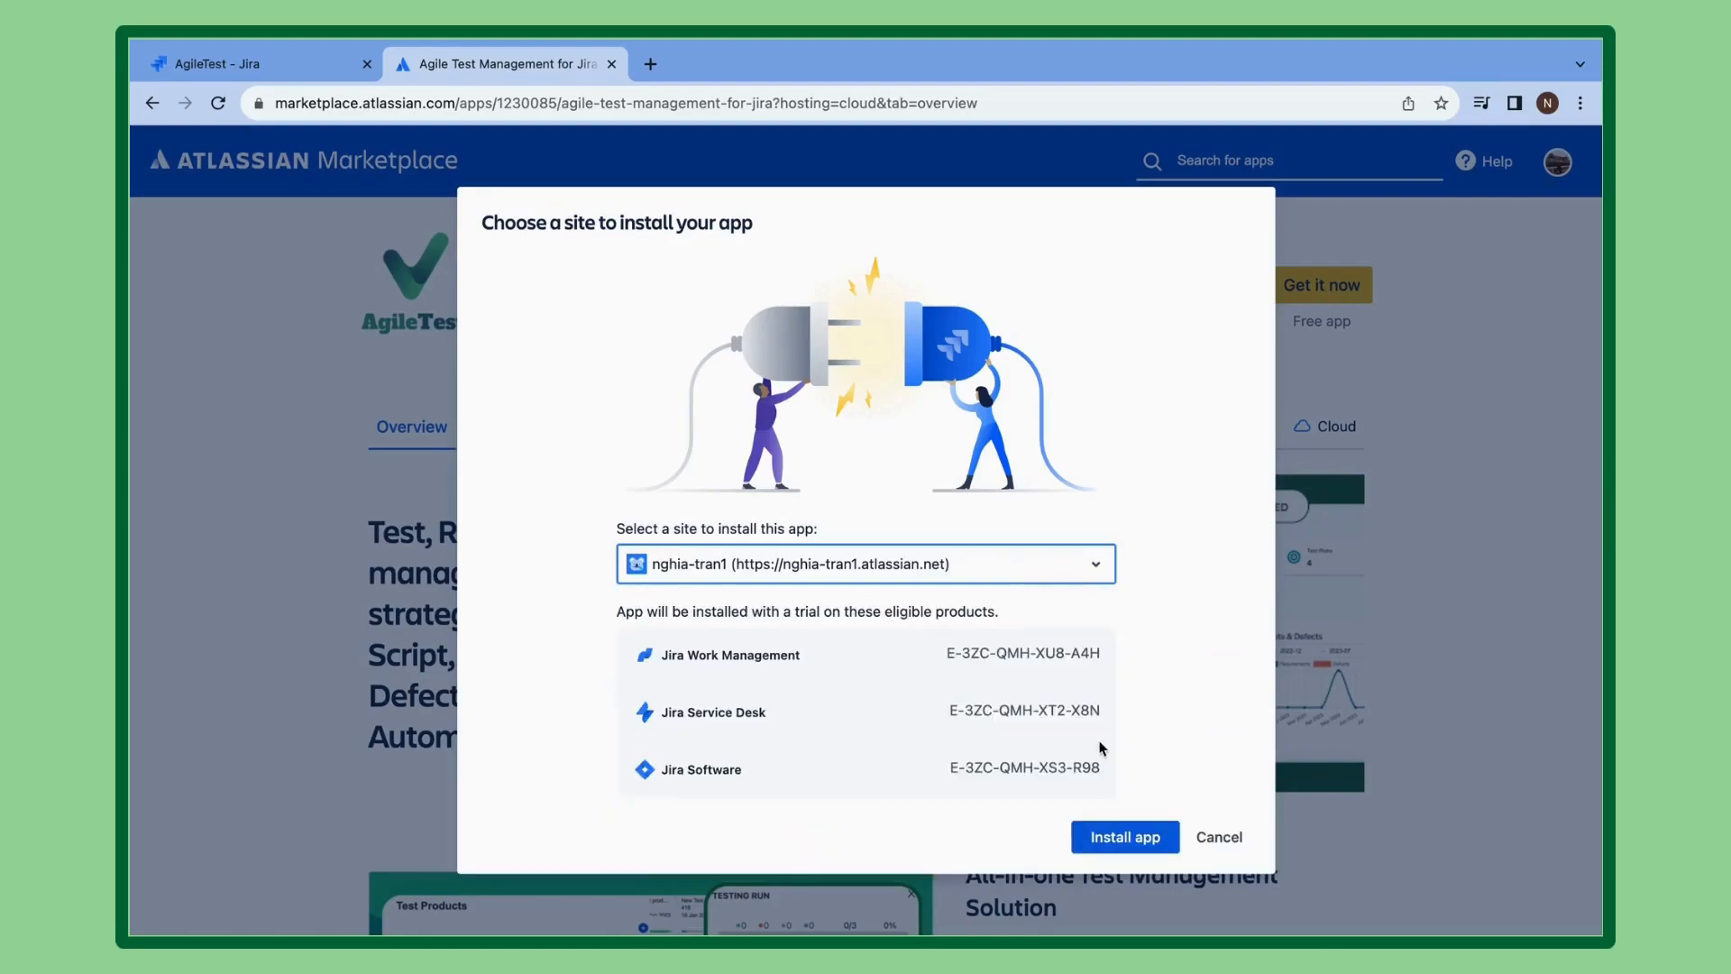
pyautogui.click(1100, 848)
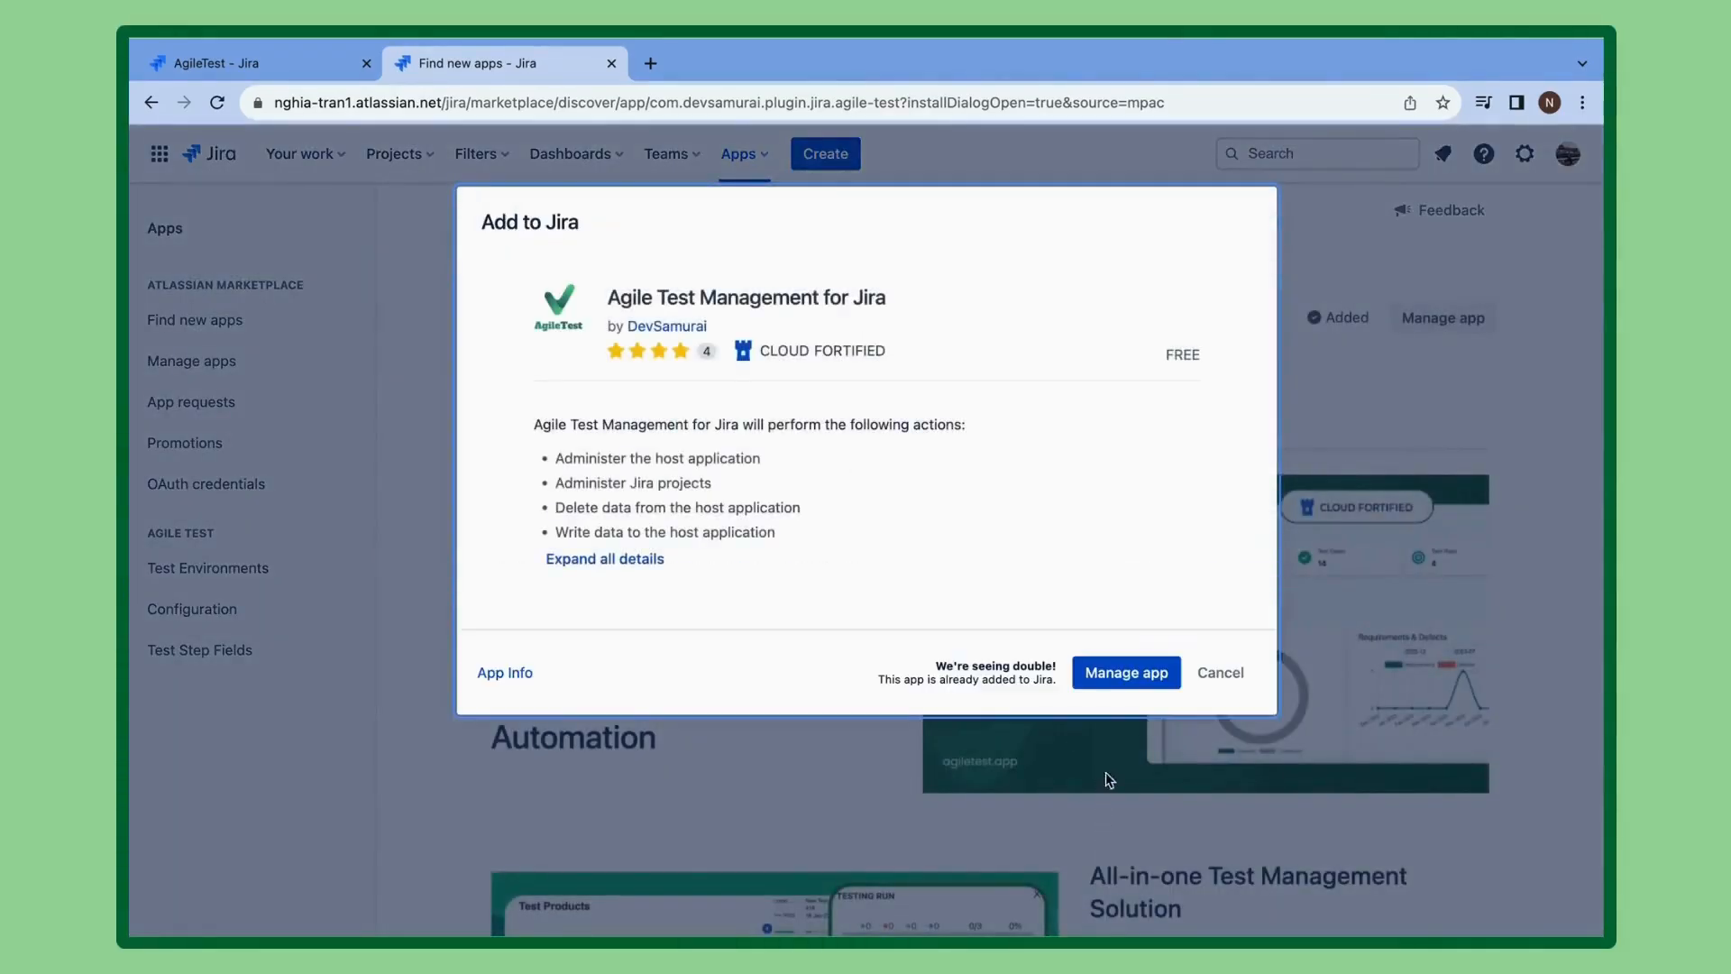
pyautogui.click(1137, 678)
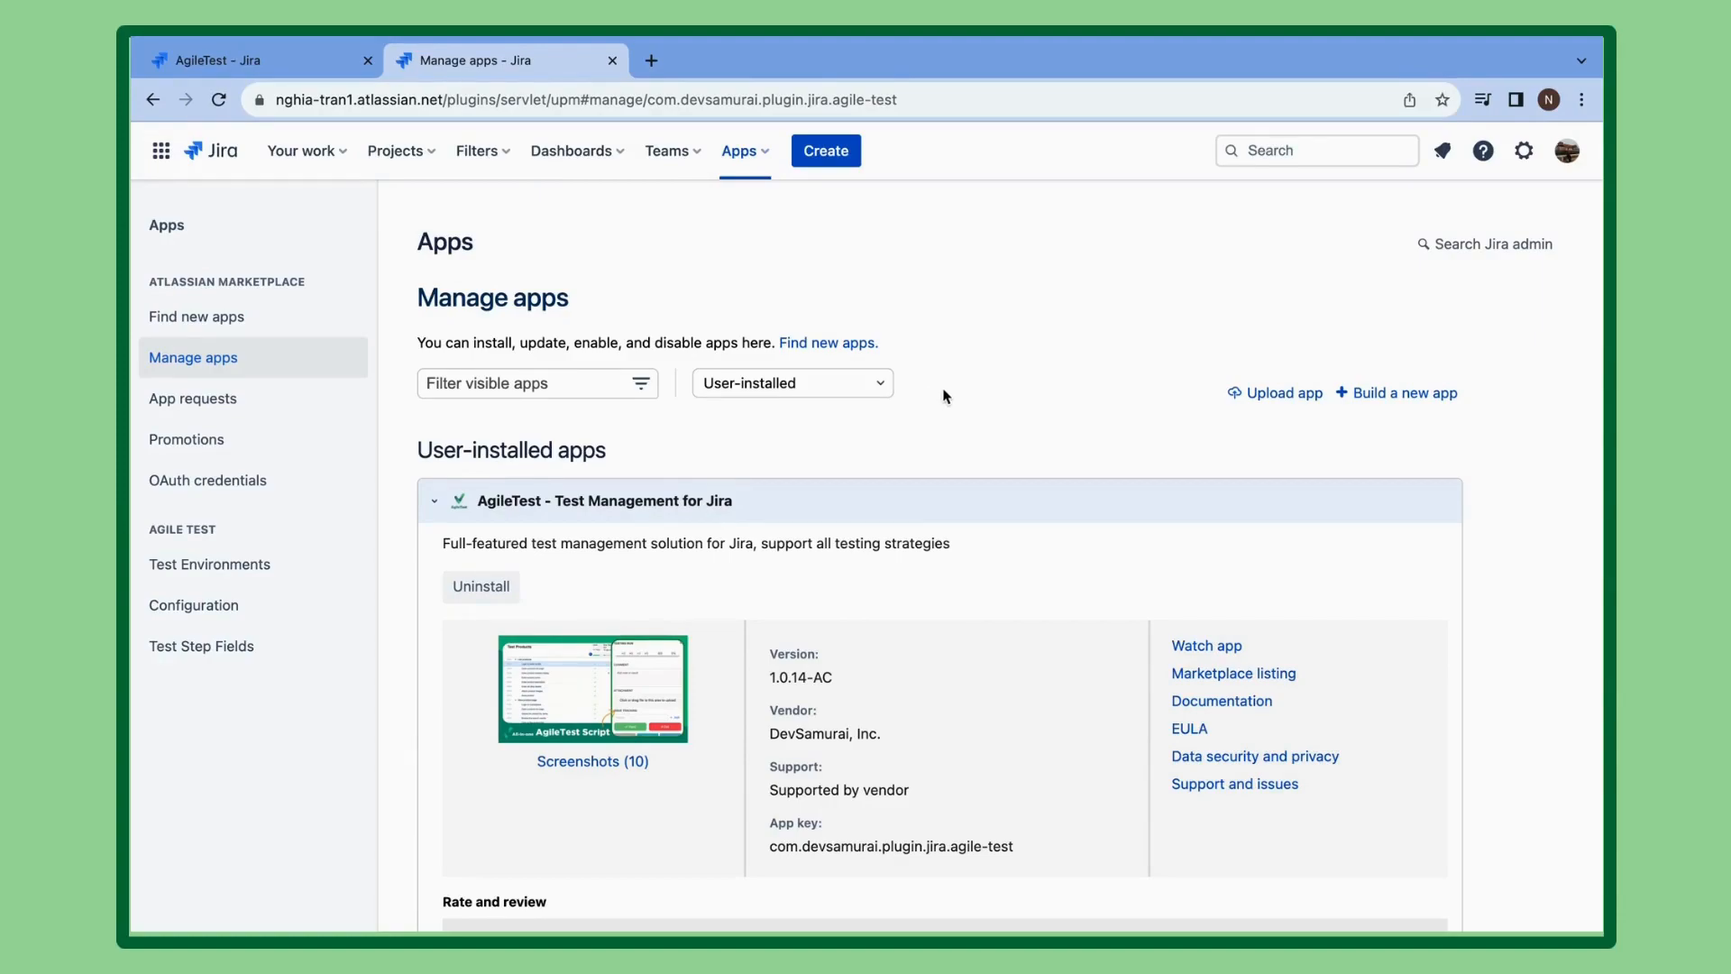
# Start a new Jira project based on the Kanban software development template.
pyautogui.click(394, 150)
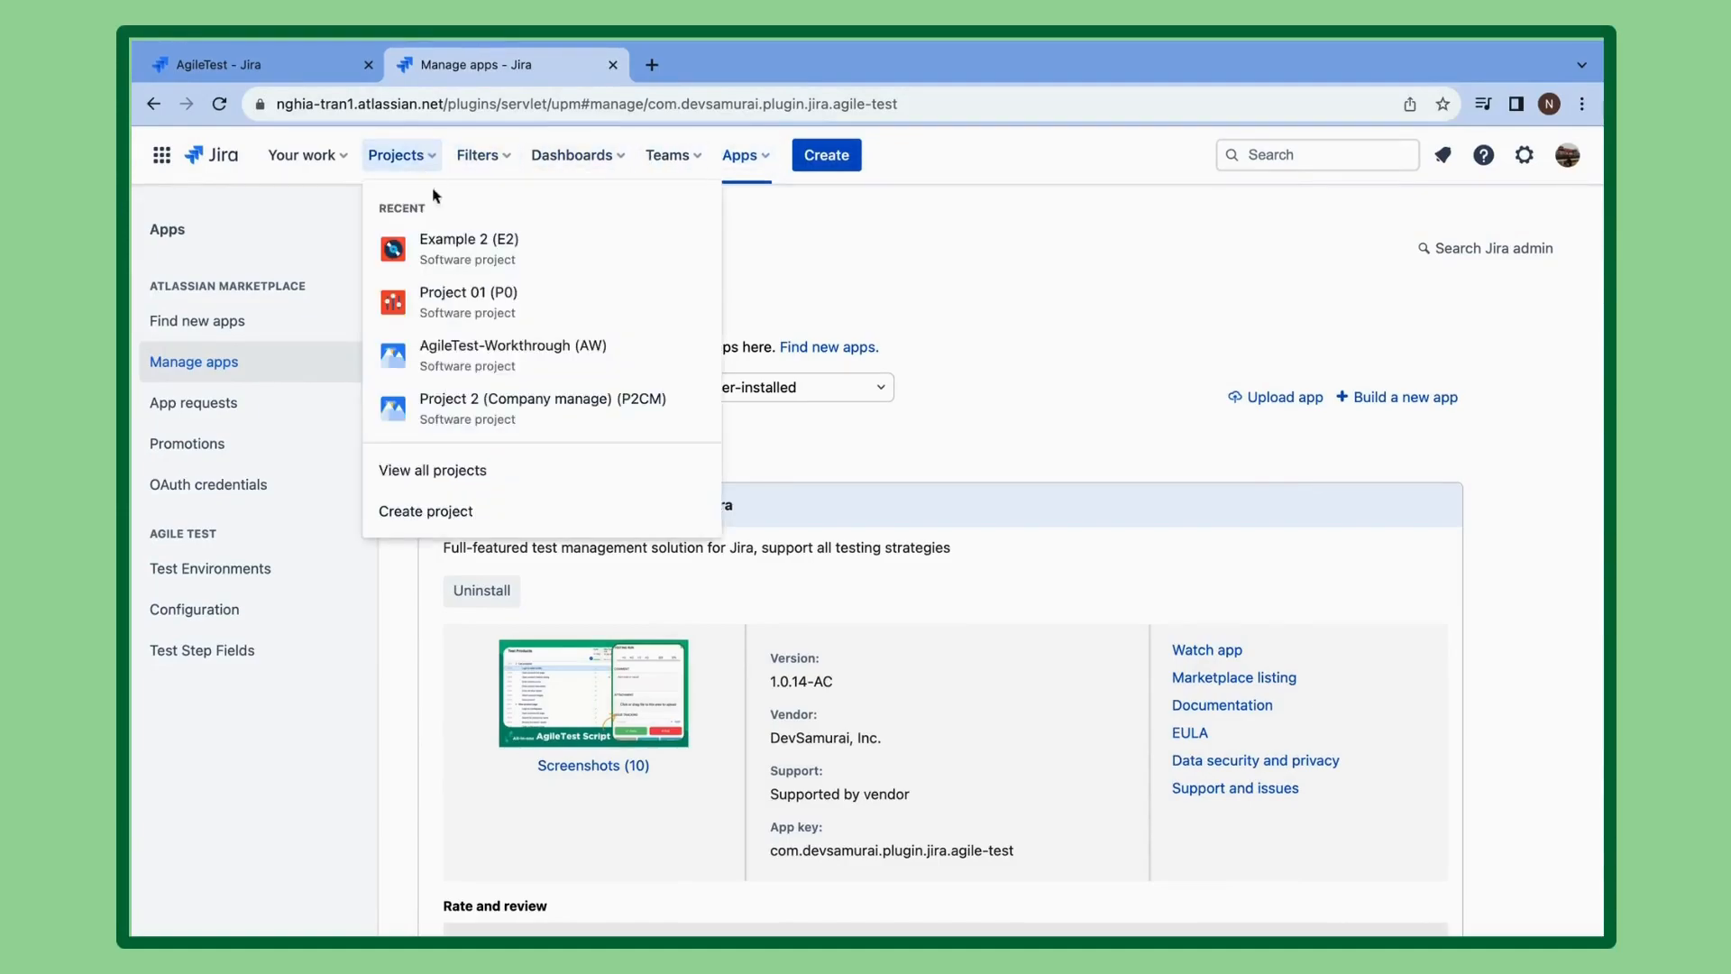
pyautogui.click(434, 506)
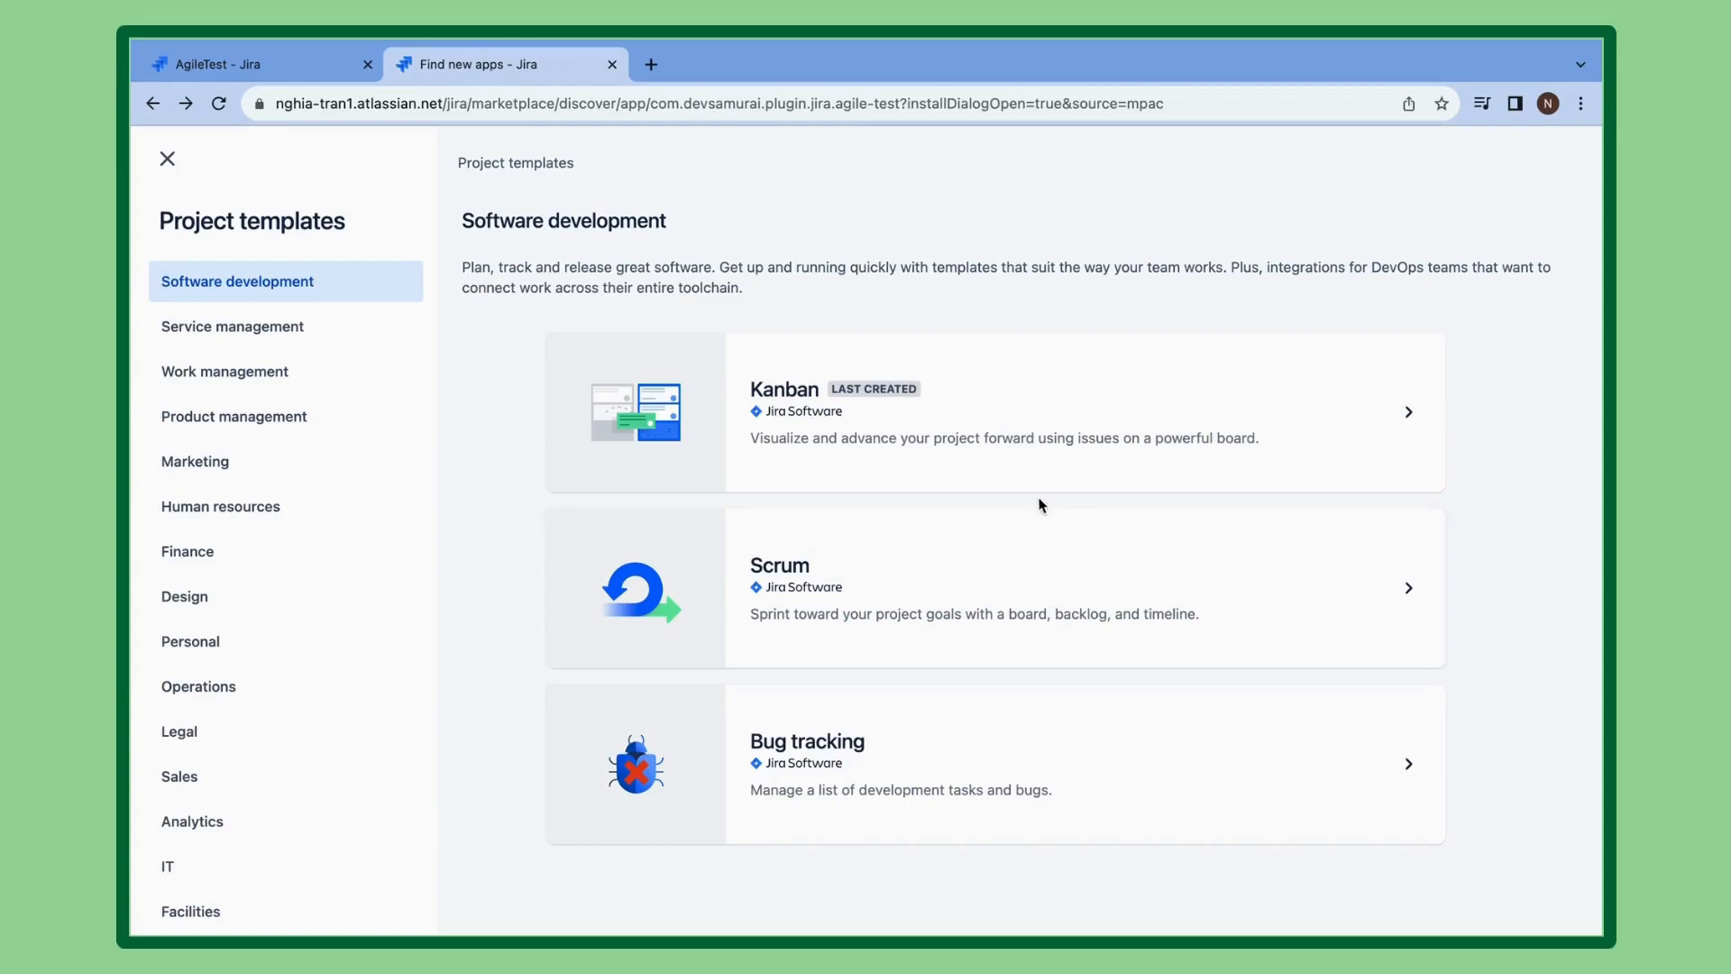
pyautogui.click(950, 430)
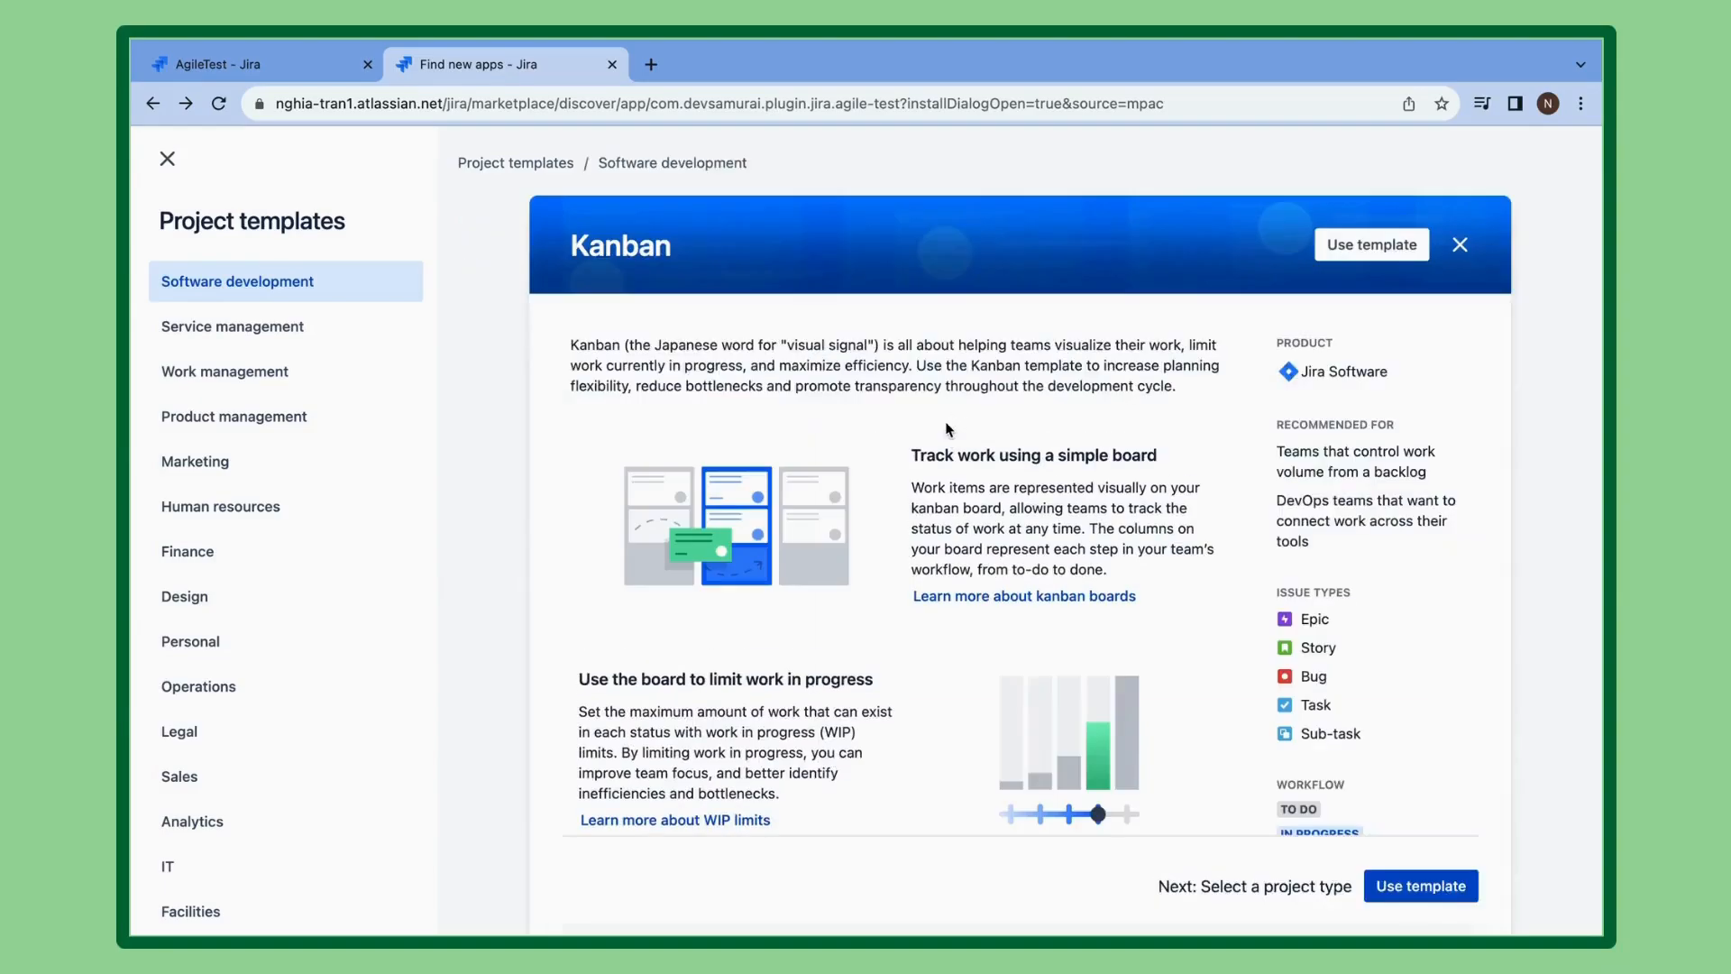
pyautogui.scroll(-5, 941, 579)
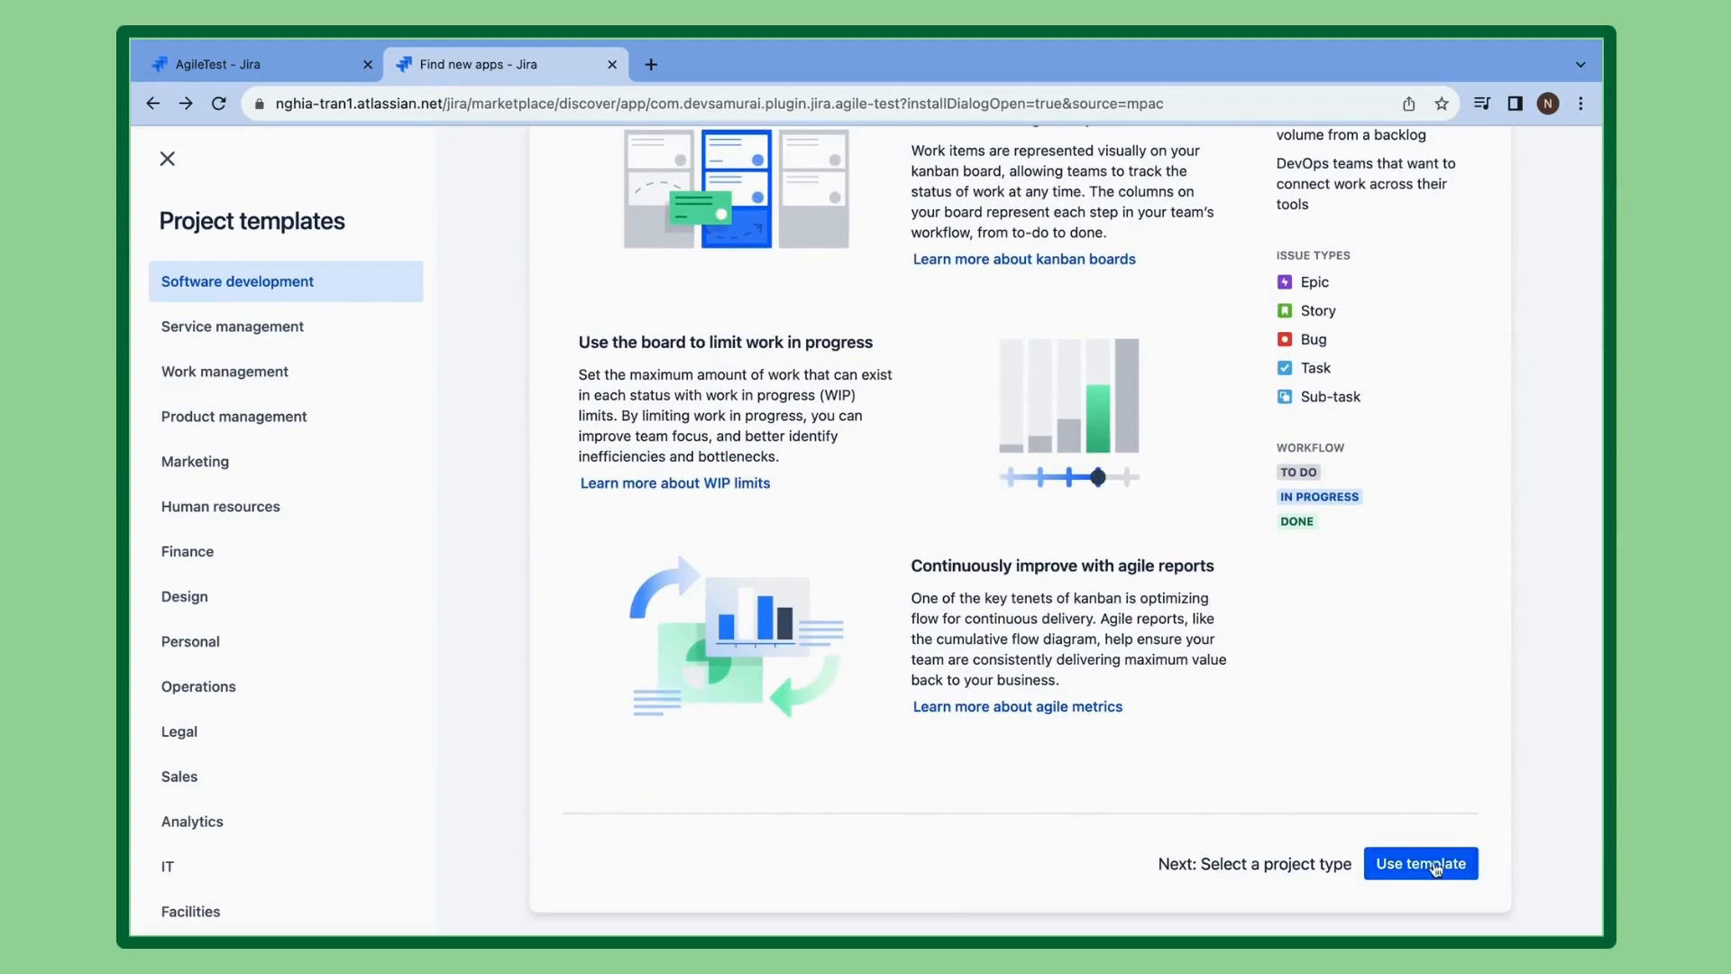
pyautogui.scroll(5, 1242, 614)
pyautogui.click(1421, 885)
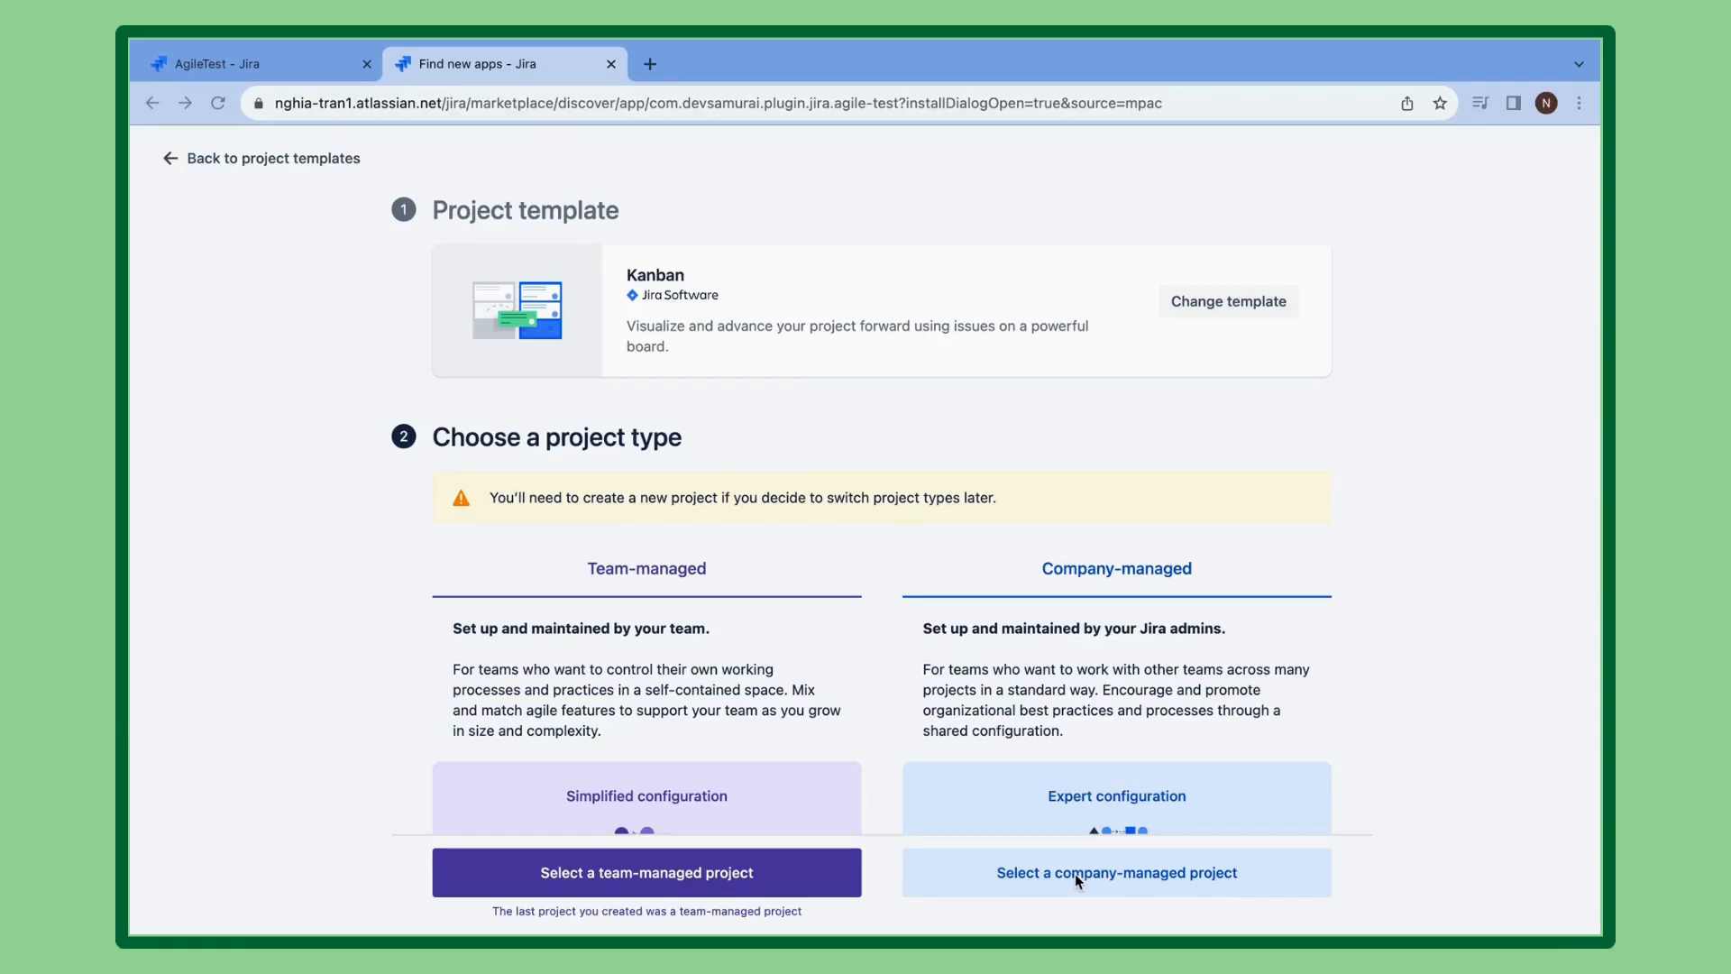
# Compare the configuration and features of both project types and choose a team-managed project.
pyautogui.scroll(-3, 1075, 874)
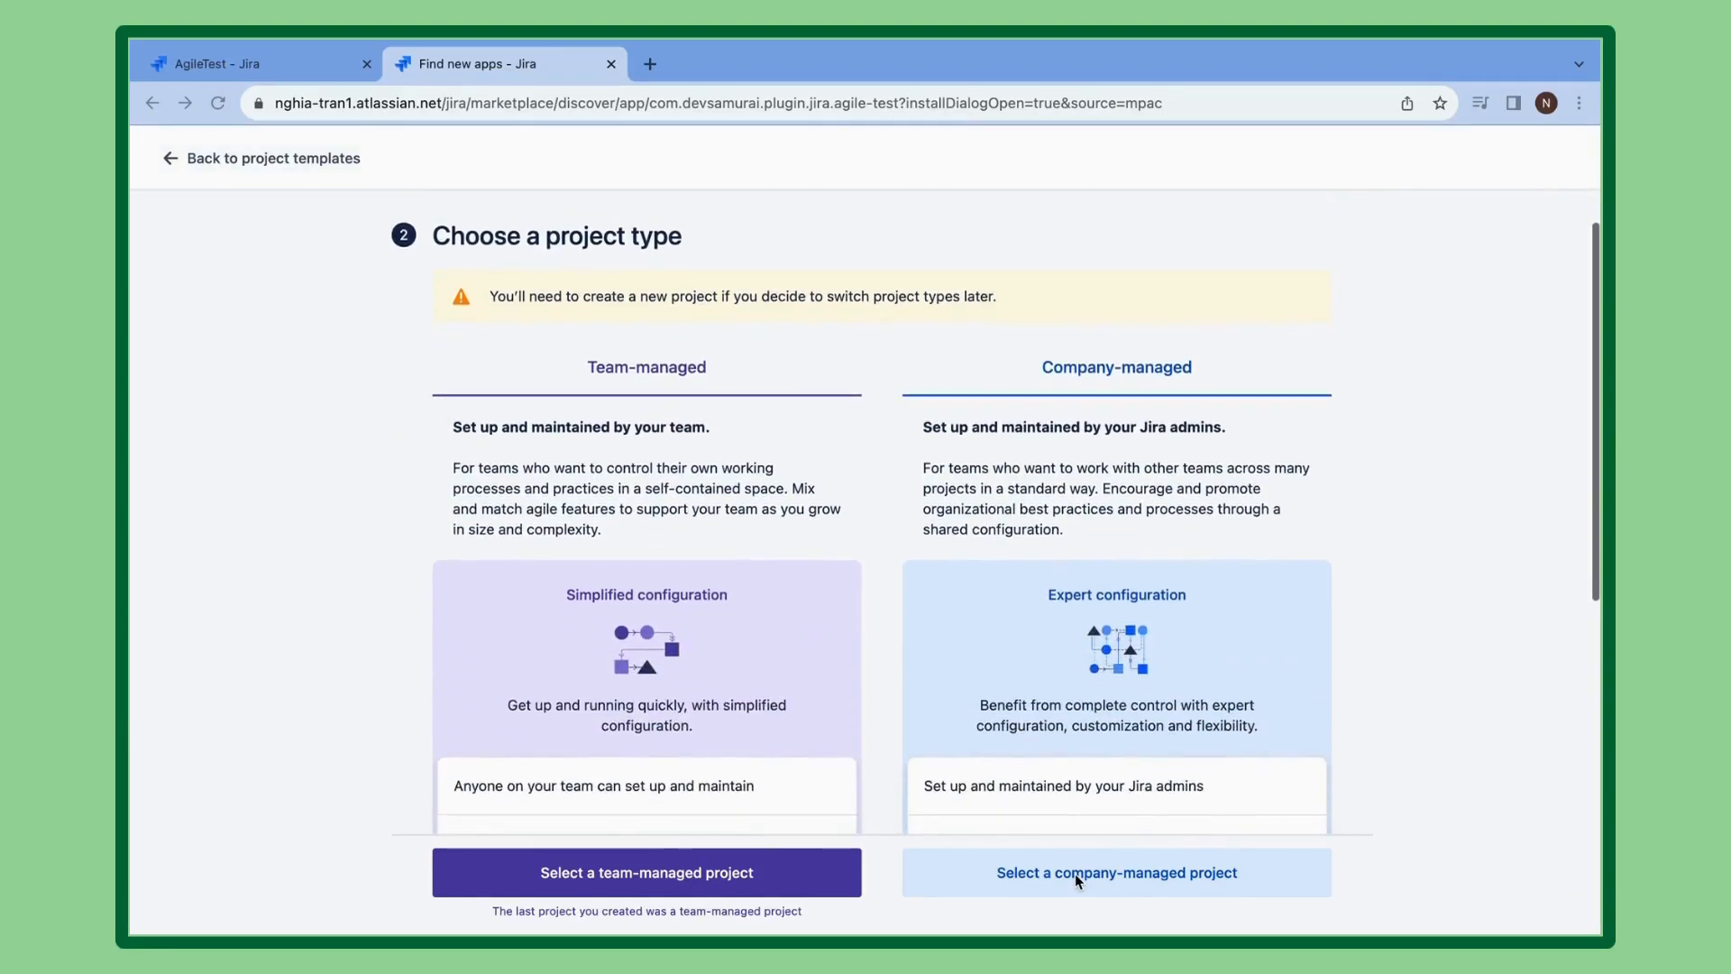
pyautogui.scroll(-2, 1074, 874)
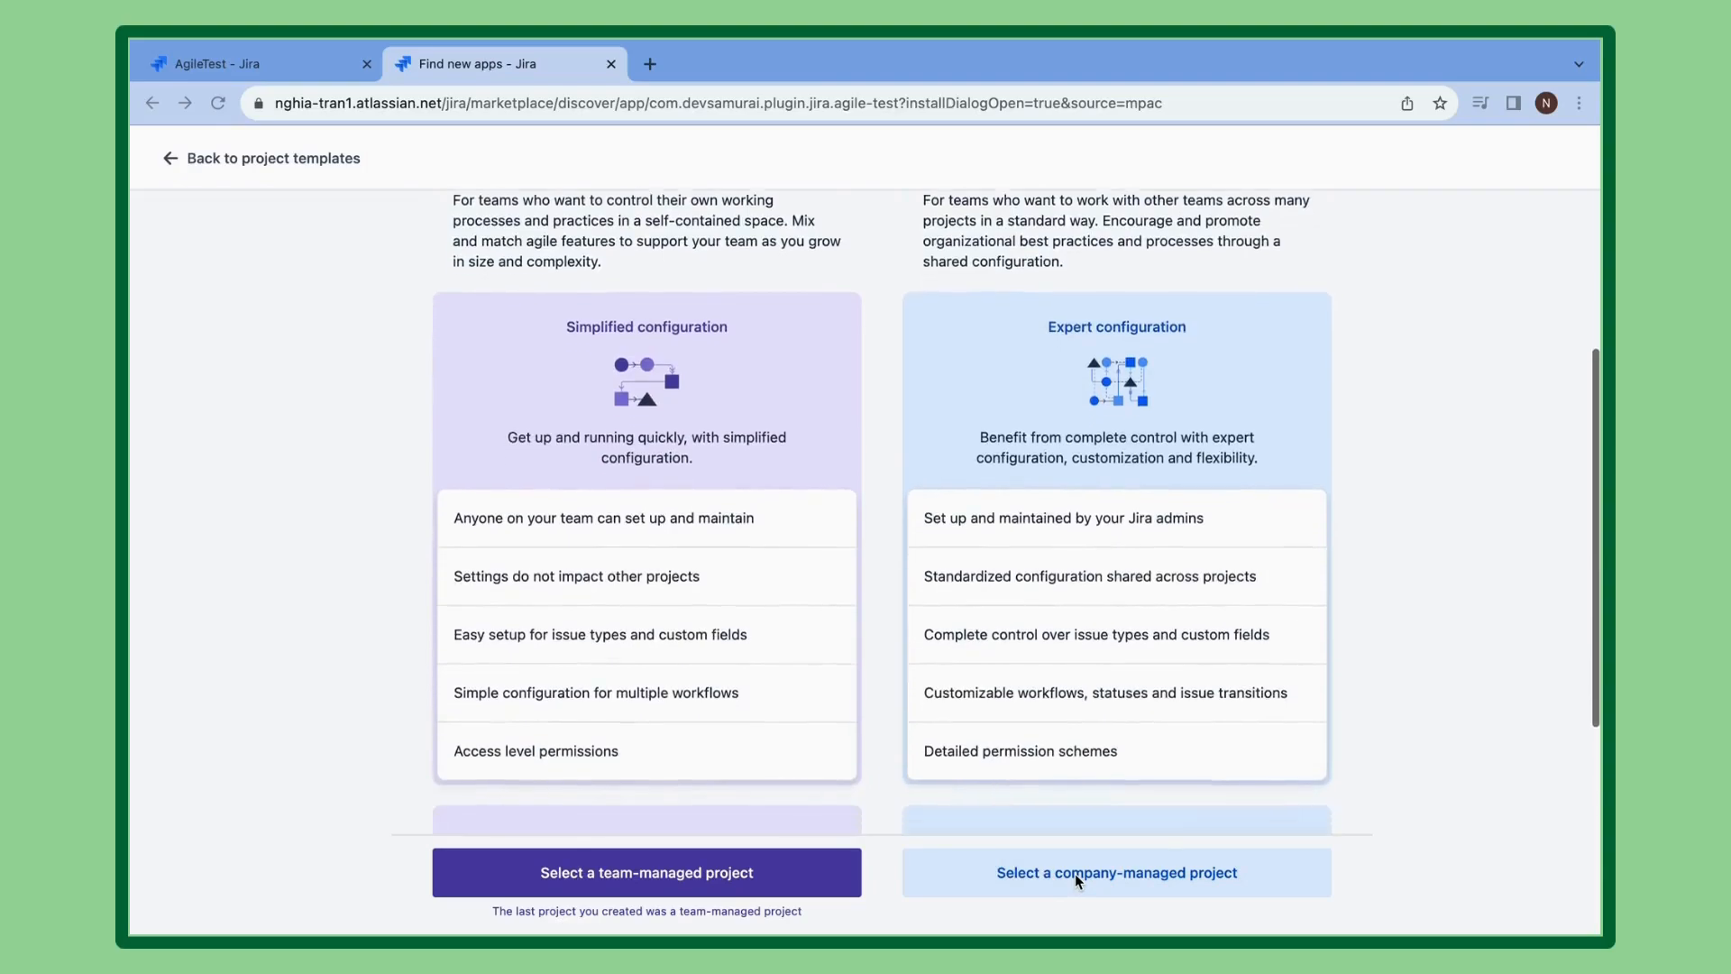
pyautogui.scroll(-1, 1075, 874)
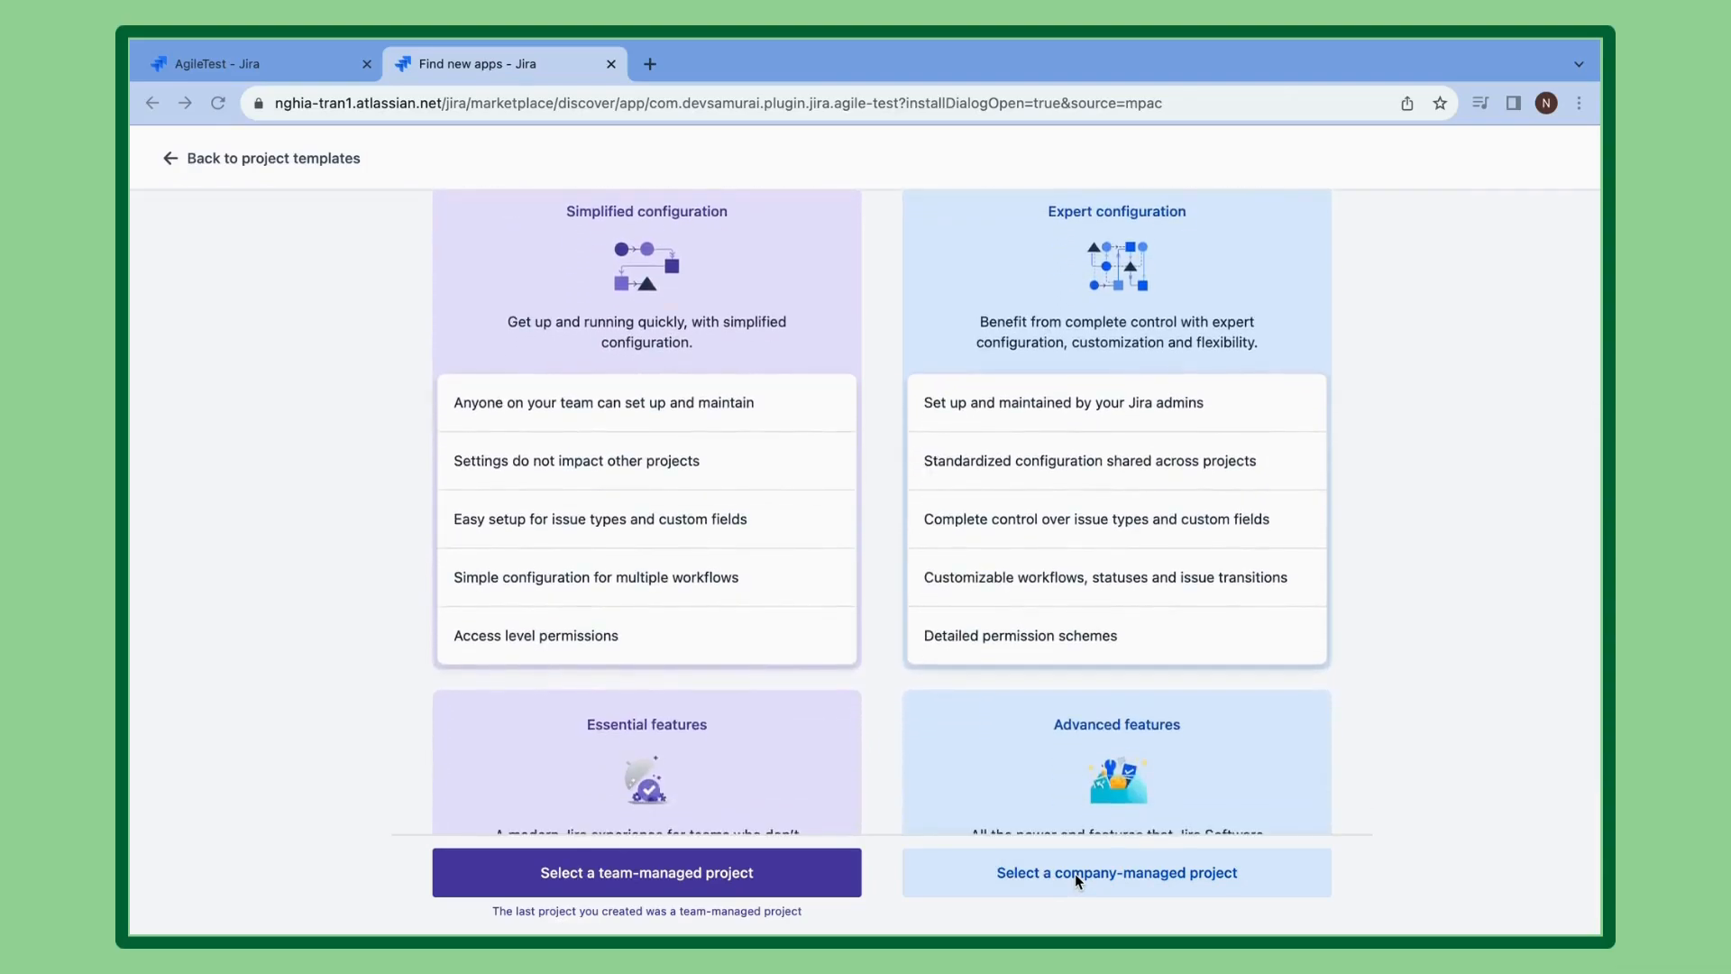
pyautogui.scroll(-1, 1075, 874)
pyautogui.scroll(-3, 1075, 874)
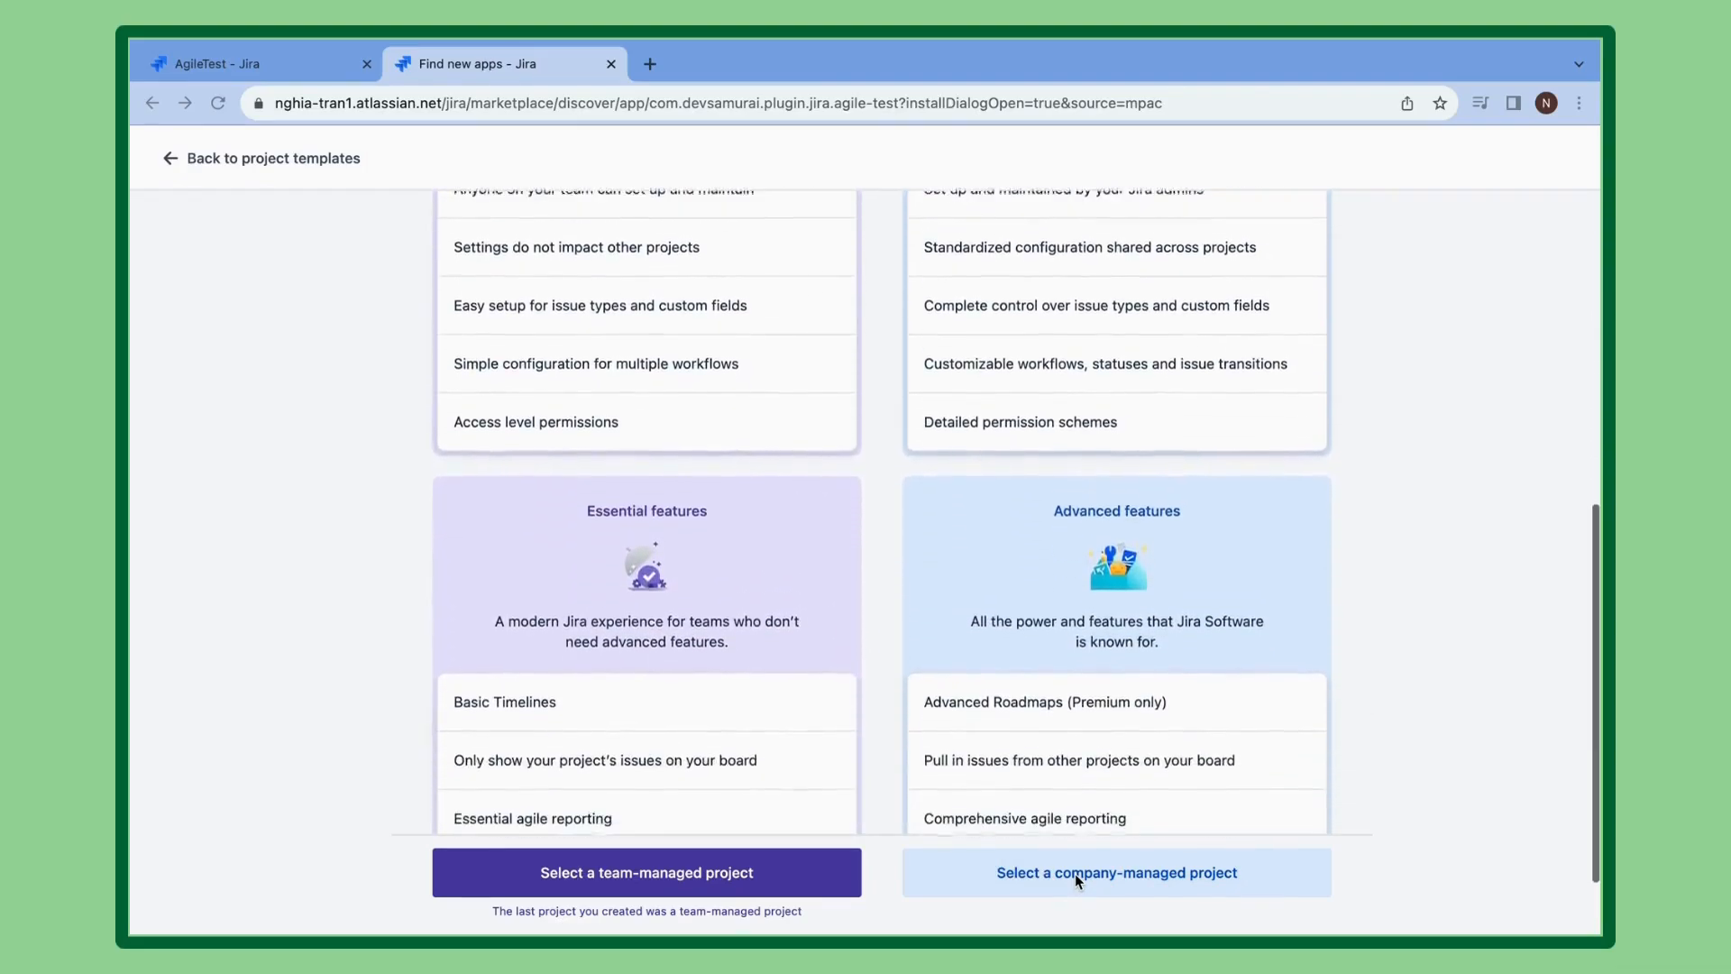
pyautogui.click(771, 868)
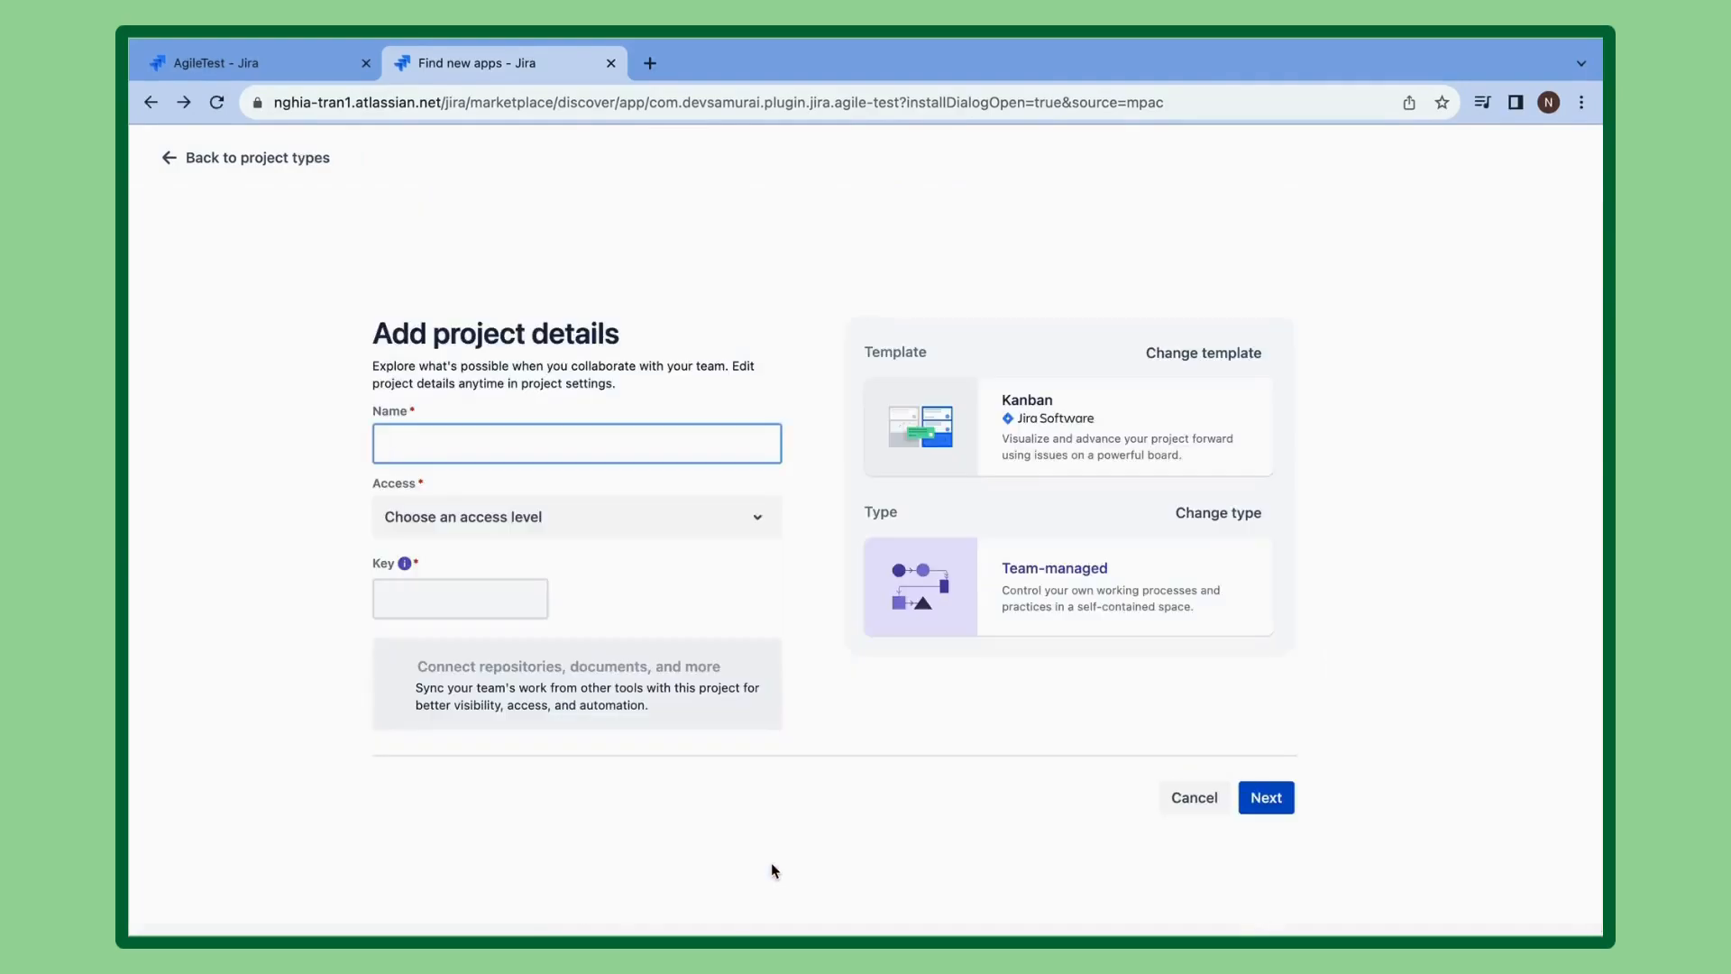
# Create the project with the name AgileTest Demo Video and the access level Open.
pyautogui.click(550, 435)
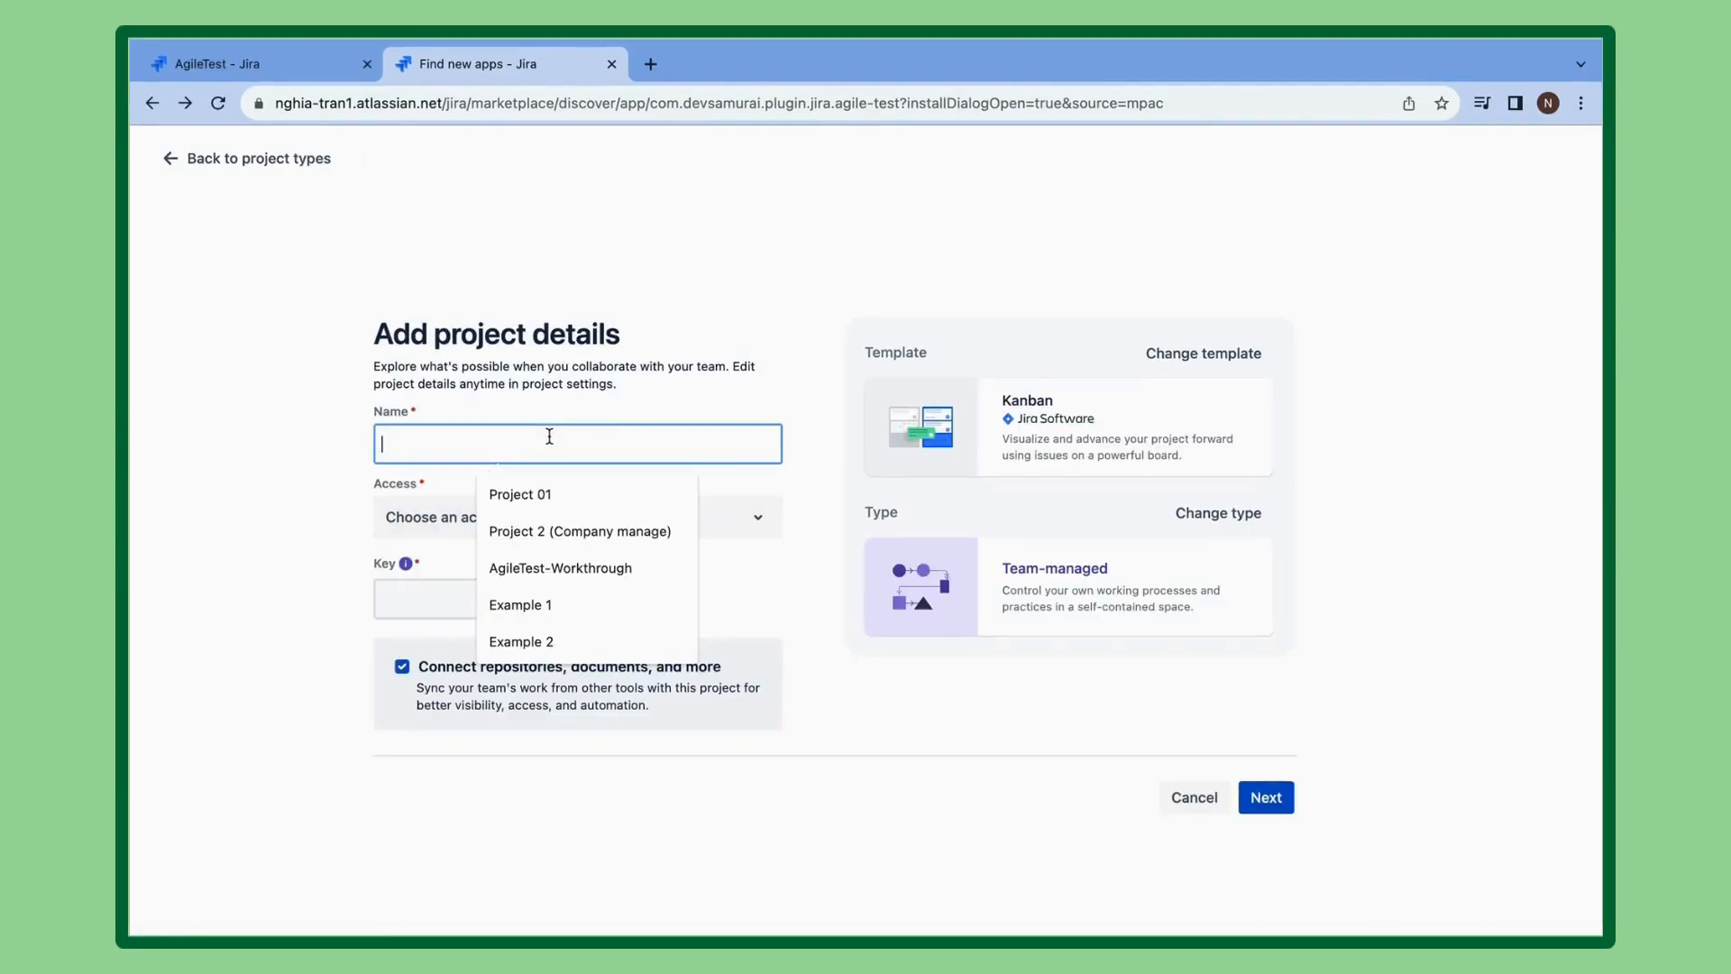
pyautogui.write('Agil')
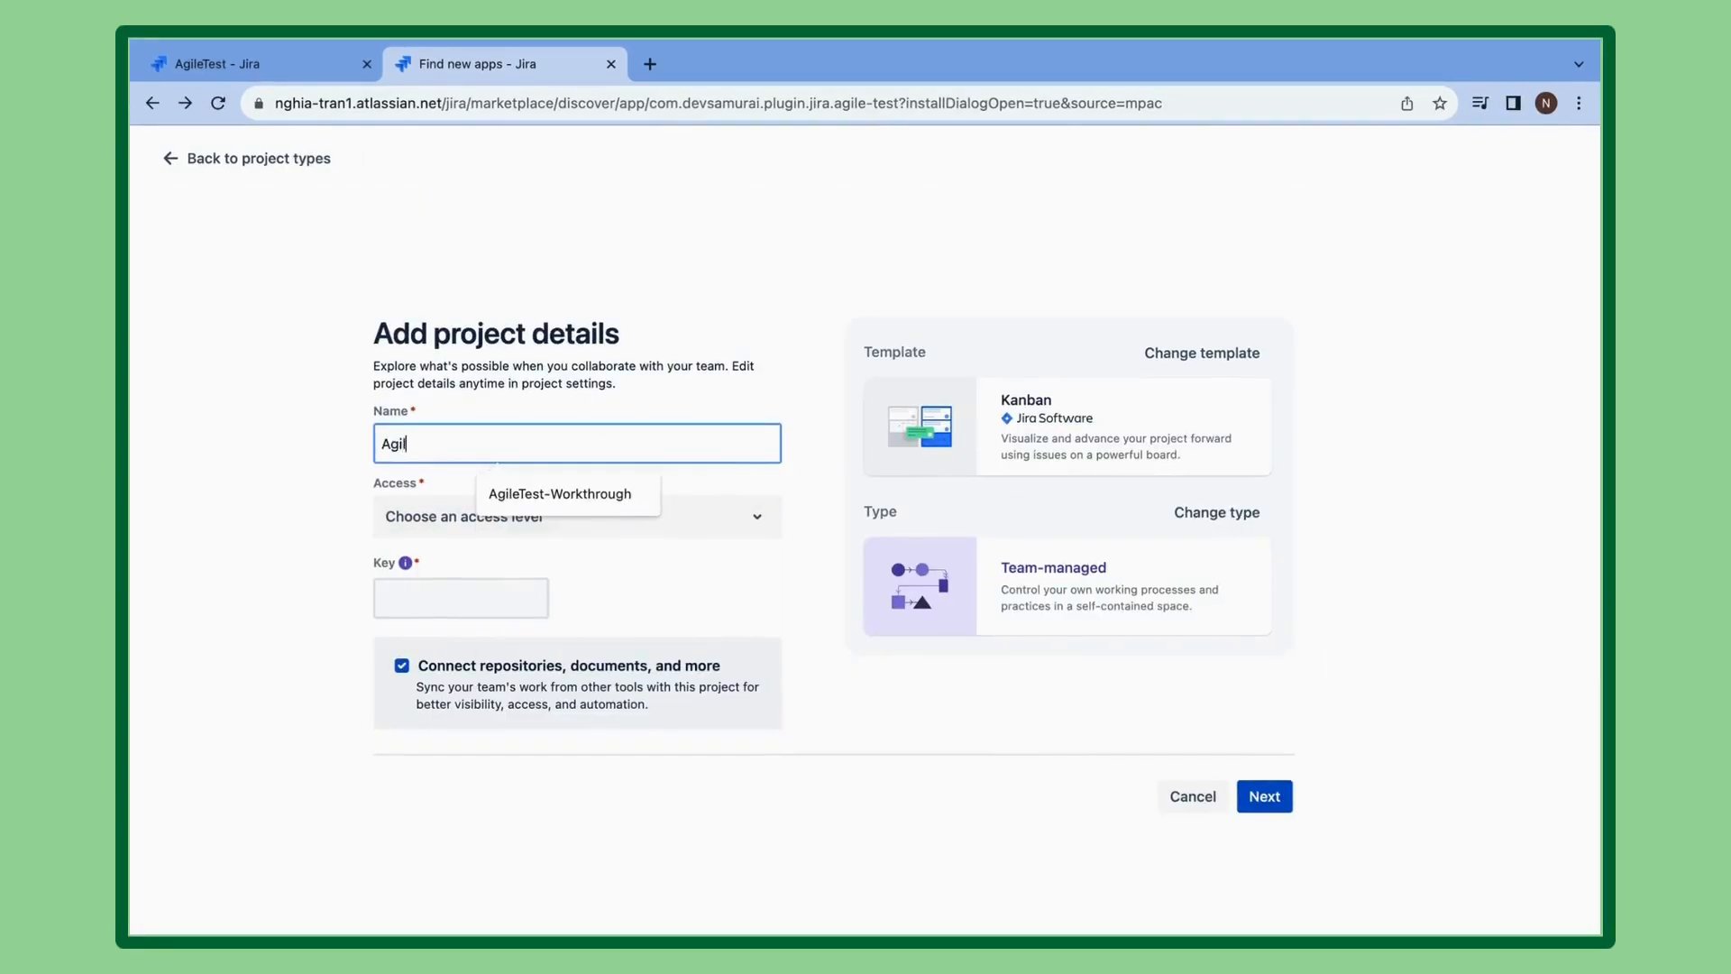
pyautogui.write('eTest Demo Vide')
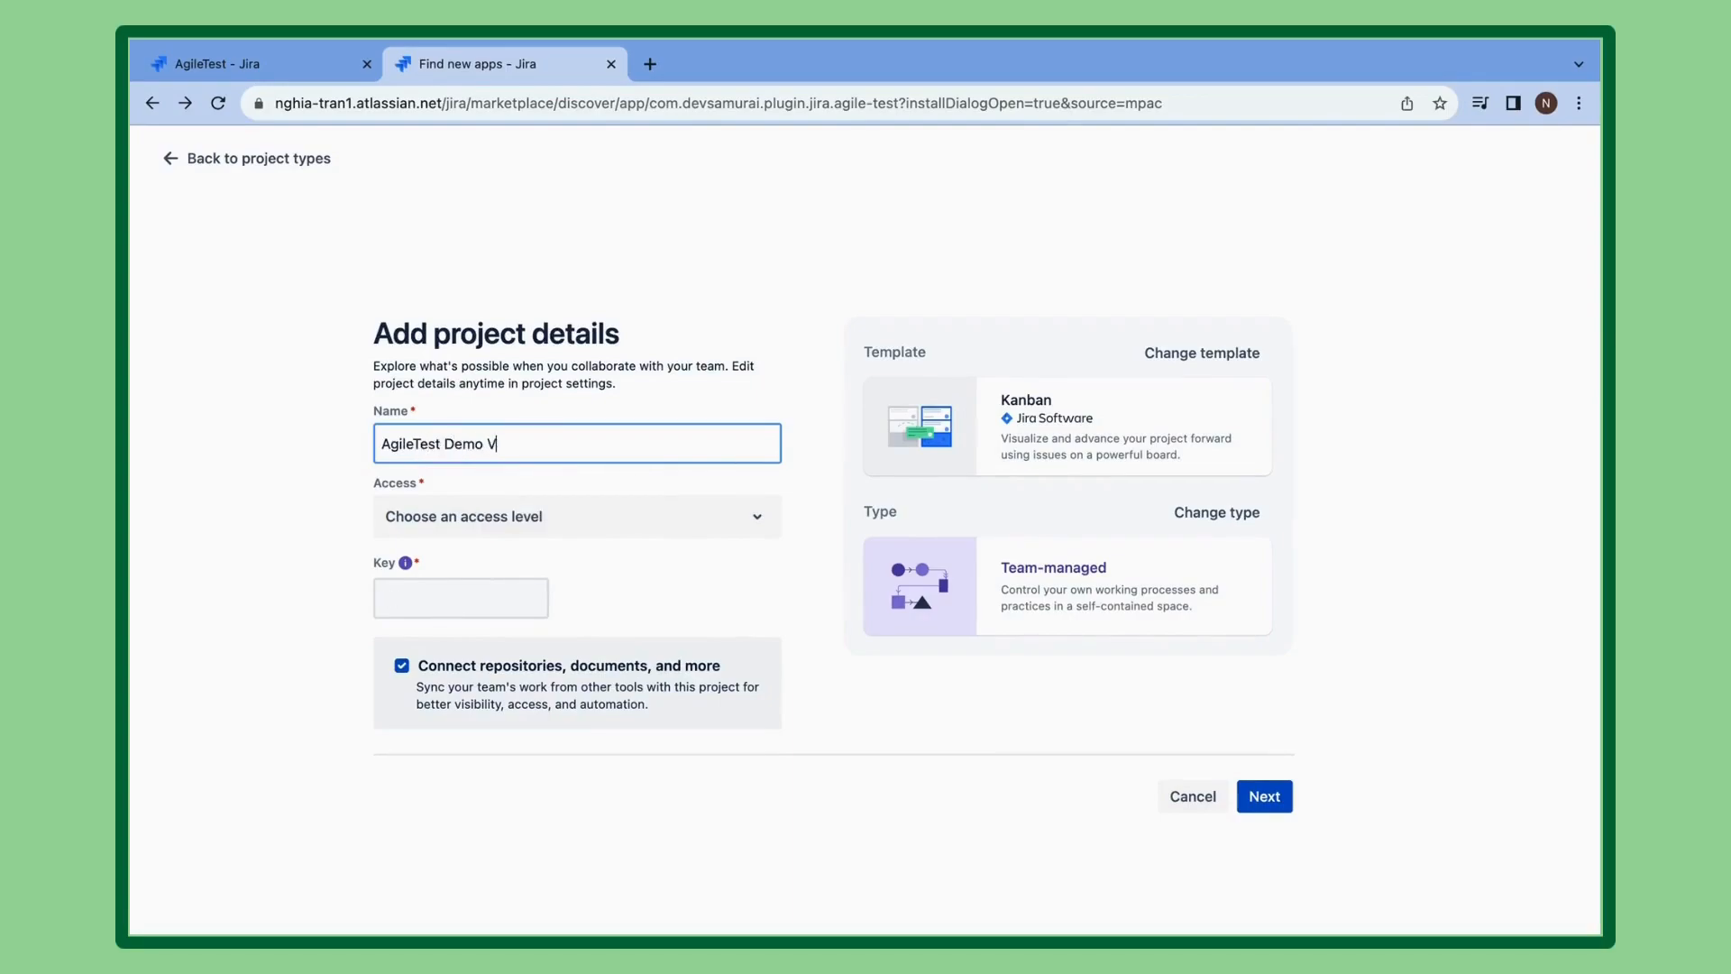
pyautogui.write('o')
pyautogui.click(625, 533)
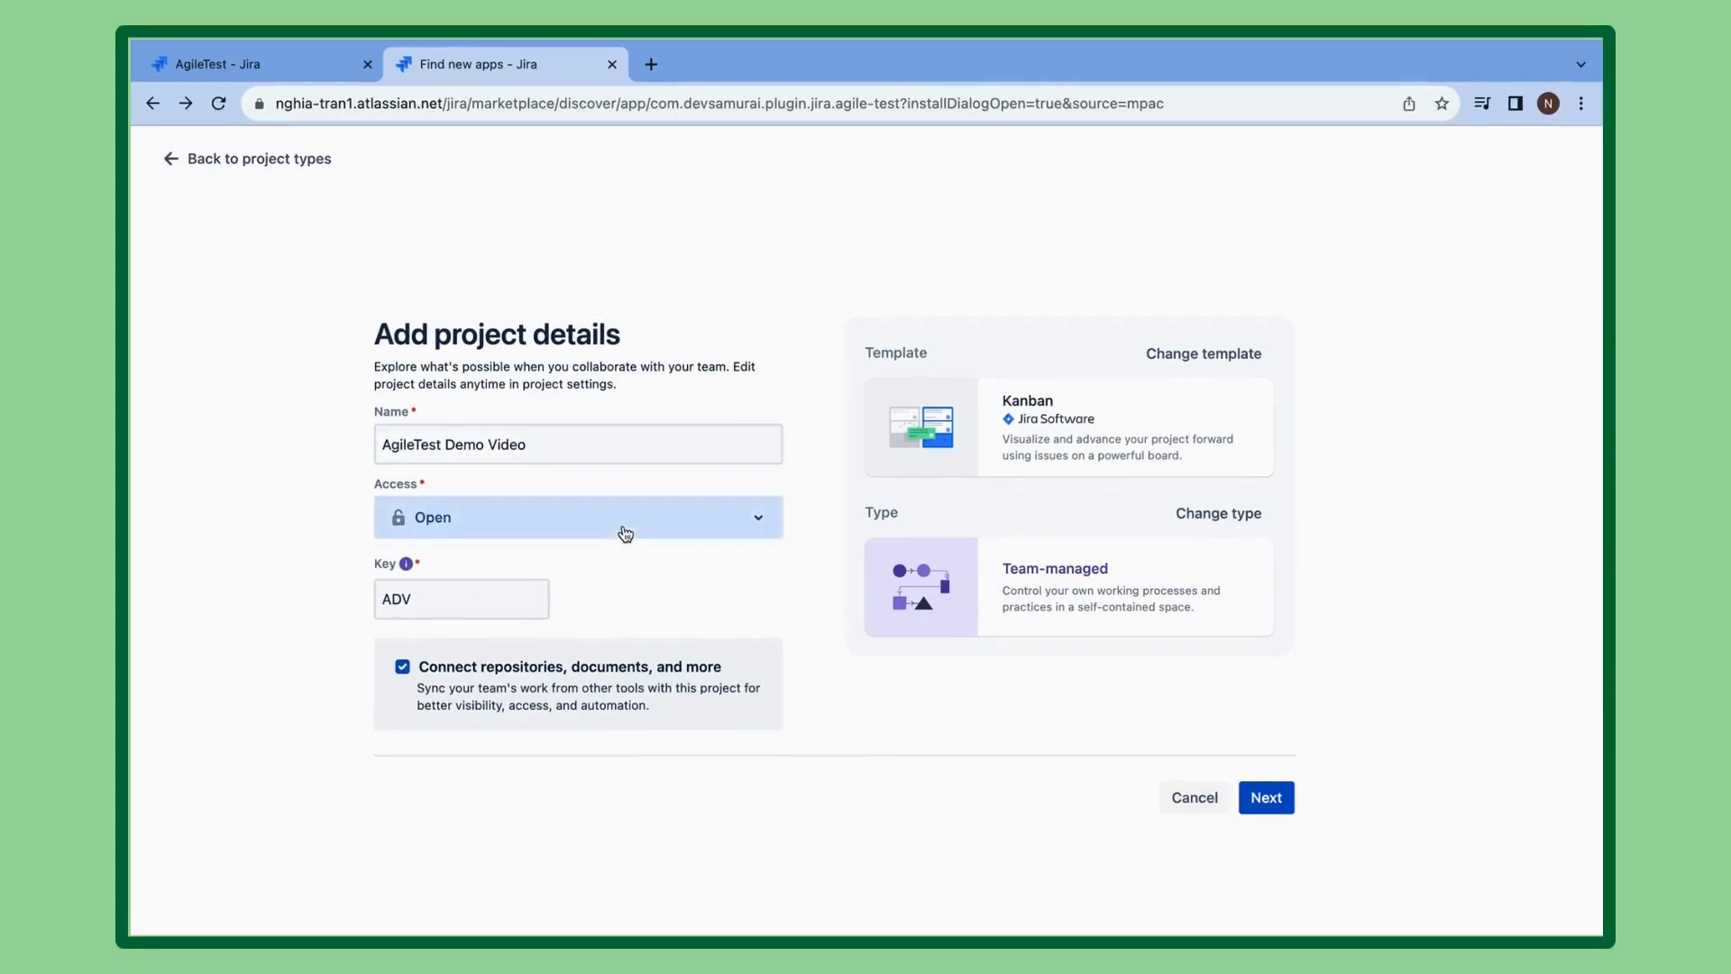
pyautogui.click(625, 533)
pyautogui.click(586, 755)
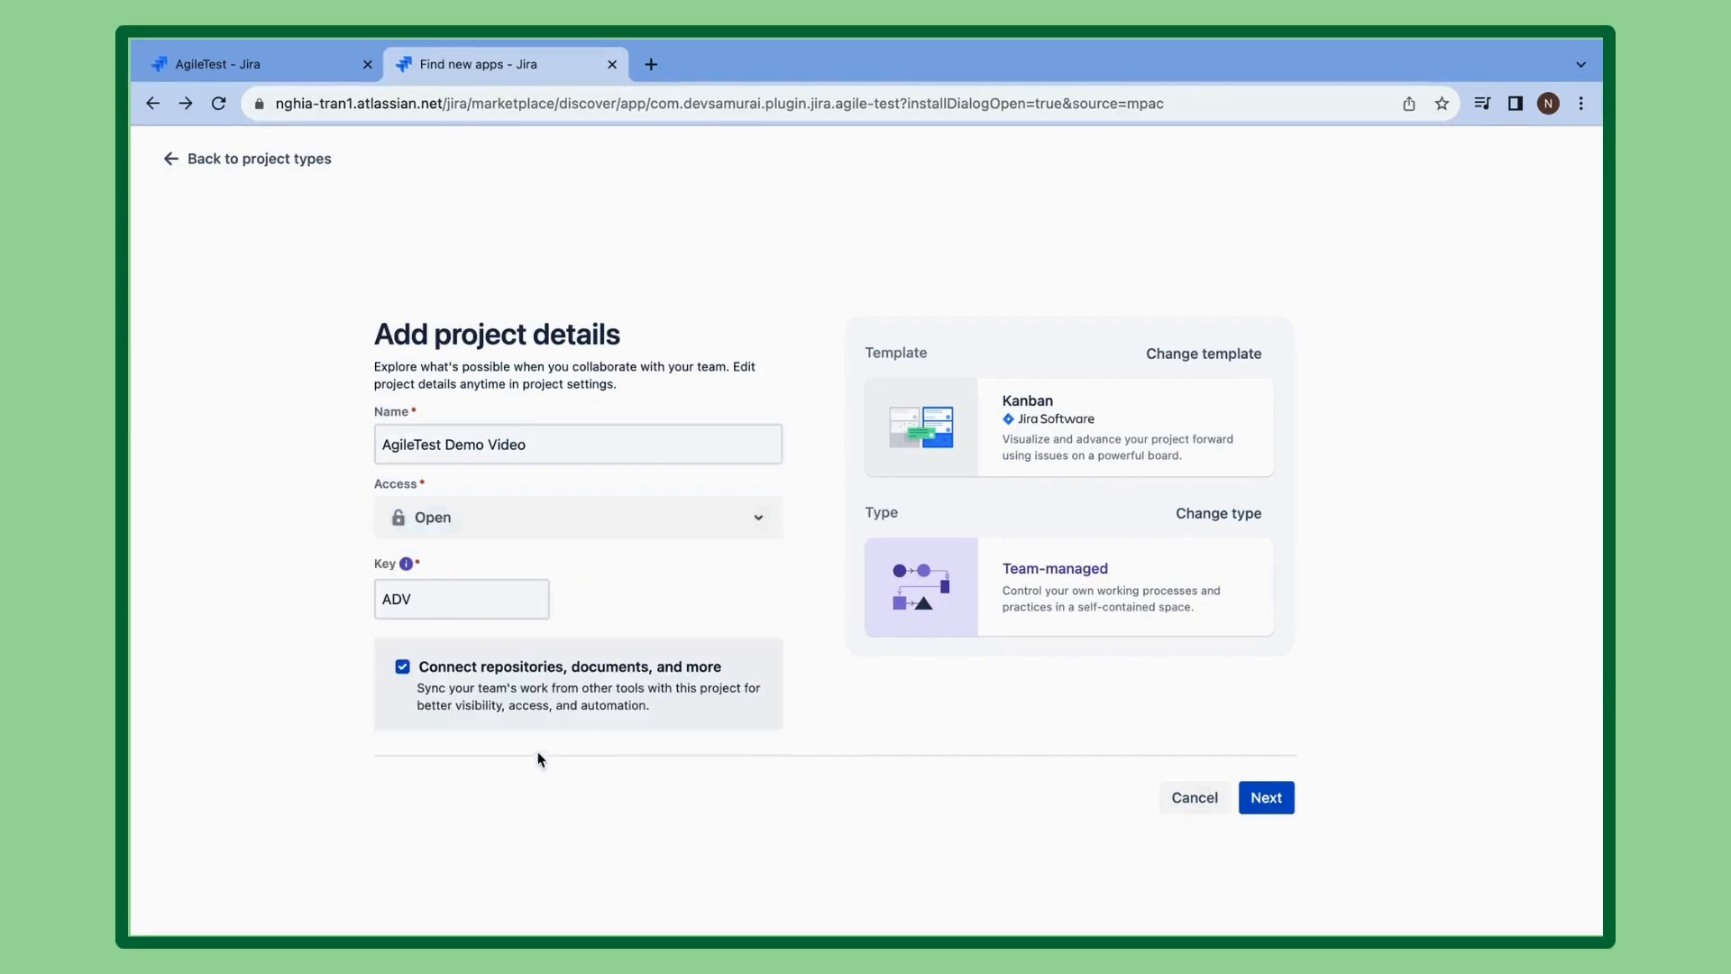
pyautogui.click(1262, 794)
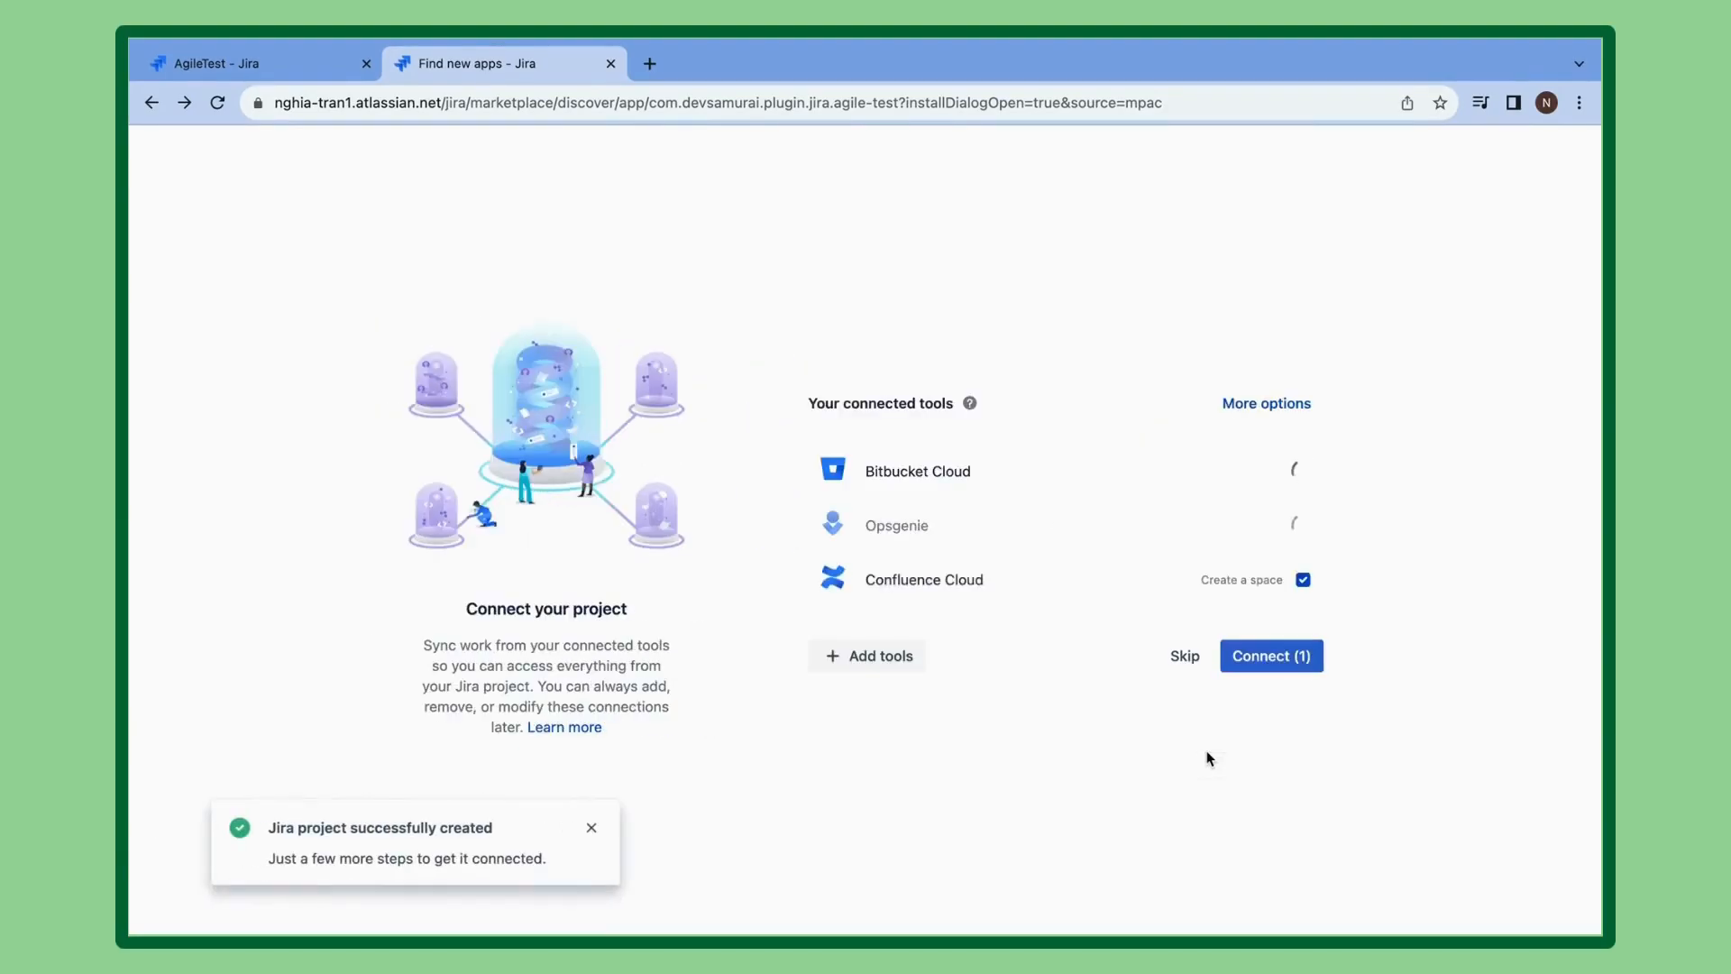
# Connect the new project to the selected Opsgenie and Confluence tools and go to the project.
pyautogui.click(1270, 656)
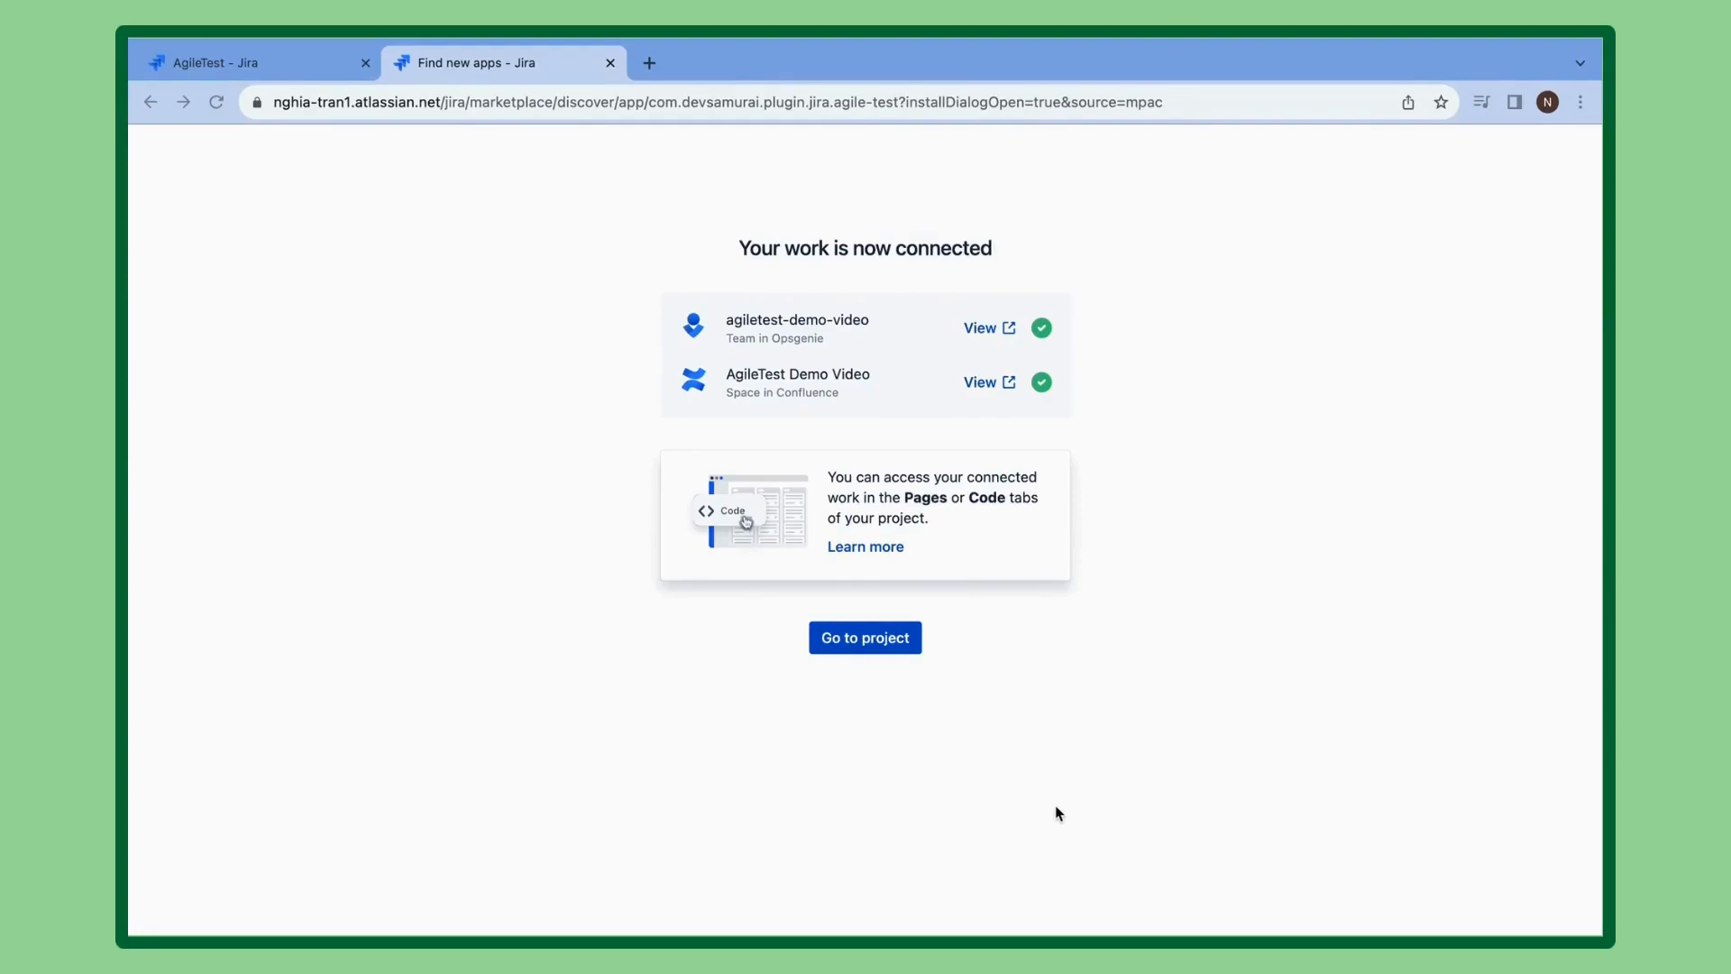
pyautogui.click(891, 638)
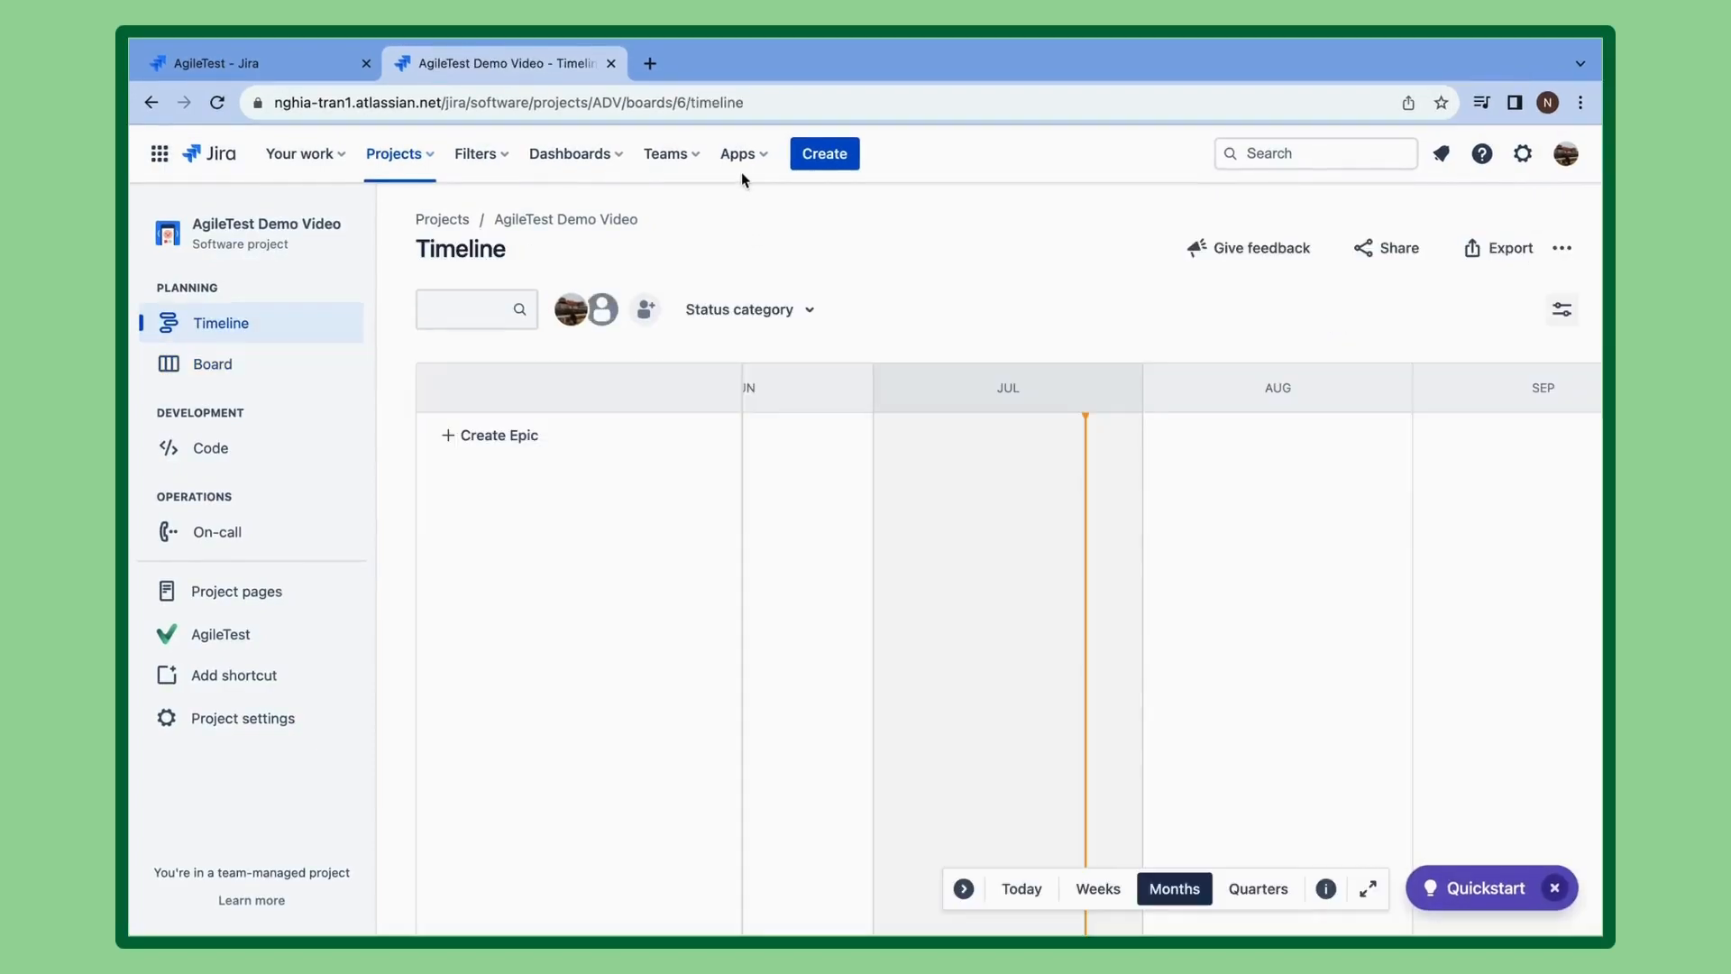
# Open AgileTest's Test Environments settings in Jira's app administration.
pyautogui.click(738, 155)
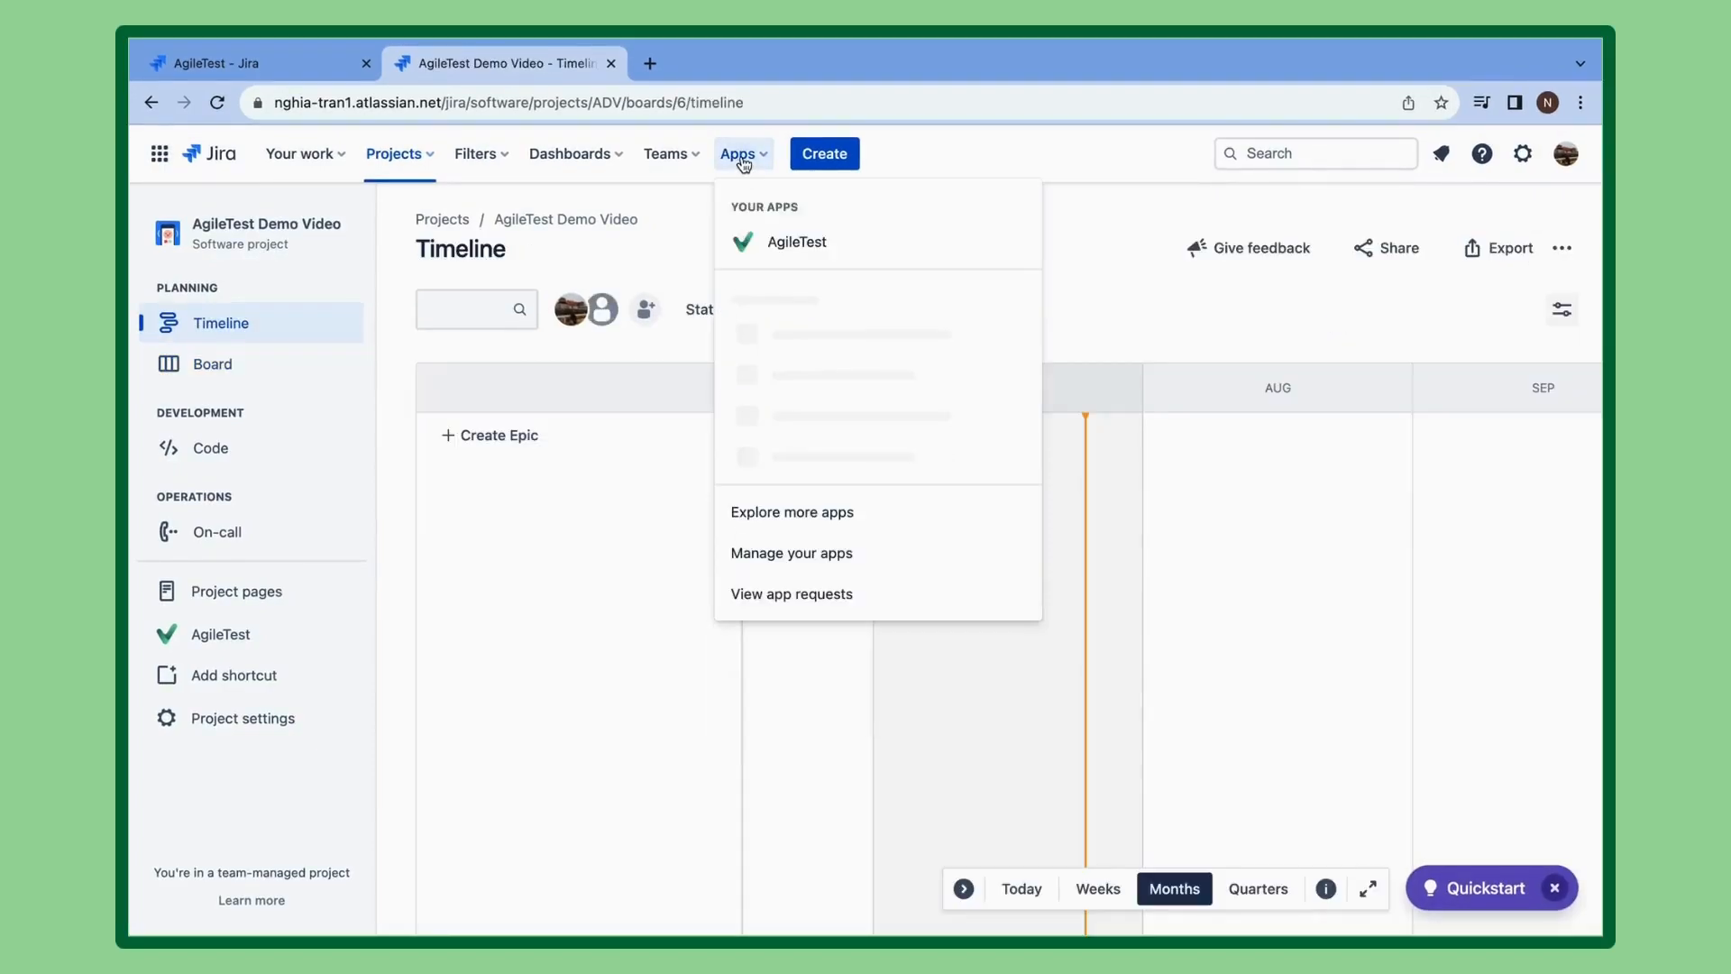
pyautogui.click(797, 554)
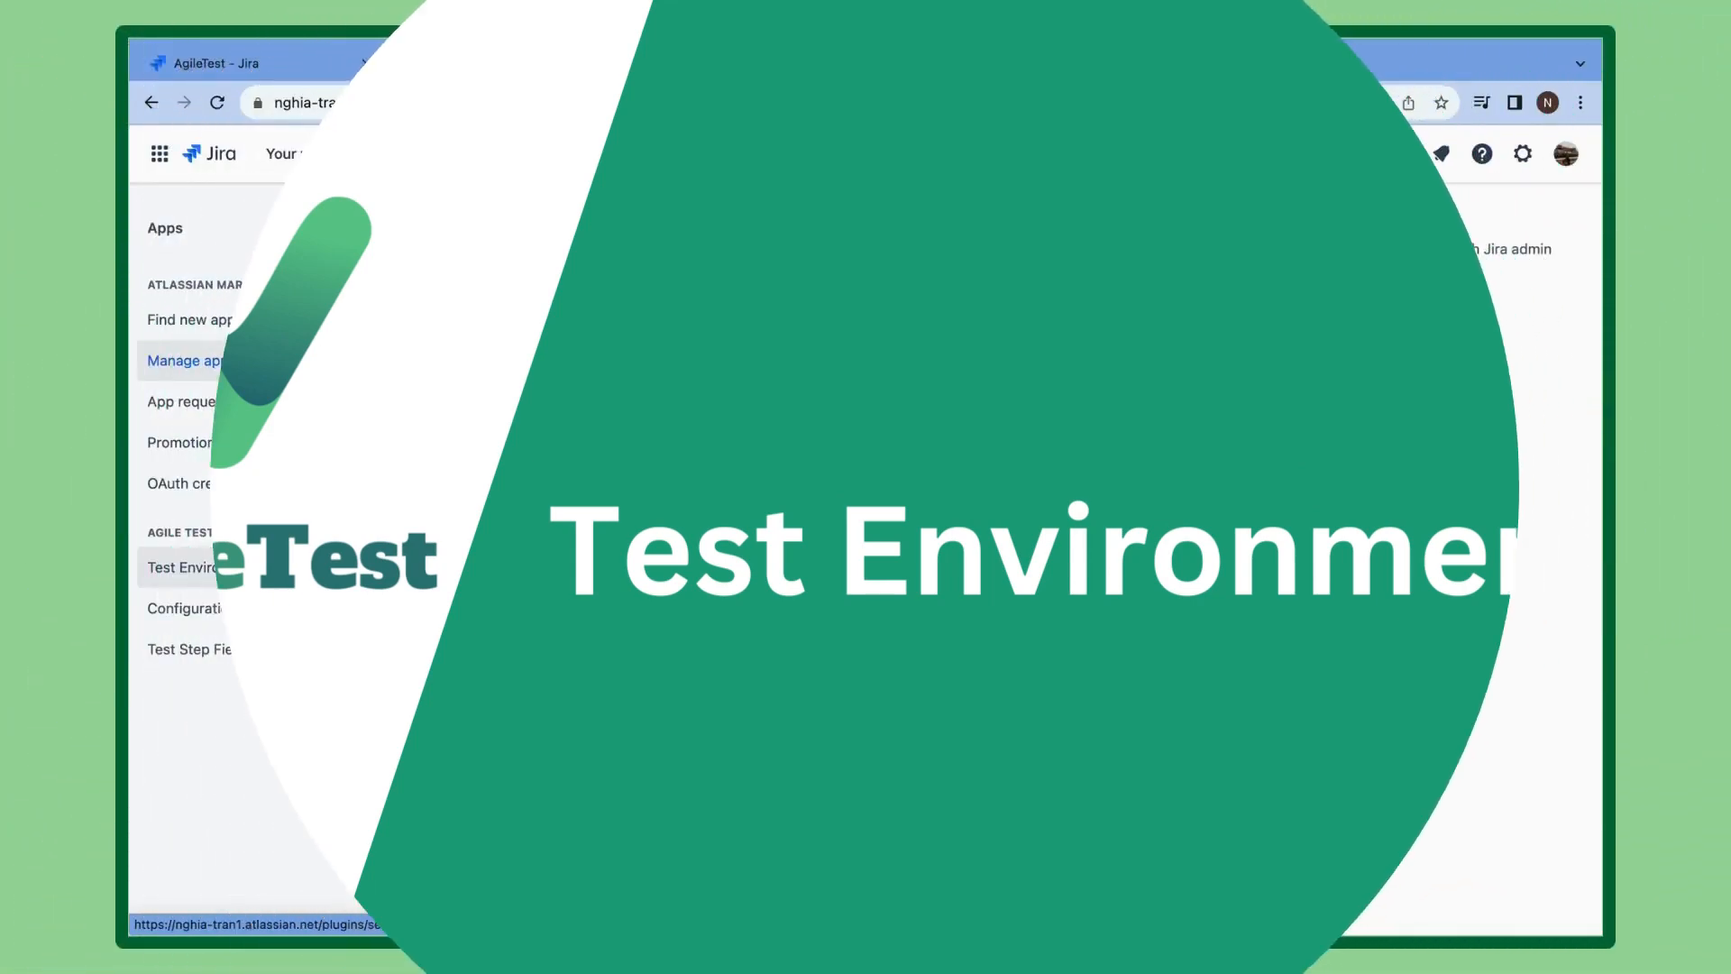
pyautogui.click(254, 574)
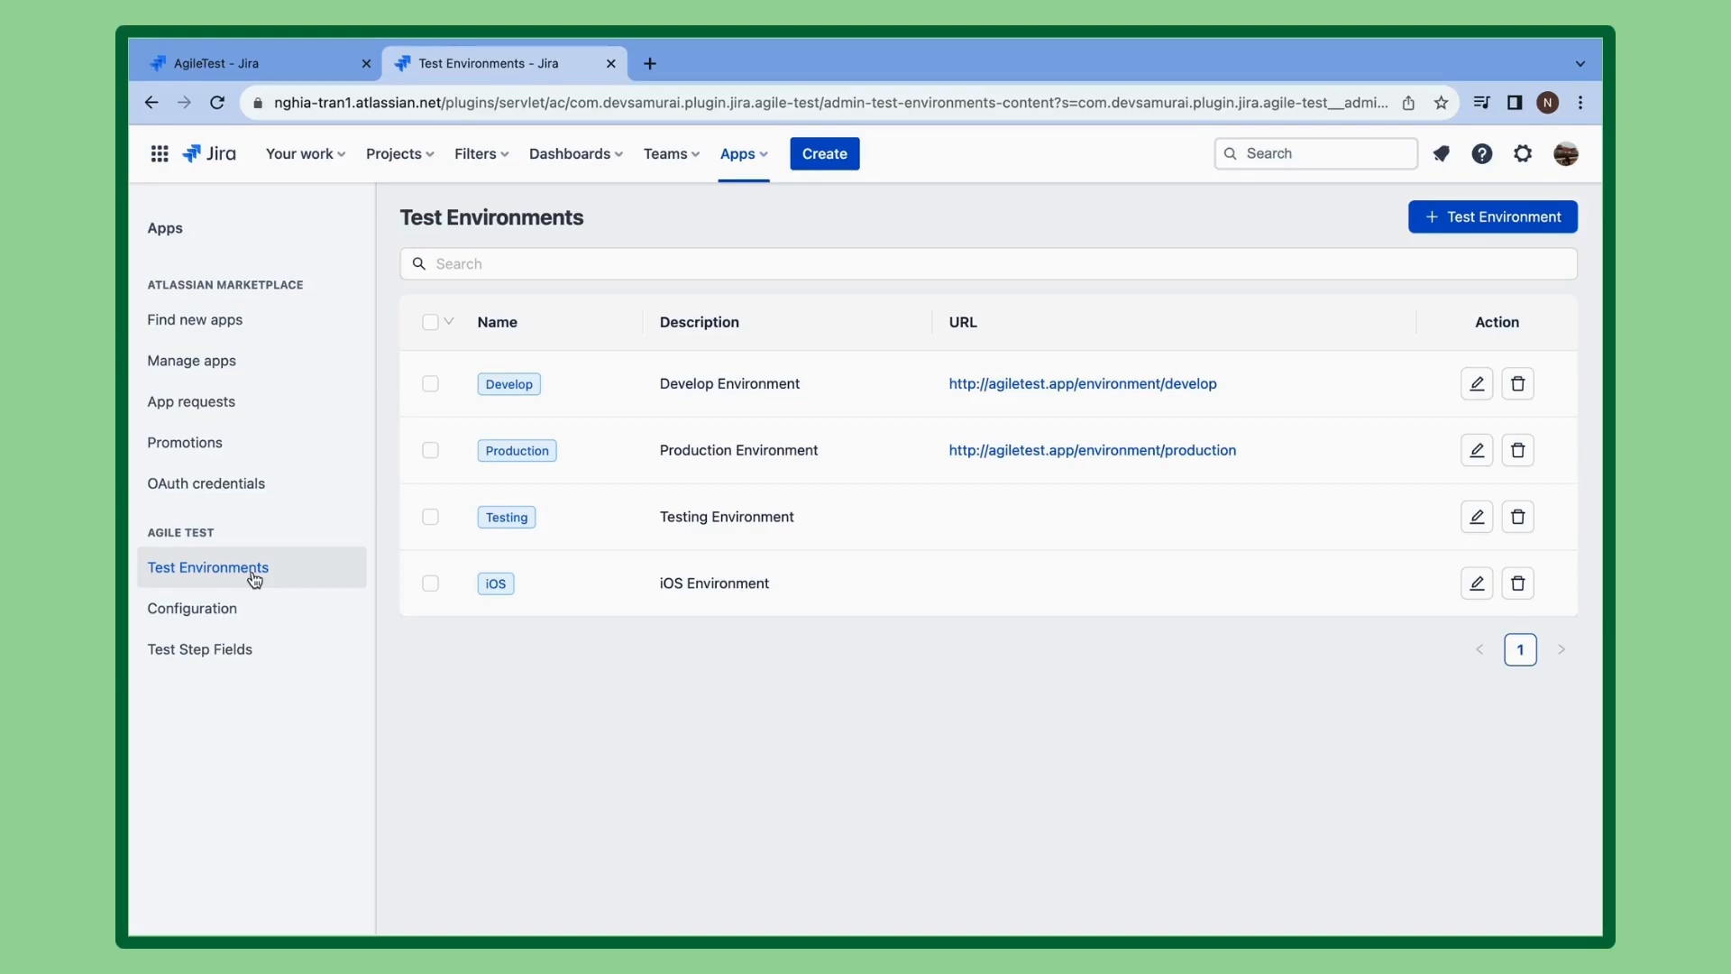
# Create a test environment named Window with the description "Window Environment".
pyautogui.click(1483, 220)
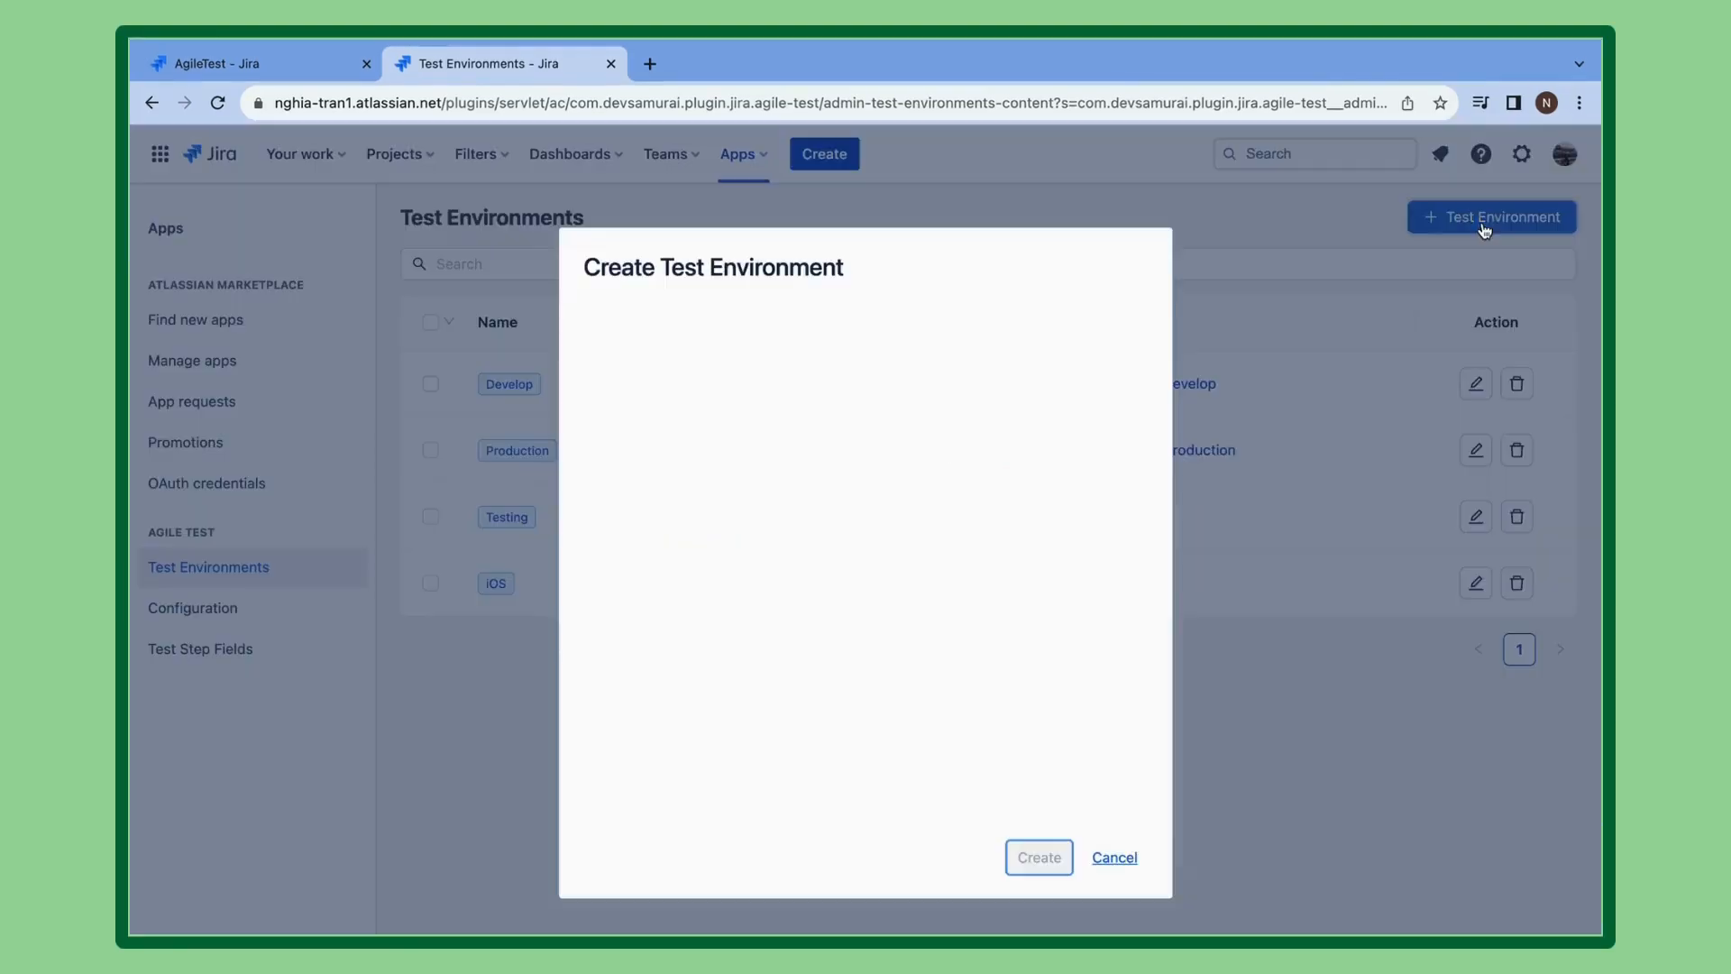
pyautogui.click(796, 352)
pyautogui.write('Windo')
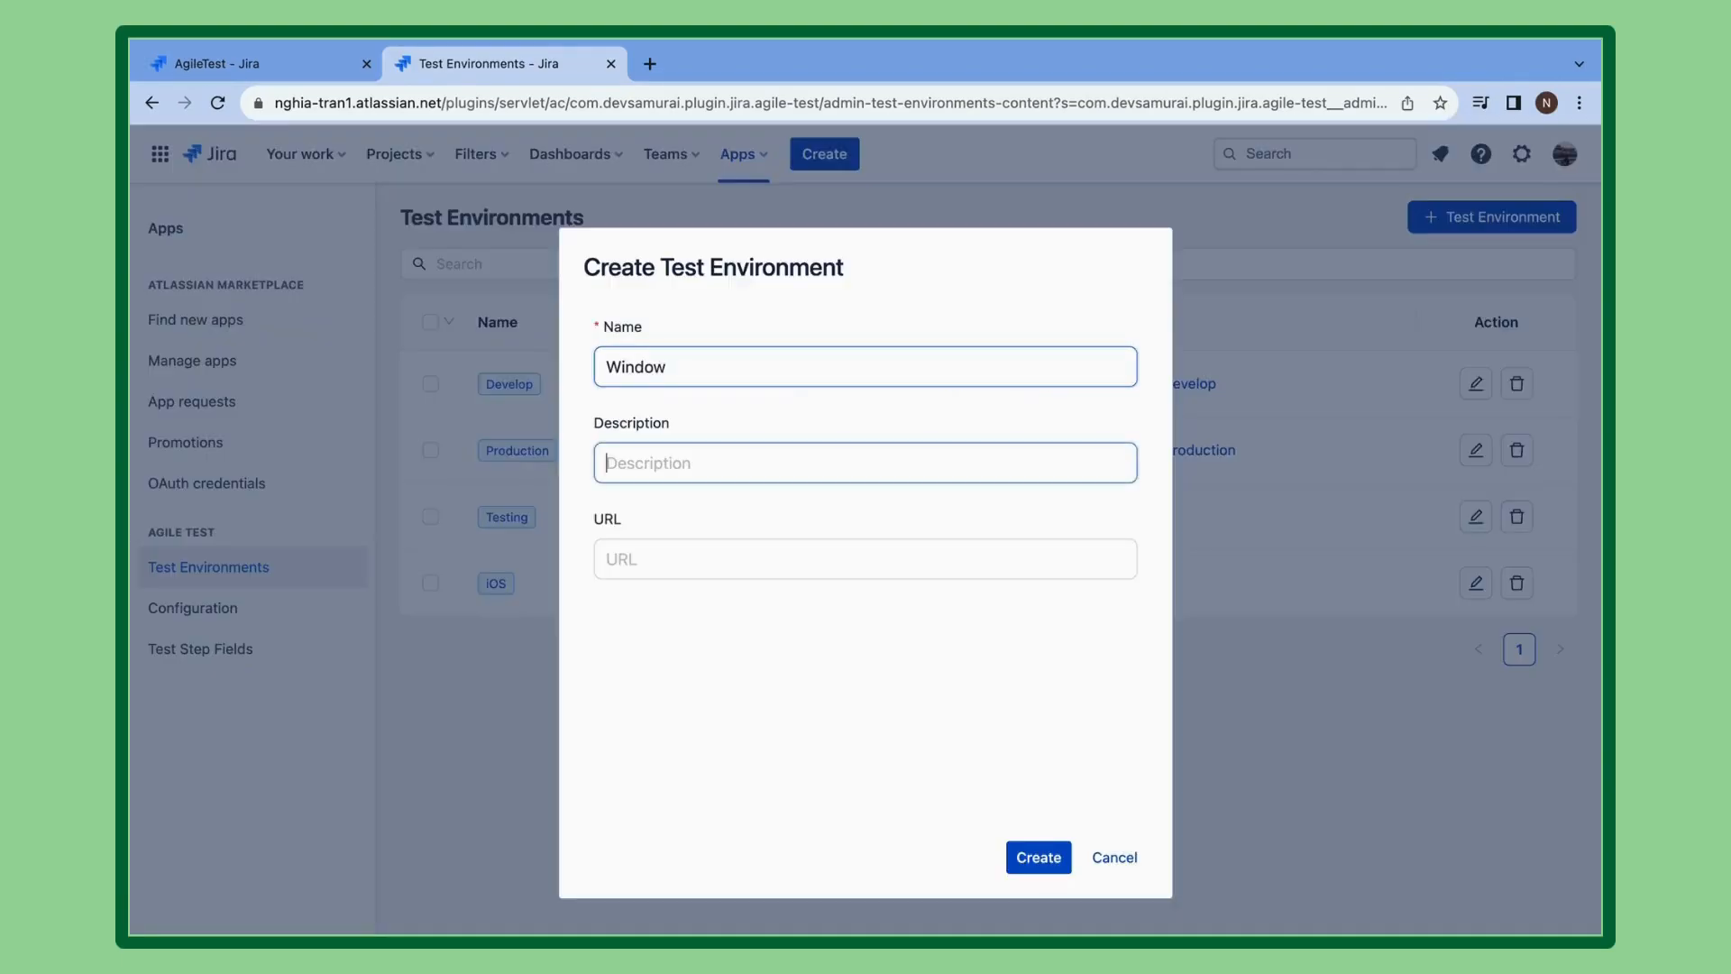
pyautogui.write('Window')
pyautogui.write(' Environment')
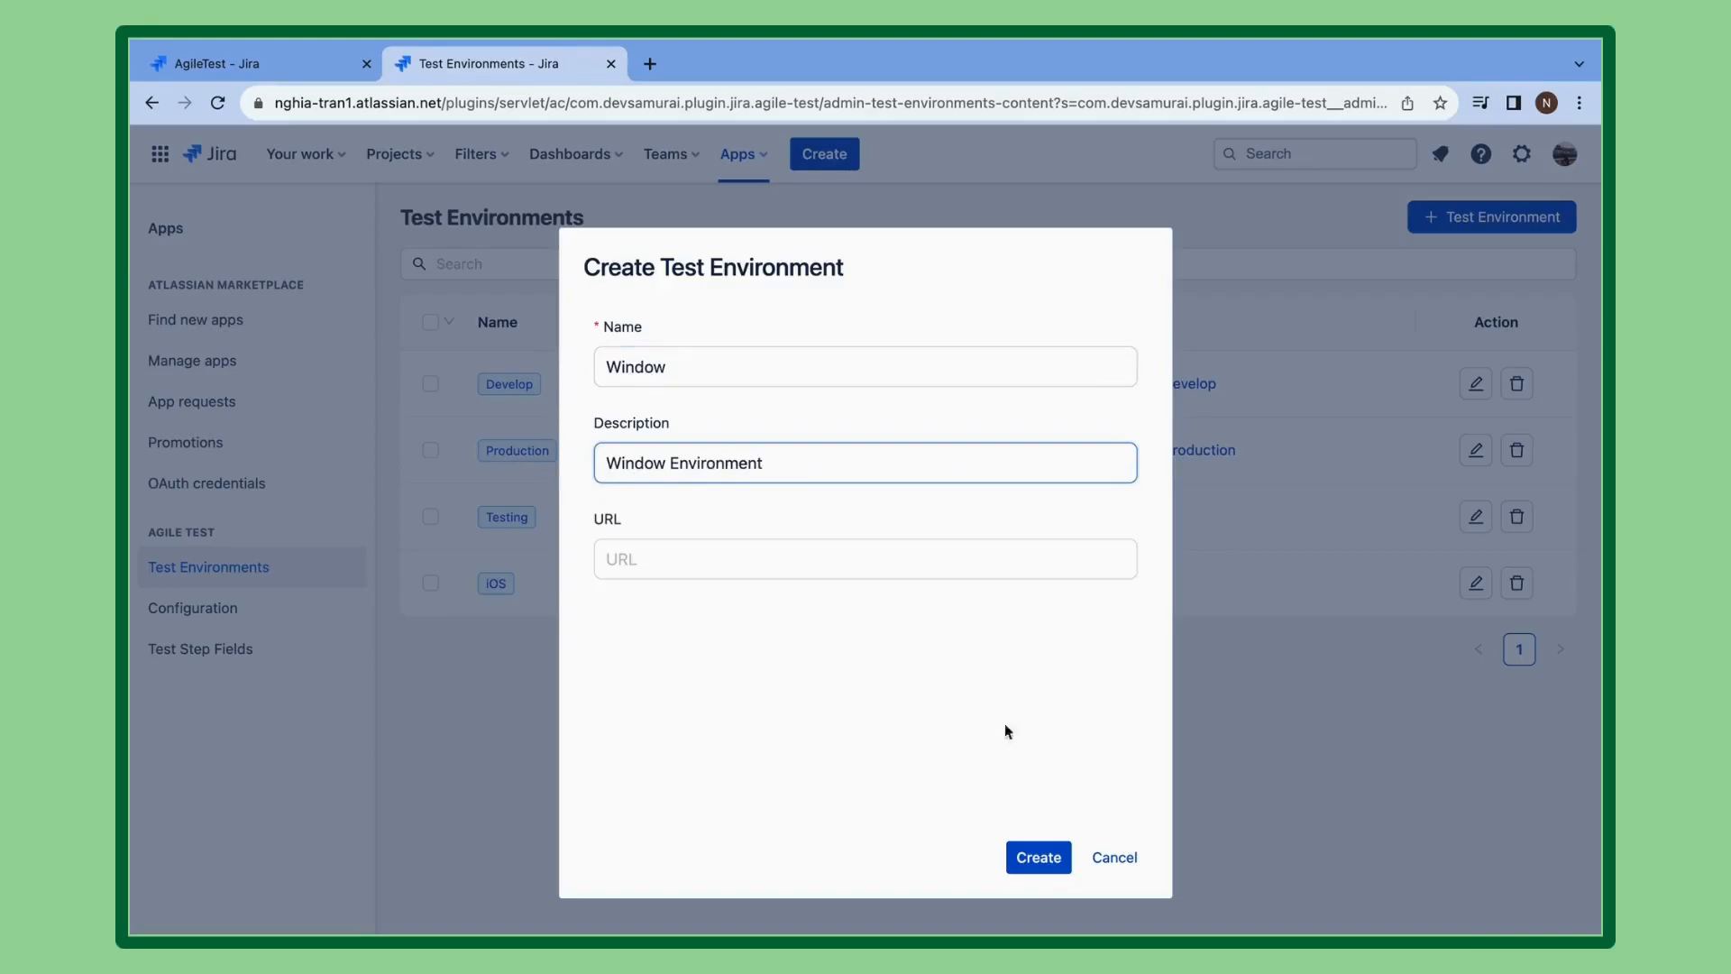
pyautogui.click(1036, 858)
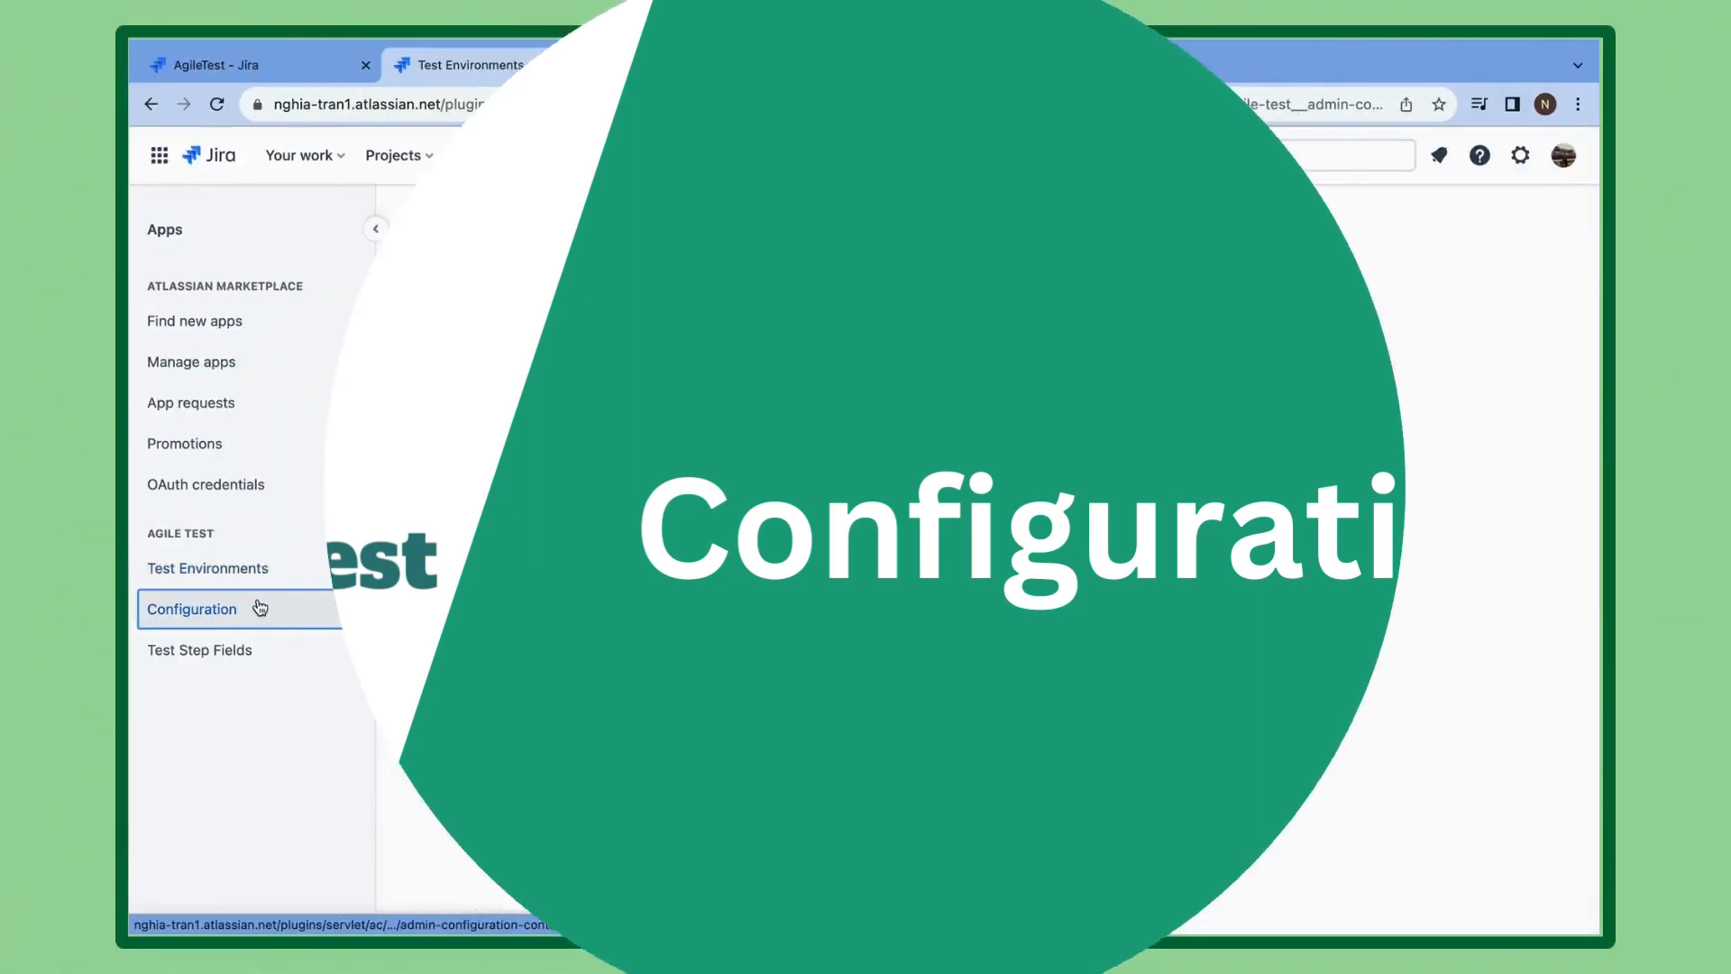
# In AgileTest's Configuration, disable the app for all projects and enable it for AgileTest Demo Video only.
pyautogui.click(257, 608)
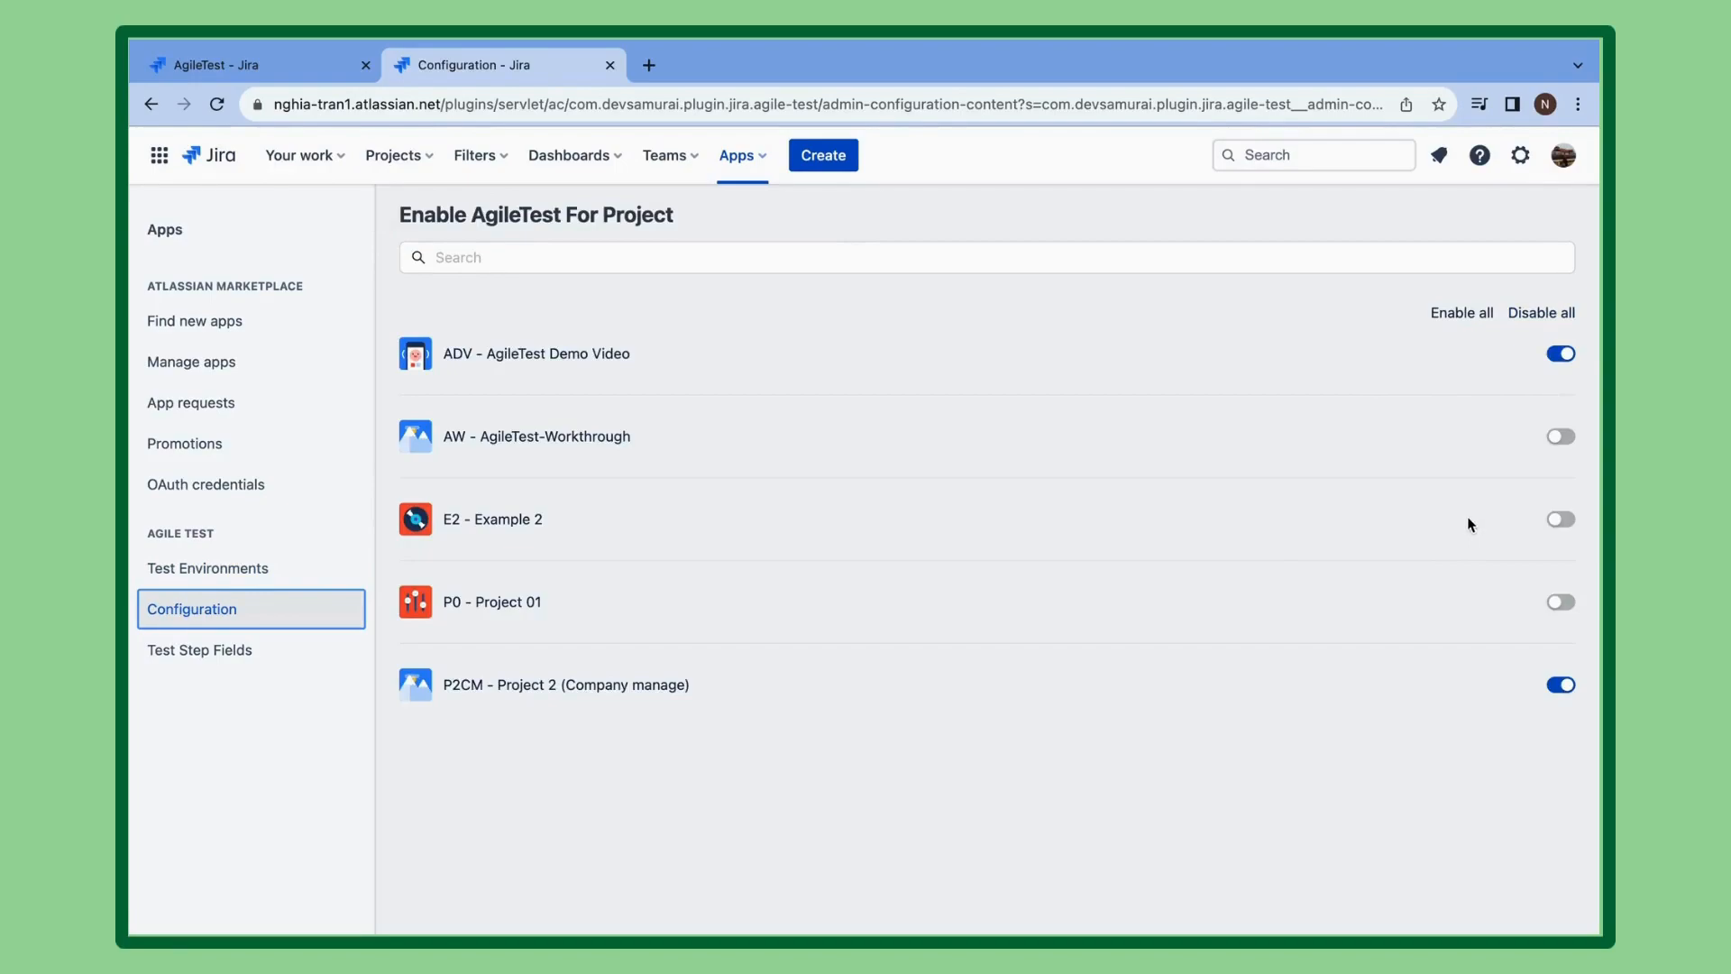
pyautogui.click(1524, 316)
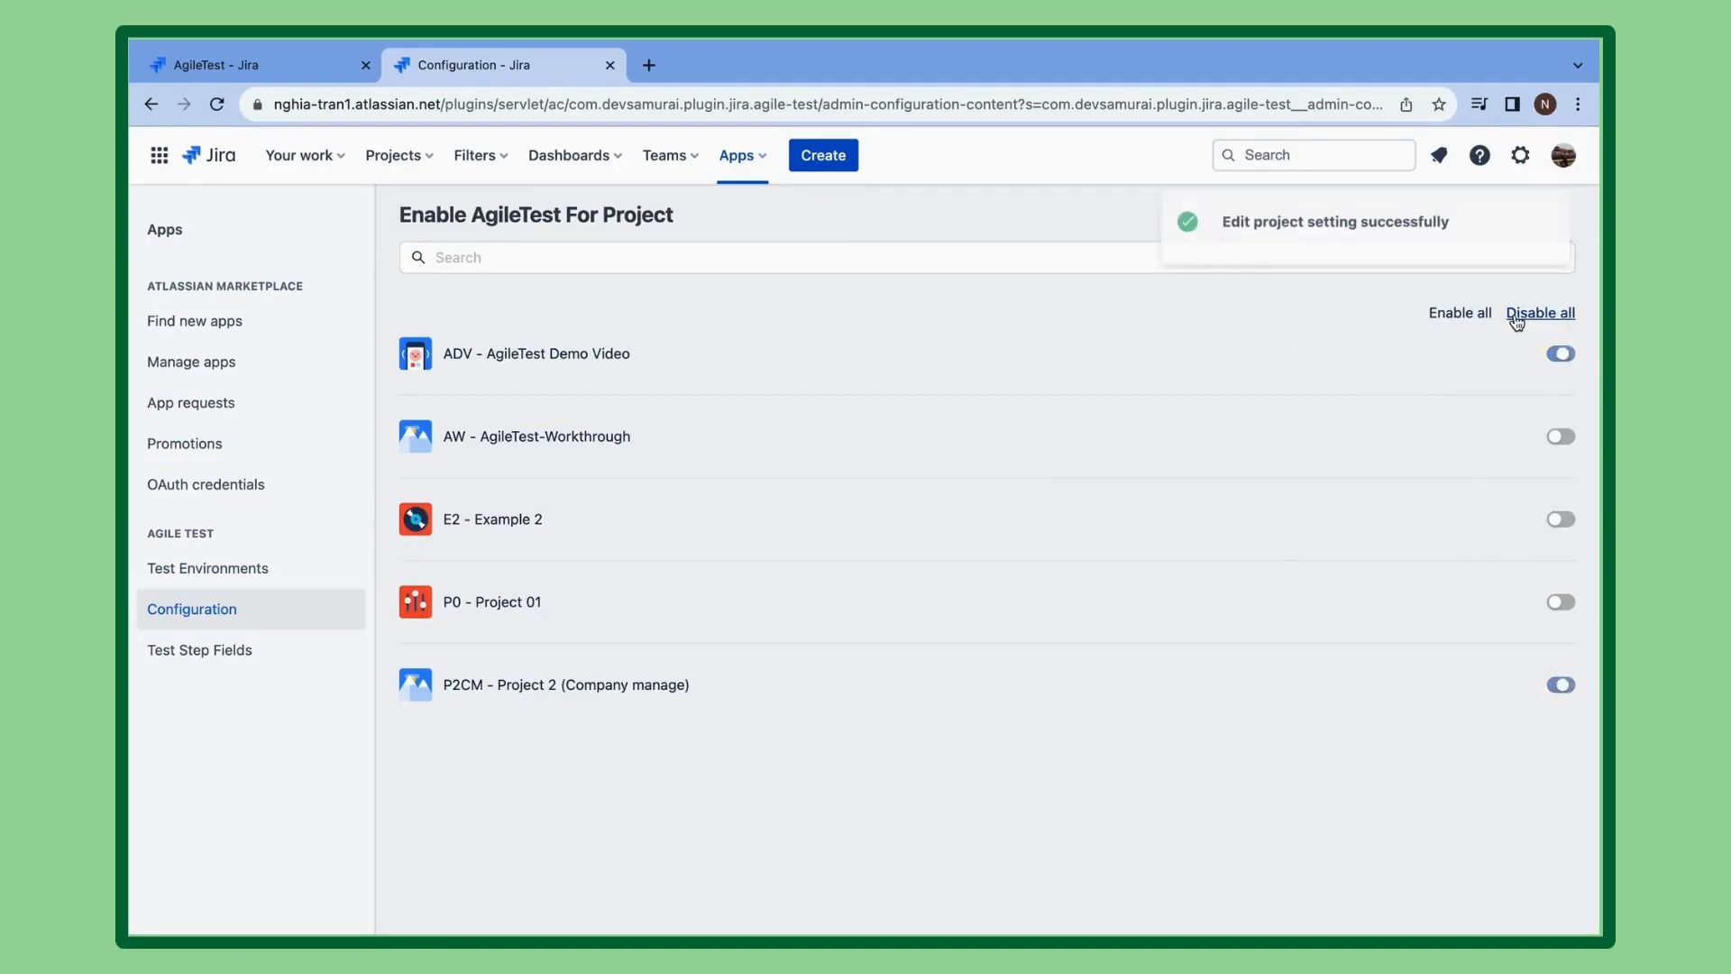
pyautogui.click(1560, 354)
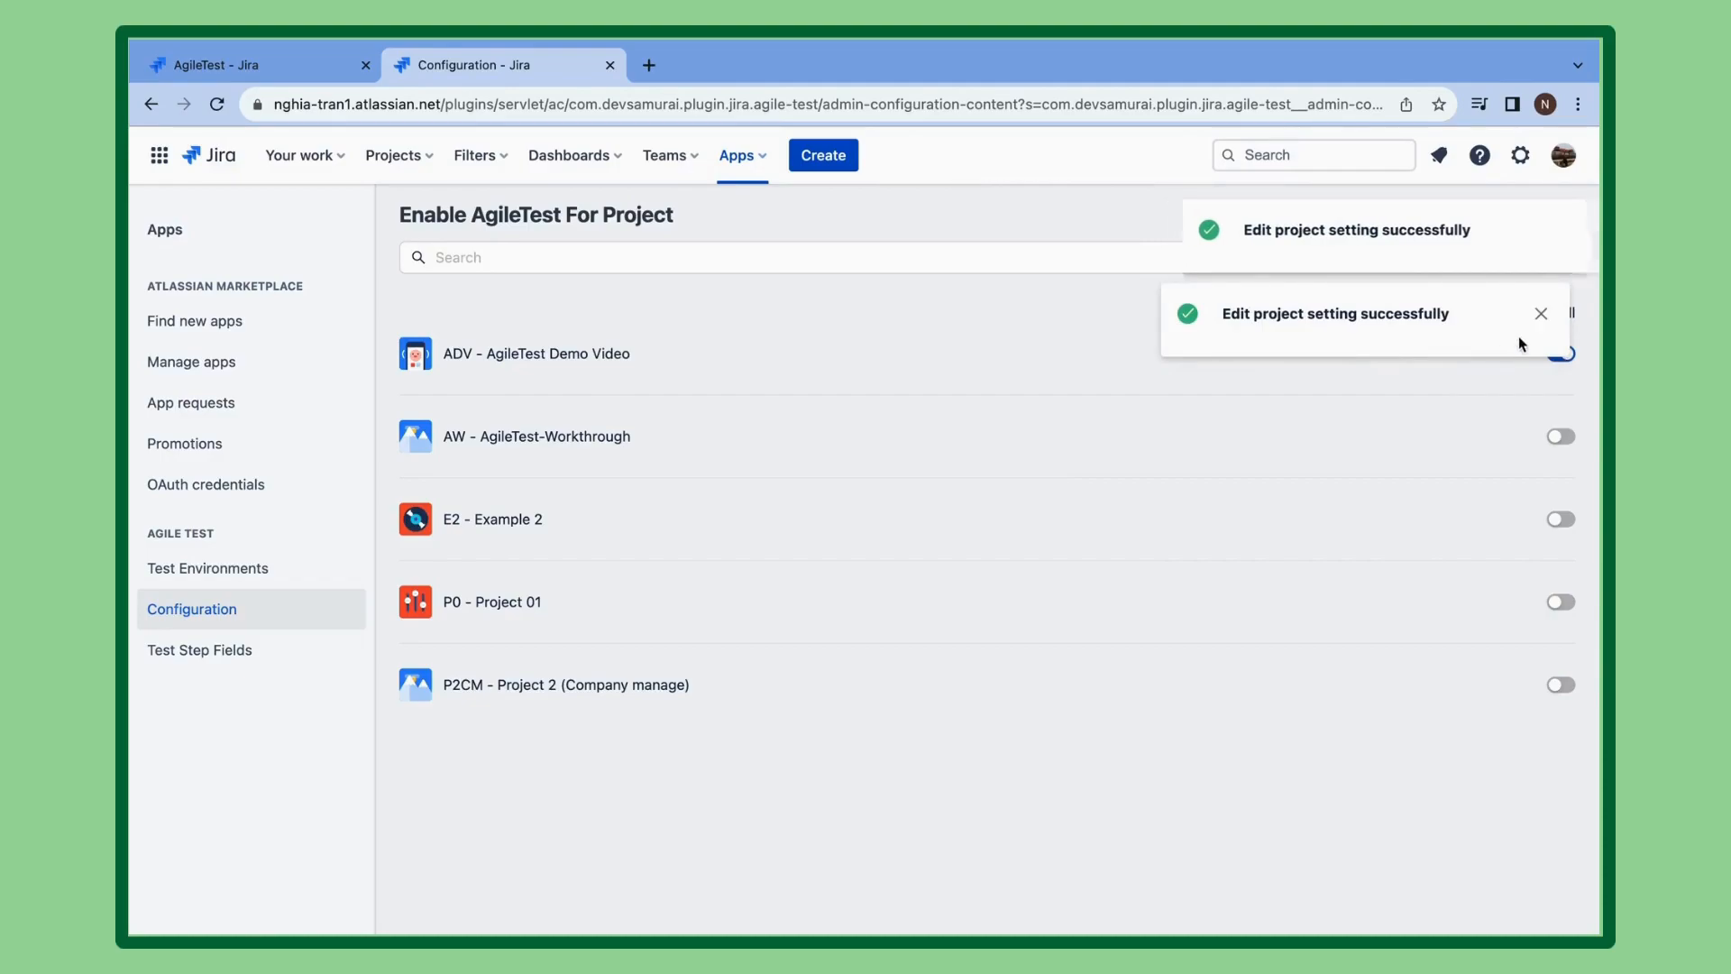
# Create a required test step field named Toggle with the Toggle Switch format.
pyautogui.click(220, 651)
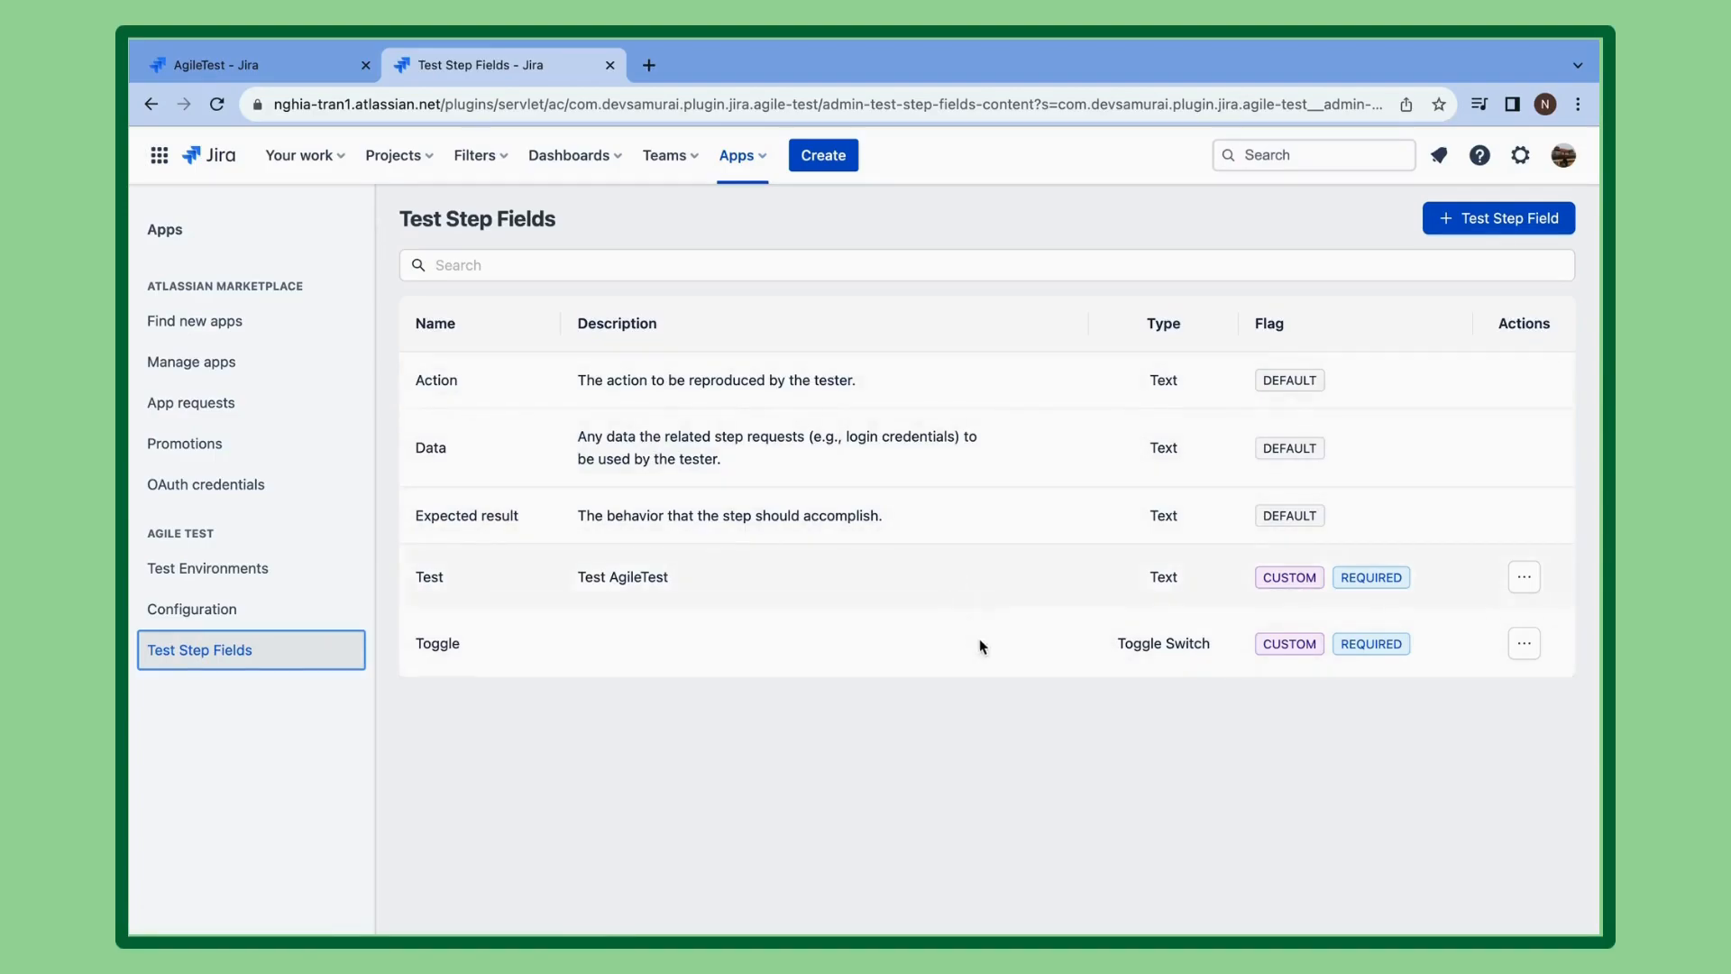
pyautogui.click(1470, 223)
pyautogui.click(903, 407)
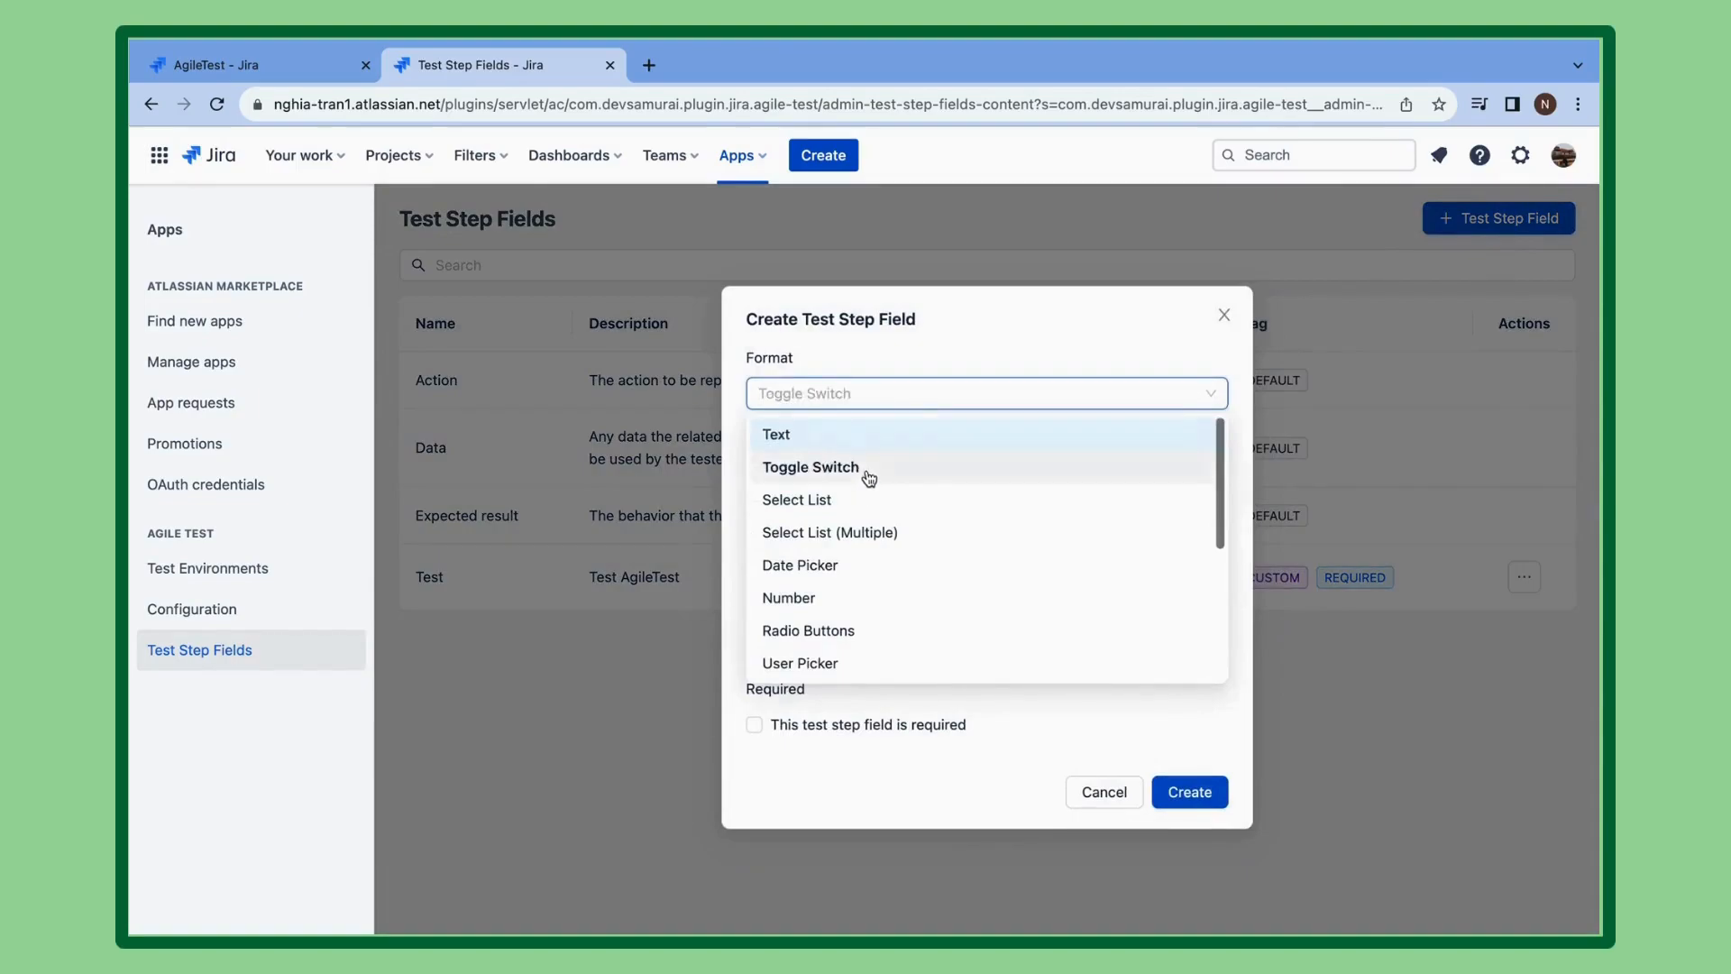
pyautogui.click(871, 473)
pyautogui.click(871, 480)
pyautogui.click(875, 631)
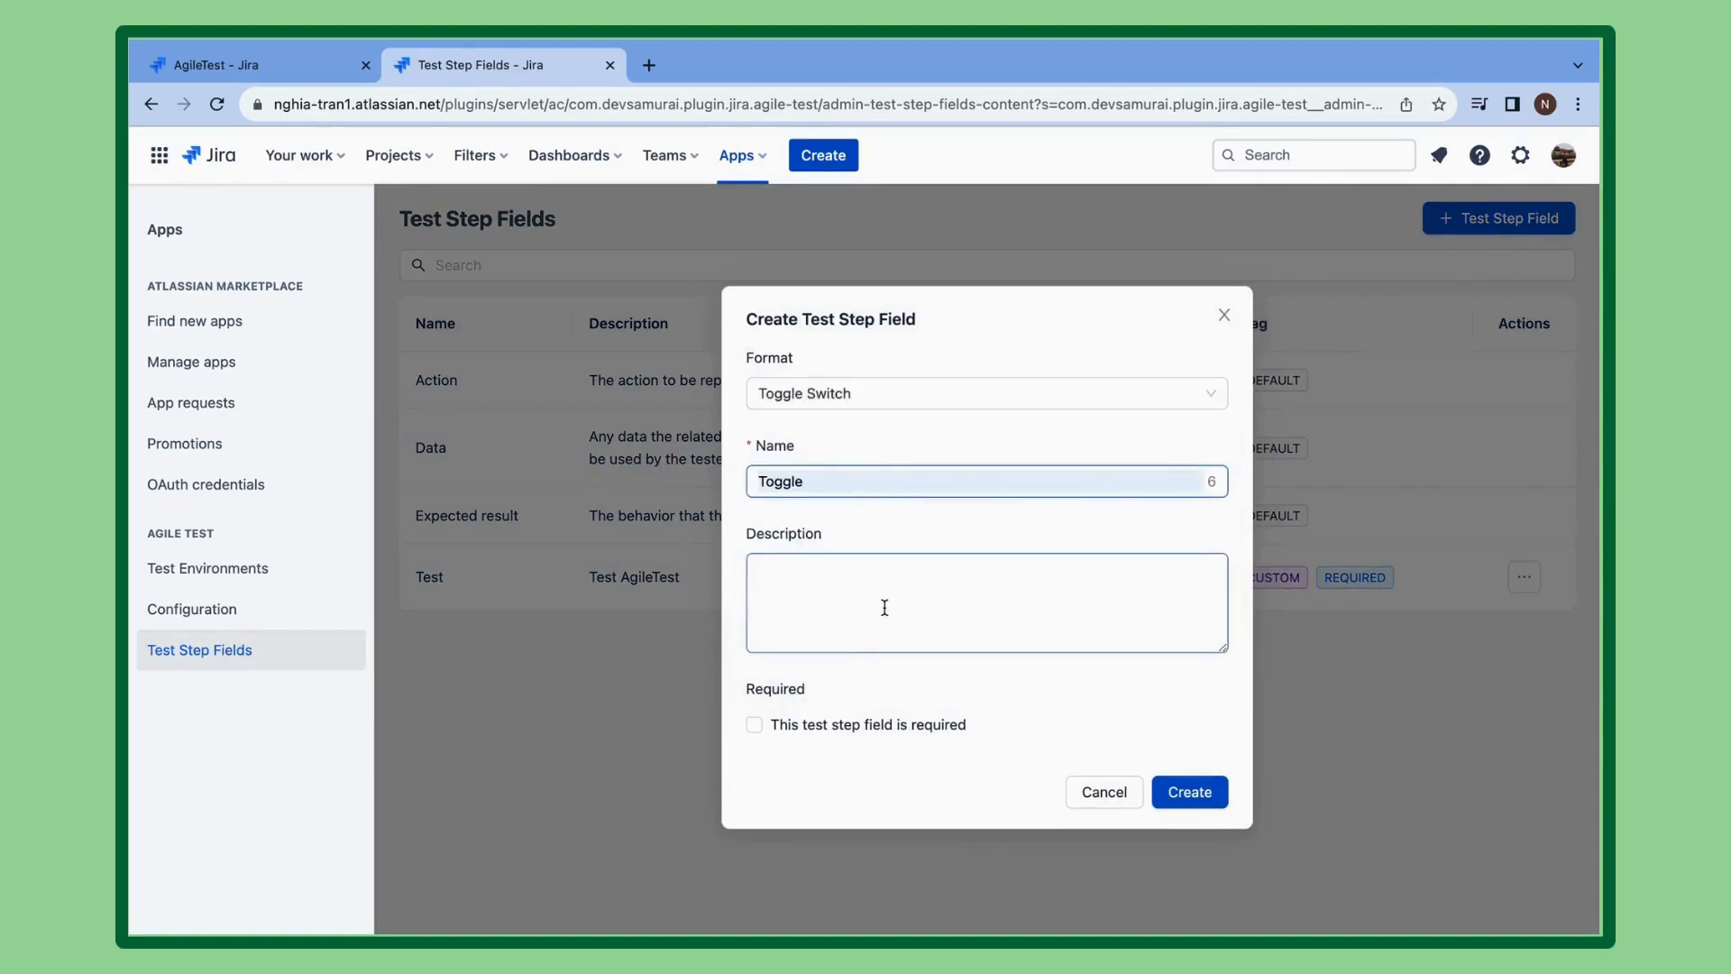
pyautogui.click(962, 722)
pyautogui.click(1202, 802)
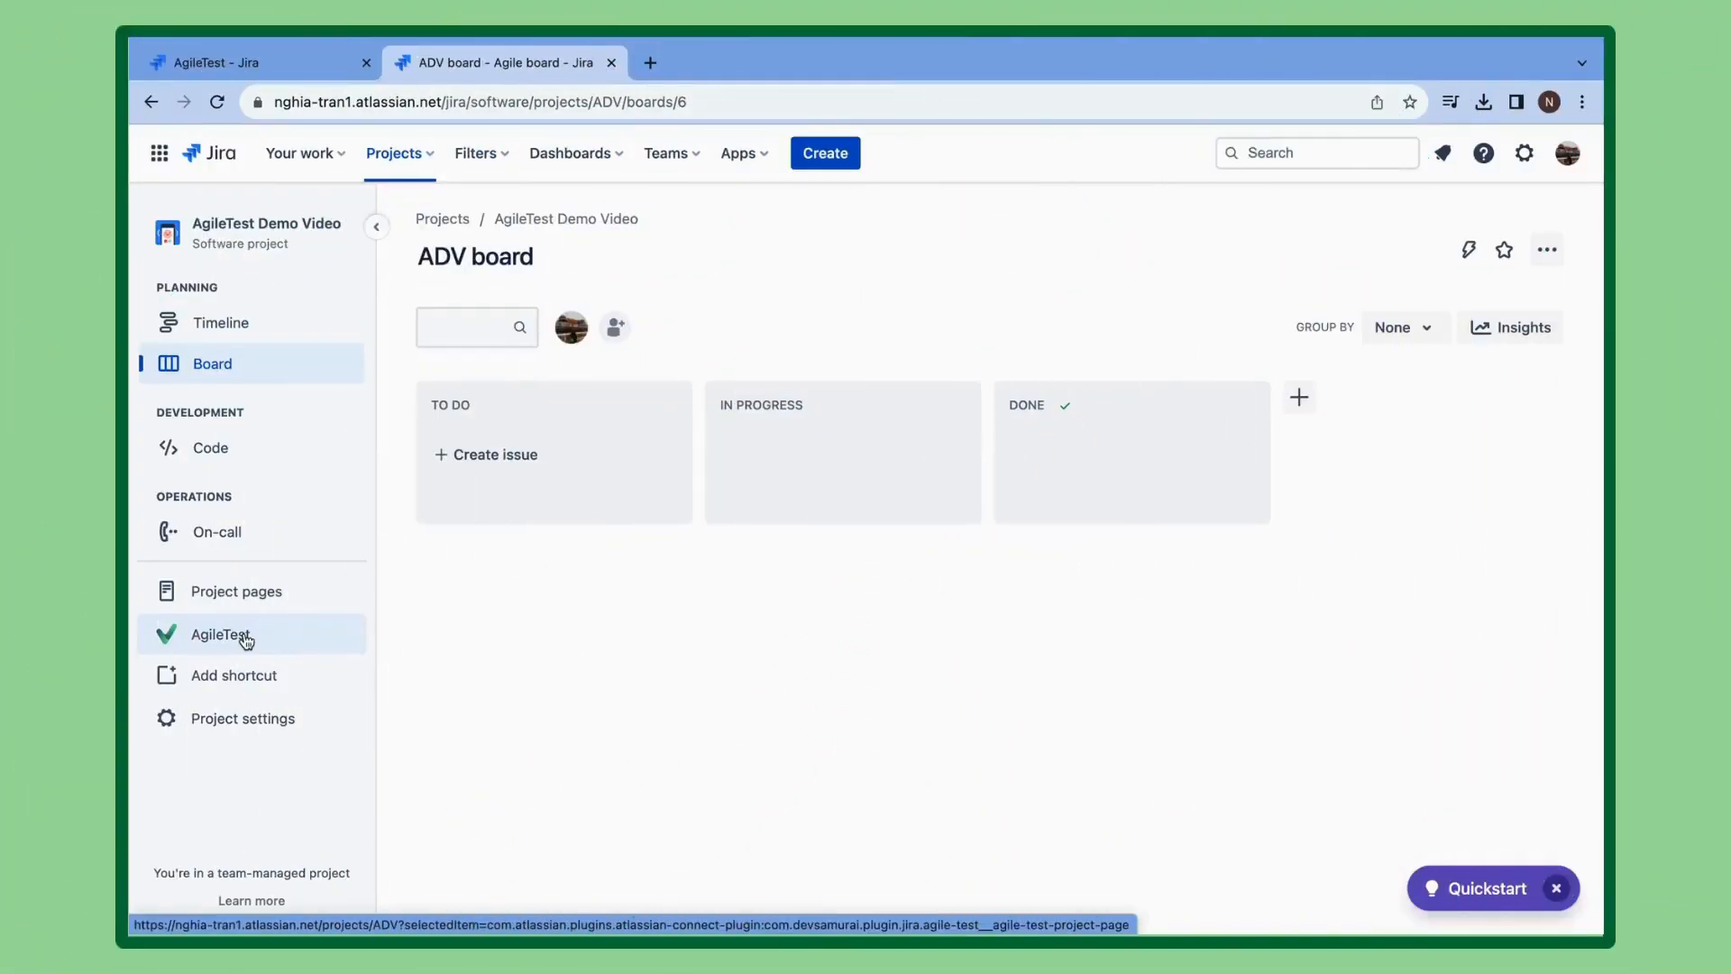
# Open the demo project's AgileTest Issue Types Mapping and download the issue-type icons.
pyautogui.click(240, 638)
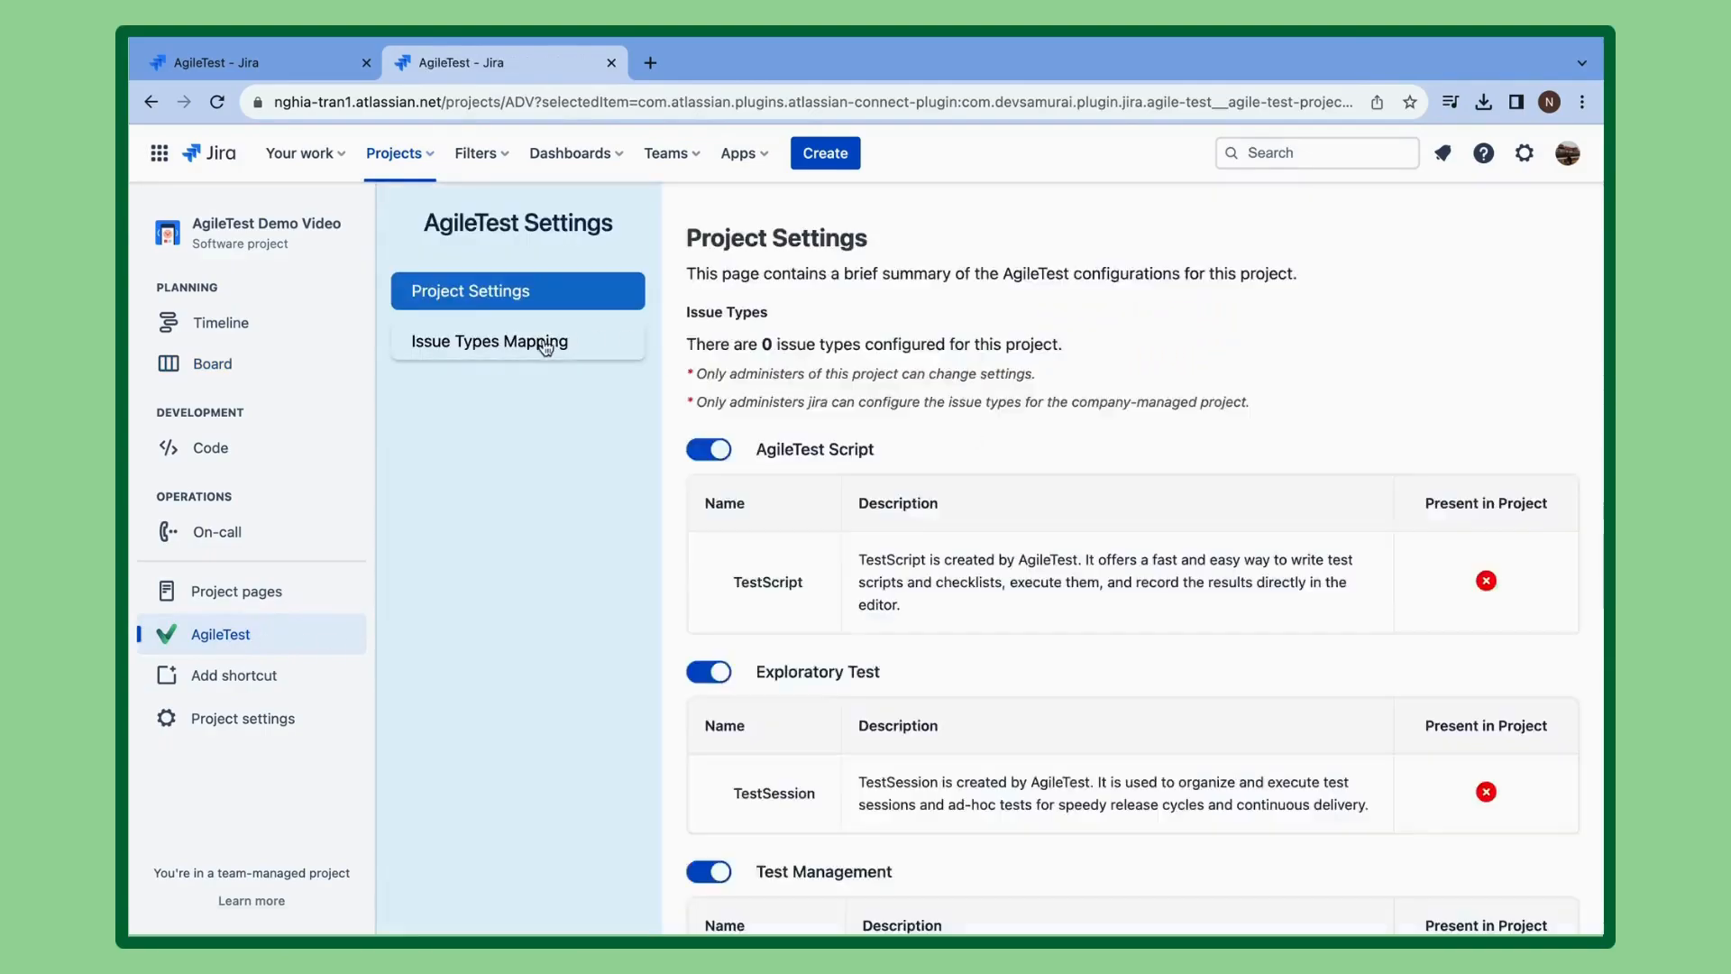
pyautogui.click(541, 342)
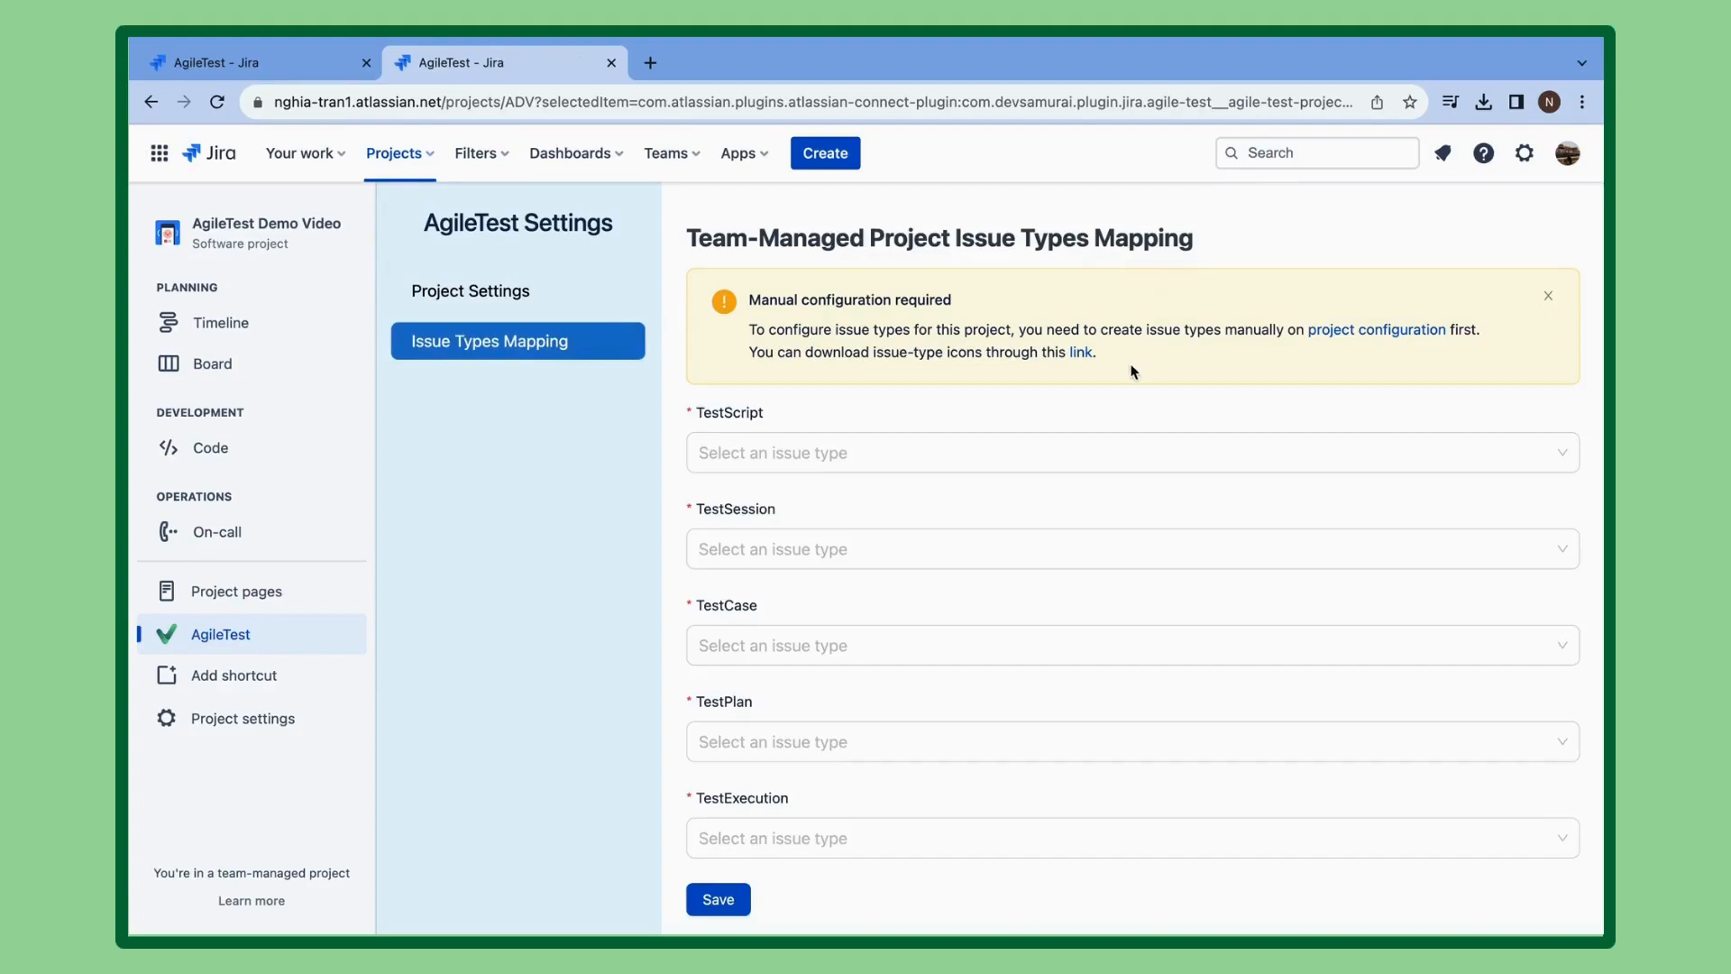
pyautogui.click(1082, 353)
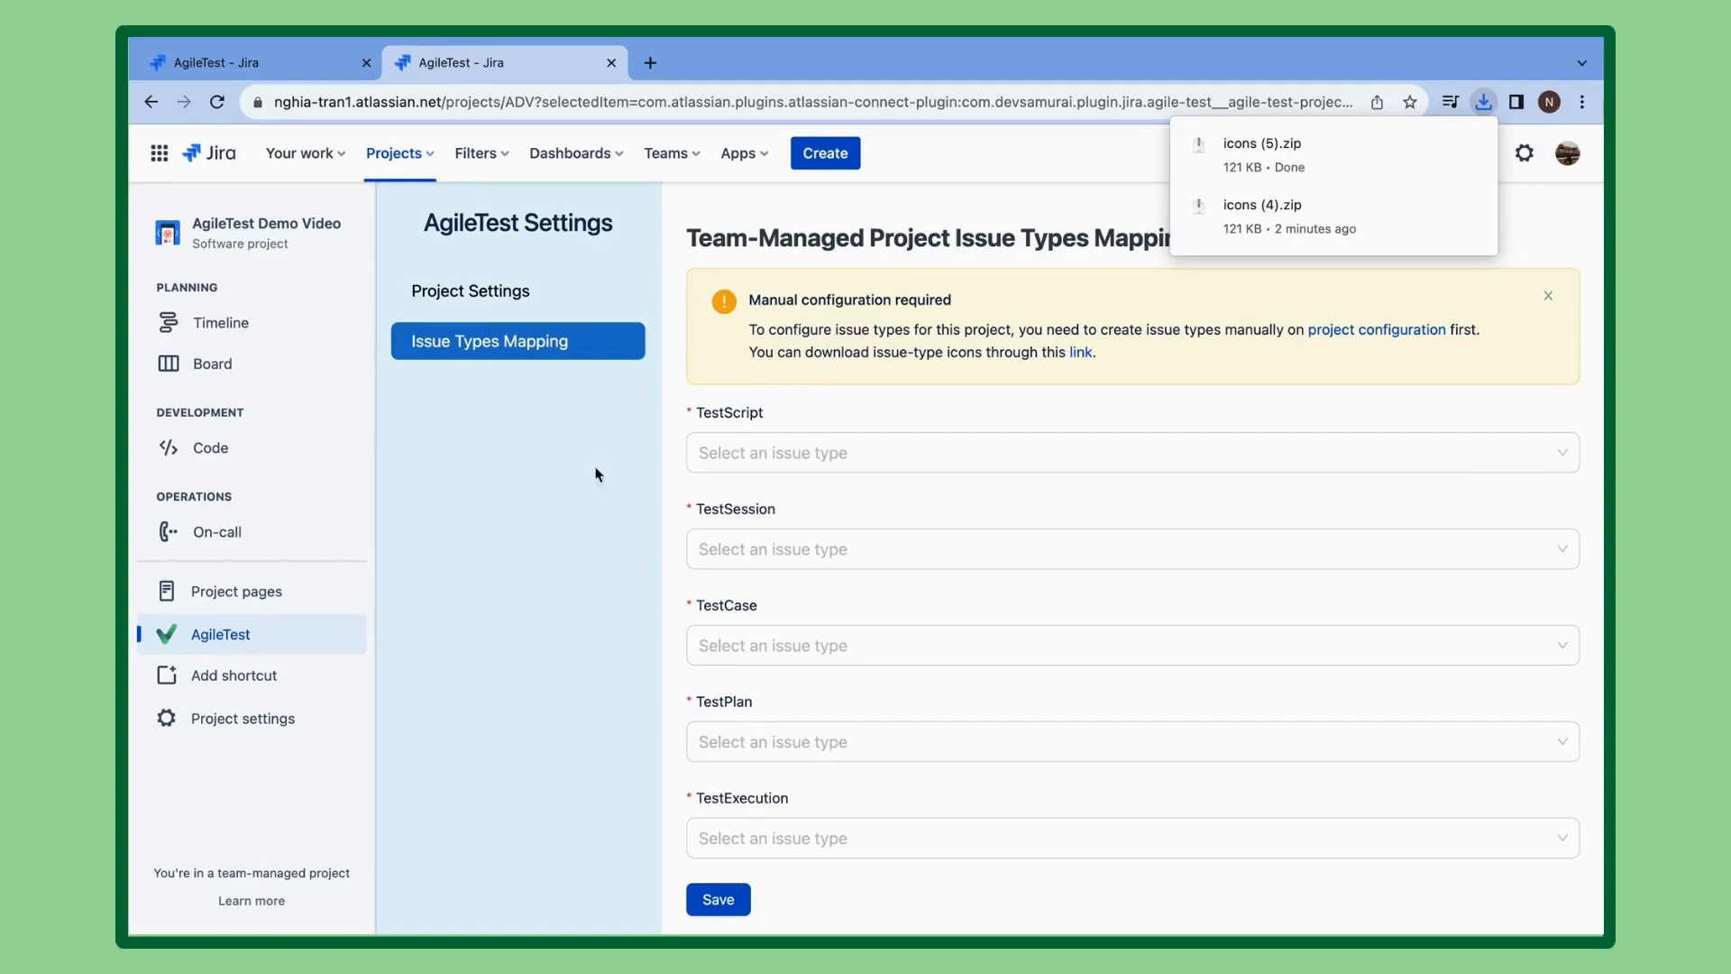
# In the project's issue type settings, start a new issue type with the name and description TestScript.
pyautogui.click(209, 719)
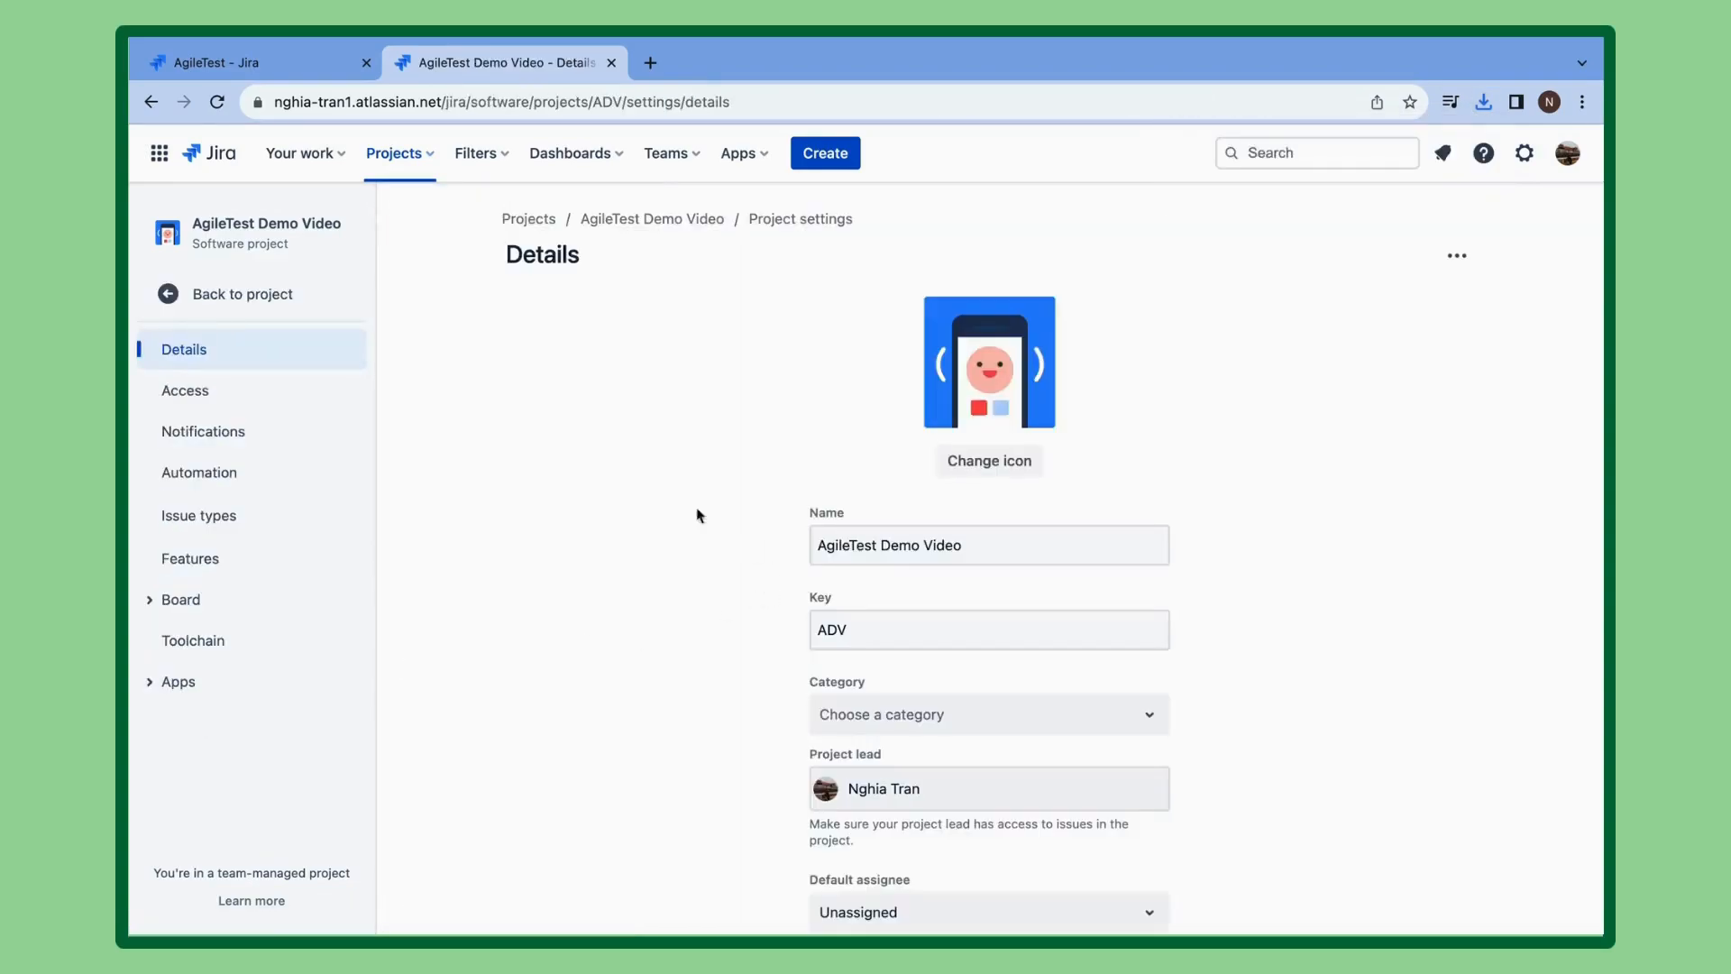
pyautogui.click(225, 515)
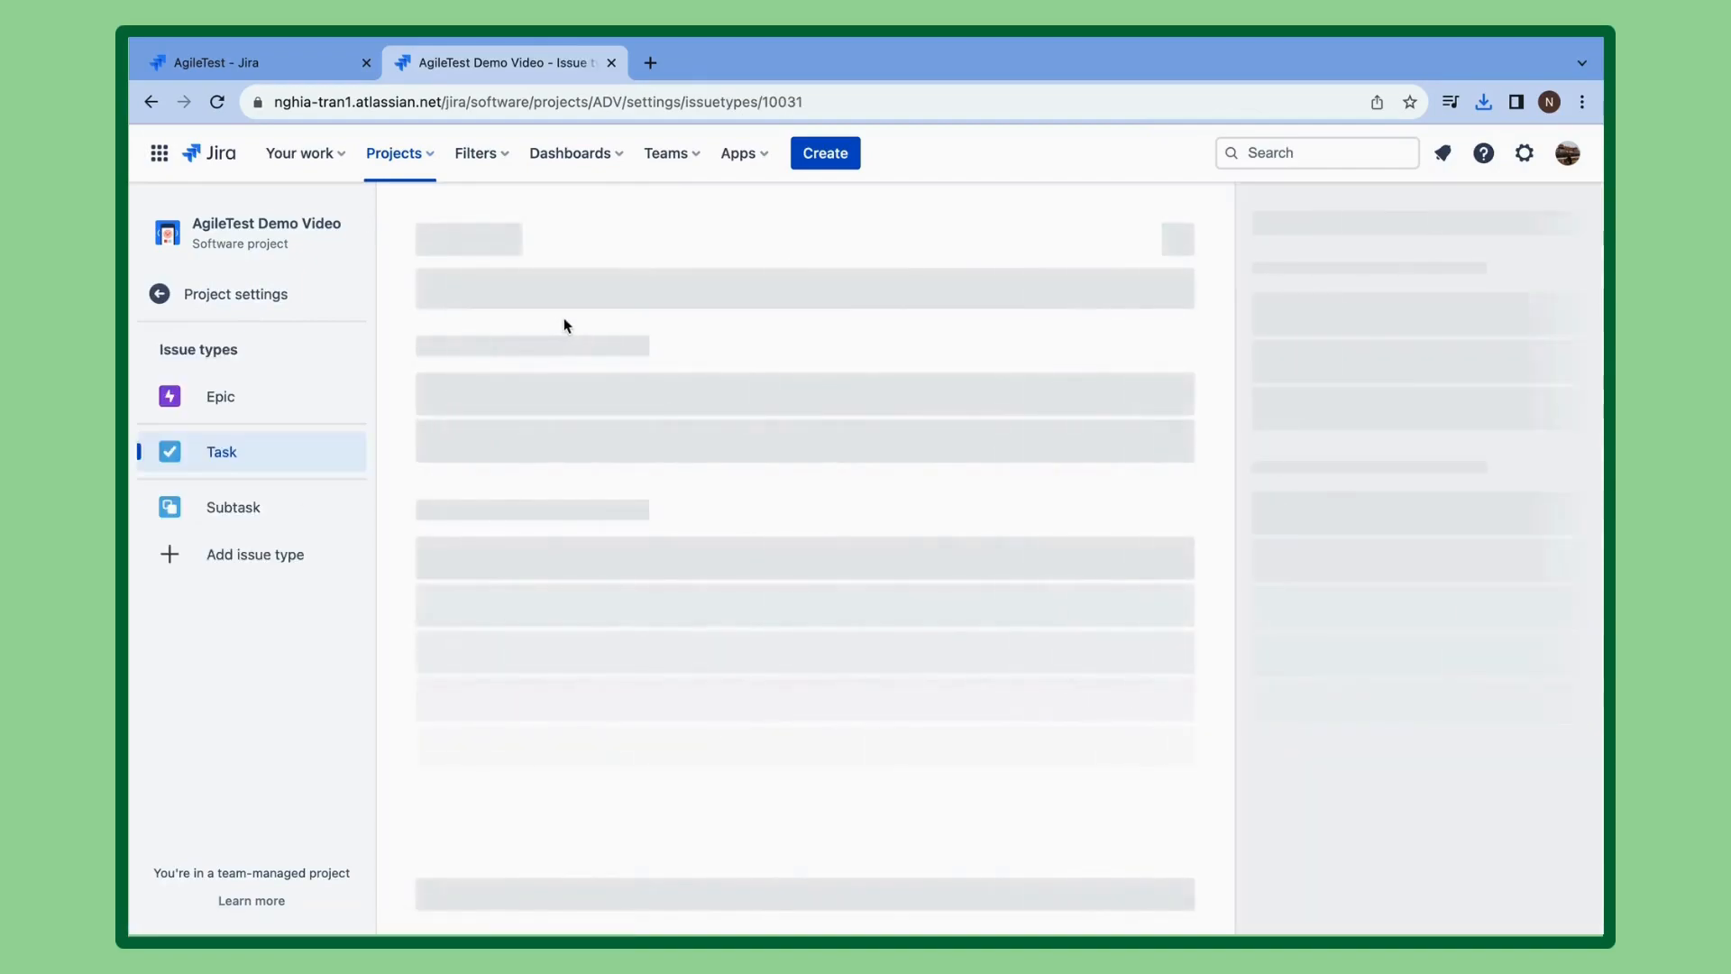
pyautogui.click(289, 559)
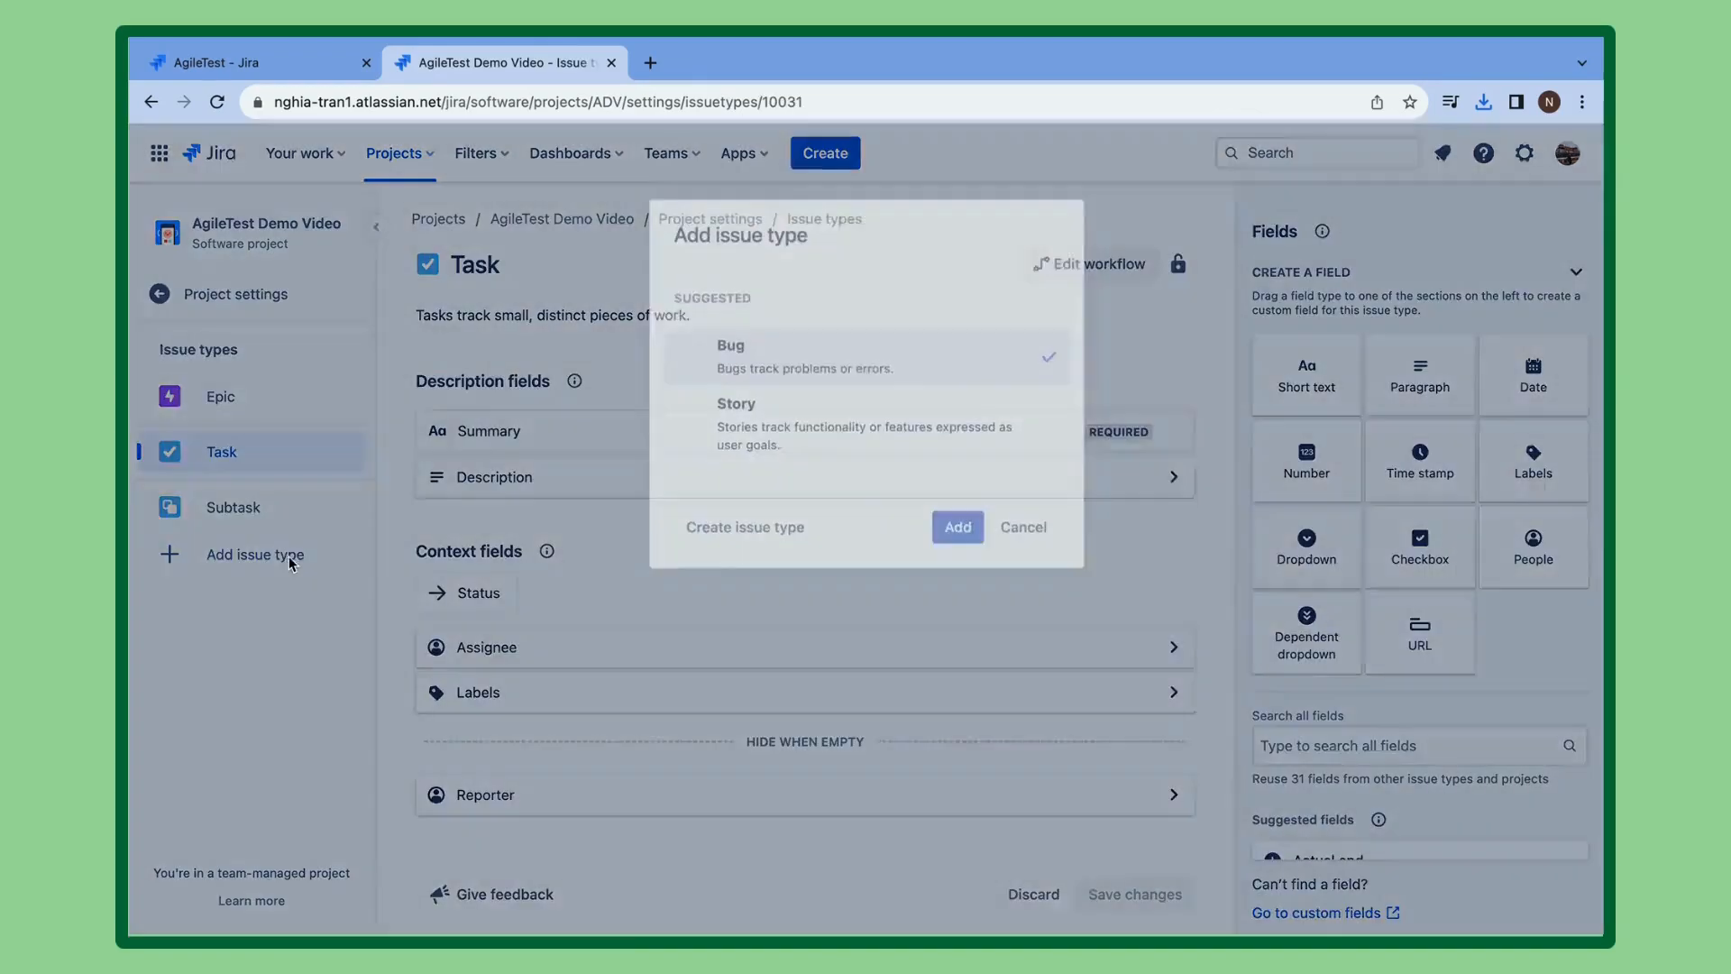
pyautogui.click(781, 514)
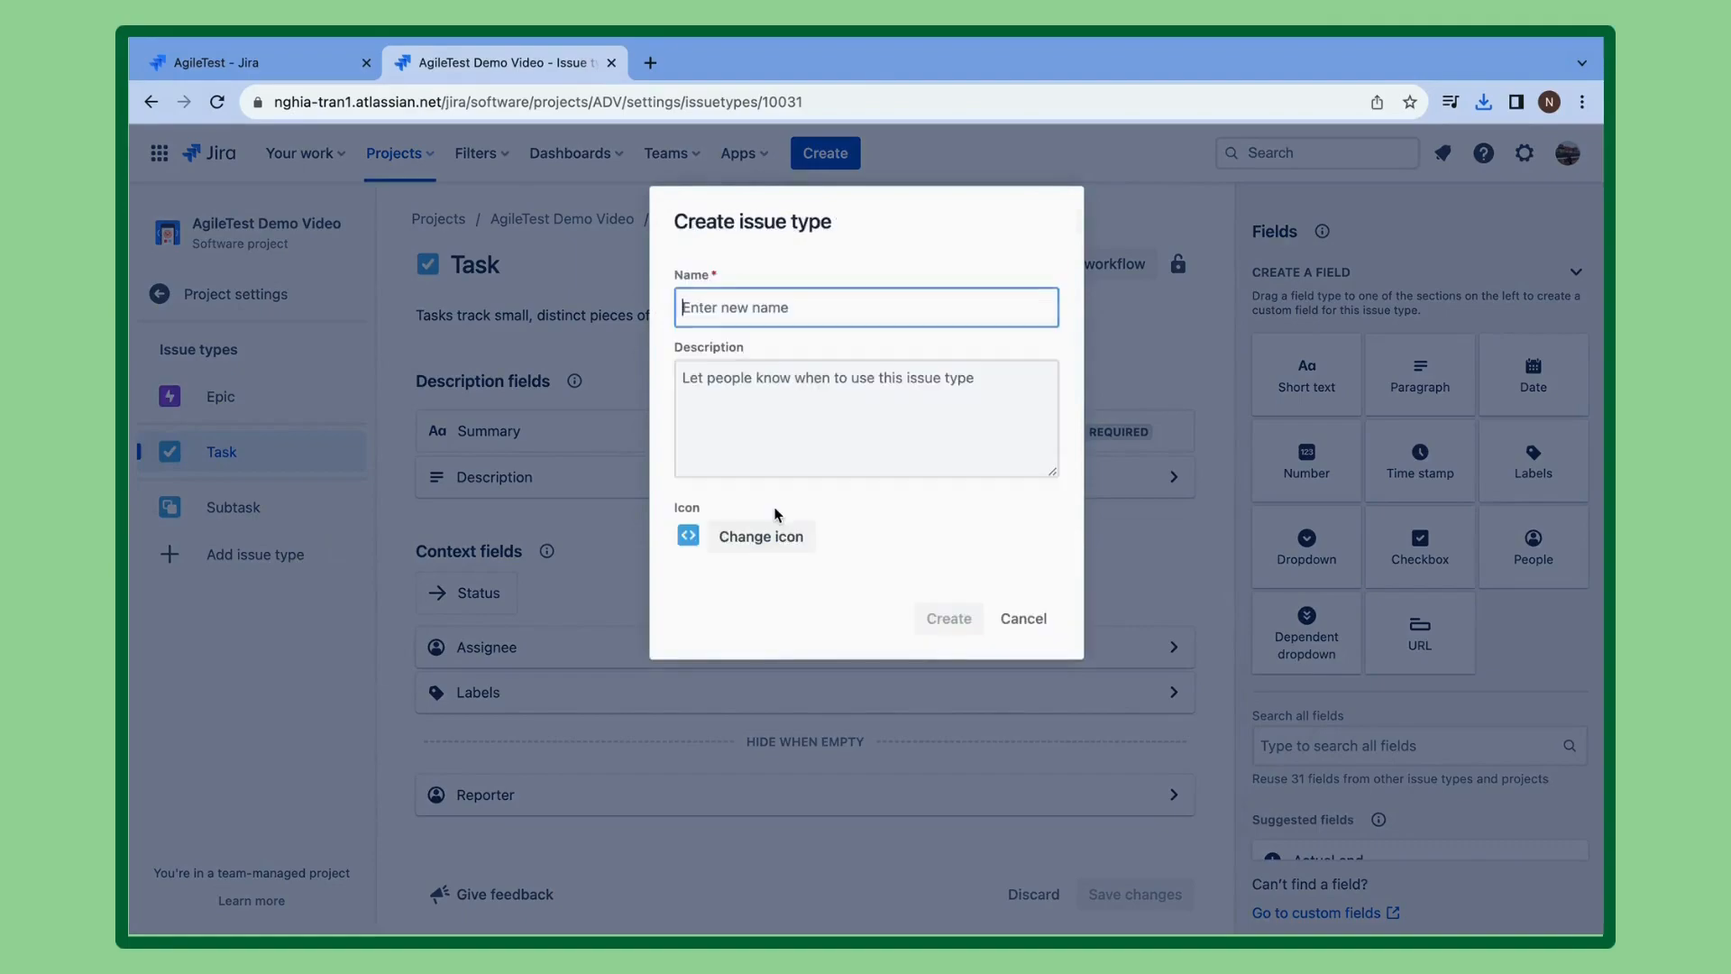
pyautogui.click(822, 315)
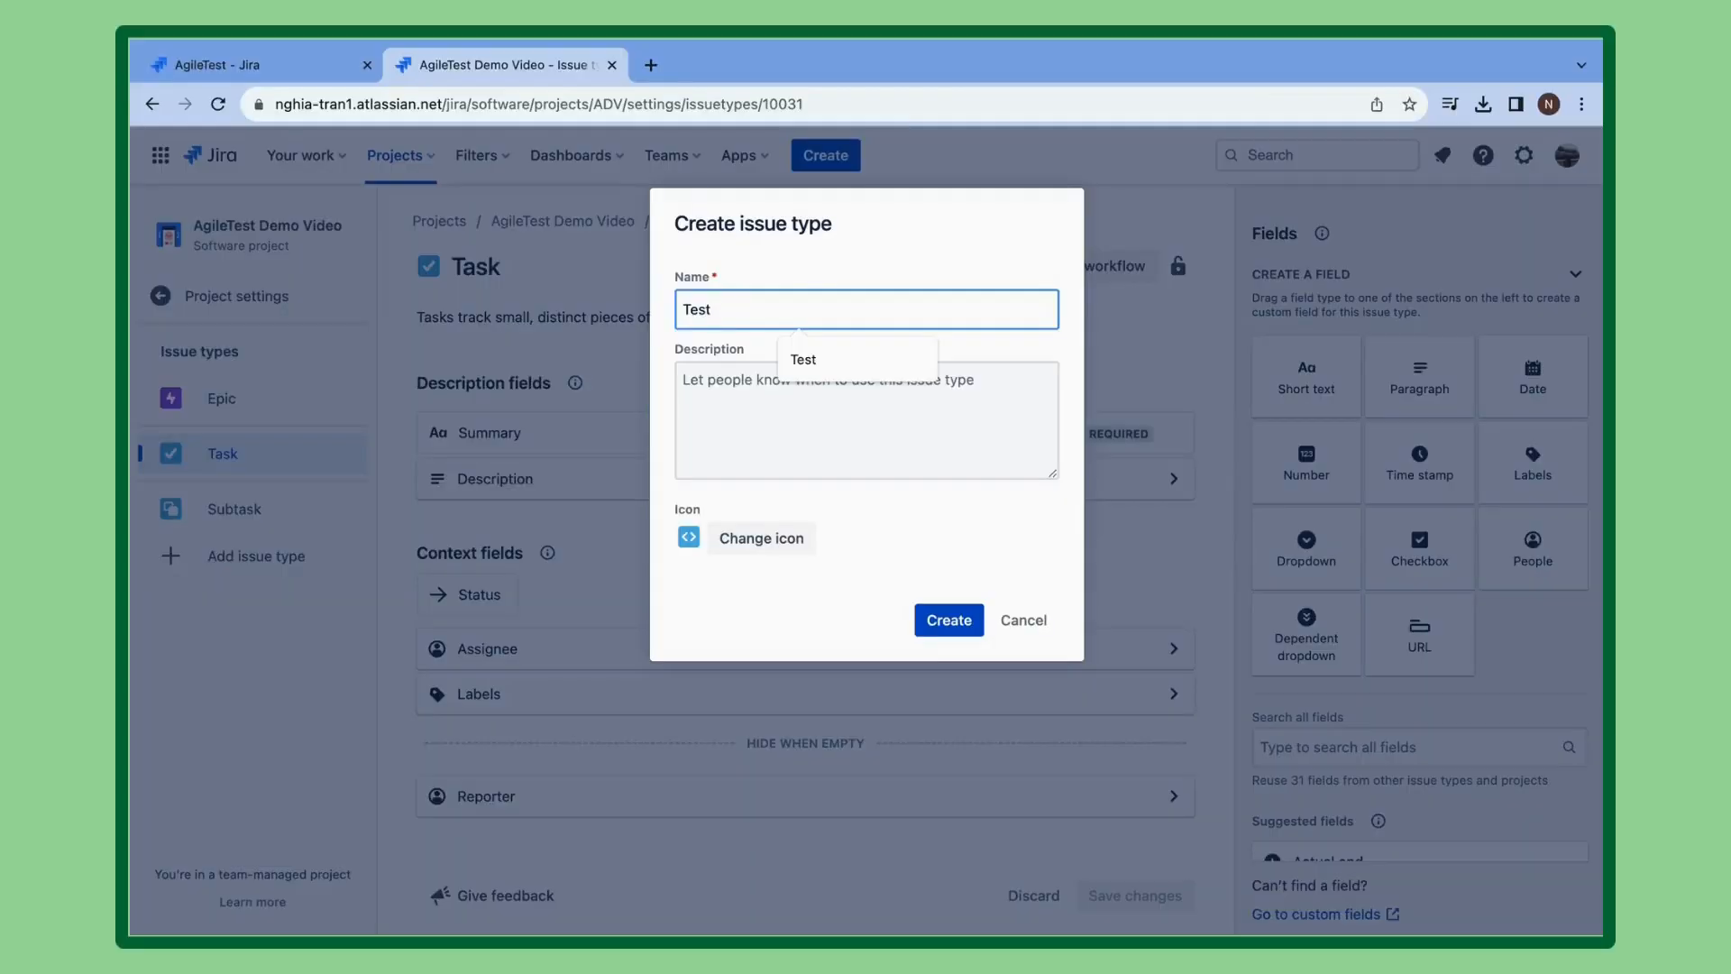
pyautogui.write('Scri')
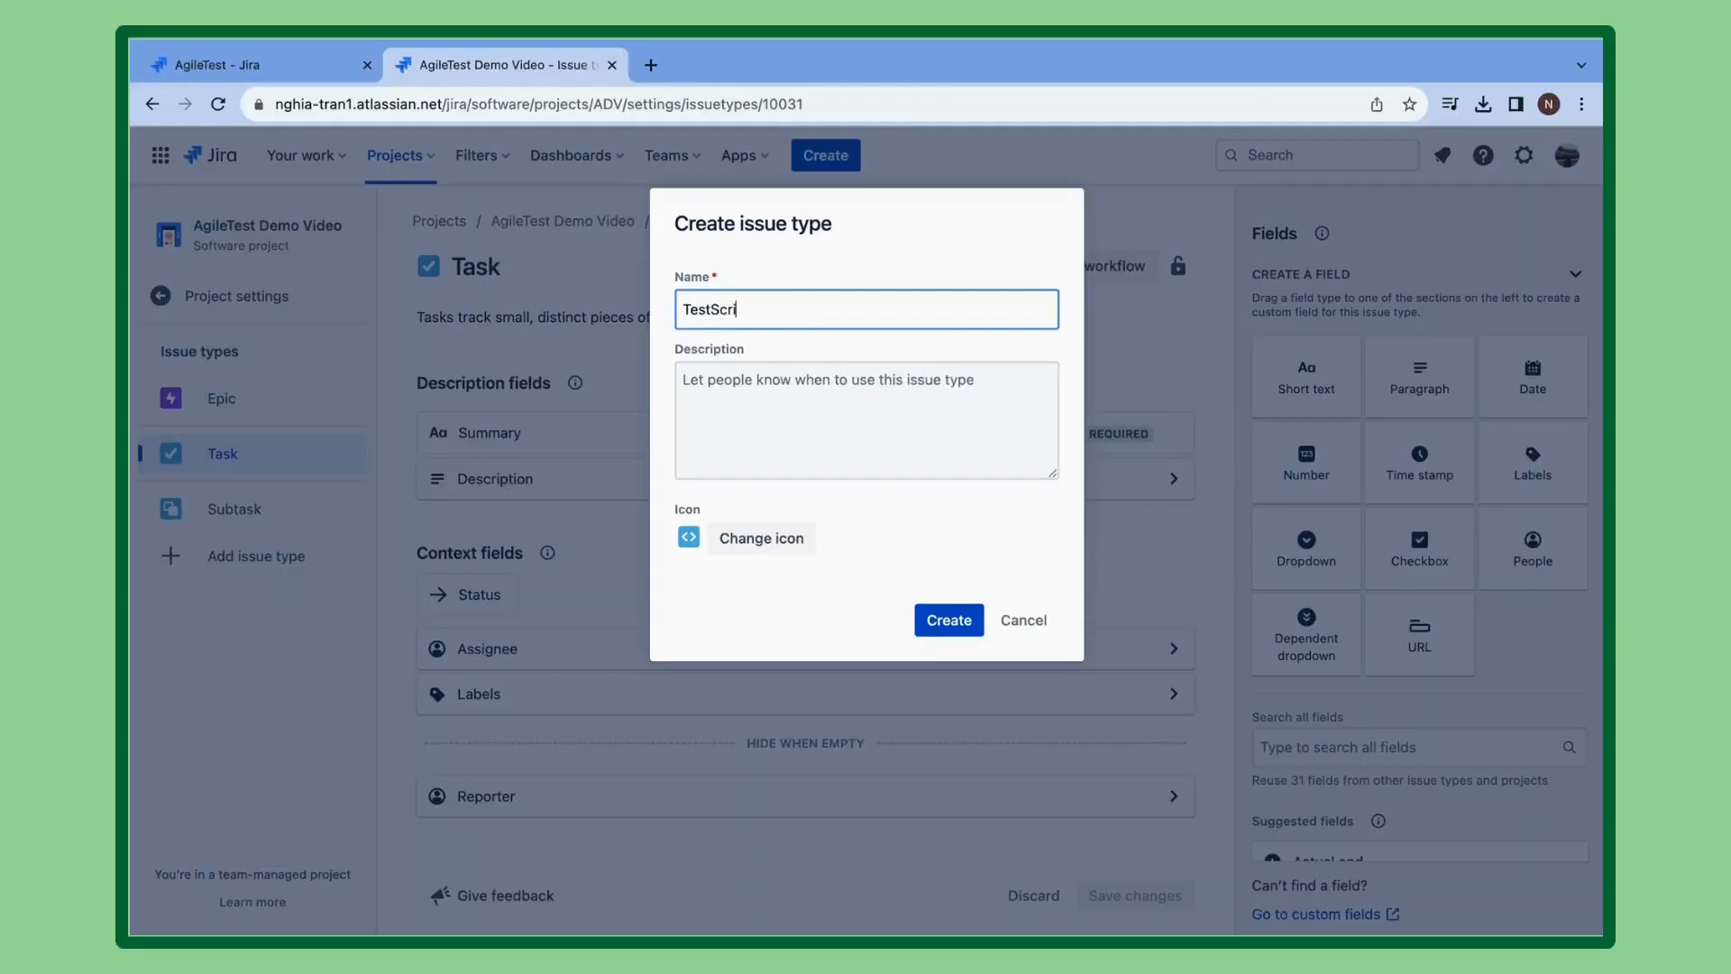
pyautogui.click(777, 390)
pyautogui.write('TestScri')
# Upload test_script.png from the icons 3 folder in Downloads as the icon and create the TestScript issue type.
pyautogui.click(778, 538)
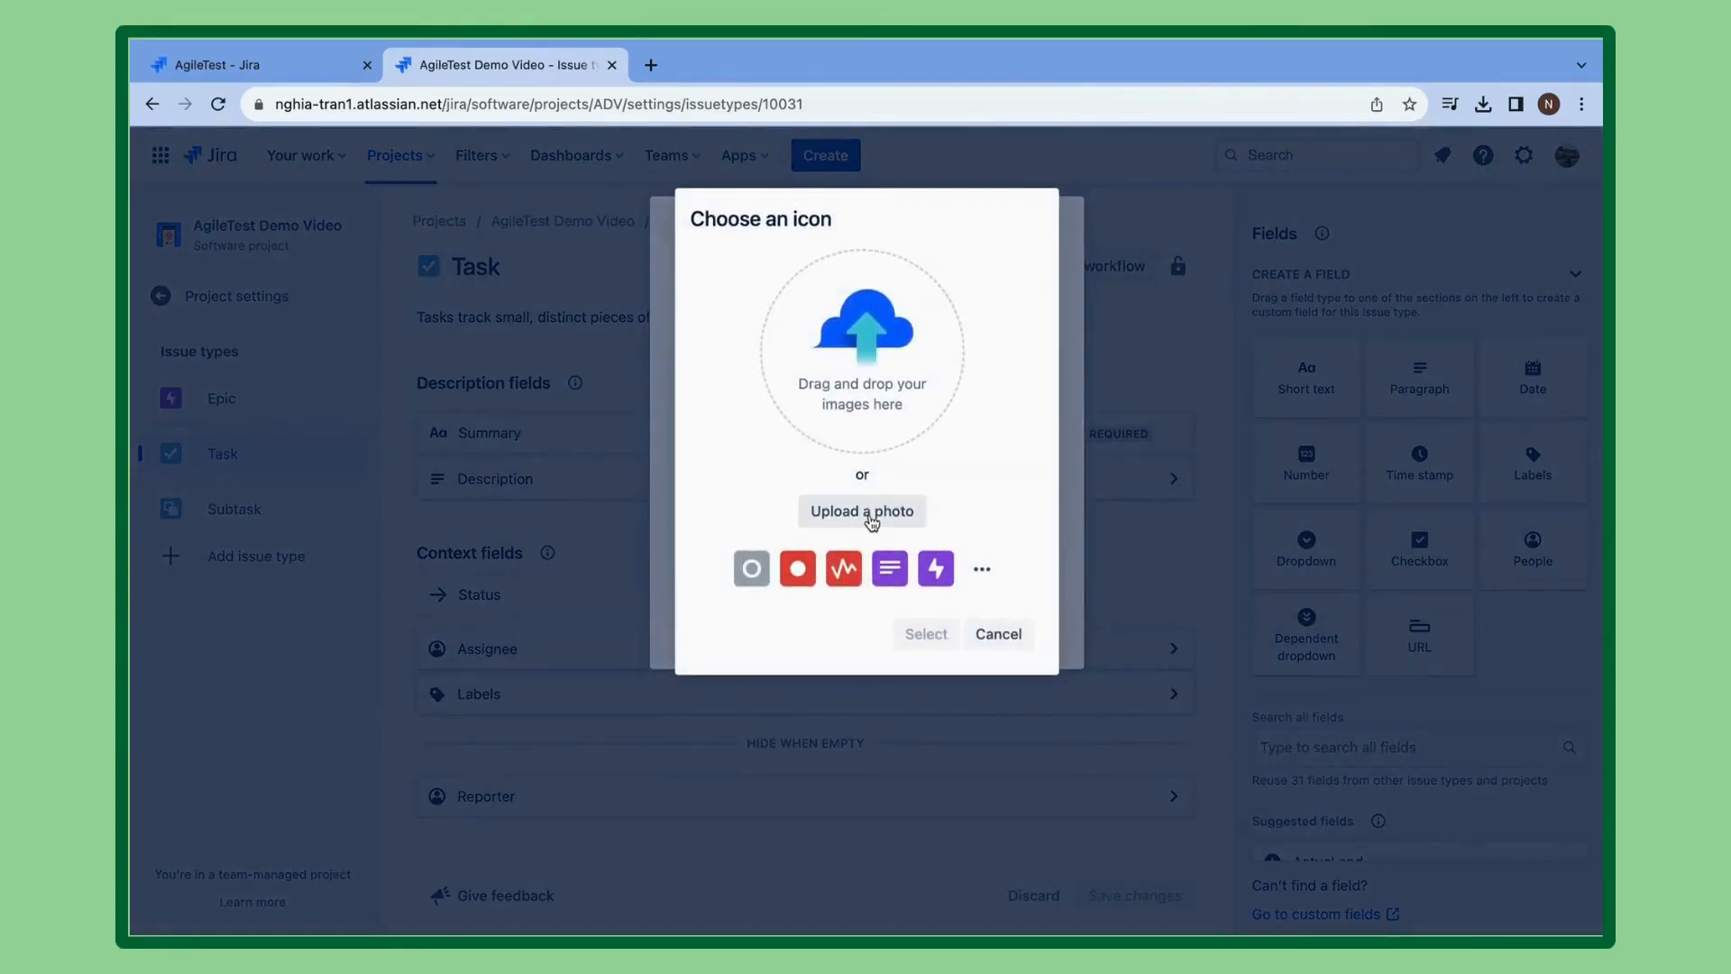
pyautogui.click(879, 516)
pyautogui.click(529, 420)
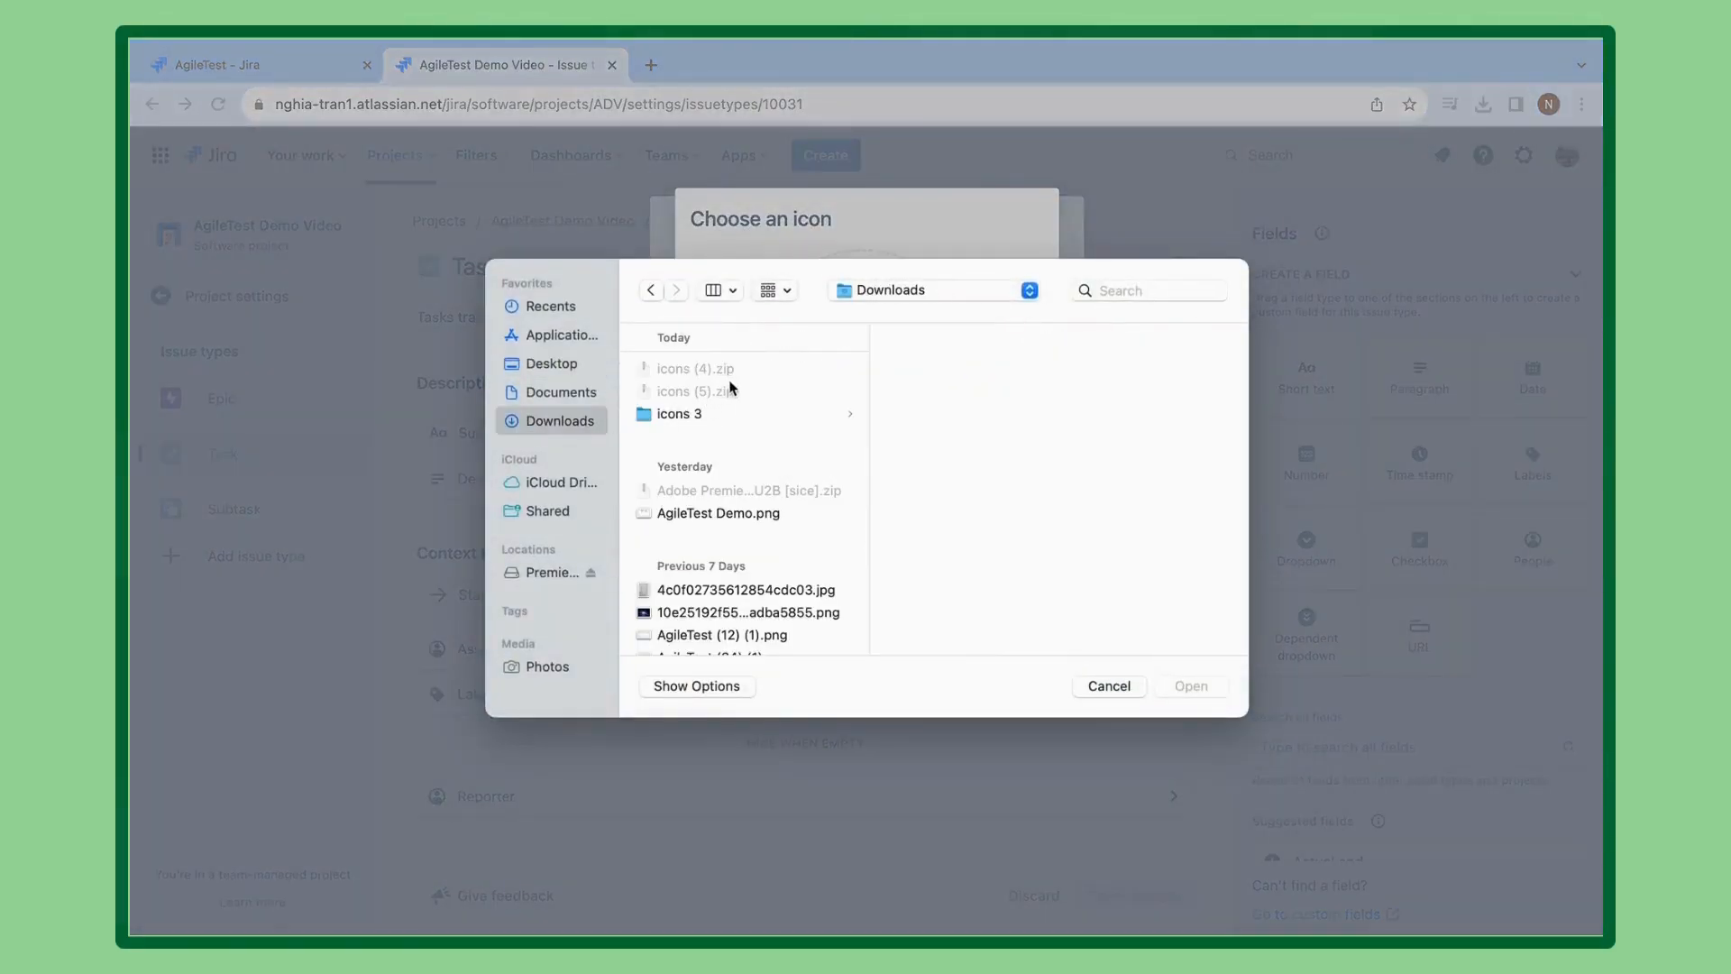
pyautogui.click(739, 413)
pyautogui.click(955, 440)
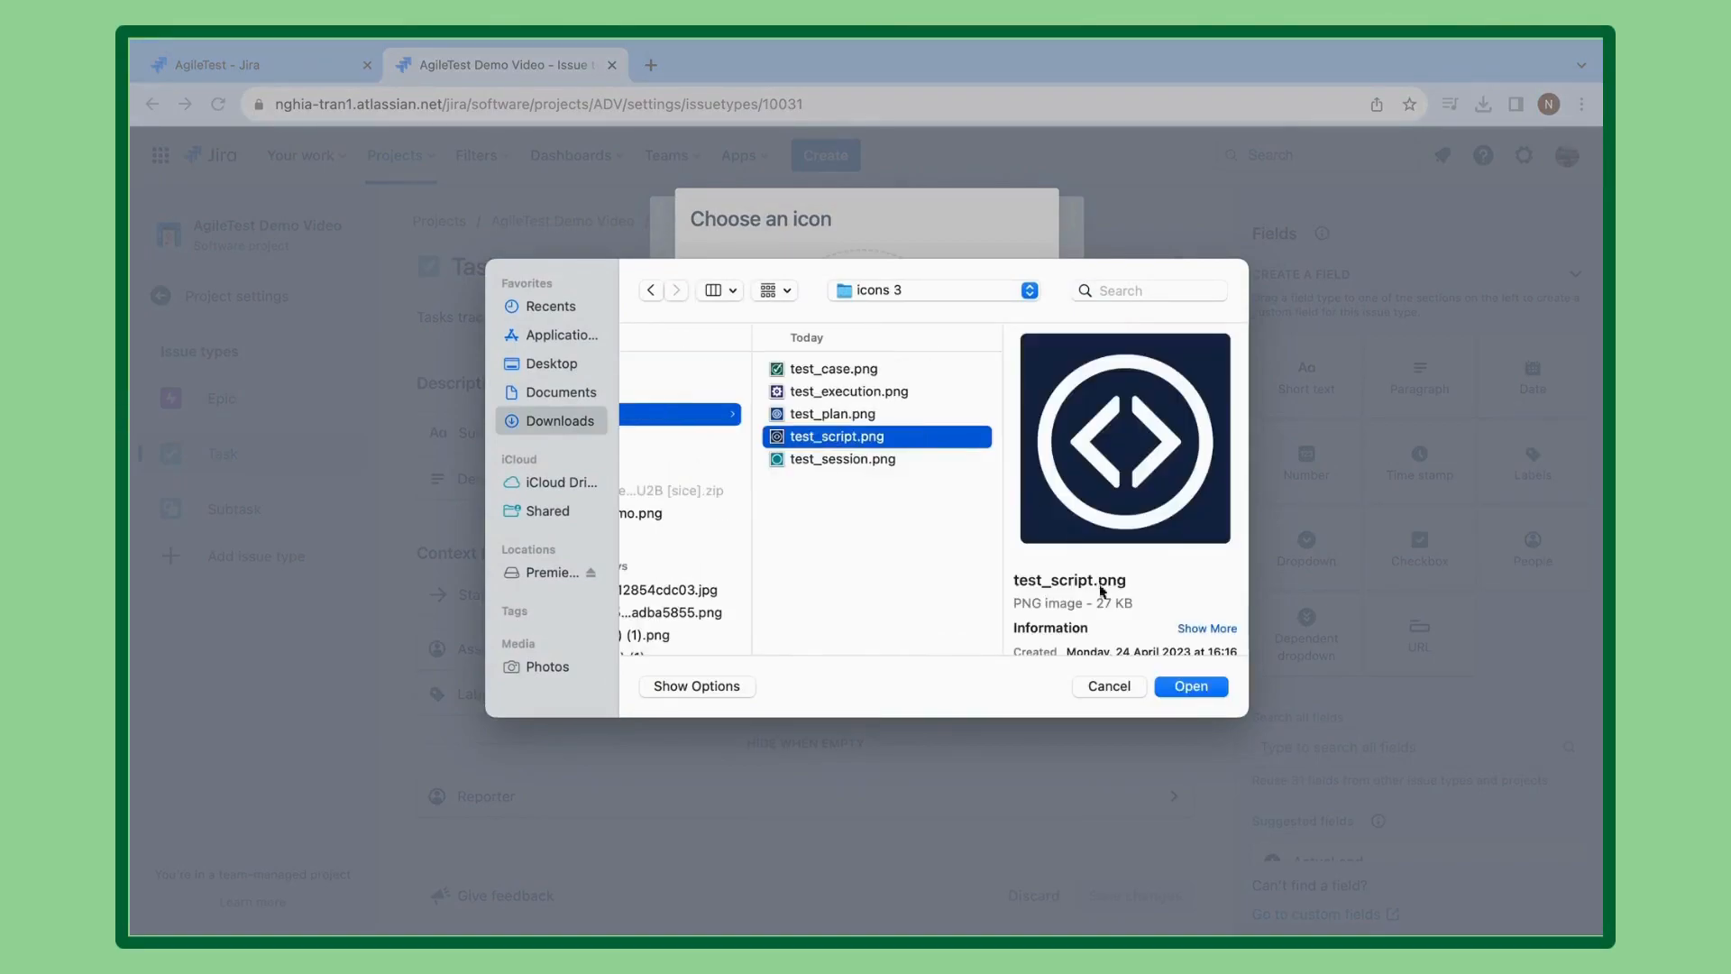
pyautogui.click(1185, 683)
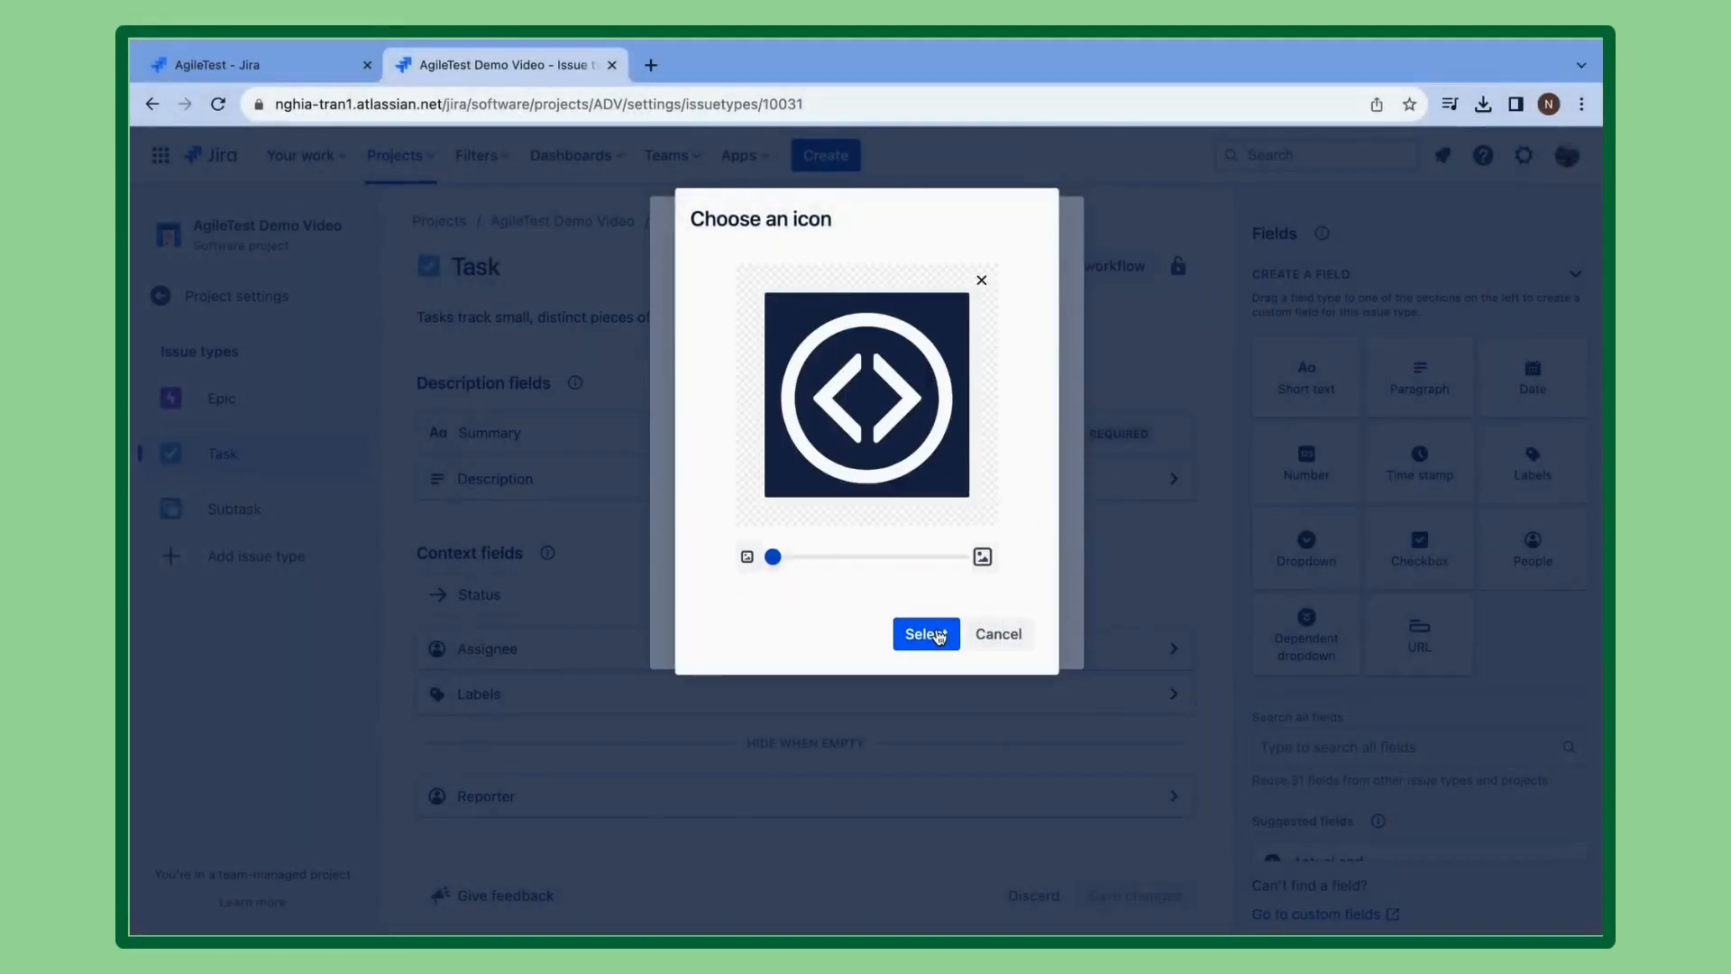
pyautogui.click(934, 631)
pyautogui.click(943, 631)
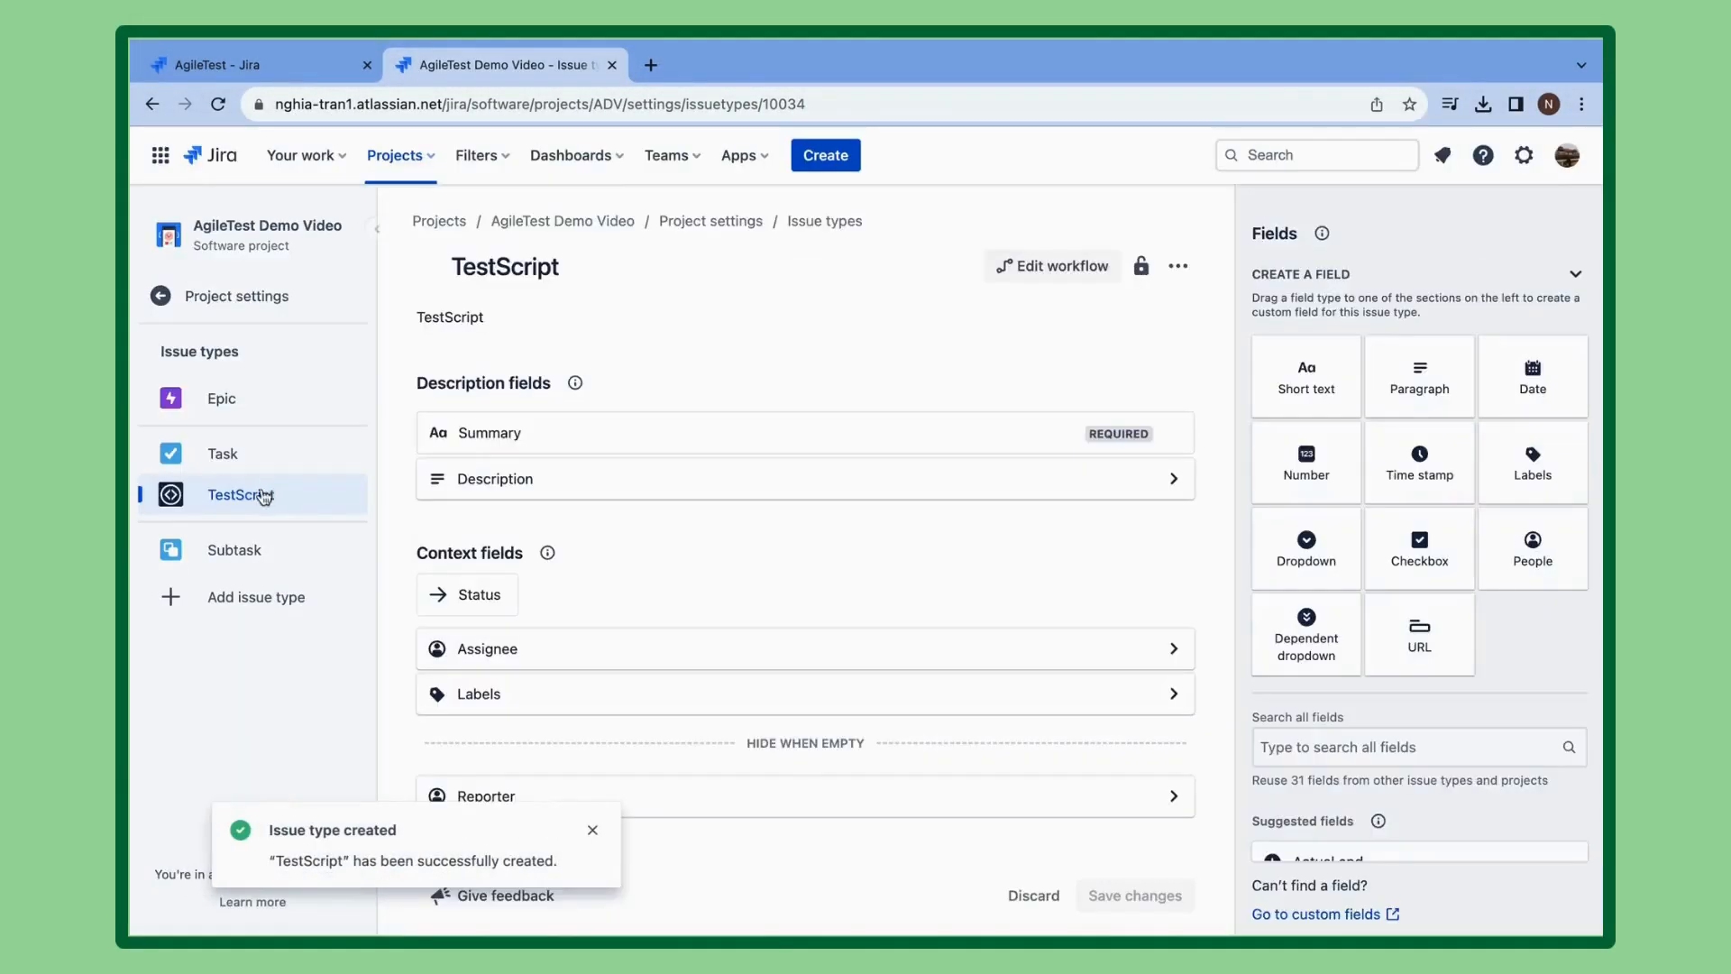
# Start another new issue type with the name and description TestSession.
pyautogui.click(231, 598)
pyautogui.click(788, 506)
pyautogui.click(862, 315)
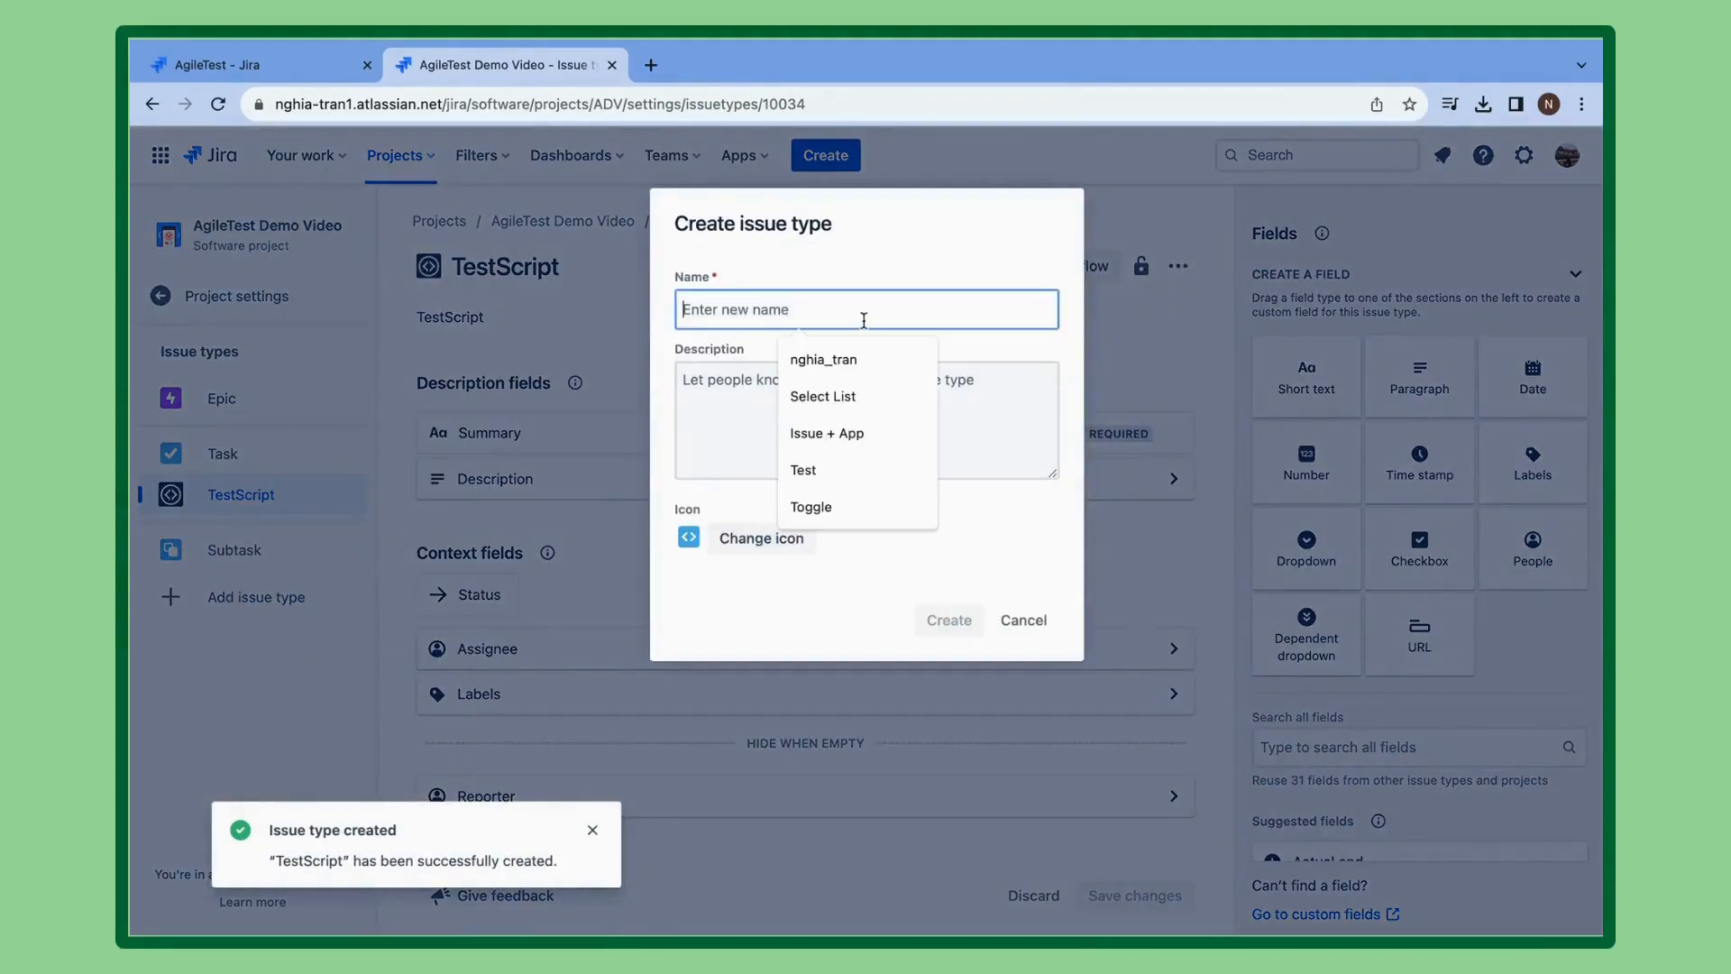
pyautogui.write('TestSession')
pyautogui.click(825, 379)
pyautogui.write('TYesestSessio')
# Upload test_session.png as the icon and create the TestSession issue type.
pyautogui.click(761, 537)
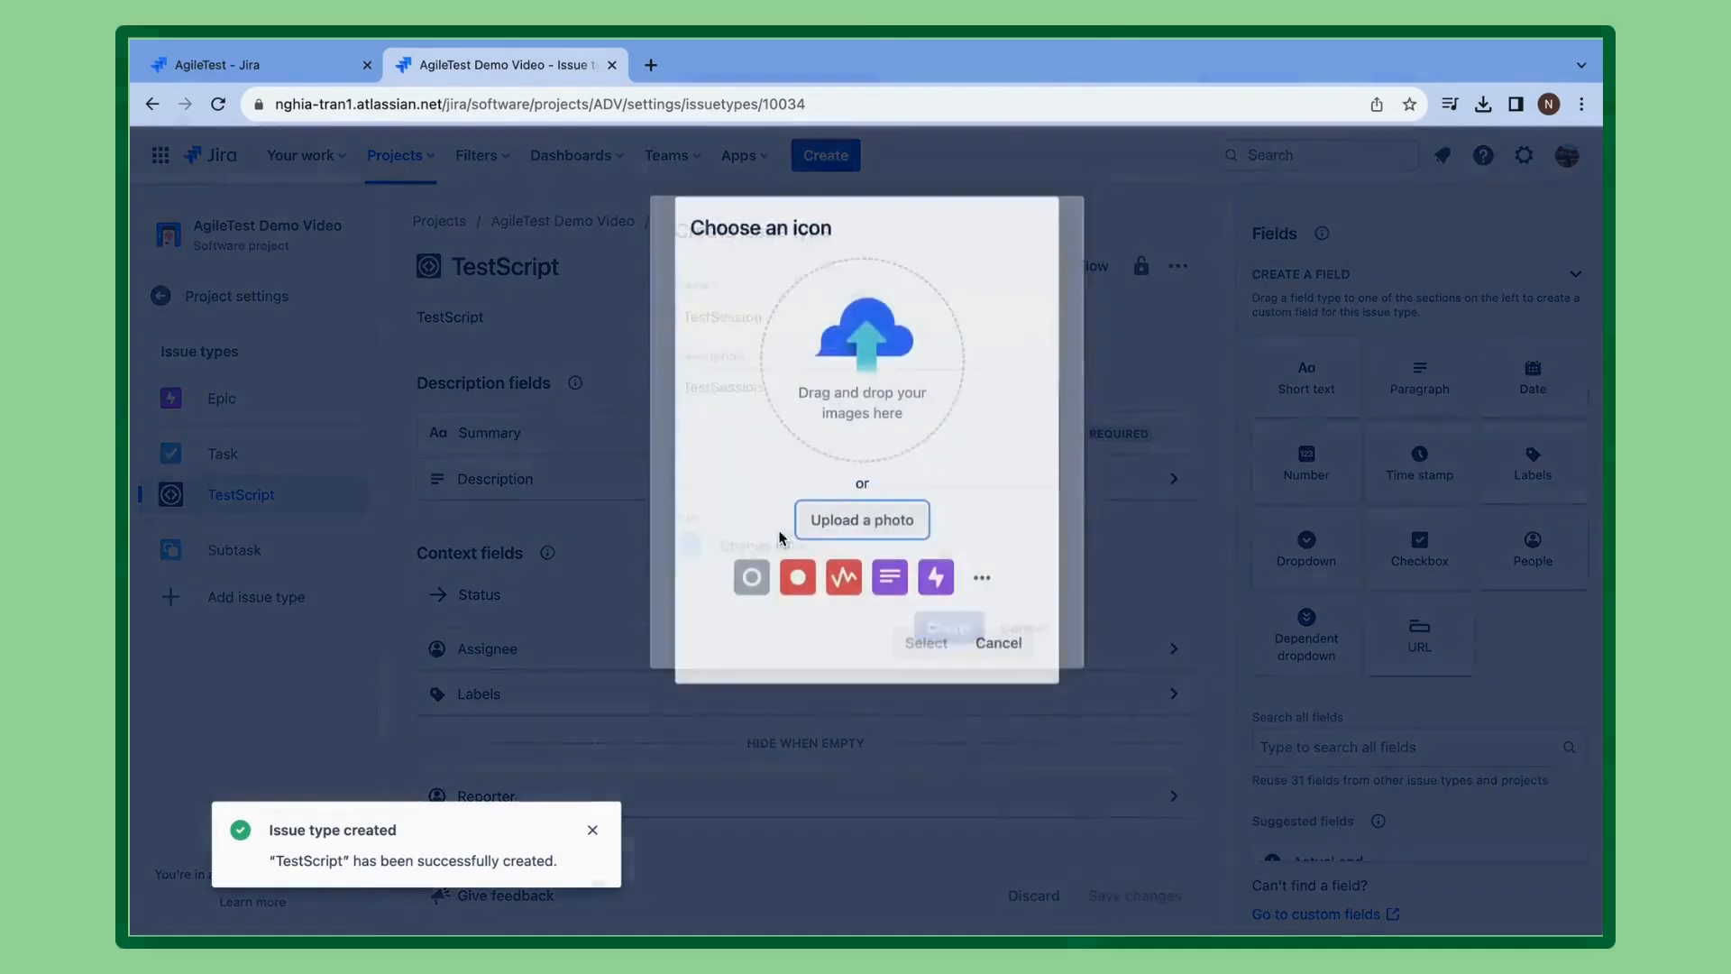
pyautogui.click(901, 523)
pyautogui.click(727, 463)
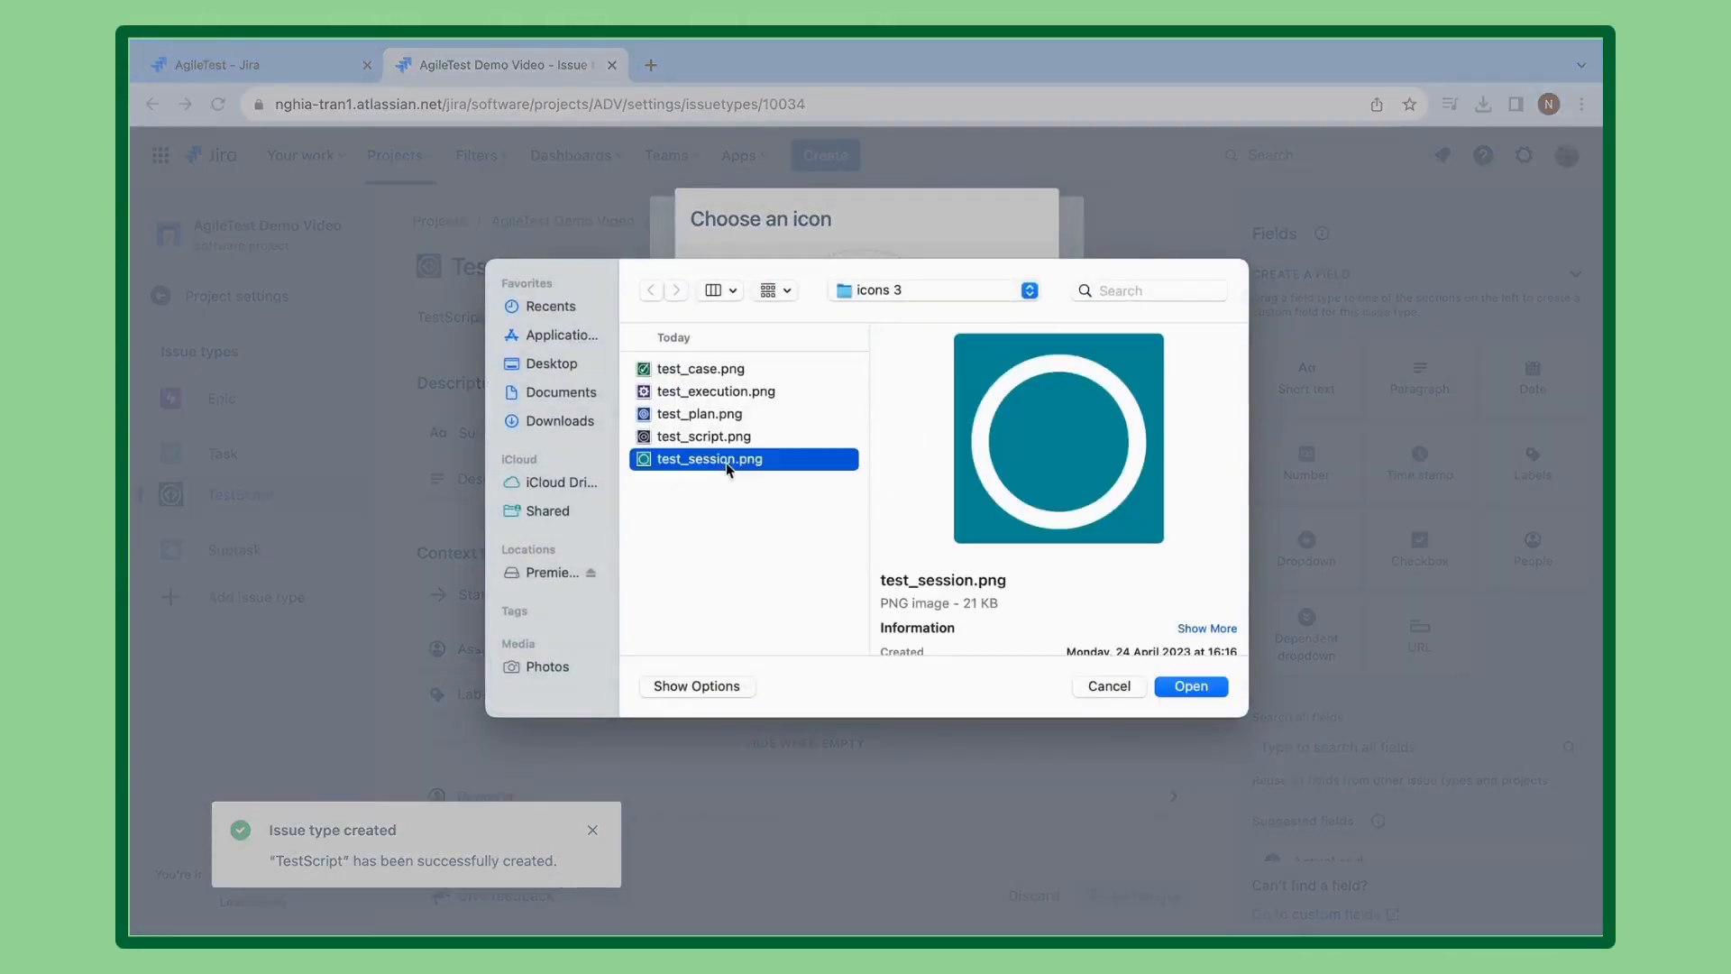
pyautogui.click(1190, 686)
pyautogui.click(933, 630)
pyautogui.click(957, 629)
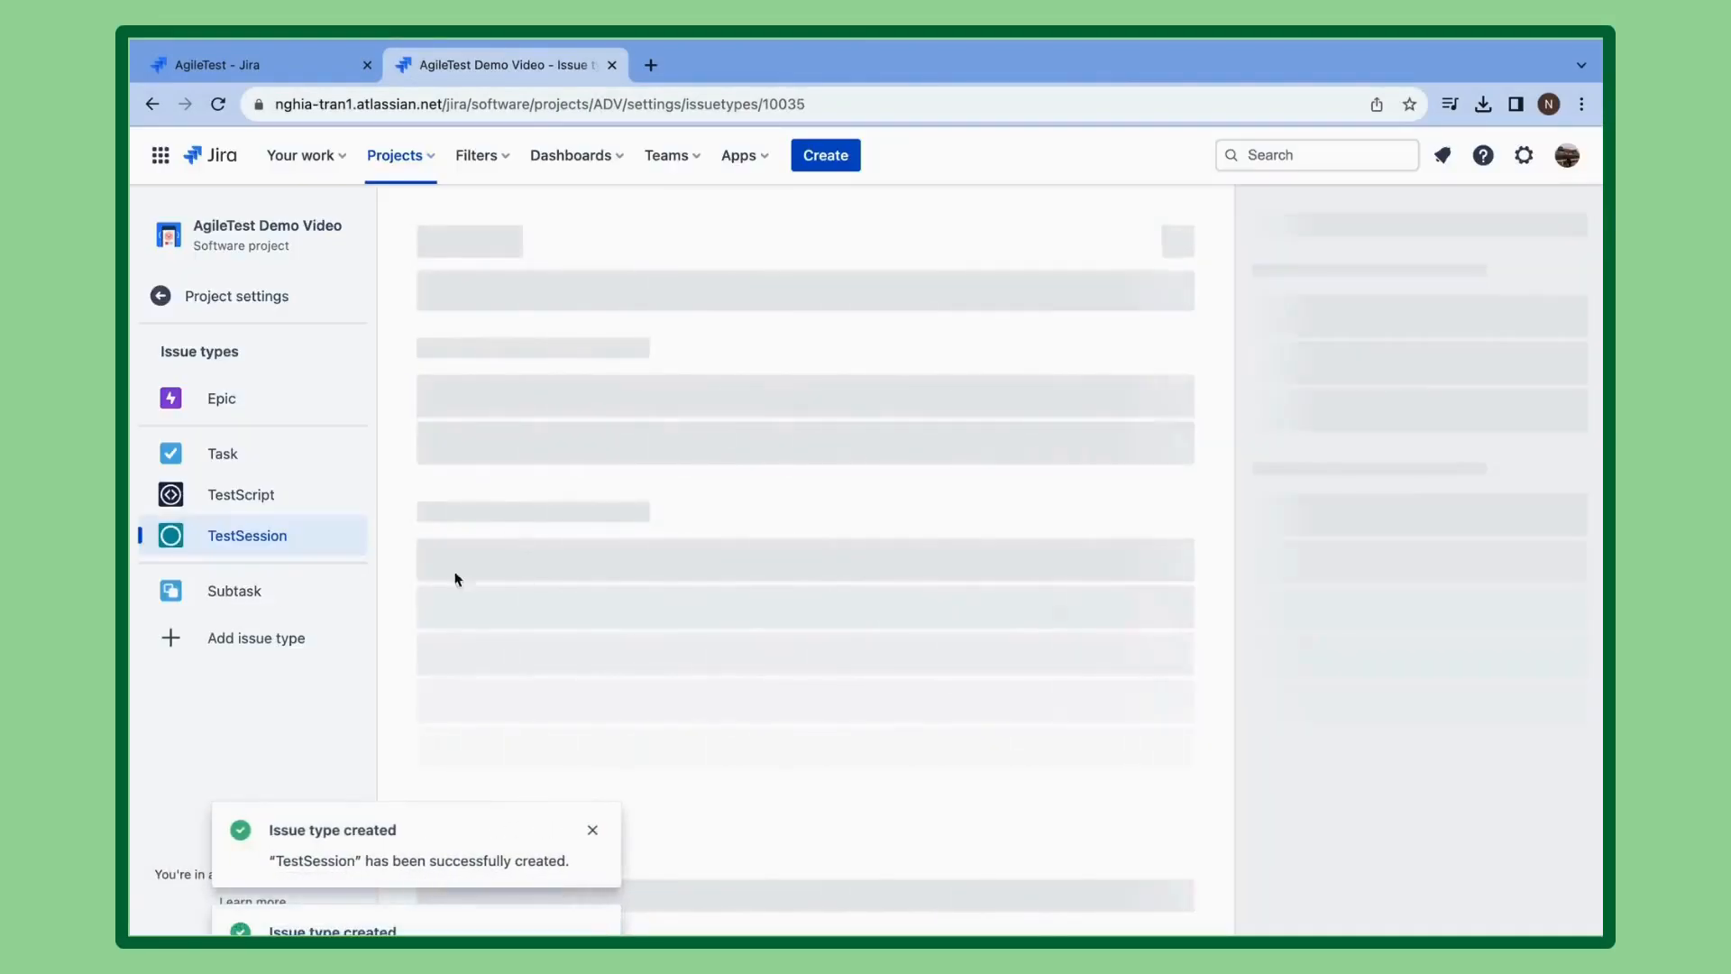
# Start a new issue type with the name Test and the description "Test Case".
pyautogui.click(271, 636)
pyautogui.click(783, 513)
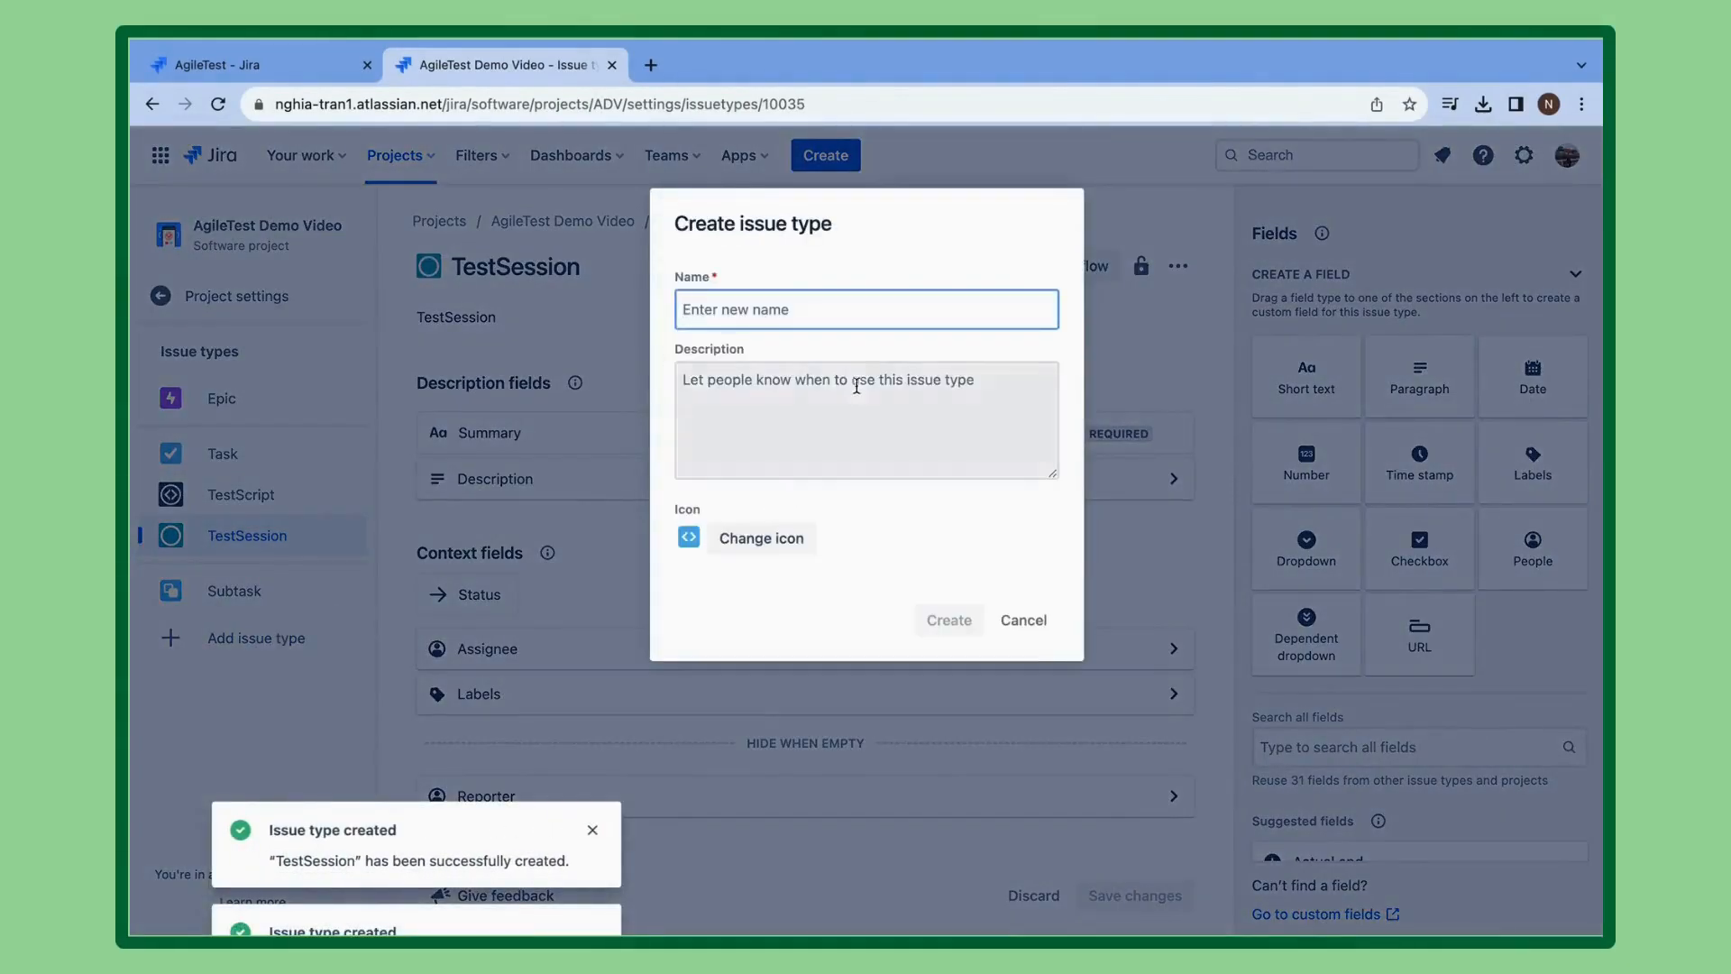
pyautogui.write('Test')
pyautogui.press('Tab')
pyautogui.write('Test Case')
# Upload test_case.png as the icon and create the Test issue type.
pyautogui.click(761, 538)
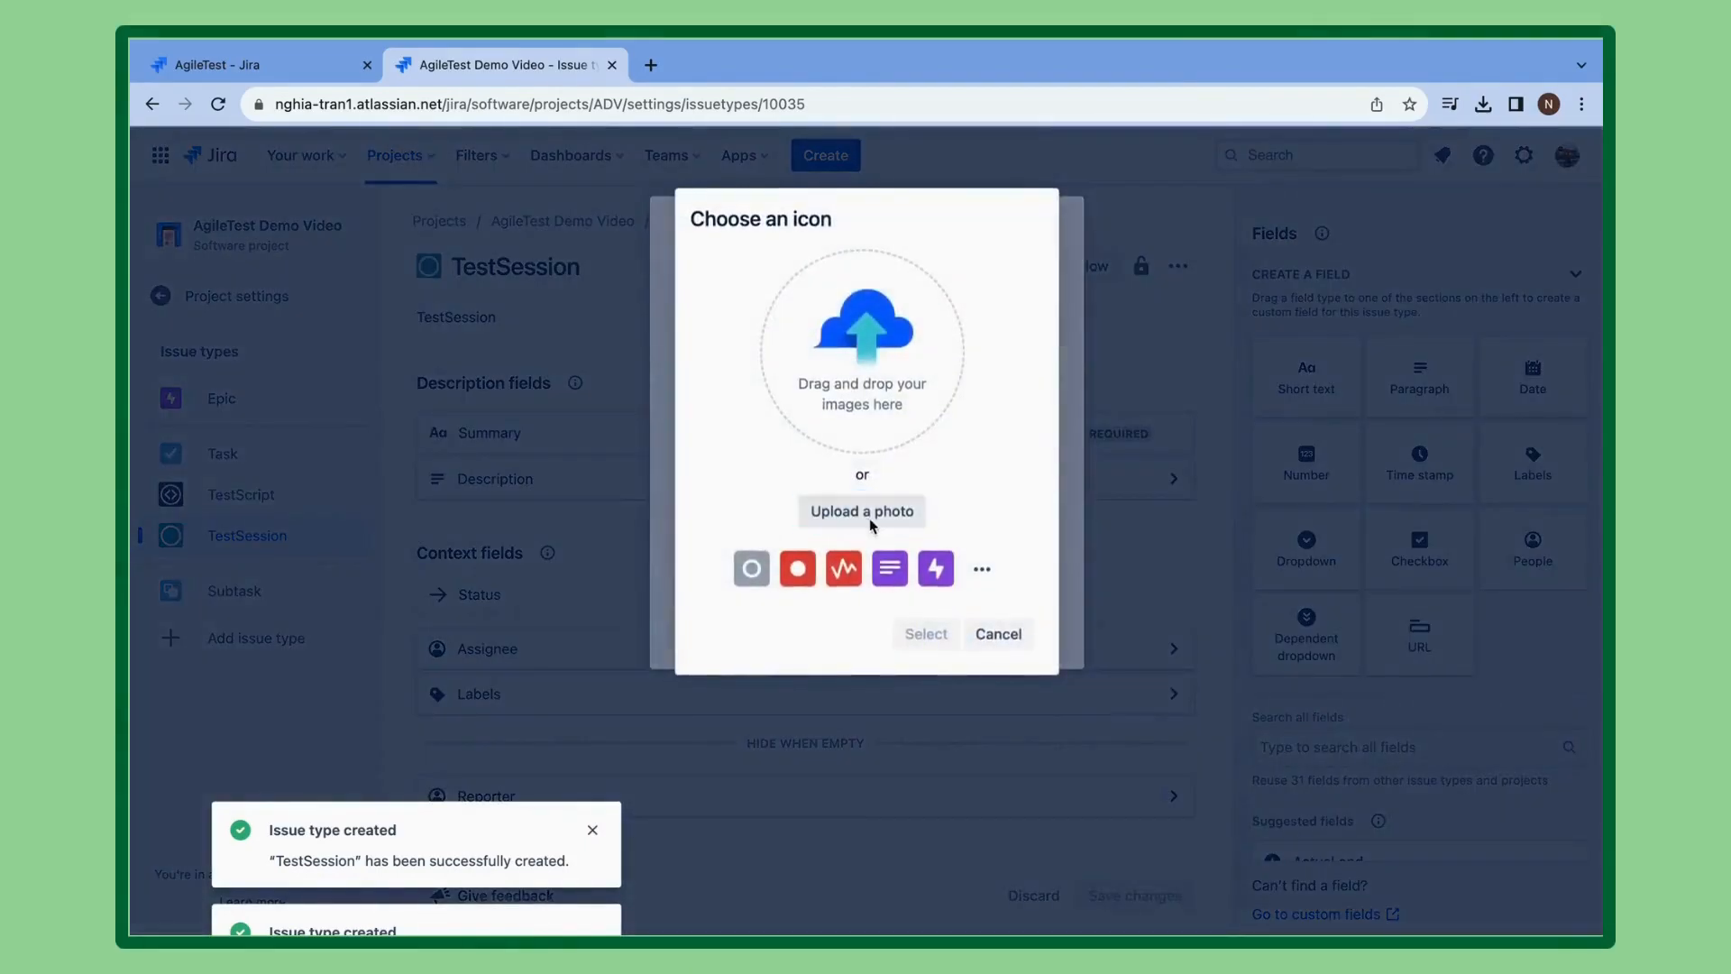
pyautogui.click(870, 513)
pyautogui.click(739, 370)
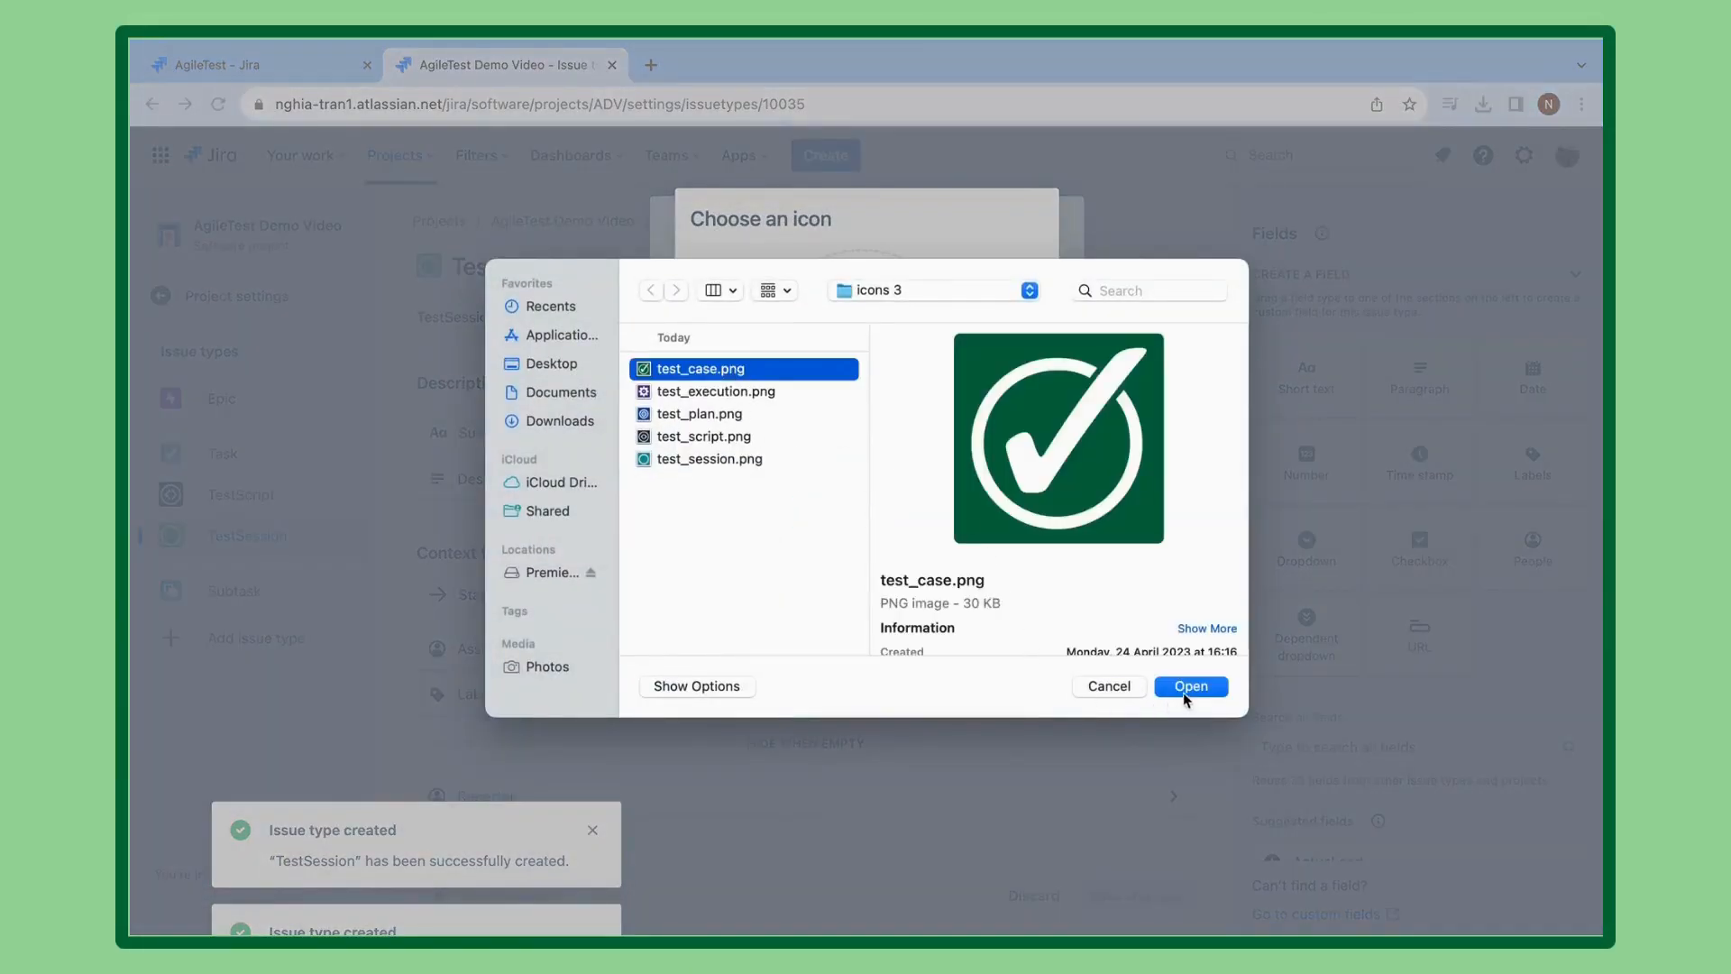
pyautogui.click(1185, 695)
pyautogui.click(933, 632)
pyautogui.click(935, 622)
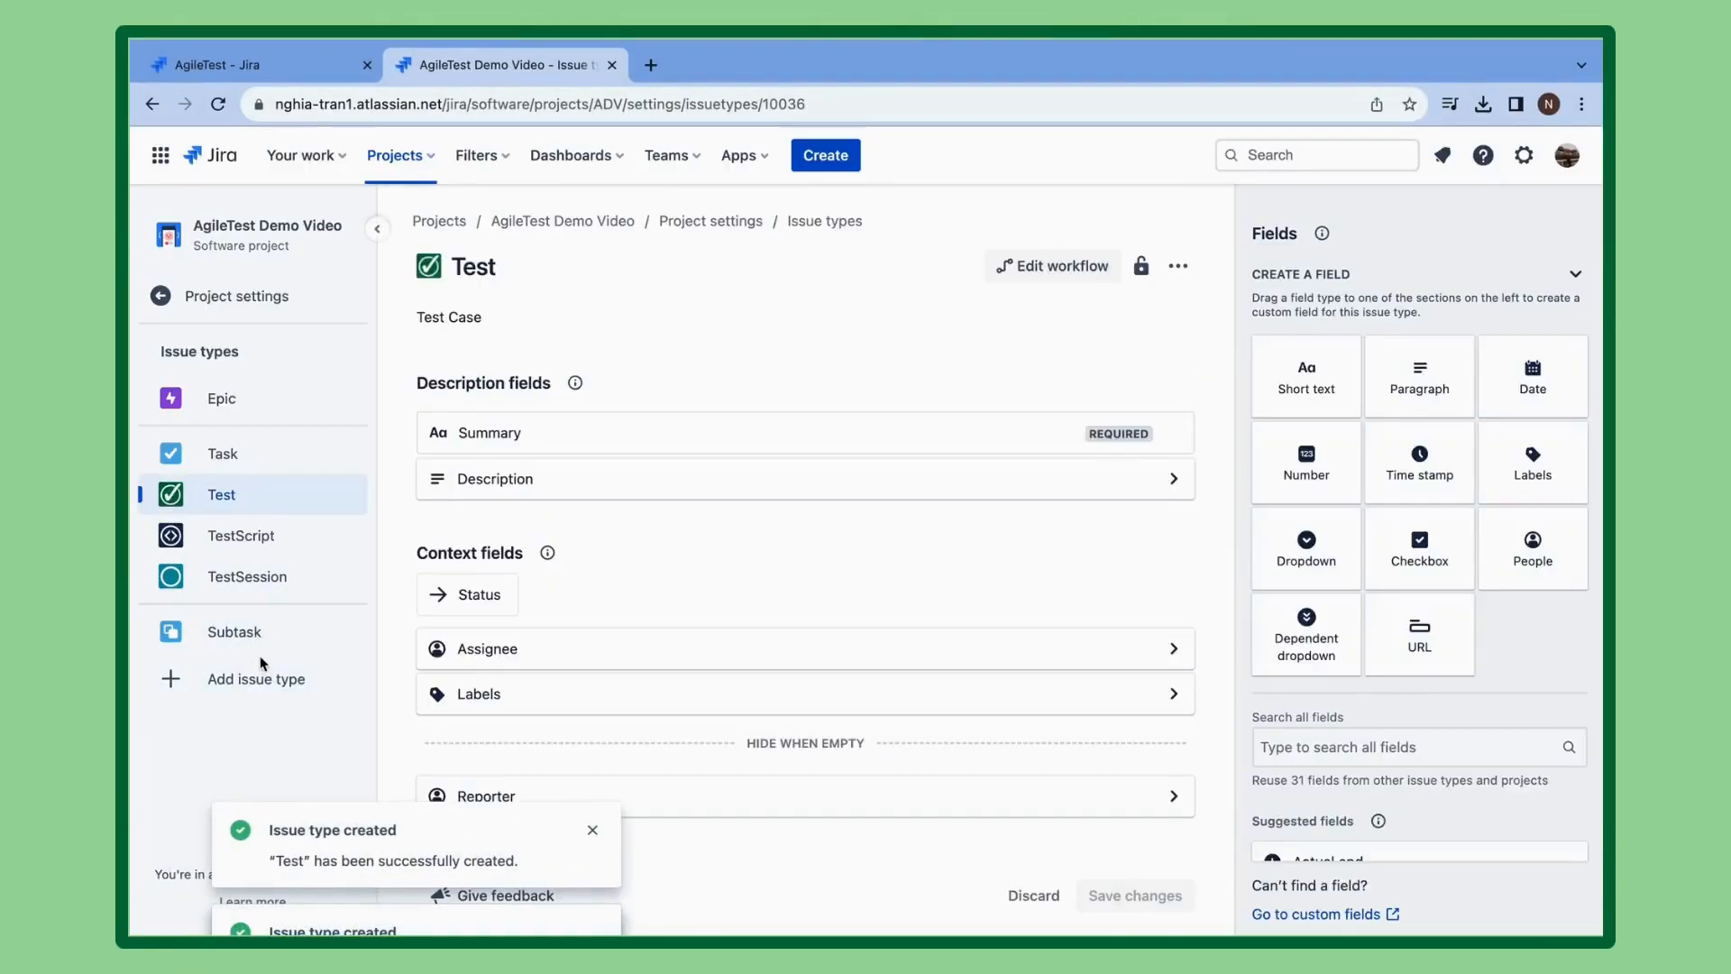
# Start a new issue type with the name and description TestPlan.
pyautogui.click(260, 663)
pyautogui.click(742, 618)
pyautogui.click(772, 534)
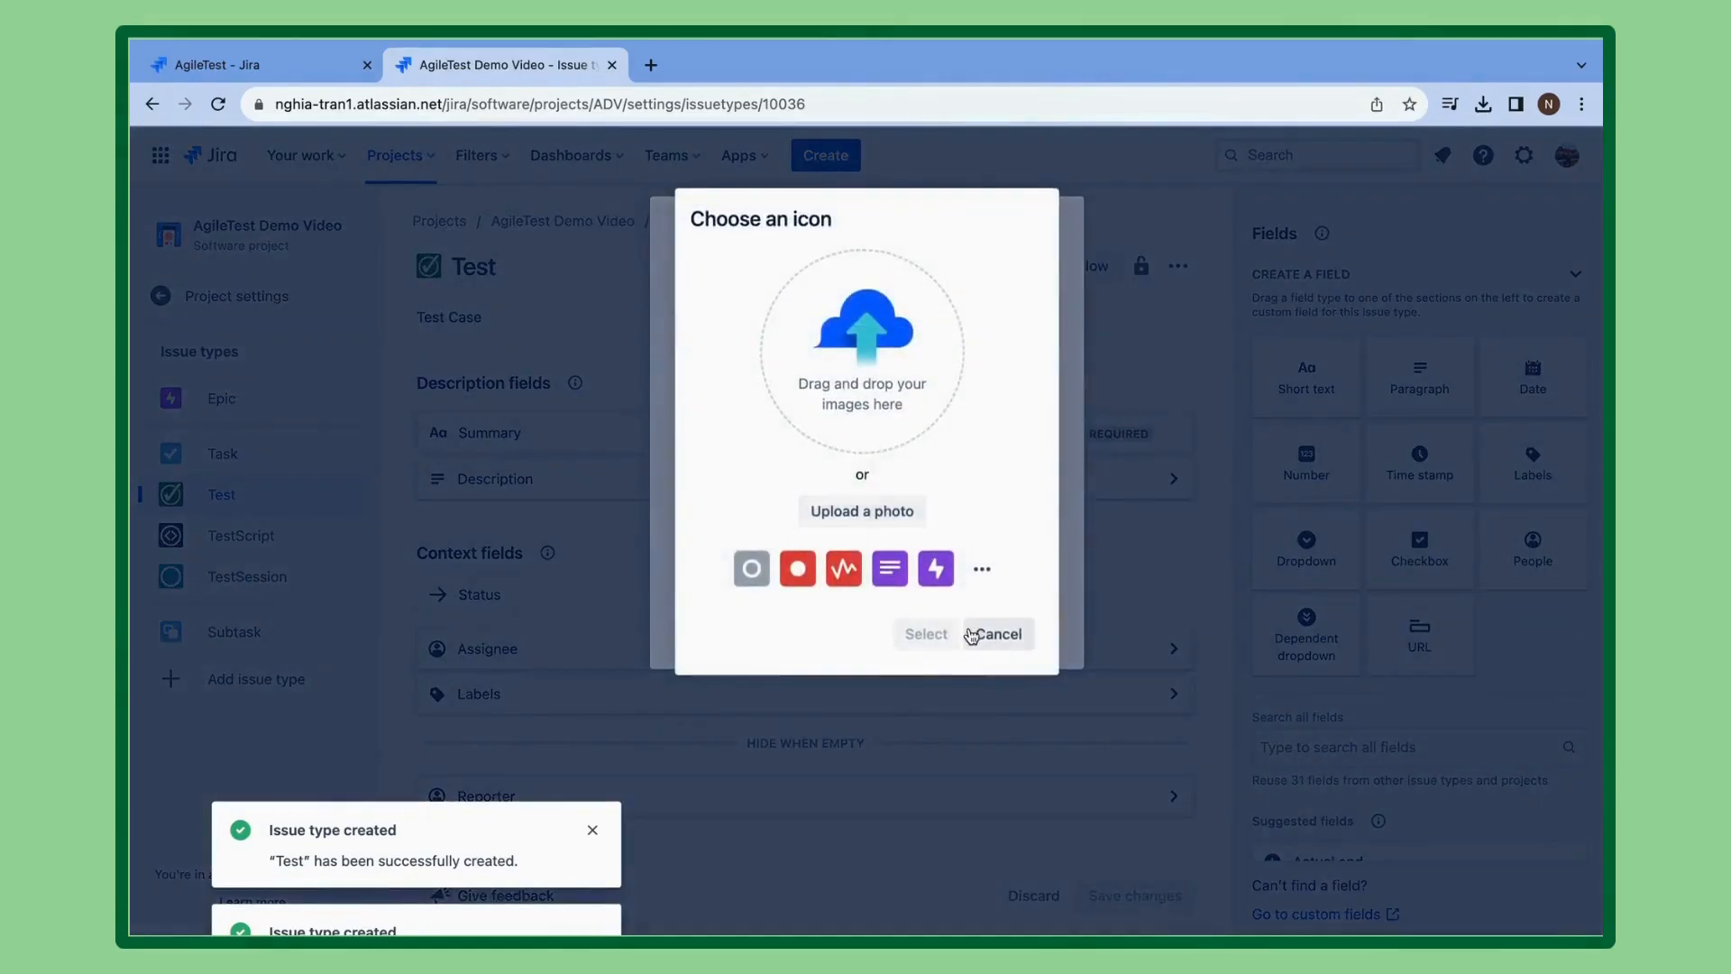
pyautogui.click(971, 636)
pyautogui.click(830, 317)
pyautogui.write('Test')
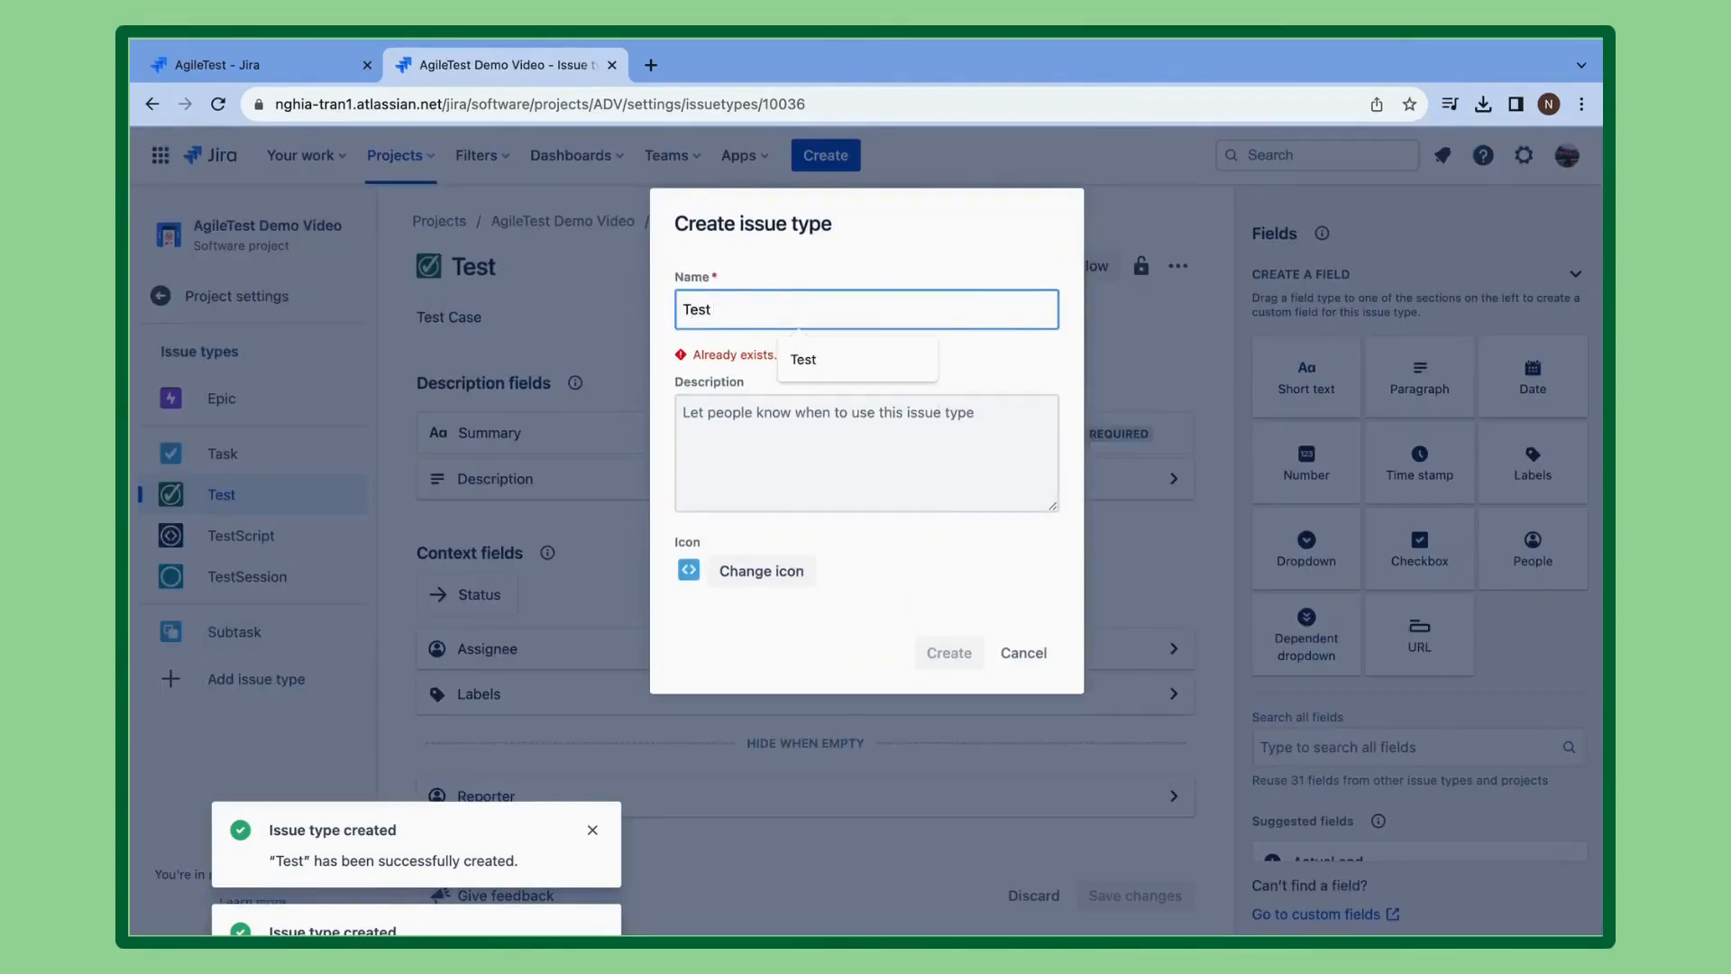
pyautogui.write('Plan')
pyautogui.press('Tab')
pyautogui.write('TestPlan')
# Upload test_plan.png as the icon and create the TestPlan issue type.
pyautogui.click(730, 541)
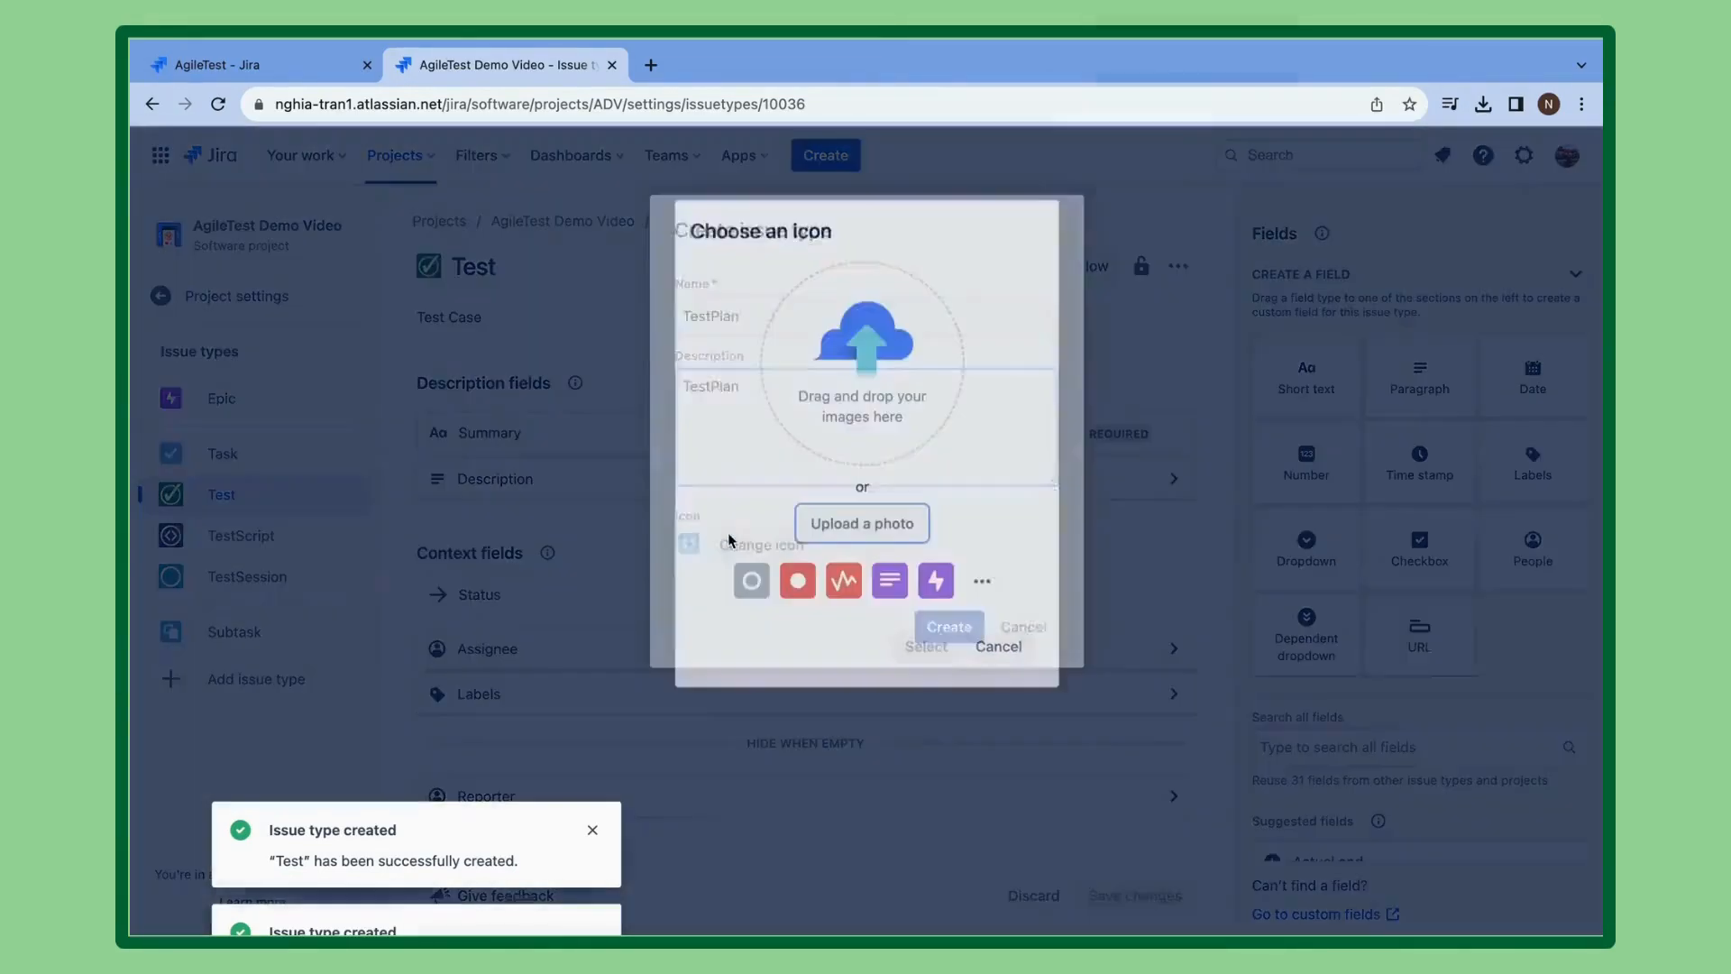
pyautogui.click(871, 532)
pyautogui.click(741, 414)
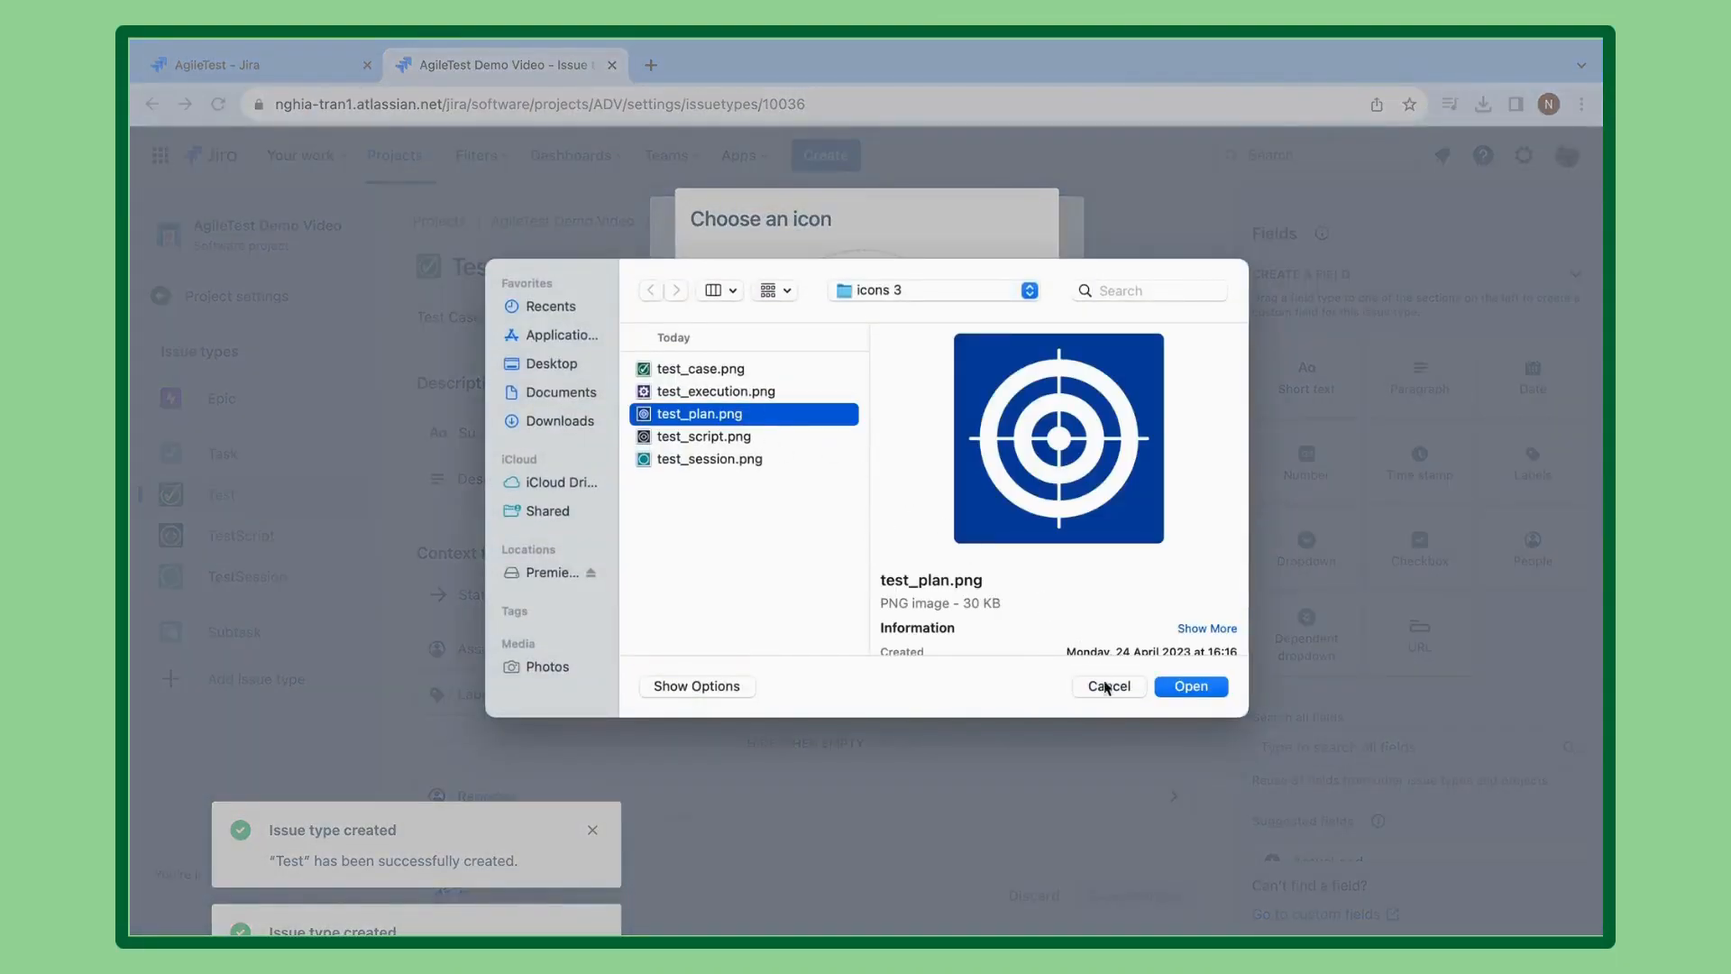
pyautogui.click(1183, 687)
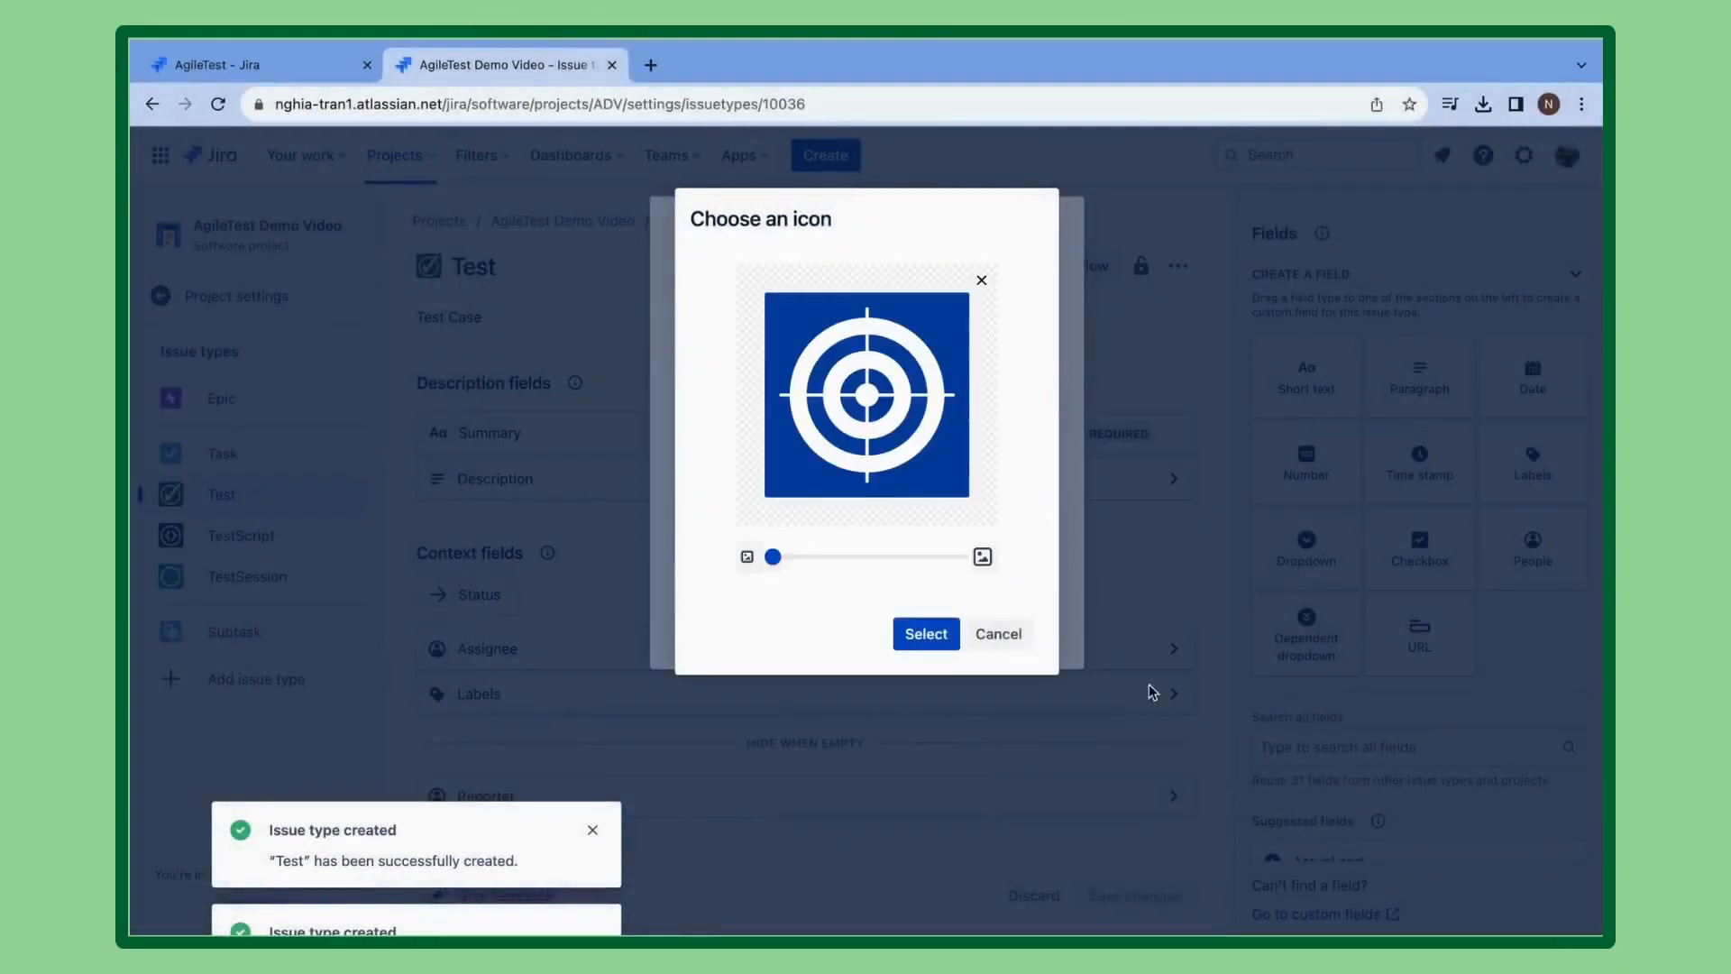
pyautogui.click(904, 631)
pyautogui.click(956, 626)
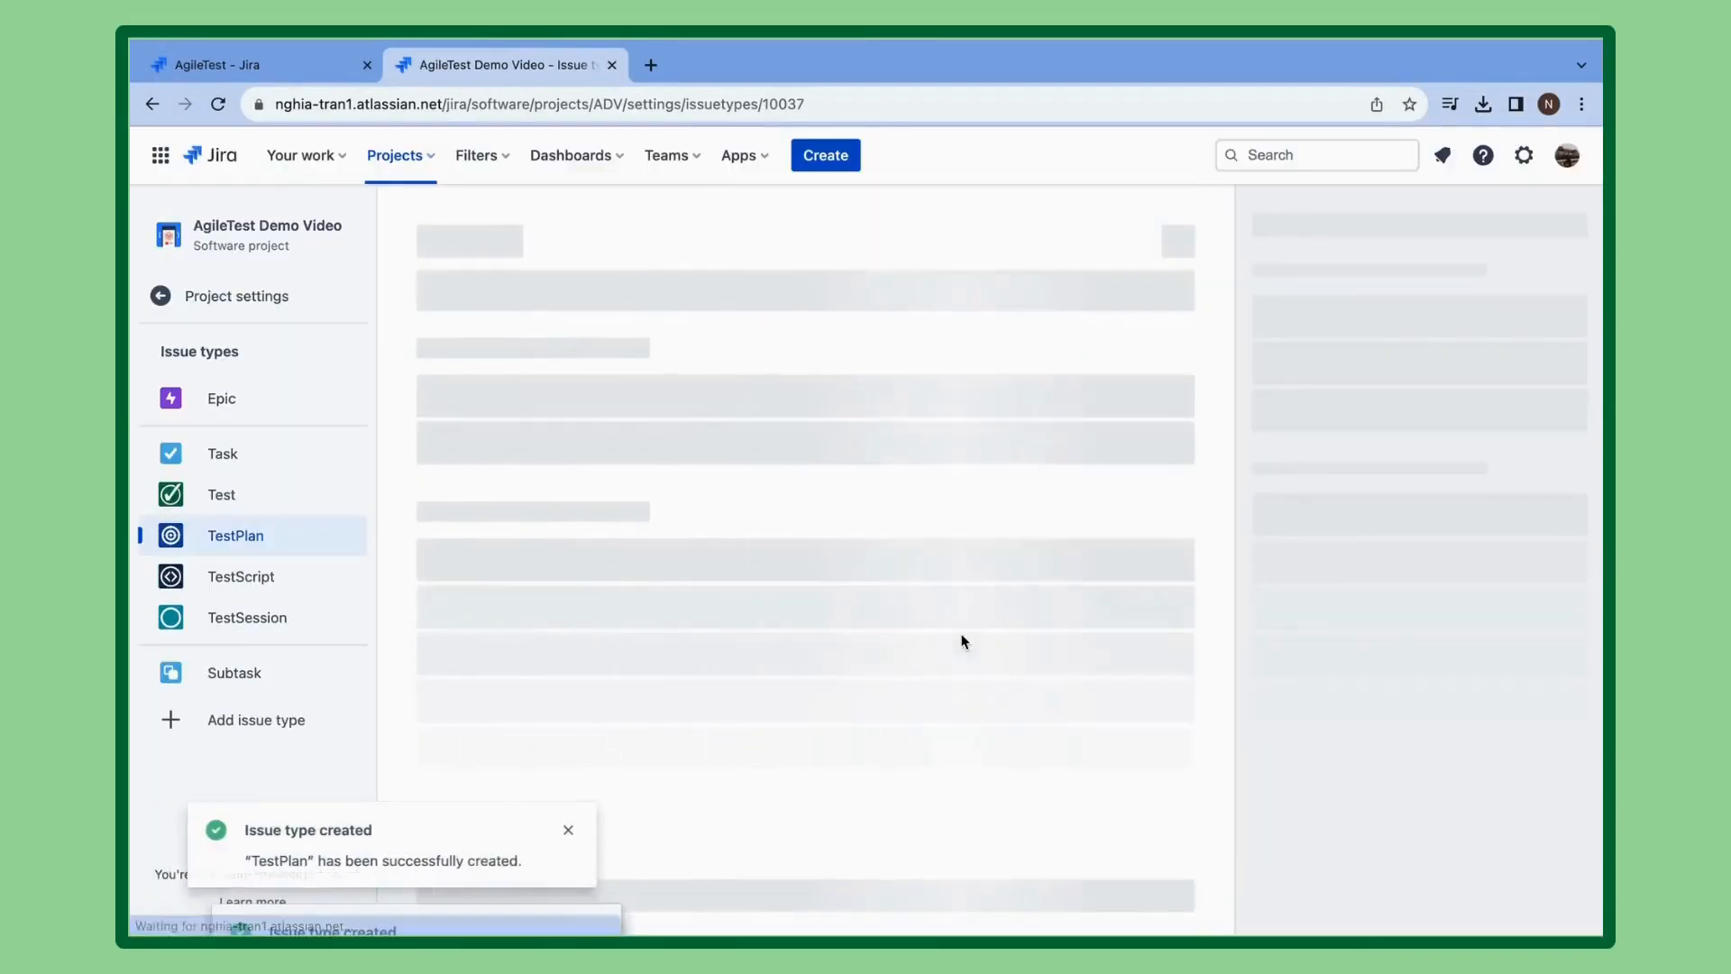
# Start a new issue type with the name and description TestExecution.
pyautogui.click(256, 717)
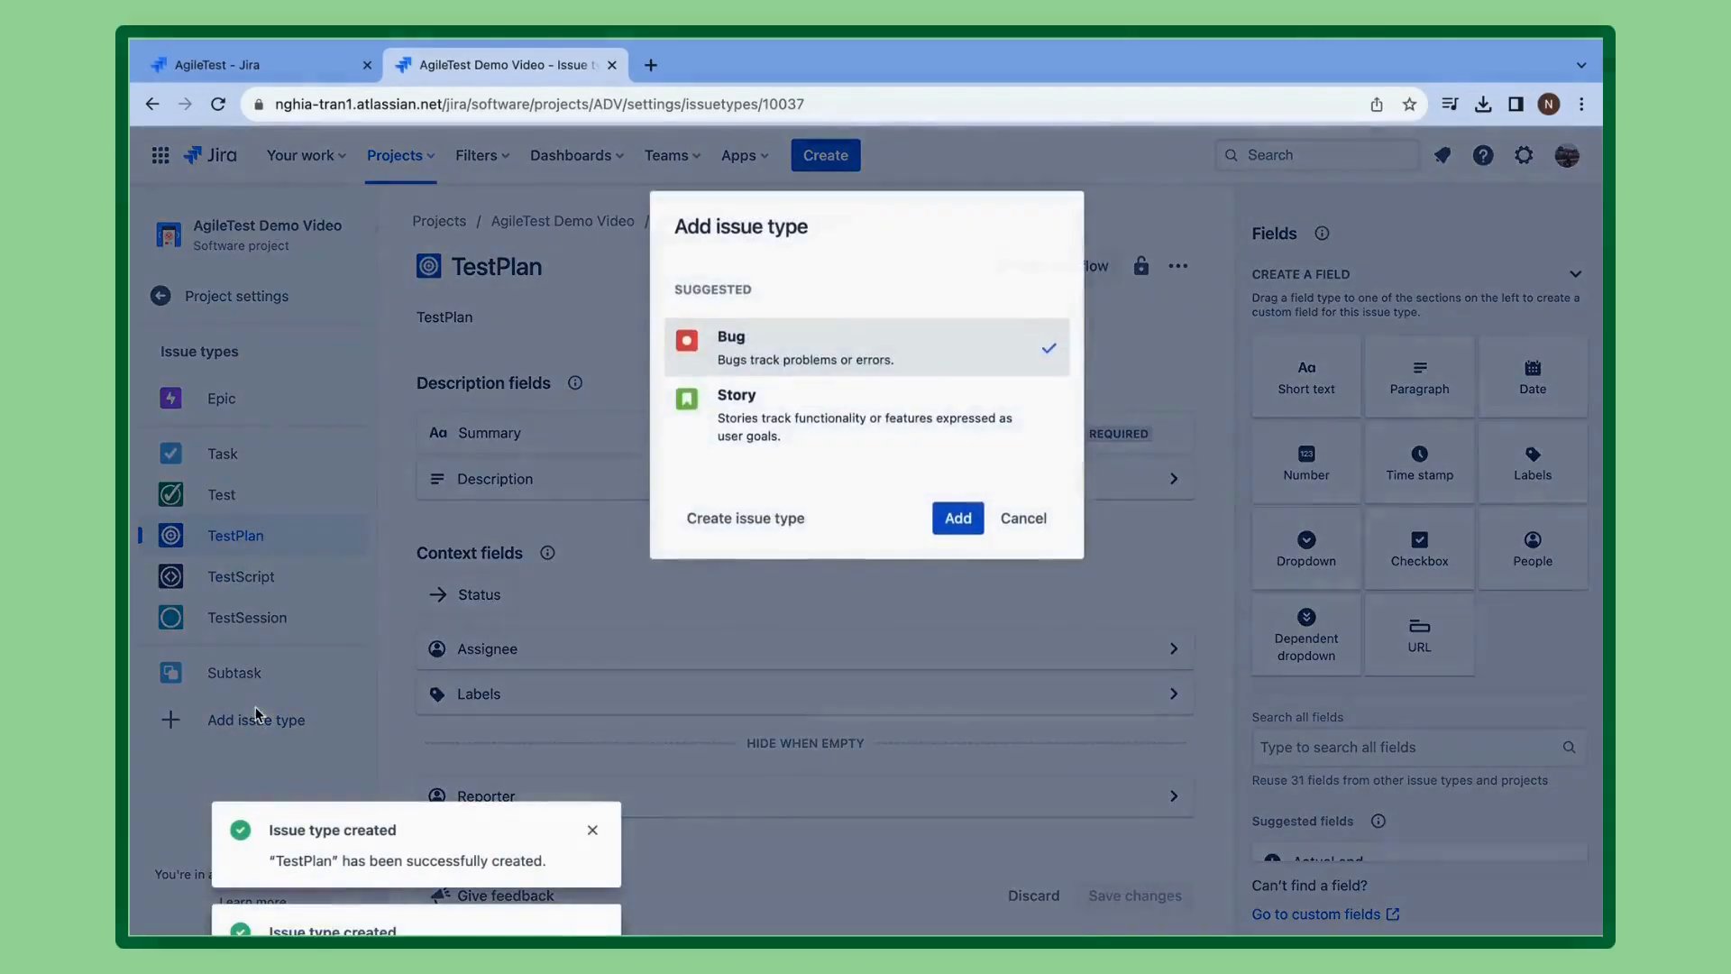
pyautogui.click(767, 525)
pyautogui.write('Test')
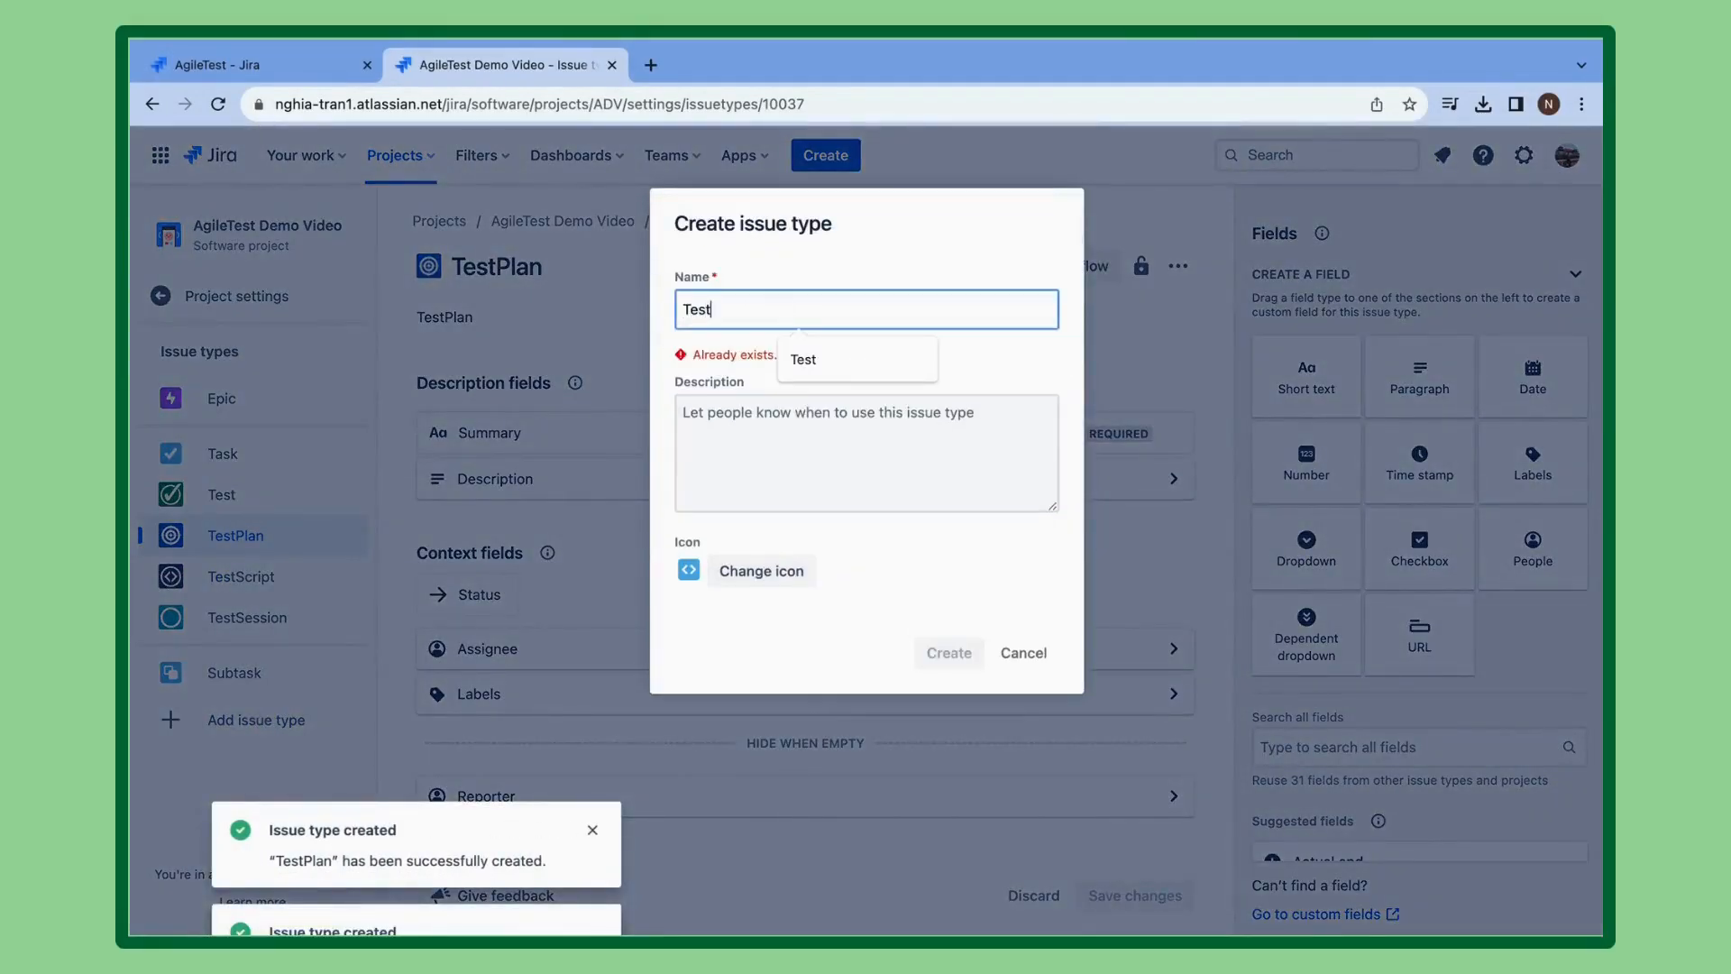
pyautogui.write('Execution')
pyautogui.press('Tab')
pyautogui.write('Test')
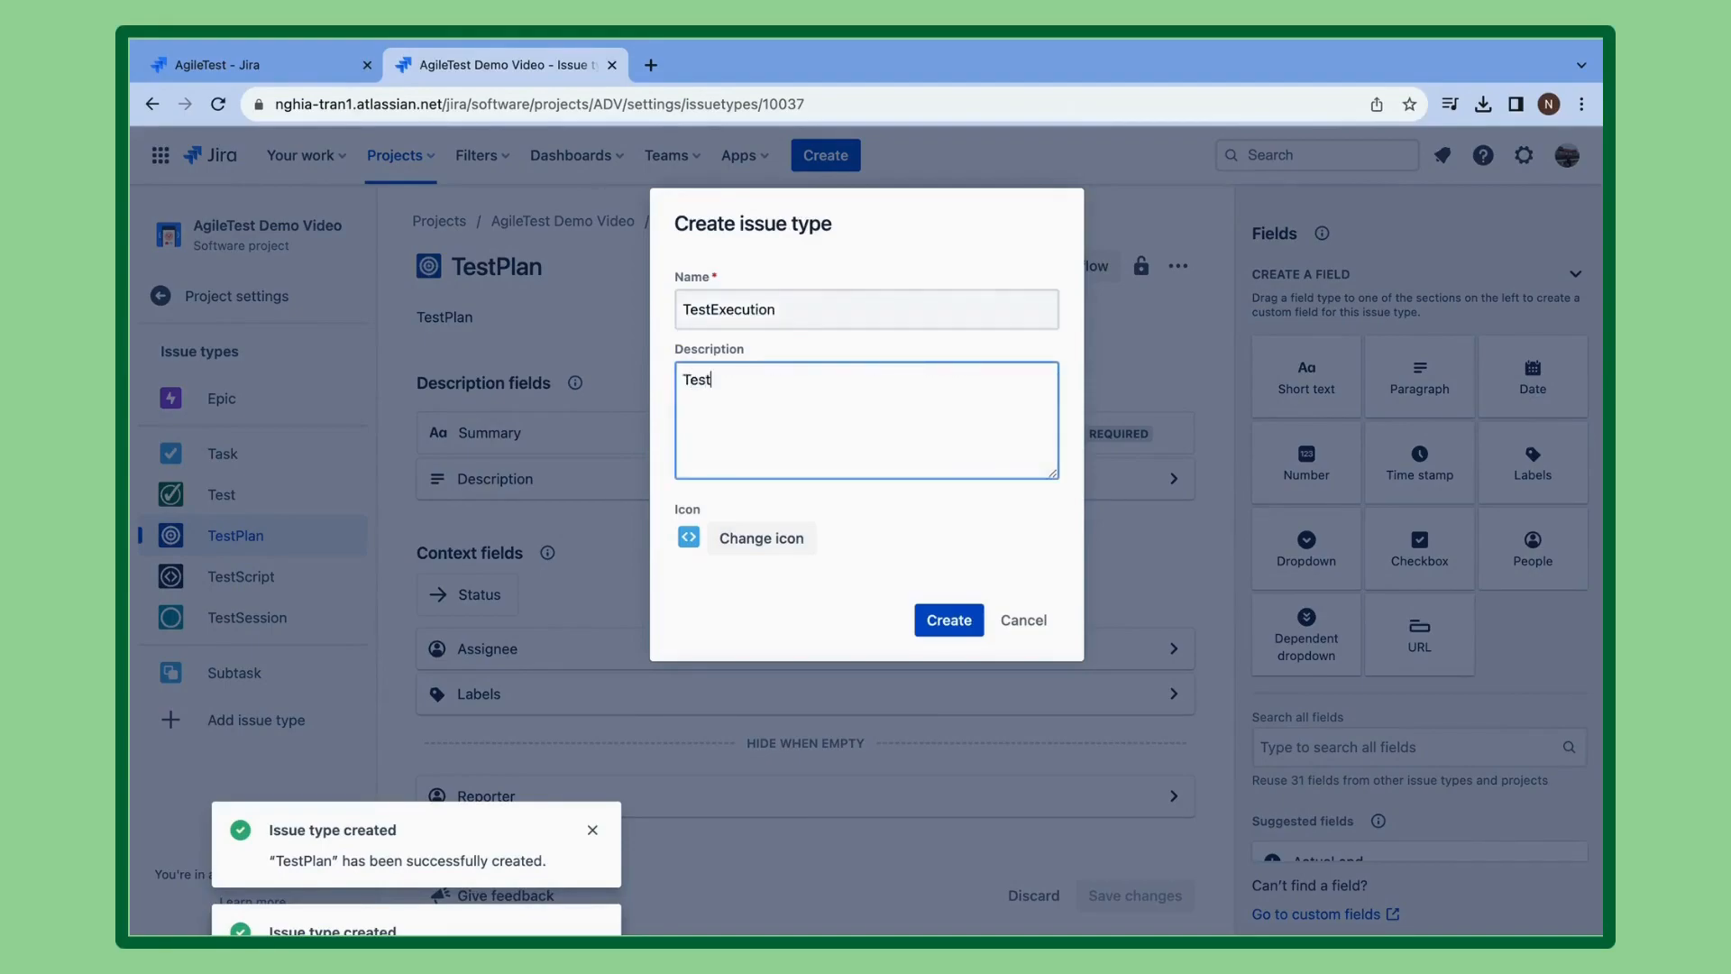
pyautogui.write('Execution')
pyautogui.press('Tab')
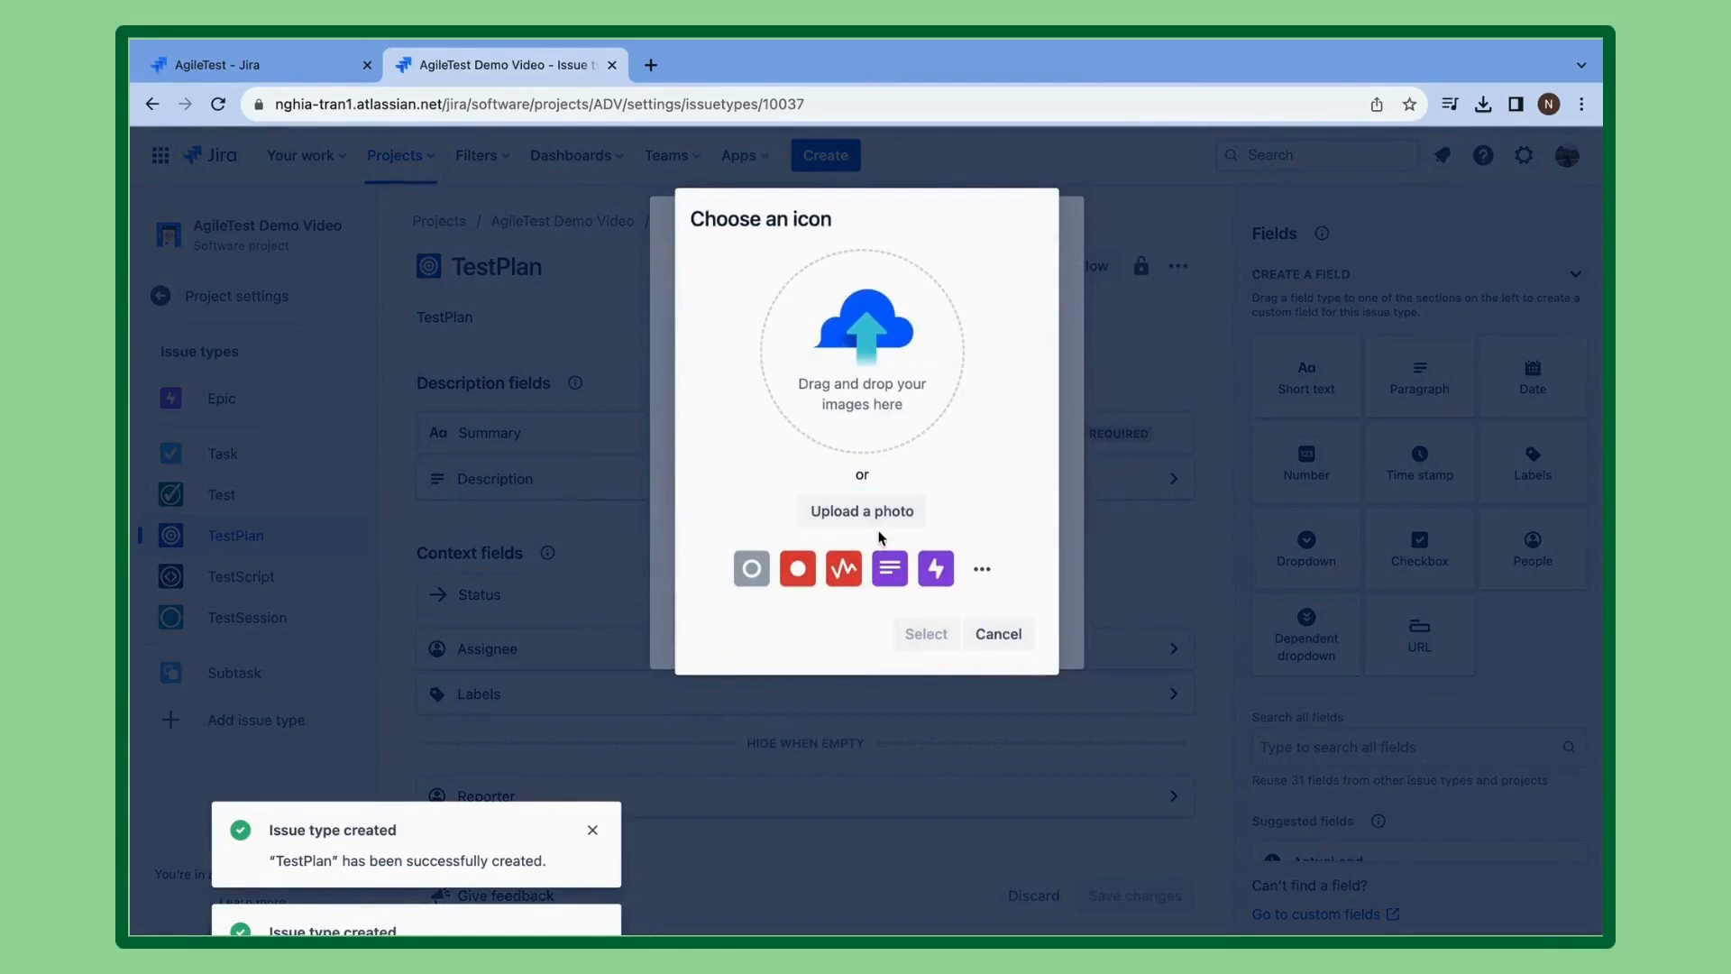
# Upload test_execution.png as the icon and create the TestExecution issue type.
pyautogui.click(812, 514)
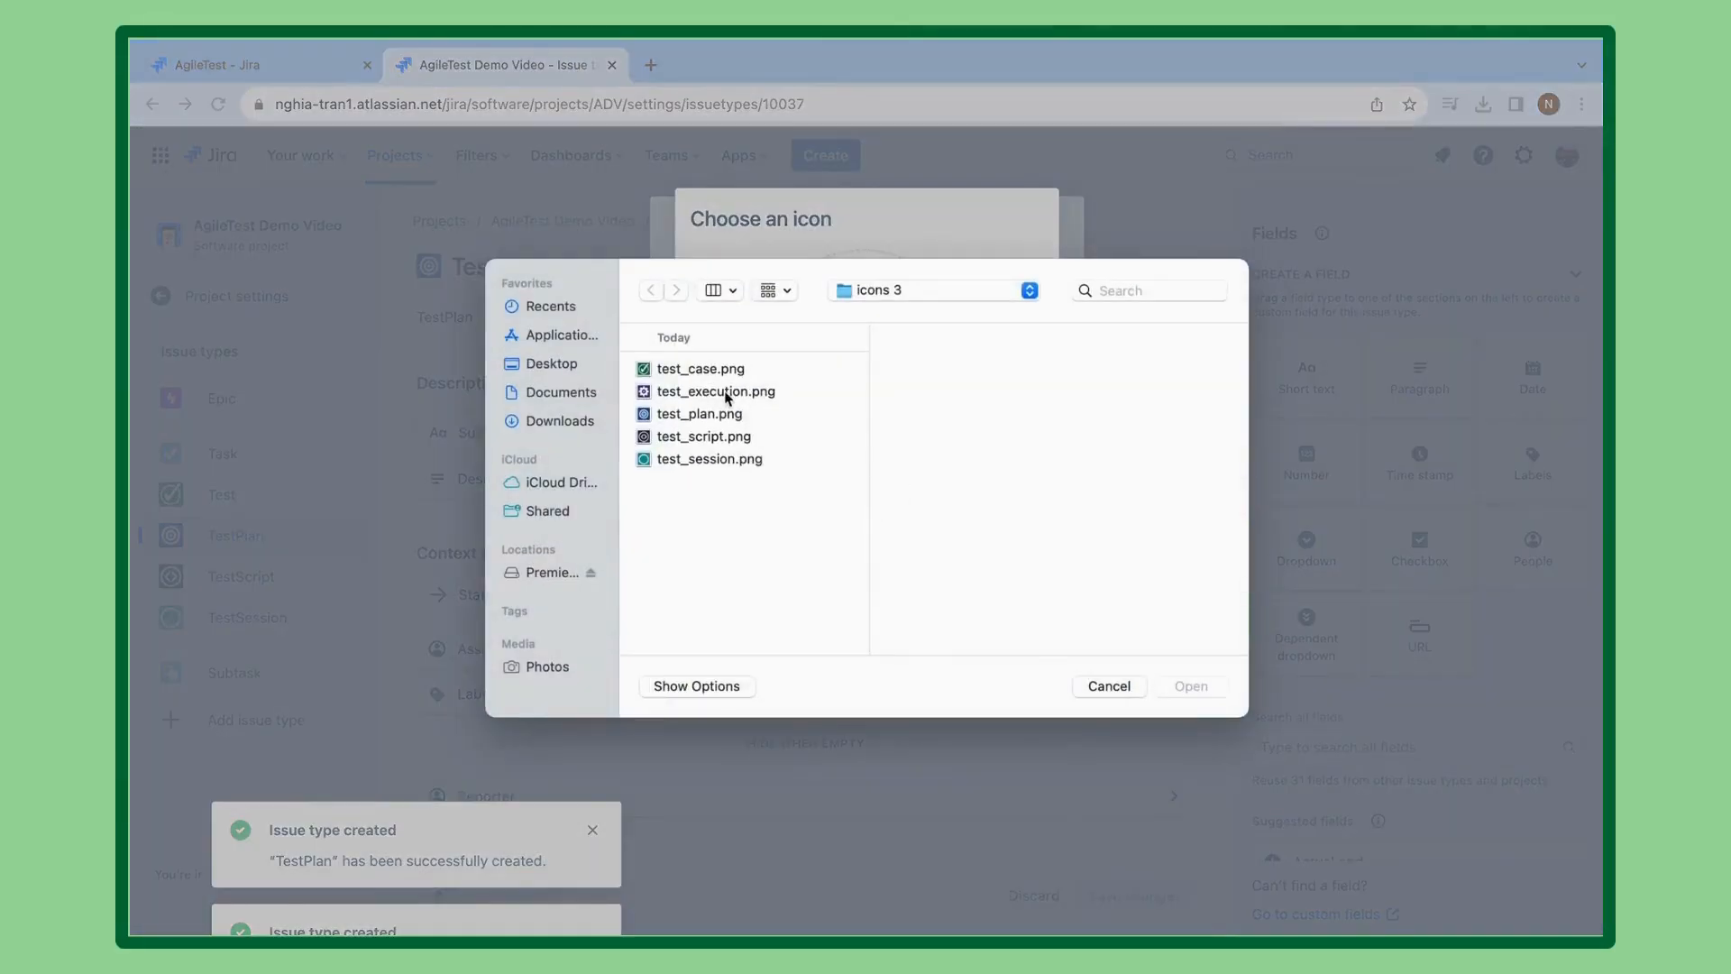
pyautogui.click(723, 392)
pyautogui.click(1195, 687)
pyautogui.click(947, 632)
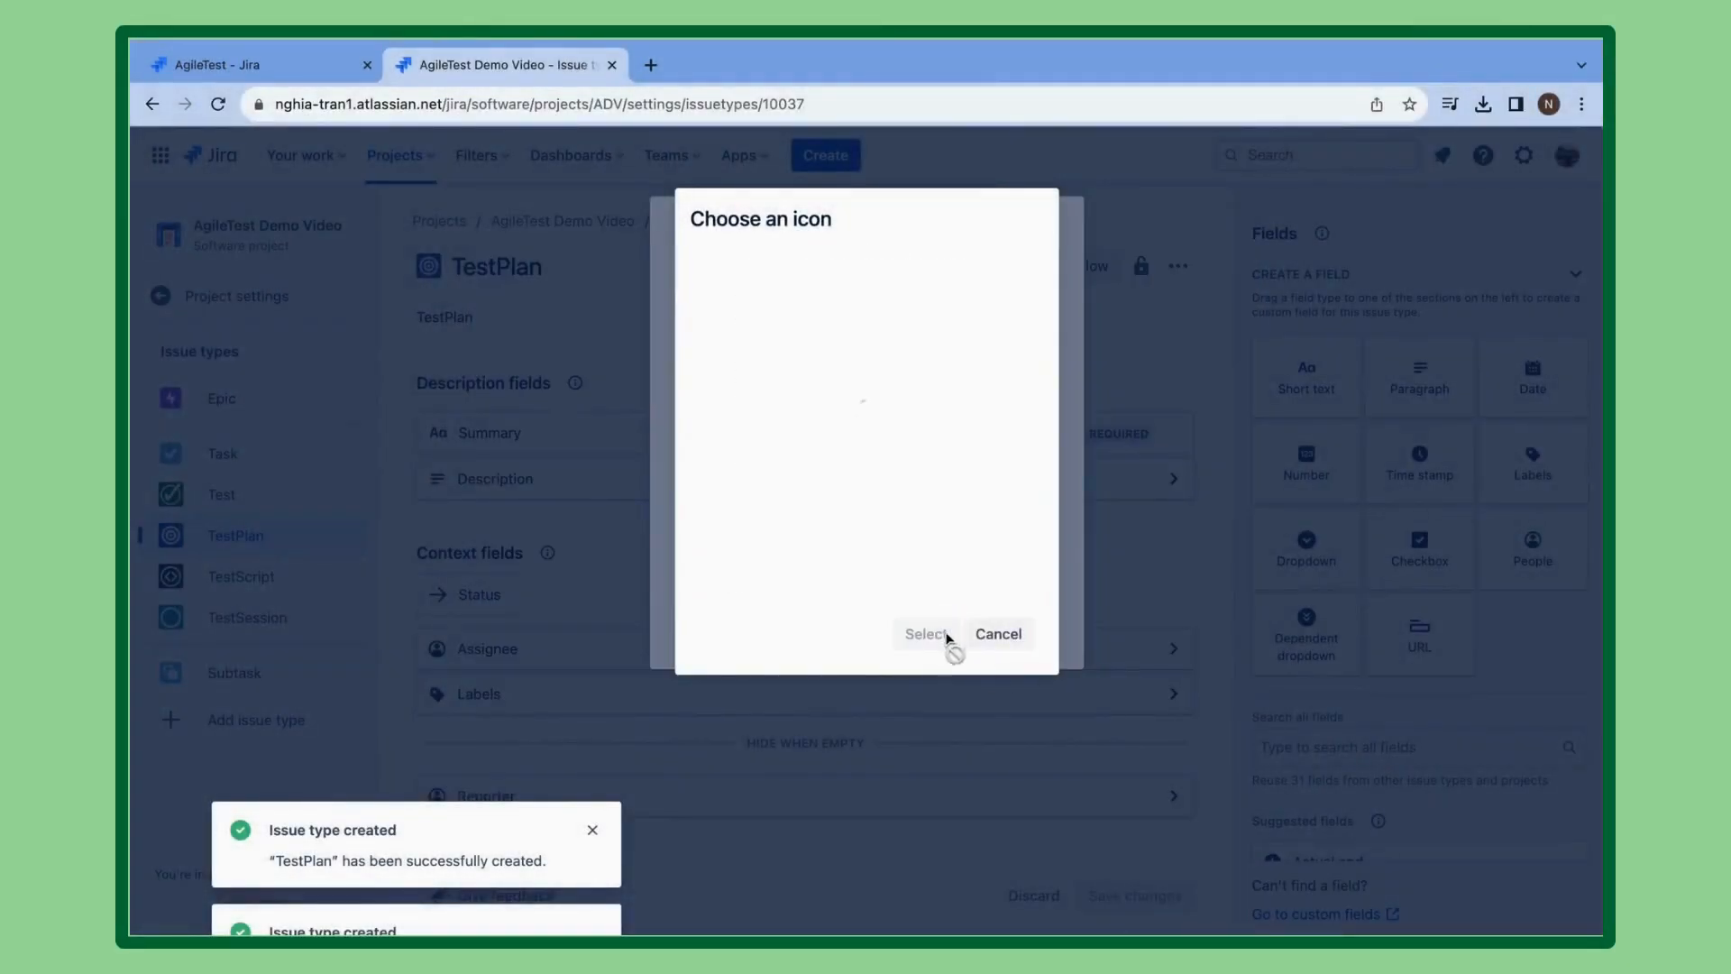
pyautogui.click(945, 620)
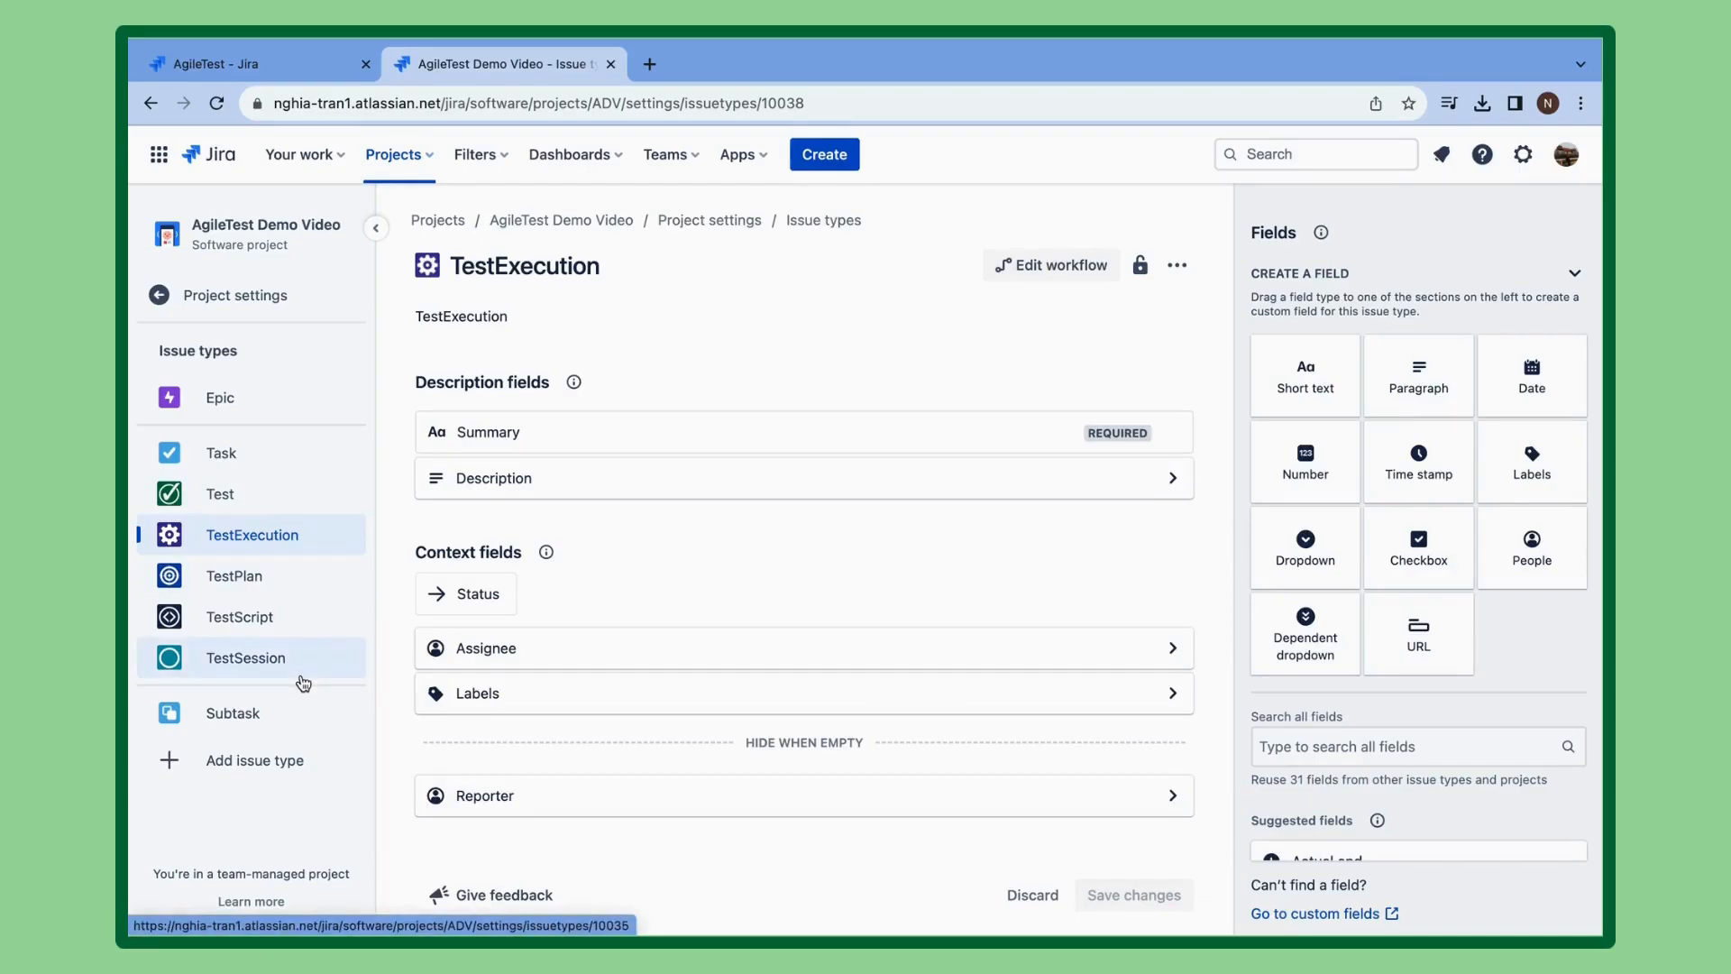
# Return to the project's AgileTest issue types mapping and map TestScript to the TestScript issue type.
pyautogui.click(200, 293)
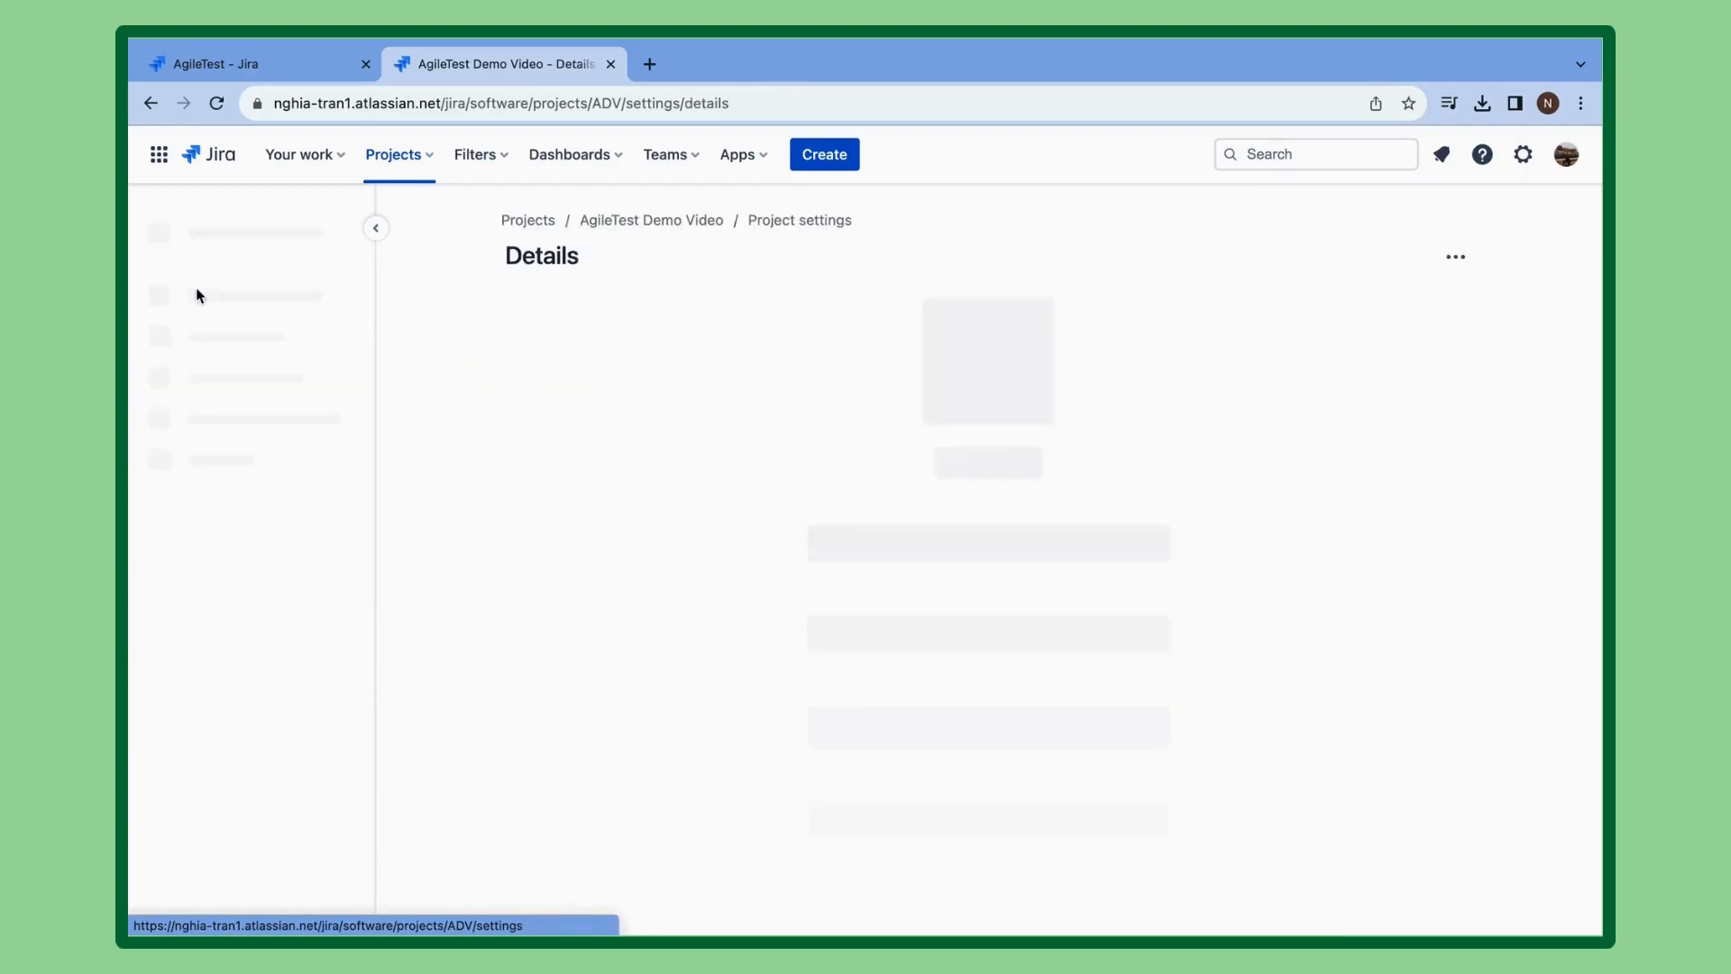
pyautogui.click(201, 296)
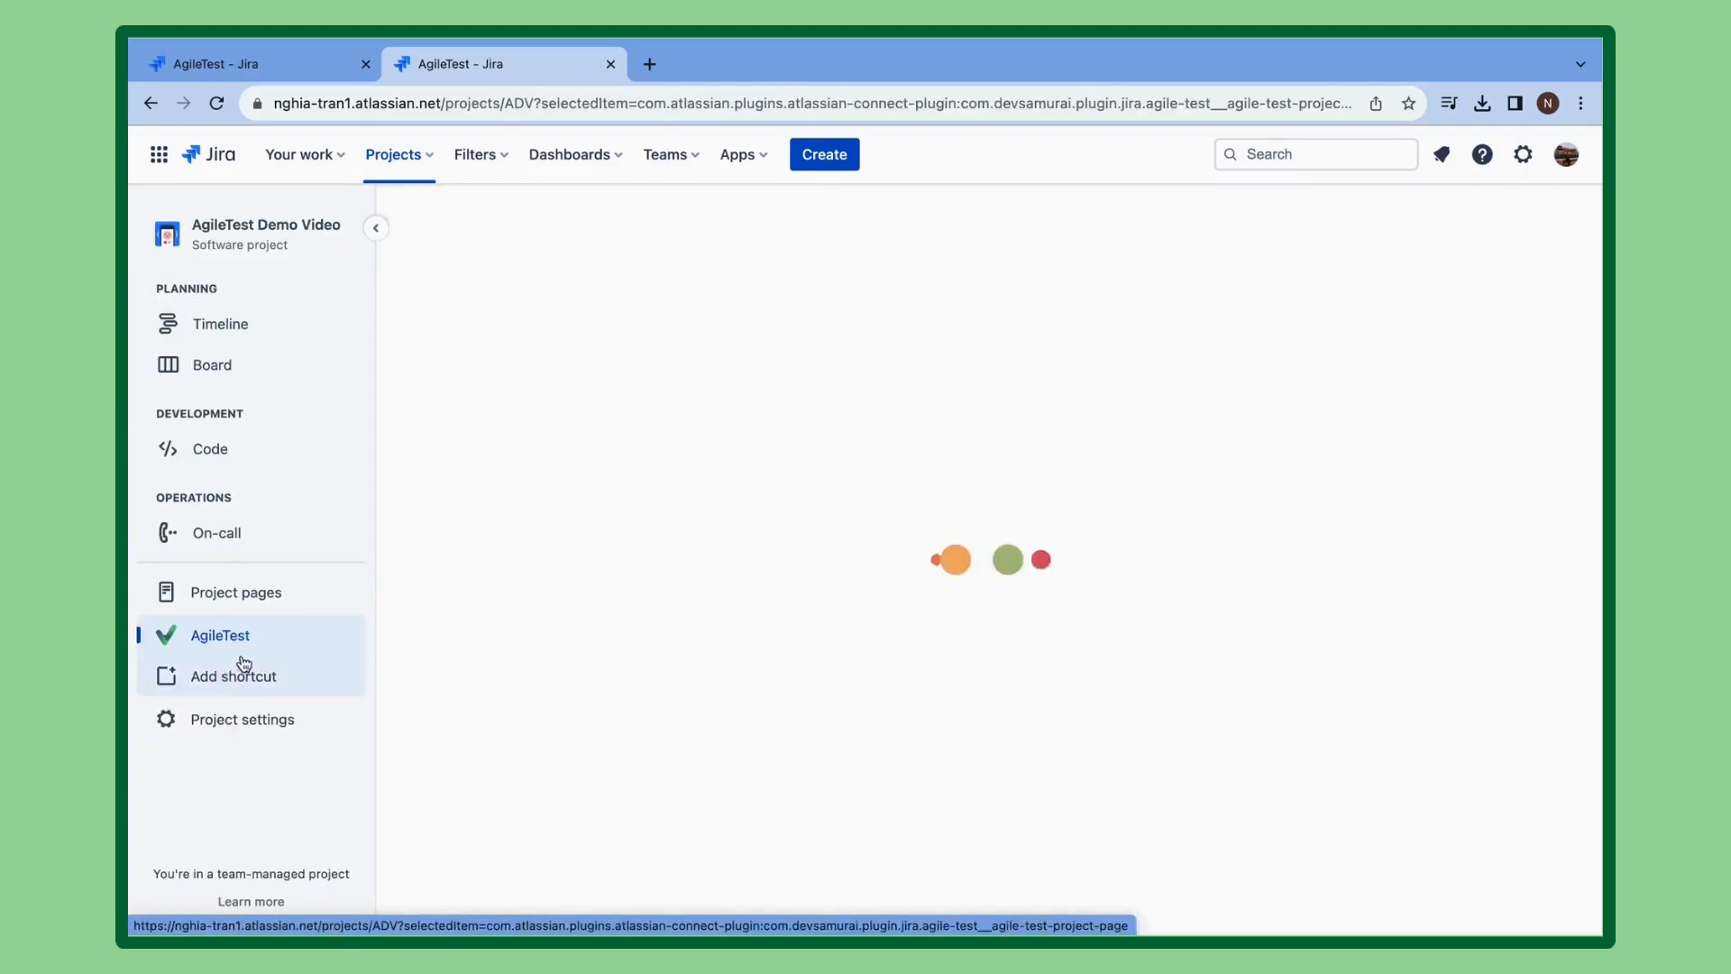
pyautogui.click(555, 347)
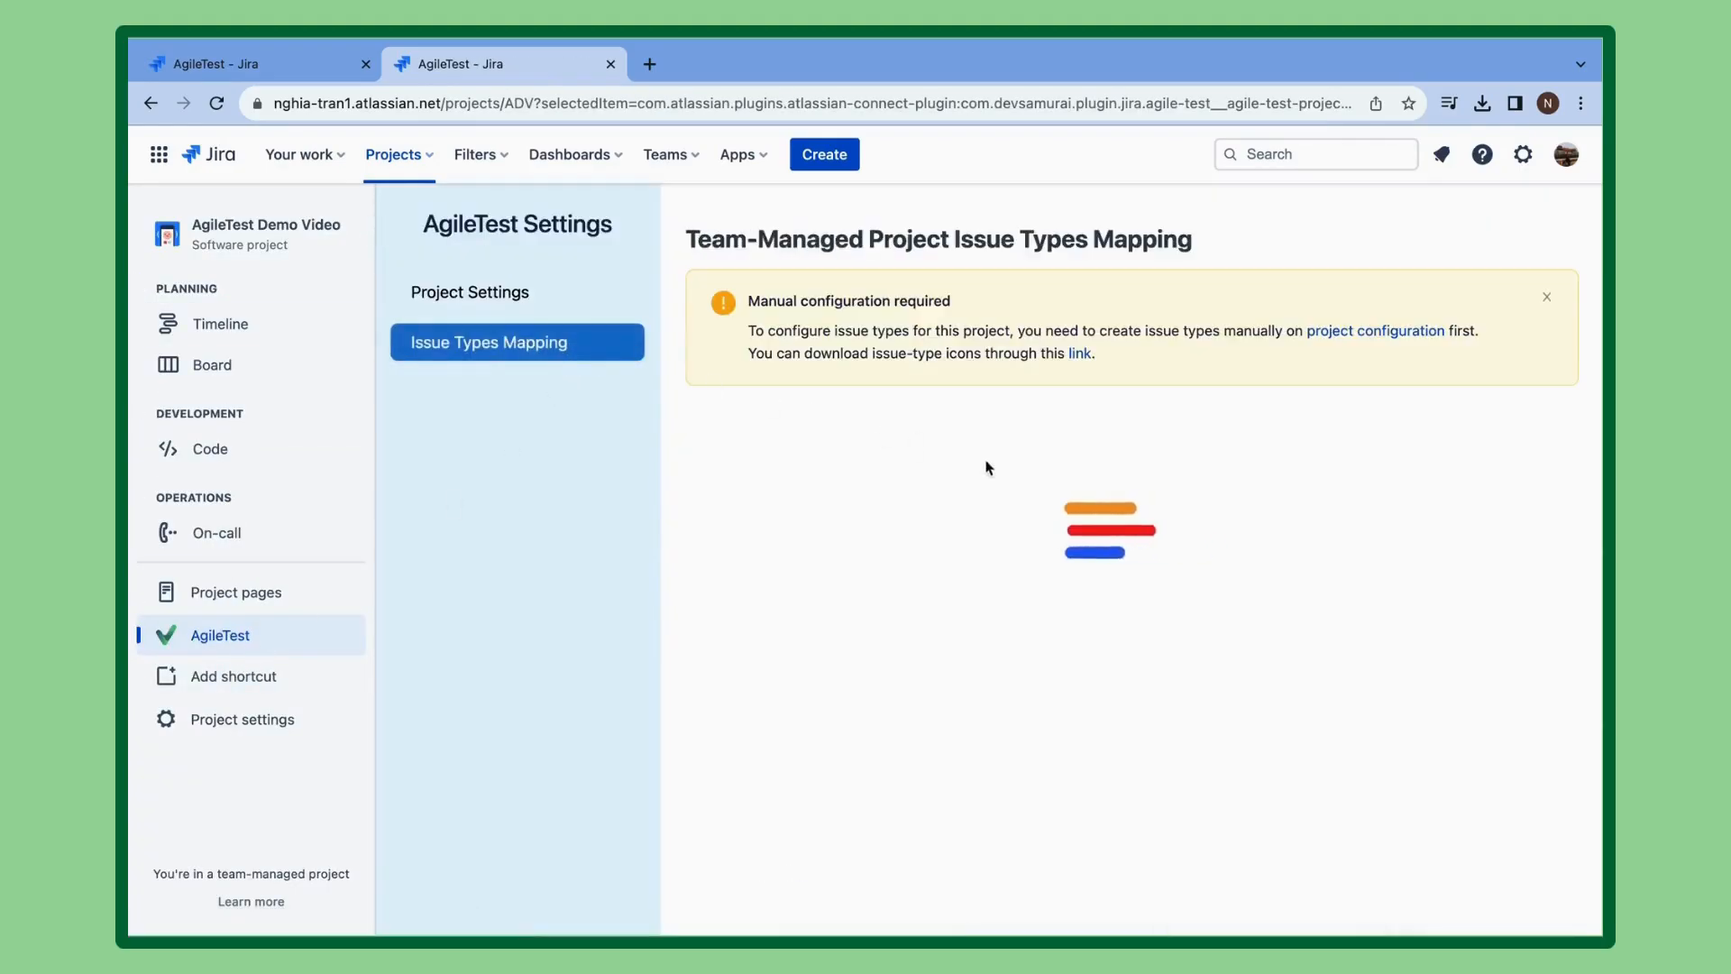
pyautogui.click(1015, 460)
pyautogui.click(862, 563)
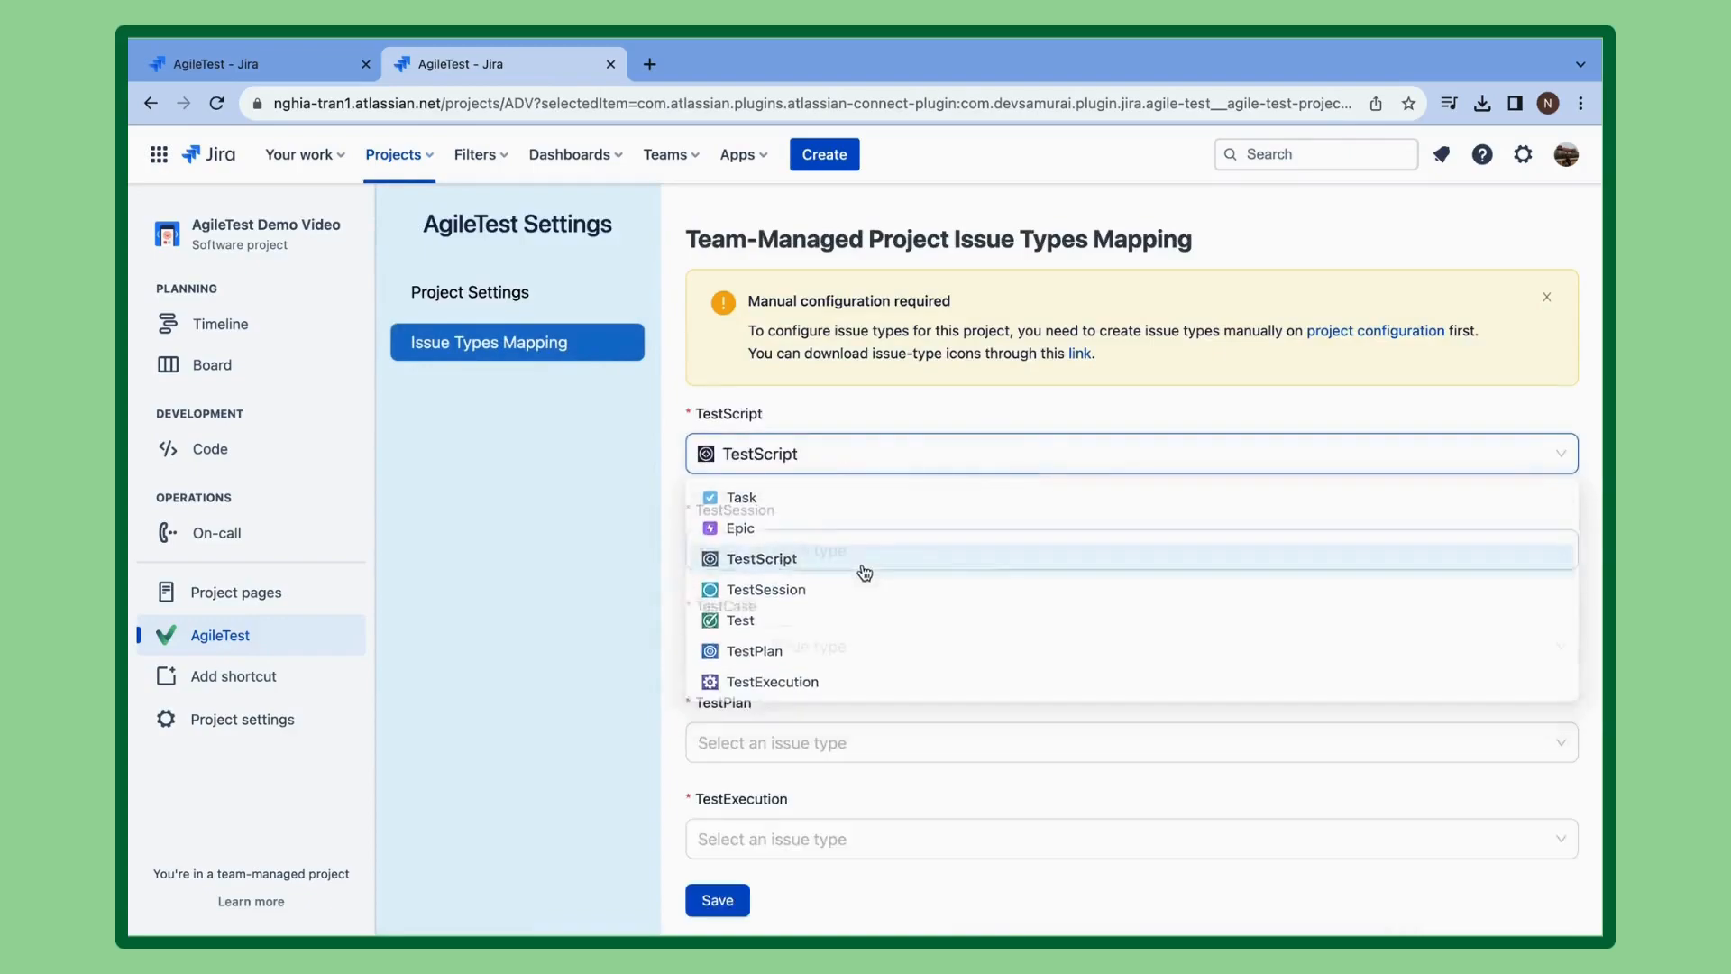
# Map TestSession, TestPlan and TestExecution to their matching issue types and TestCase to Test, and save the mapping.
pyautogui.click(861, 557)
pyautogui.click(815, 659)
pyautogui.click(817, 656)
pyautogui.click(778, 757)
pyautogui.click(778, 744)
pyautogui.click(773, 850)
pyautogui.click(825, 838)
pyautogui.click(835, 796)
pyautogui.scroll(-1, 722, 865)
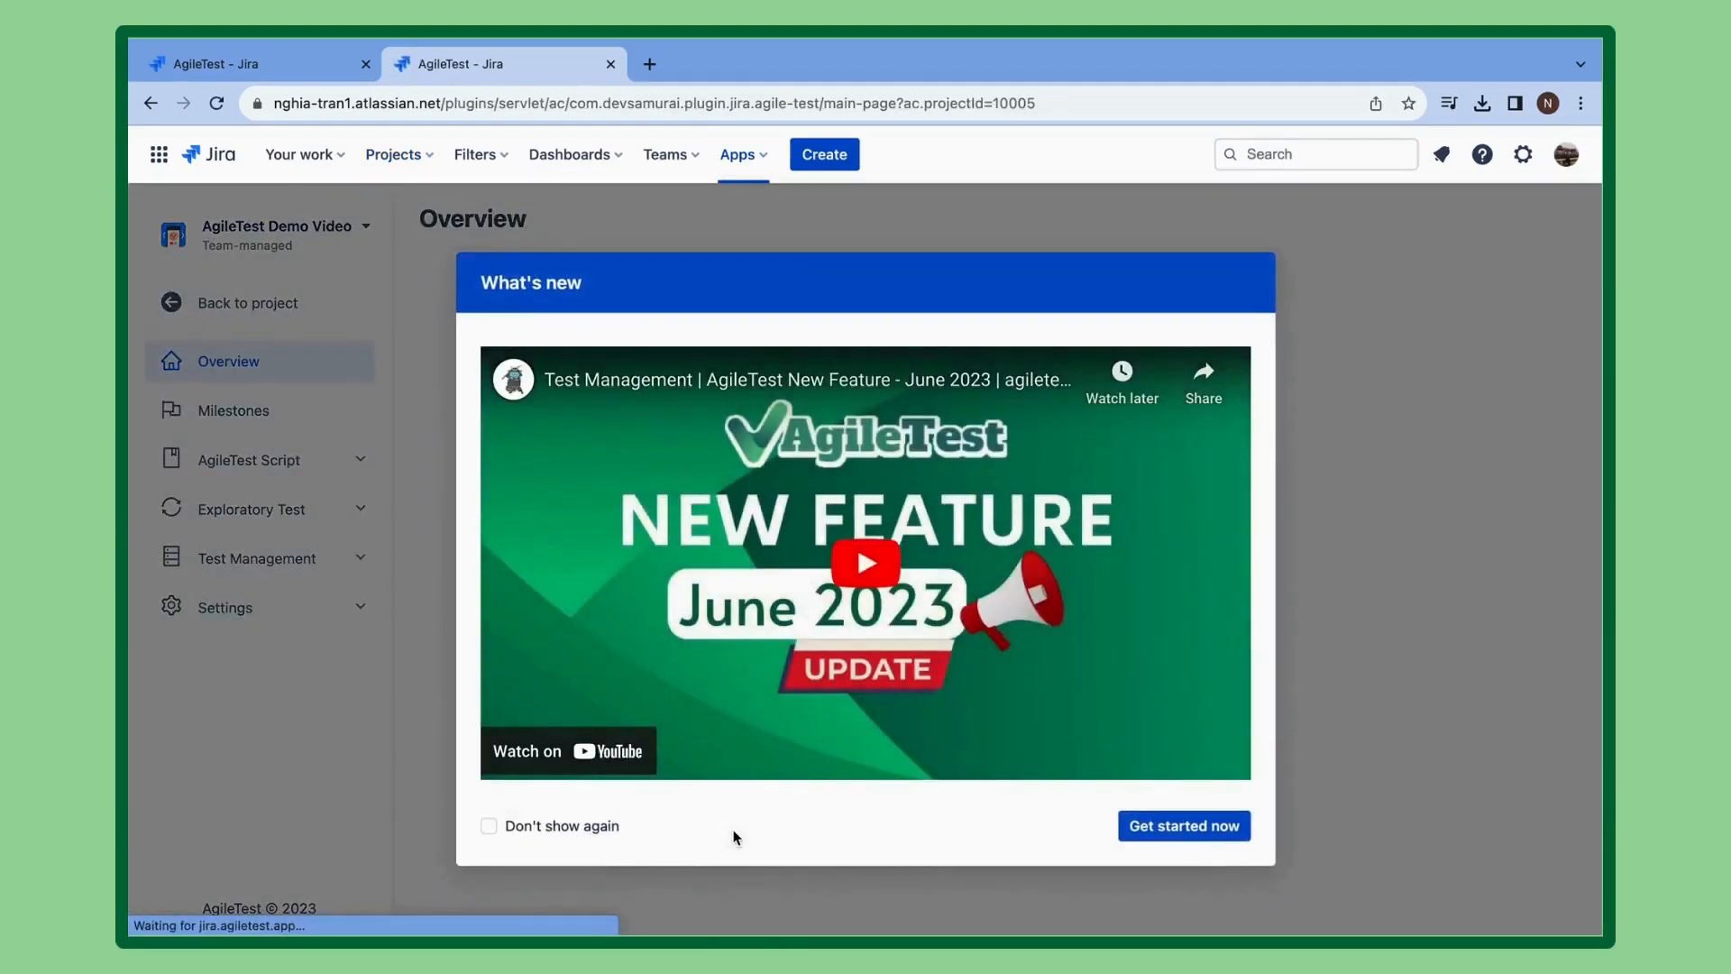
# Add an issue named Issue 1 to the To Do column of the project board and open it to check its test coverage.
pyautogui.click(1364, 727)
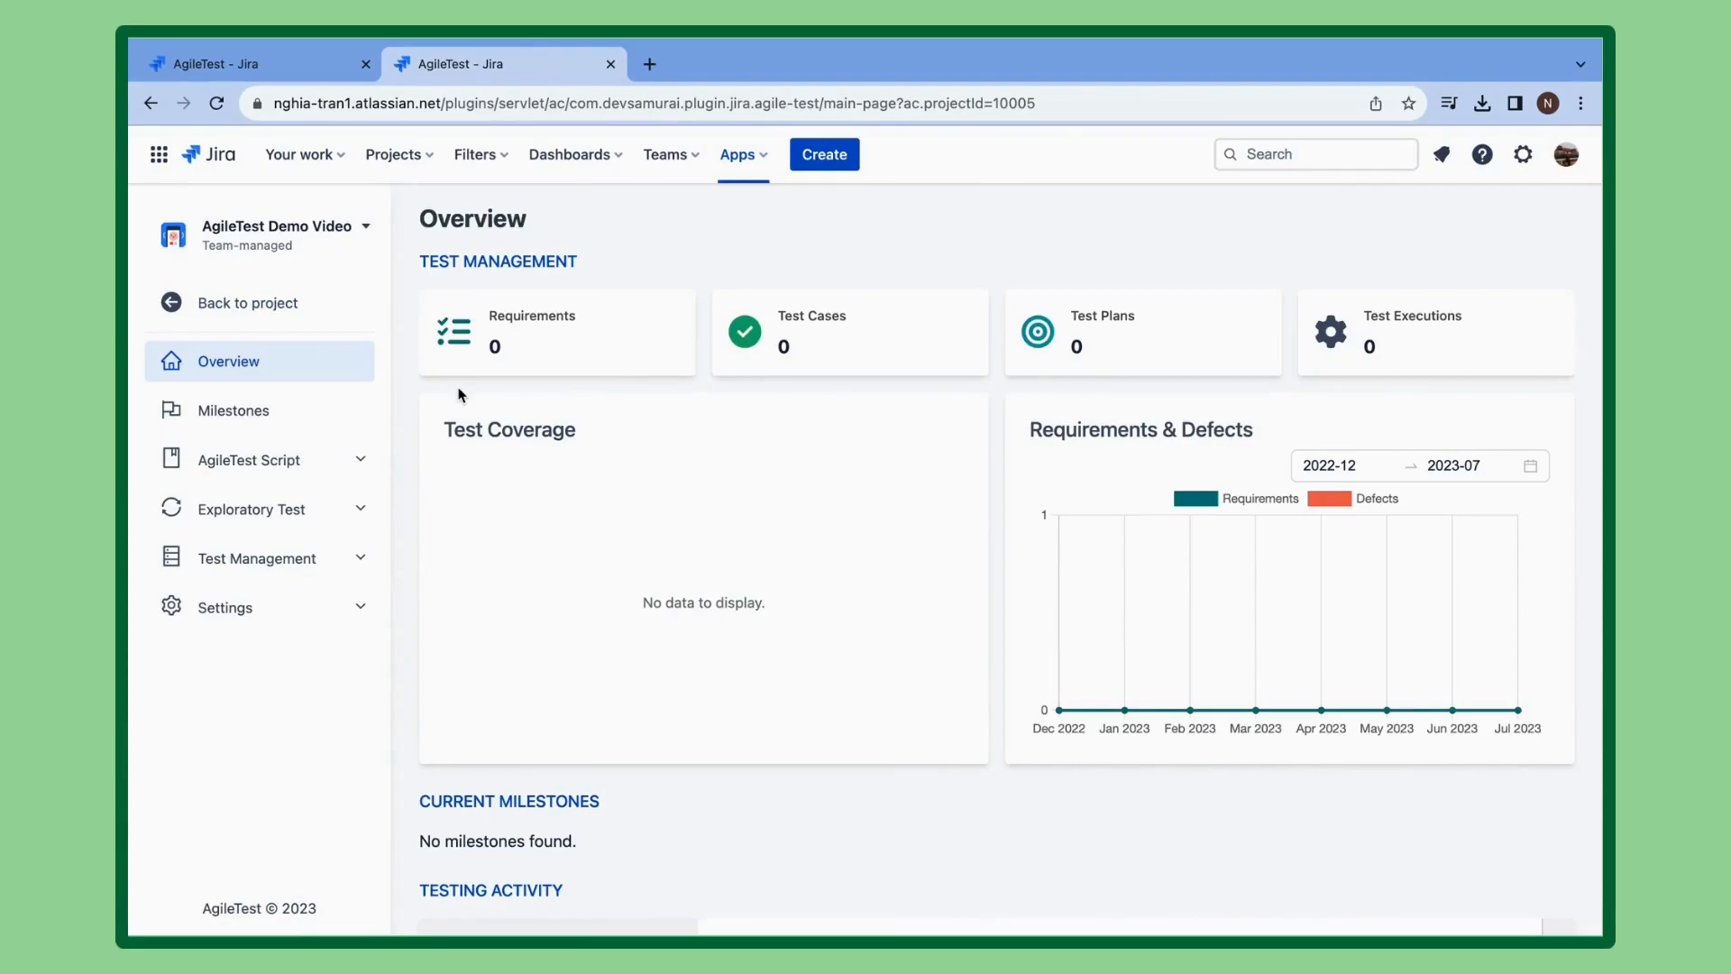
pyautogui.click(291, 304)
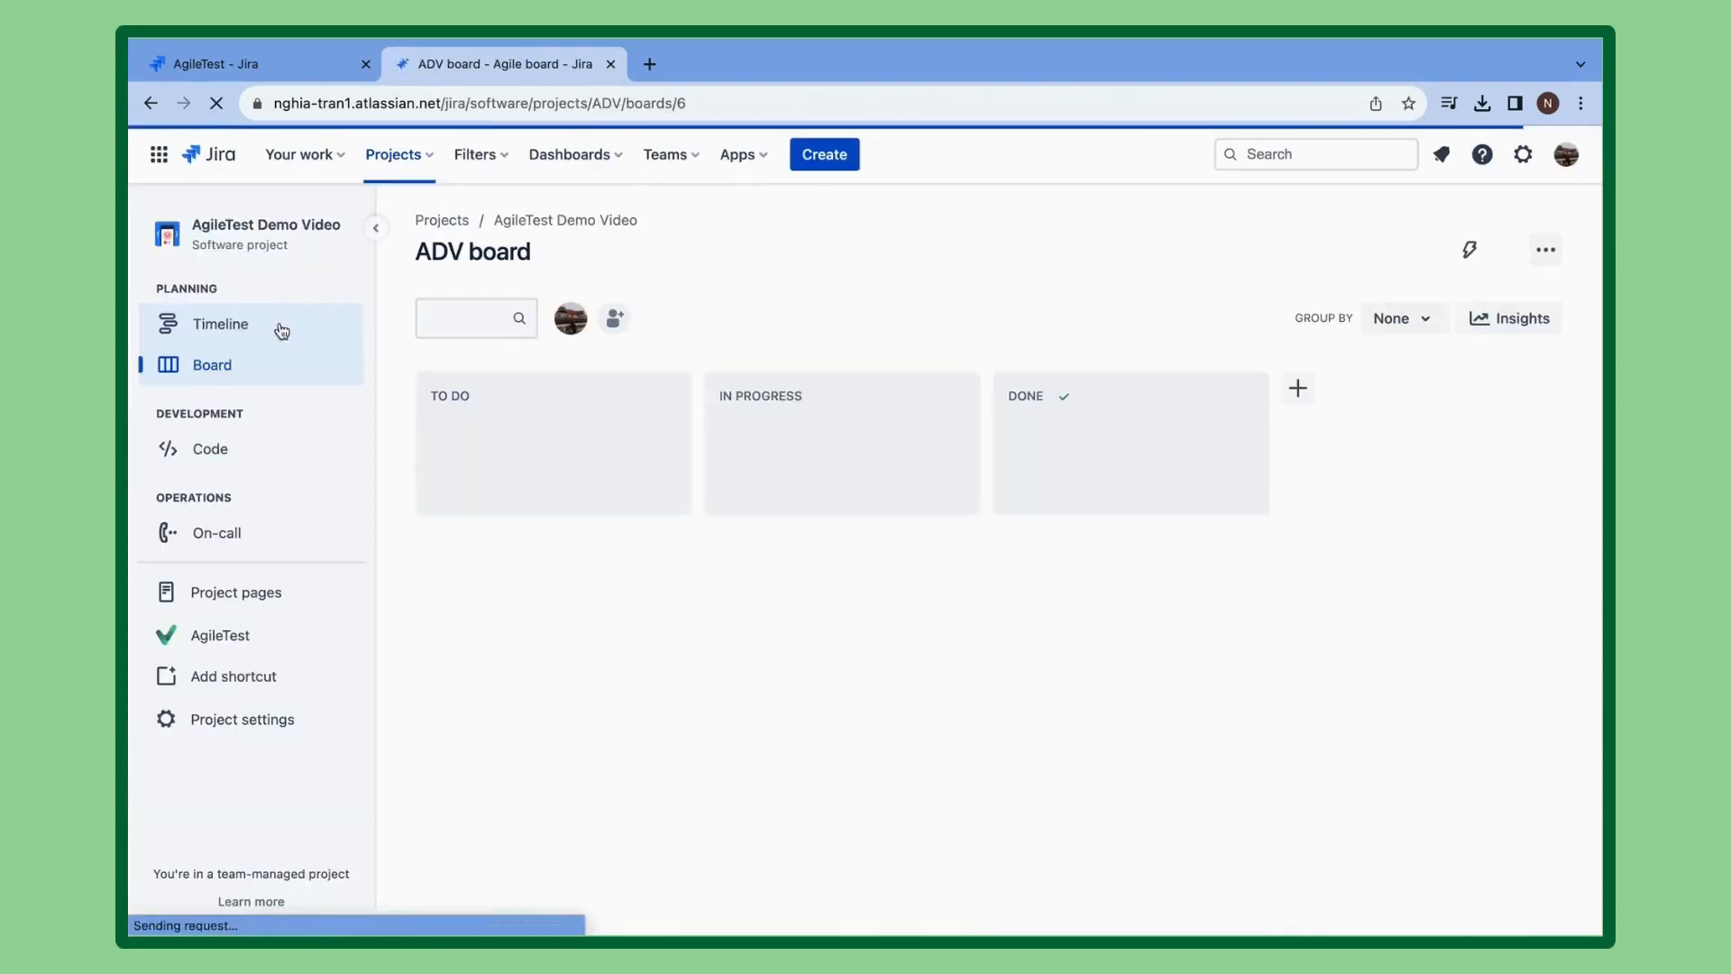
pyautogui.click(475, 460)
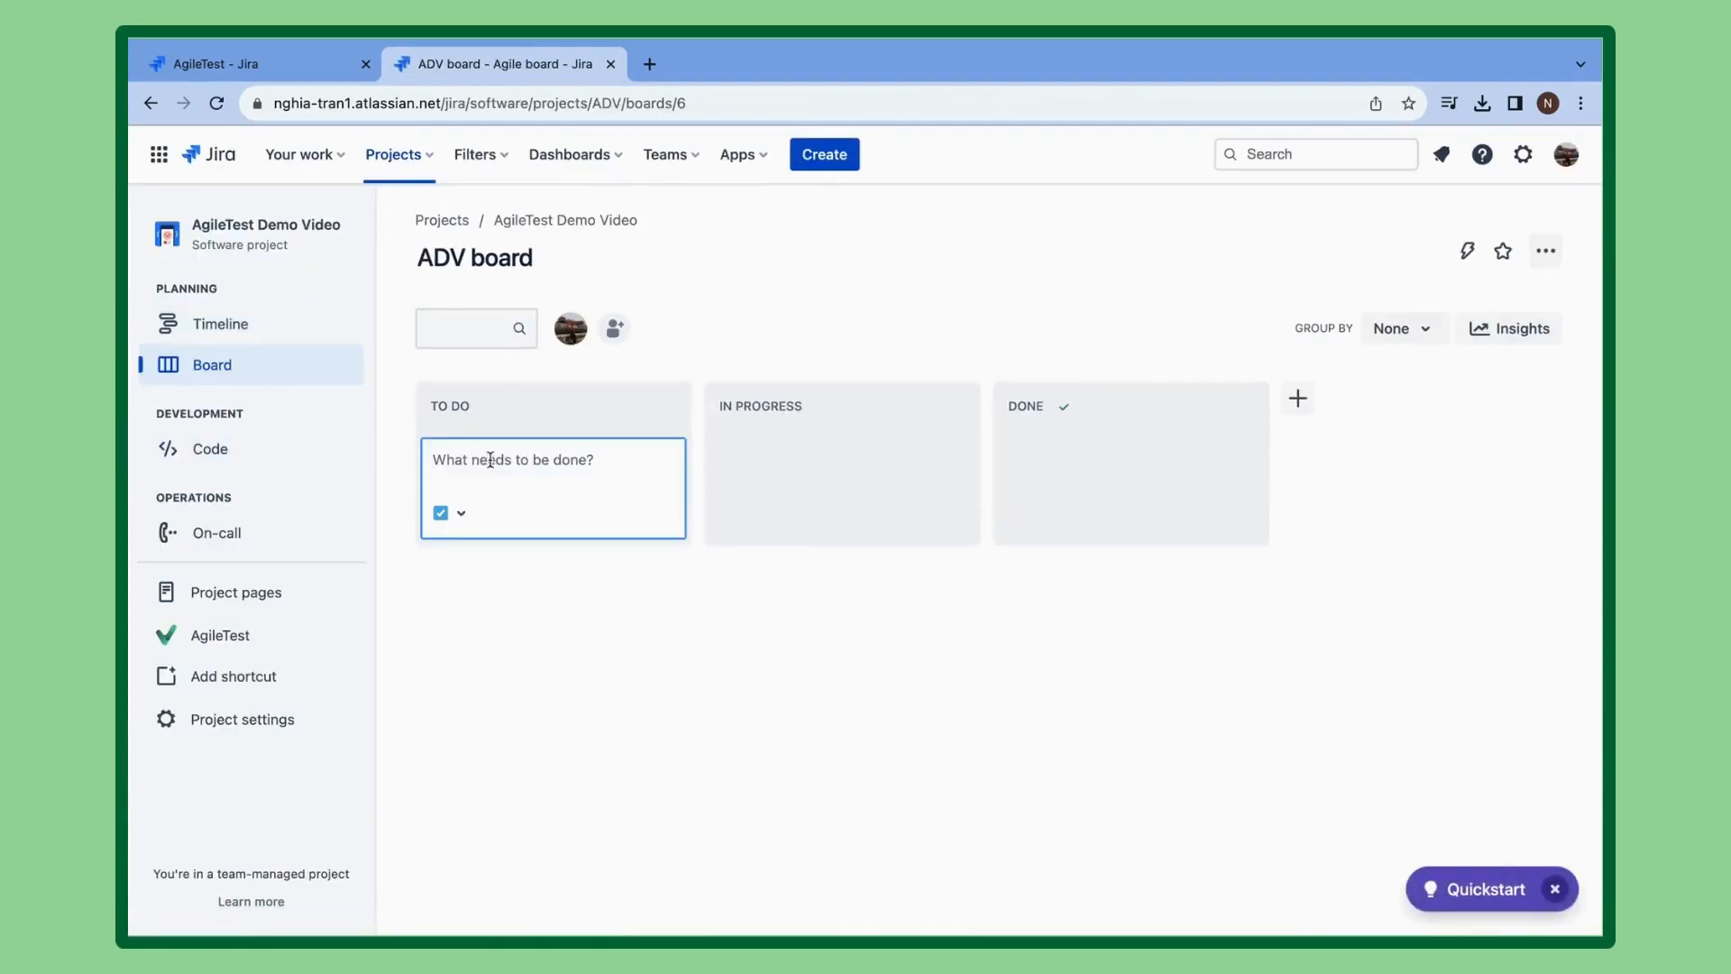
pyautogui.write('Issue 1')
pyautogui.press('Return')
pyautogui.click(513, 473)
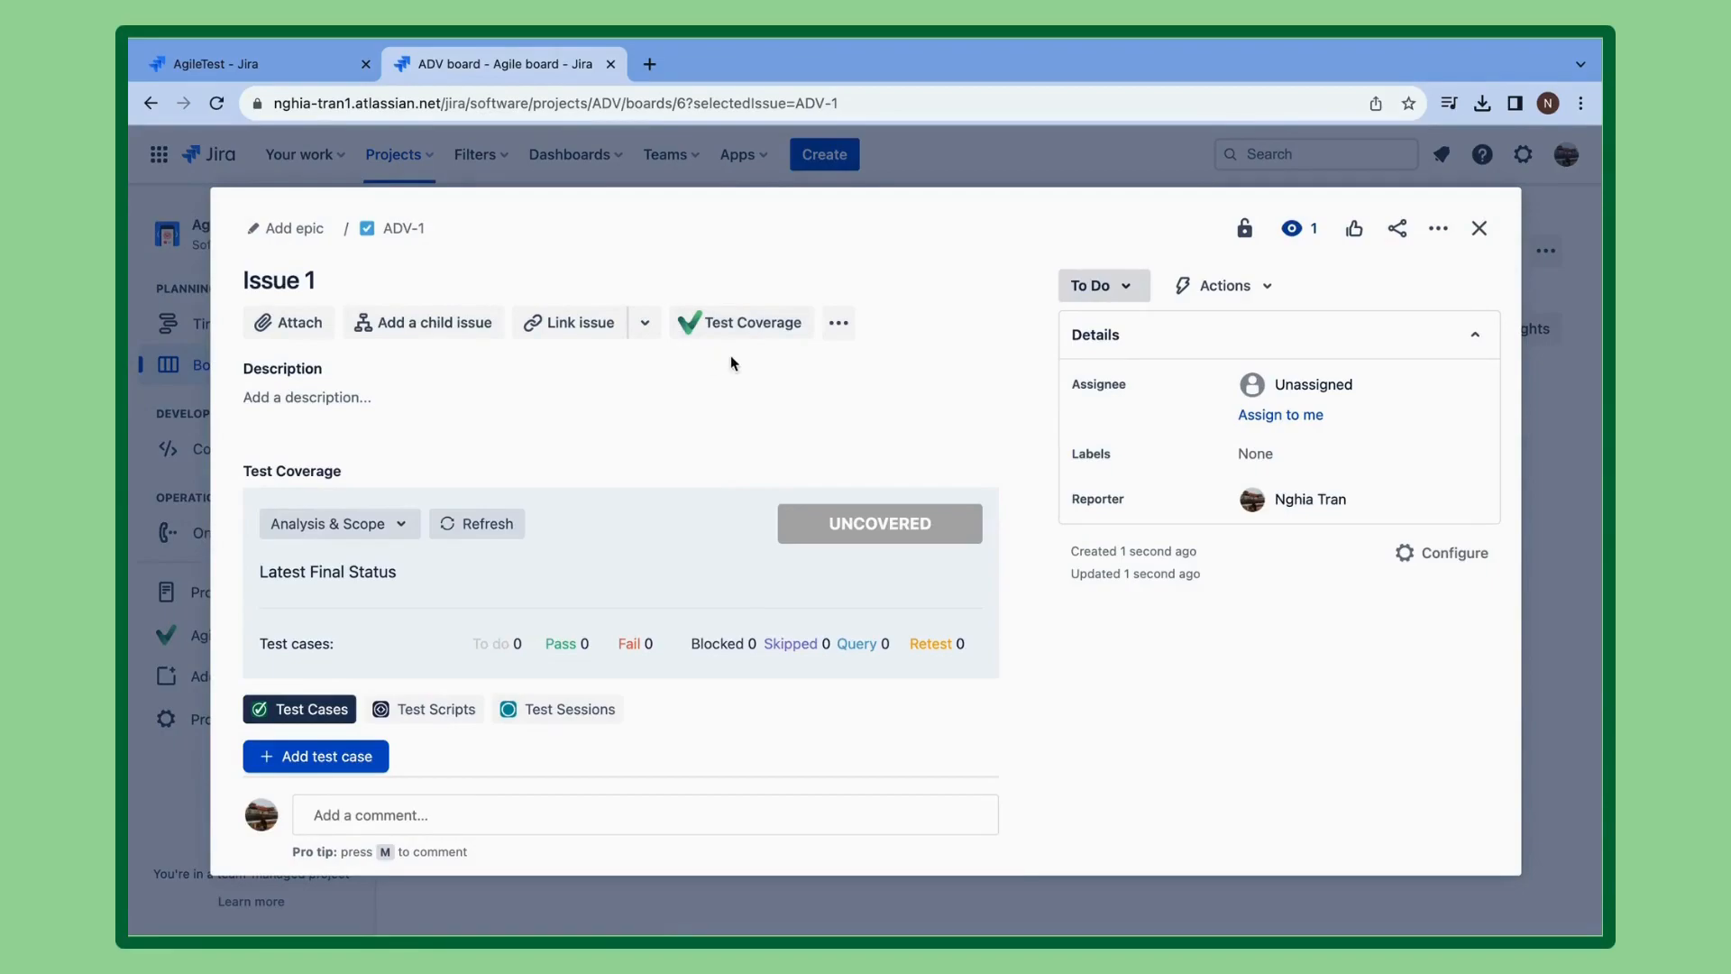
pyautogui.press('Escape')
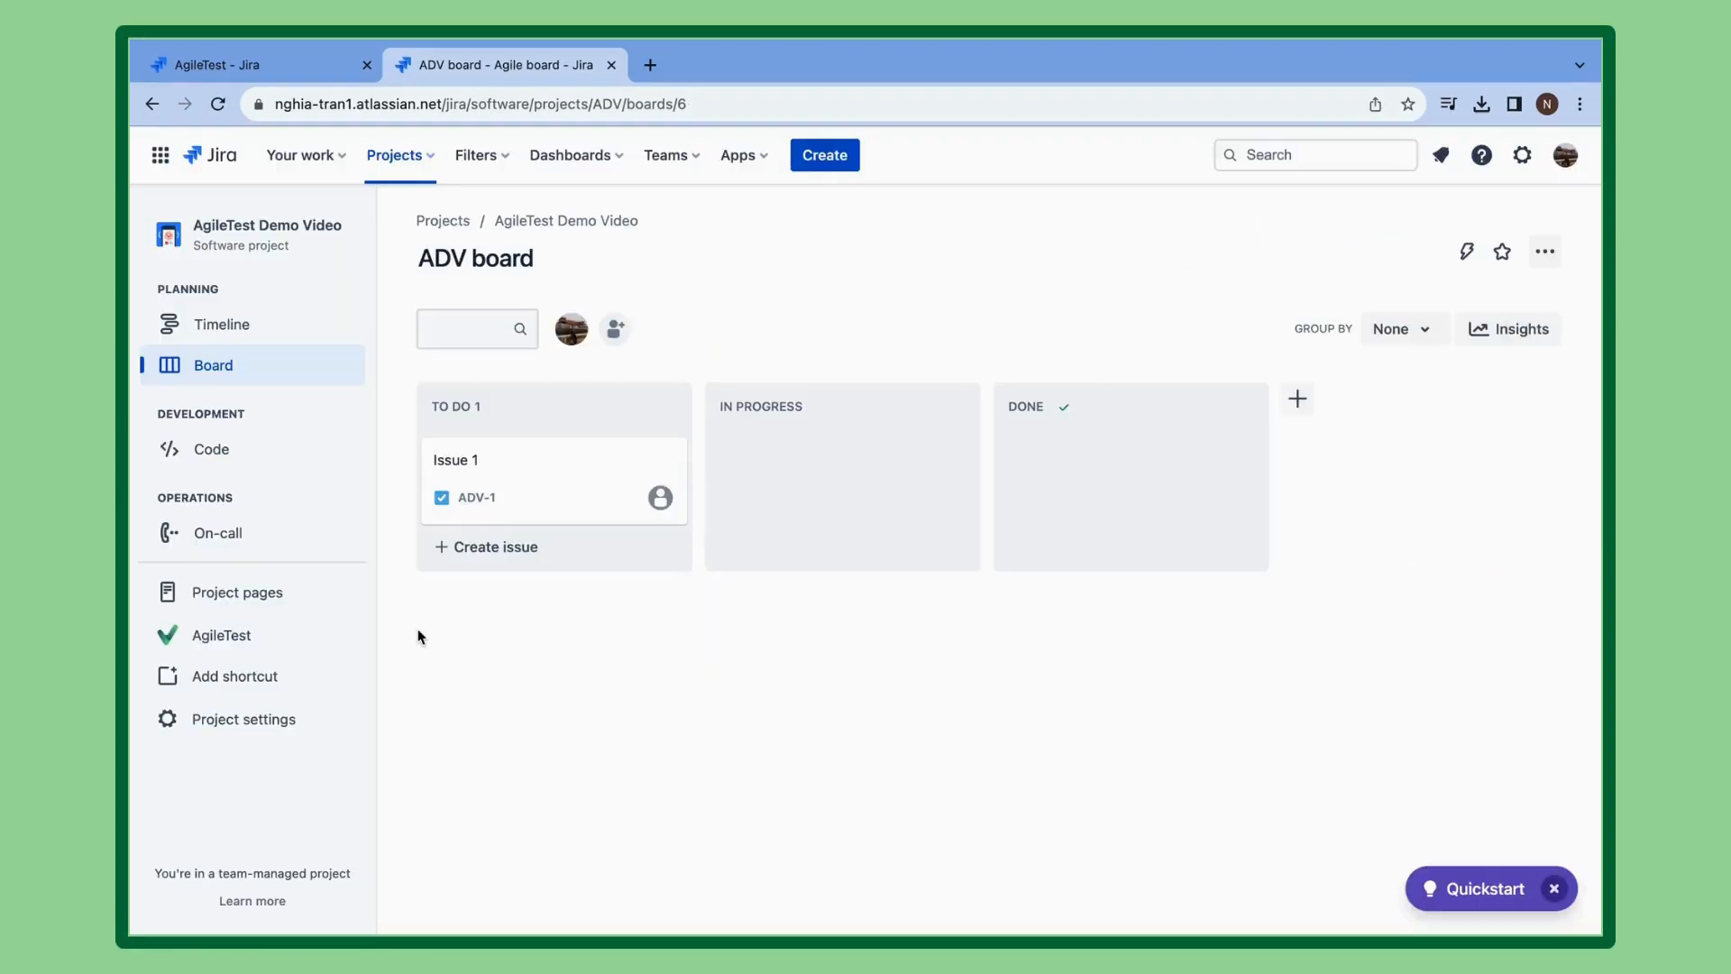
# Open AgileTest for the project and dismiss the What's new dialog with Don't show again enabled.
pyautogui.click(311, 643)
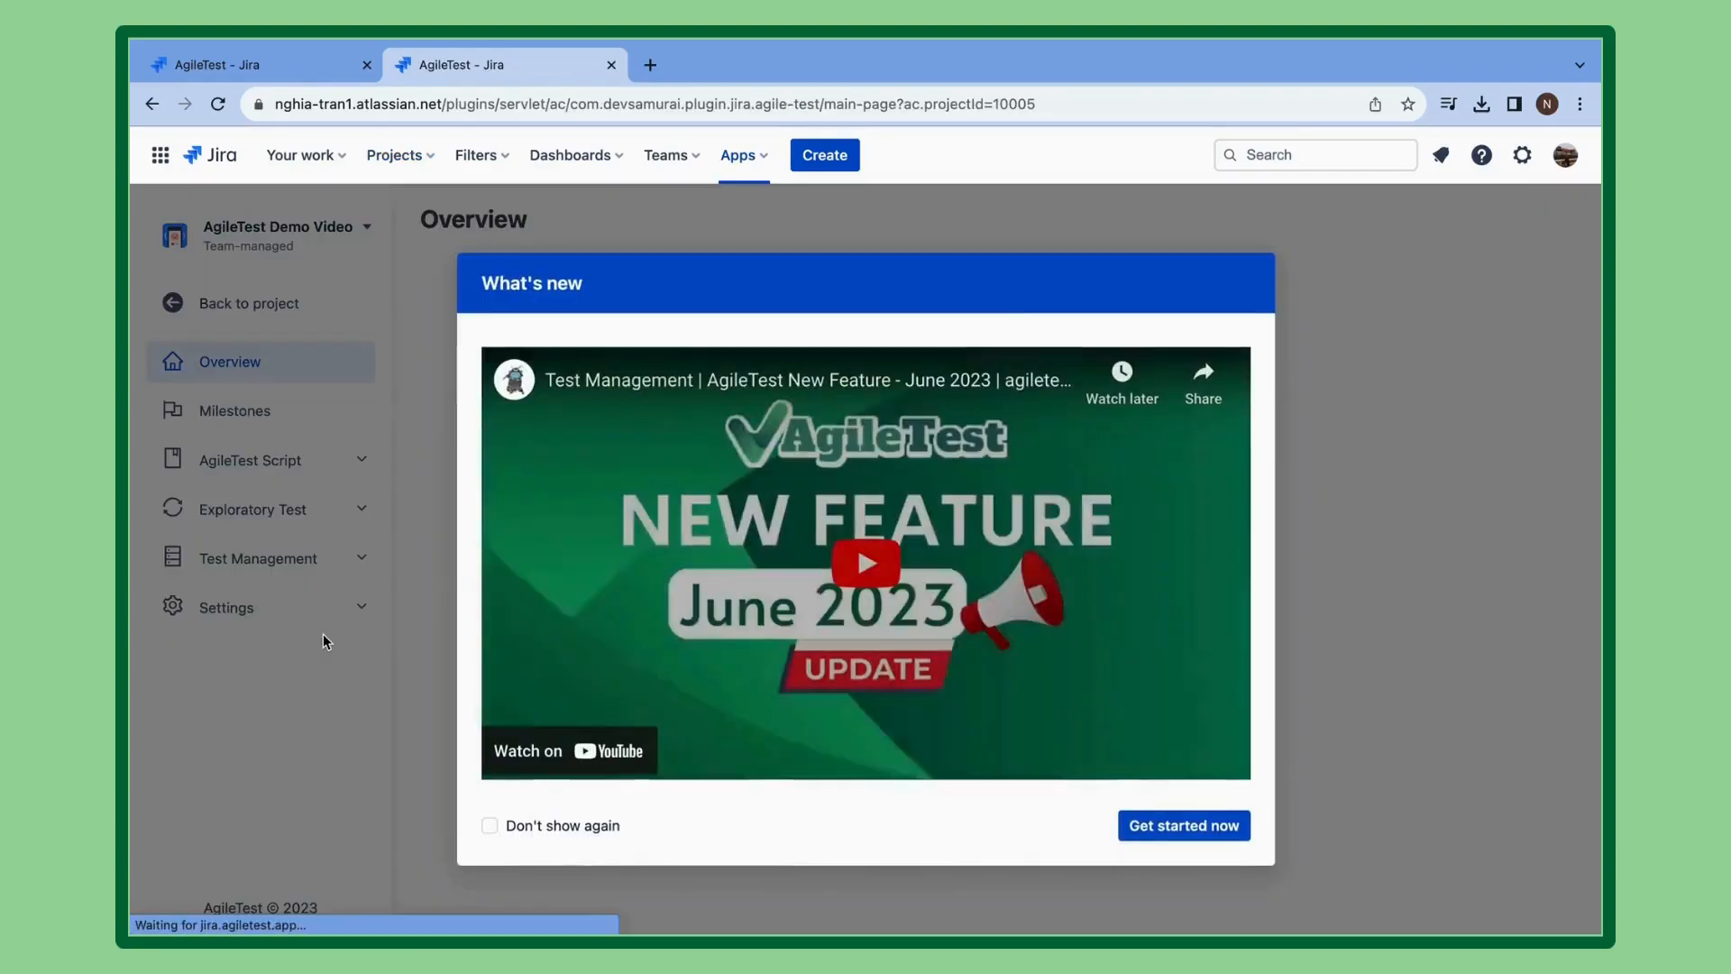
pyautogui.click(490, 825)
pyautogui.click(1177, 842)
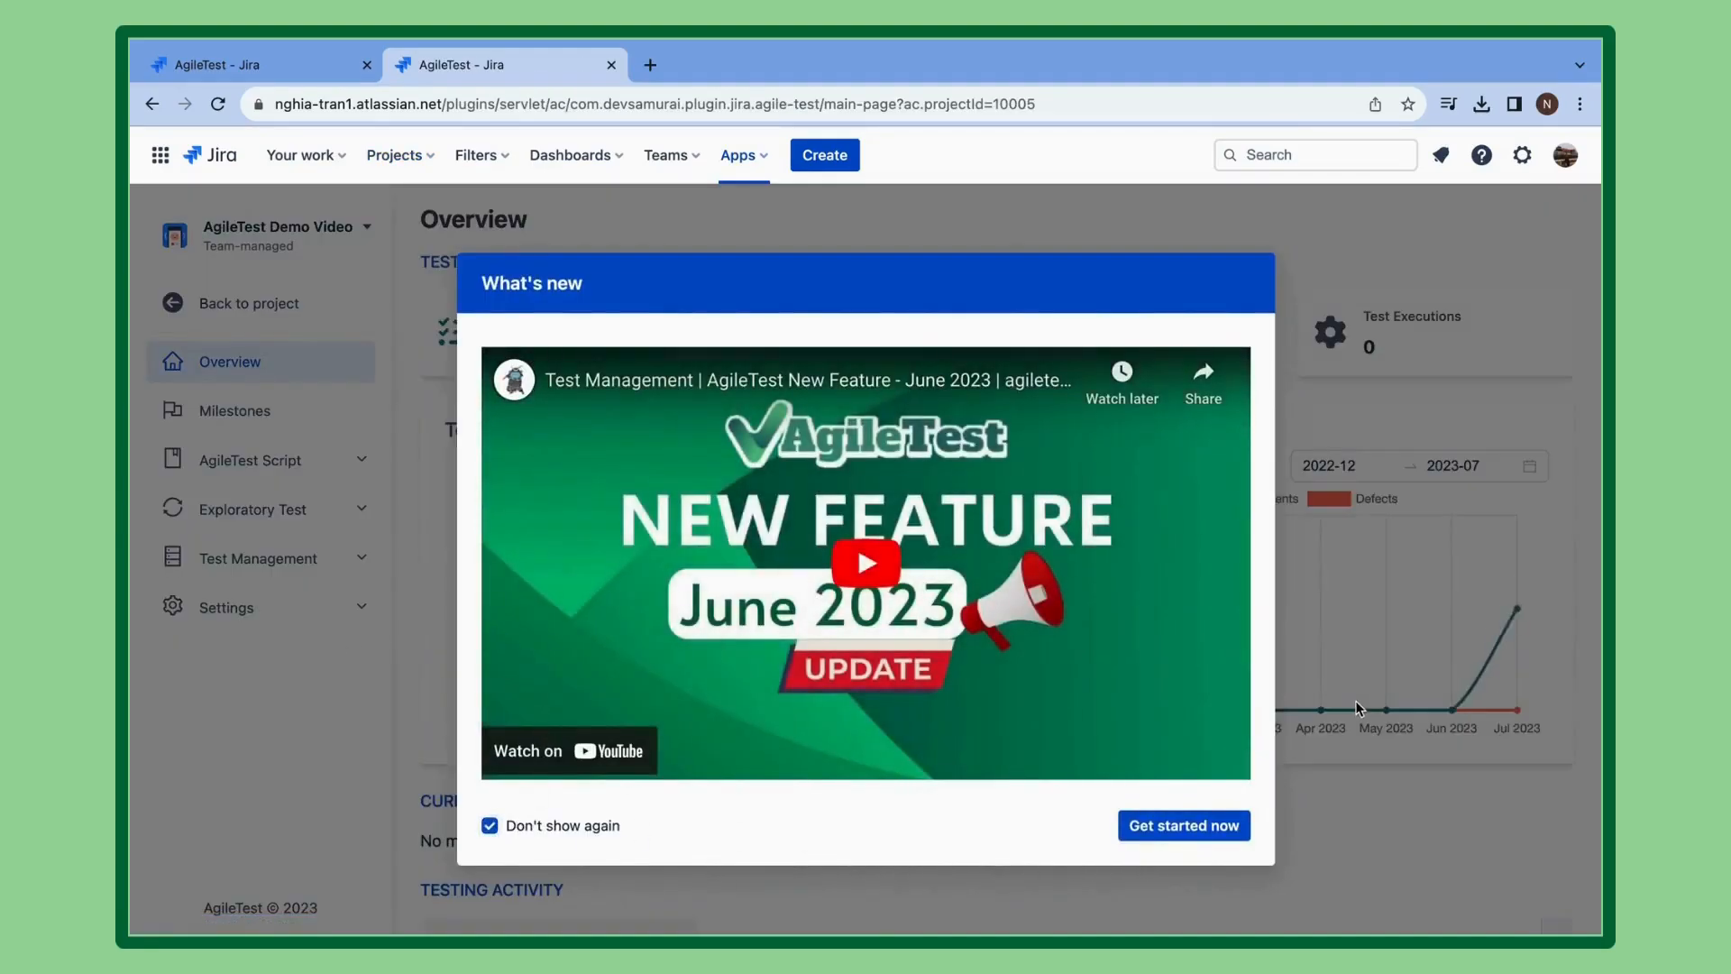
# Start a new AgileTest milestone named Demo Video, keeping Root as its parent.
pyautogui.click(212, 411)
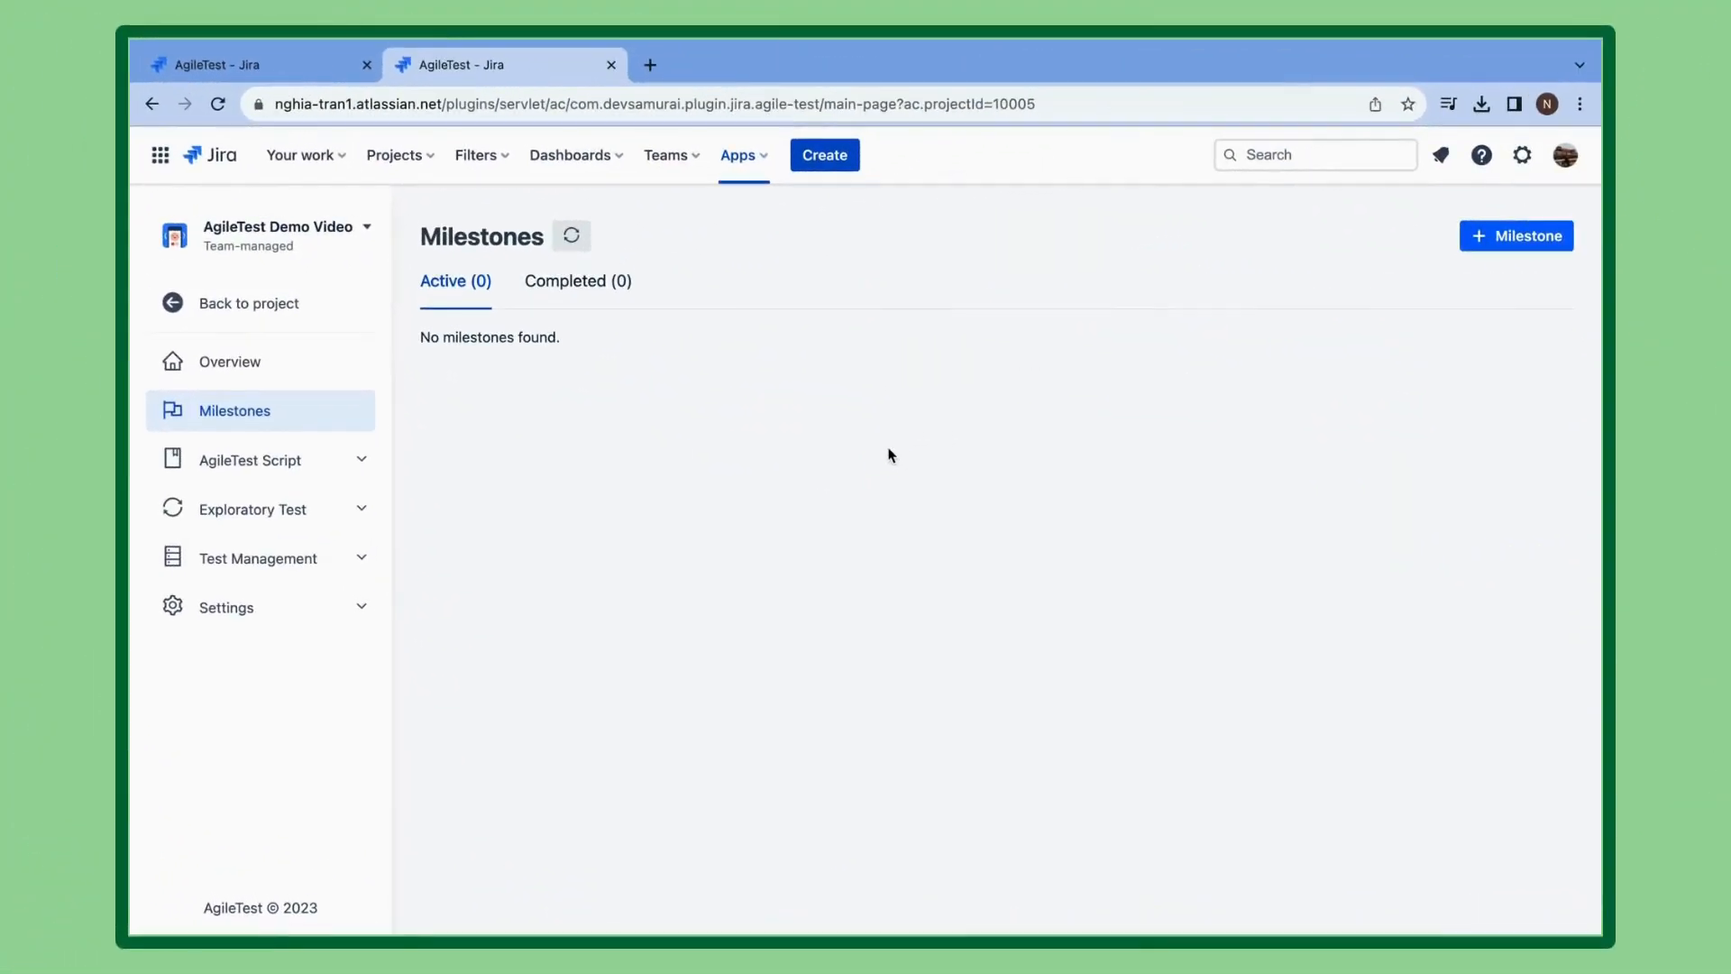
pyautogui.click(1489, 244)
pyautogui.click(696, 375)
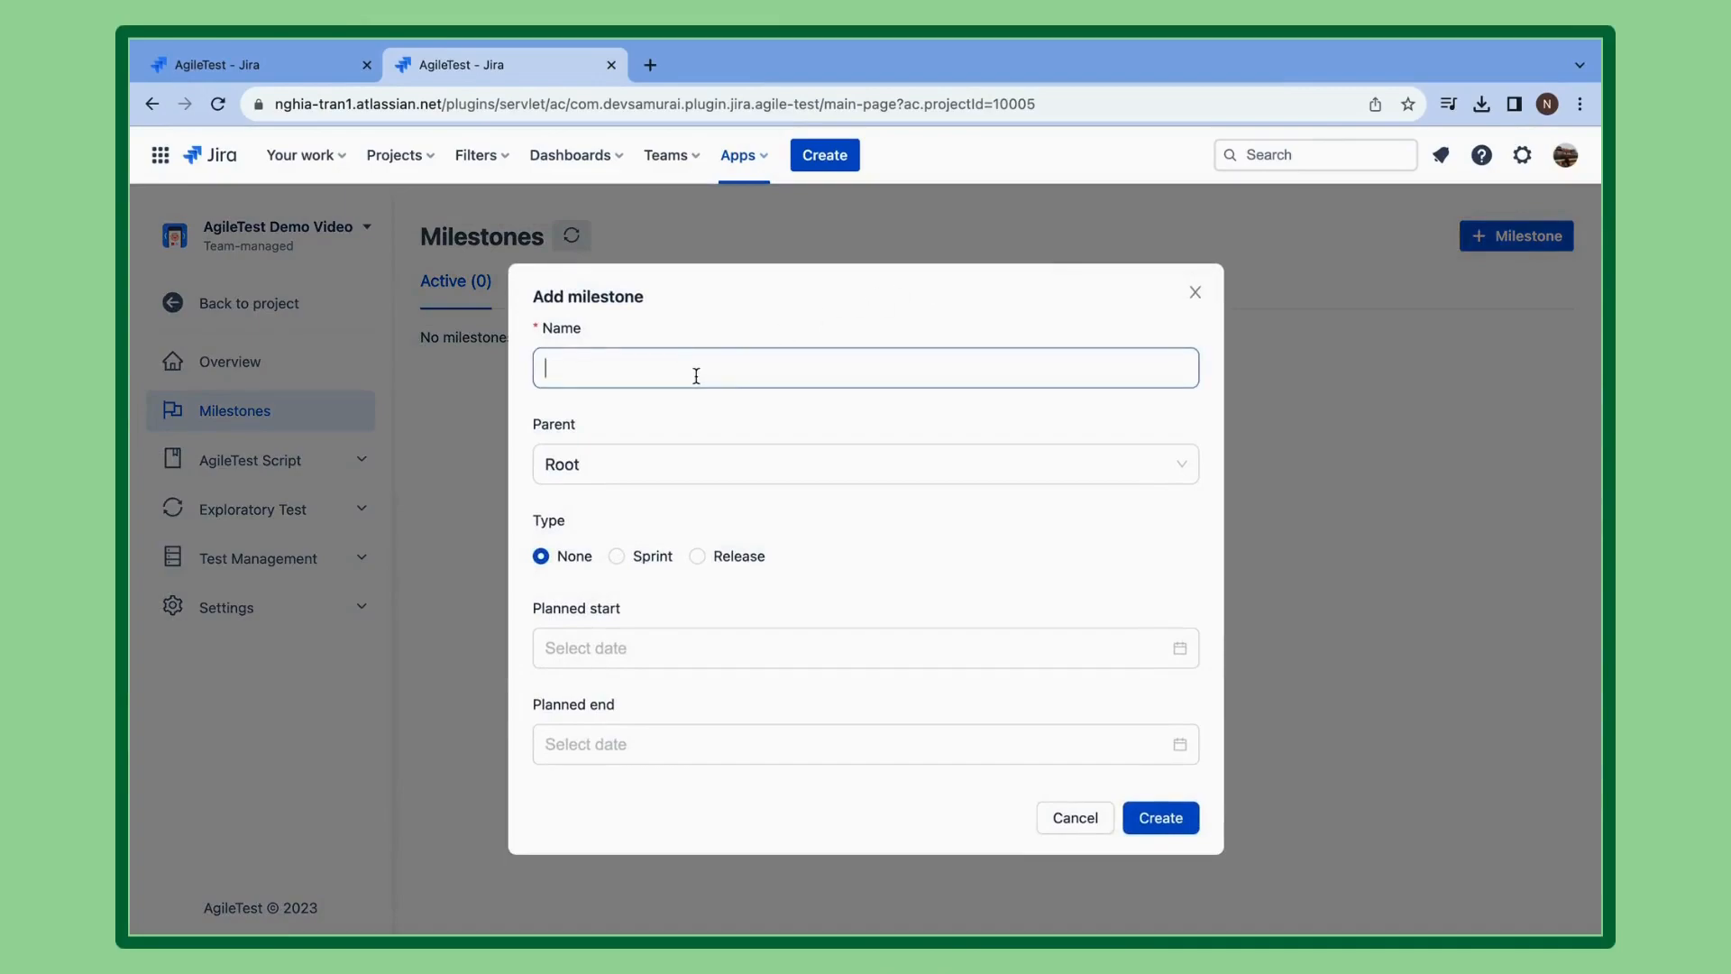
pyautogui.write('Dem')
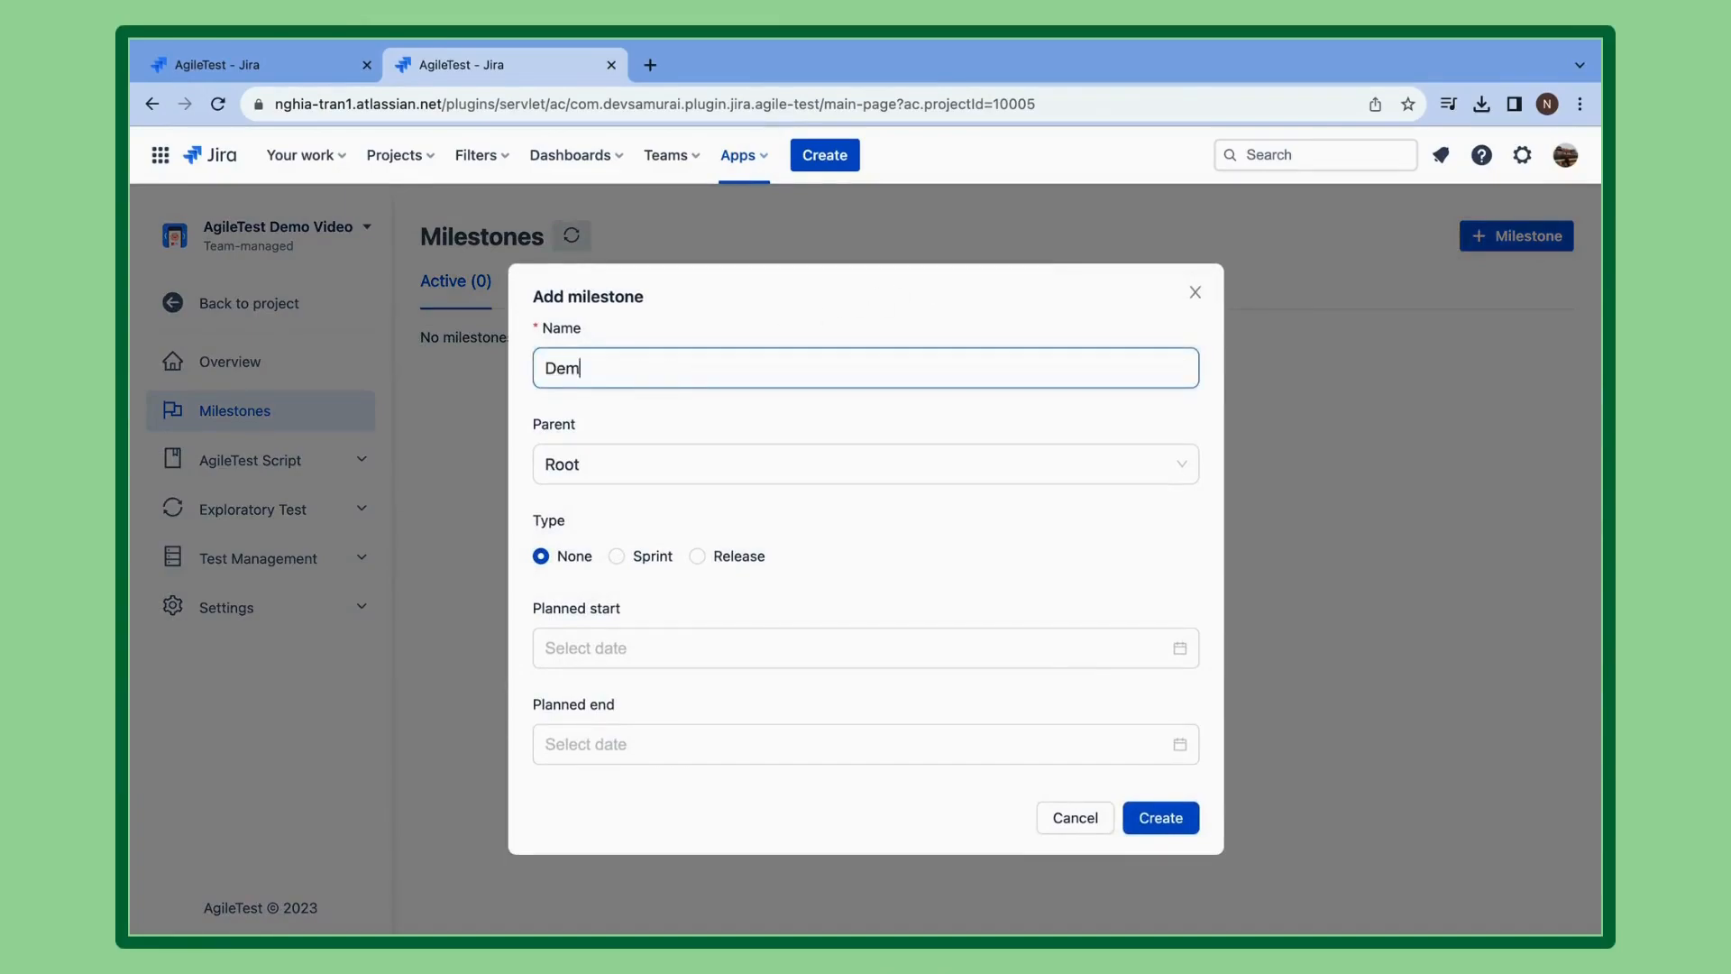
pyautogui.write('o Video')
pyautogui.click(657, 479)
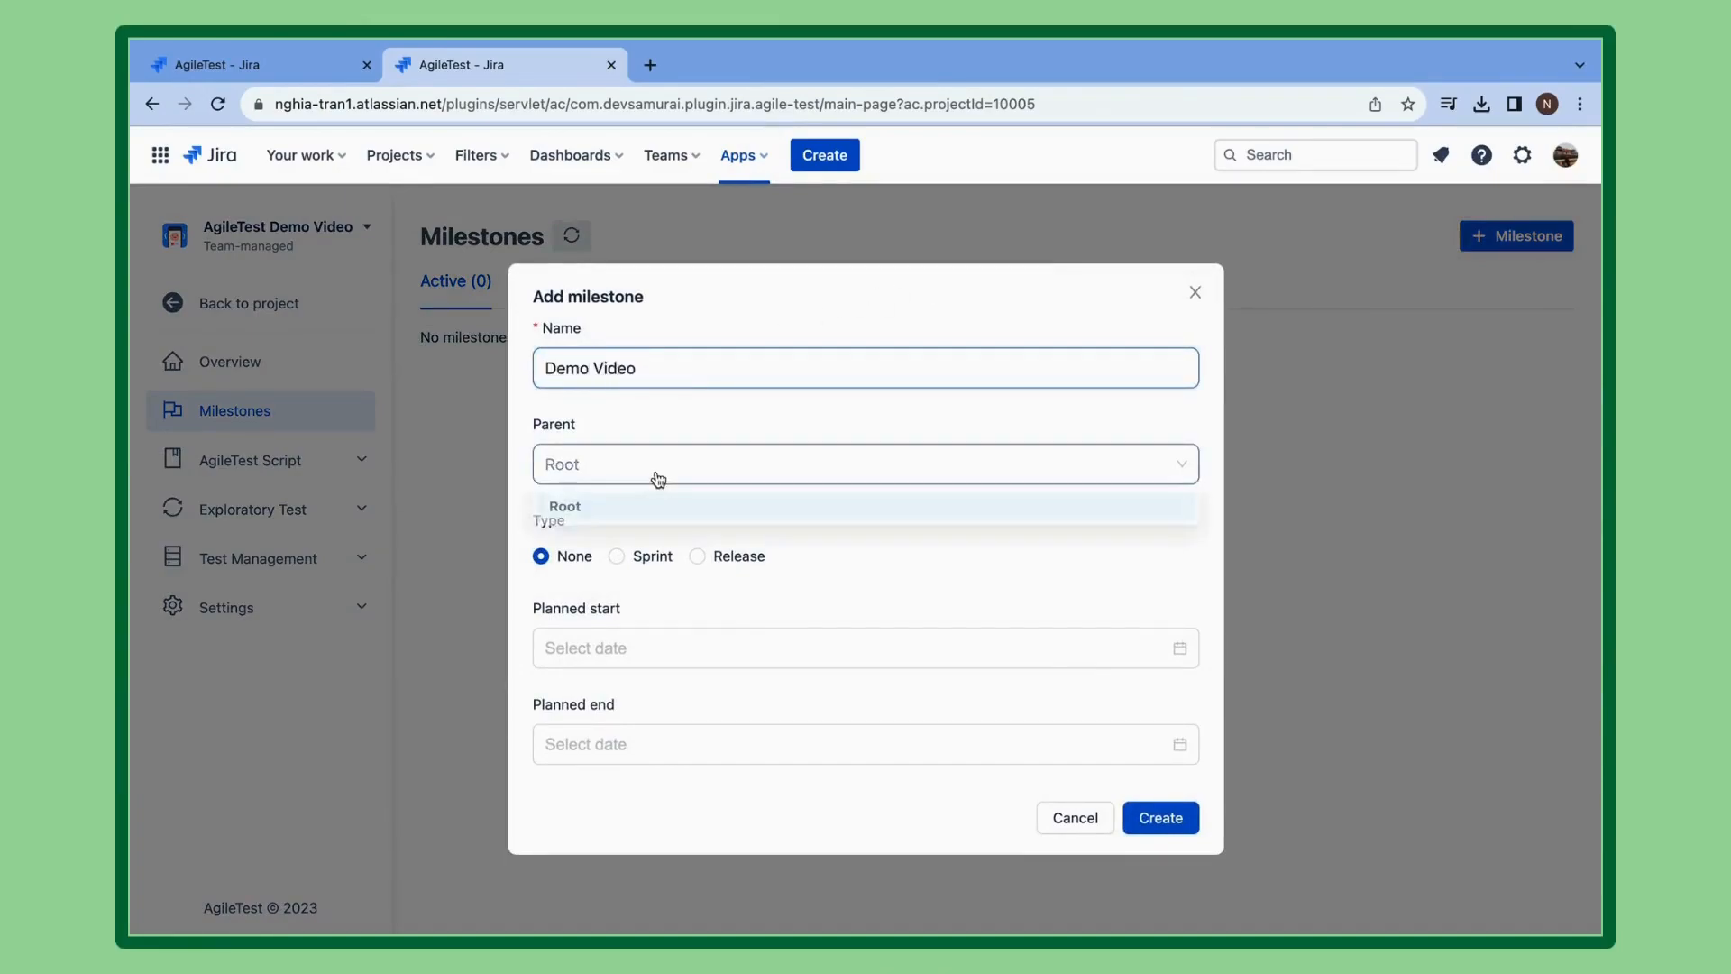
# Set the planned start to 2023-07-25 and the planned end to 2023-07-27, and create the Demo Video milestone.
pyautogui.click(590, 643)
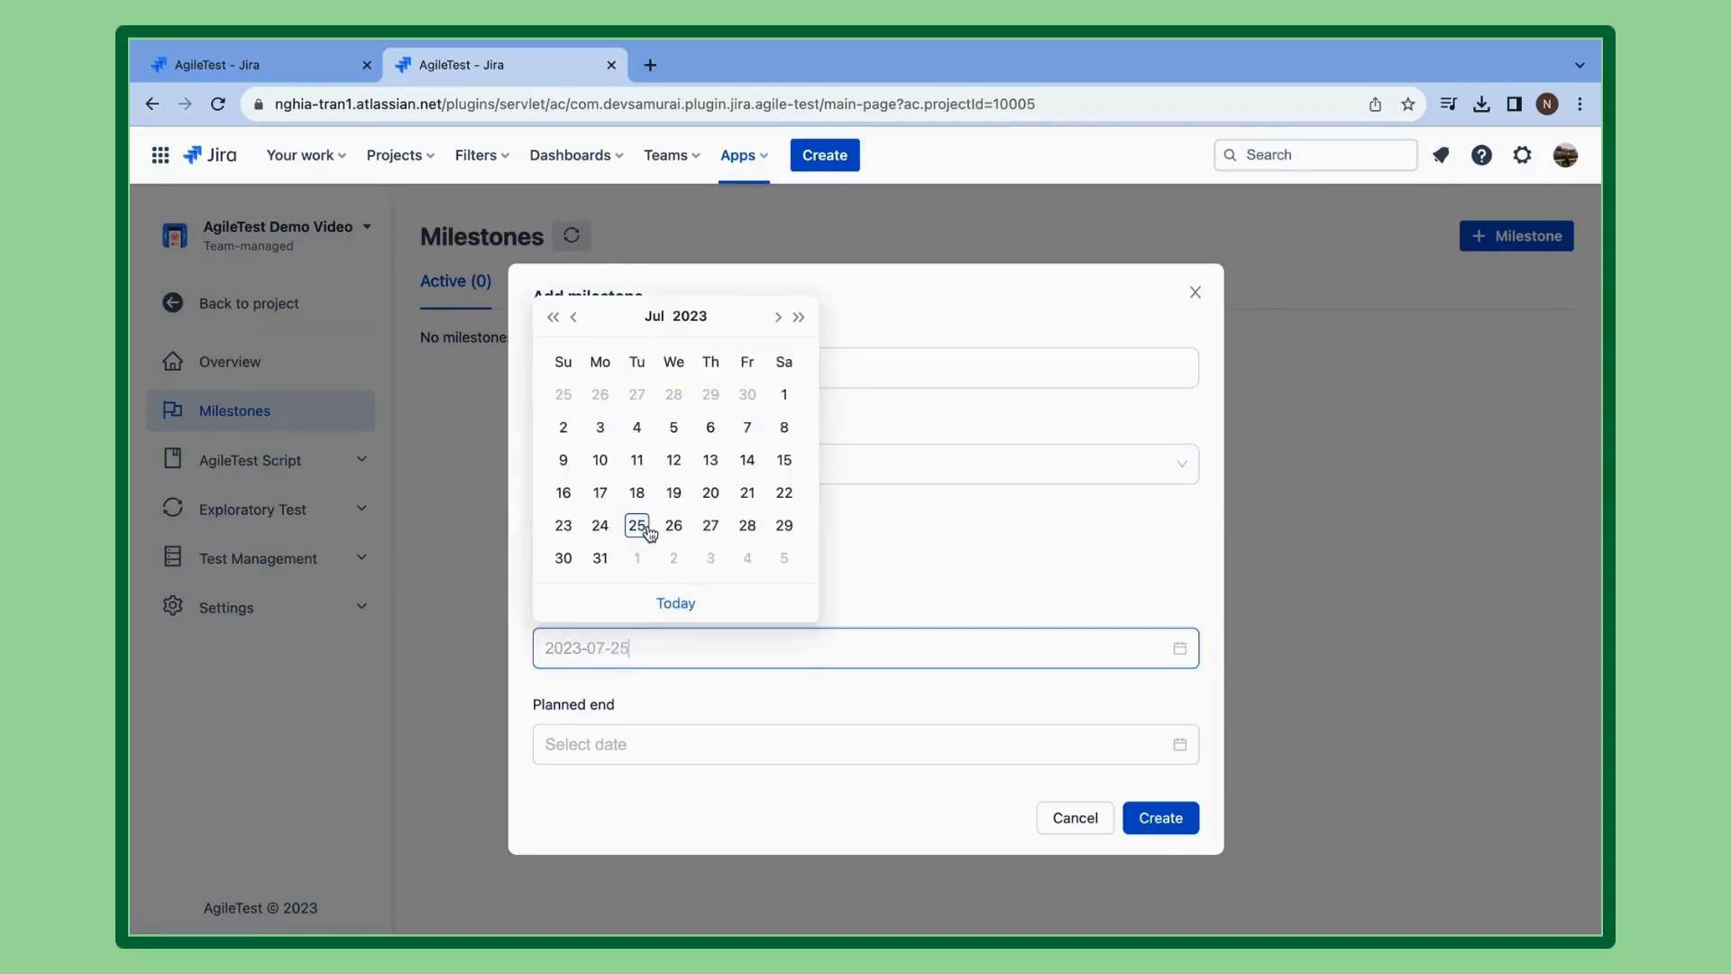
pyautogui.click(638, 530)
pyautogui.click(554, 742)
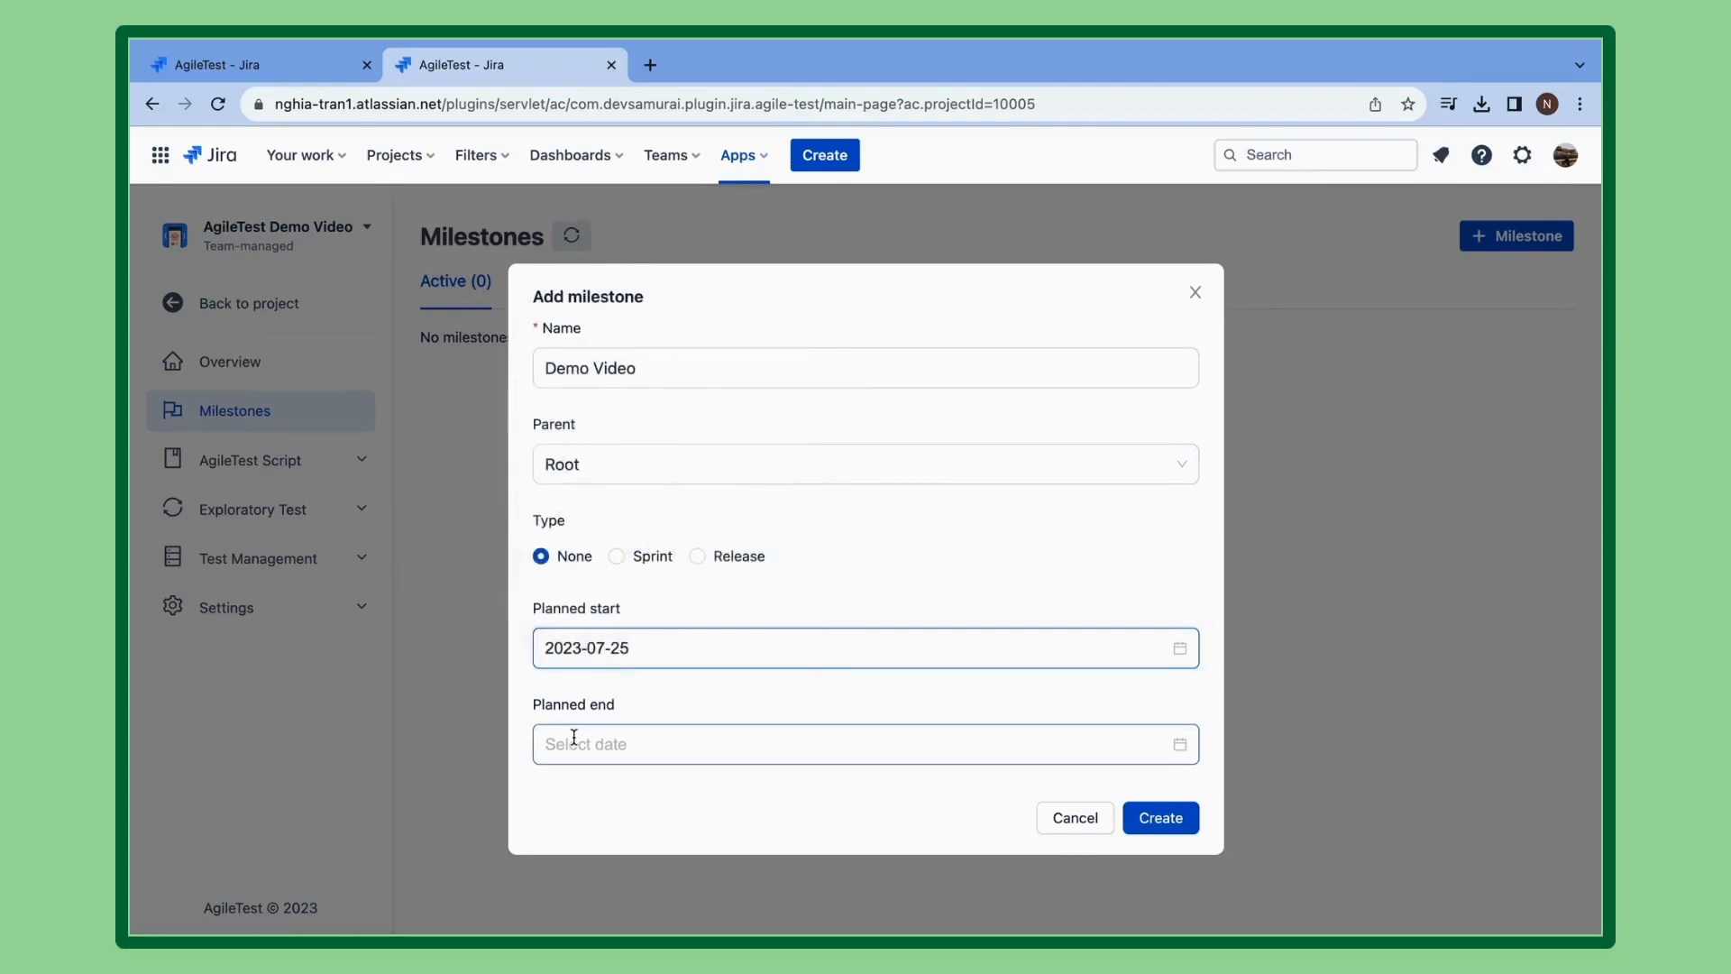
pyautogui.click(708, 625)
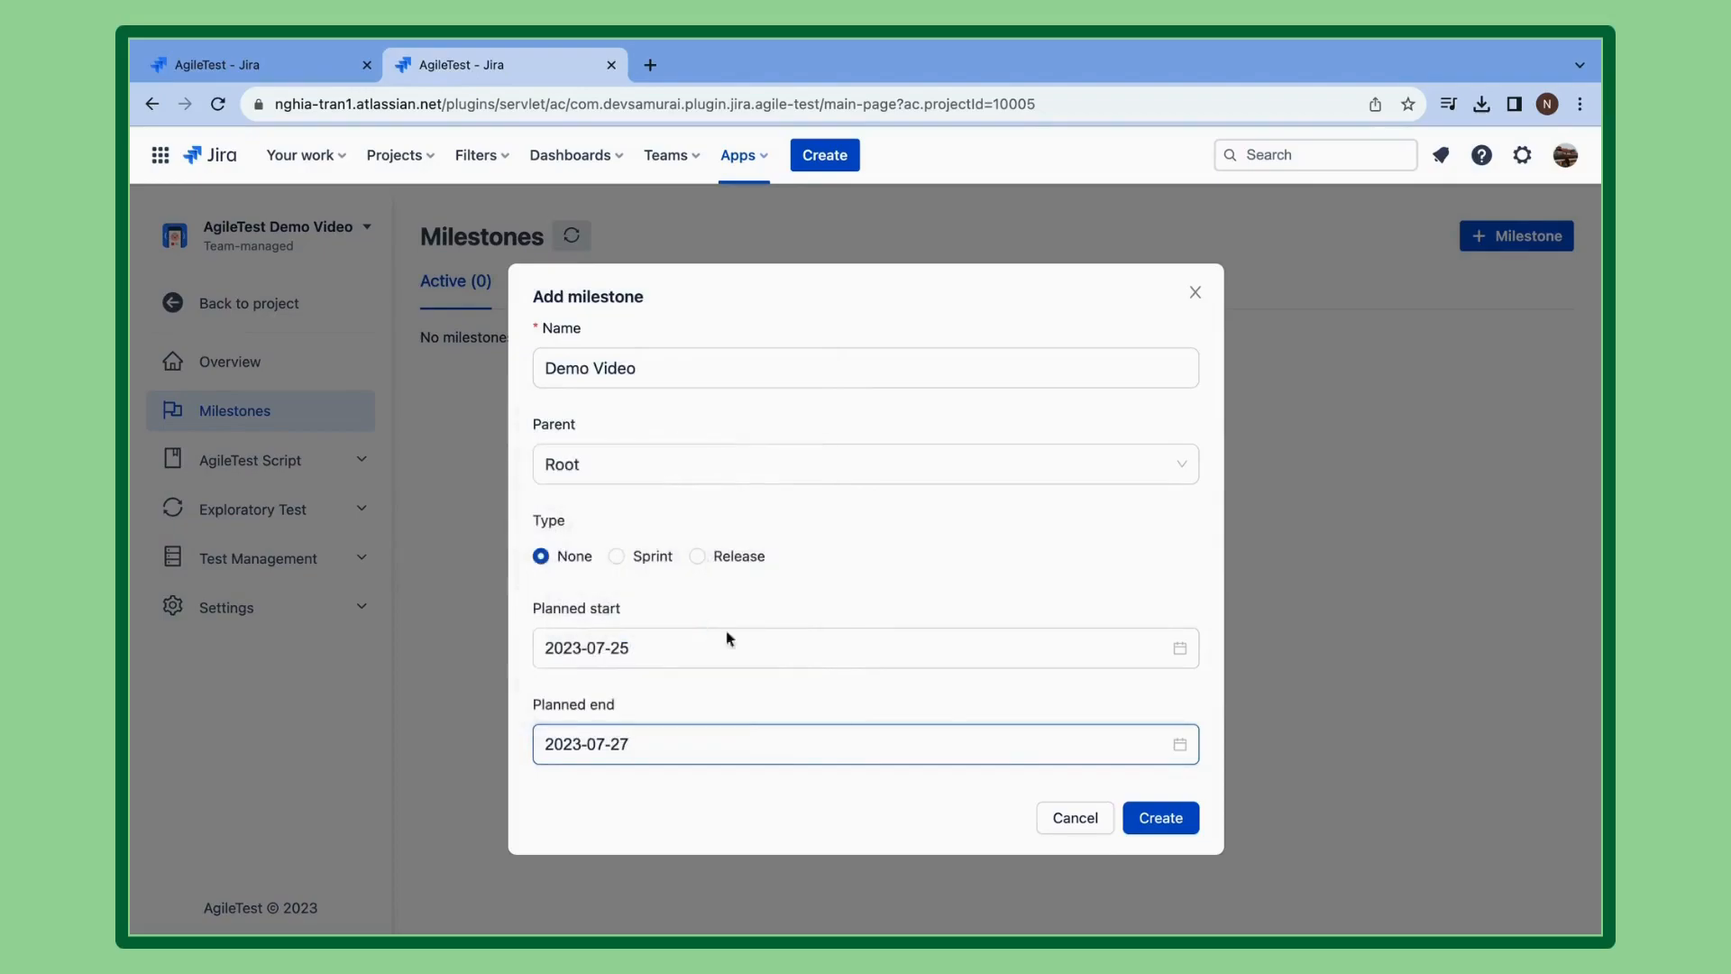
pyautogui.click(1158, 839)
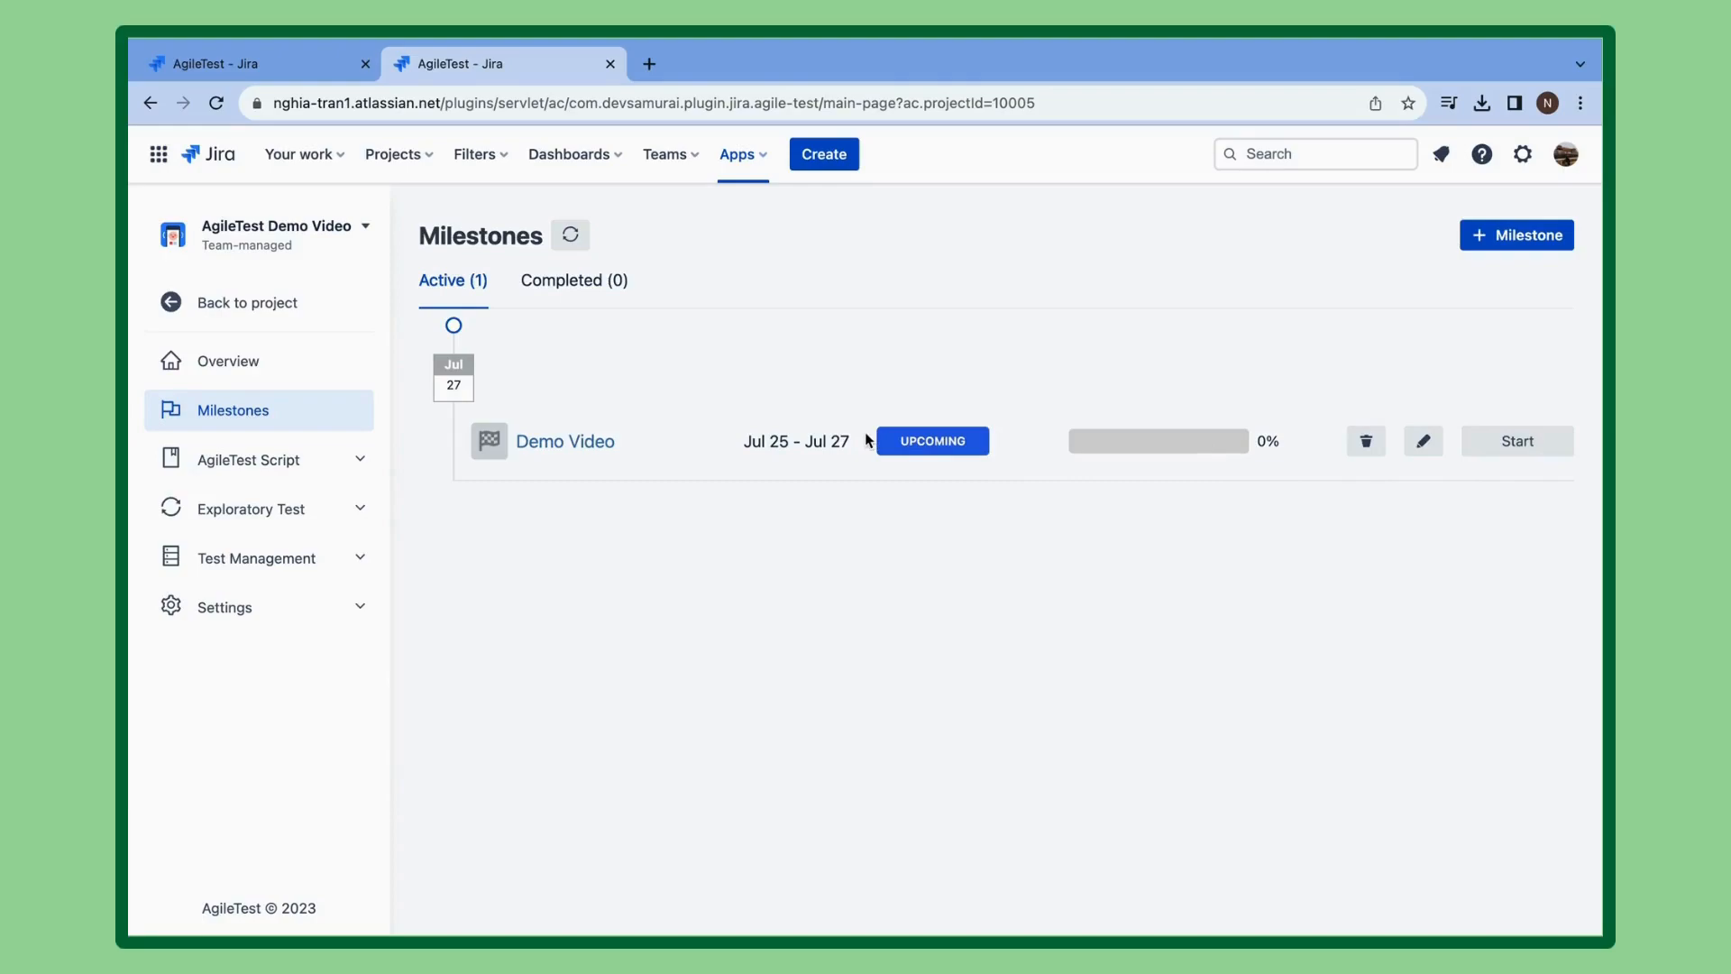
# View the progress details of the Demo Video milestone and start the milestone.
pyautogui.click(1125, 448)
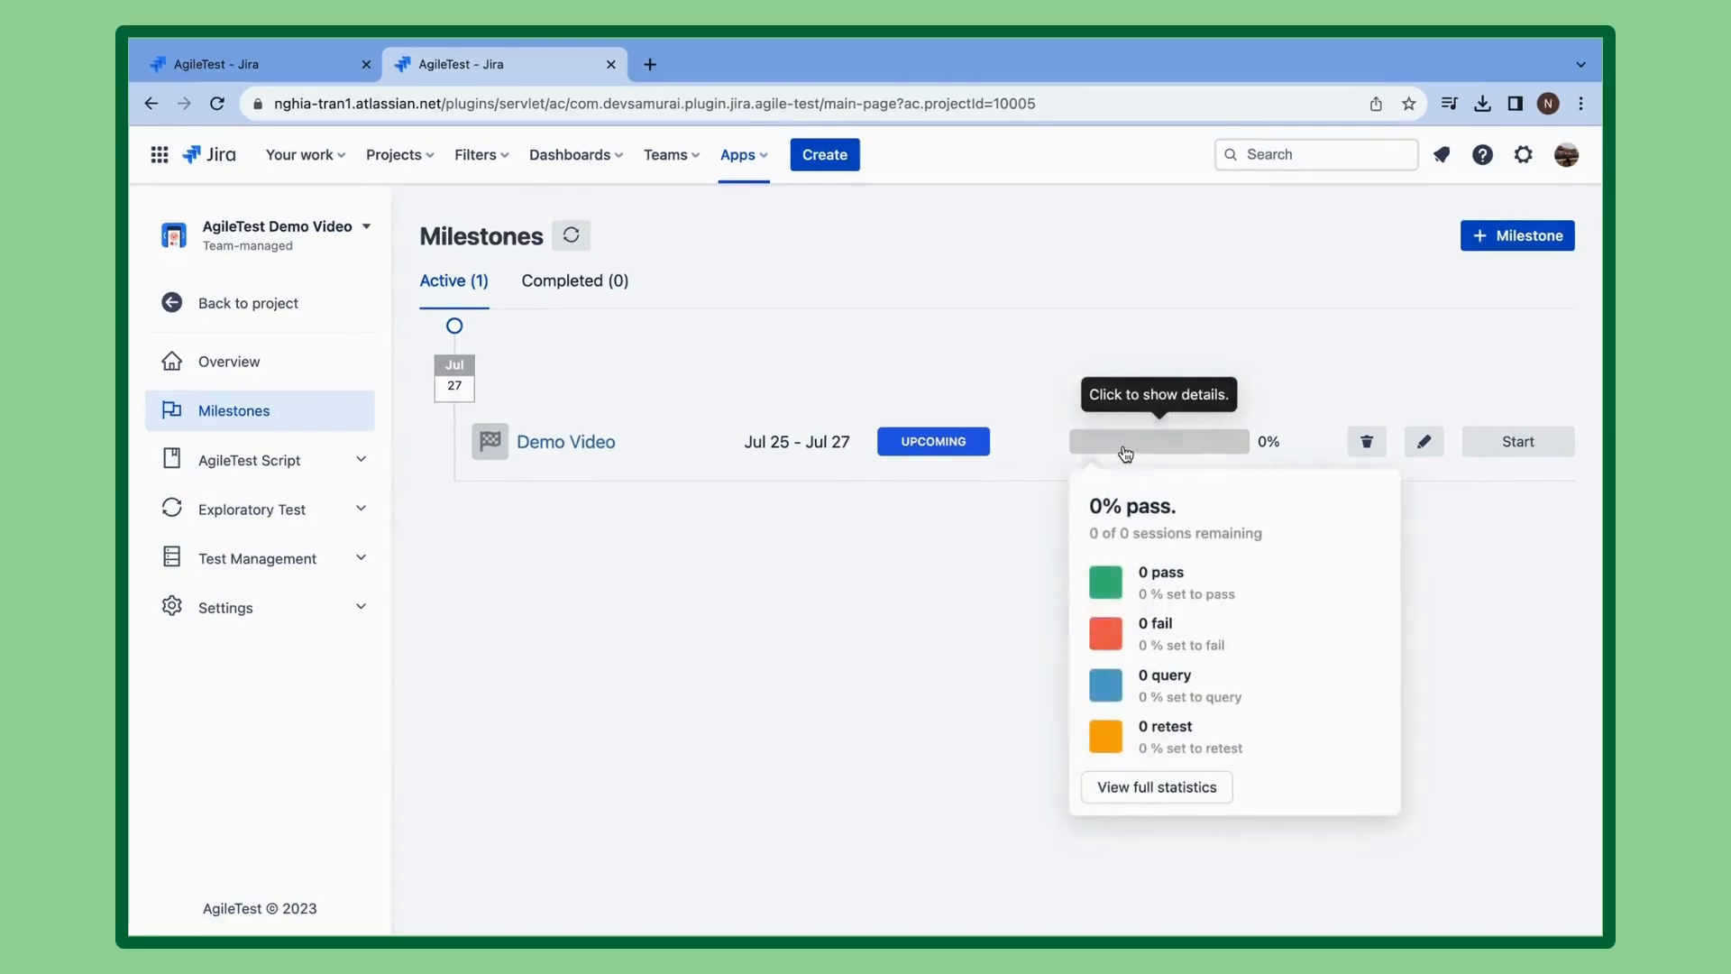
pyautogui.click(1420, 444)
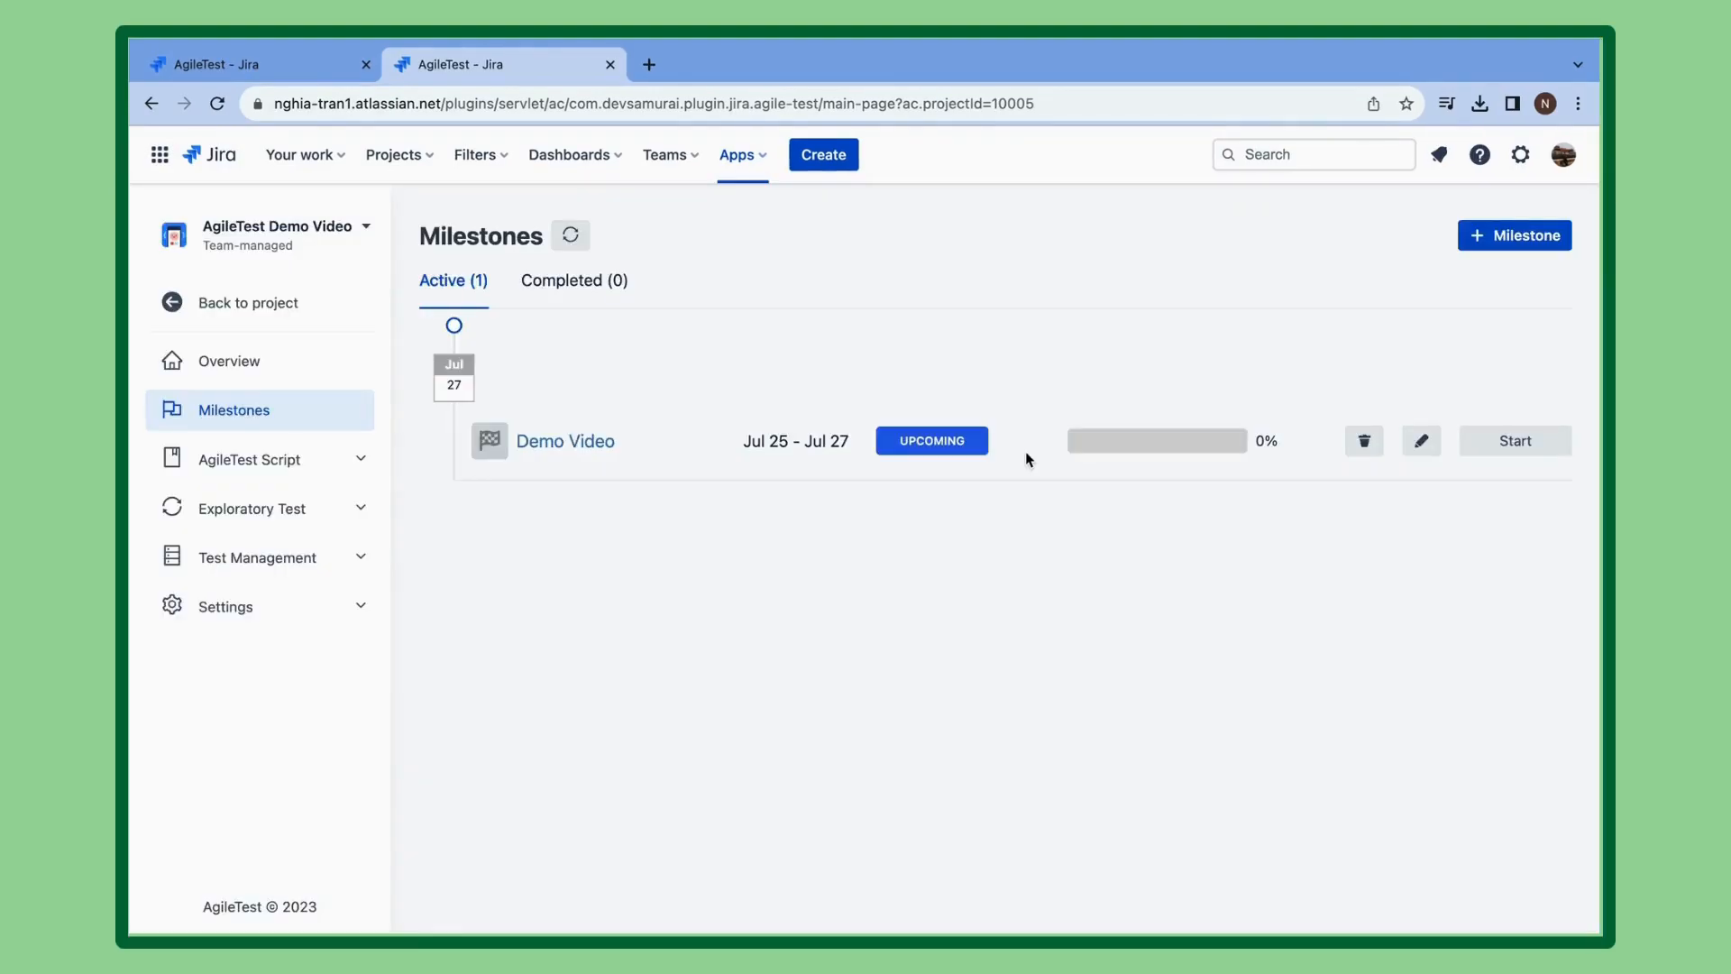
pyautogui.click(1494, 447)
pyautogui.click(1067, 605)
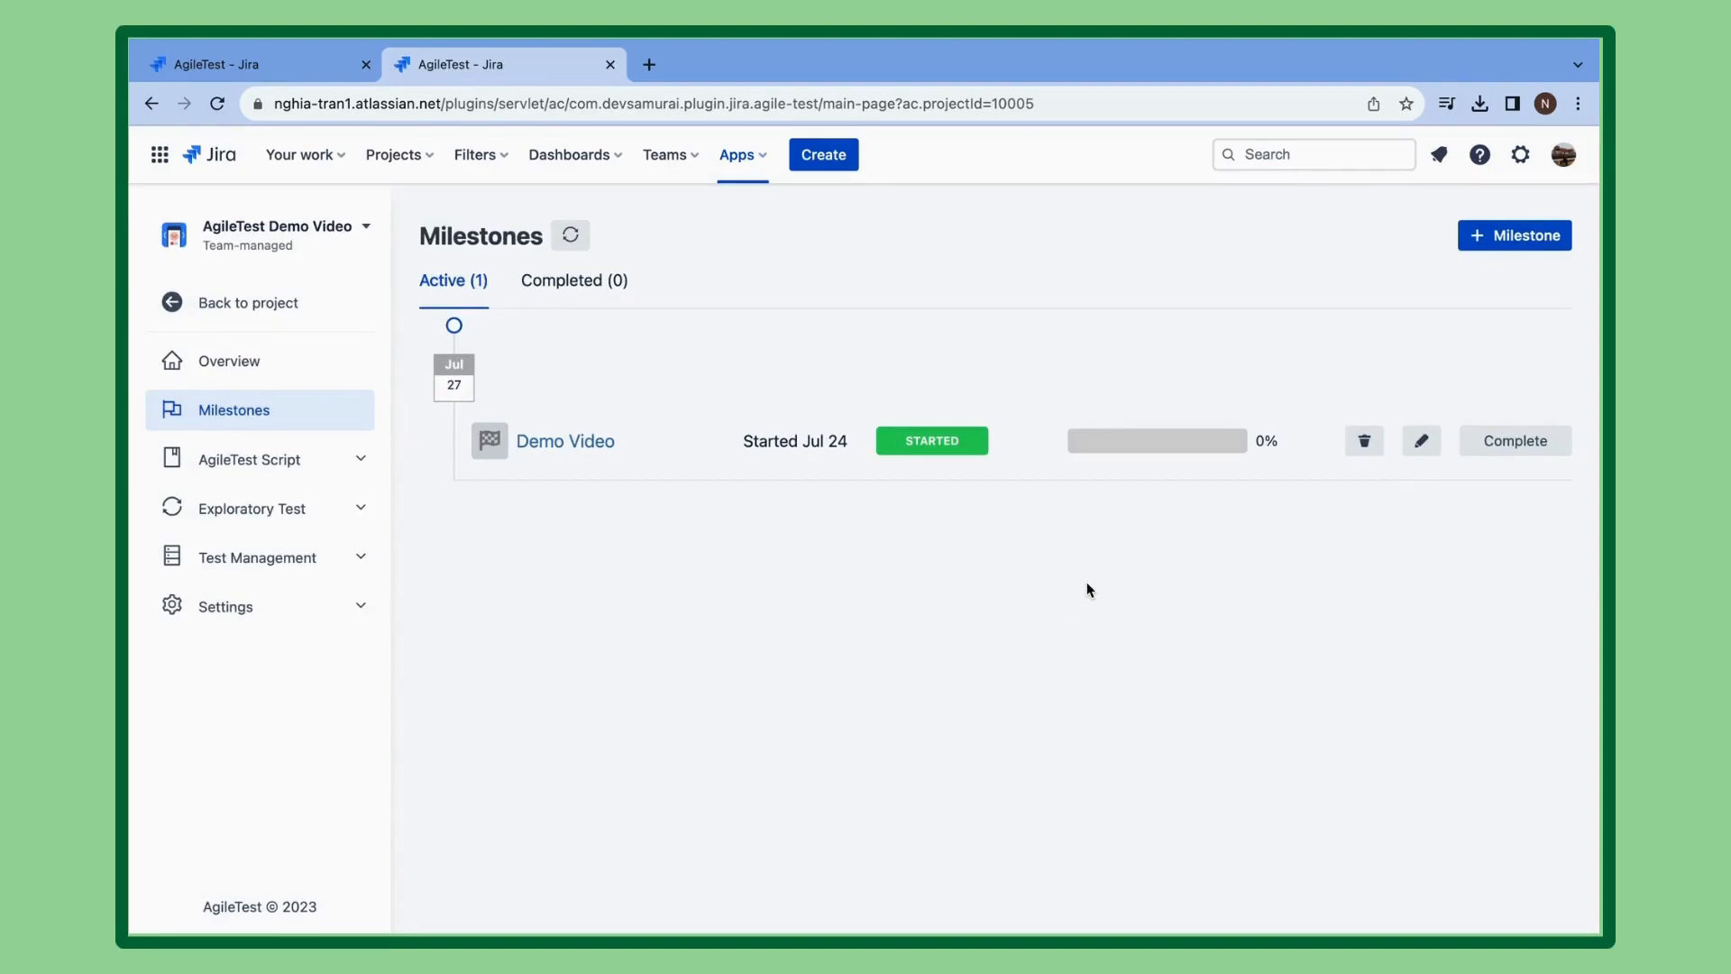
# Start a new milestone named Demo Video 1.1 with Demo Video as its parent.
pyautogui.click(1515, 236)
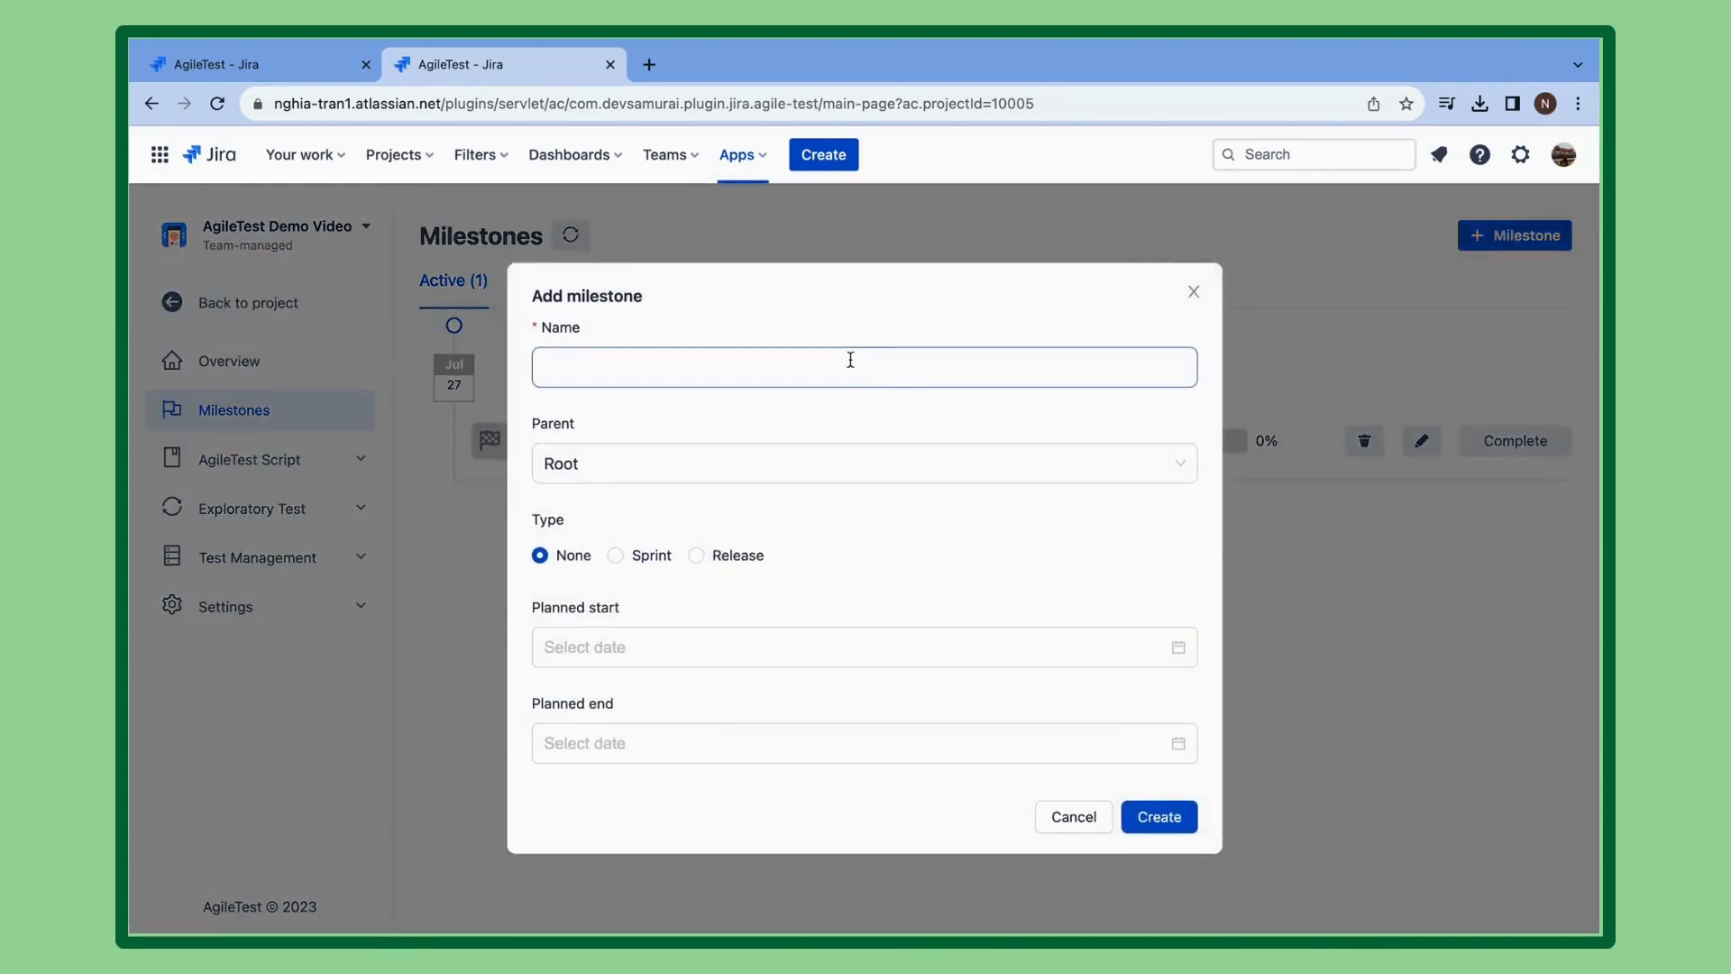
pyautogui.write('D')
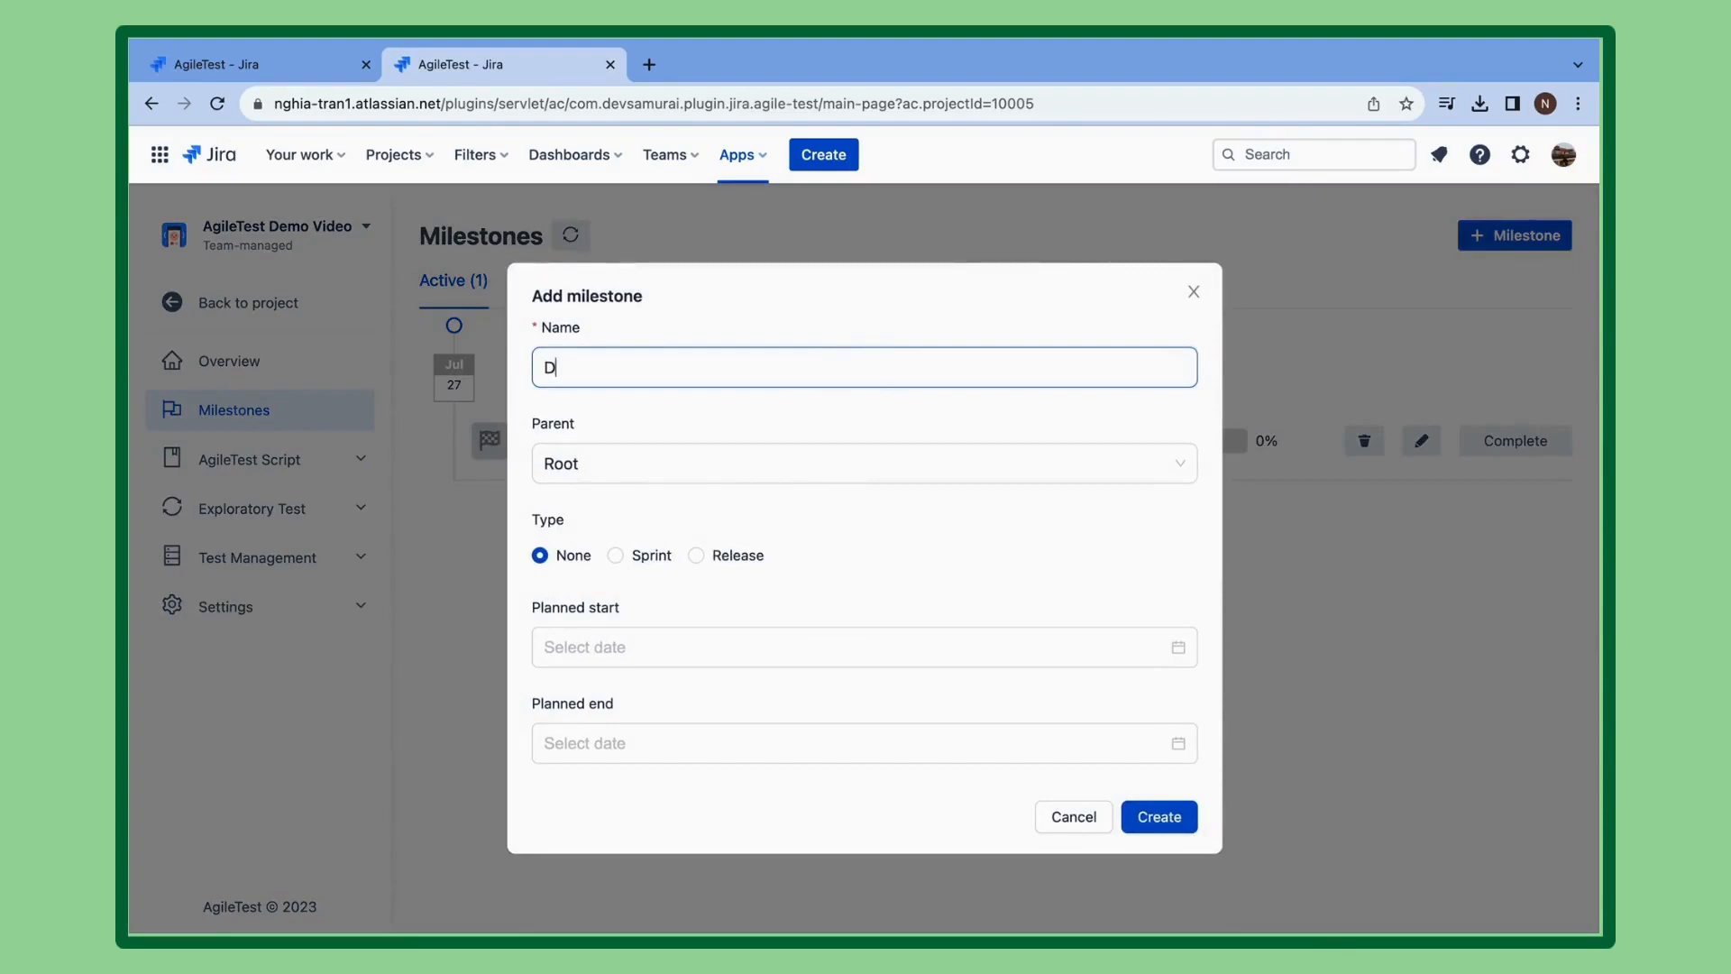
pyautogui.write('emo Video 1.1')
pyautogui.click(809, 475)
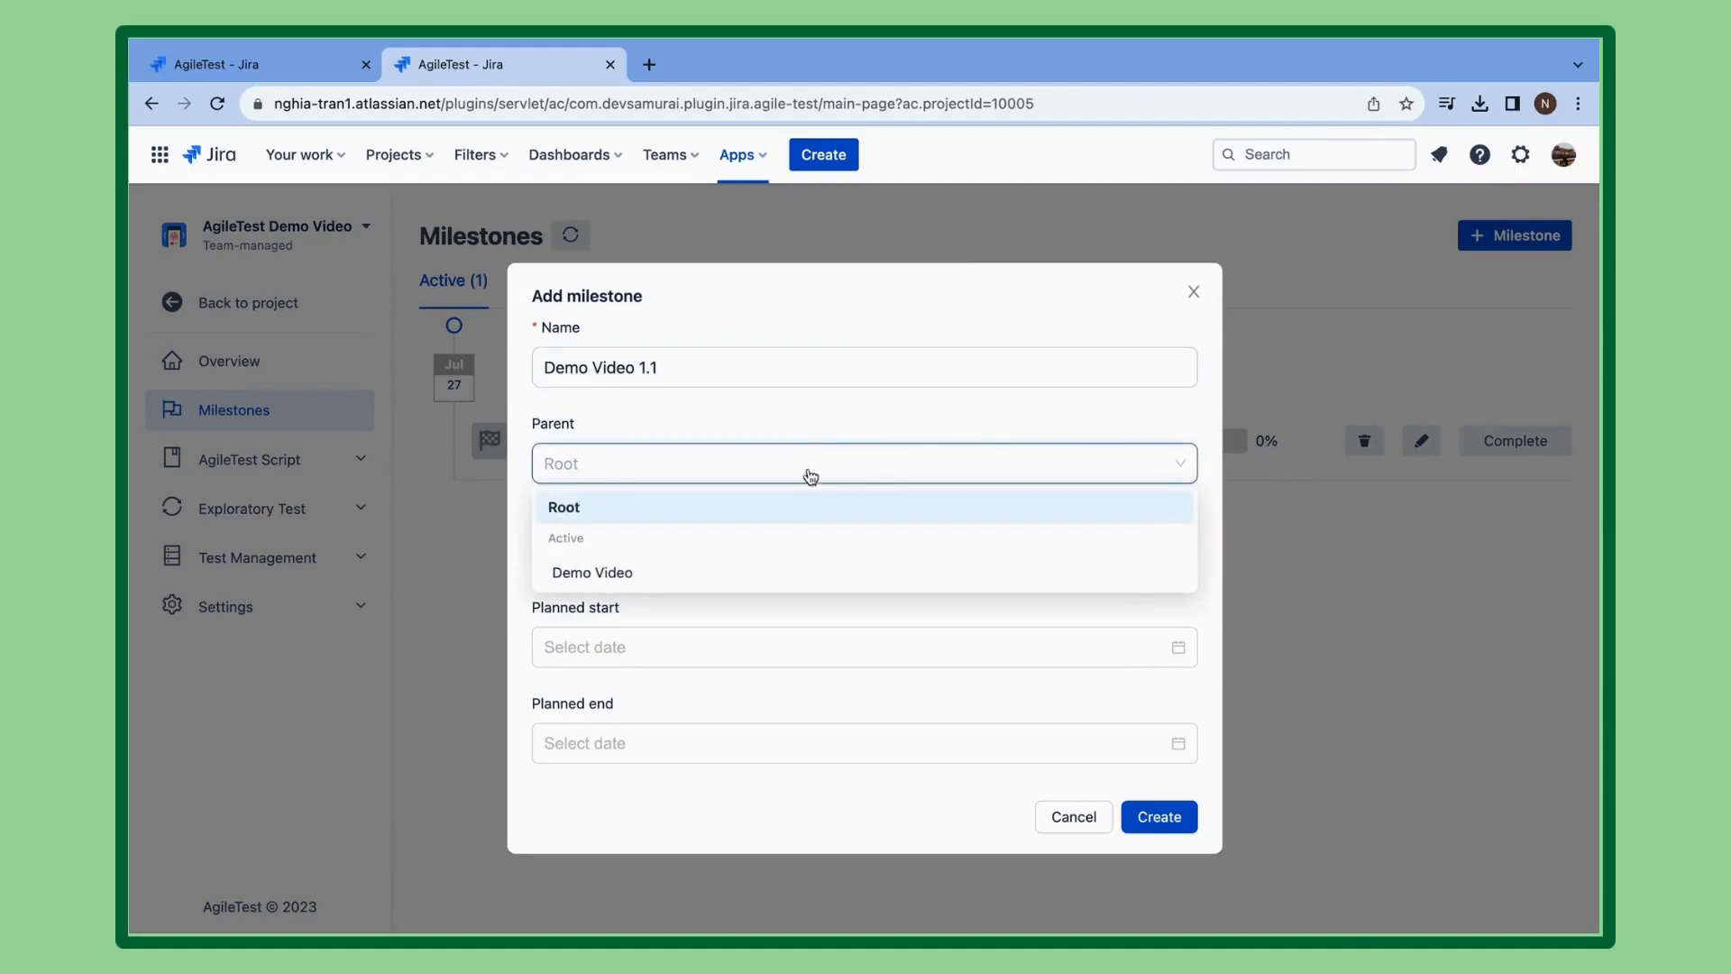
pyautogui.click(671, 577)
# Set the planned start to July 26, 2023, pick a planned end date, and create the Demo Video 1.1 milestone.
pyautogui.click(734, 631)
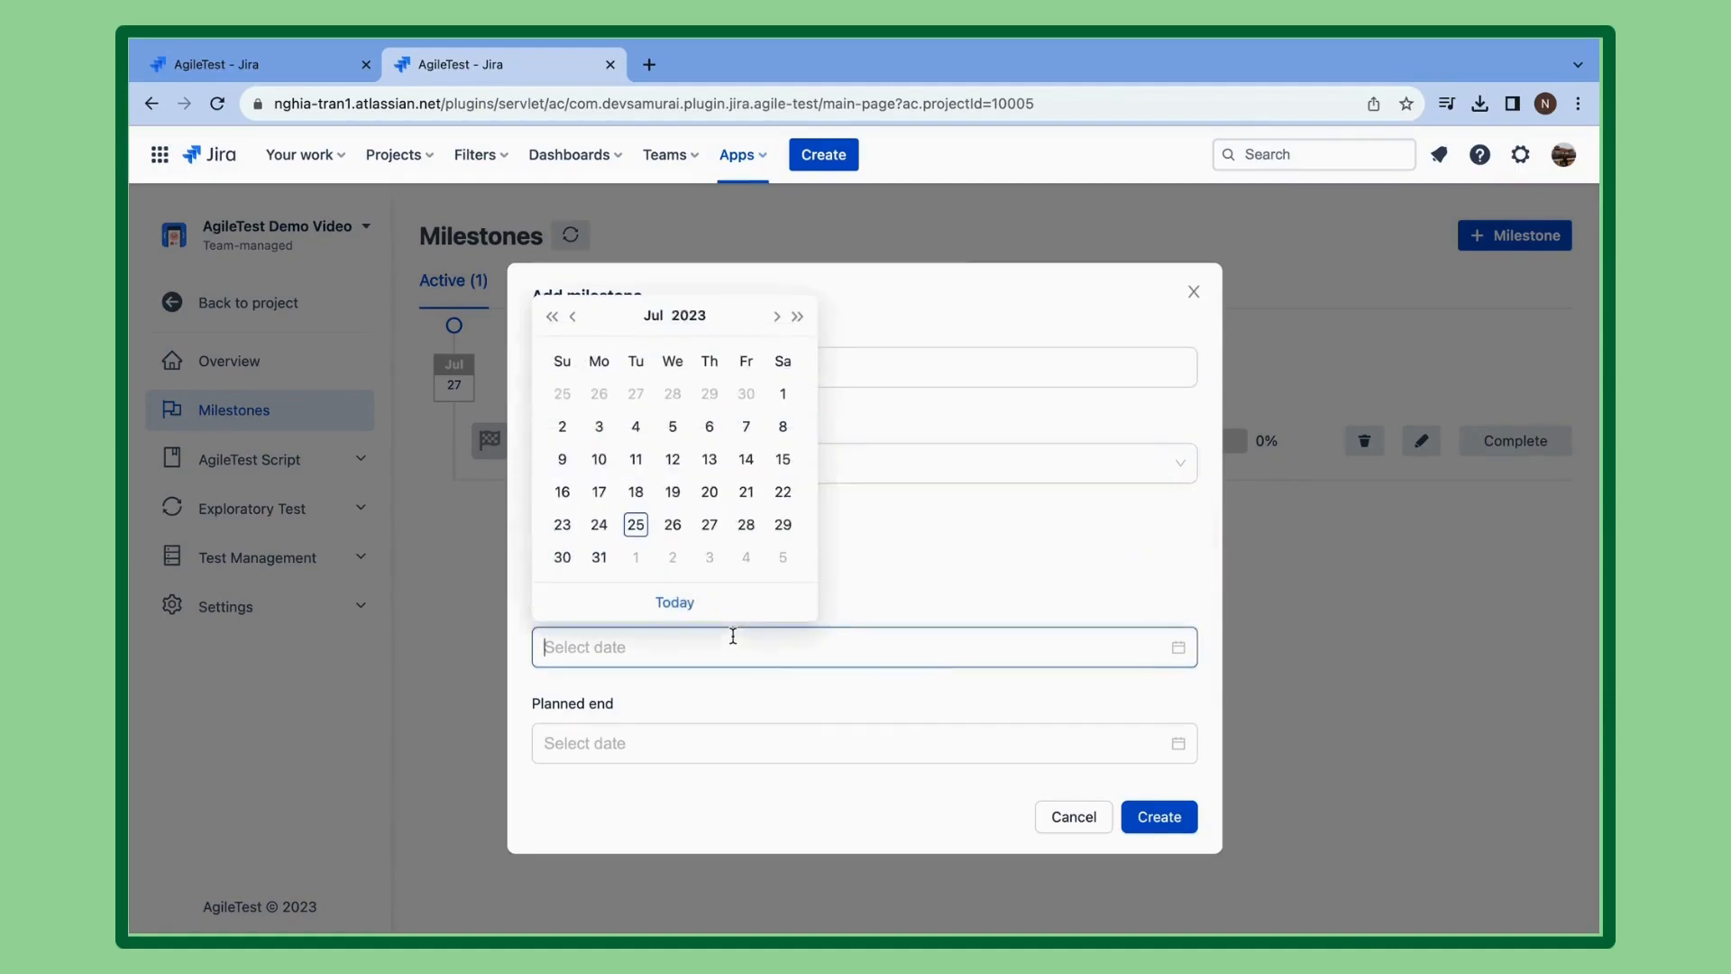
pyautogui.click(672, 524)
pyautogui.click(765, 745)
pyautogui.click(782, 623)
pyautogui.click(1175, 818)
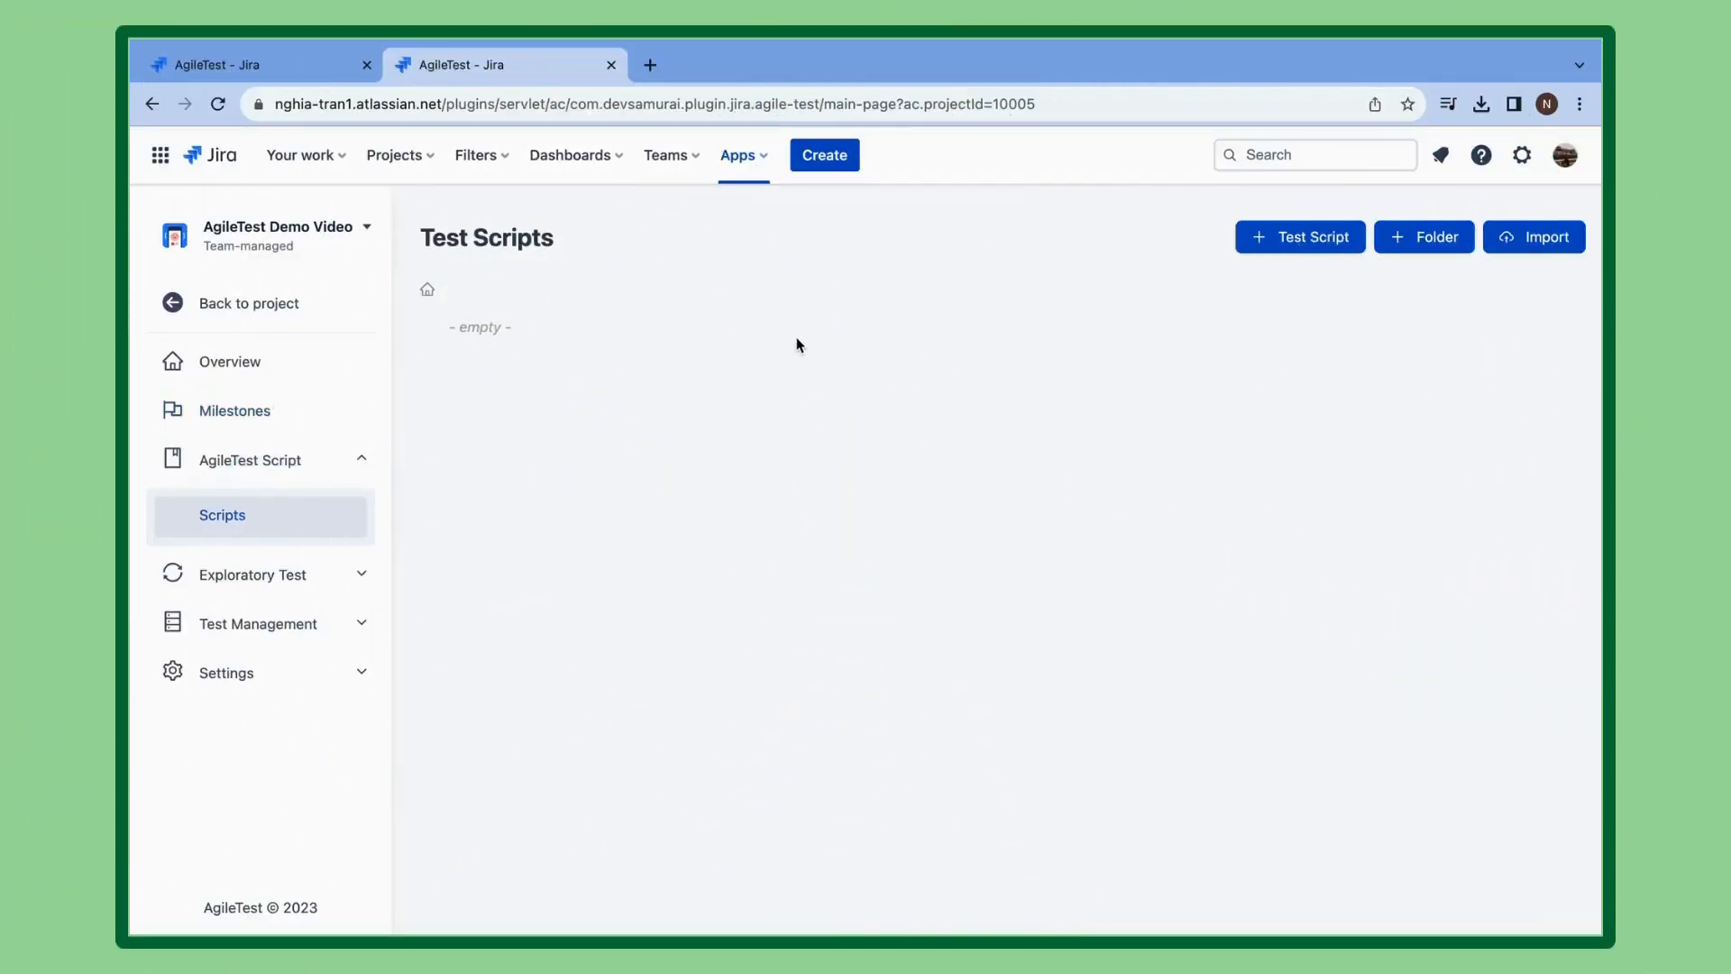
# Create two new test scripts in the project's Test Scripts list.
pyautogui.click(1343, 249)
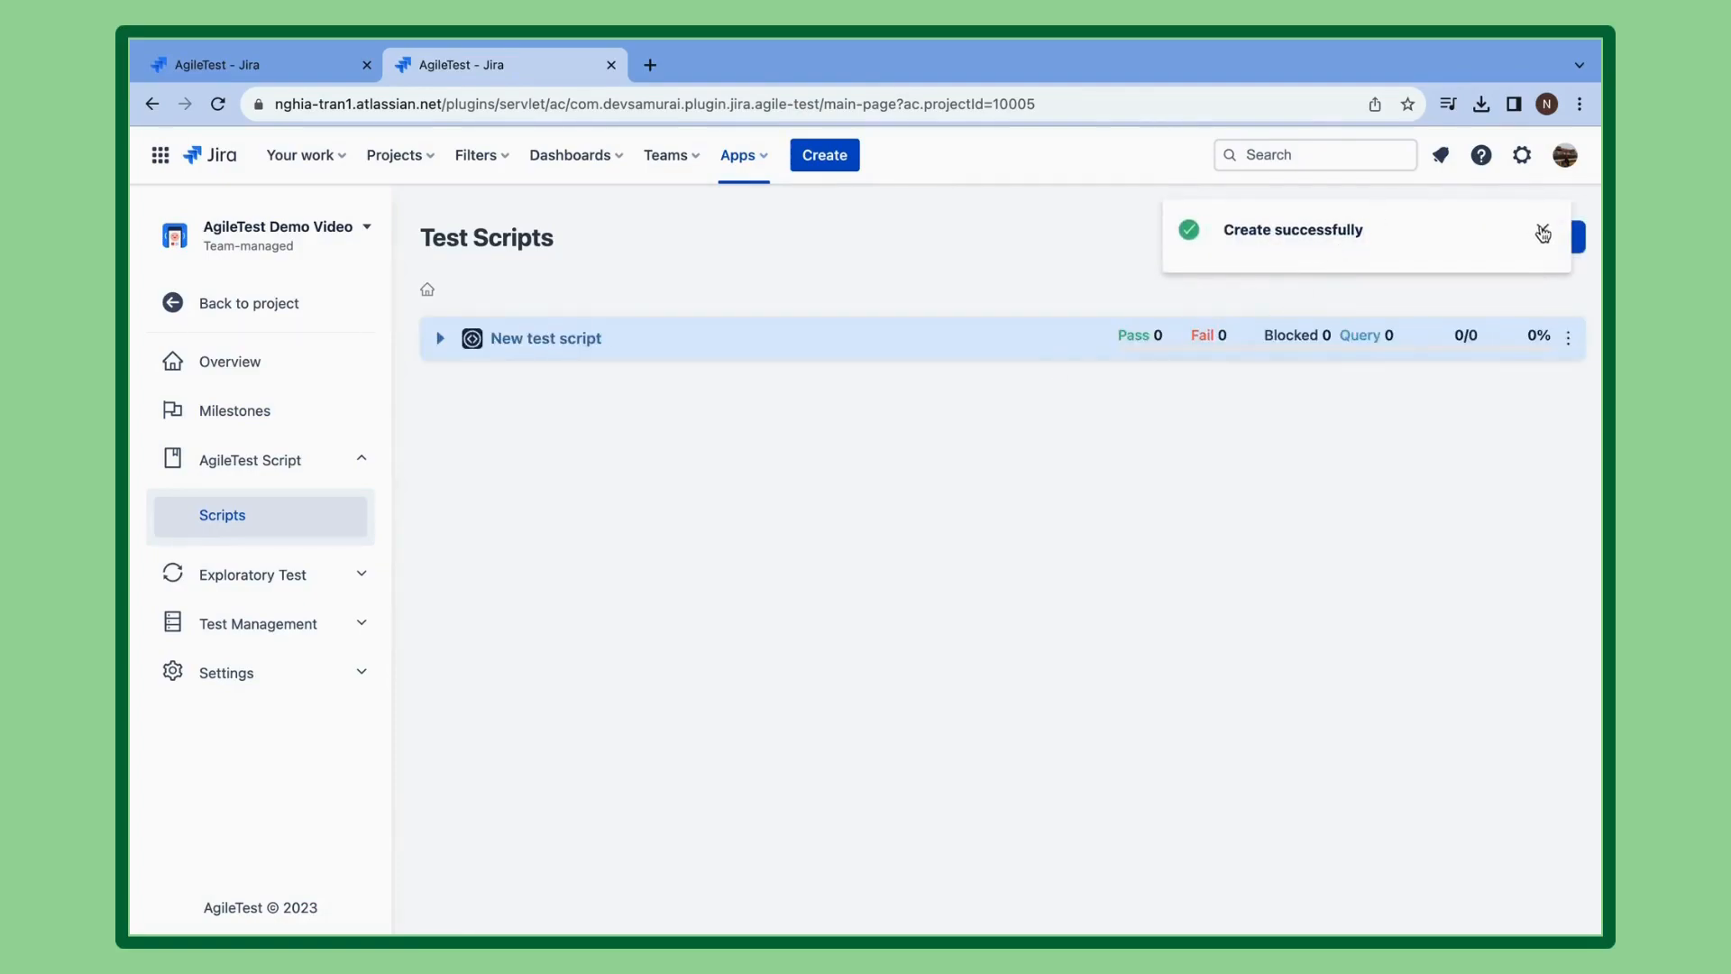
pyautogui.click(1540, 229)
pyautogui.click(1301, 237)
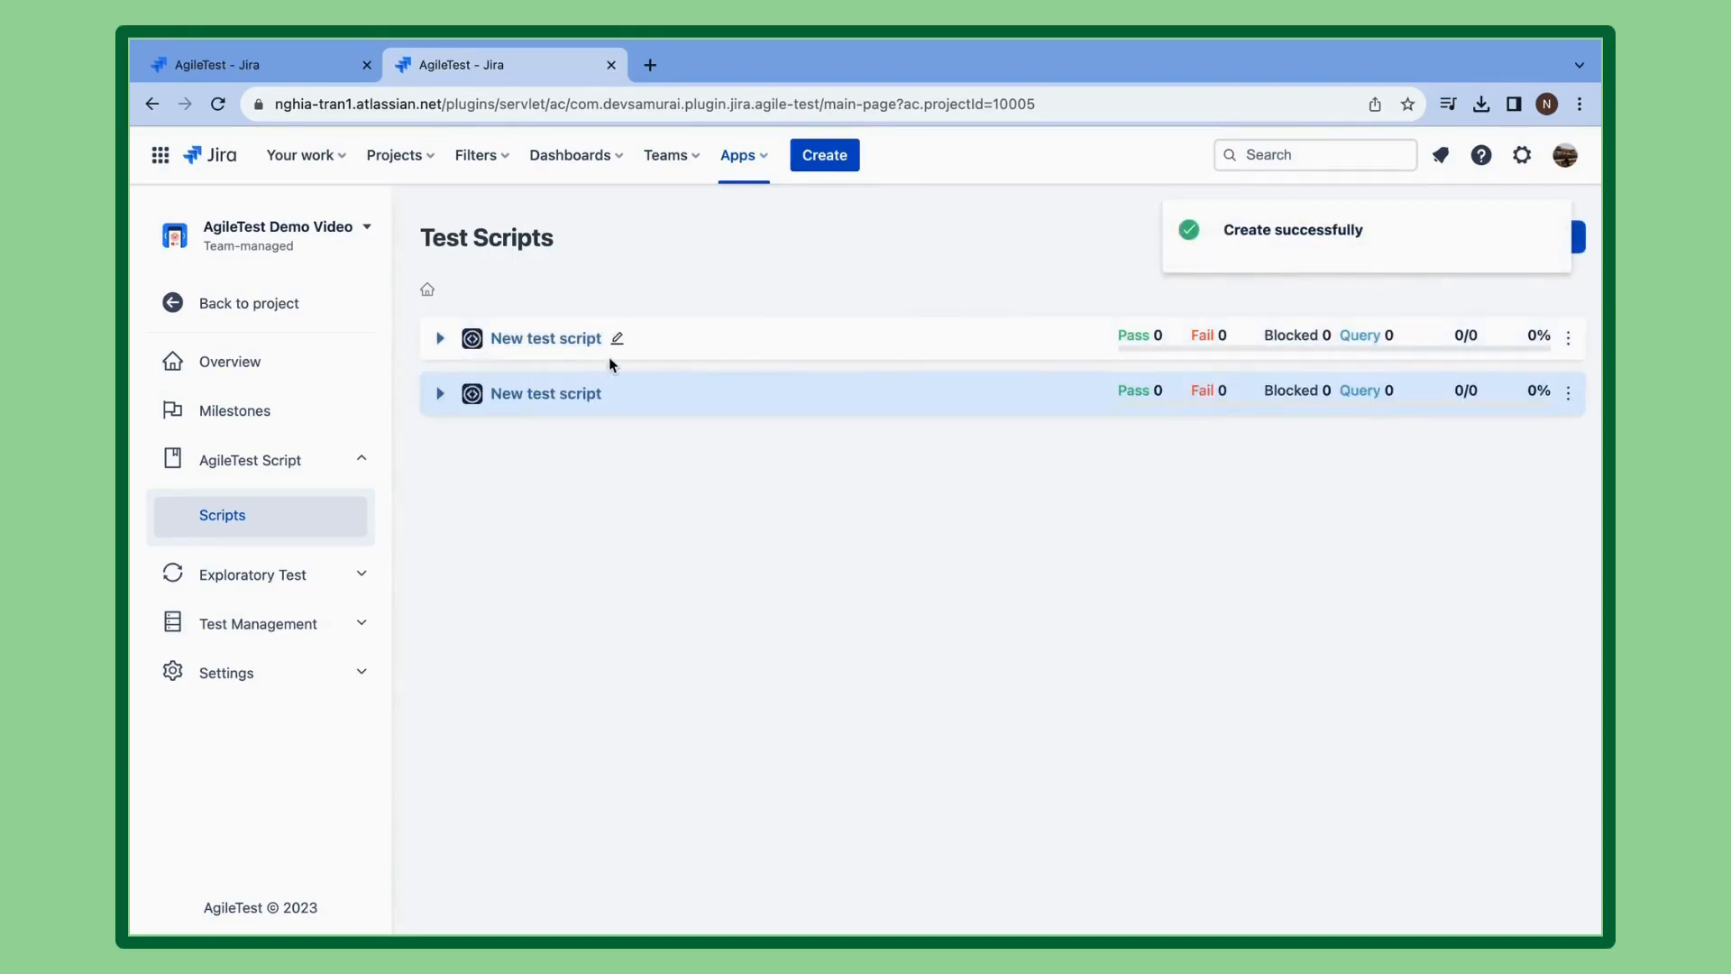
# Rename the first new test script as Dashboard Test Run.
pyautogui.doubleClick(618, 340)
pyautogui.hotkey('ctrl', 'a')
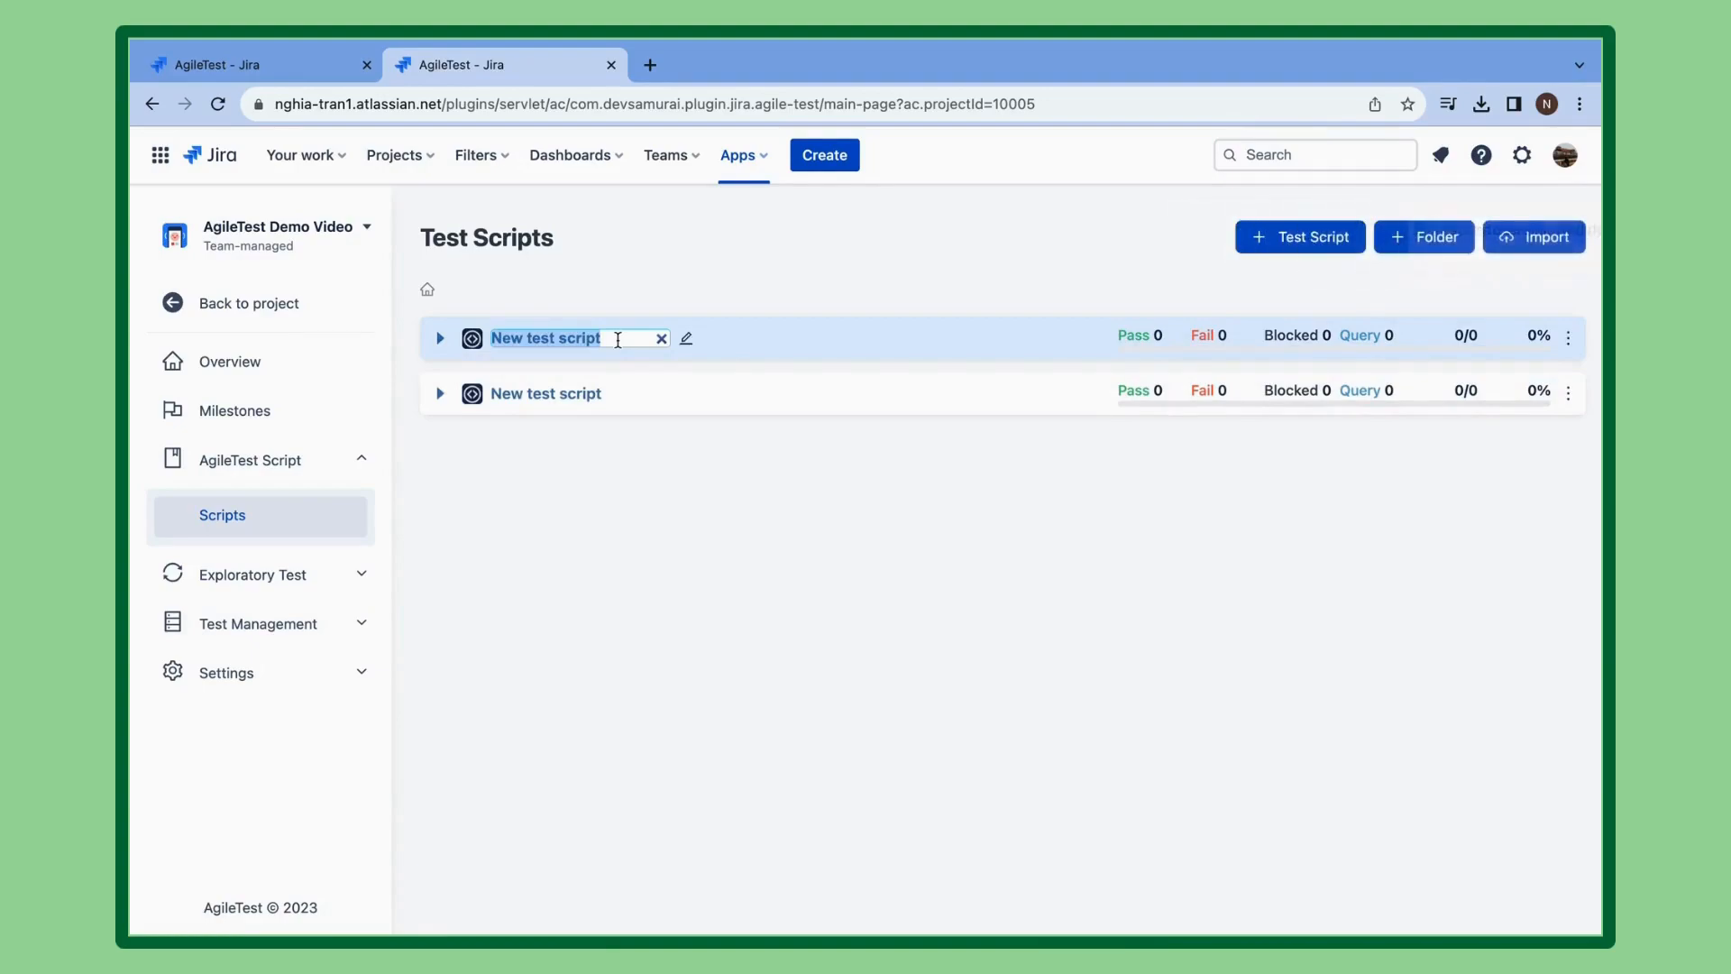
pyautogui.write('Dashboar')
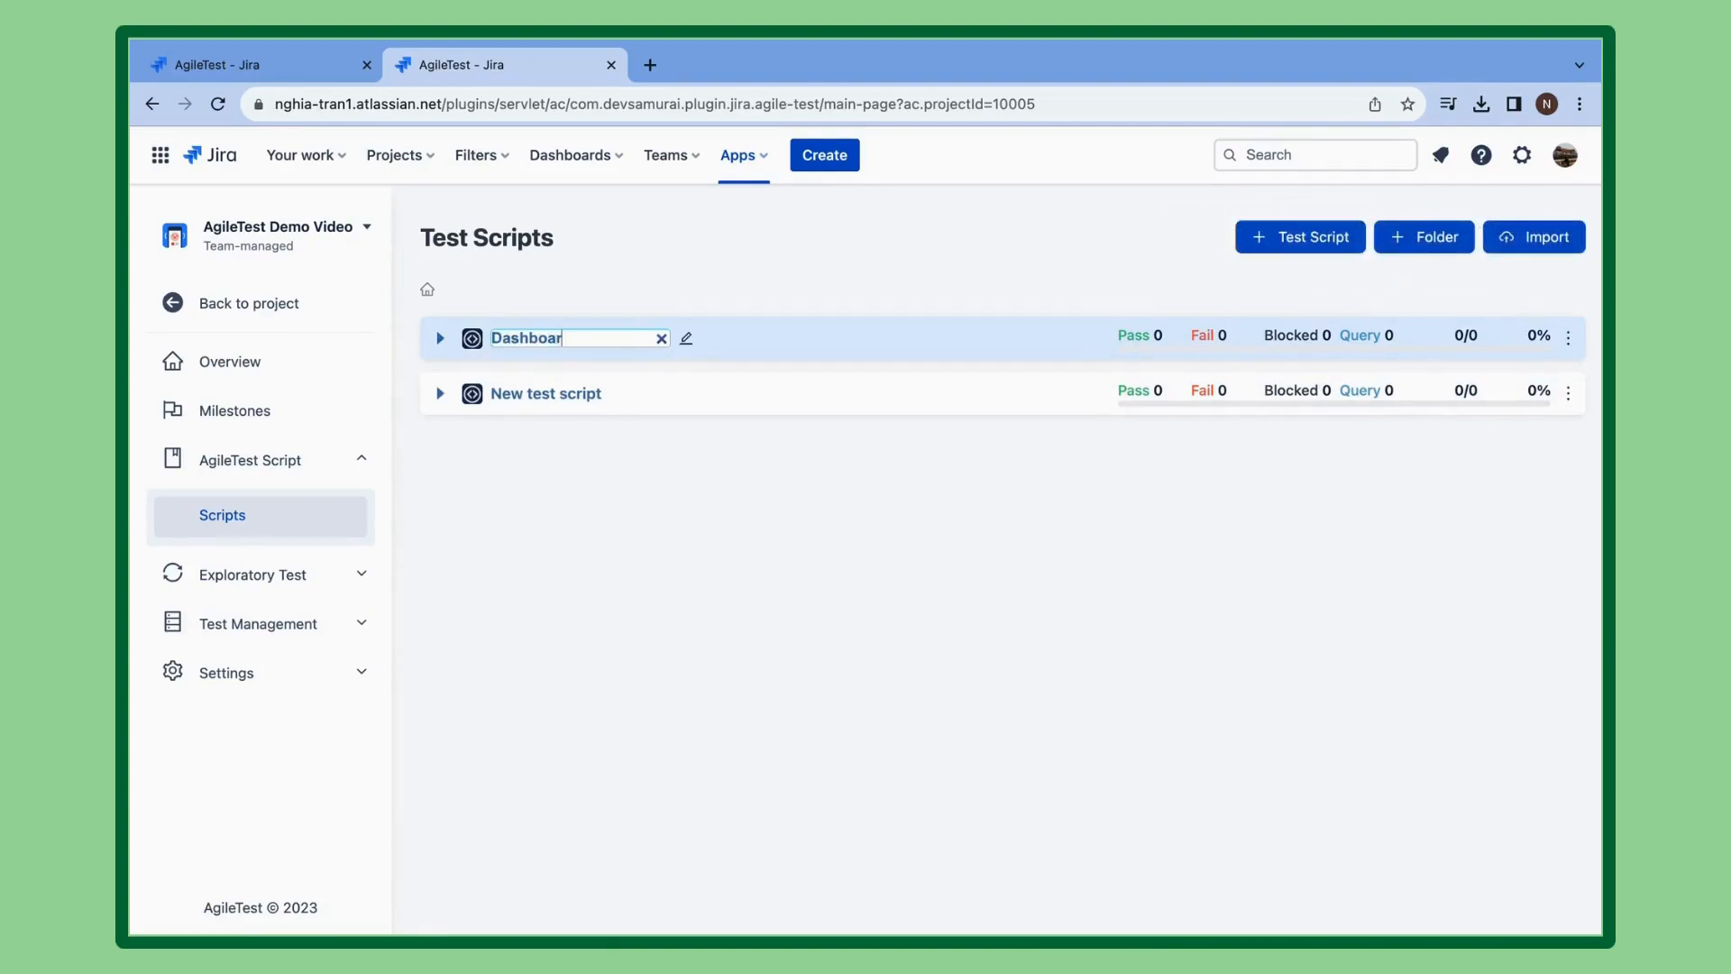
pyautogui.write('d Test Run')
pyautogui.press('Return')
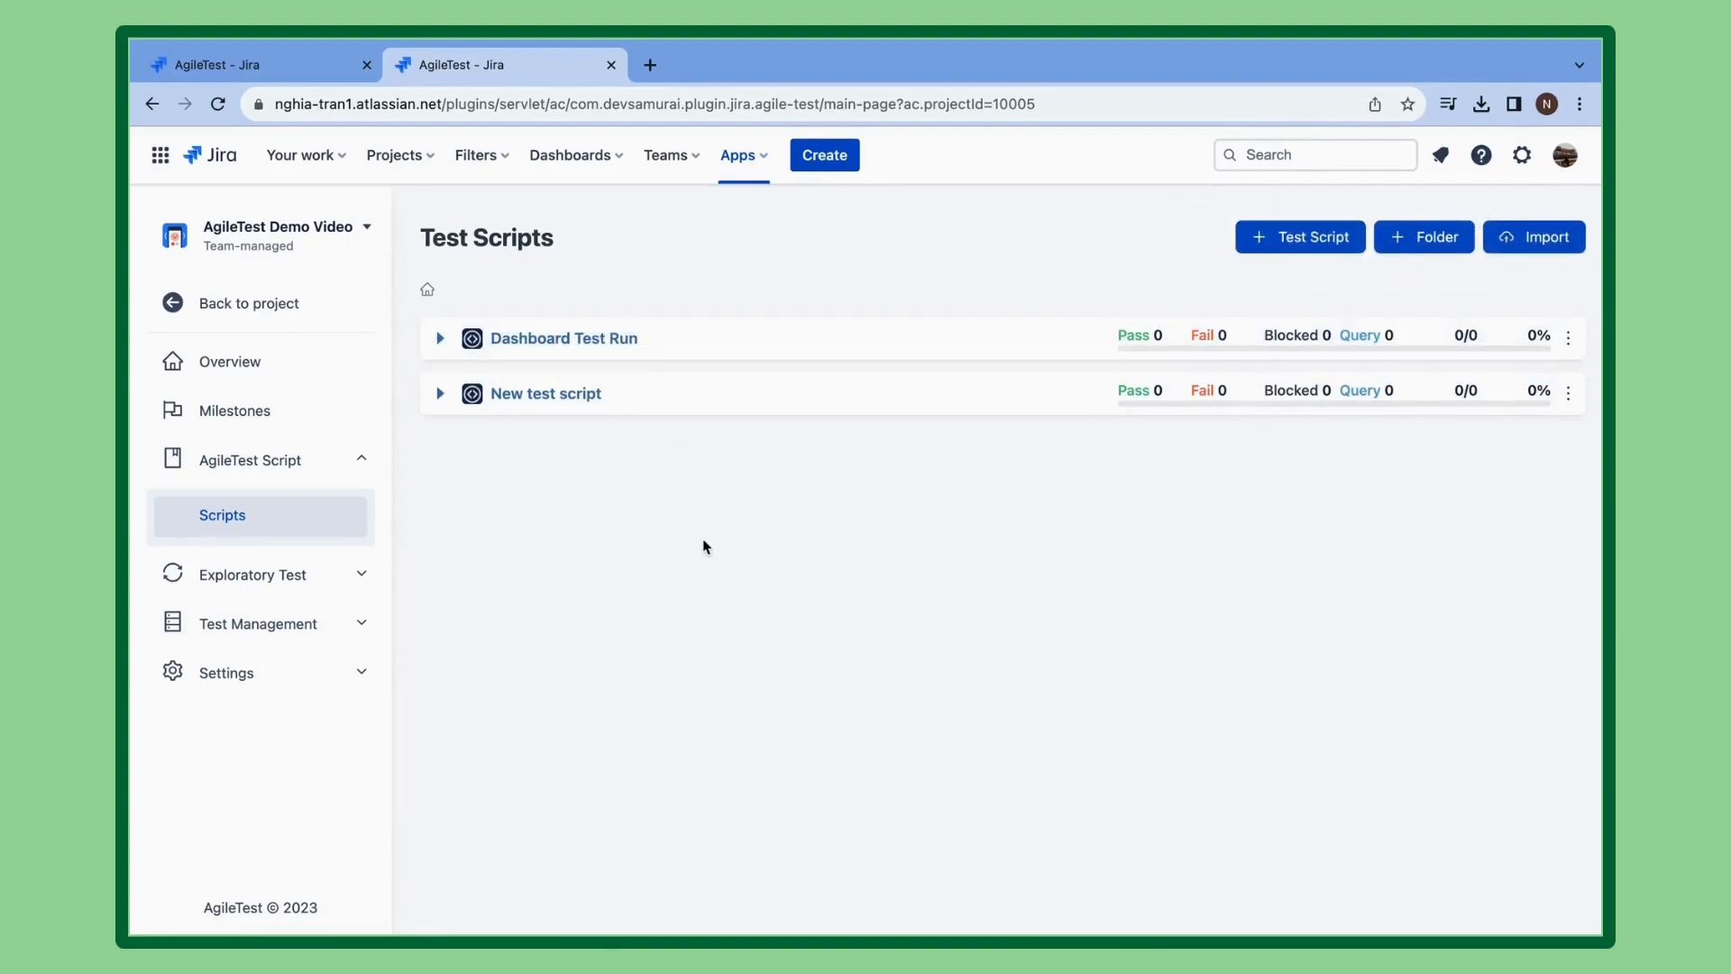
# Rename the second new test script as Test Dashboard Run.
pyautogui.click(614, 400)
pyautogui.hotkey('ctrl', 'a')
pyautogui.write('Test Dashbo')
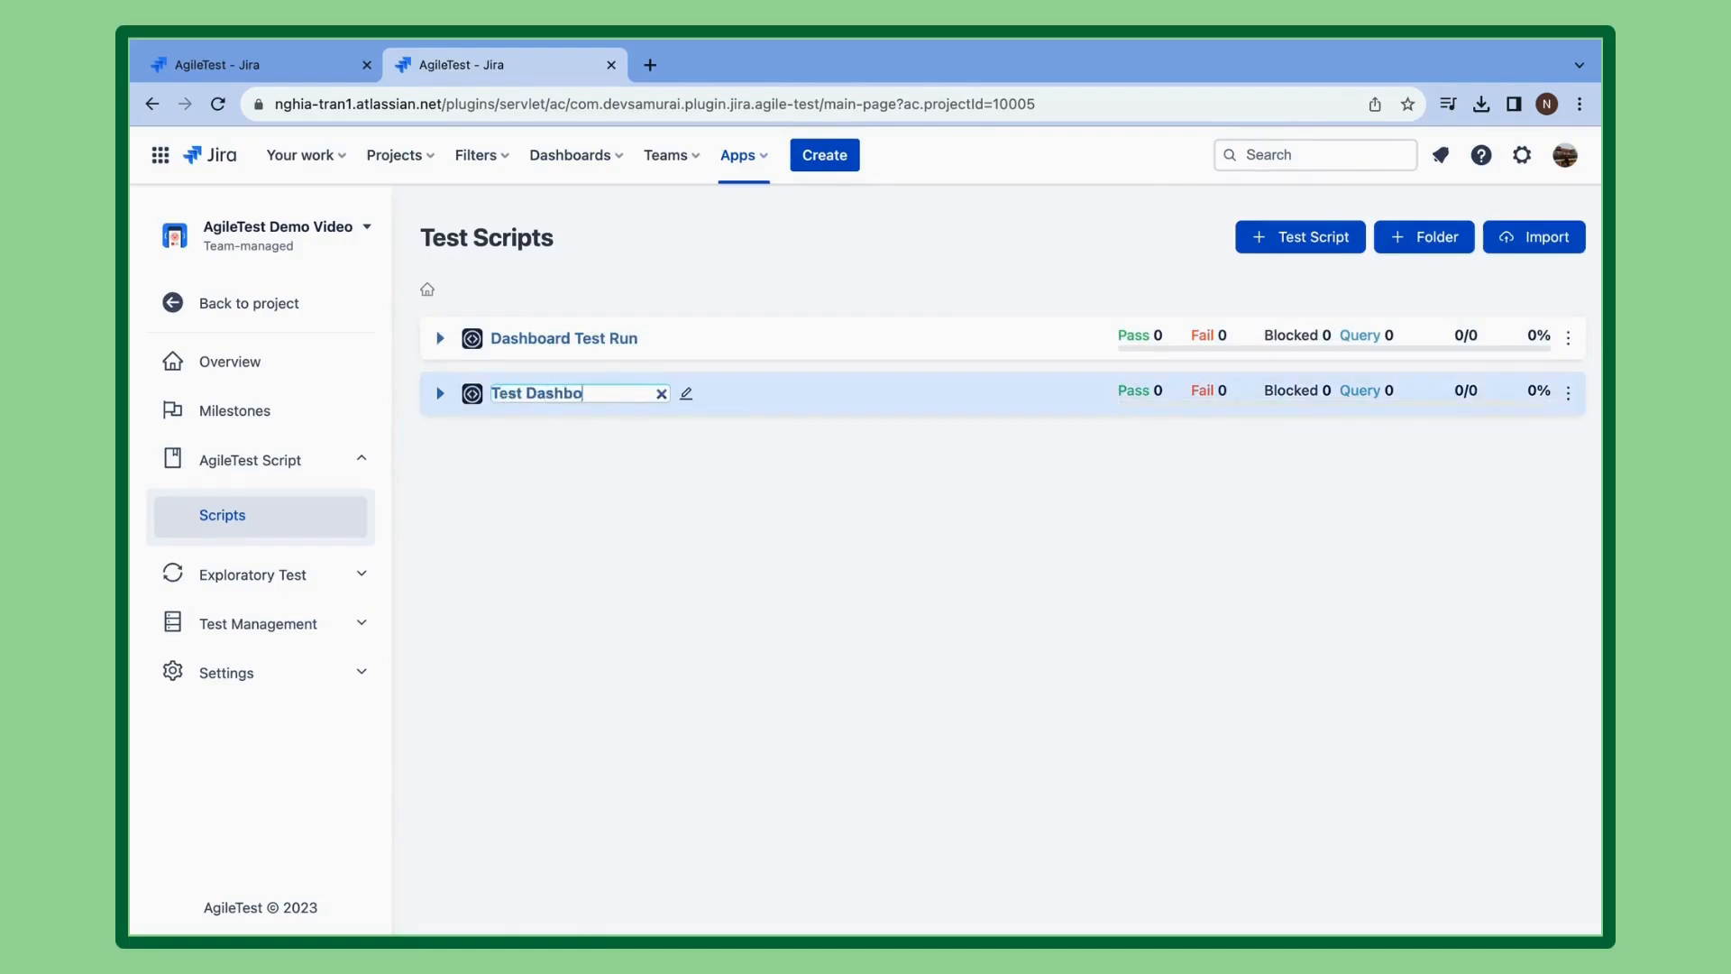
pyautogui.write('ard Run')
pyautogui.press('Return')
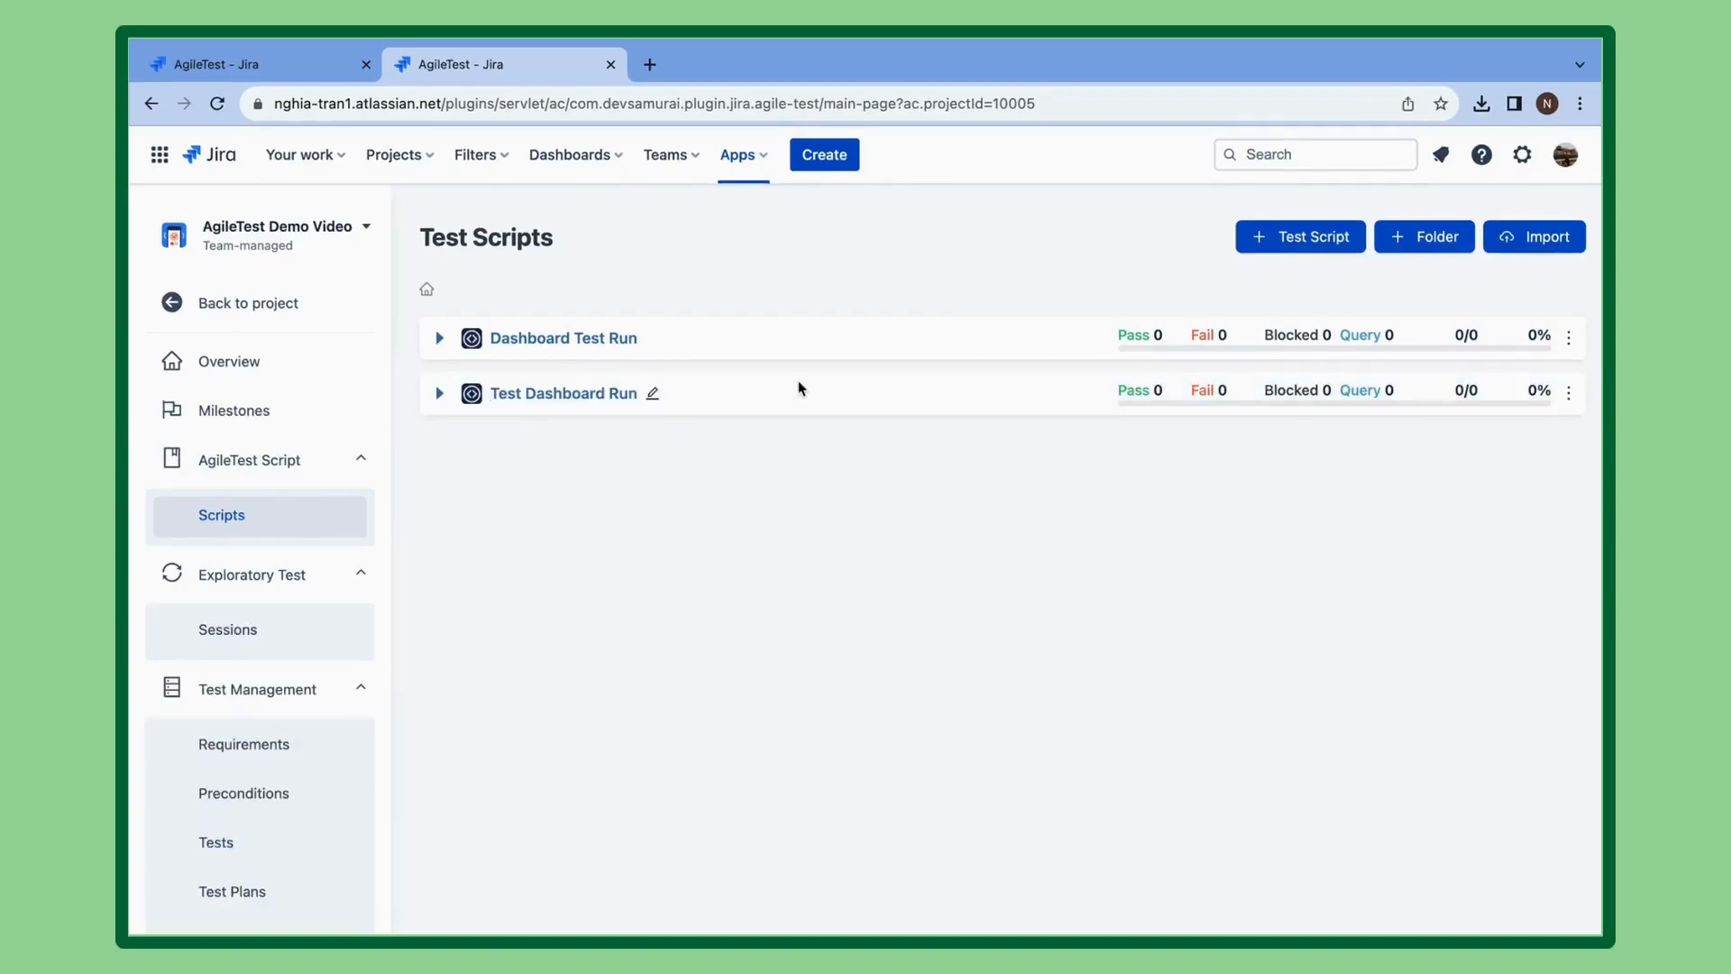
# Create a new folder in the test scripts list and move the Dashboard Test Run script into it.
pyautogui.click(1411, 238)
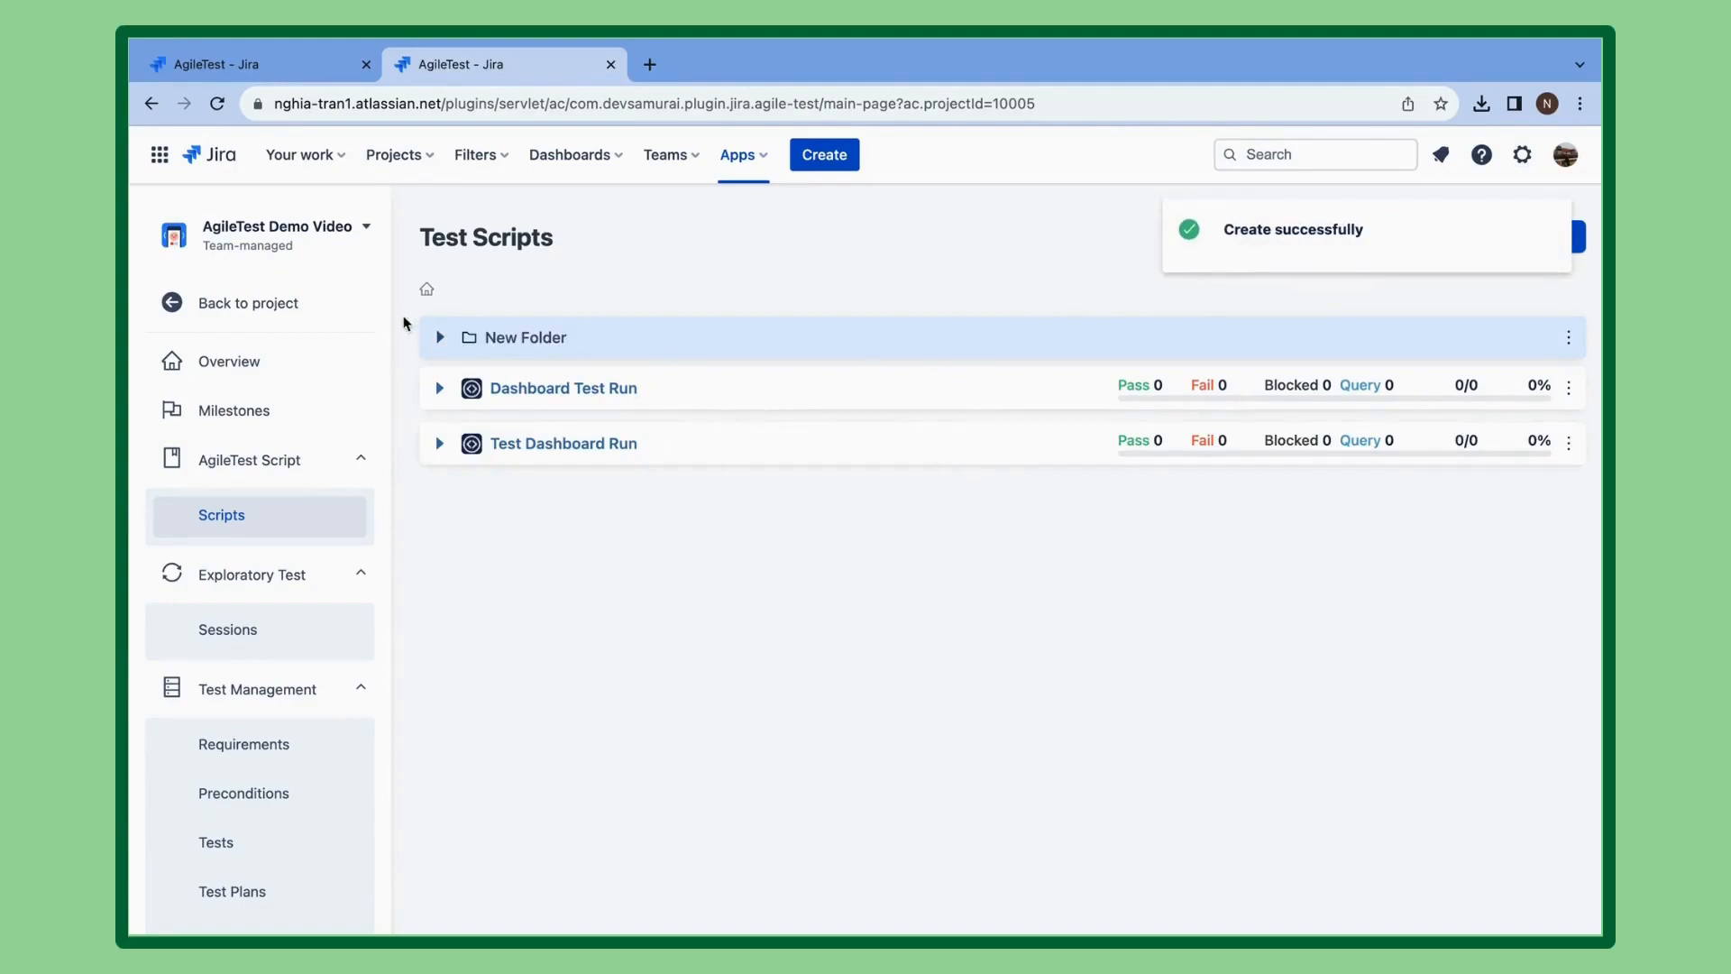
pyautogui.click(440, 337)
pyautogui.moveTo(1569, 414); pyautogui.dragTo(1329, 337)
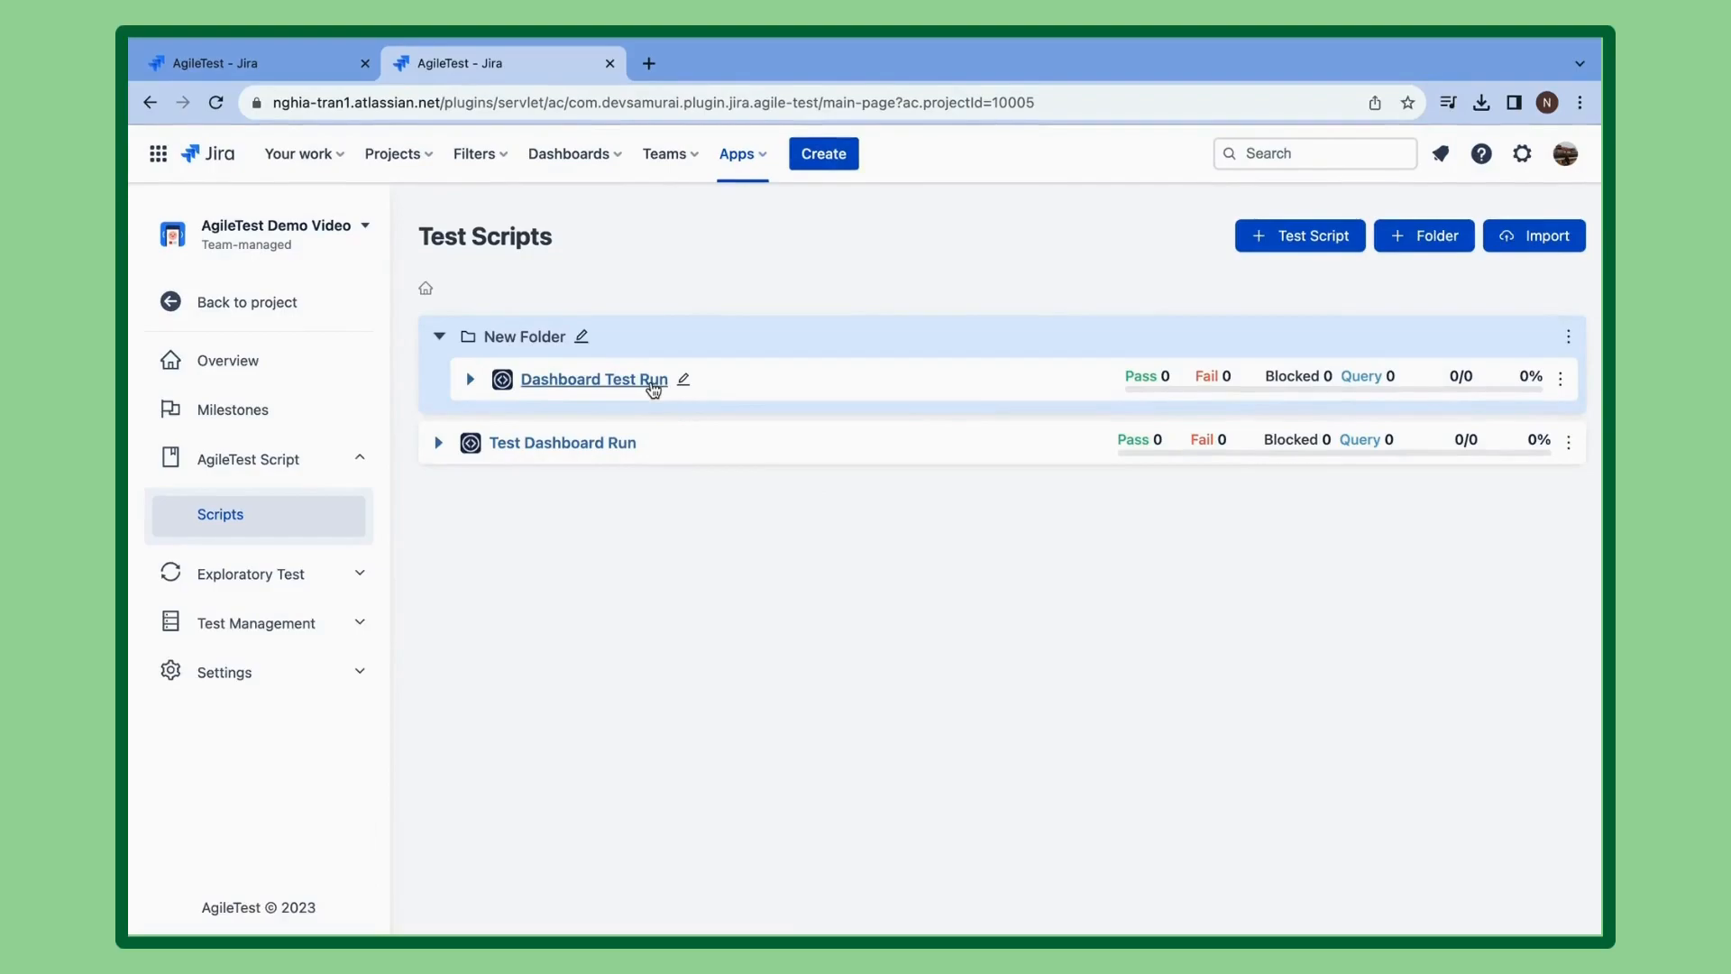
# Open the Dashboard Test Run script and add the test items Test Dashboard, List Dashboard and Login.
pyautogui.click(653, 381)
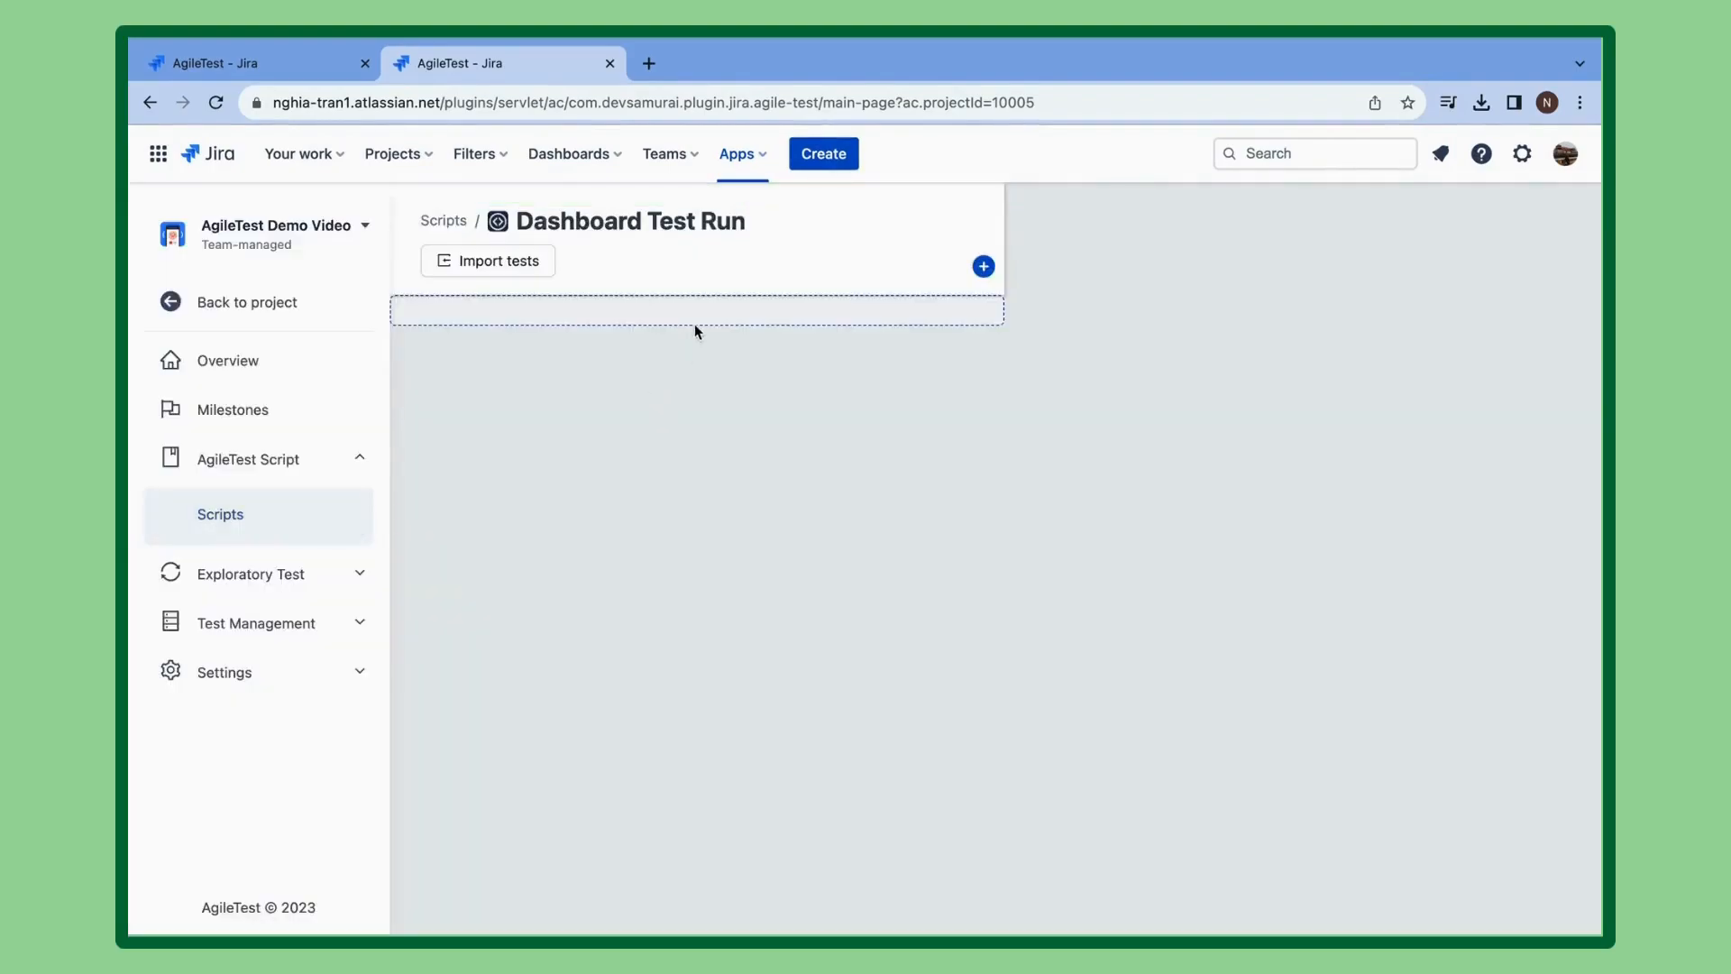
pyautogui.click(688, 320)
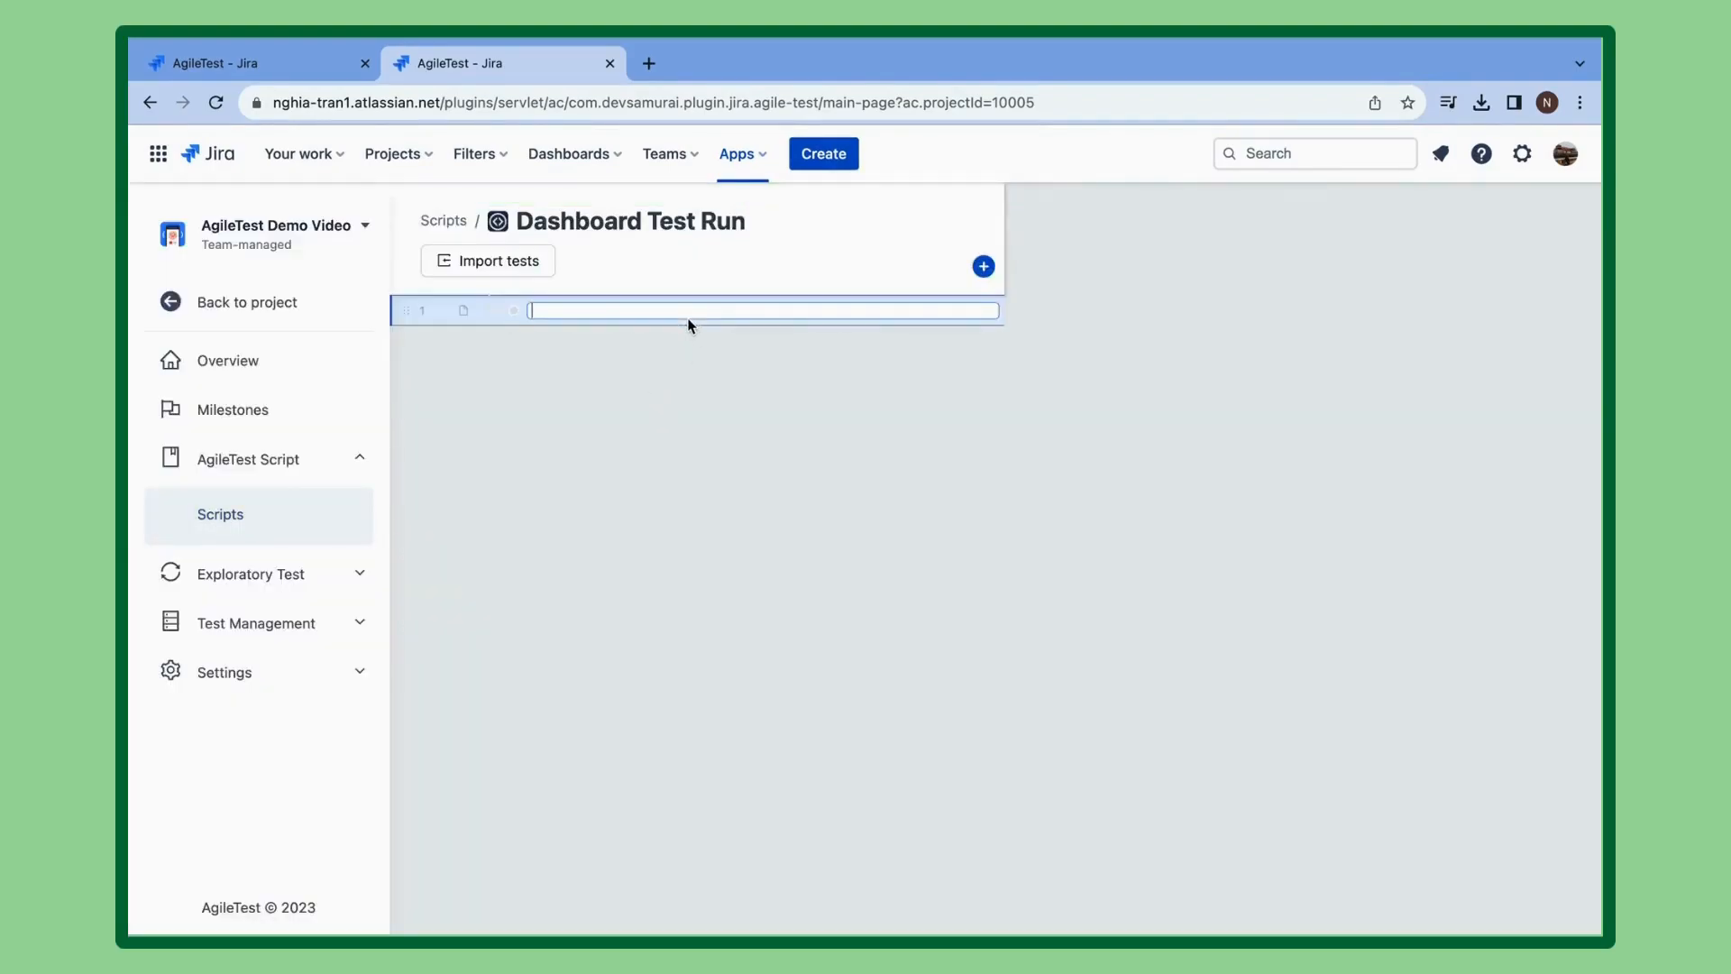
pyautogui.write('D')
pyautogui.write('est Dash')
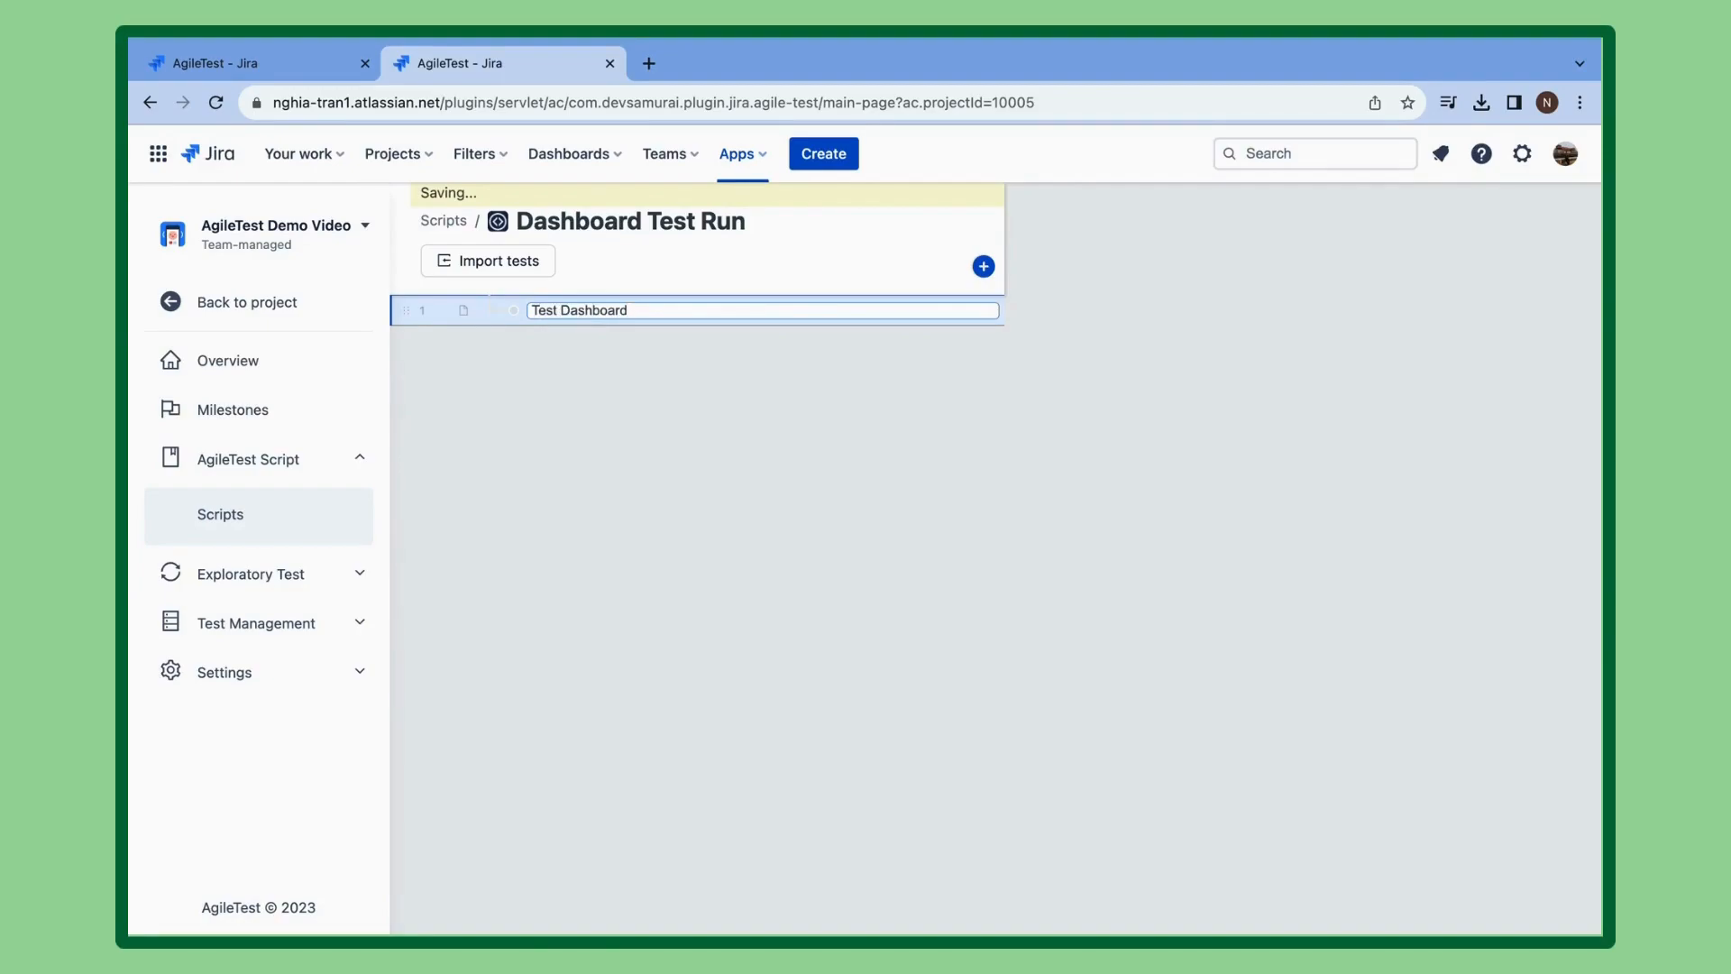
pyautogui.press('Return')
pyautogui.write('List Dashboar')
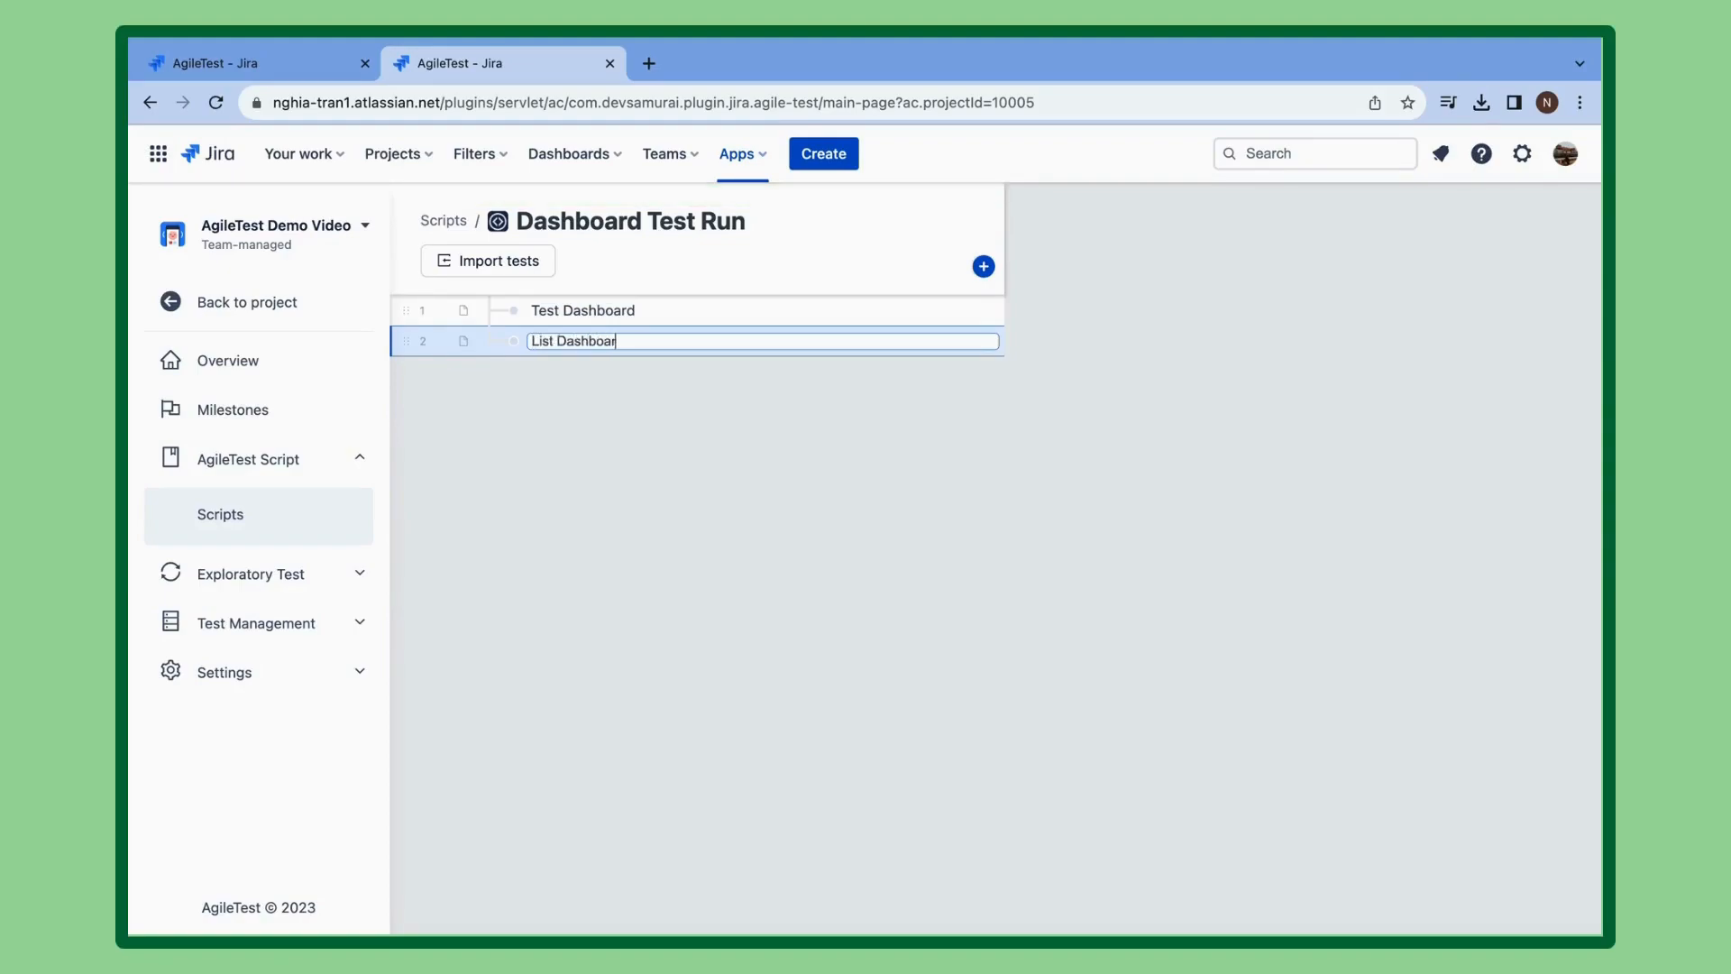
pyautogui.write('d')
pyautogui.press('Return')
pyautogui.write('Login')
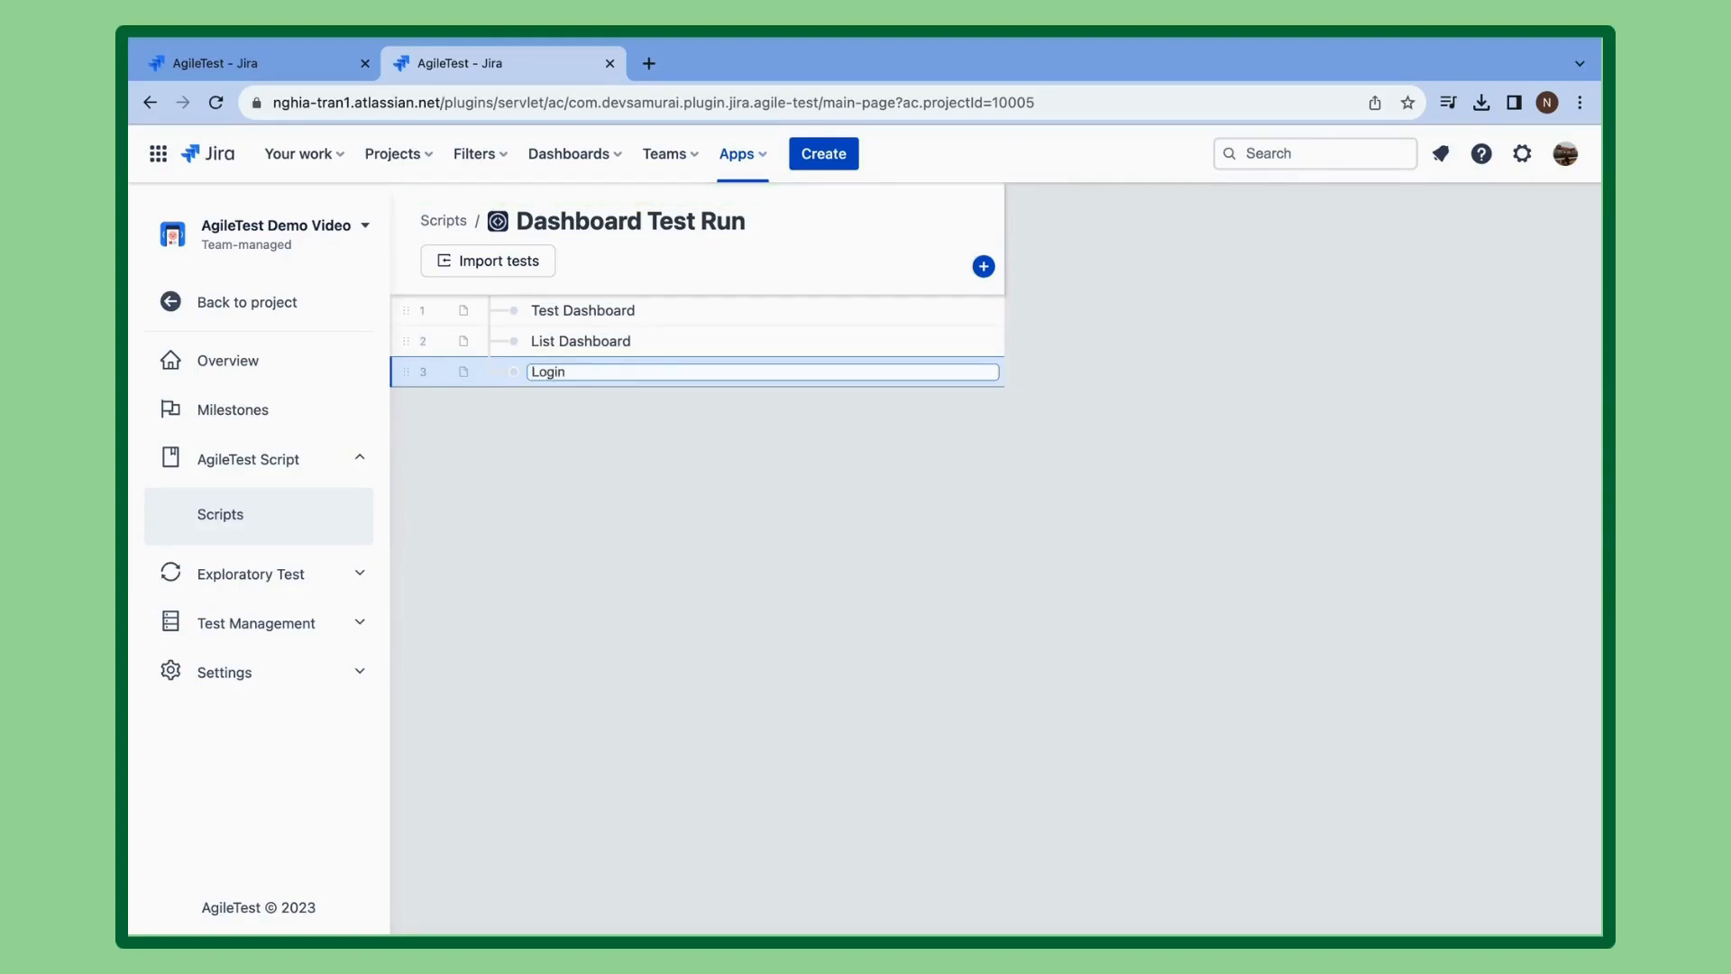
pyautogui.press('Return')
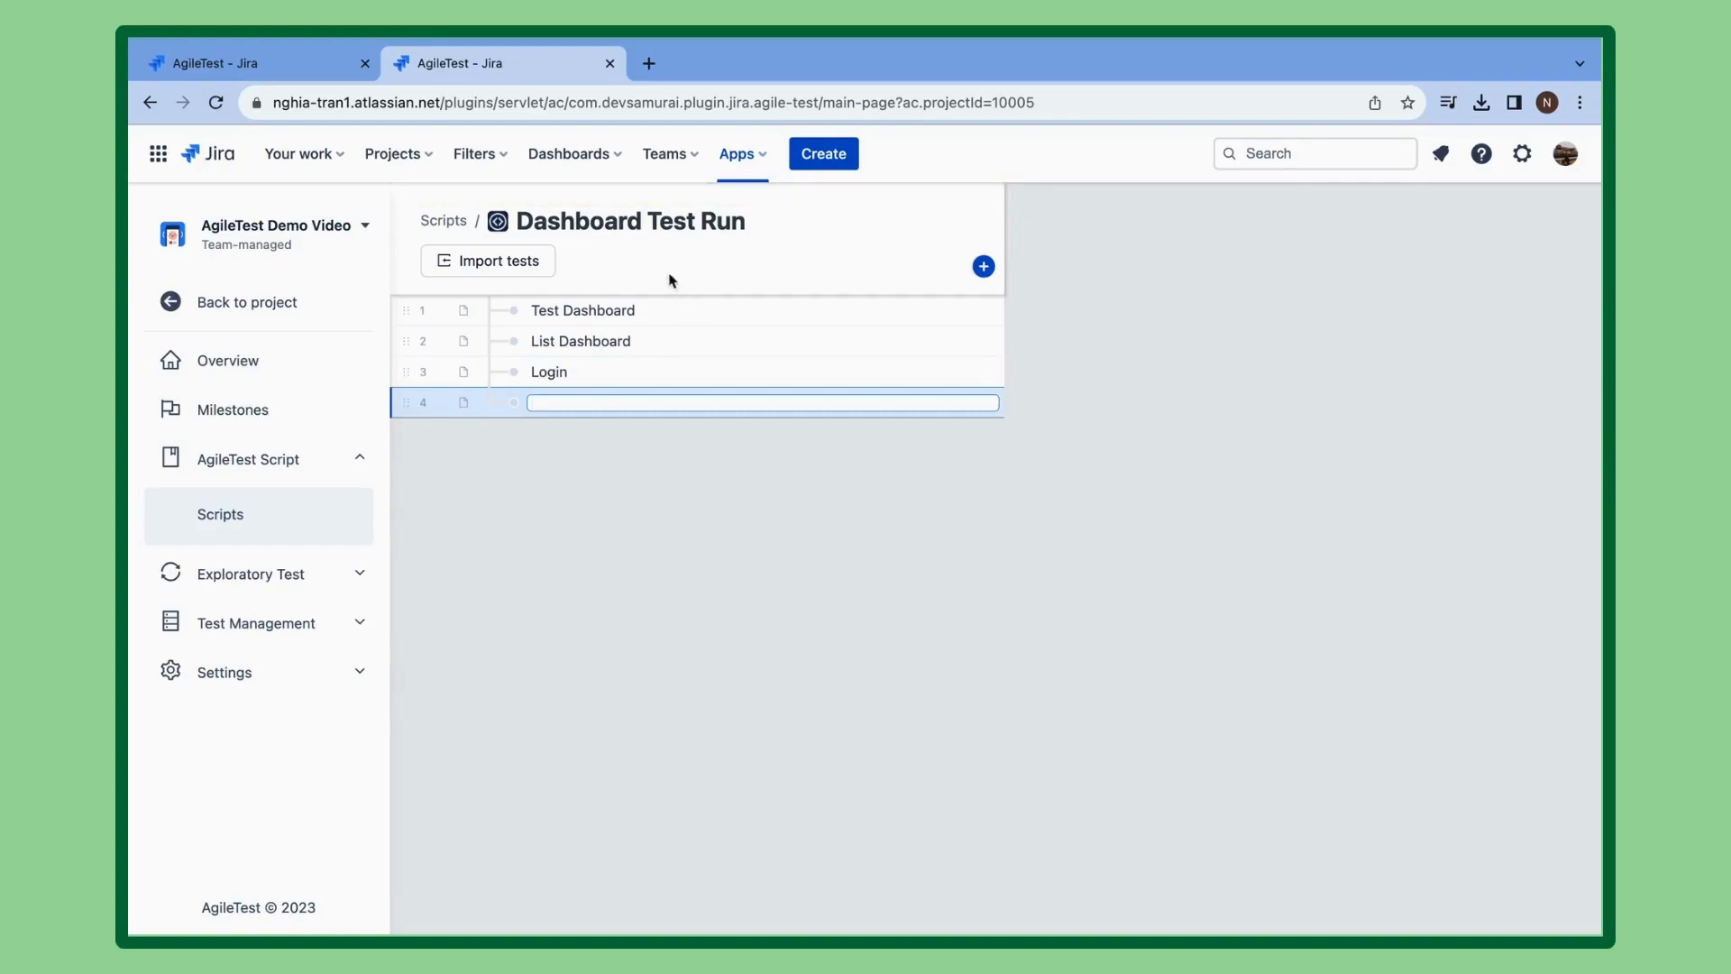
# Nest the Login item under List Dashboard and return it to the top level.
pyautogui.click(668, 370)
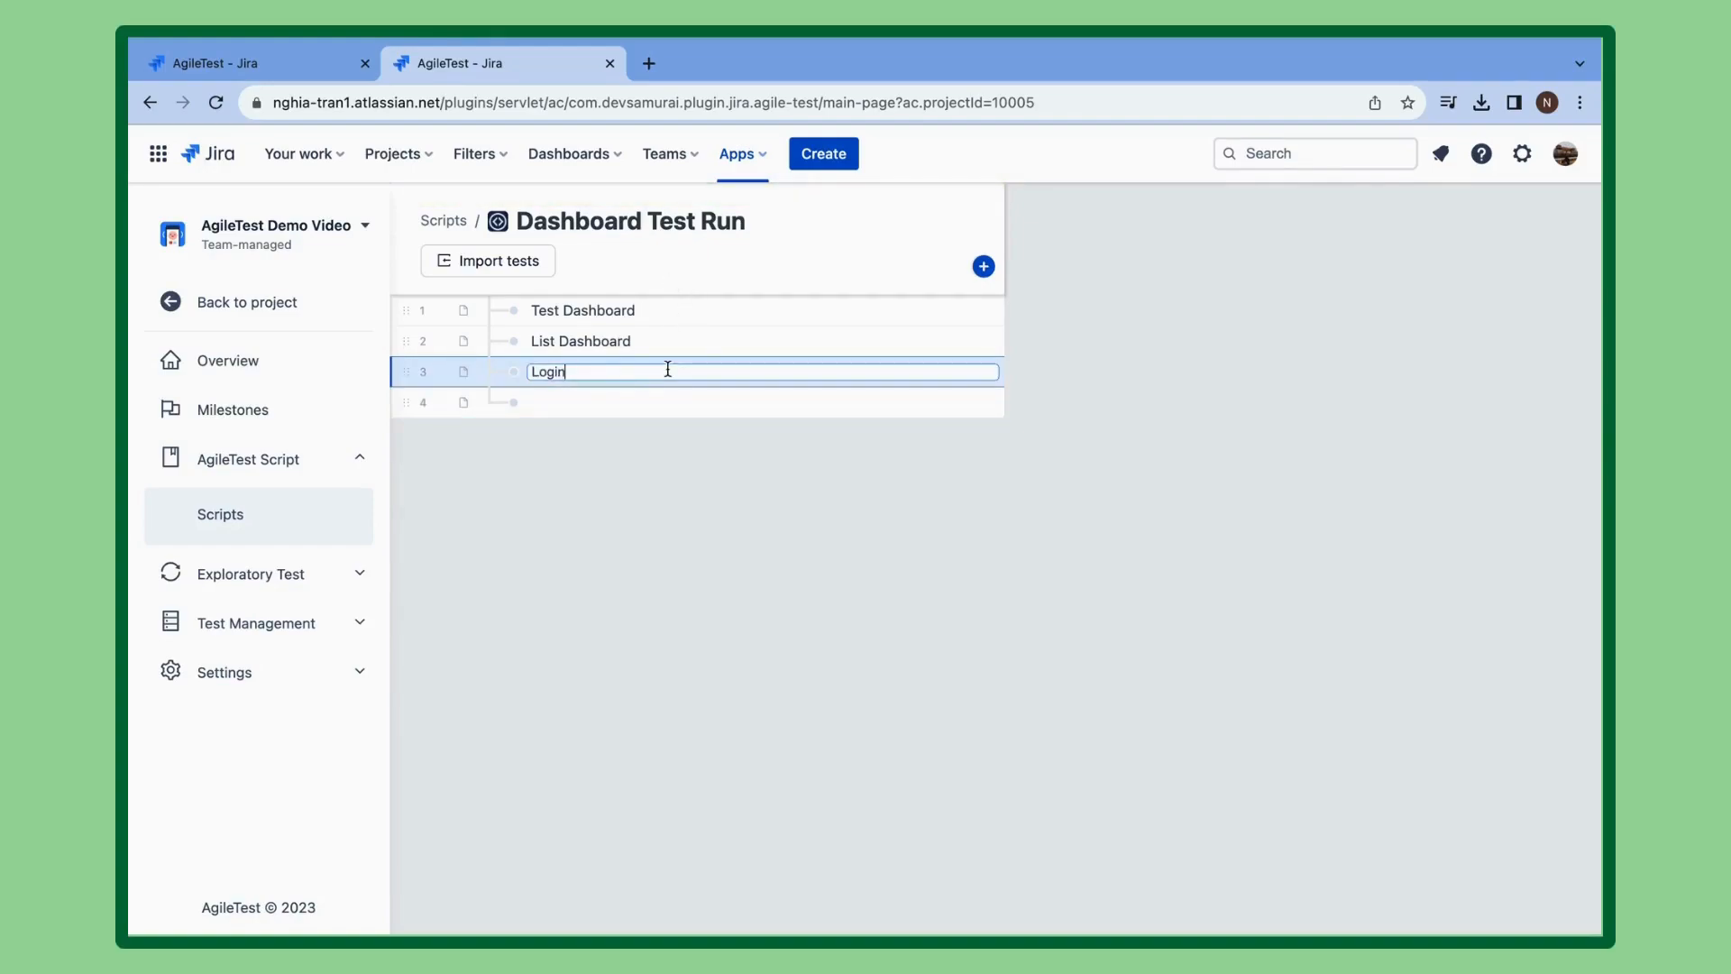
pyautogui.press('Tab')
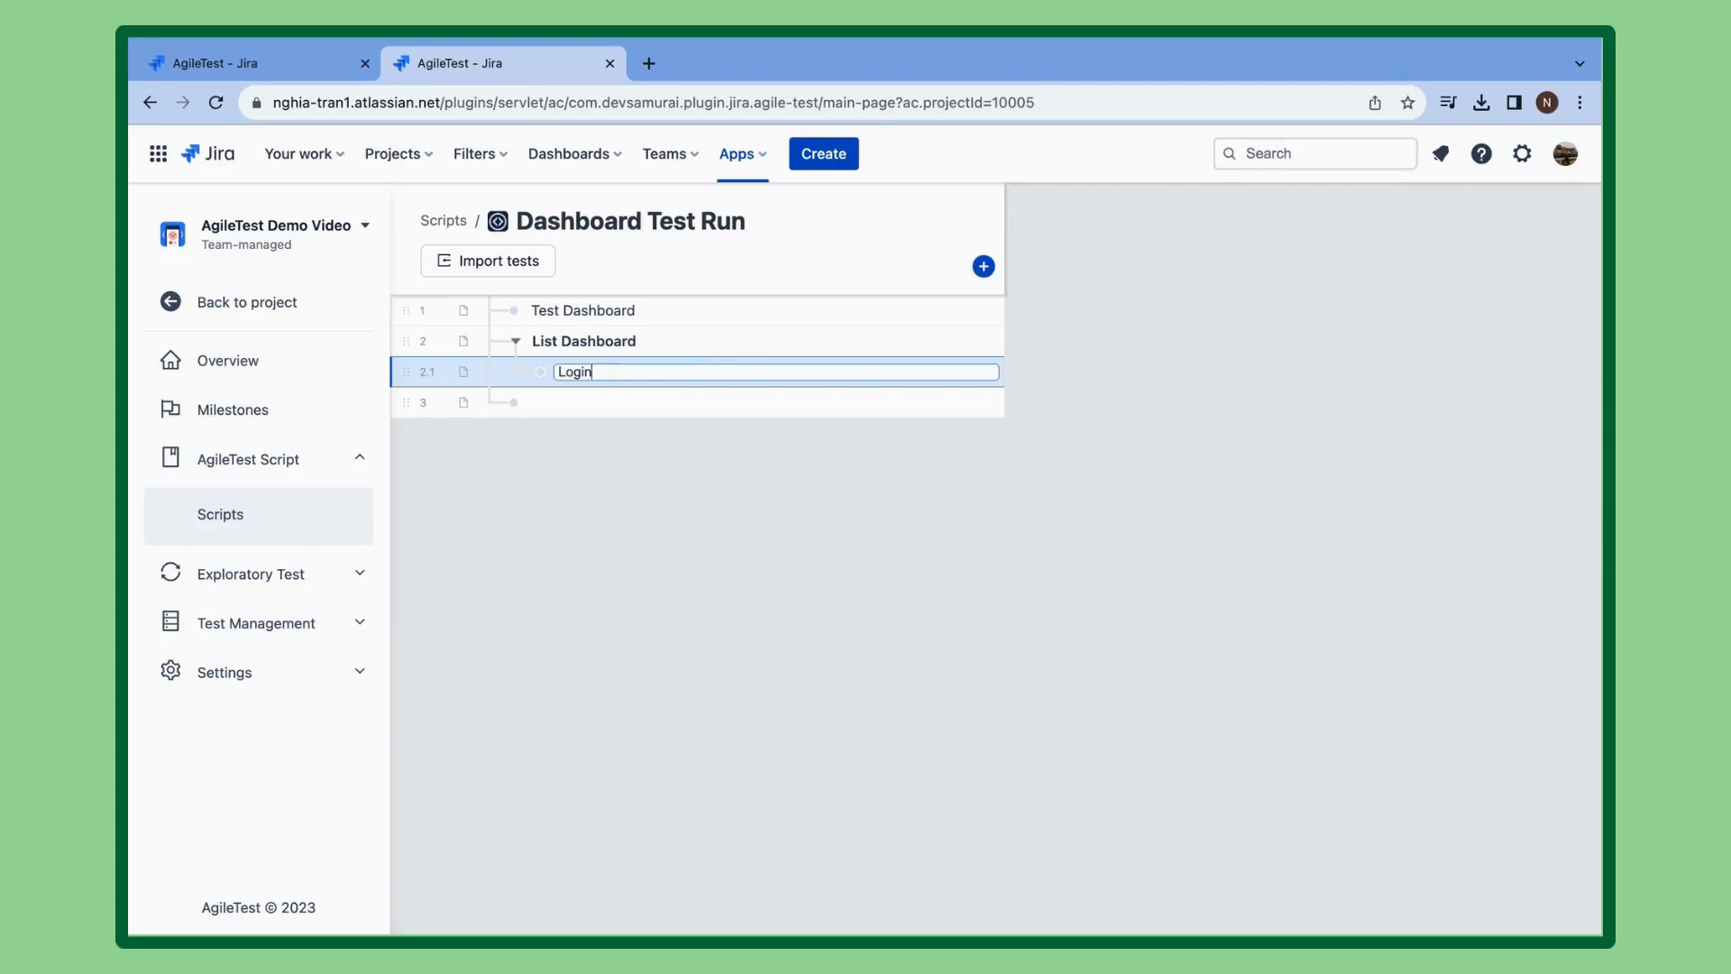
pyautogui.hotkey('shift', 'Tab')
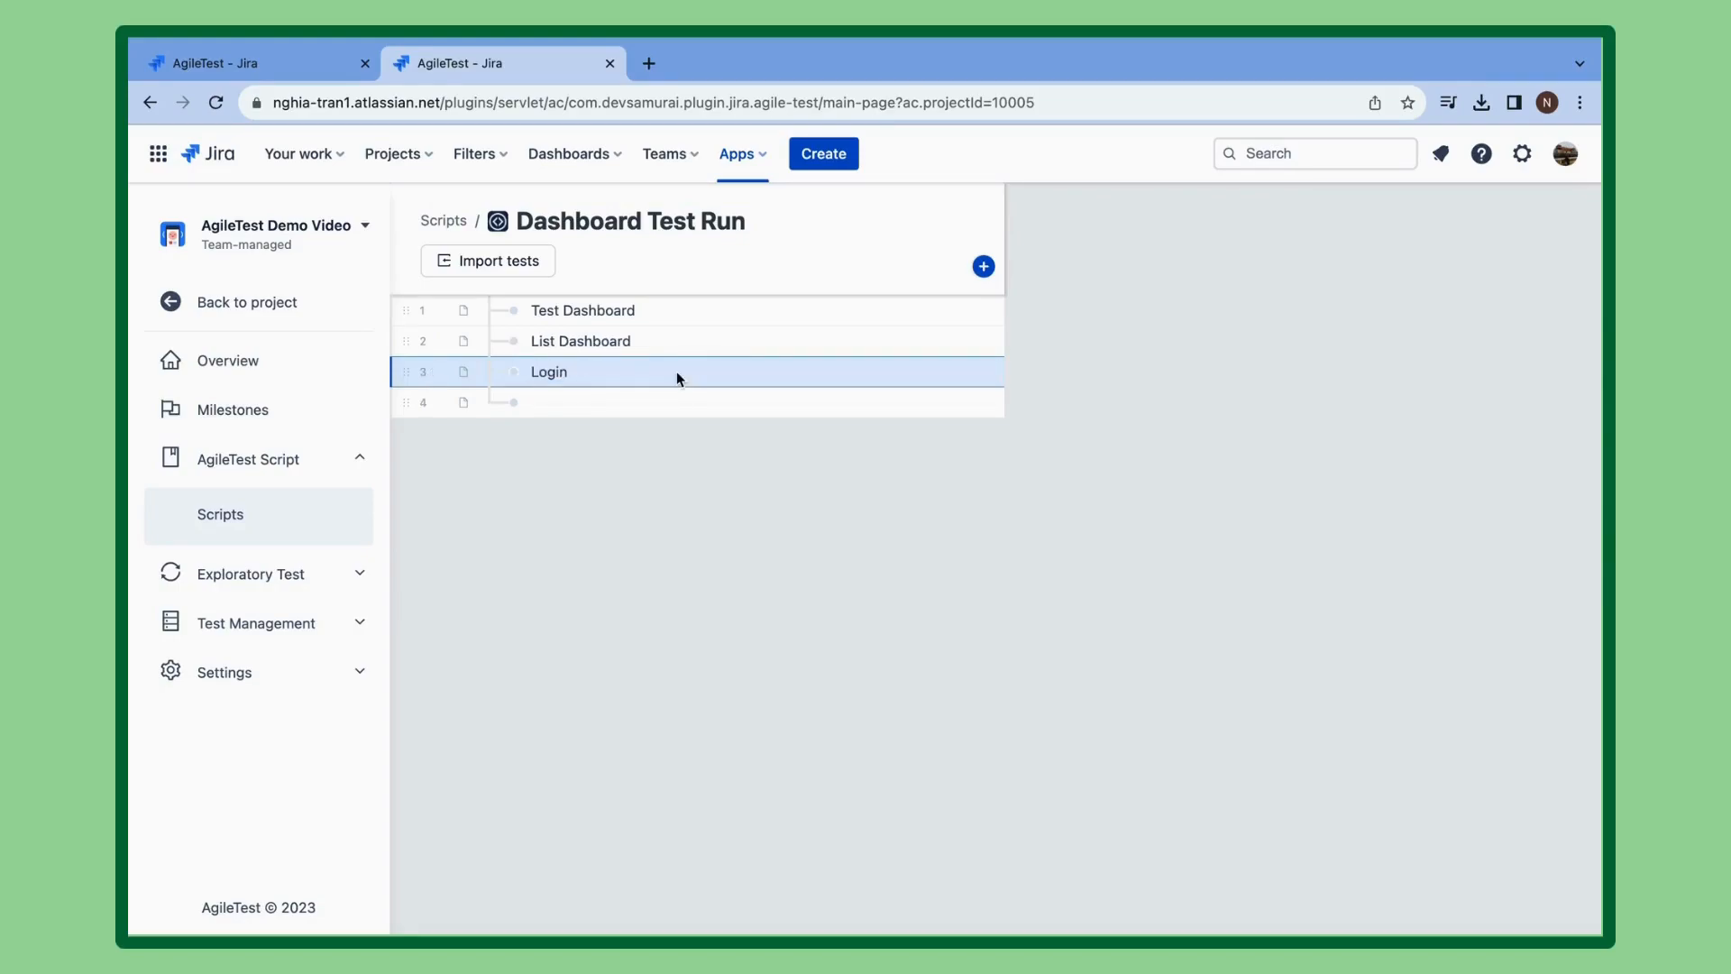
# Delete the Login item and the empty row from the Dashboard Test Run script.
pyautogui.press('BackSpace')
pyautogui.click(676, 371)
pyautogui.press('BackSpace')
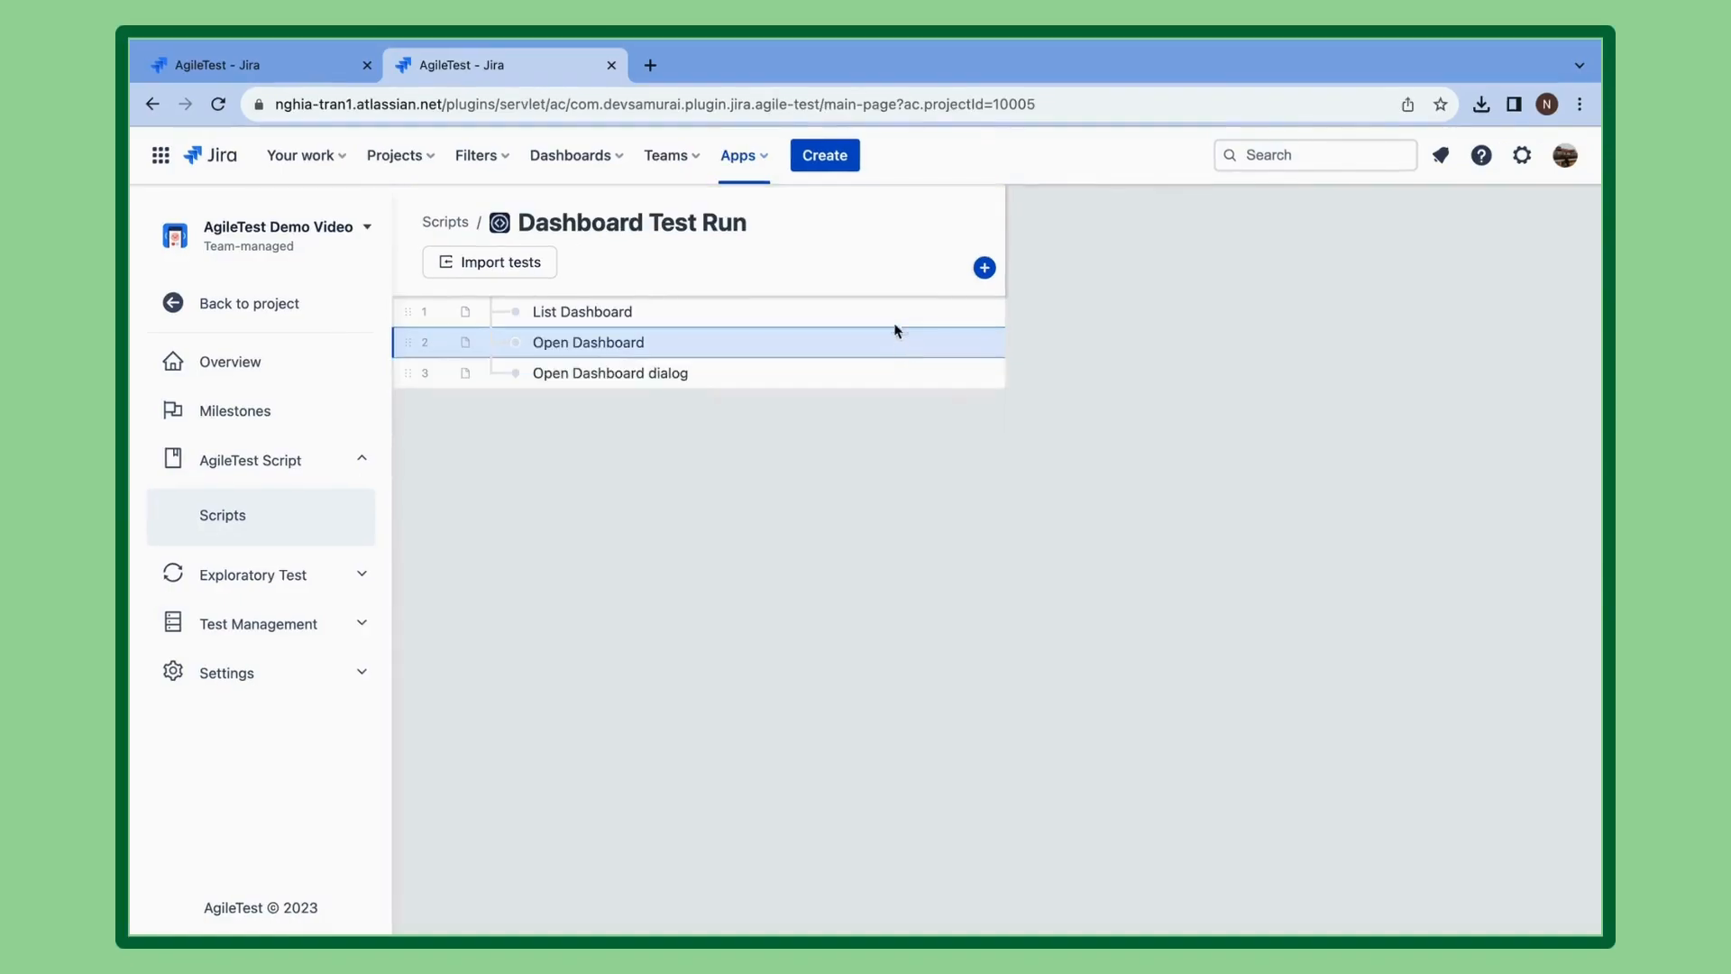
# Select the List Dashboard item and add two new test runs to the Dashboard Test Run script.
pyautogui.click(873, 315)
pyautogui.click(906, 343)
pyautogui.click(875, 312)
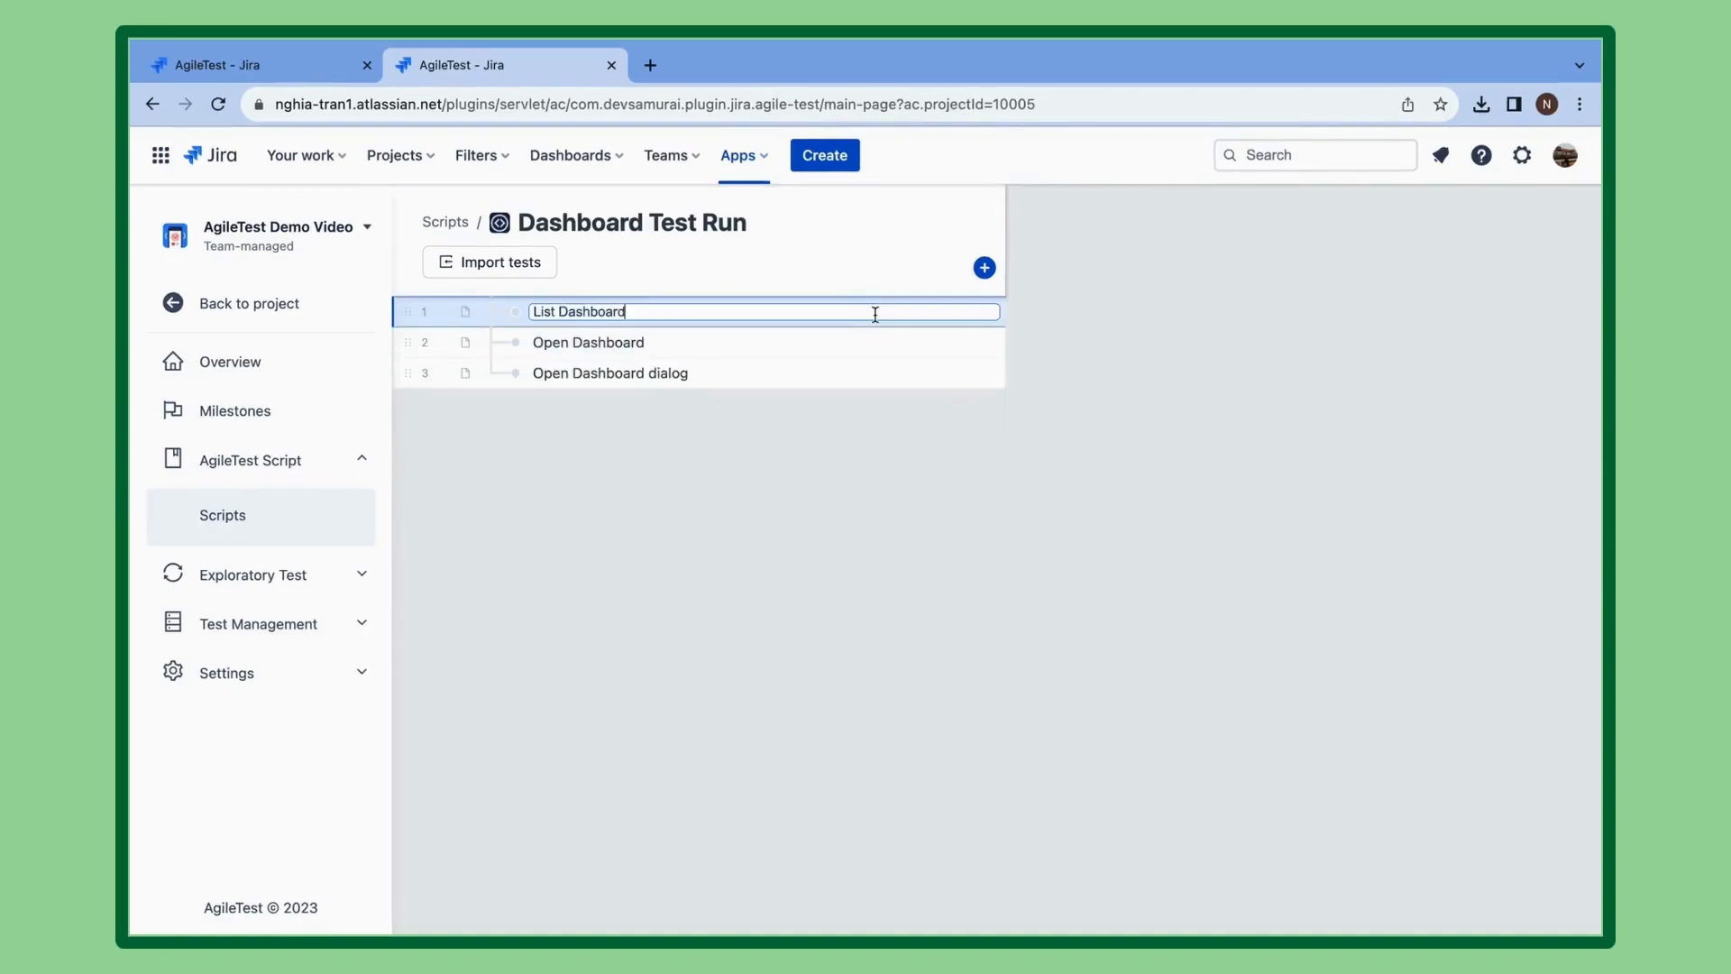
pyautogui.click(990, 273)
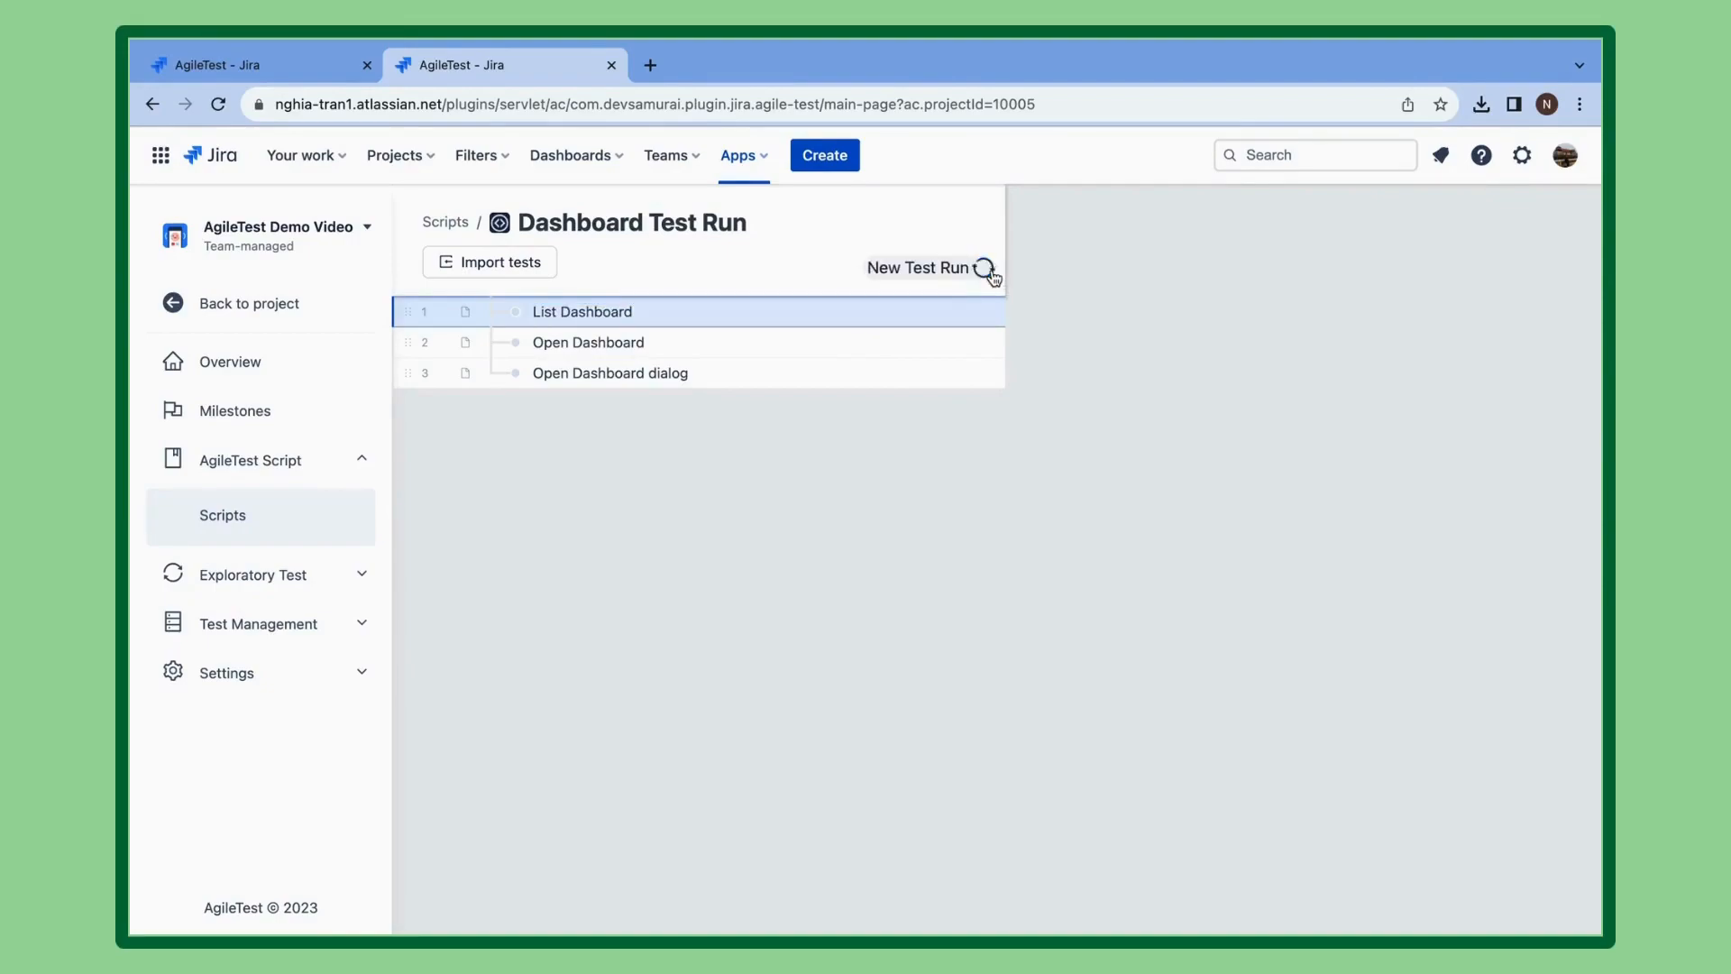
pyautogui.click(989, 271)
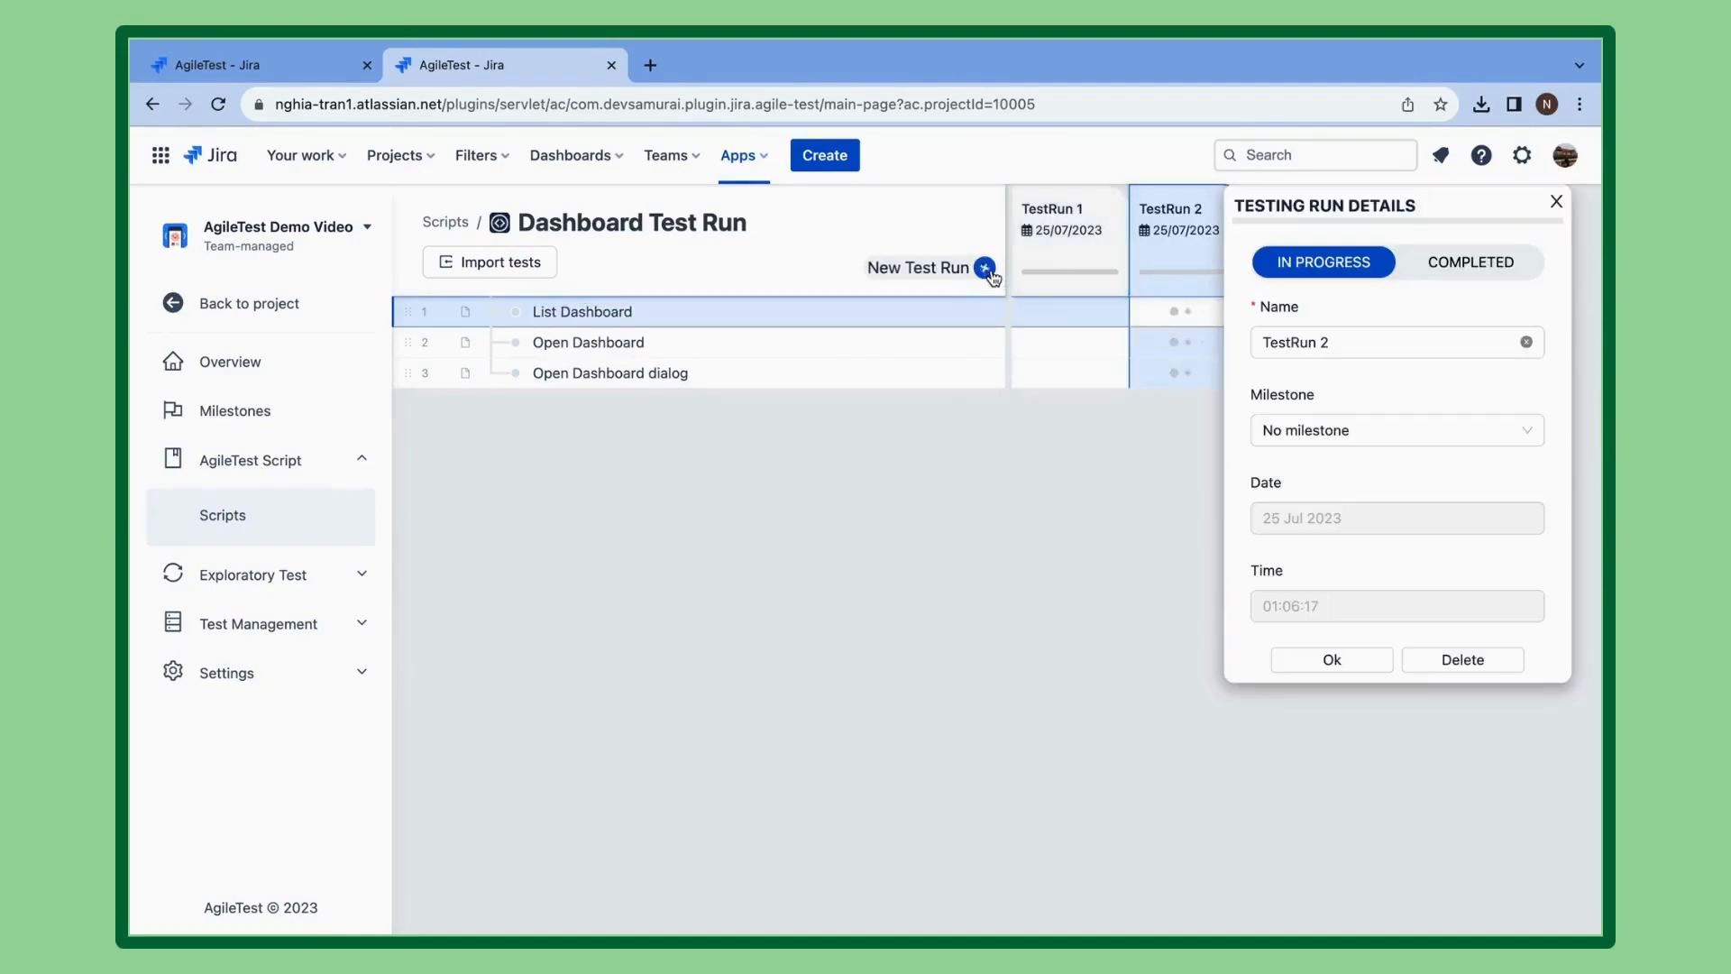
# Rename TestRun 1 as TestRun 1 for Dashboard with Demo Video 1.1 as its milestone, and open TestRun 2 for editing.
pyautogui.moveTo(1127, 249)
pyautogui.mouseDown()
pyautogui.moveTo(1163, 247)
pyautogui.moveTo(1113, 242)
pyautogui.moveTo(1128, 248)
pyautogui.mouseUp()
pyautogui.moveTo(1047, 256)
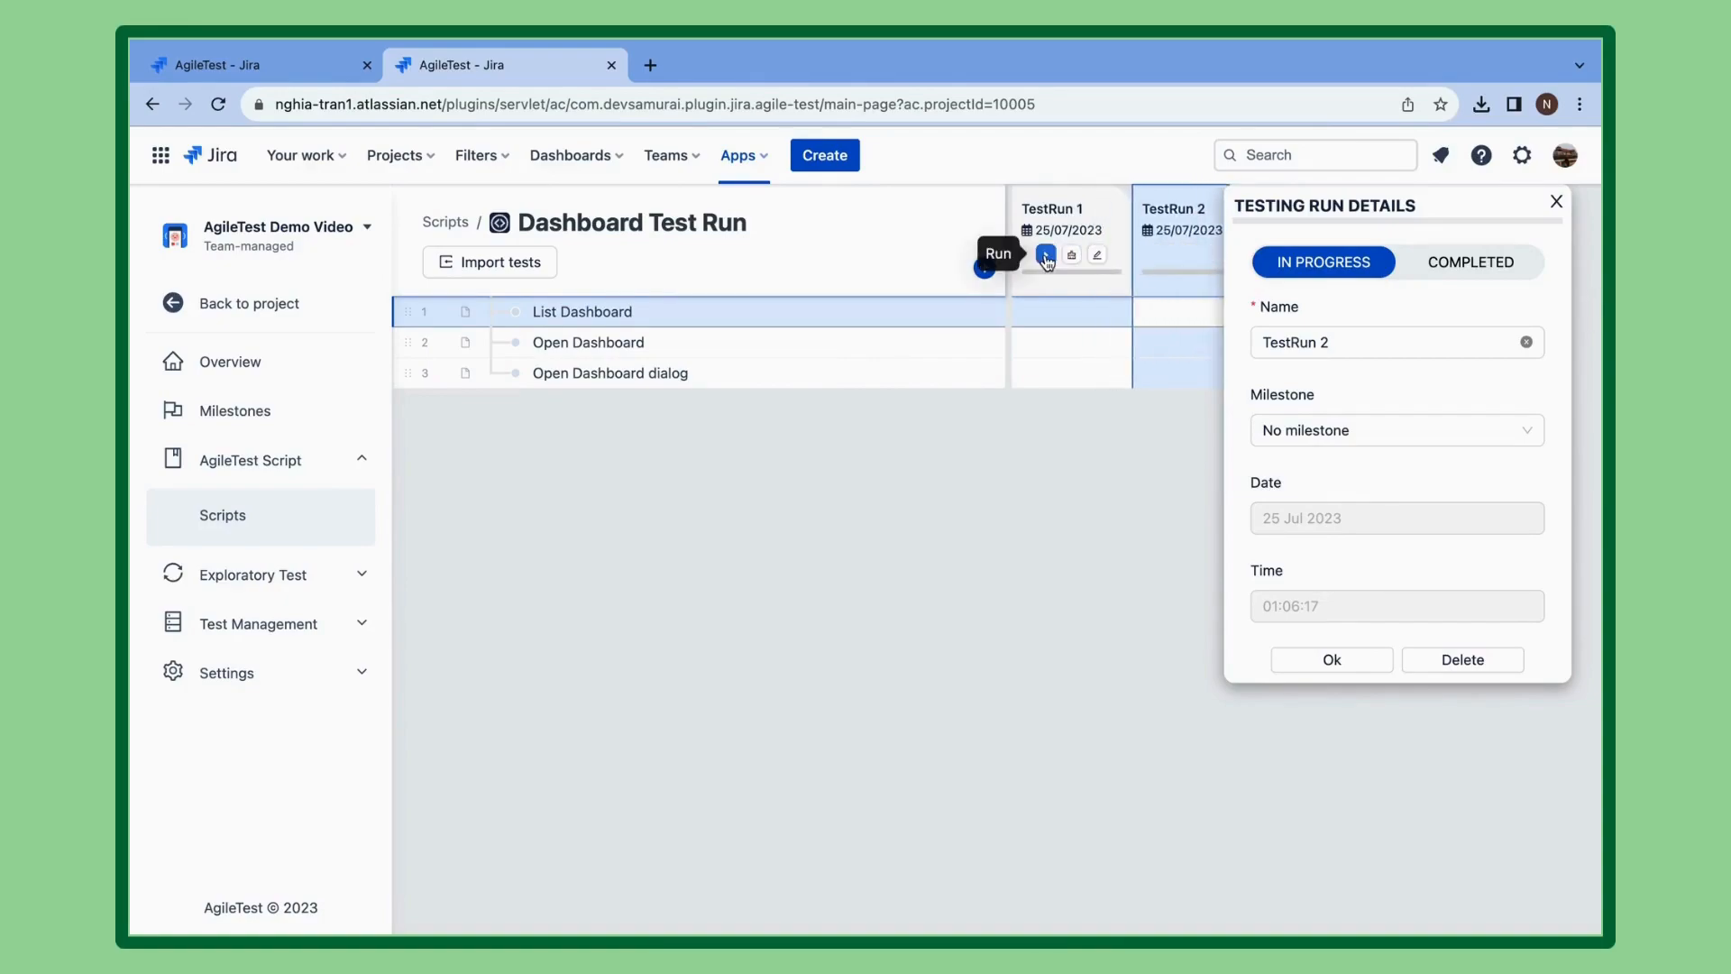
pyautogui.click(1096, 255)
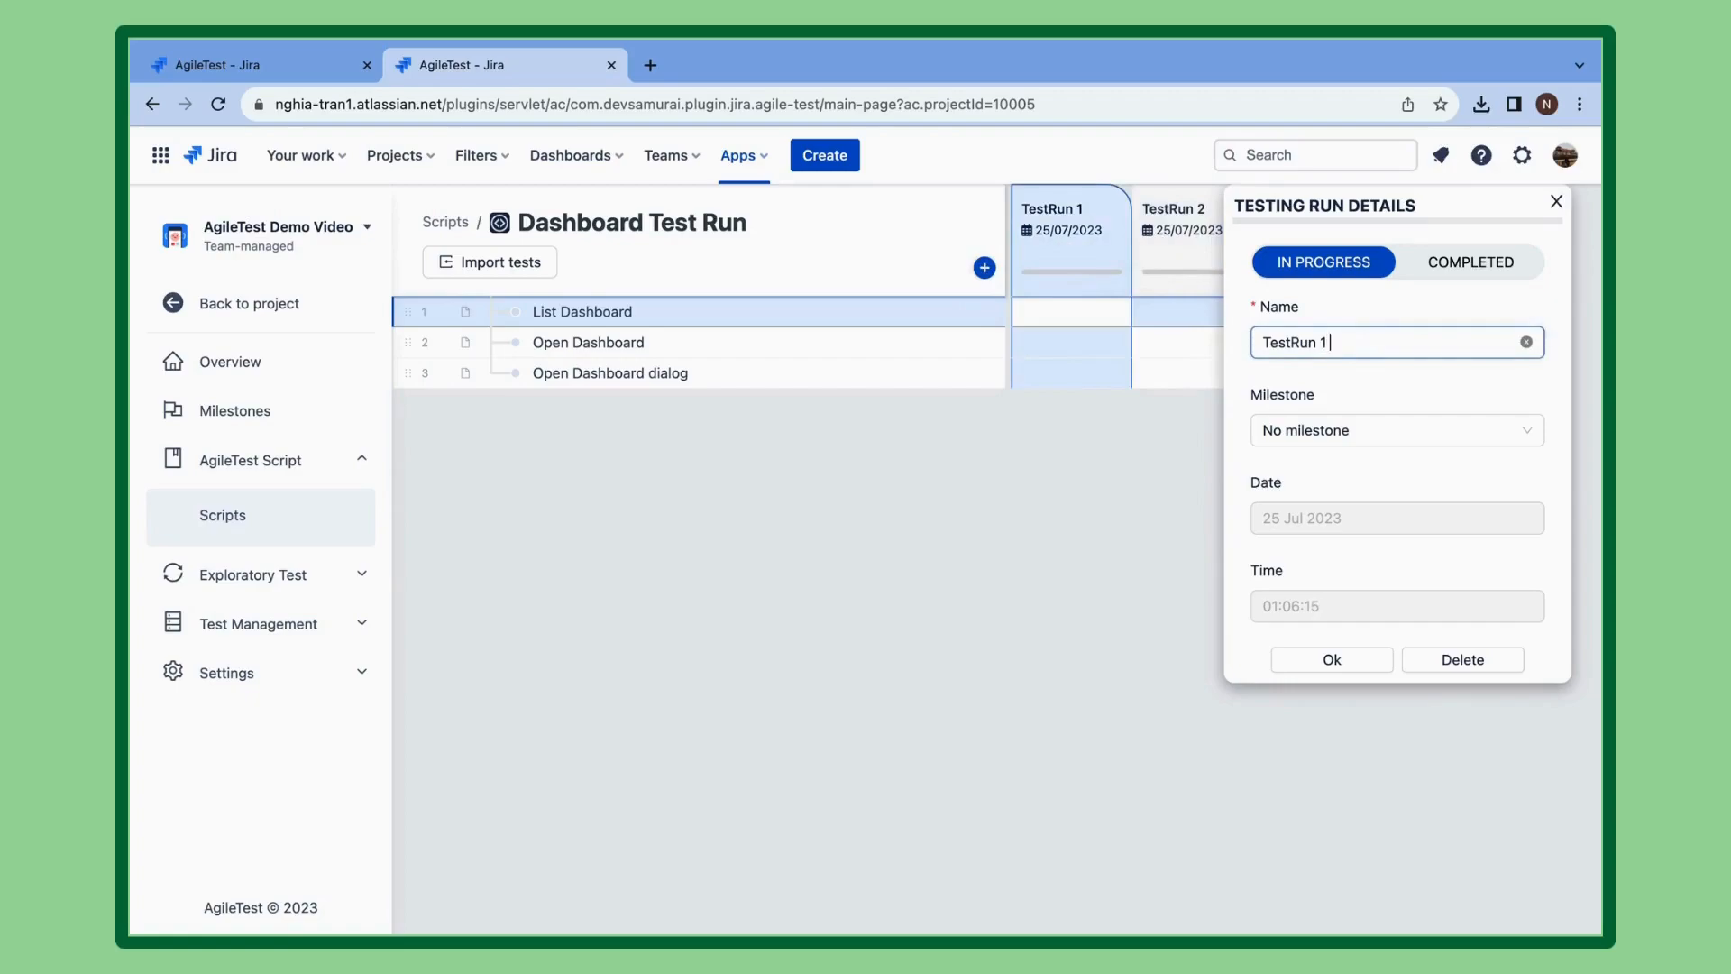
pyautogui.write('ahhboard')
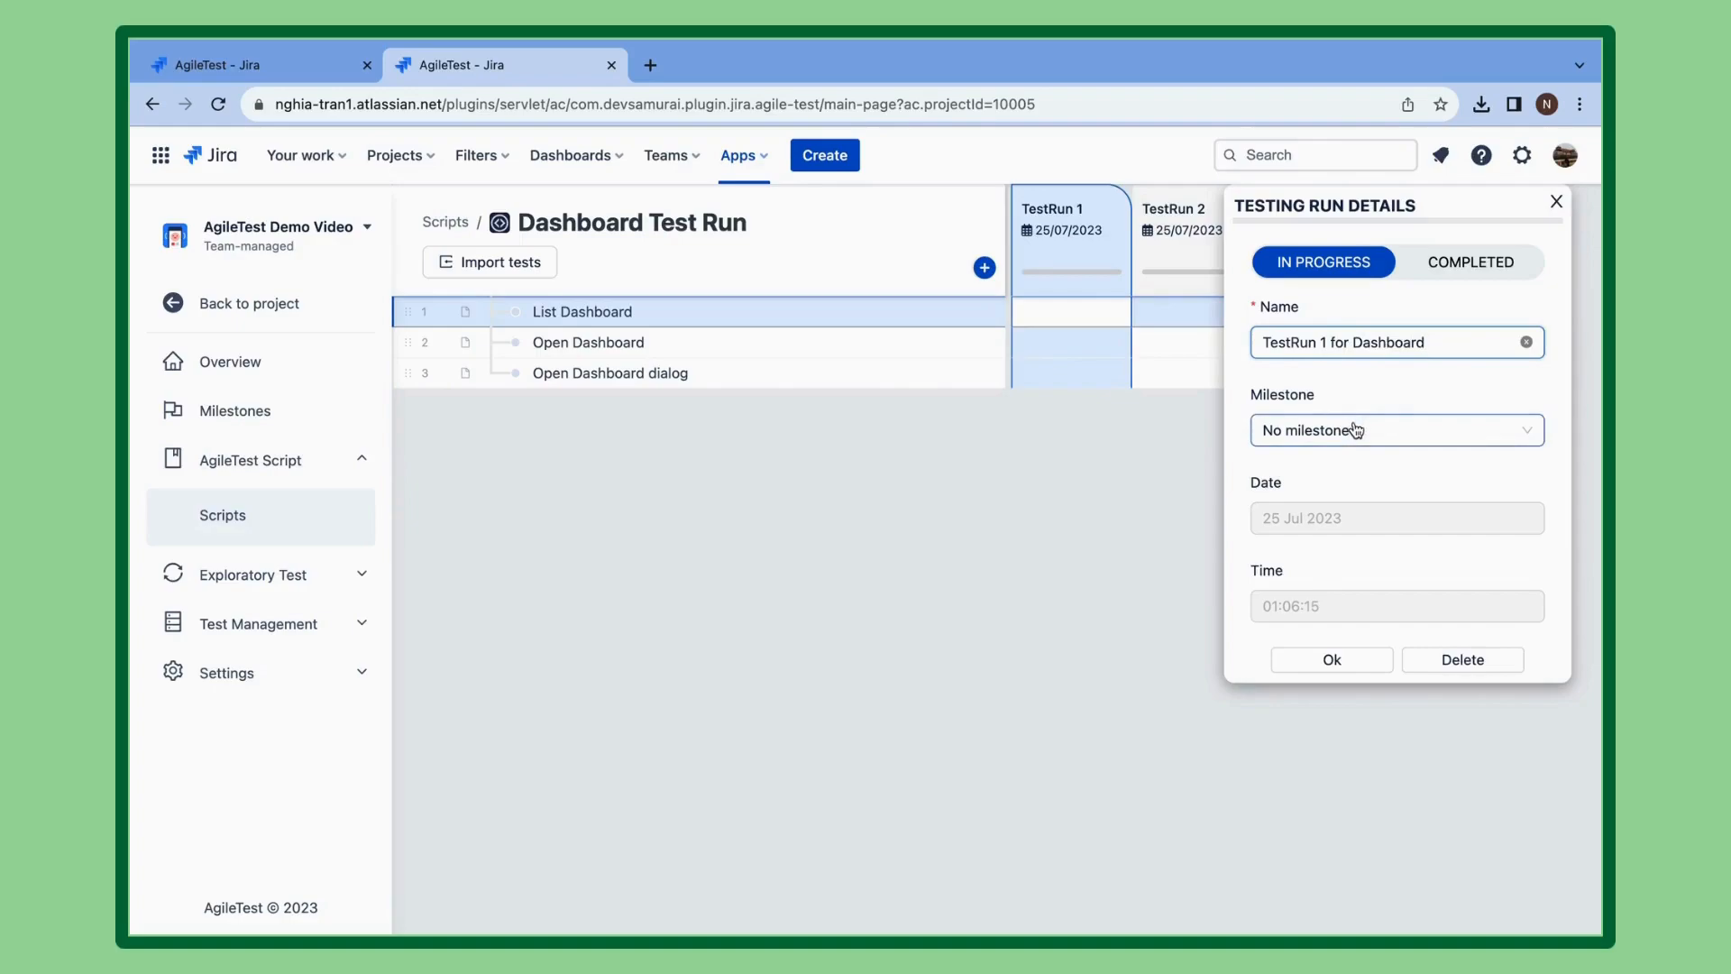
pyautogui.click(1359, 432)
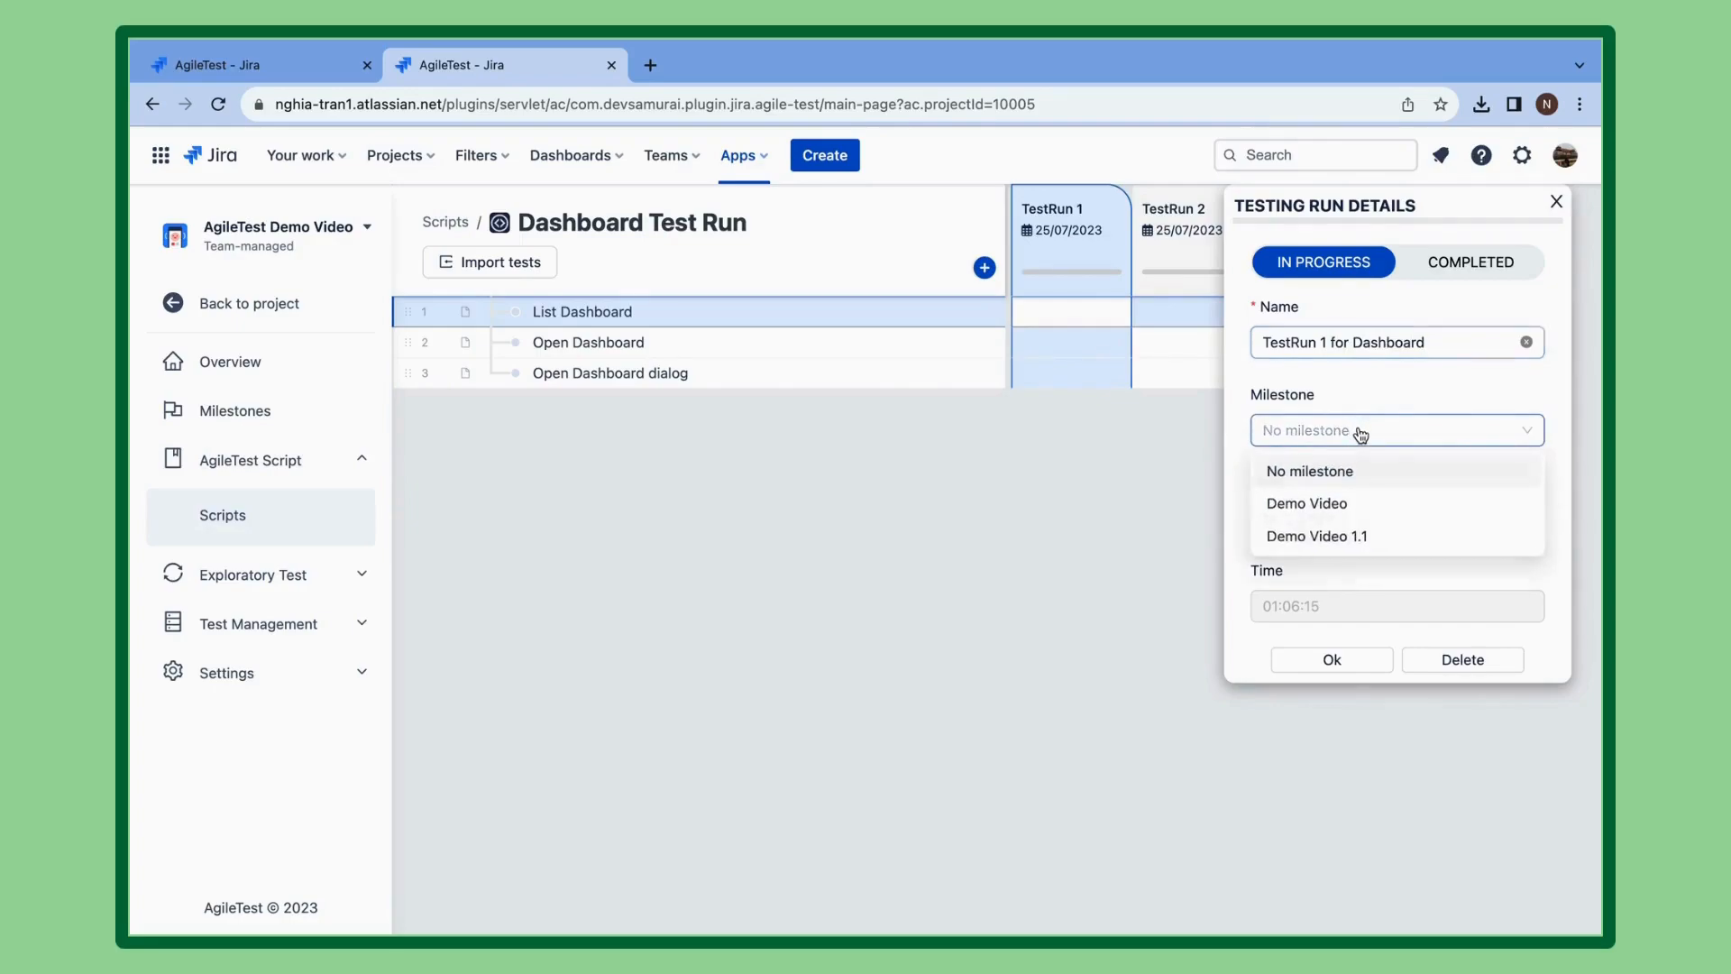
pyautogui.click(1338, 536)
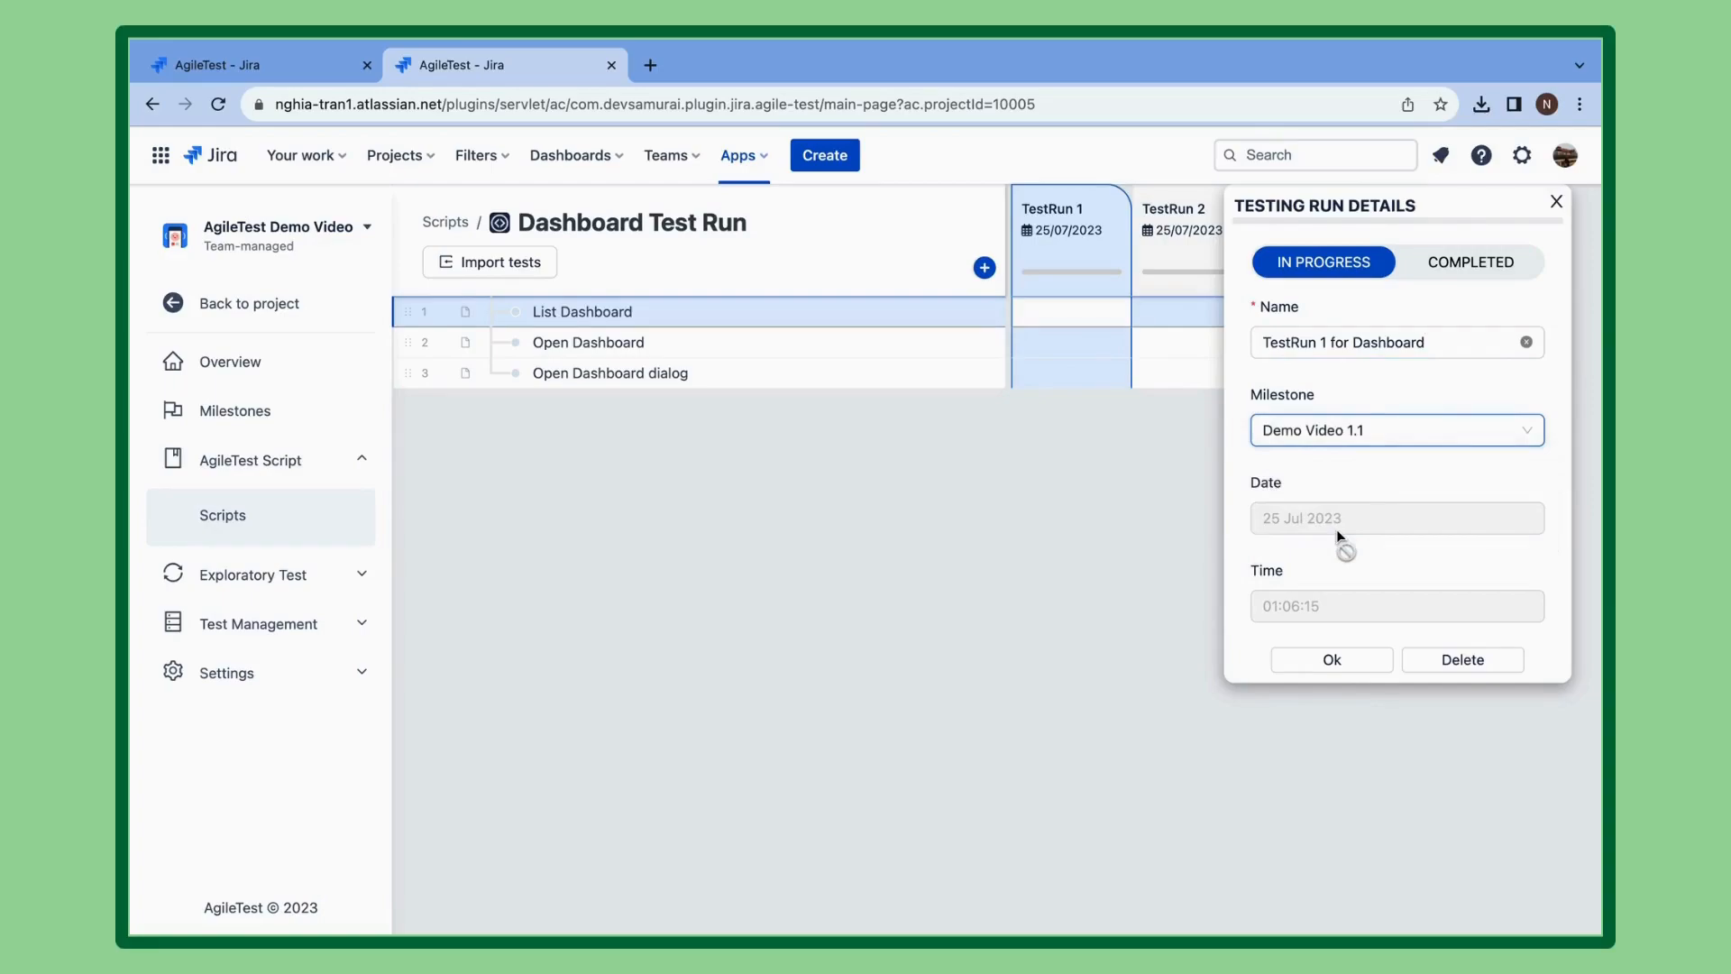
pyautogui.click(1329, 663)
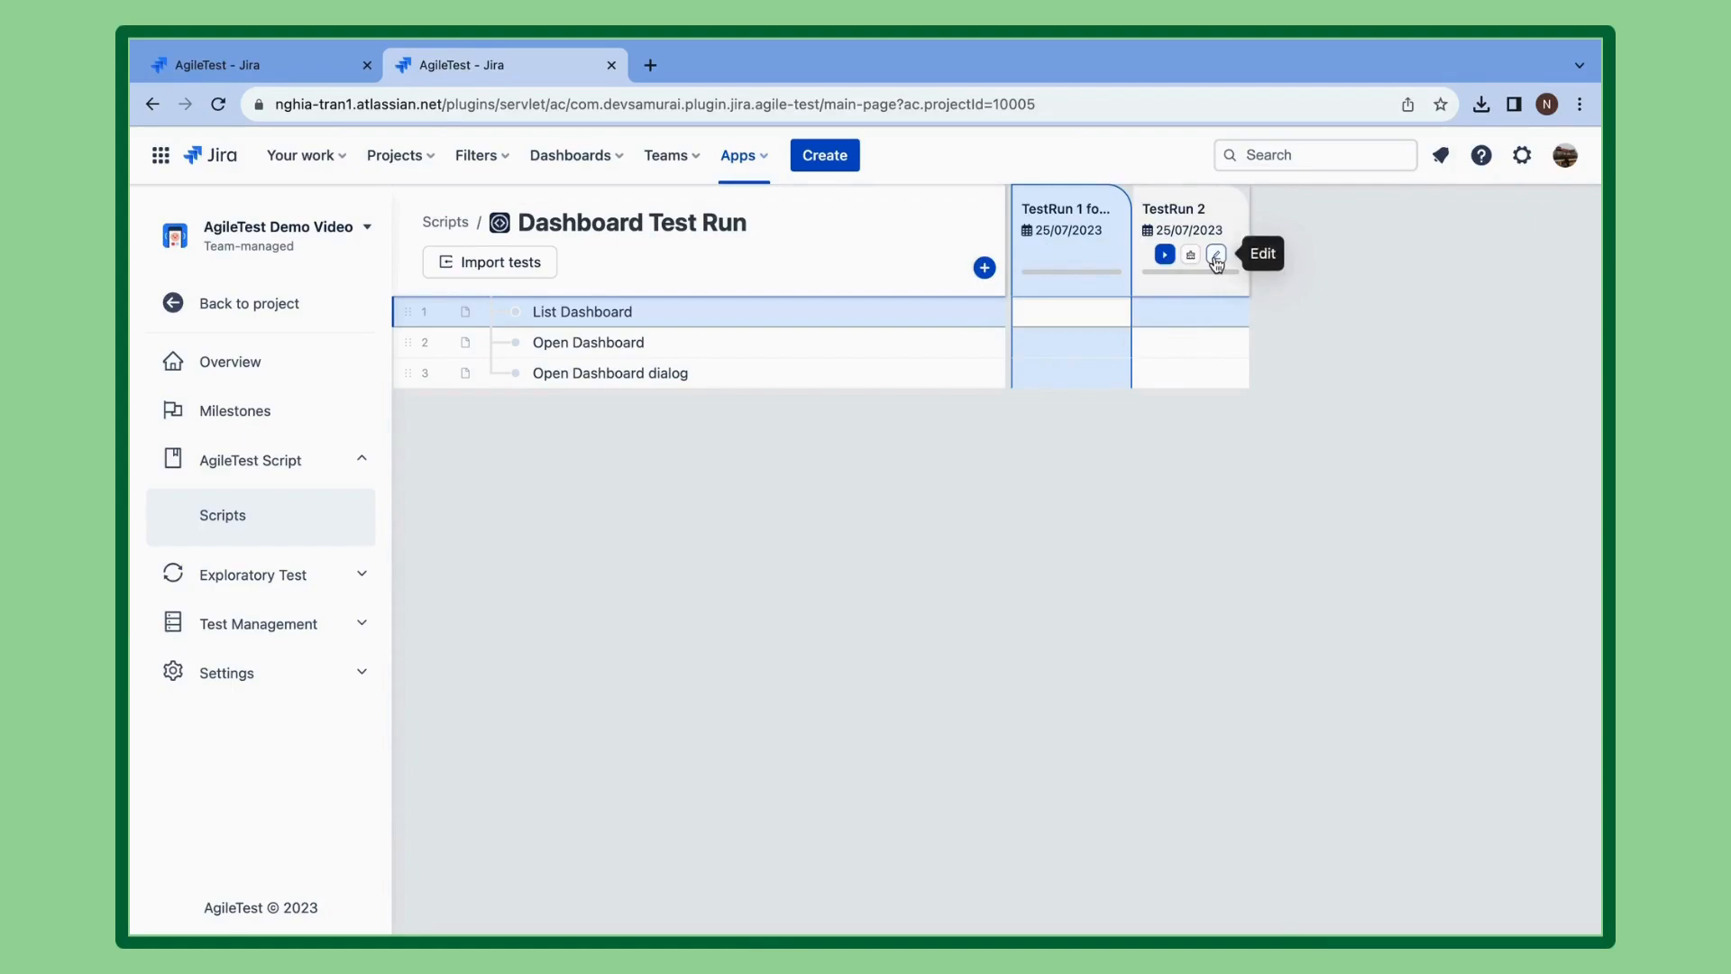
pyautogui.click(1216, 258)
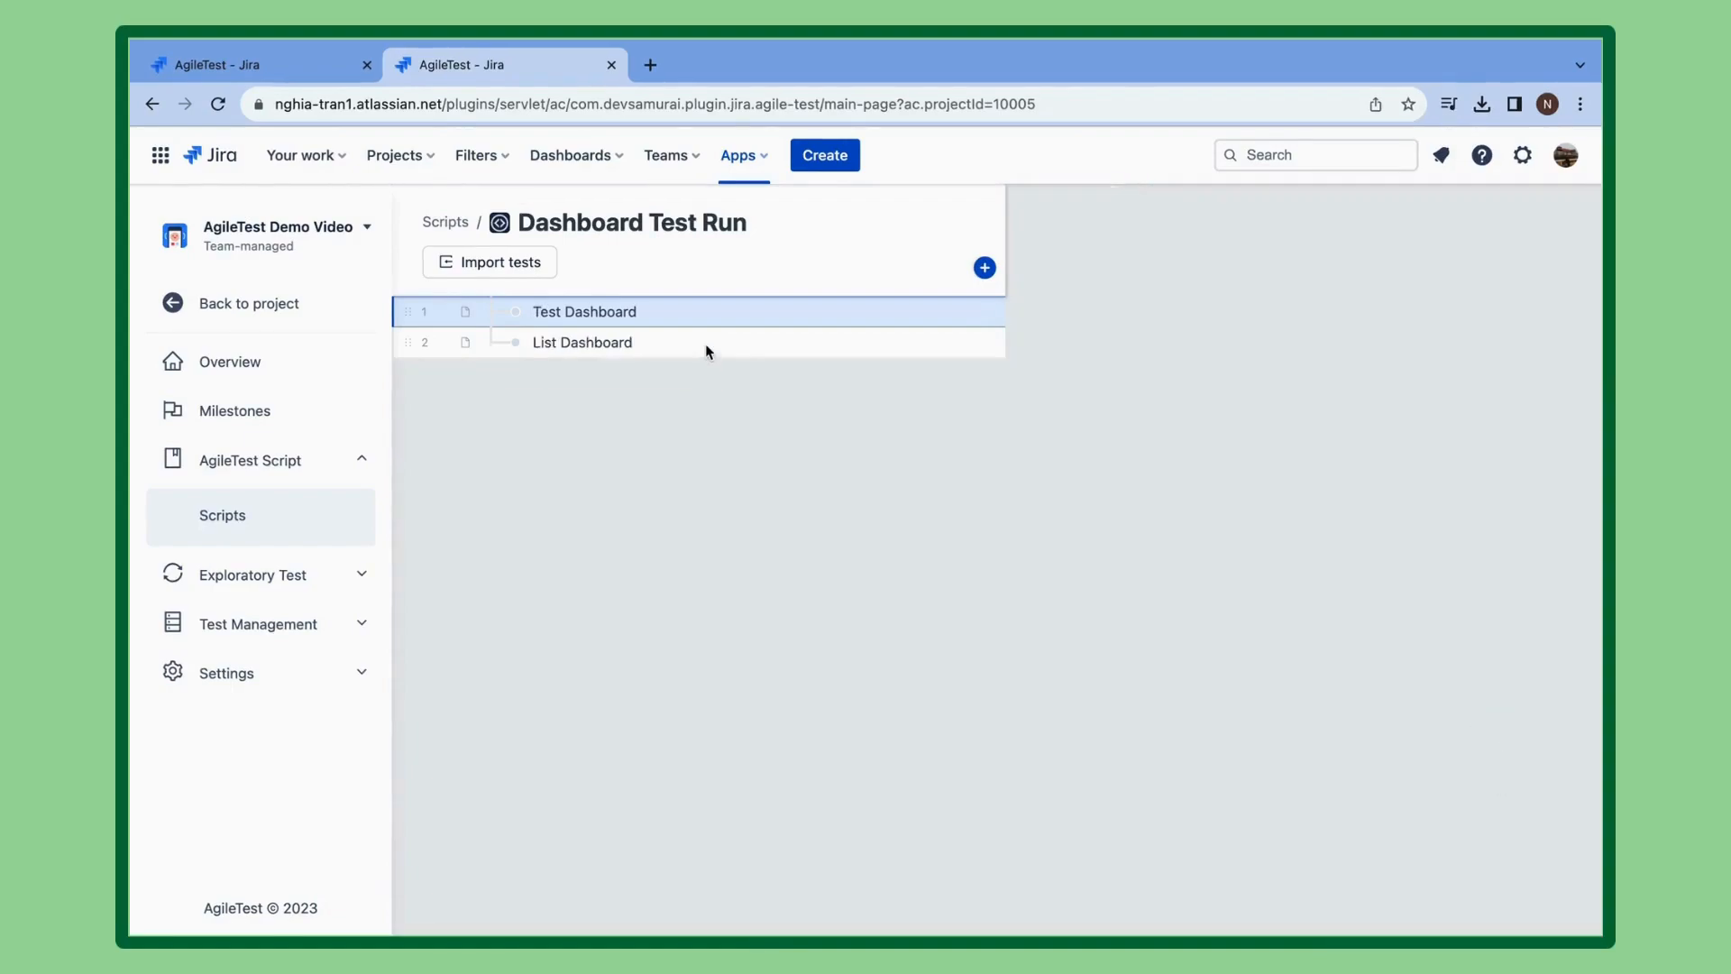
# Select the Test Dashboard item and add a new test run to the script.
pyautogui.click(705, 343)
pyautogui.click(875, 306)
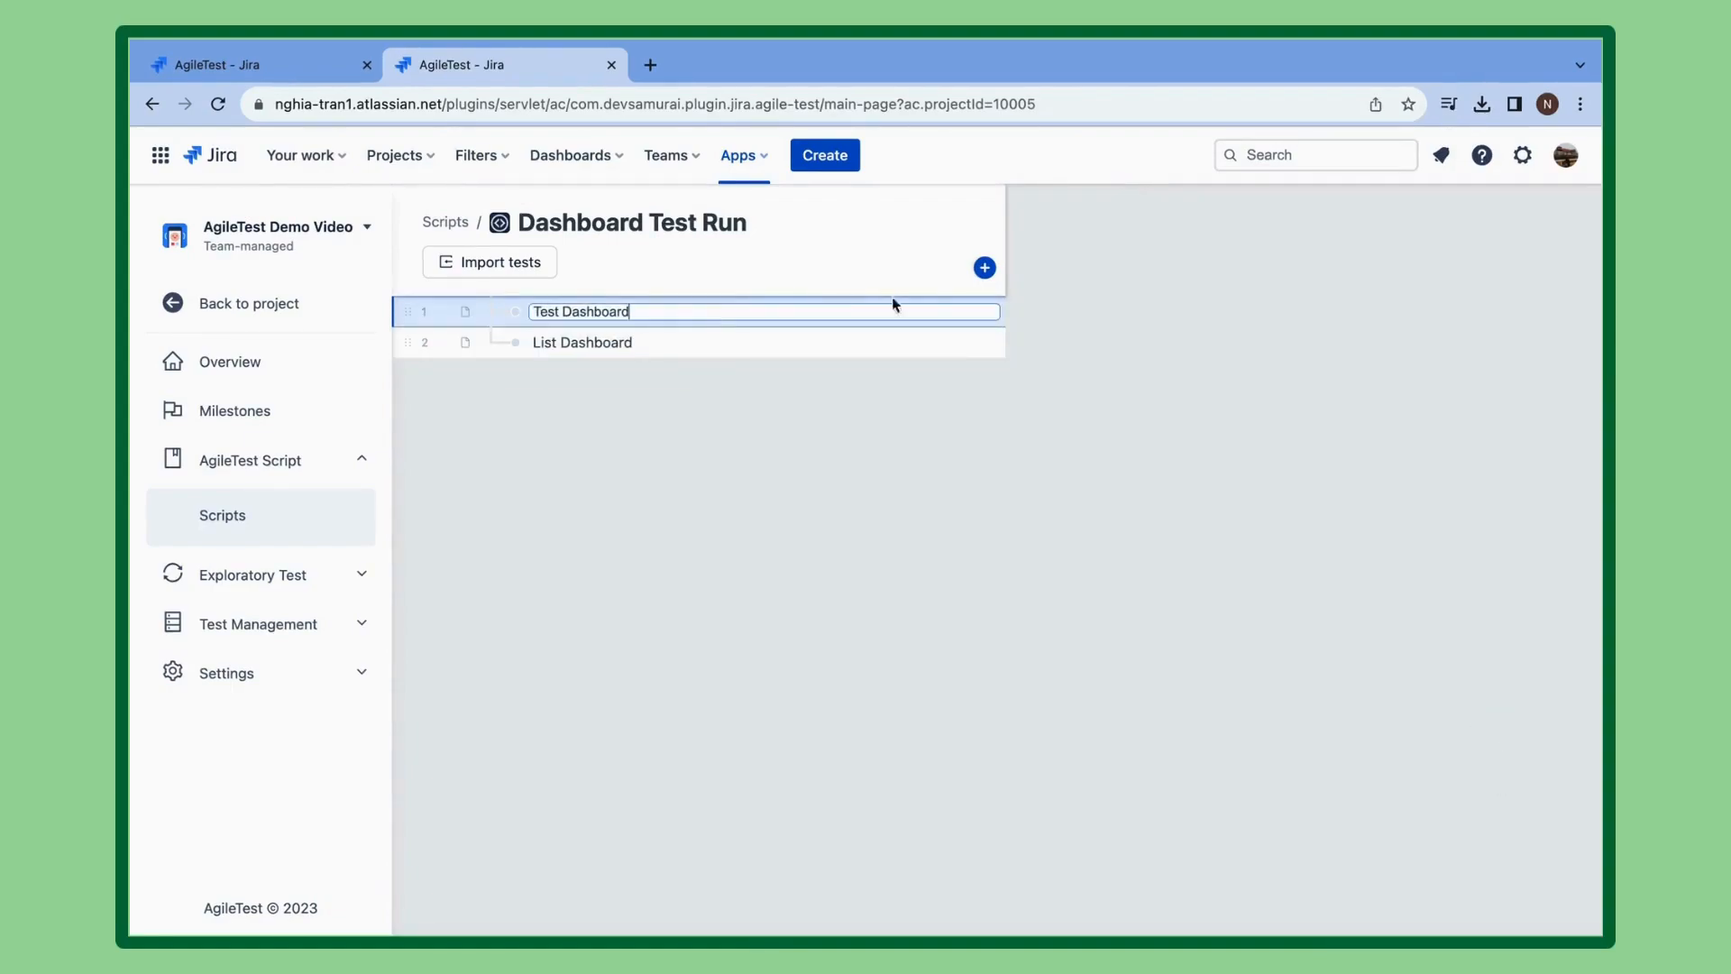
pyautogui.click(985, 268)
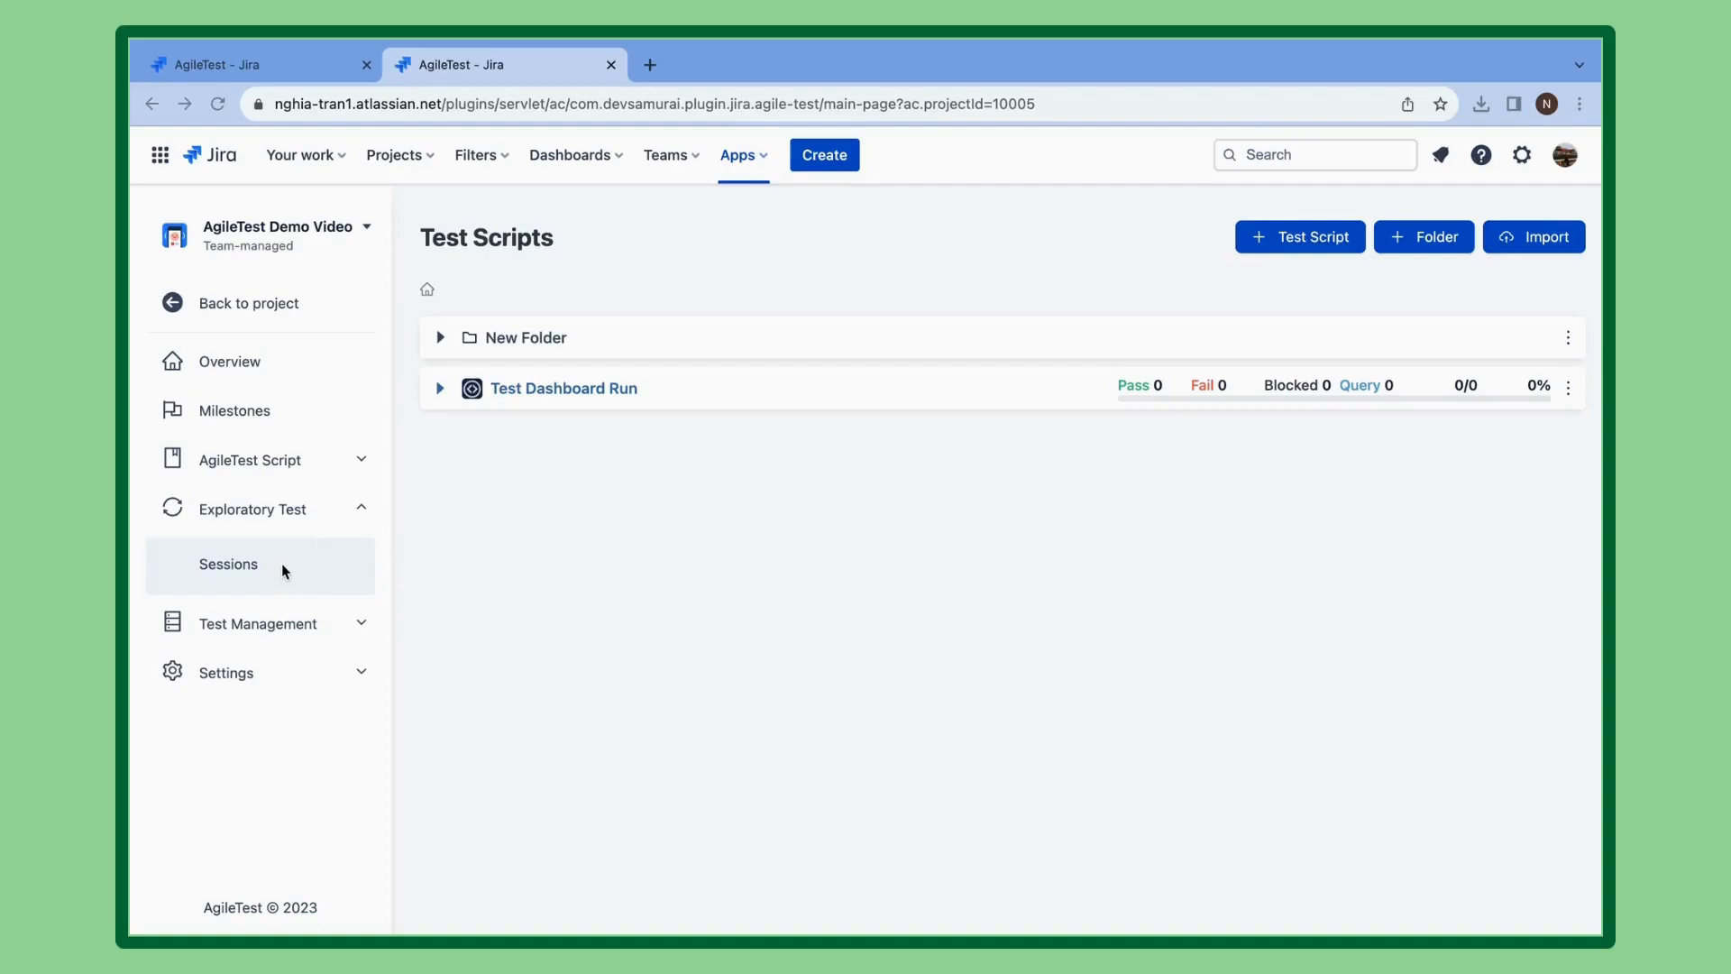
# Start a new exploratory test session with Session 1 as its summary and Test Session 1 as its description.
pyautogui.click(282, 571)
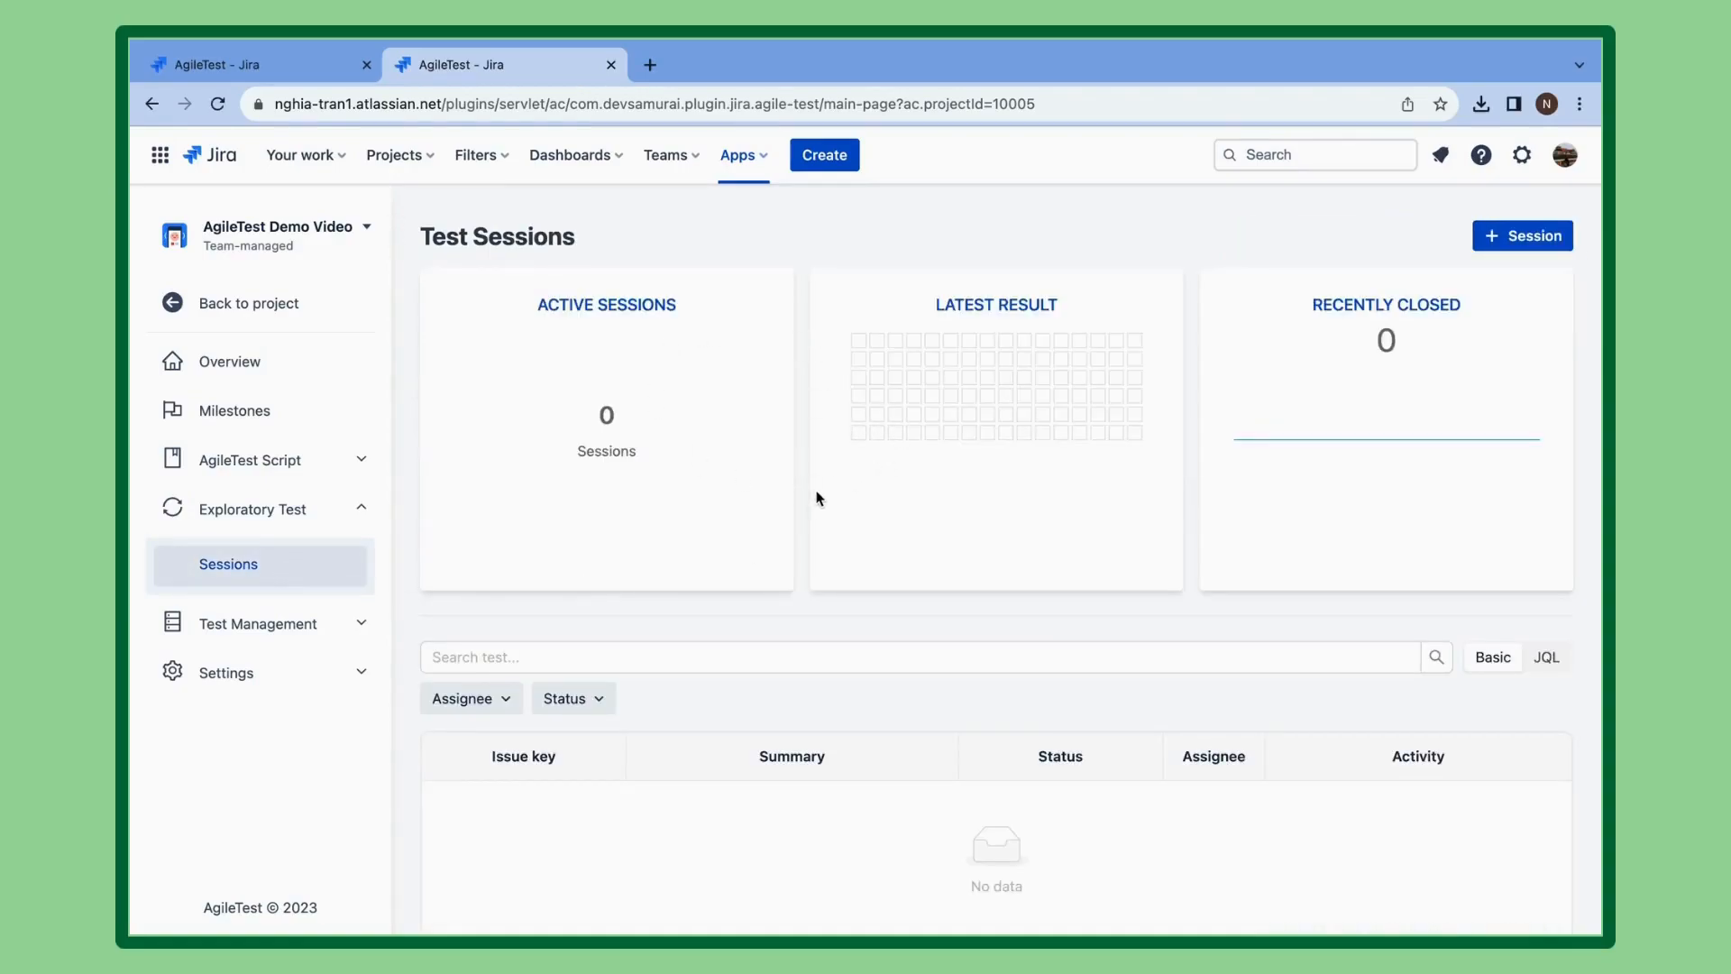
pyautogui.click(739, 655)
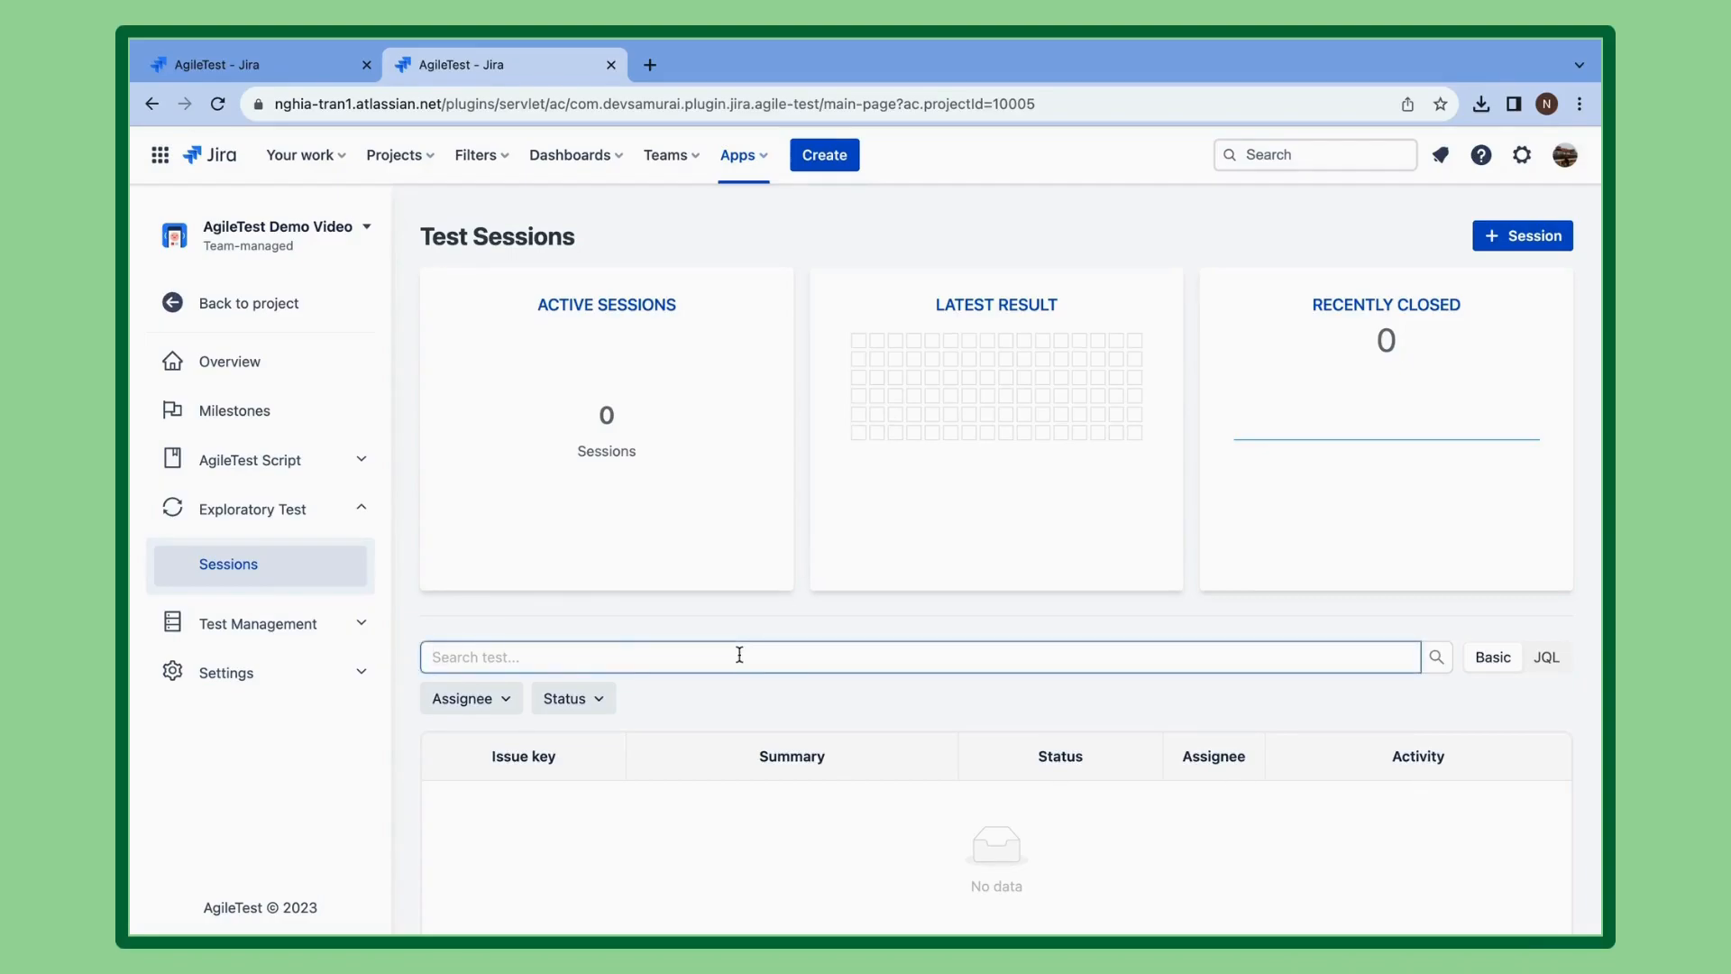
pyautogui.click(1523, 236)
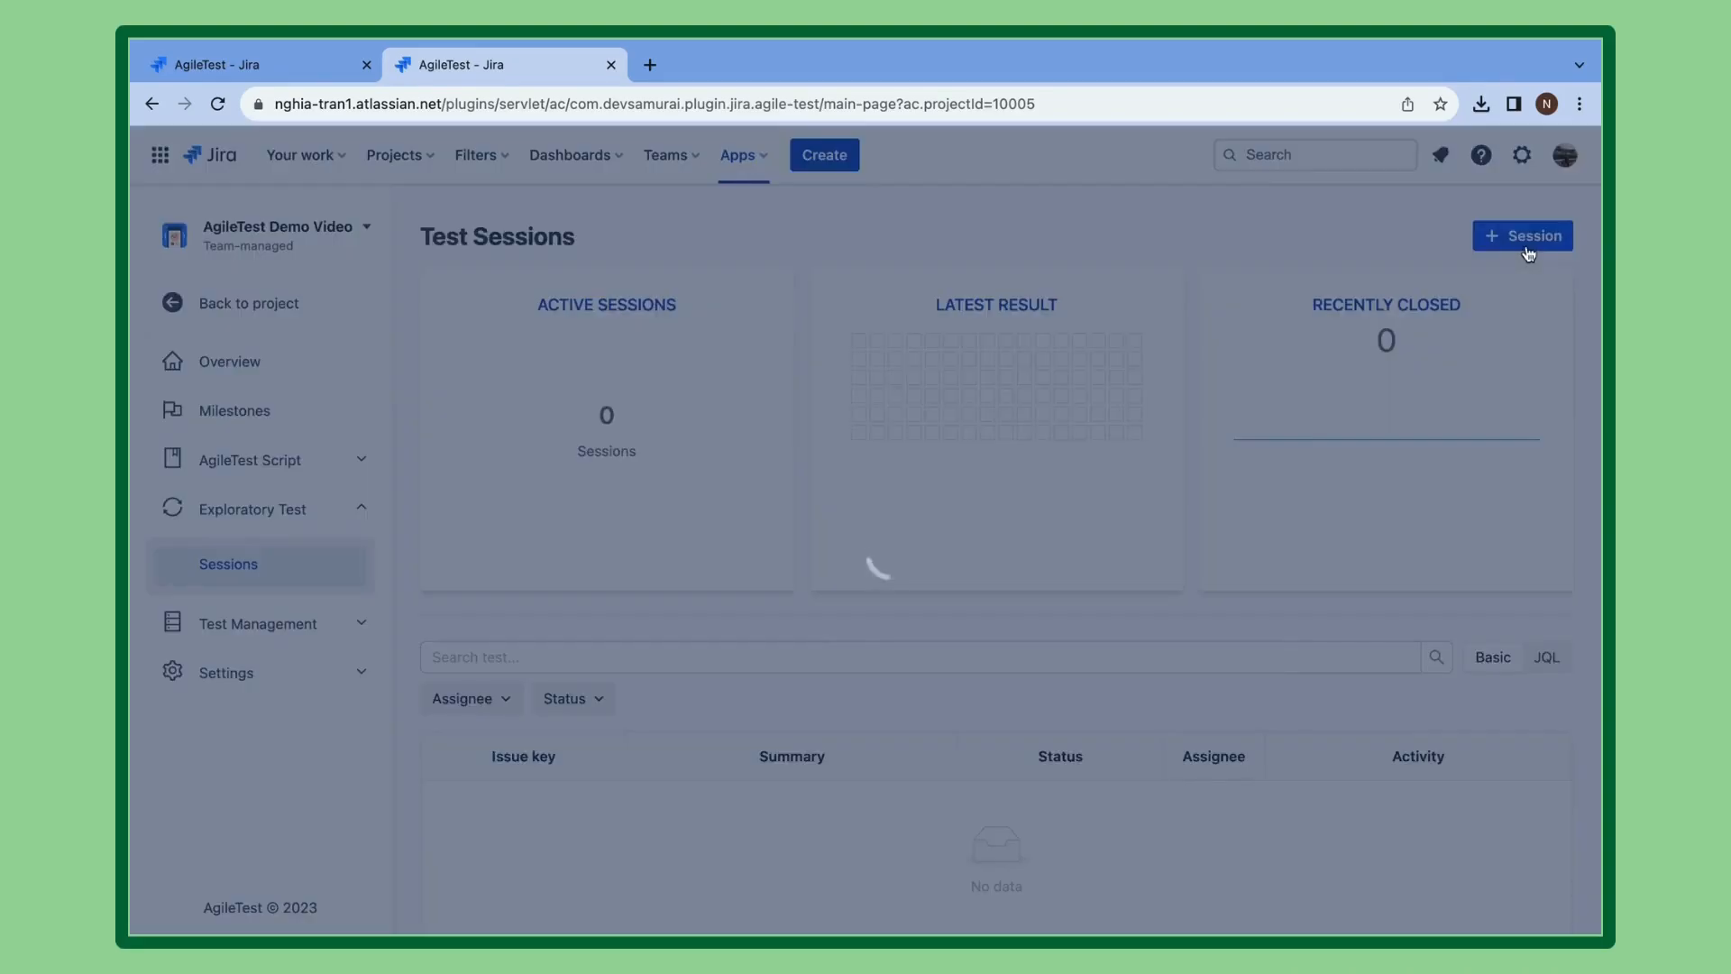
pyautogui.write('Session 1')
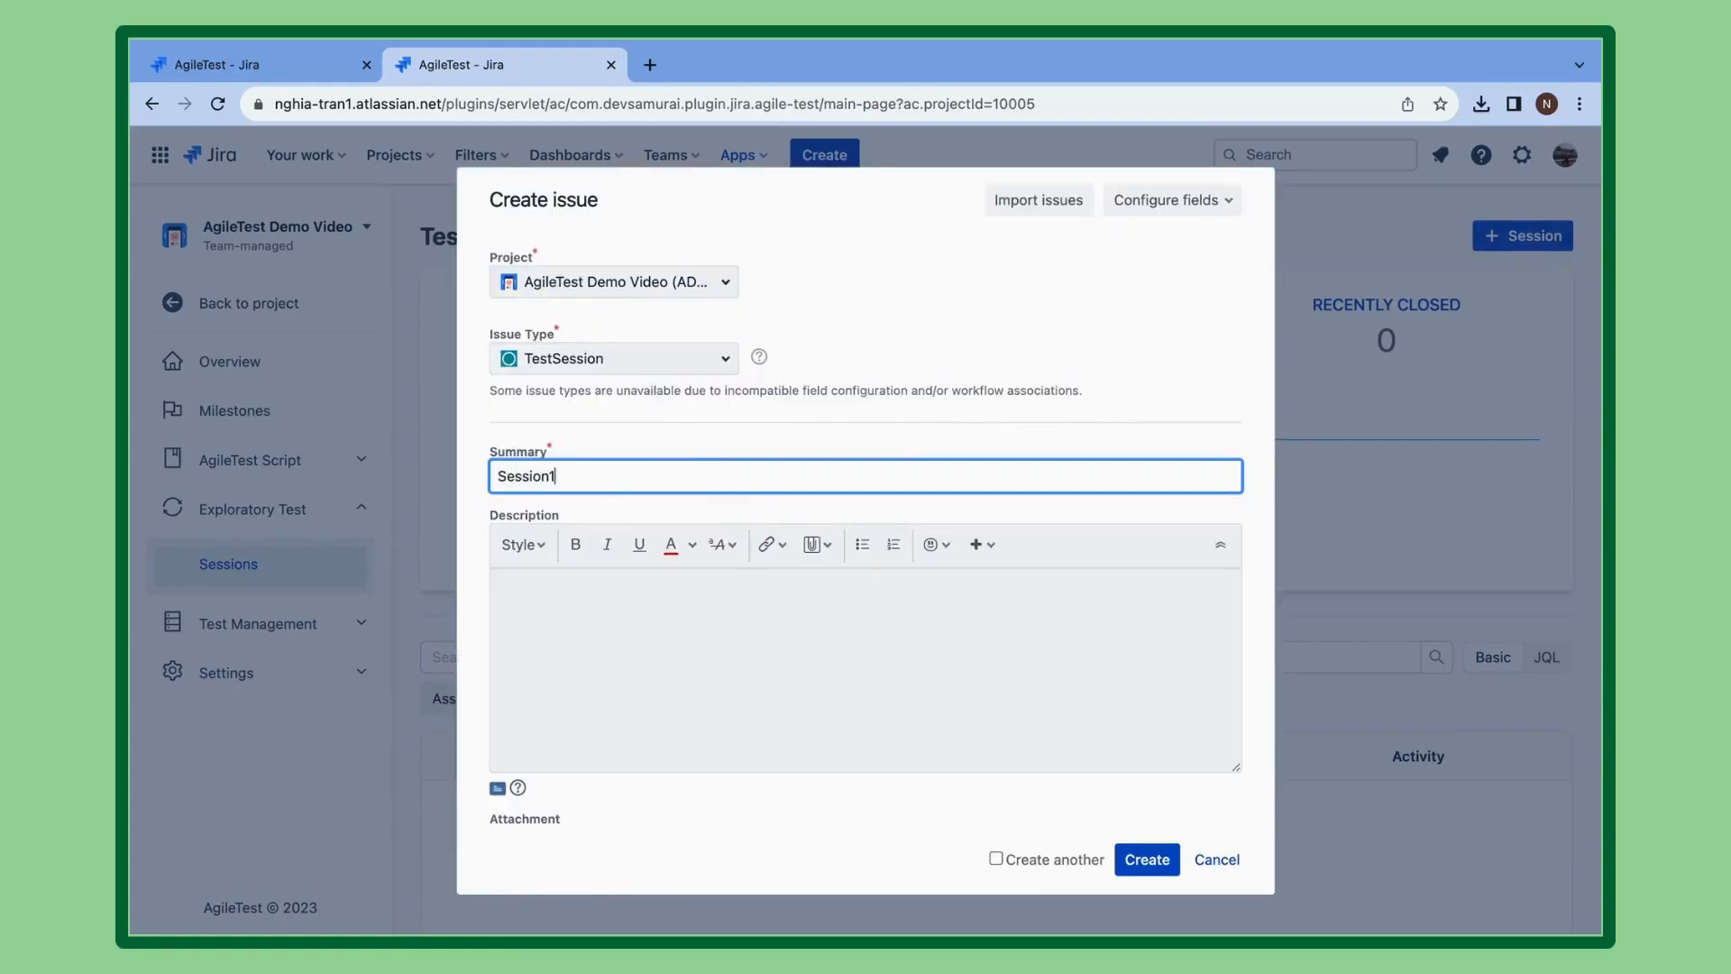
pyautogui.click(548, 587)
pyautogui.write('Test Session 1')
pyautogui.scroll(-5, 819, 691)
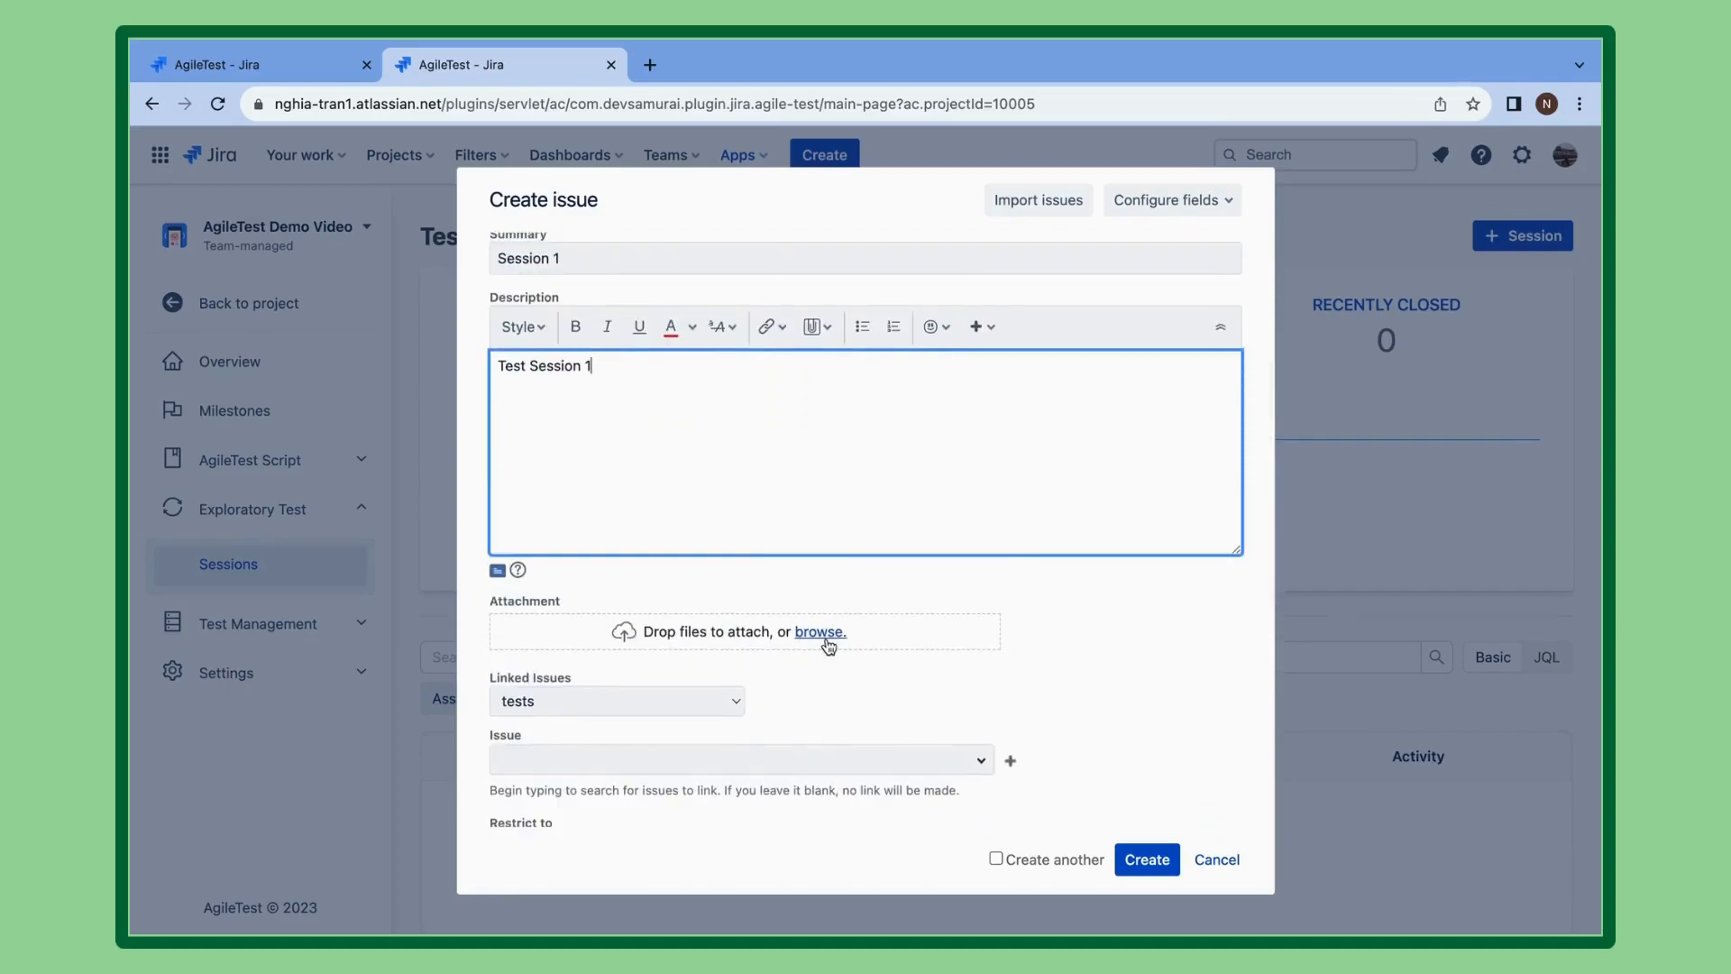
# Link the new session to issue ADV-1 with the "is tested by" relation.
pyautogui.click(680, 698)
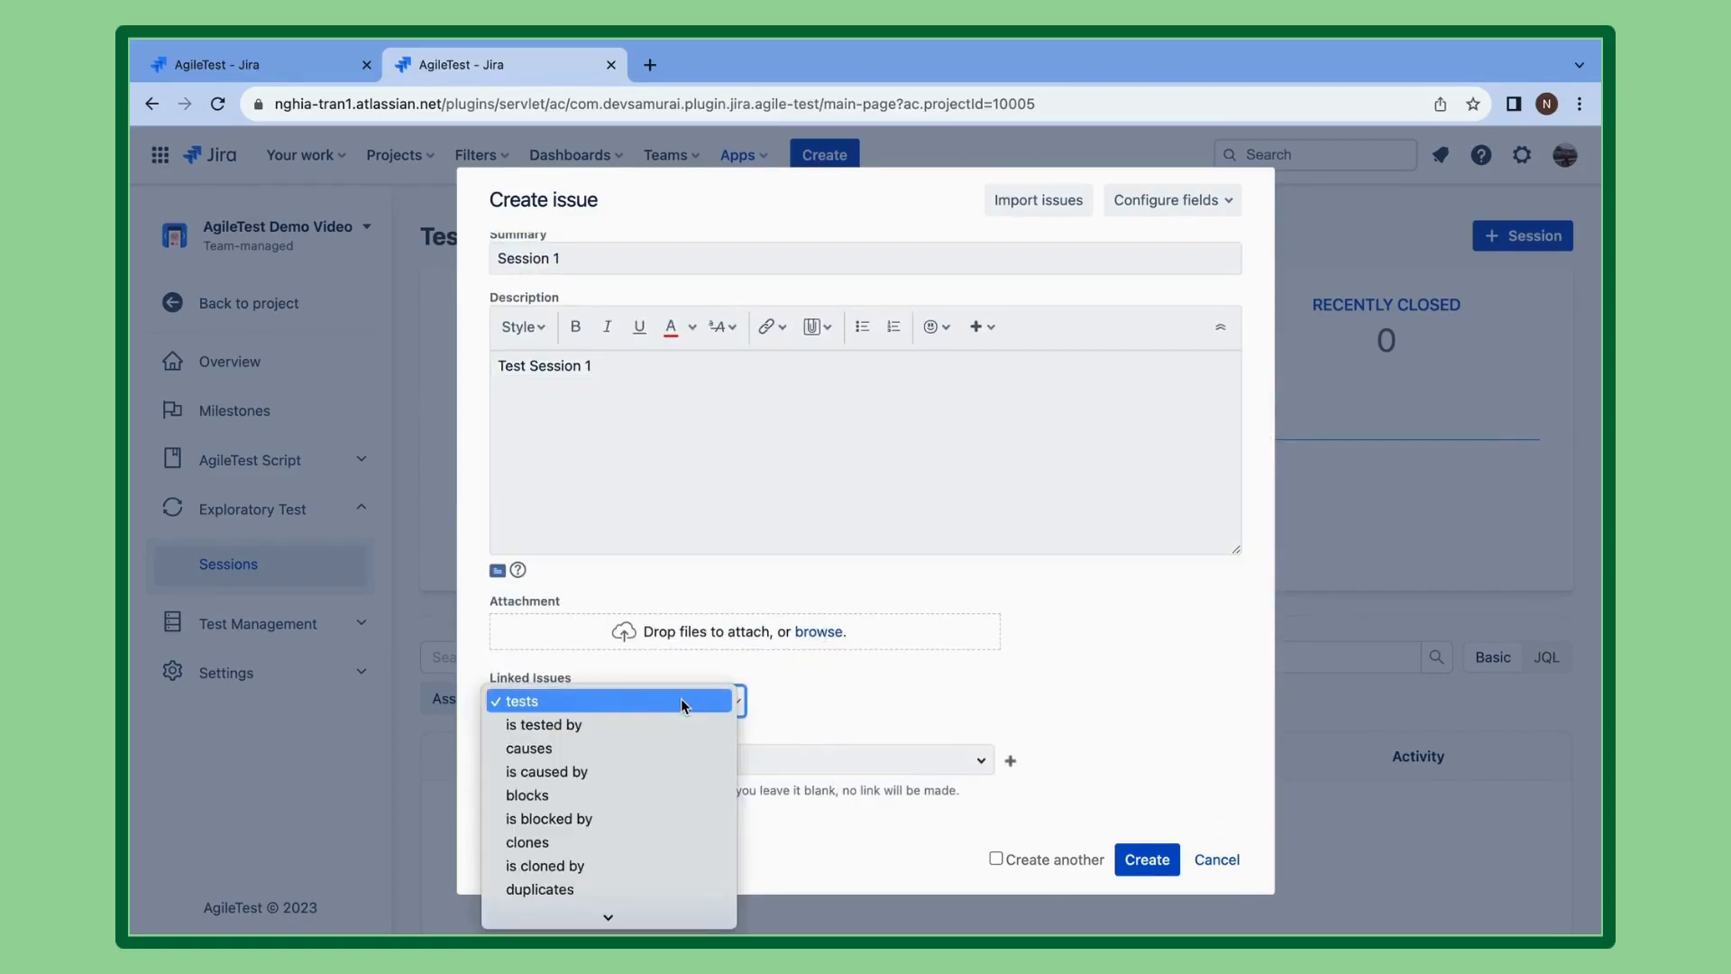
pyautogui.scroll(-1, 681, 697)
pyautogui.click(794, 709)
pyautogui.click(732, 706)
pyautogui.click(609, 724)
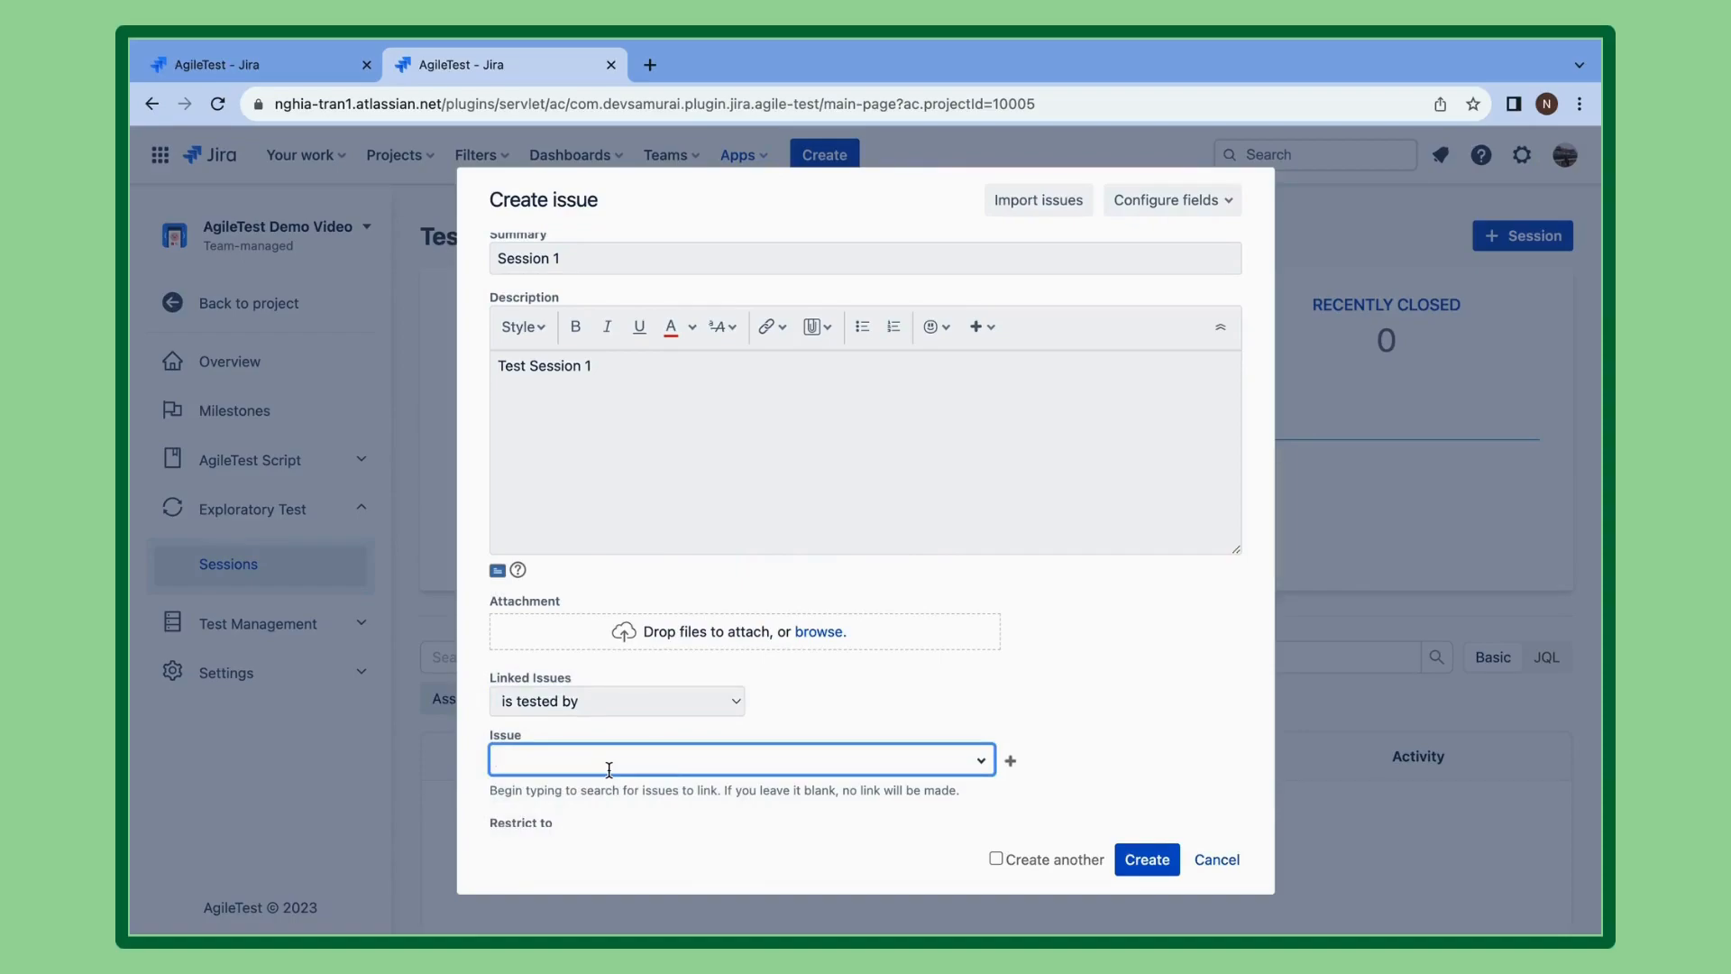
pyautogui.write('Issue')
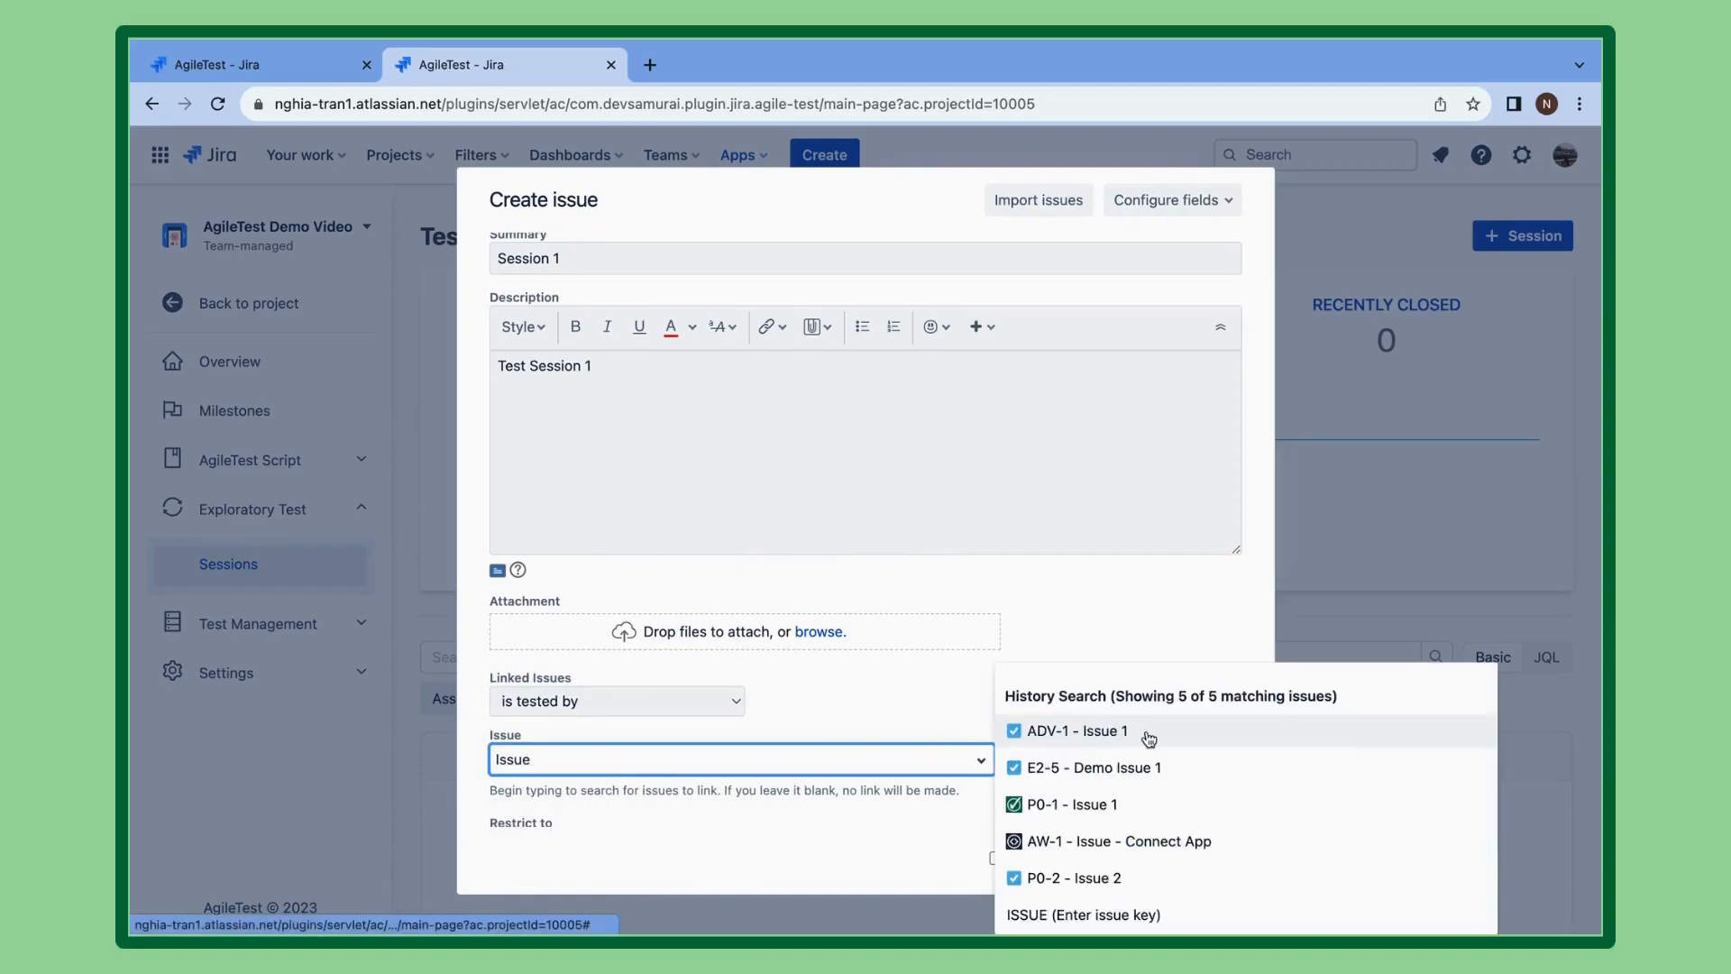
pyautogui.click(1148, 740)
pyautogui.scroll(-3, 757, 739)
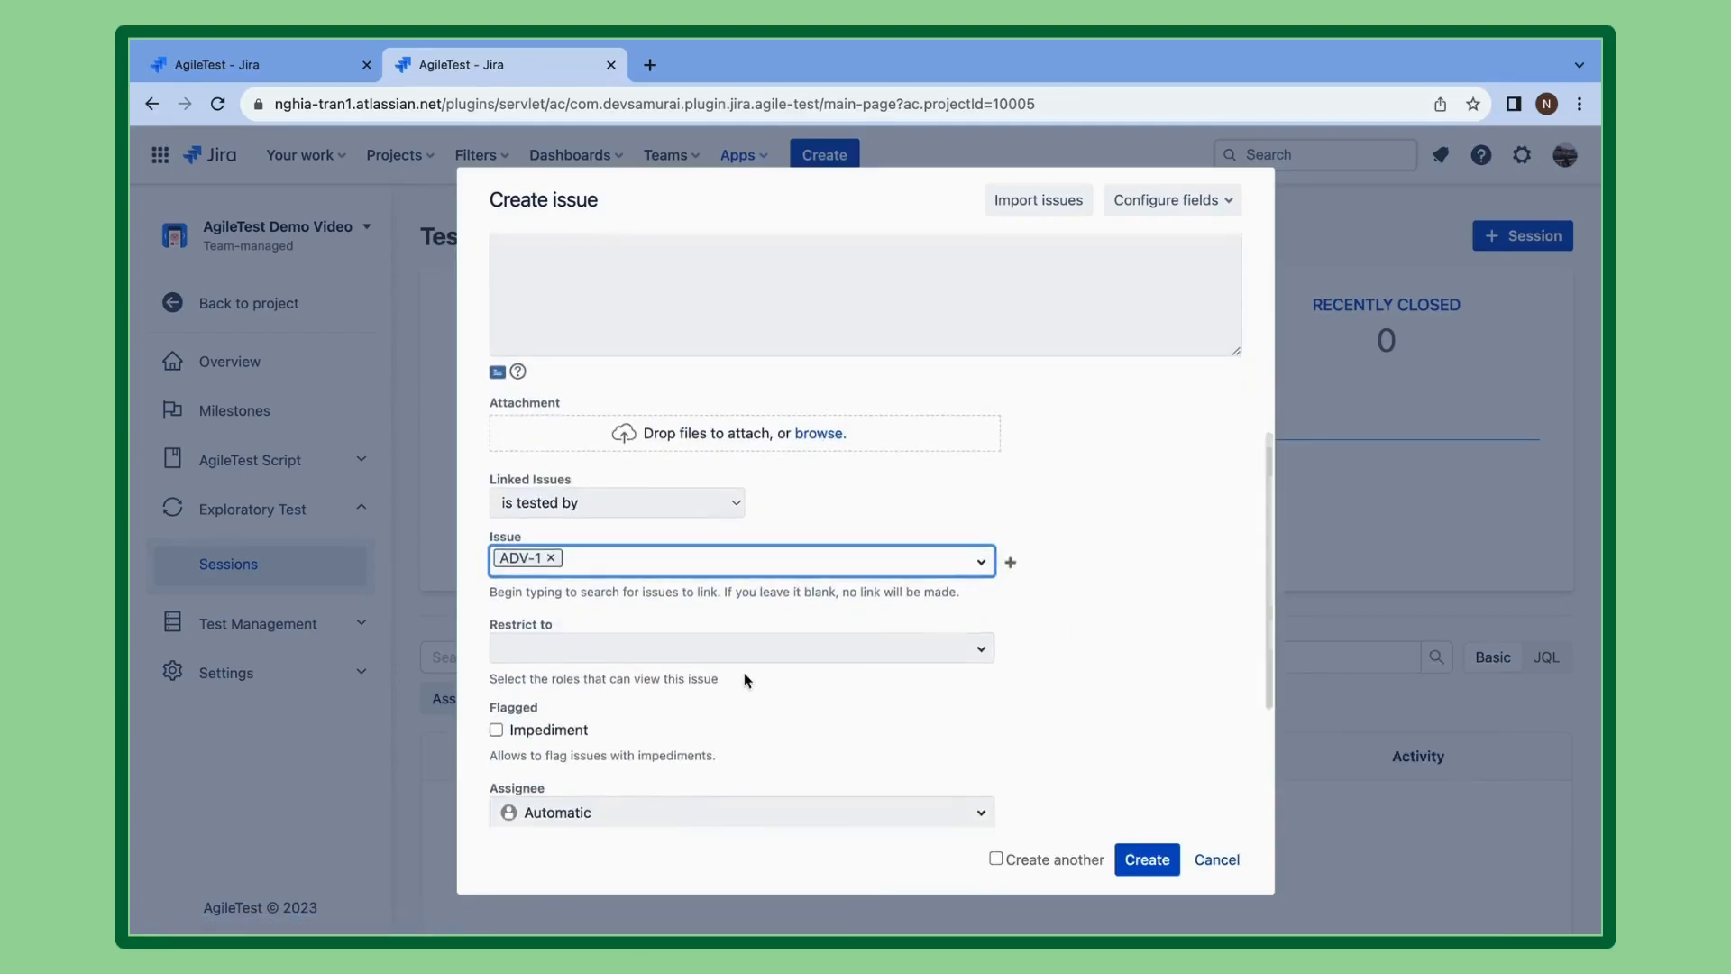
# Create the session with no role restriction and the Automatic assignee.
pyautogui.click(983, 655)
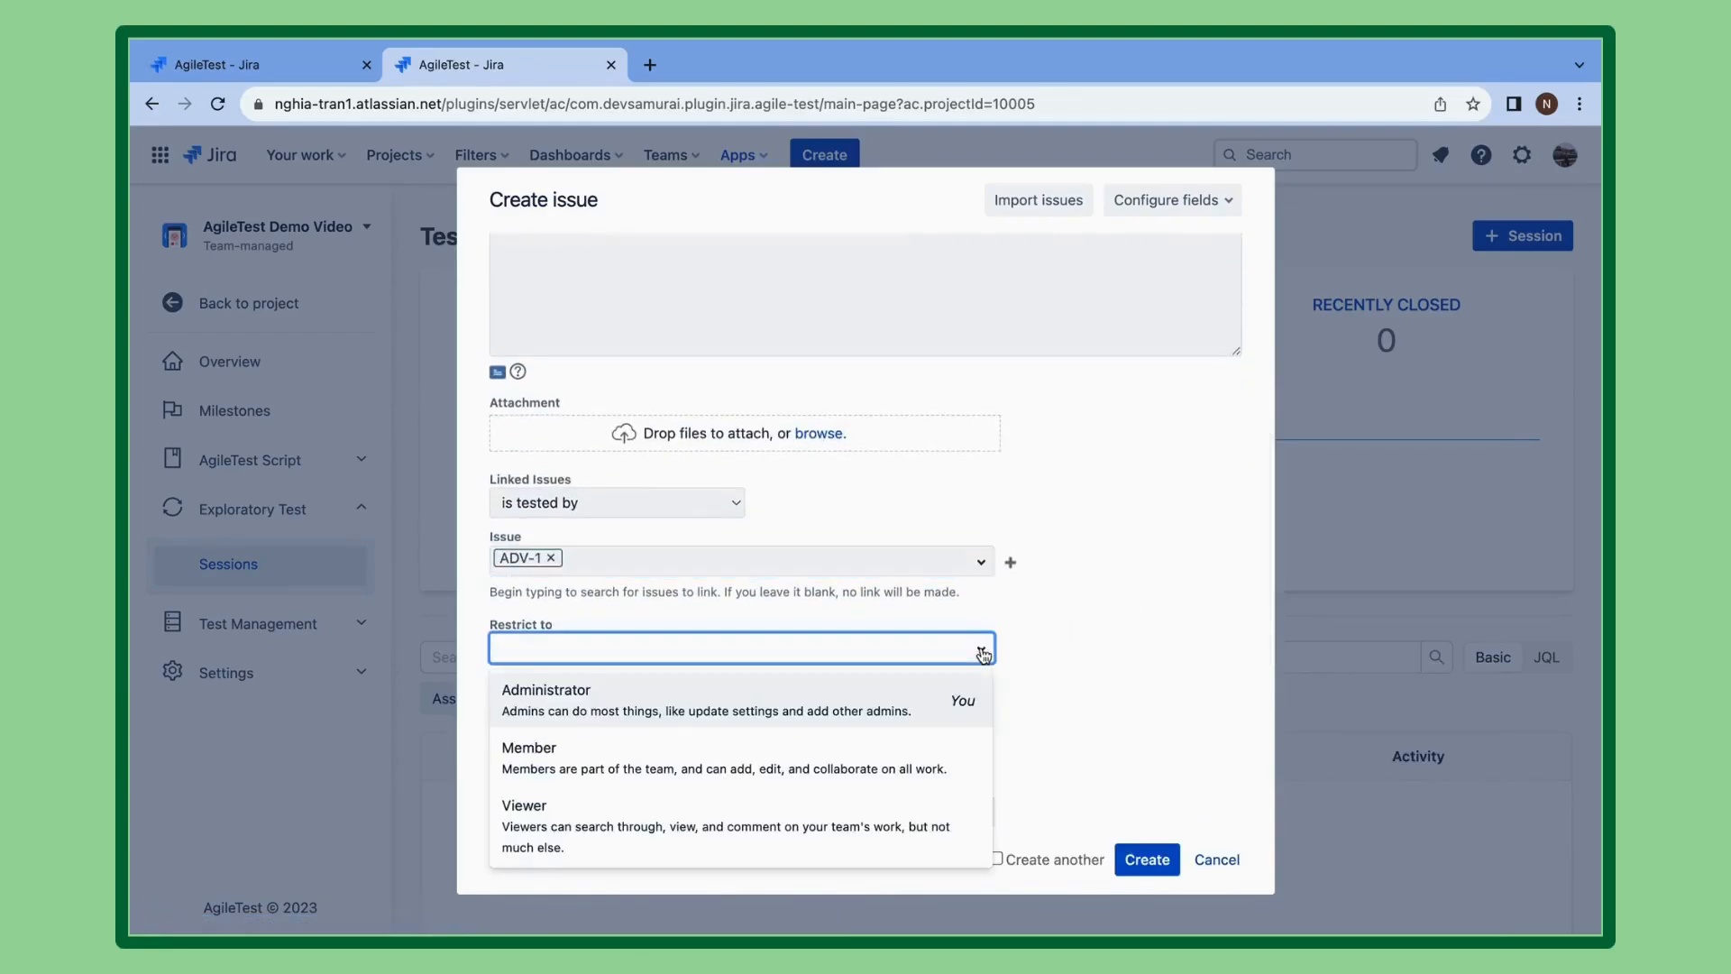
pyautogui.click(1133, 671)
pyautogui.scroll(-2, 838, 771)
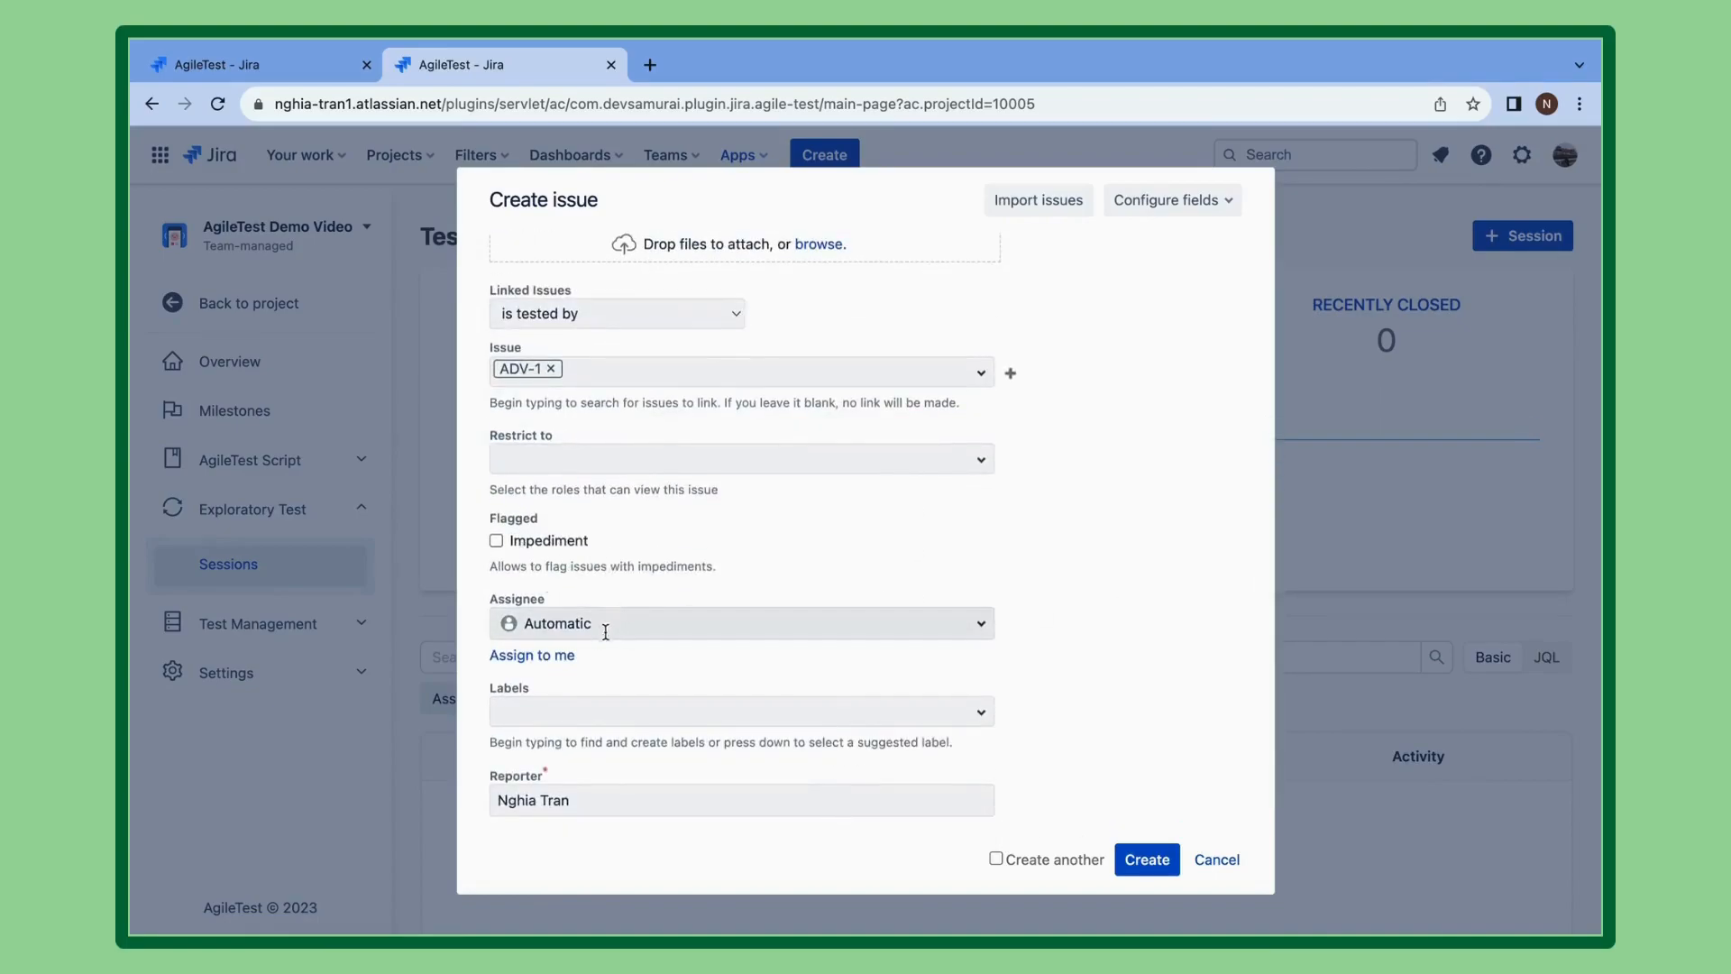
pyautogui.scroll(1, 622, 667)
pyautogui.click(672, 679)
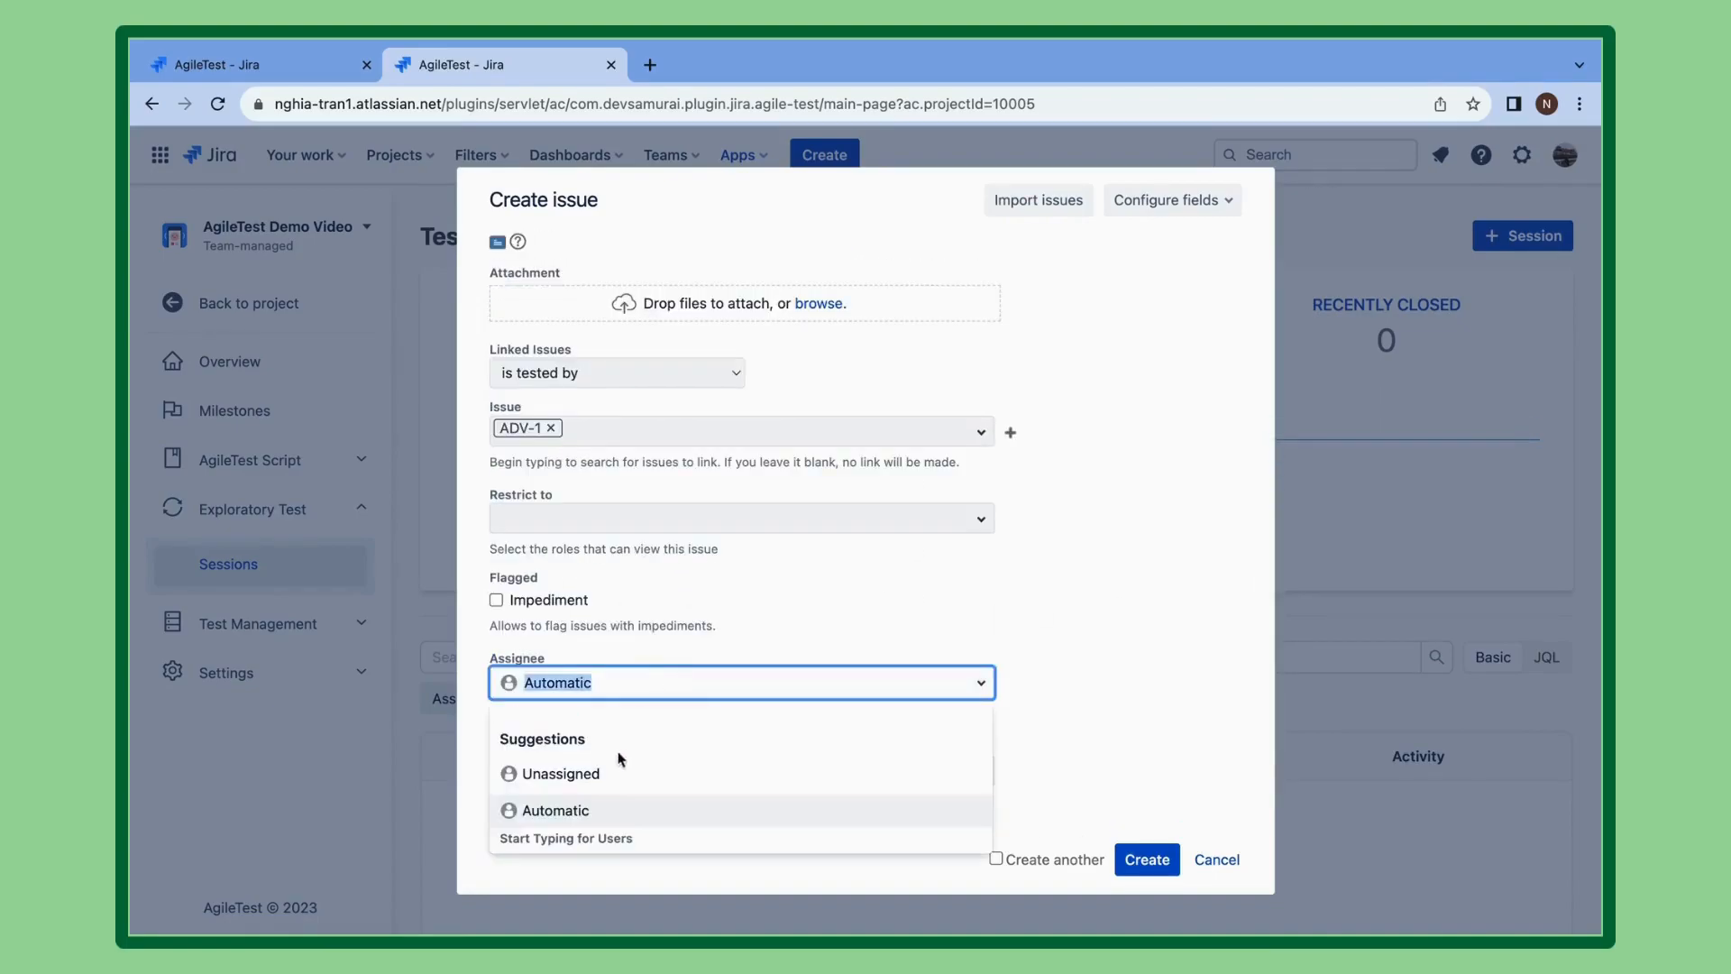
pyautogui.click(649, 683)
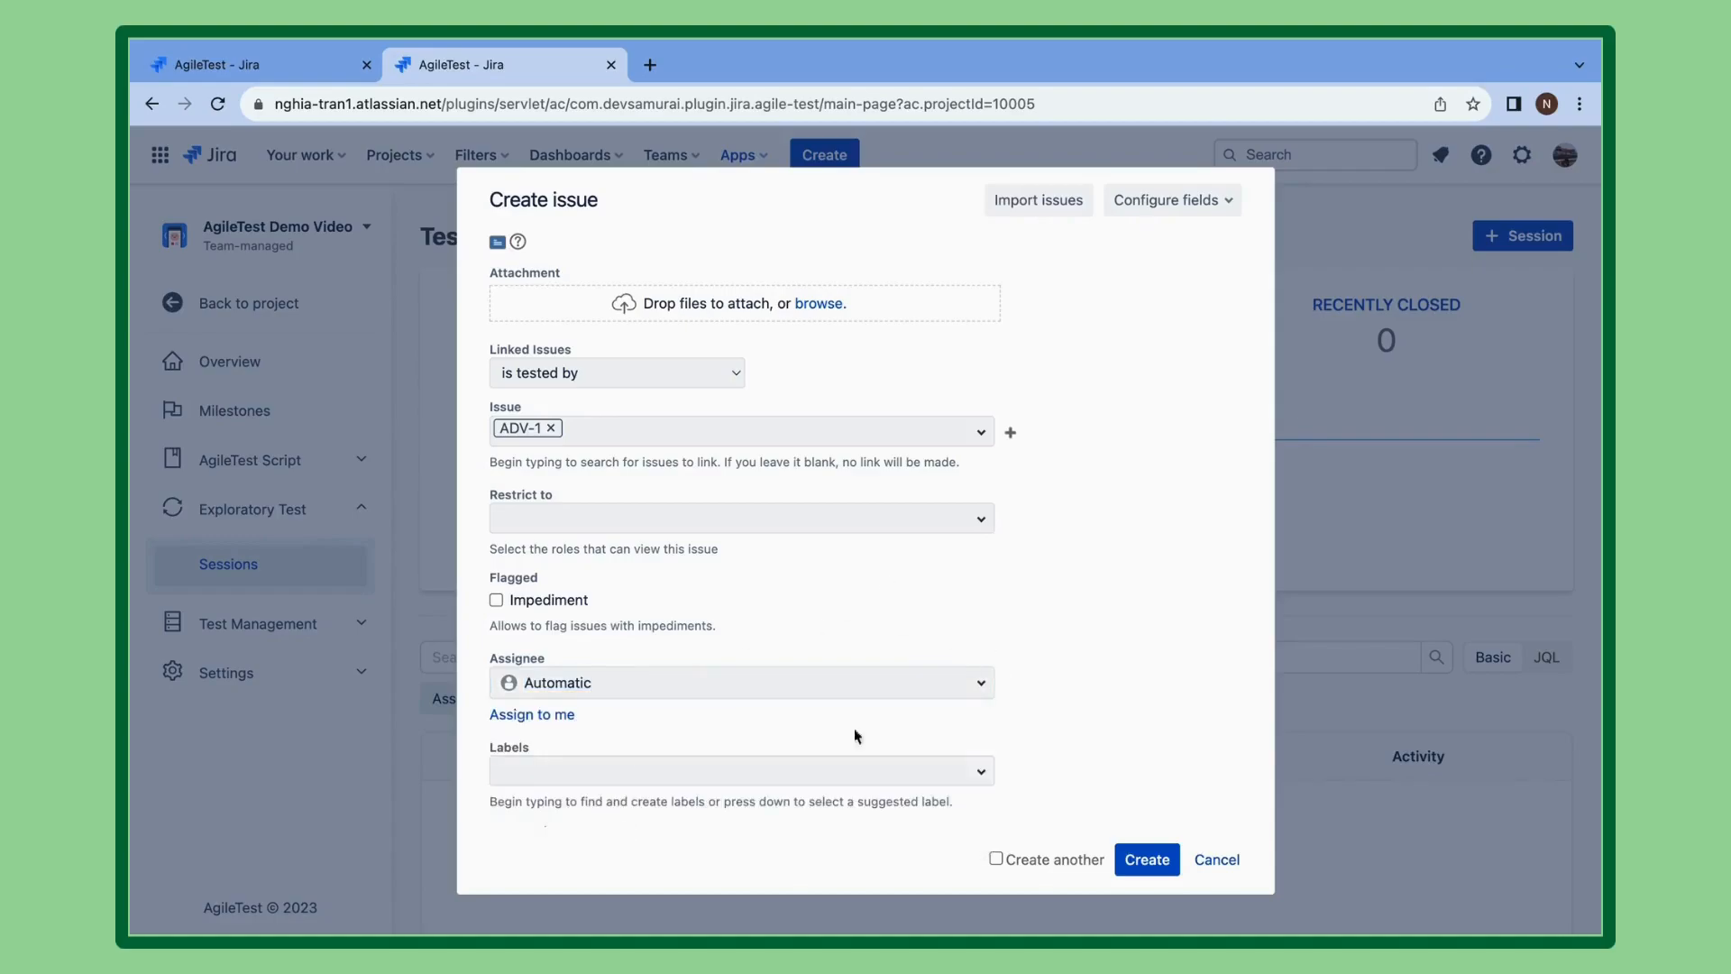
pyautogui.click(1147, 859)
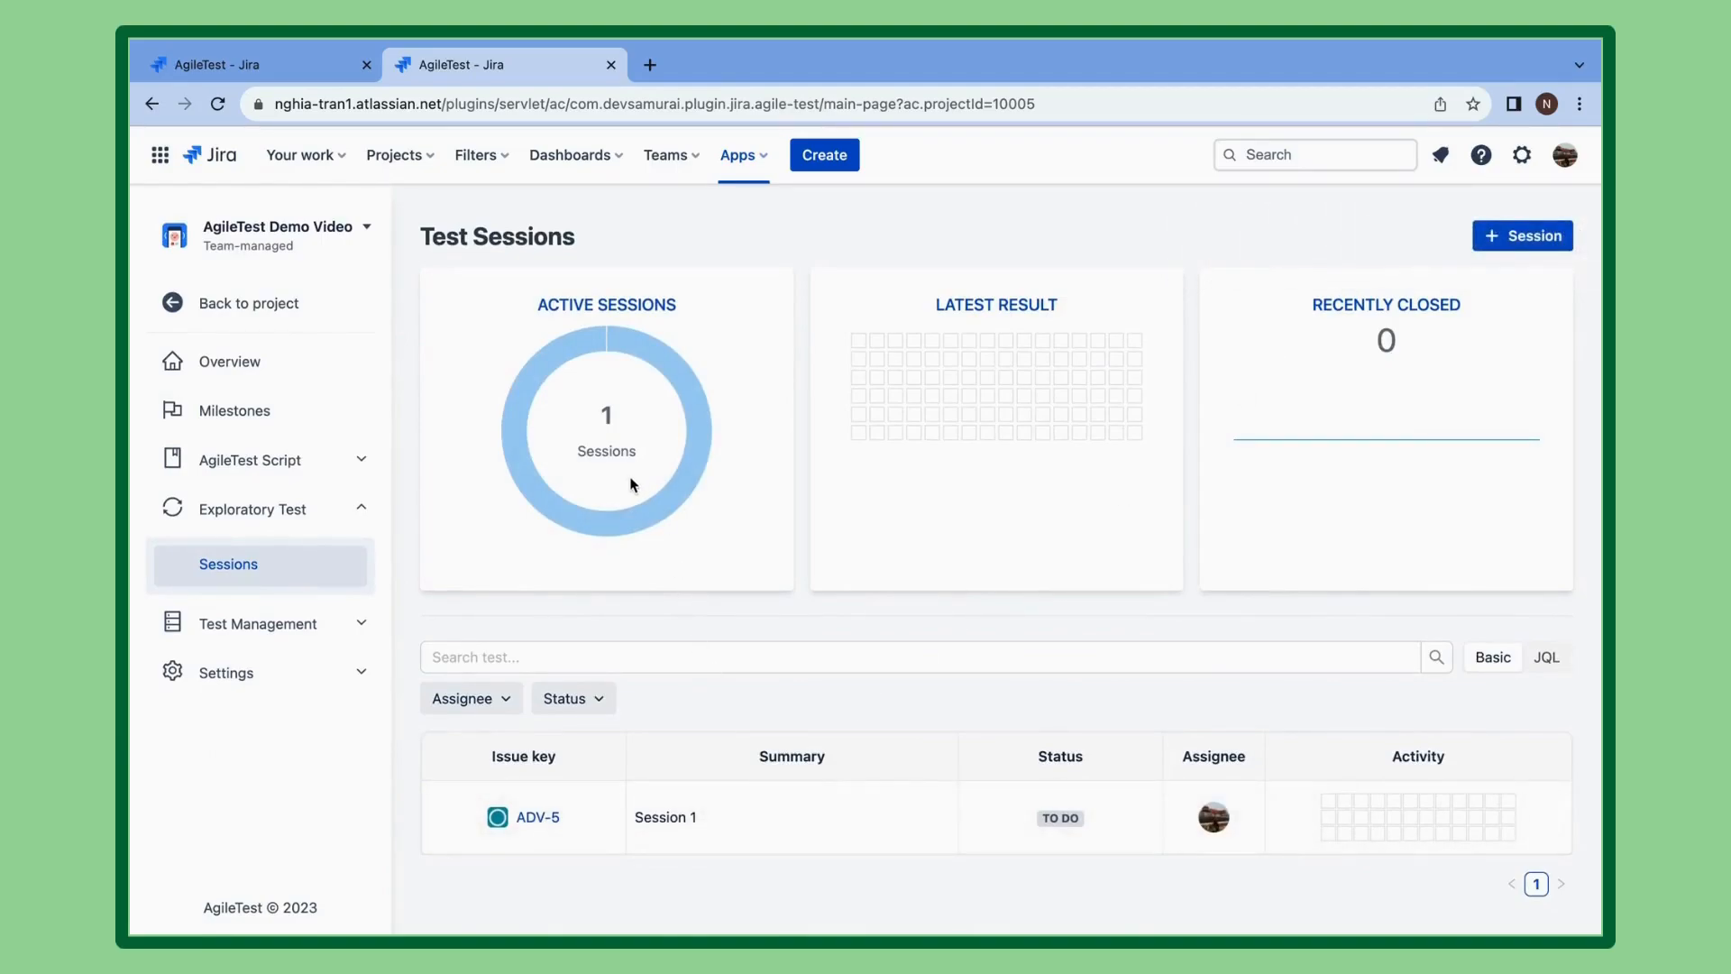
# Open Session 1, assign it to the Demo Video 1.1 milestone and set its status to In Progress.
pyautogui.click(538, 816)
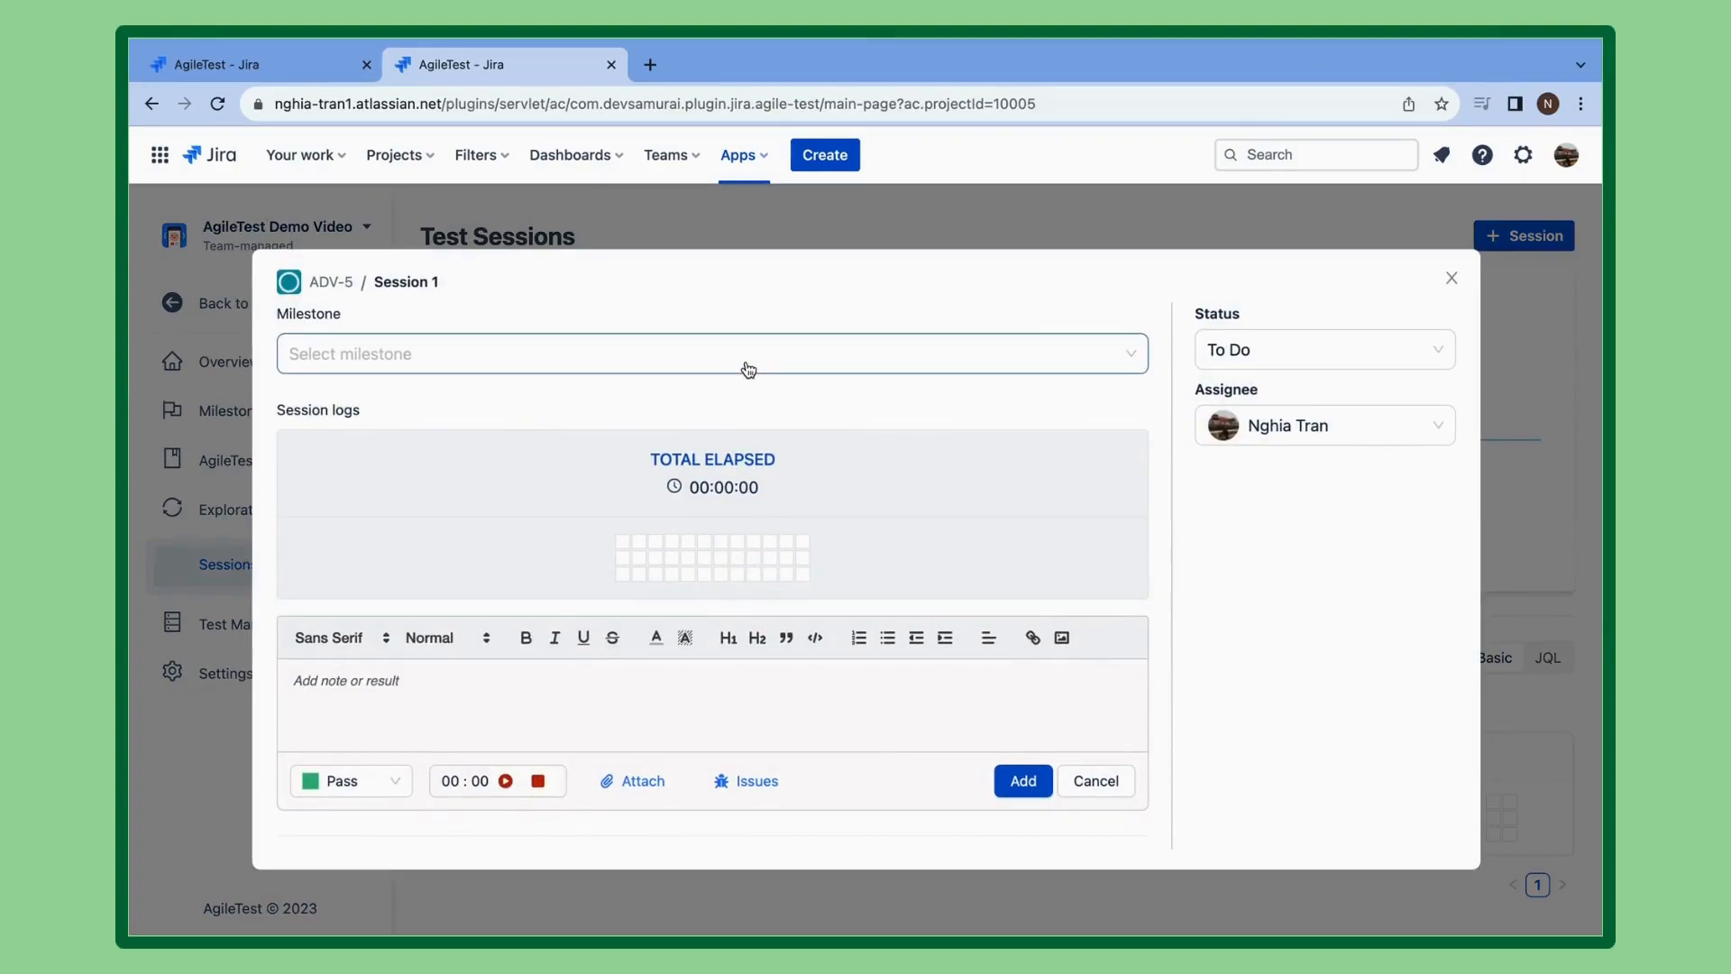
pyautogui.click(748, 369)
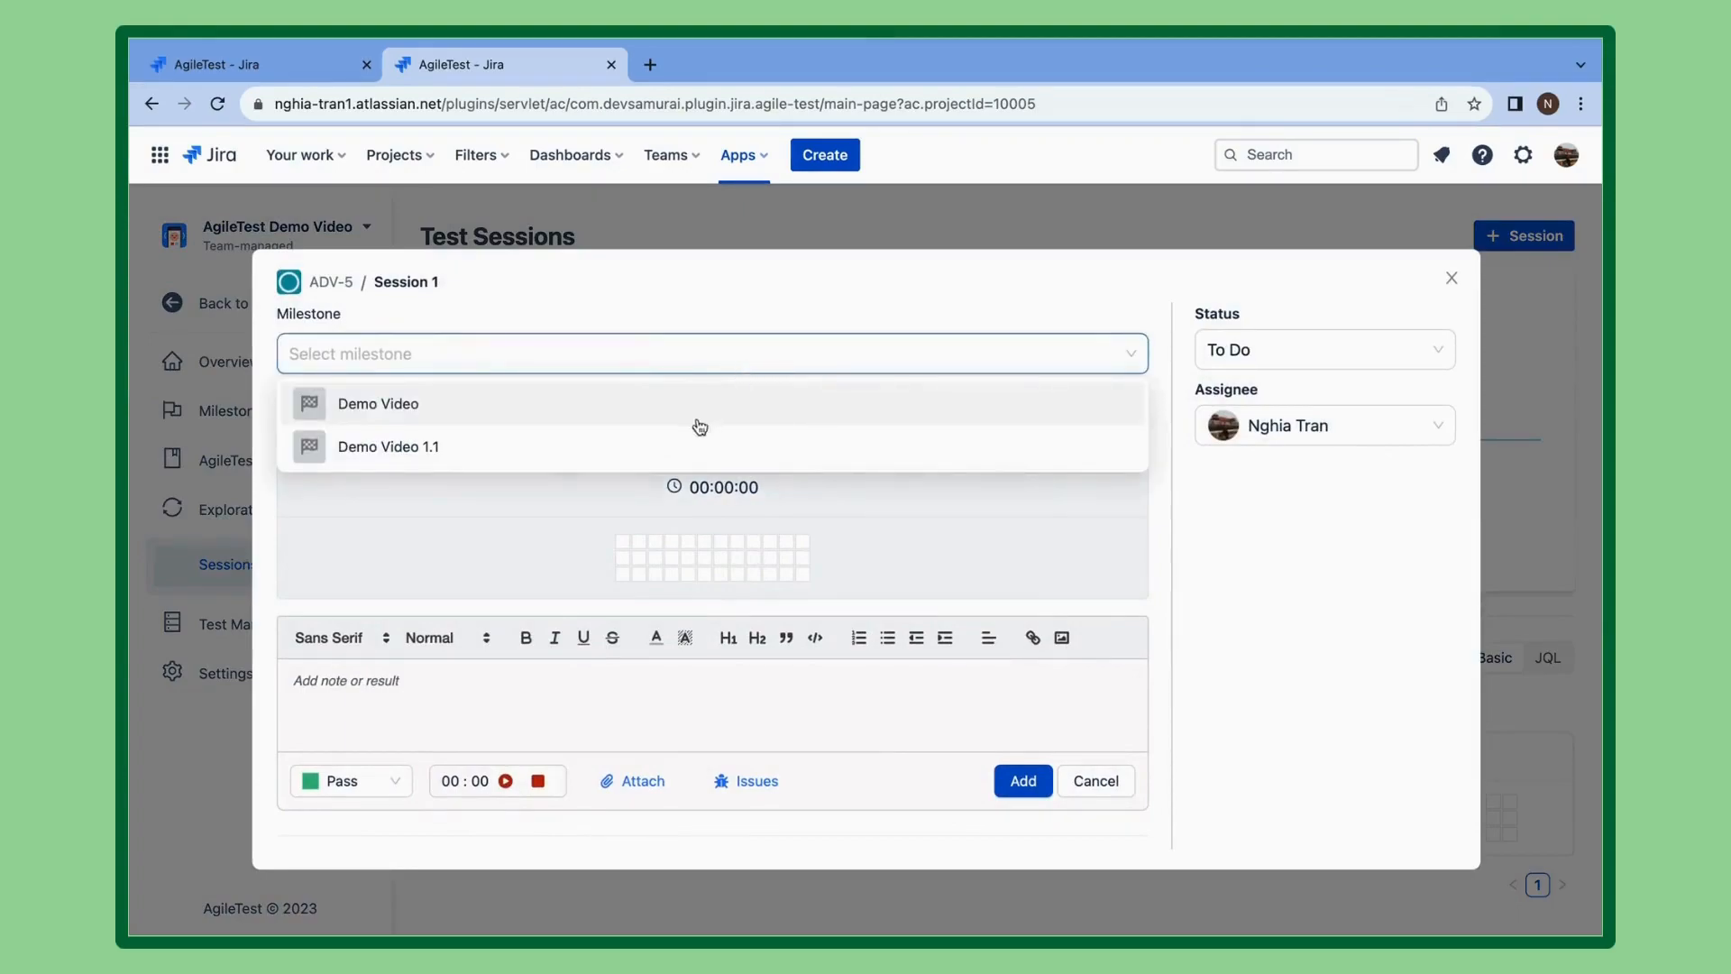
pyautogui.click(657, 448)
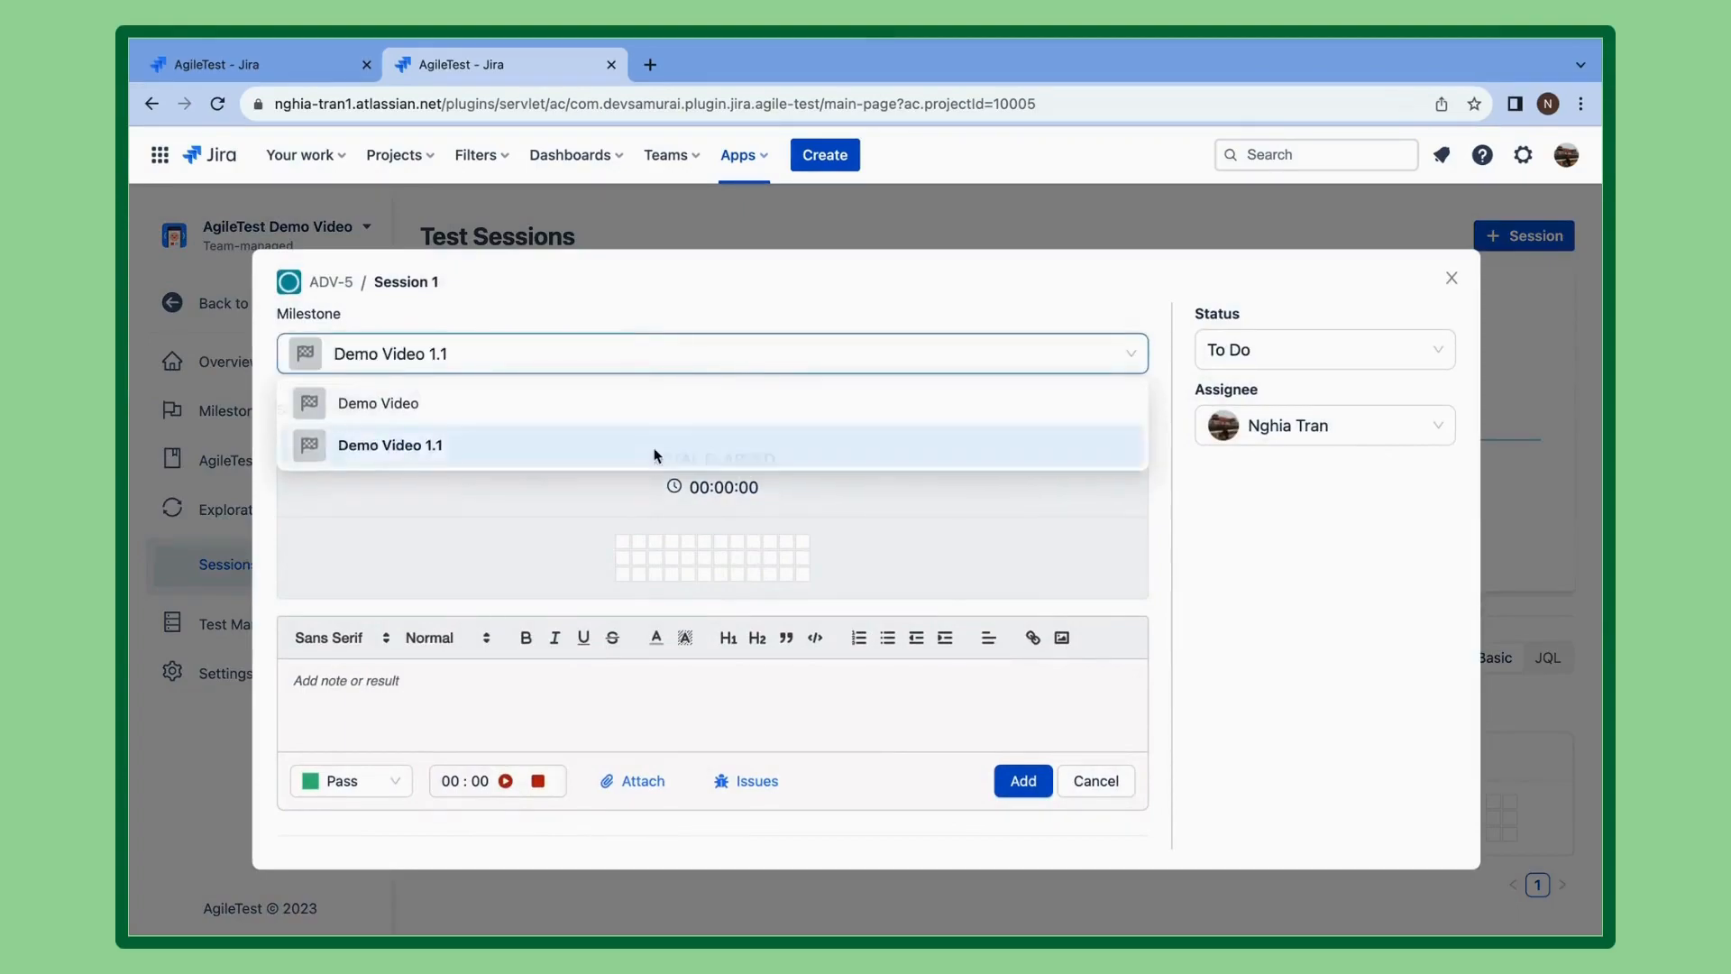
pyautogui.click(1223, 366)
pyautogui.click(1255, 395)
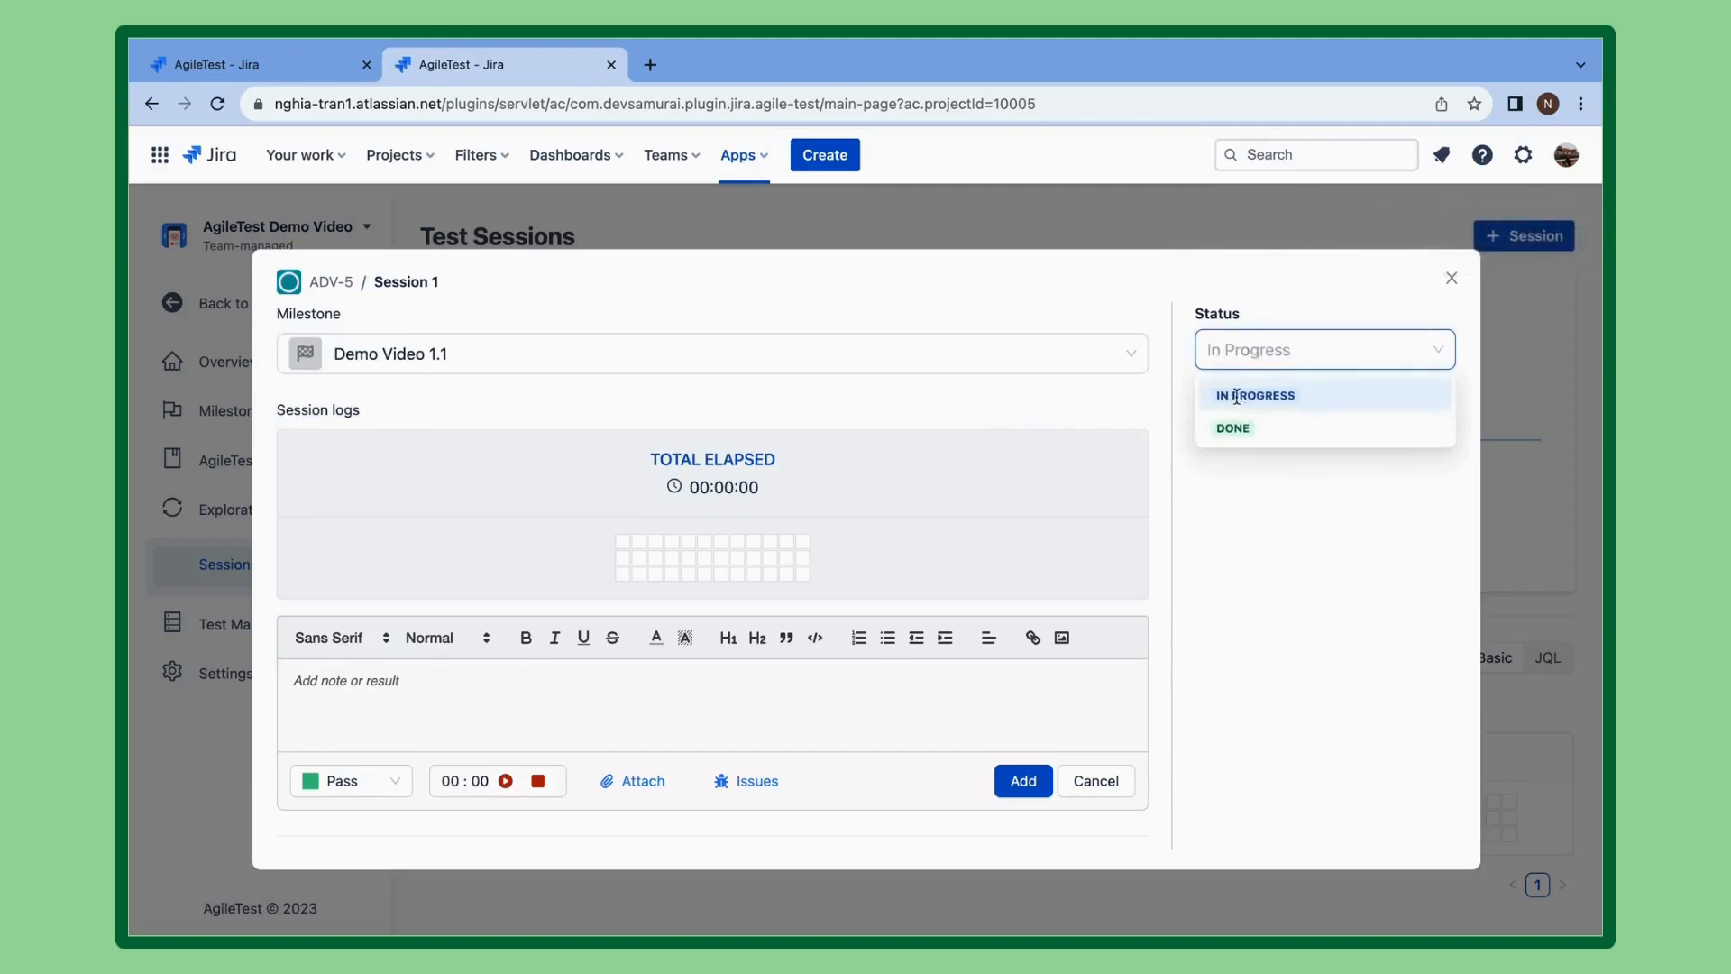
pyautogui.click(1262, 426)
pyautogui.click(597, 547)
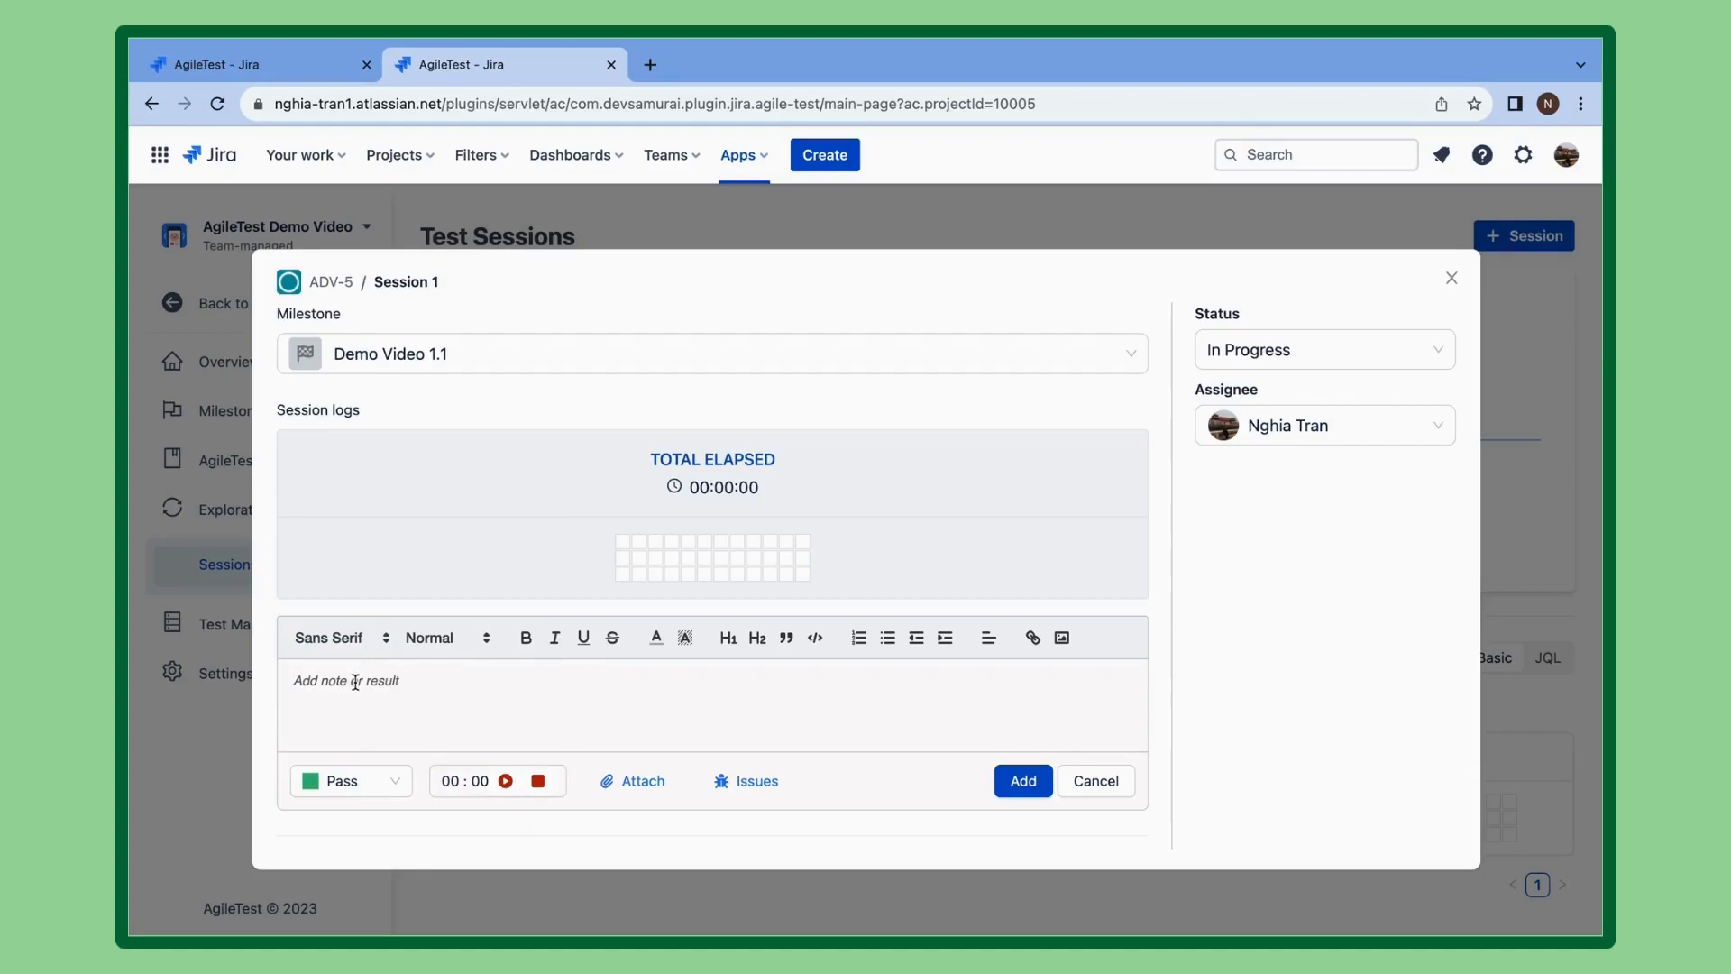
# Log Test 1 and Test 2 as Pass results in the session, running the timer for Test 2.
pyautogui.write('Test 1')
pyautogui.press('Return')
pyautogui.write('Test')
pyautogui.click(370, 781)
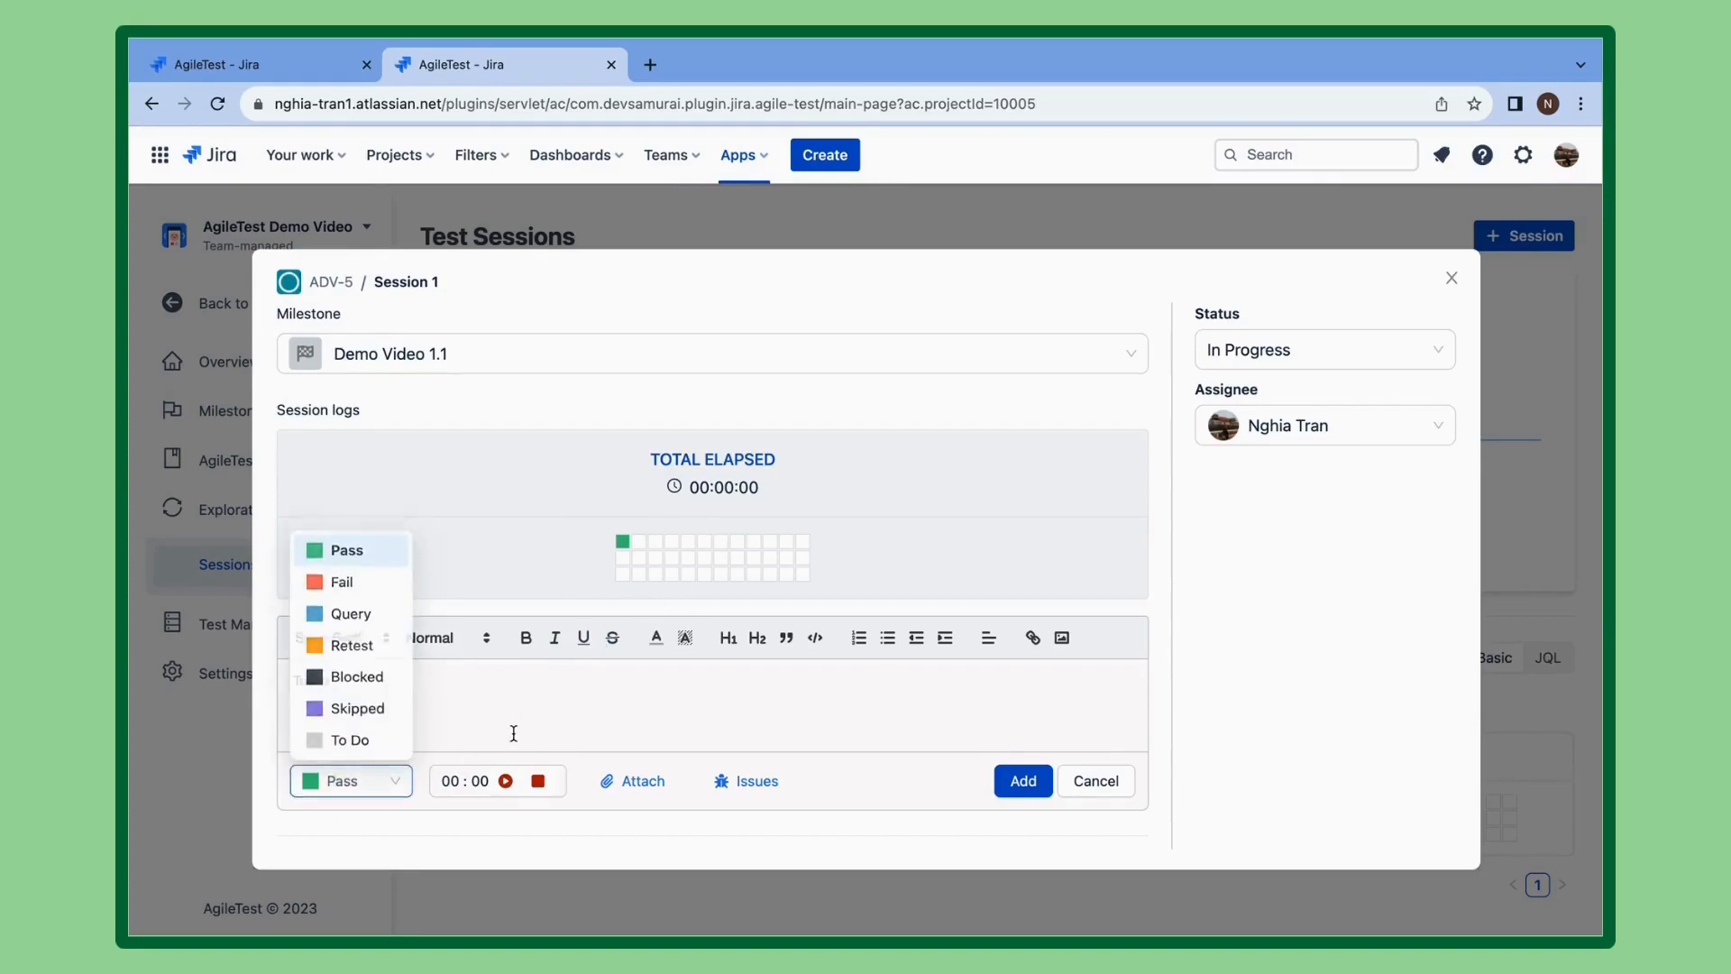
pyautogui.click(506, 781)
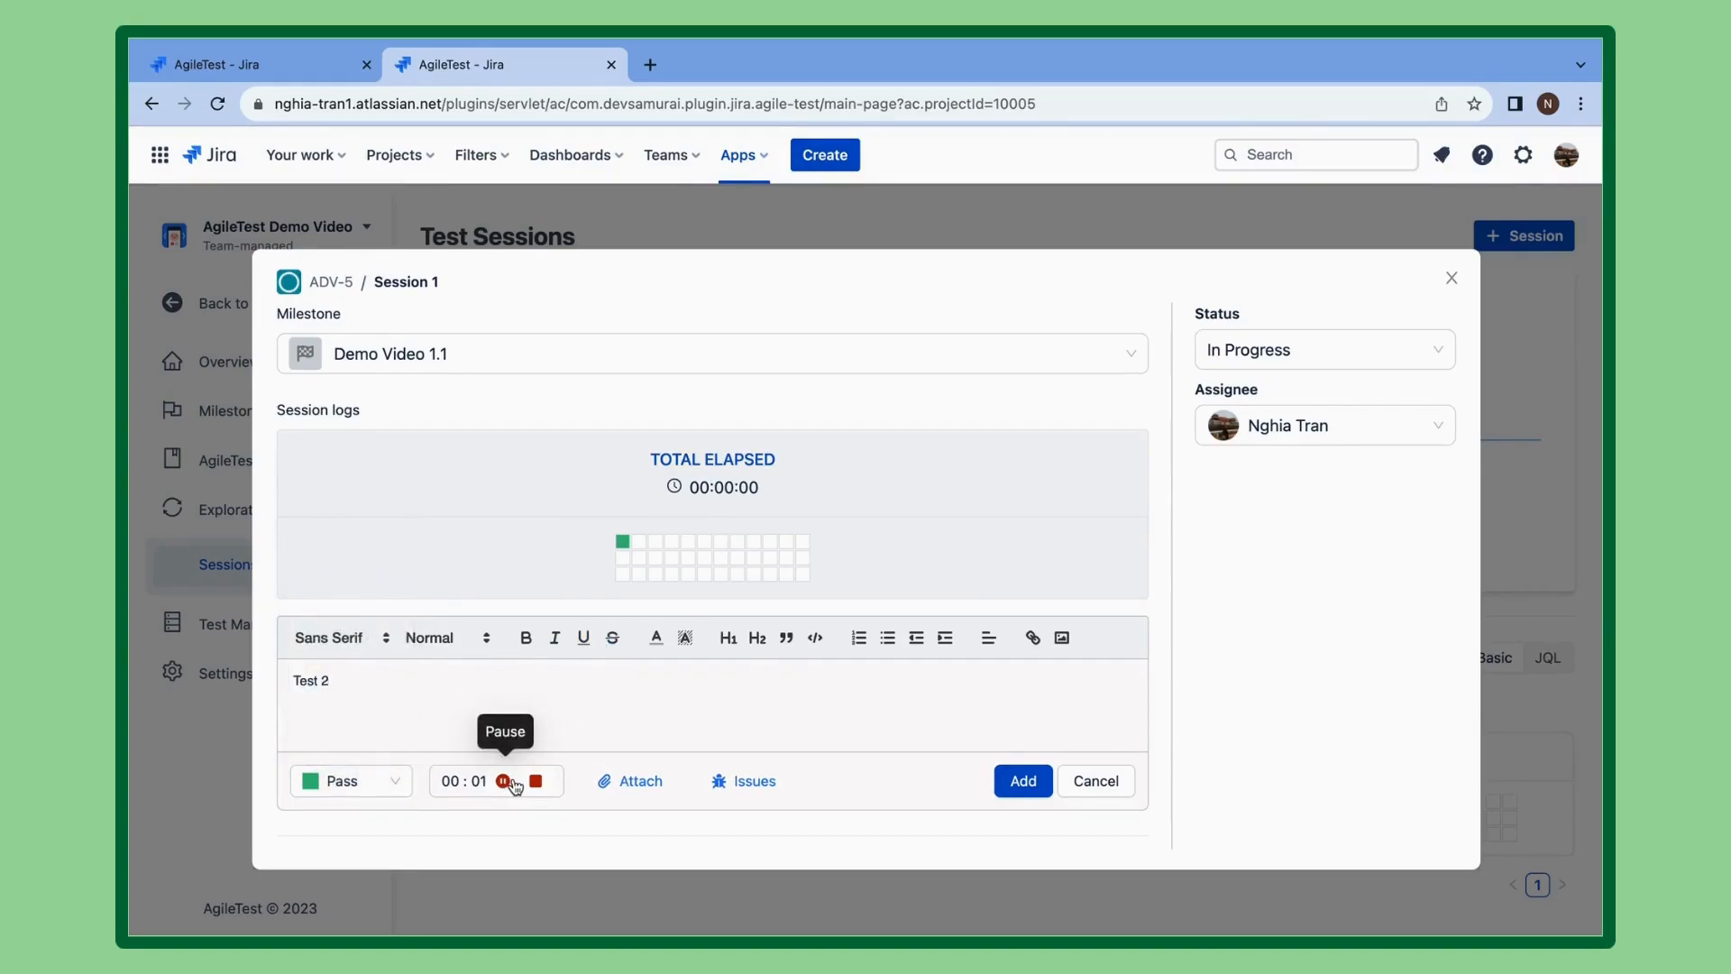
pyautogui.click(1029, 784)
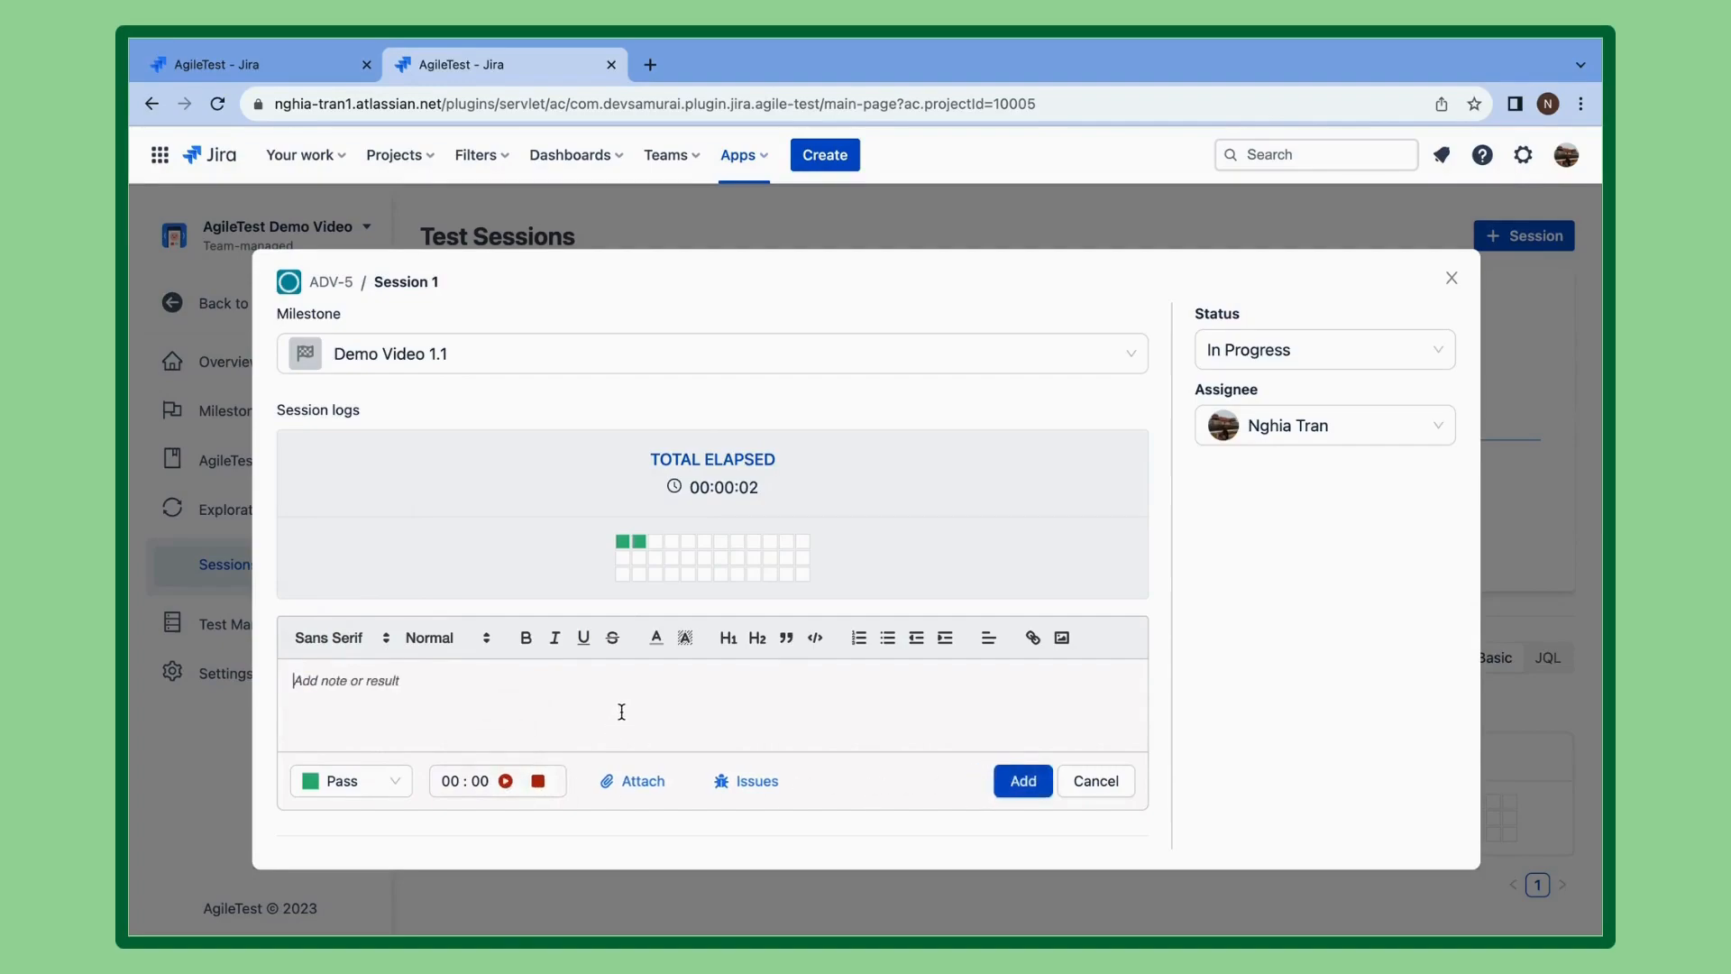
# Add a Test 3 entry with the result Fail to the session logs.
pyautogui.click(621, 712)
pyautogui.write('Test 3')
pyautogui.click(401, 784)
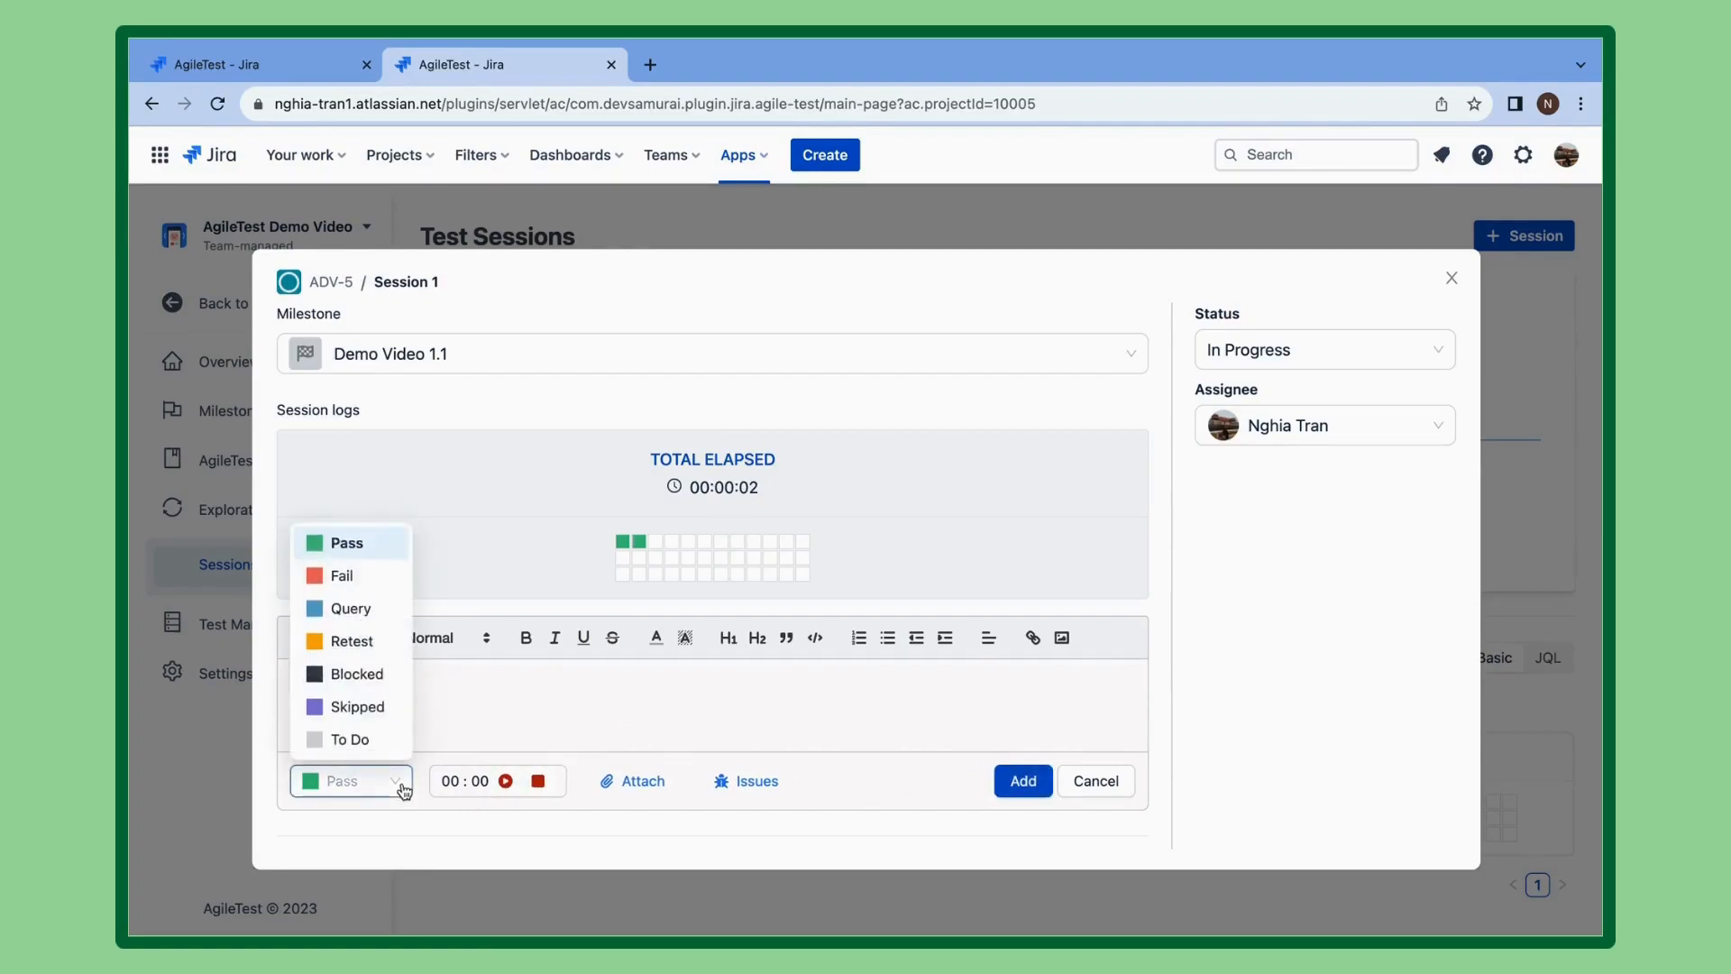
pyautogui.click(348, 581)
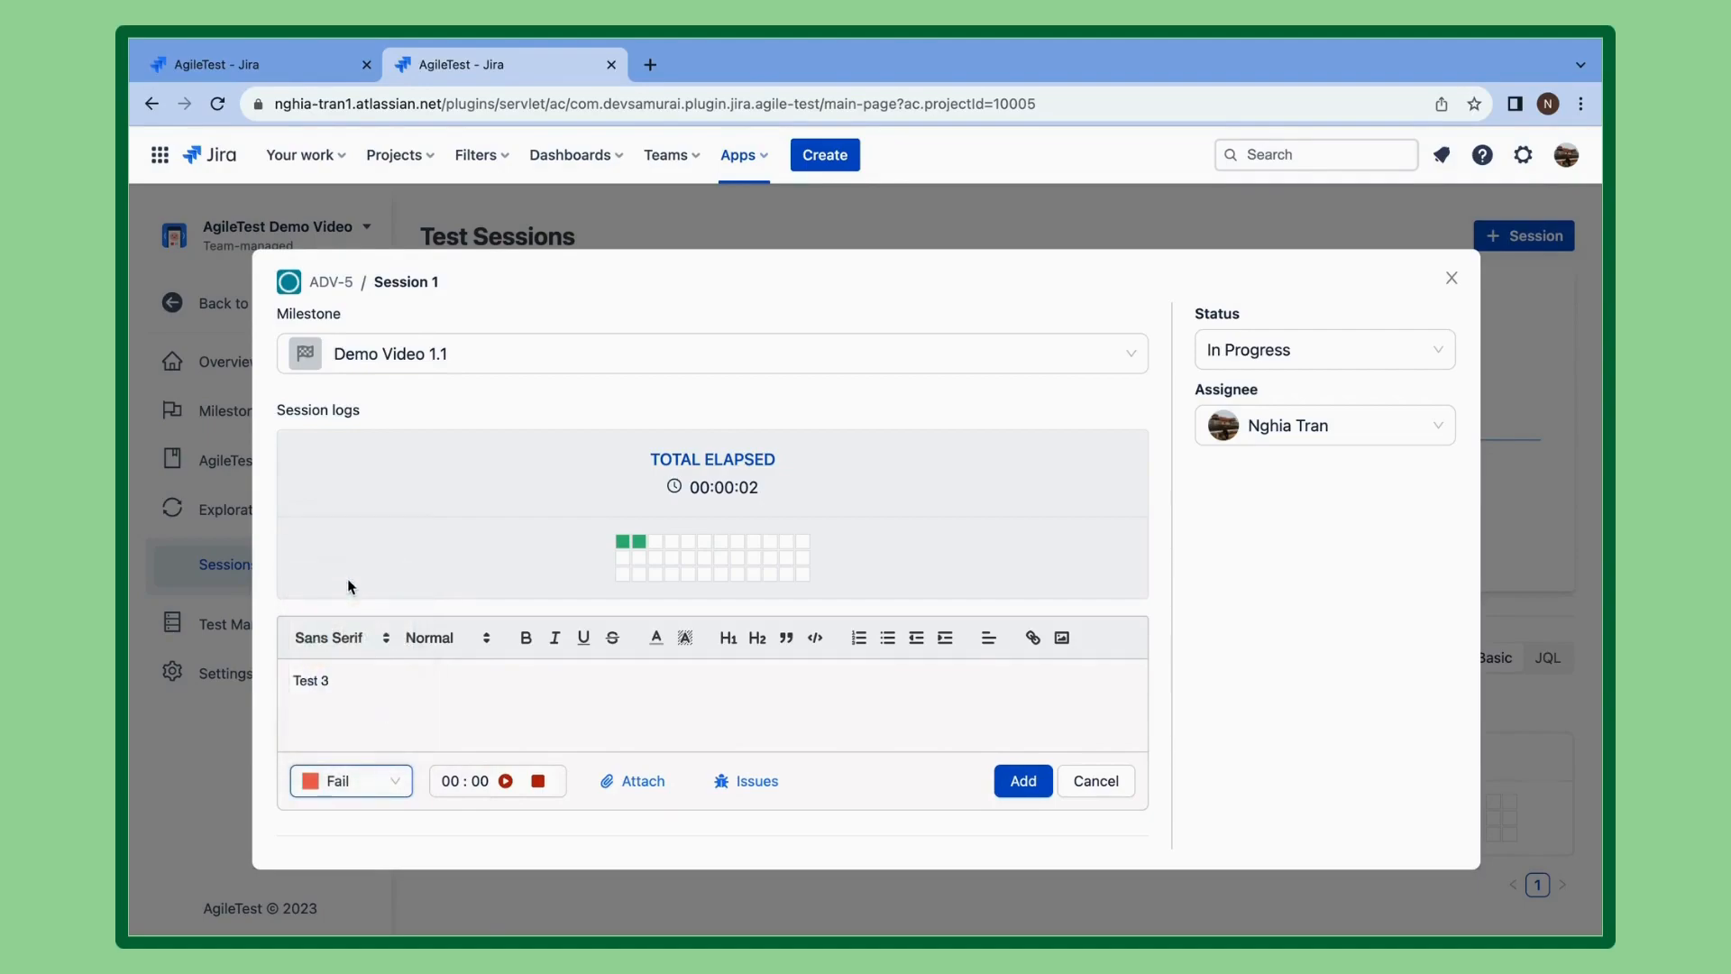
pyautogui.click(1003, 782)
# Add a Test 4 entry with the result Query to the session logs.
pyautogui.click(418, 697)
pyautogui.write('T')
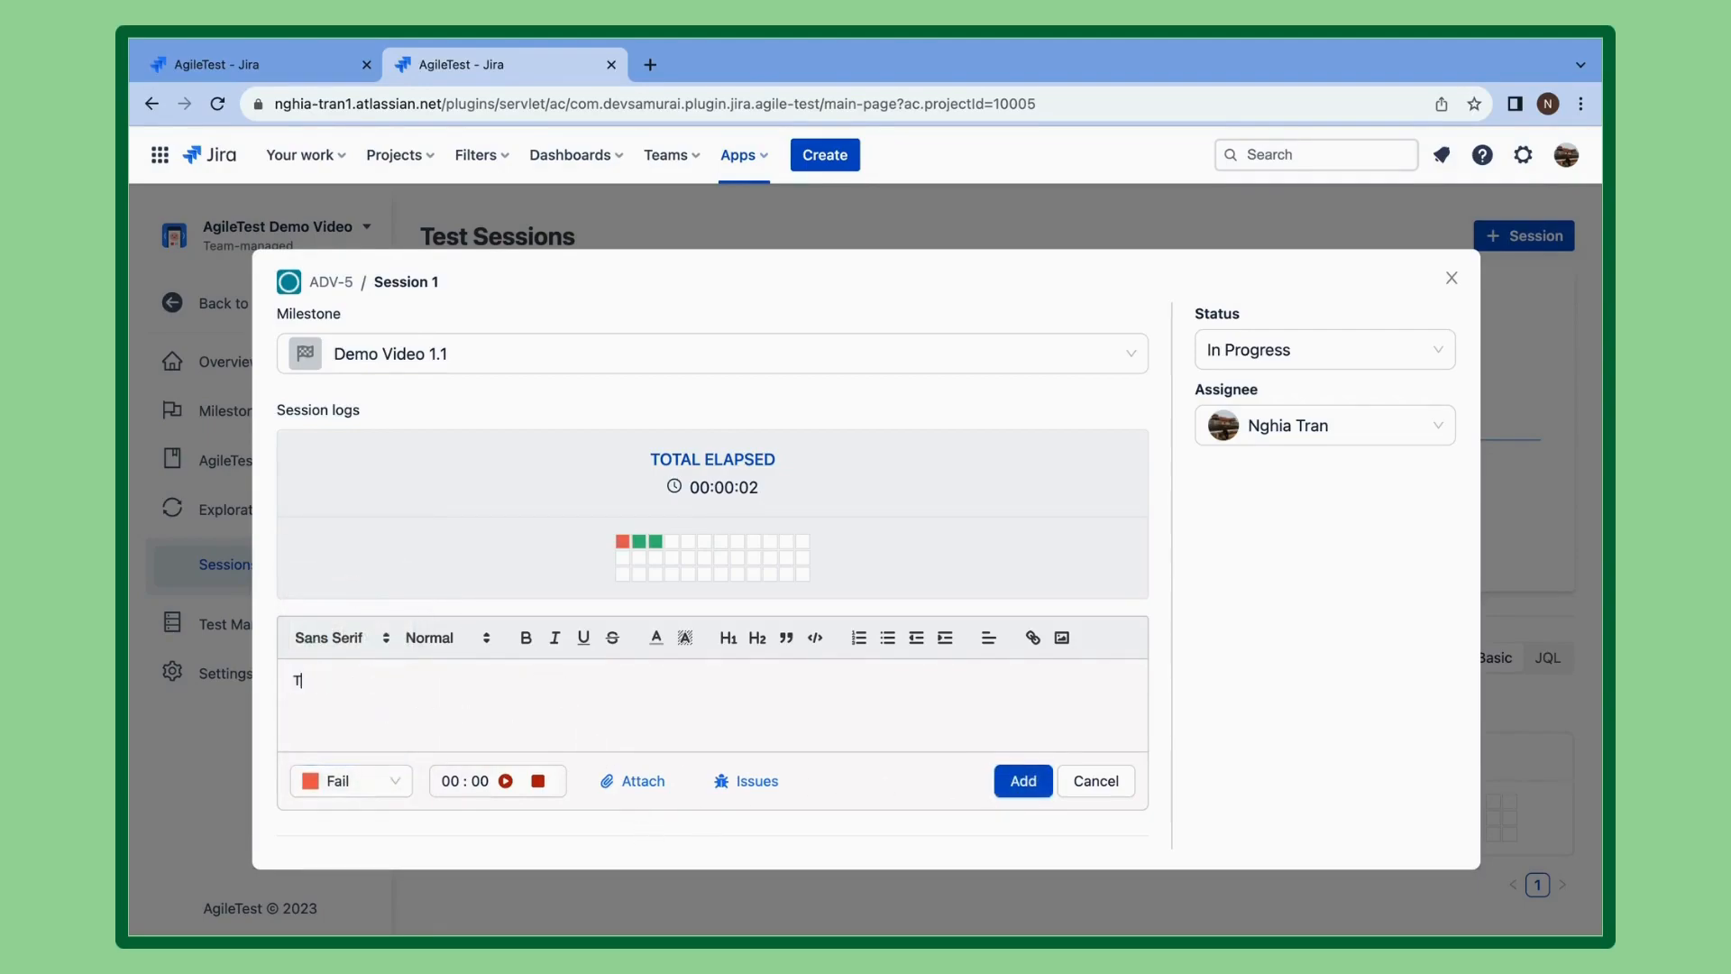
pyautogui.click(374, 781)
pyautogui.click(378, 607)
pyautogui.click(1023, 787)
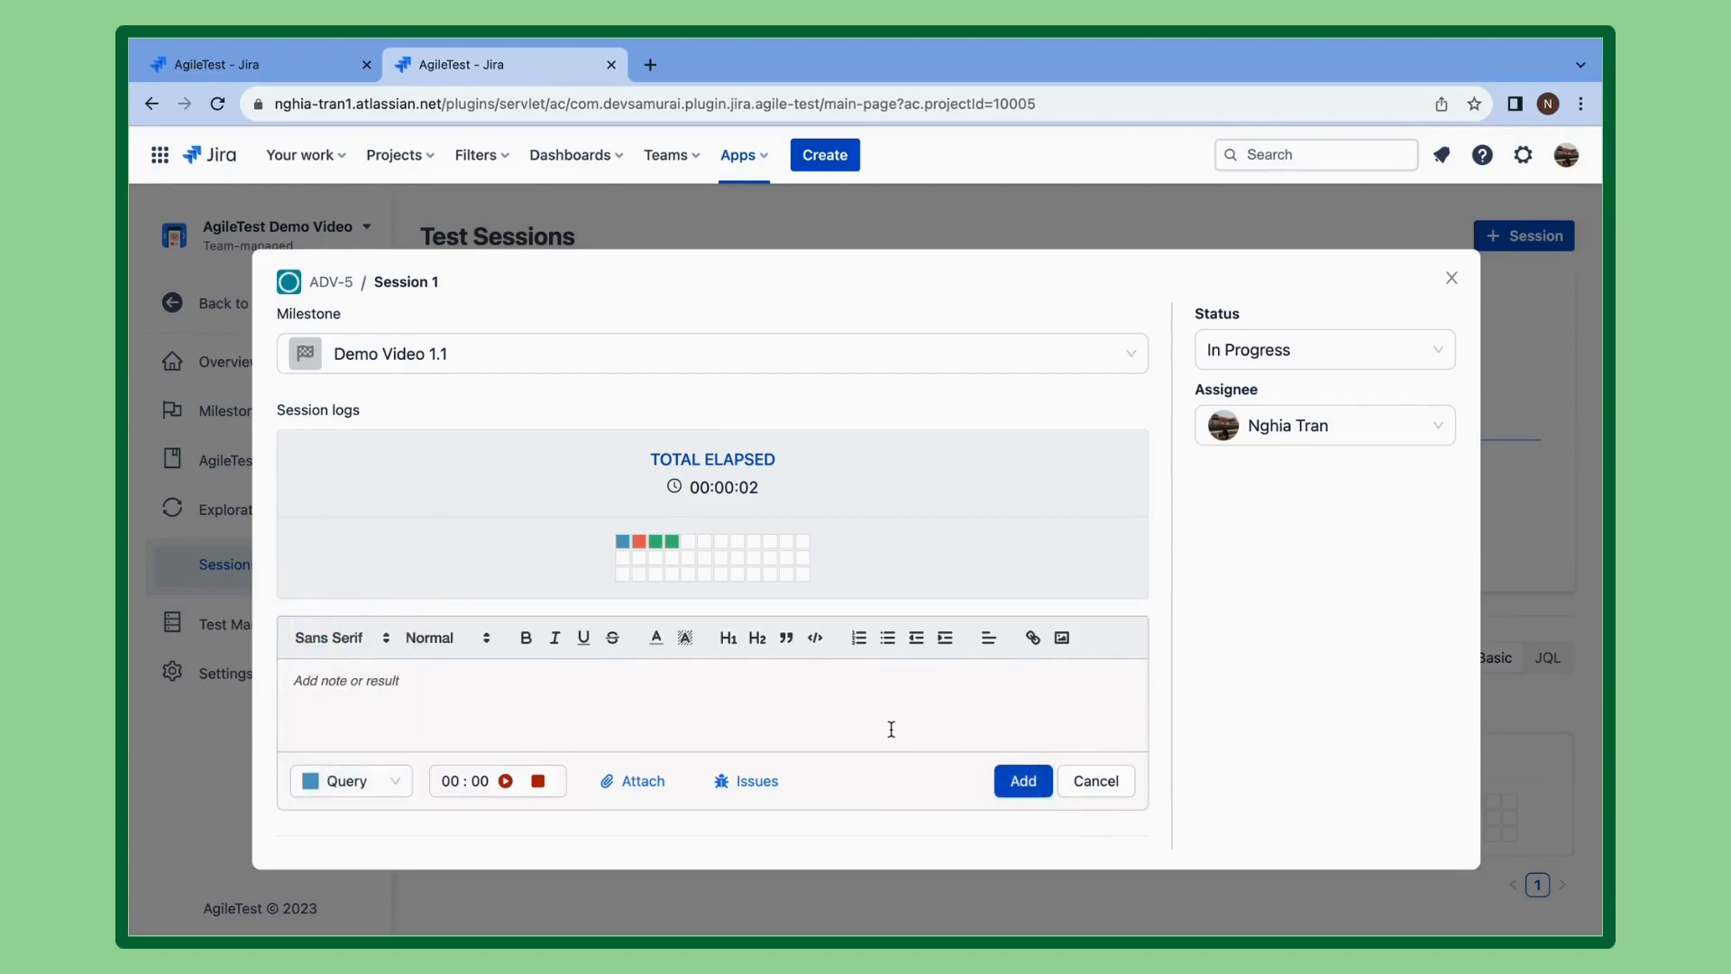
# Edit the Test 4 log entry and save its result as Pass.
pyautogui.scroll(-7, 772, 713)
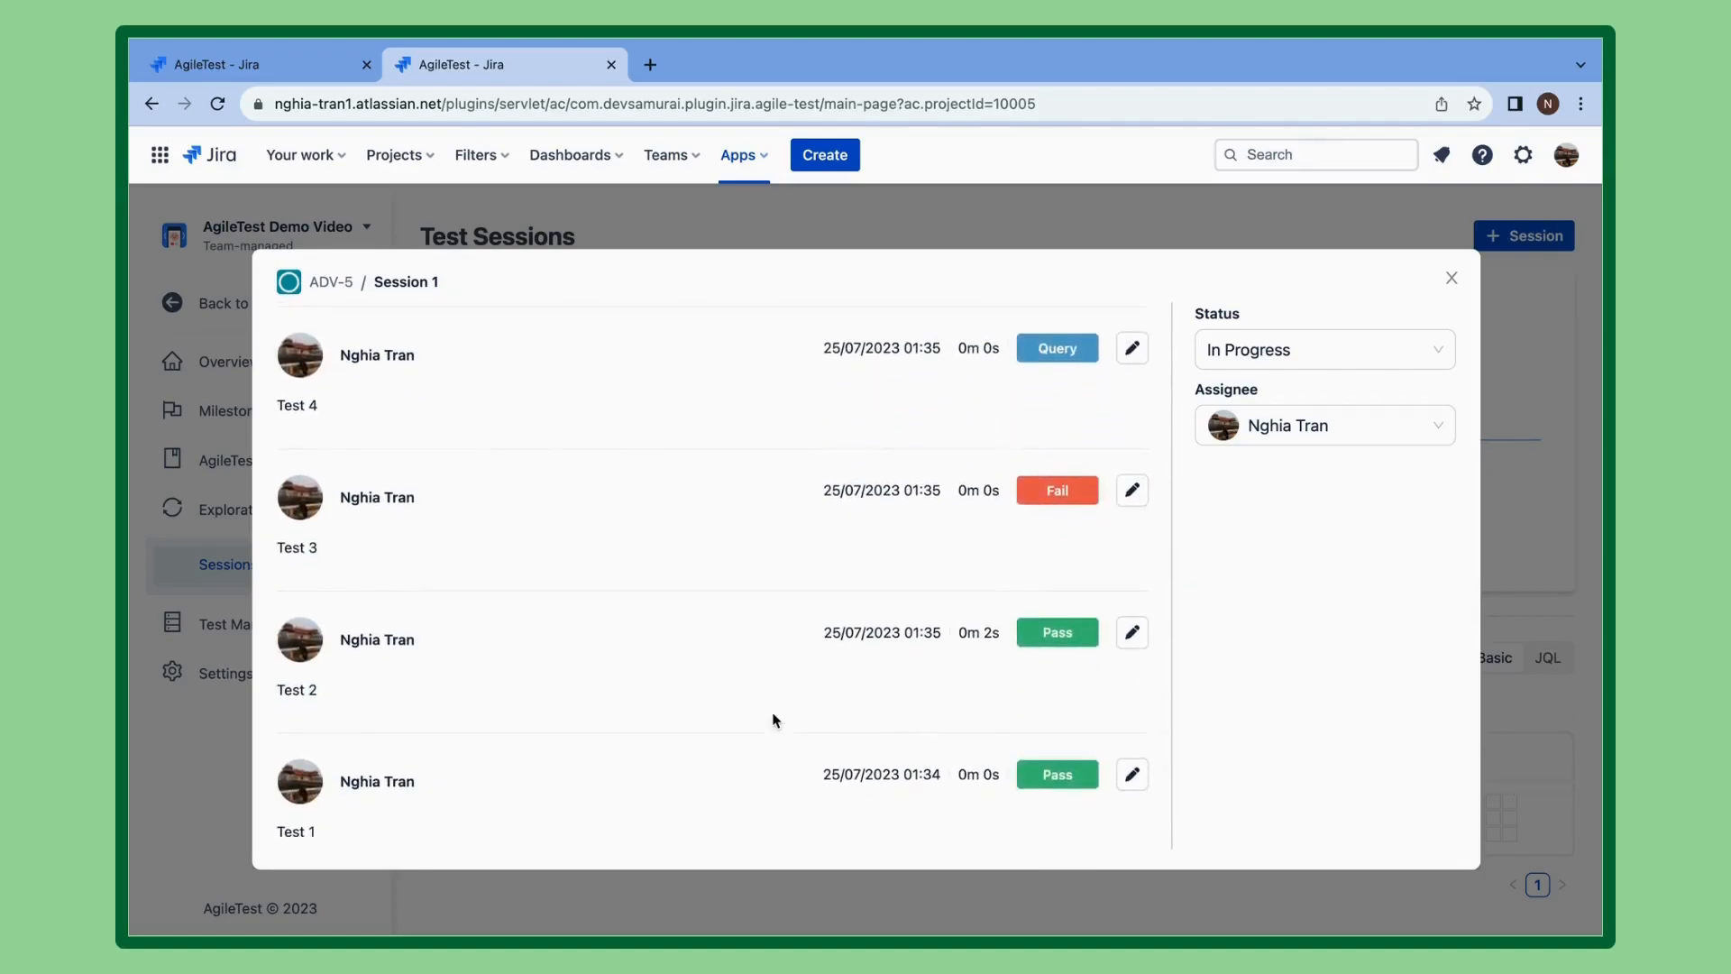
pyautogui.scroll(-2, 773, 720)
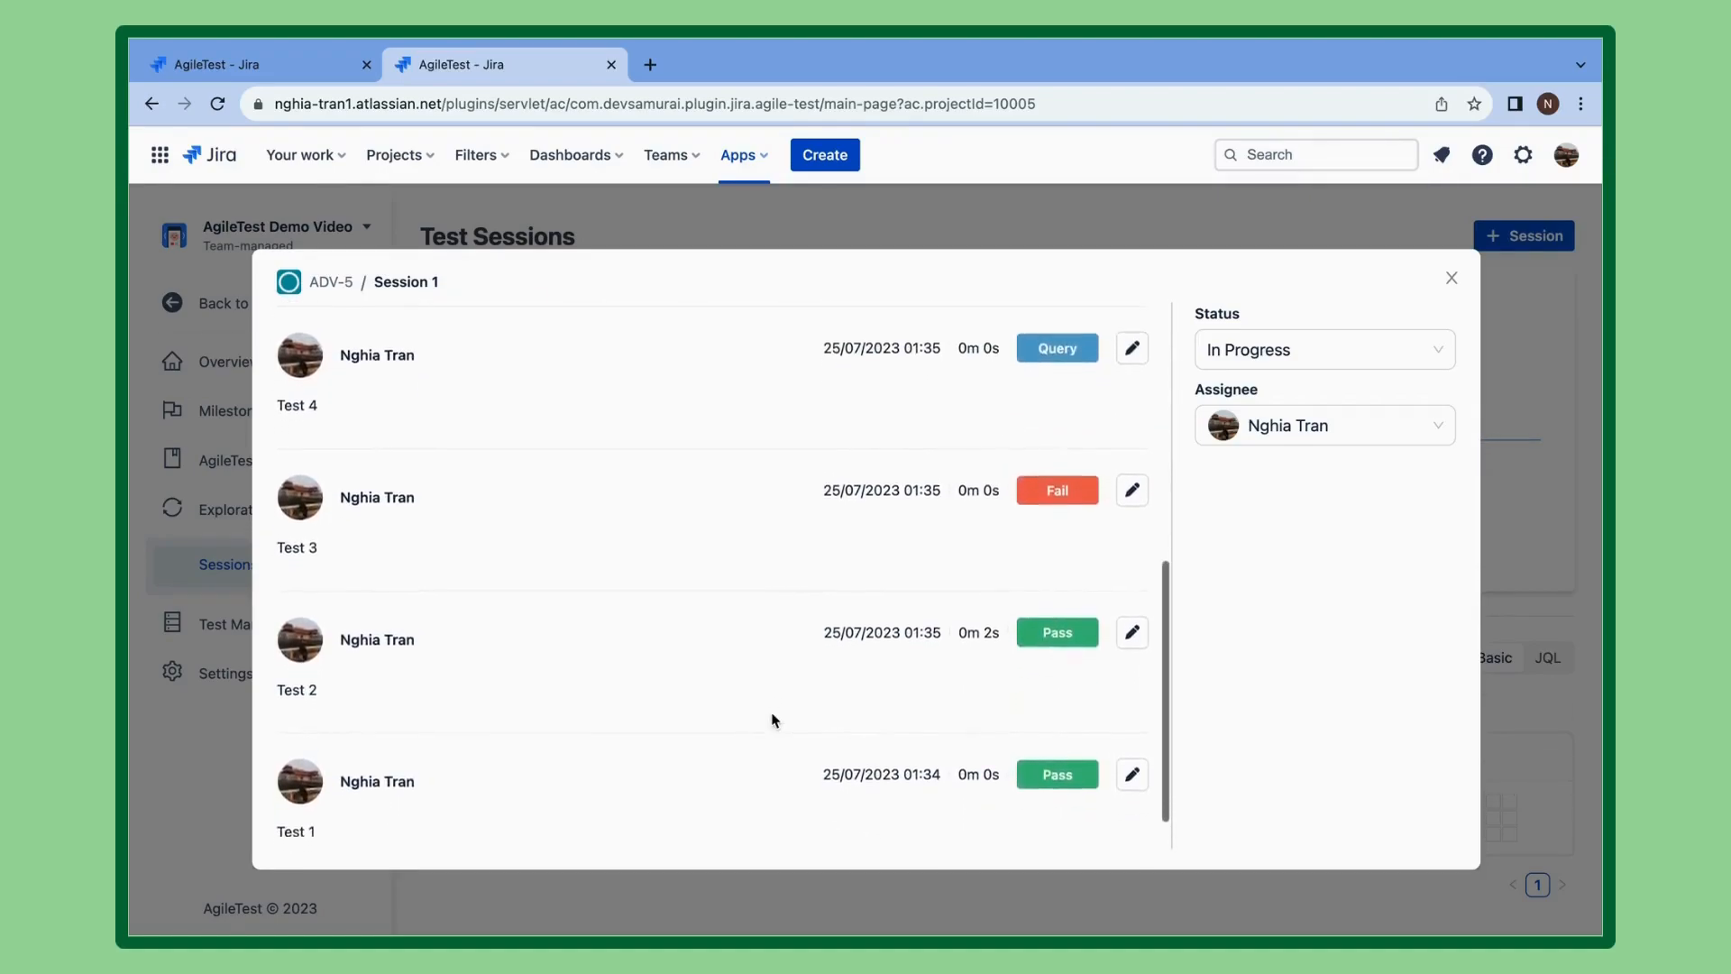
pyautogui.click(1132, 345)
pyautogui.click(400, 496)
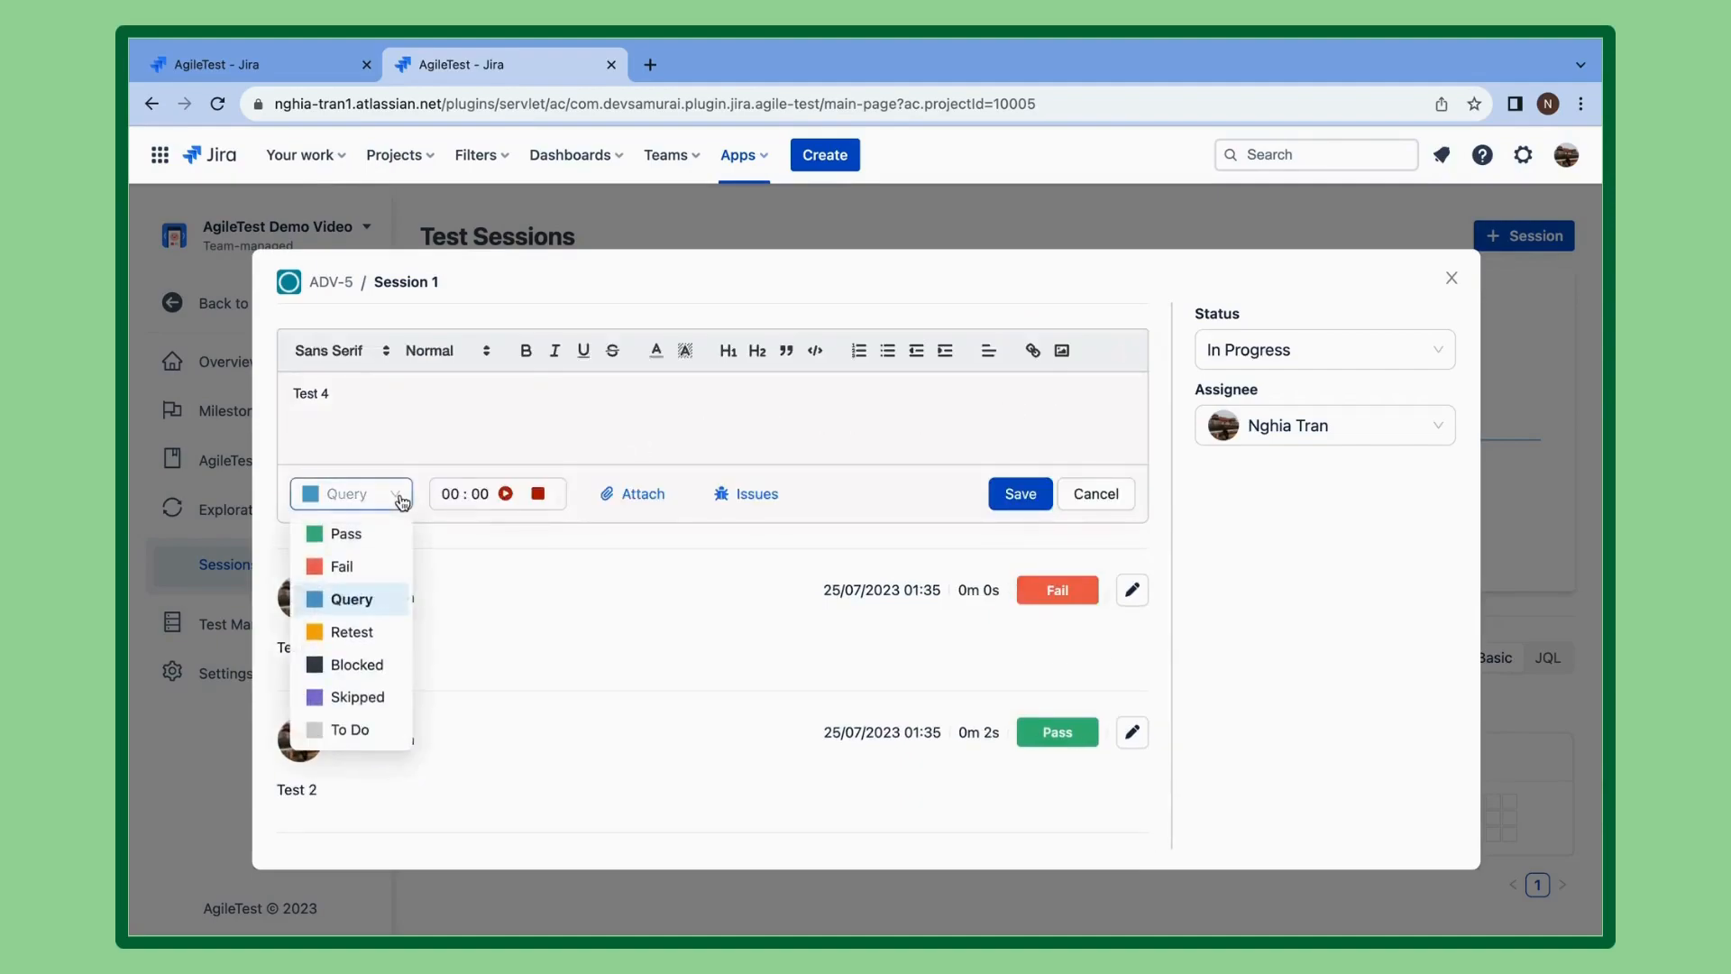
pyautogui.click(345, 533)
pyautogui.click(1028, 497)
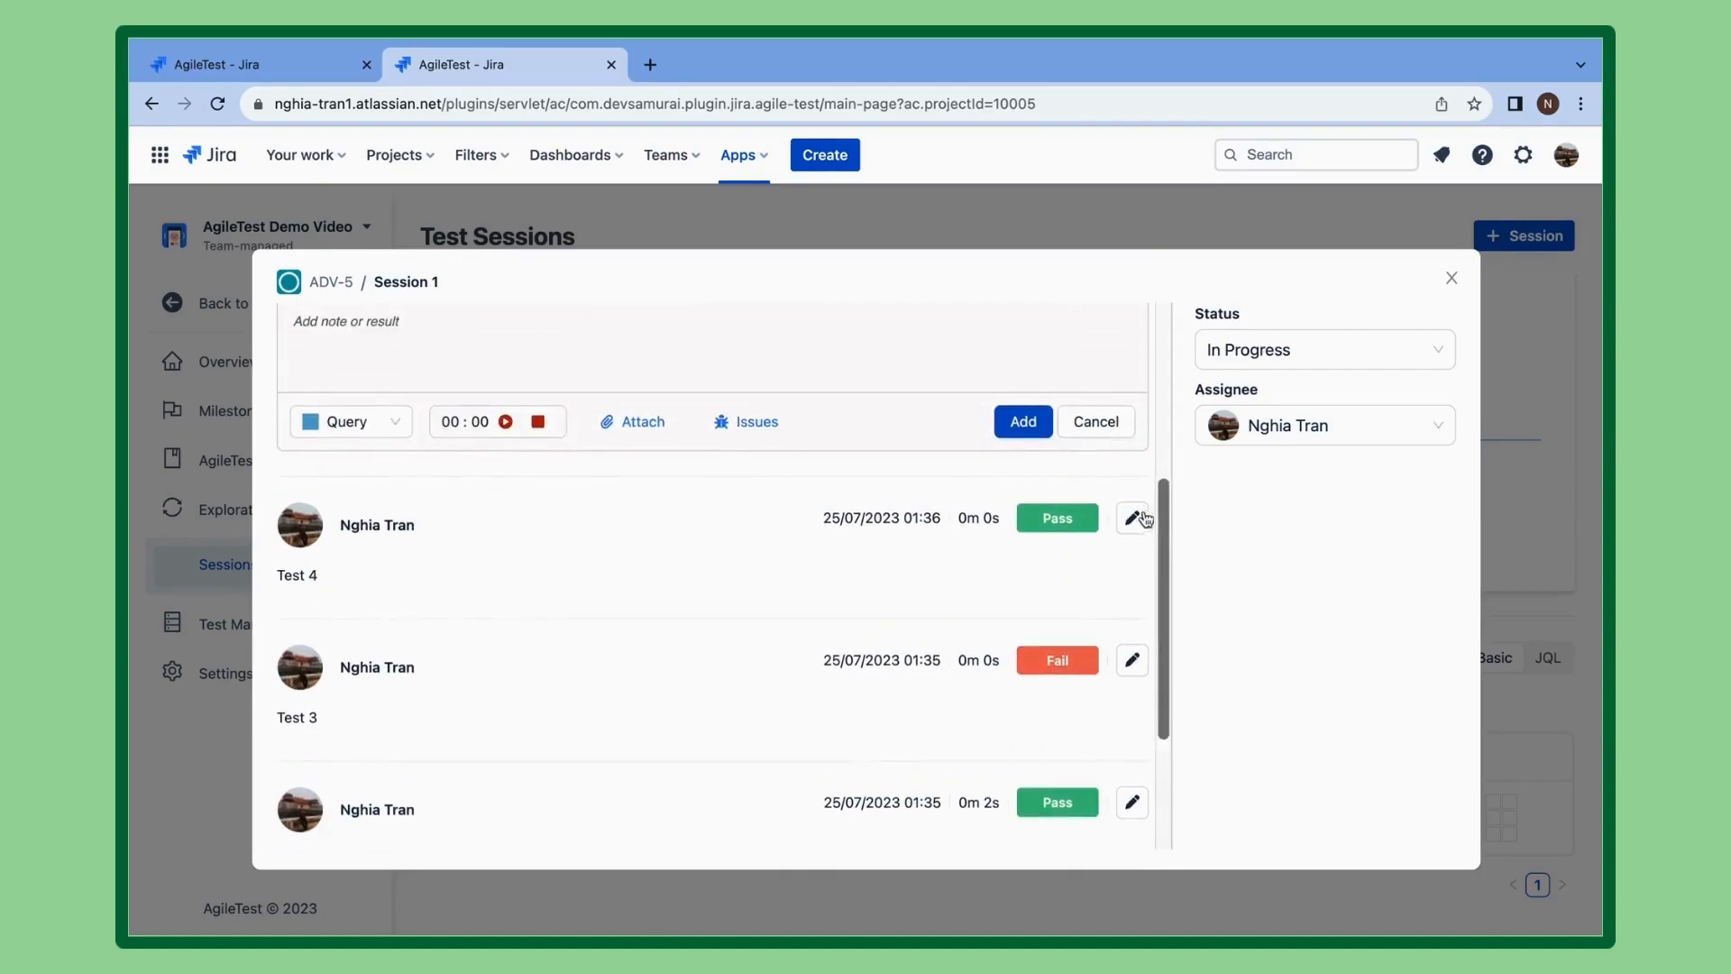
# Set the Test 4 log entry's result back to Query and save the Test 3 entry with the result Fail.
pyautogui.click(1134, 514)
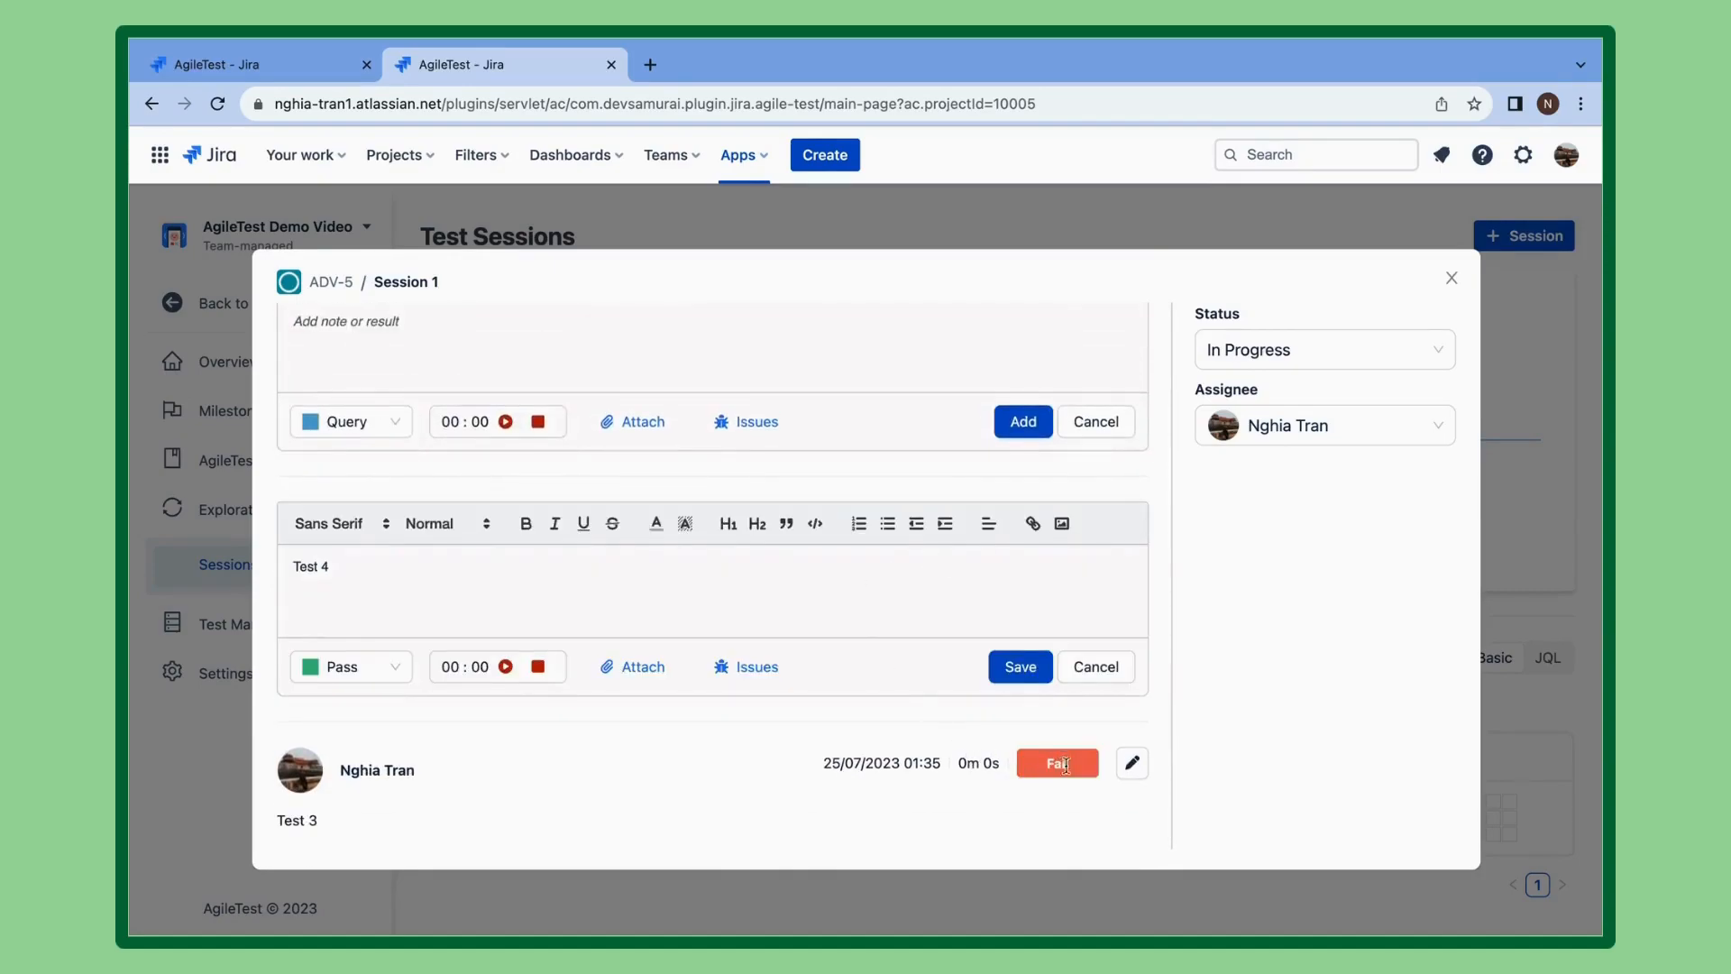
pyautogui.click(1134, 765)
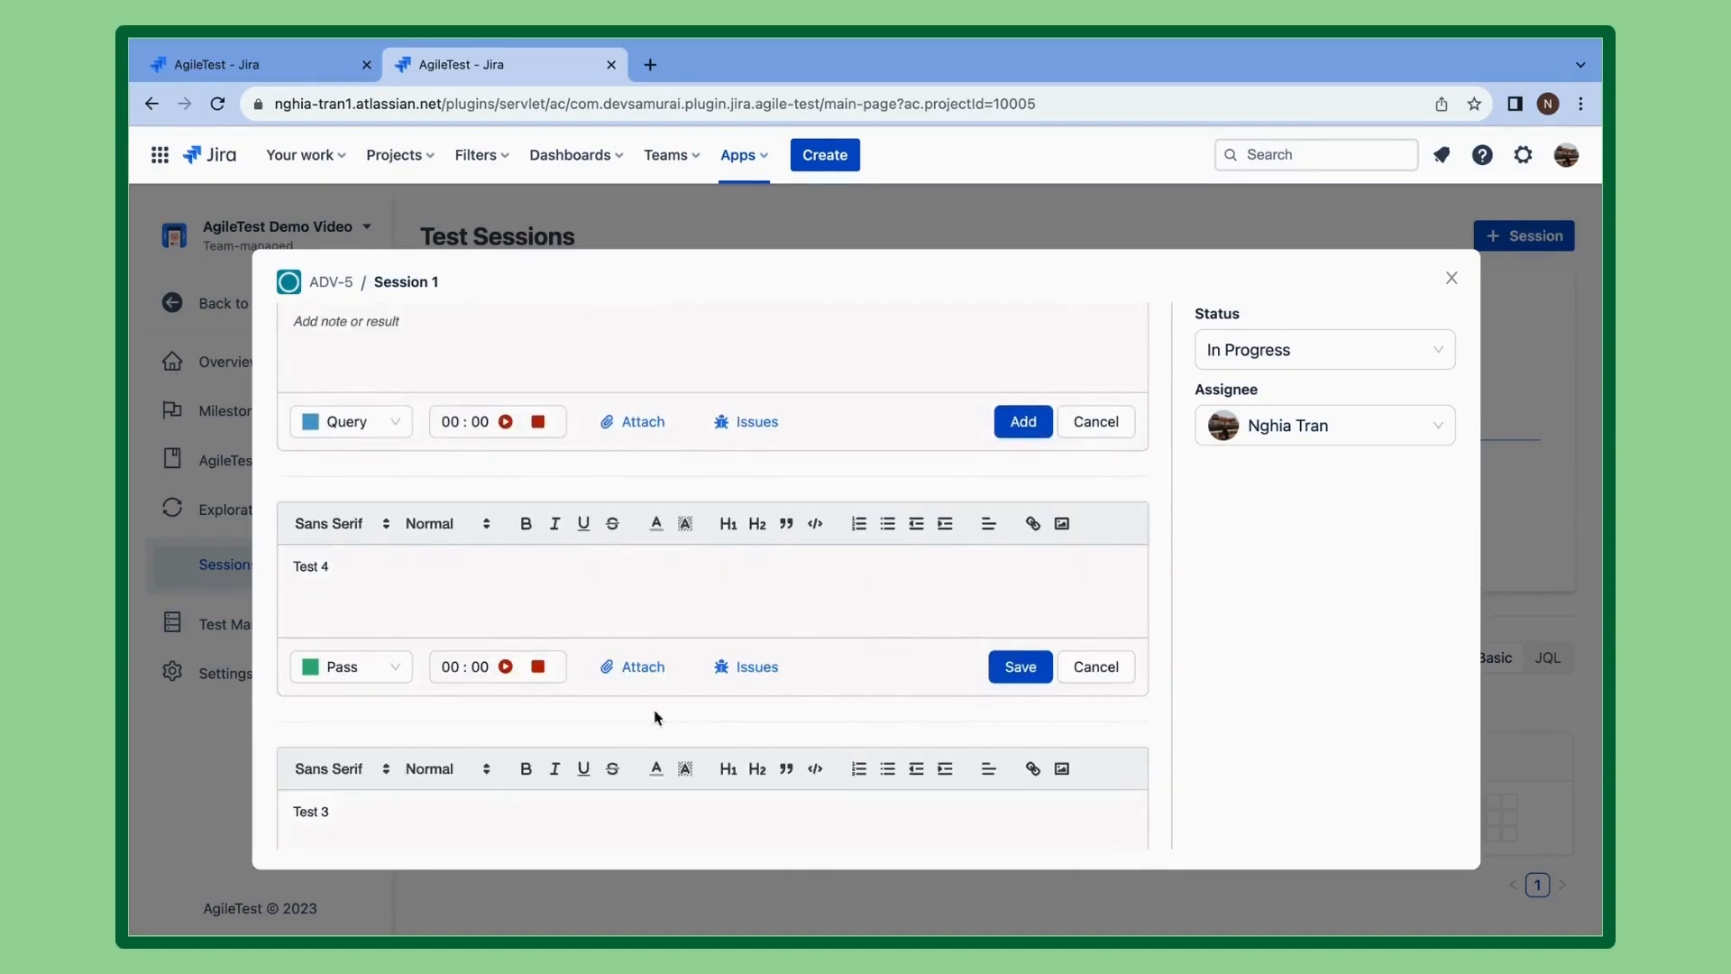
pyautogui.click(347, 667)
pyautogui.click(330, 770)
pyautogui.click(1020, 667)
pyautogui.scroll(-6, 929, 687)
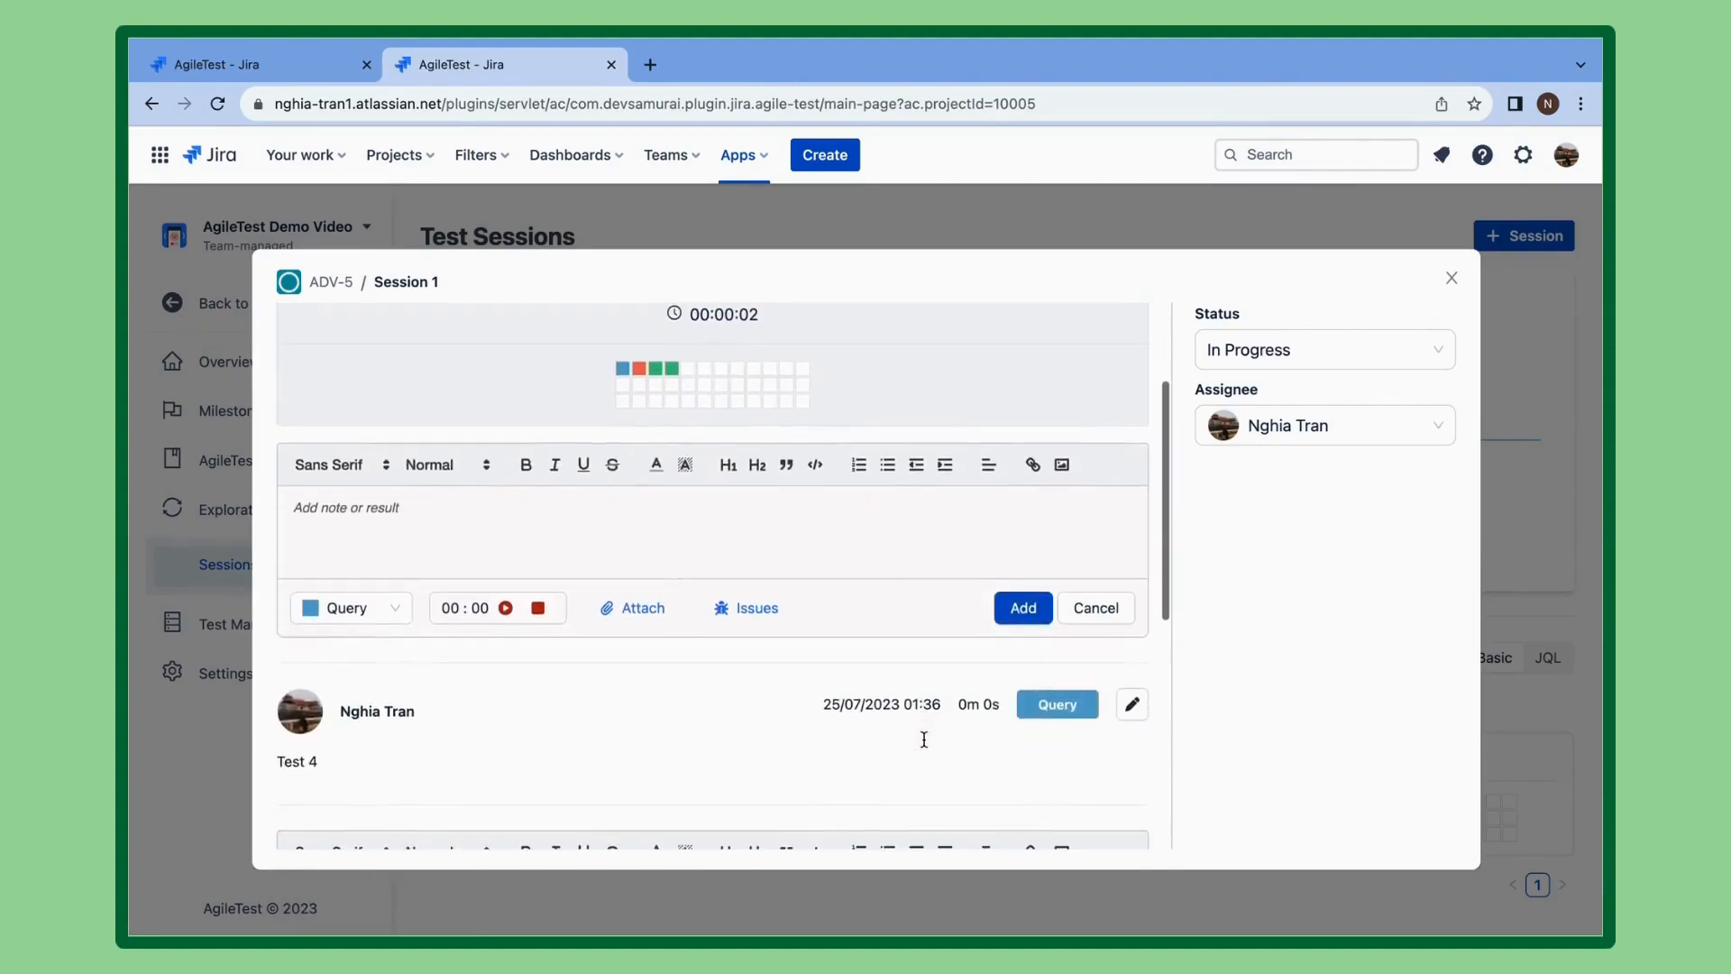
pyautogui.scroll(-1, 924, 730)
pyautogui.scroll(3, 924, 734)
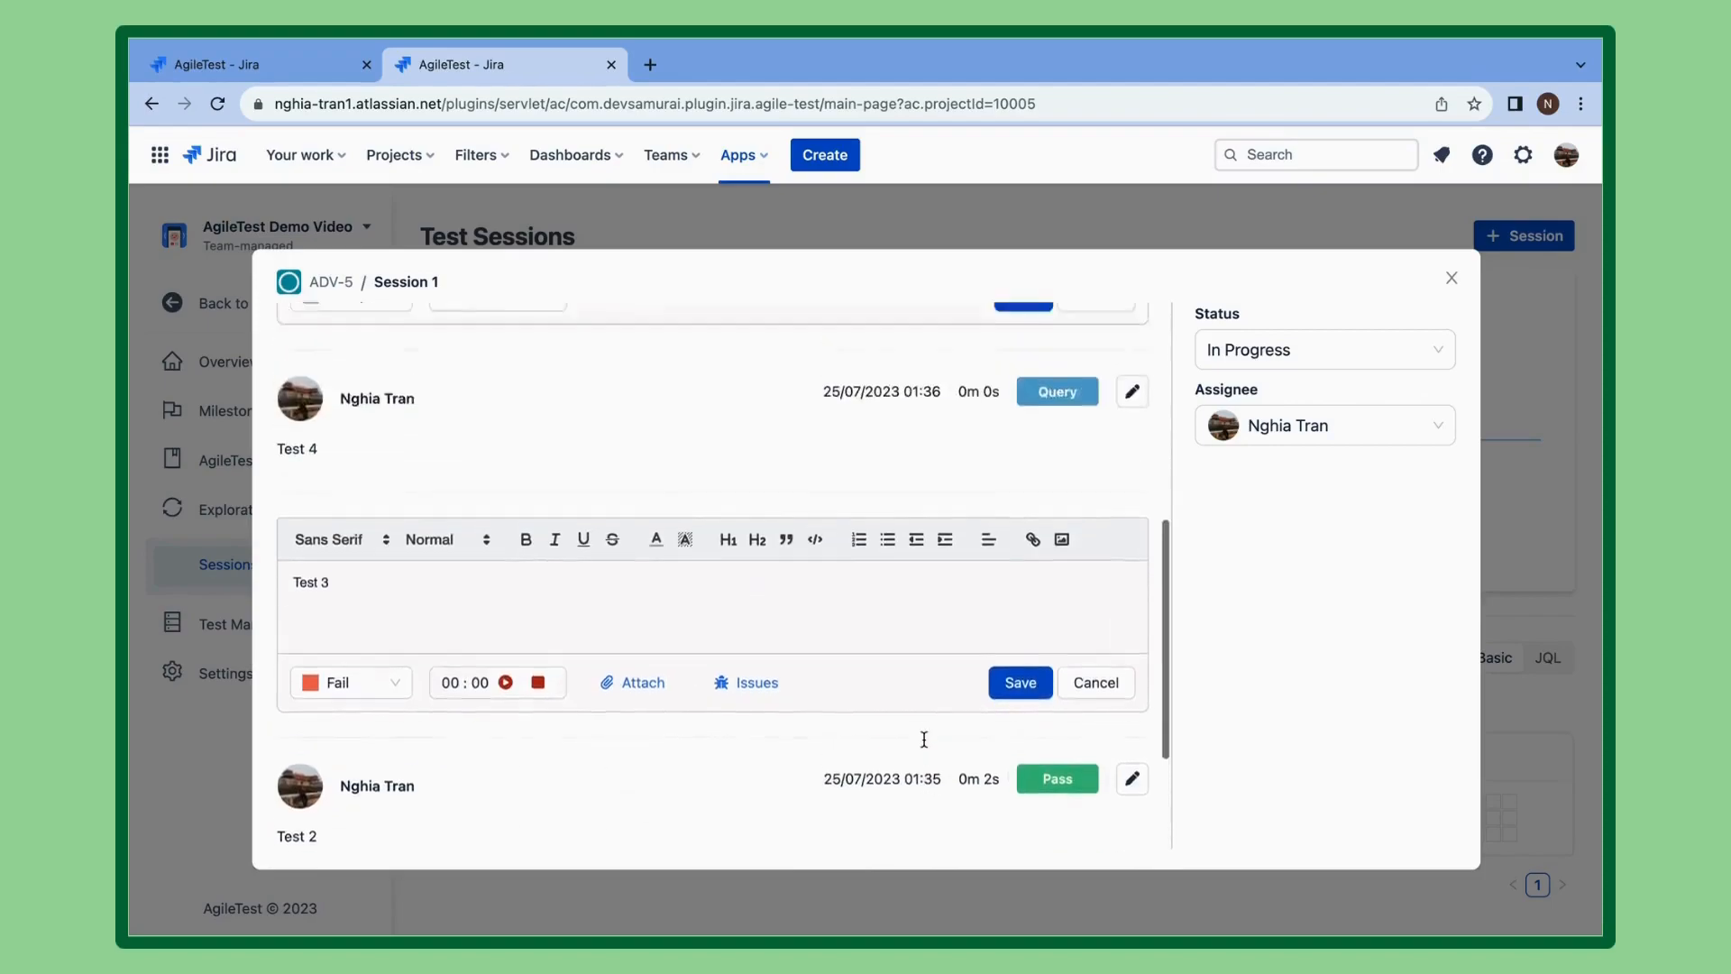
pyautogui.click(1013, 733)
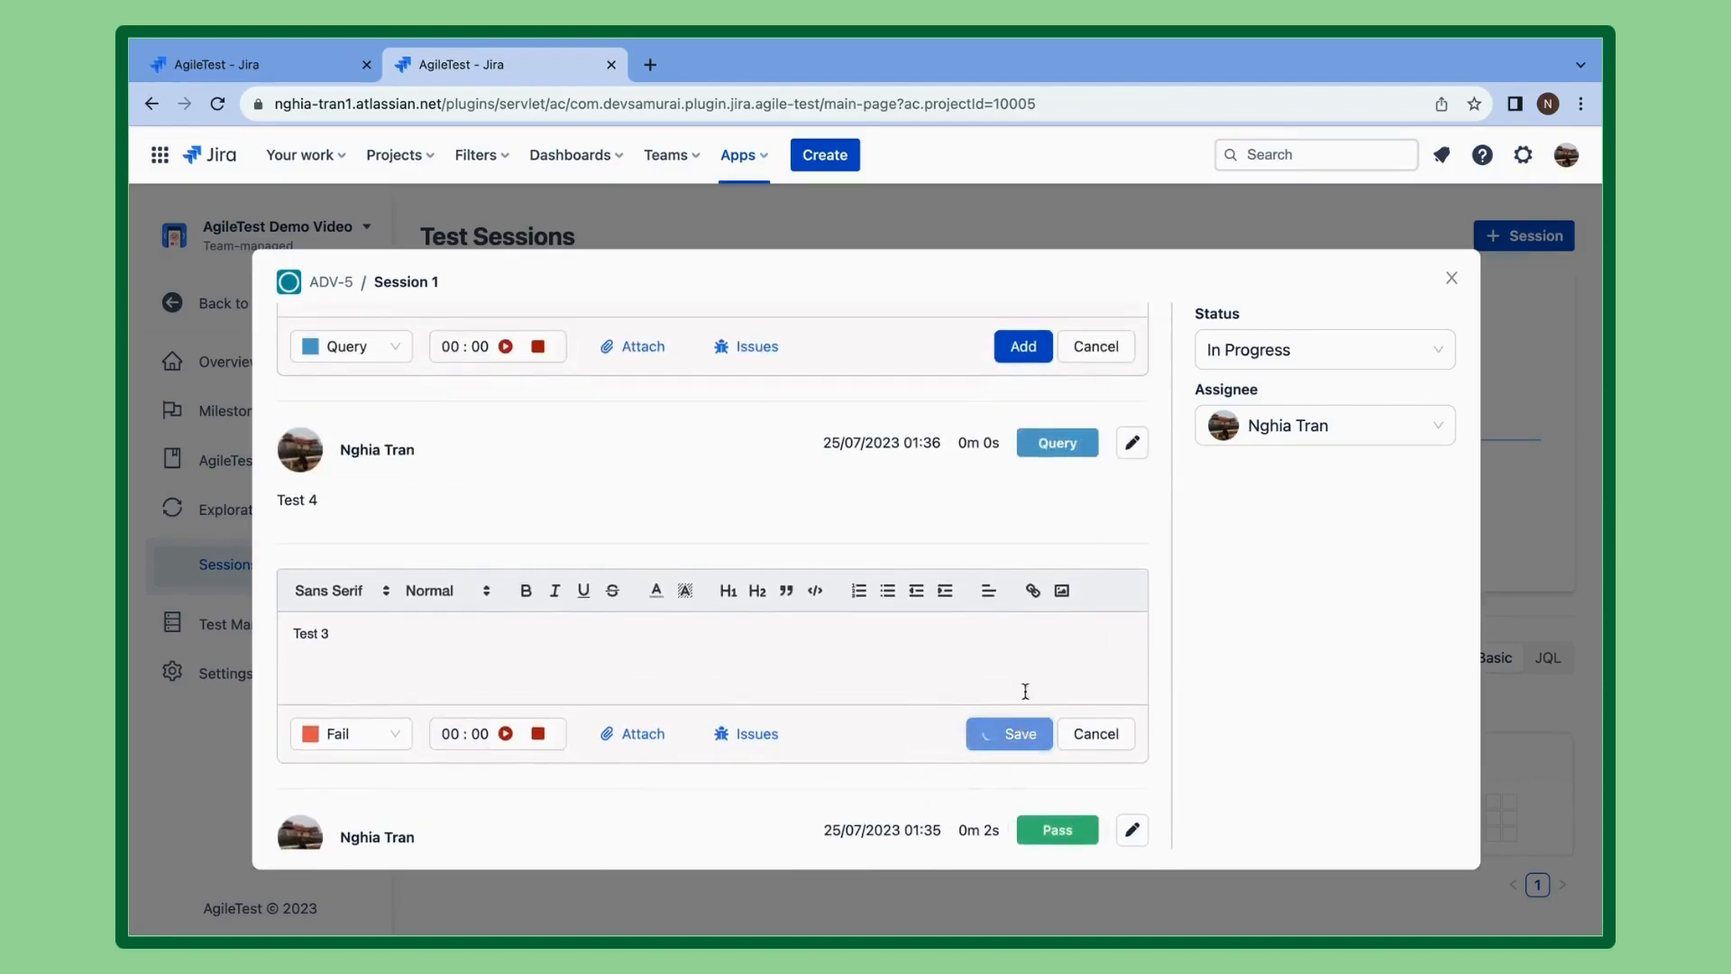
# Set the Test 4 log entry's result to Retest, save it and leave the session.
pyautogui.click(1131, 443)
pyautogui.click(378, 599)
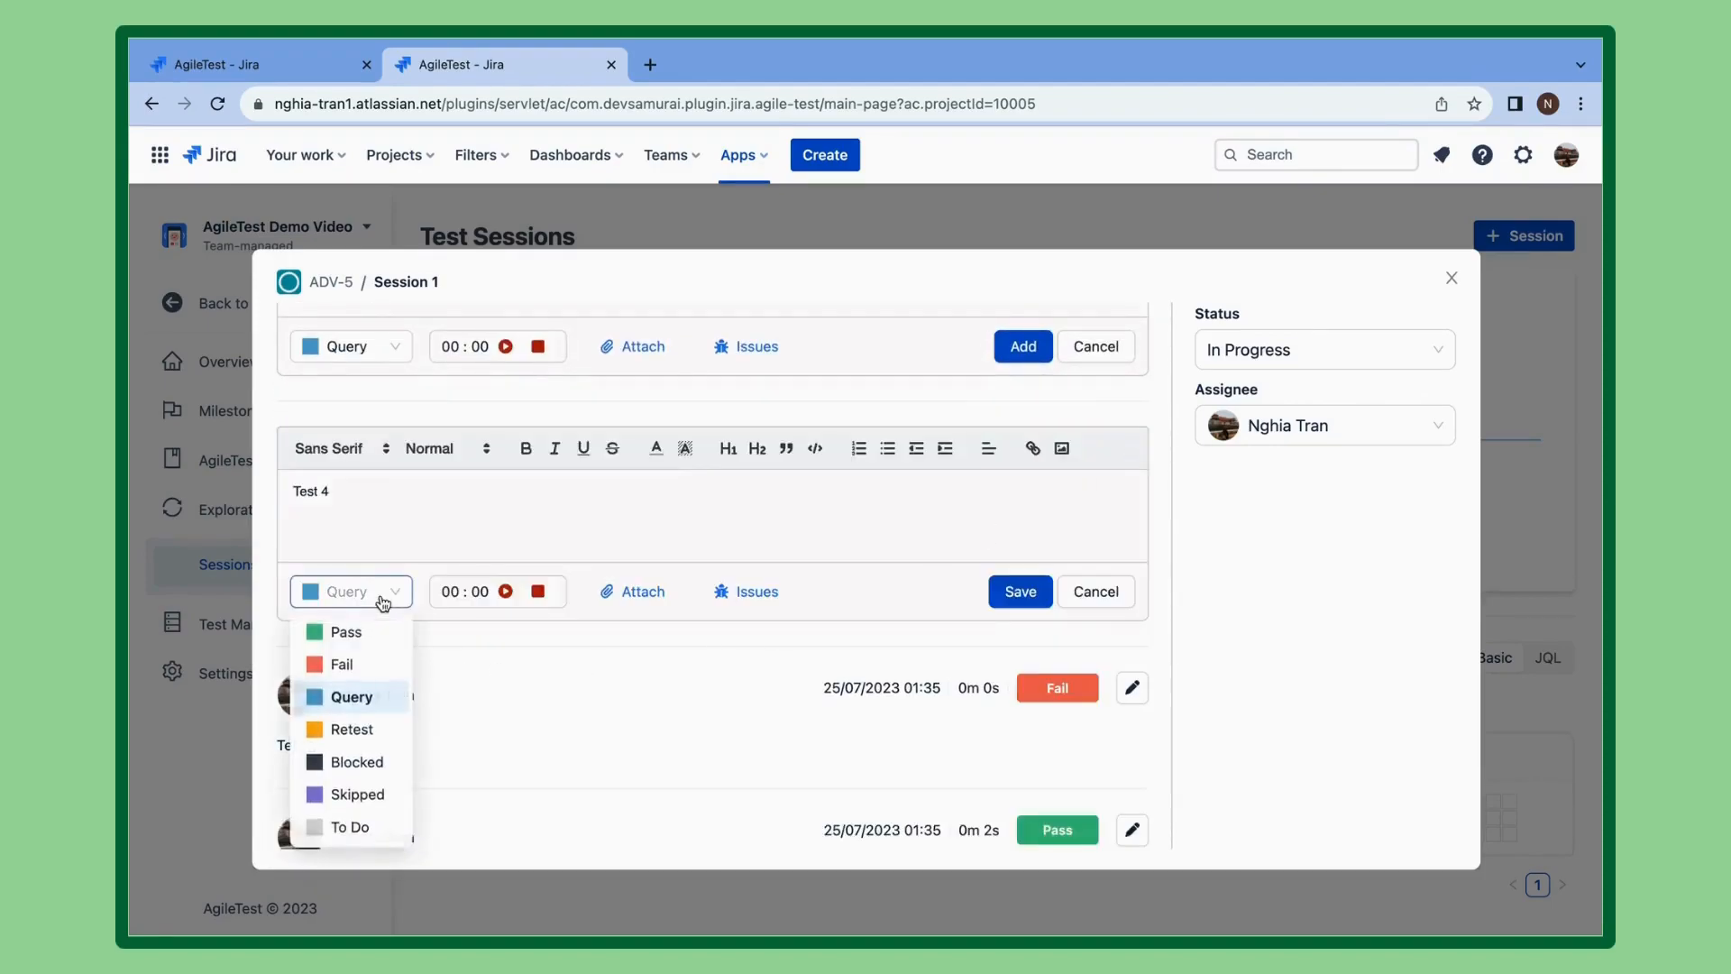
pyautogui.click(360, 732)
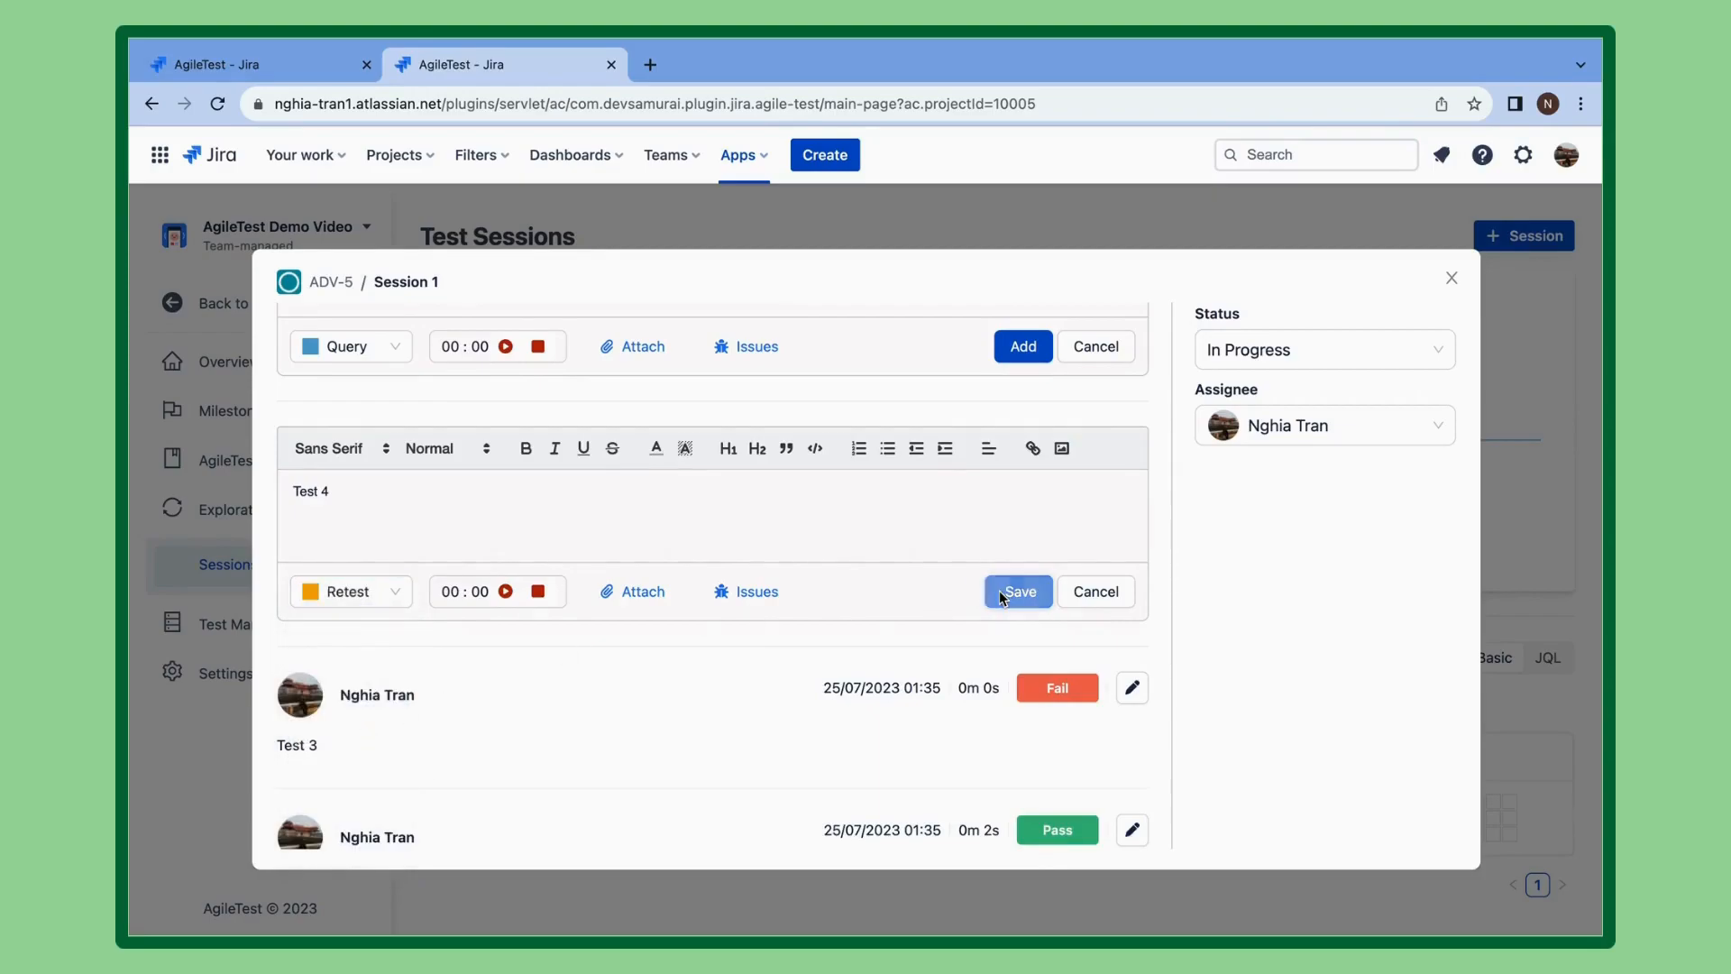
pyautogui.scroll(5, 996, 591)
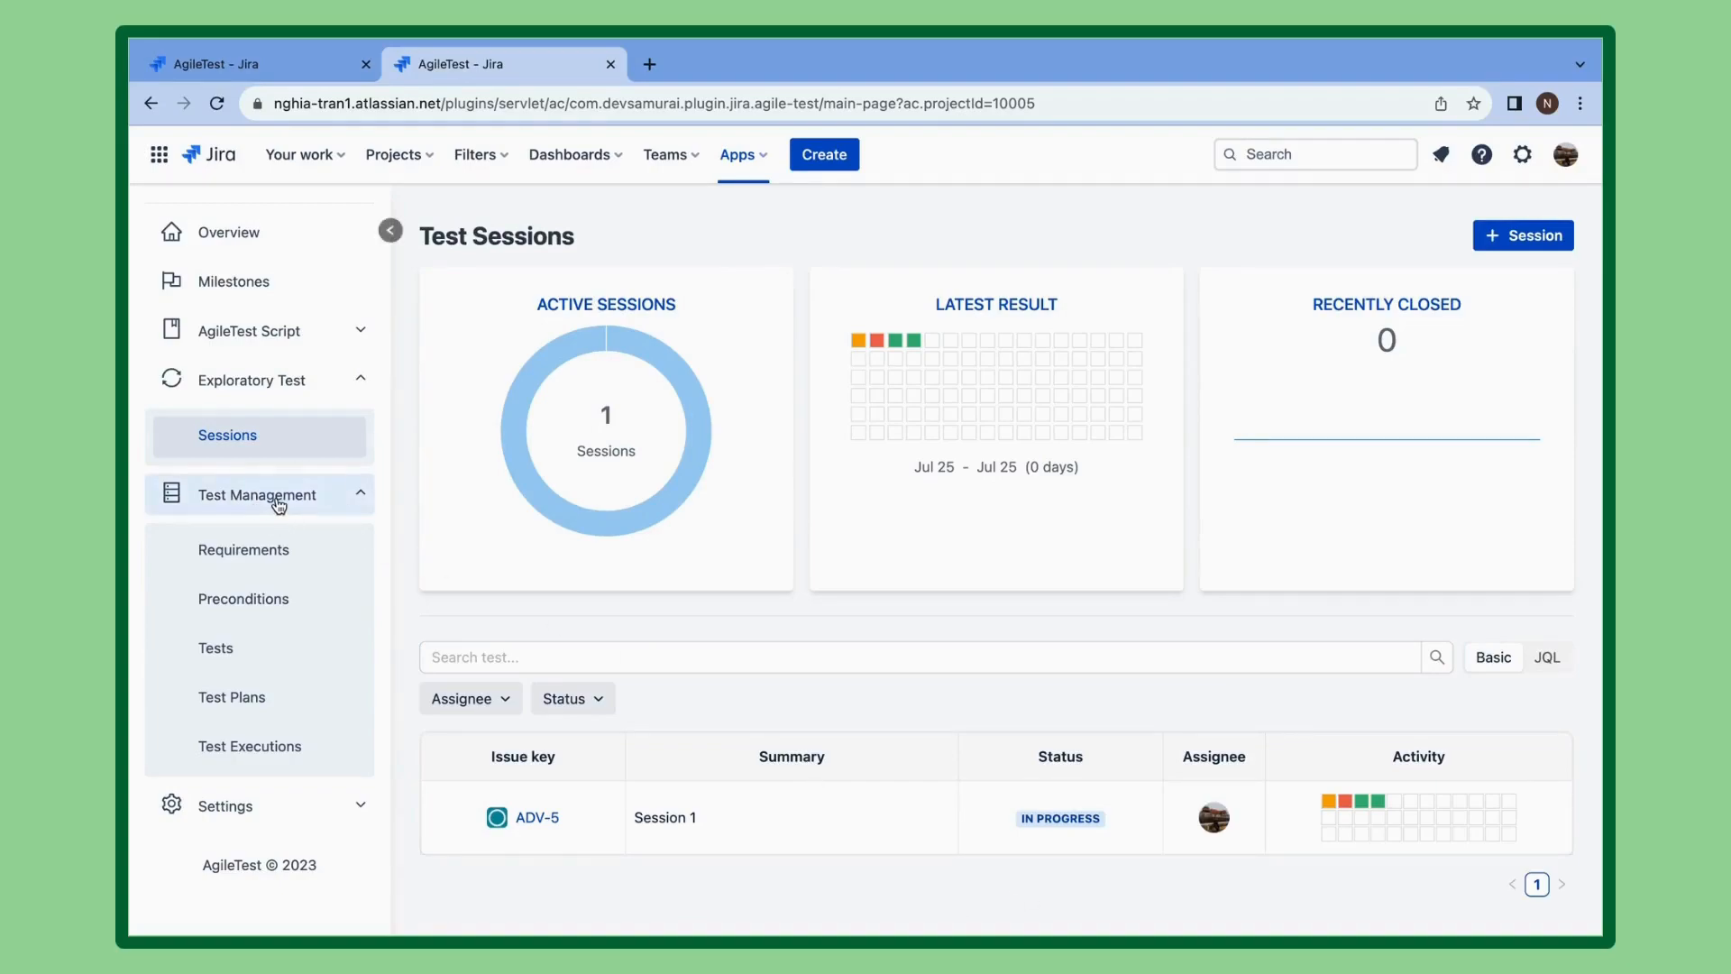
# Open the requirement repository in Test Management and add new folders under All requirements.
pyautogui.click(269, 564)
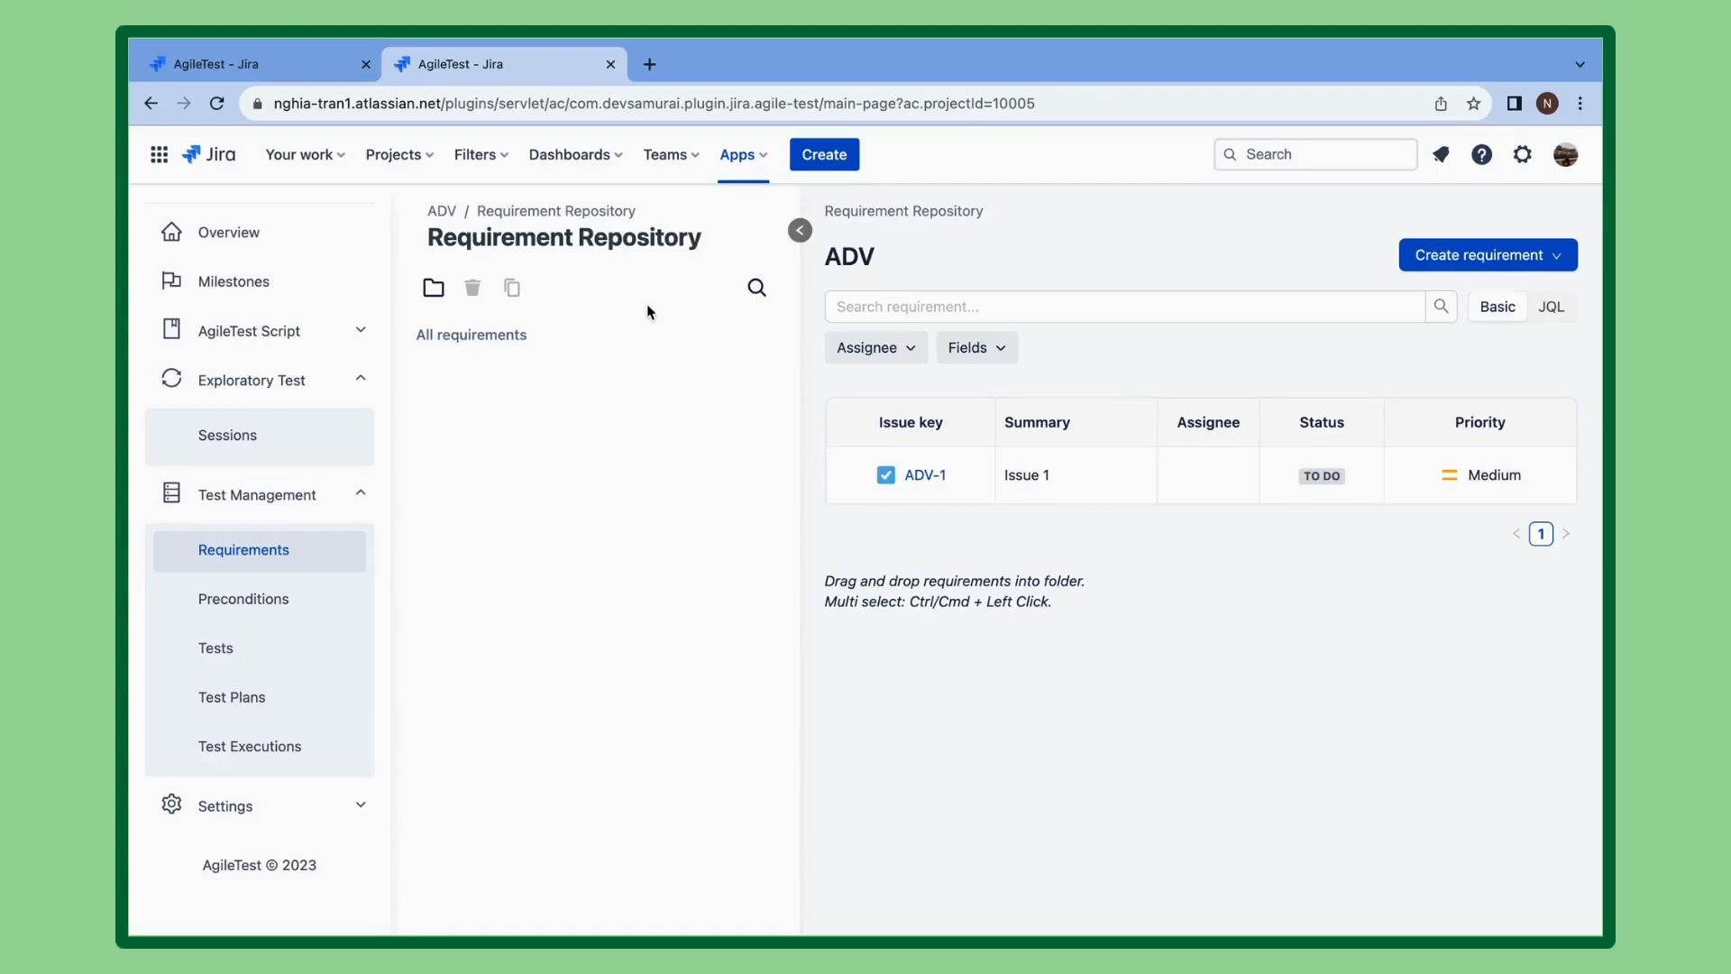
pyautogui.click(435, 289)
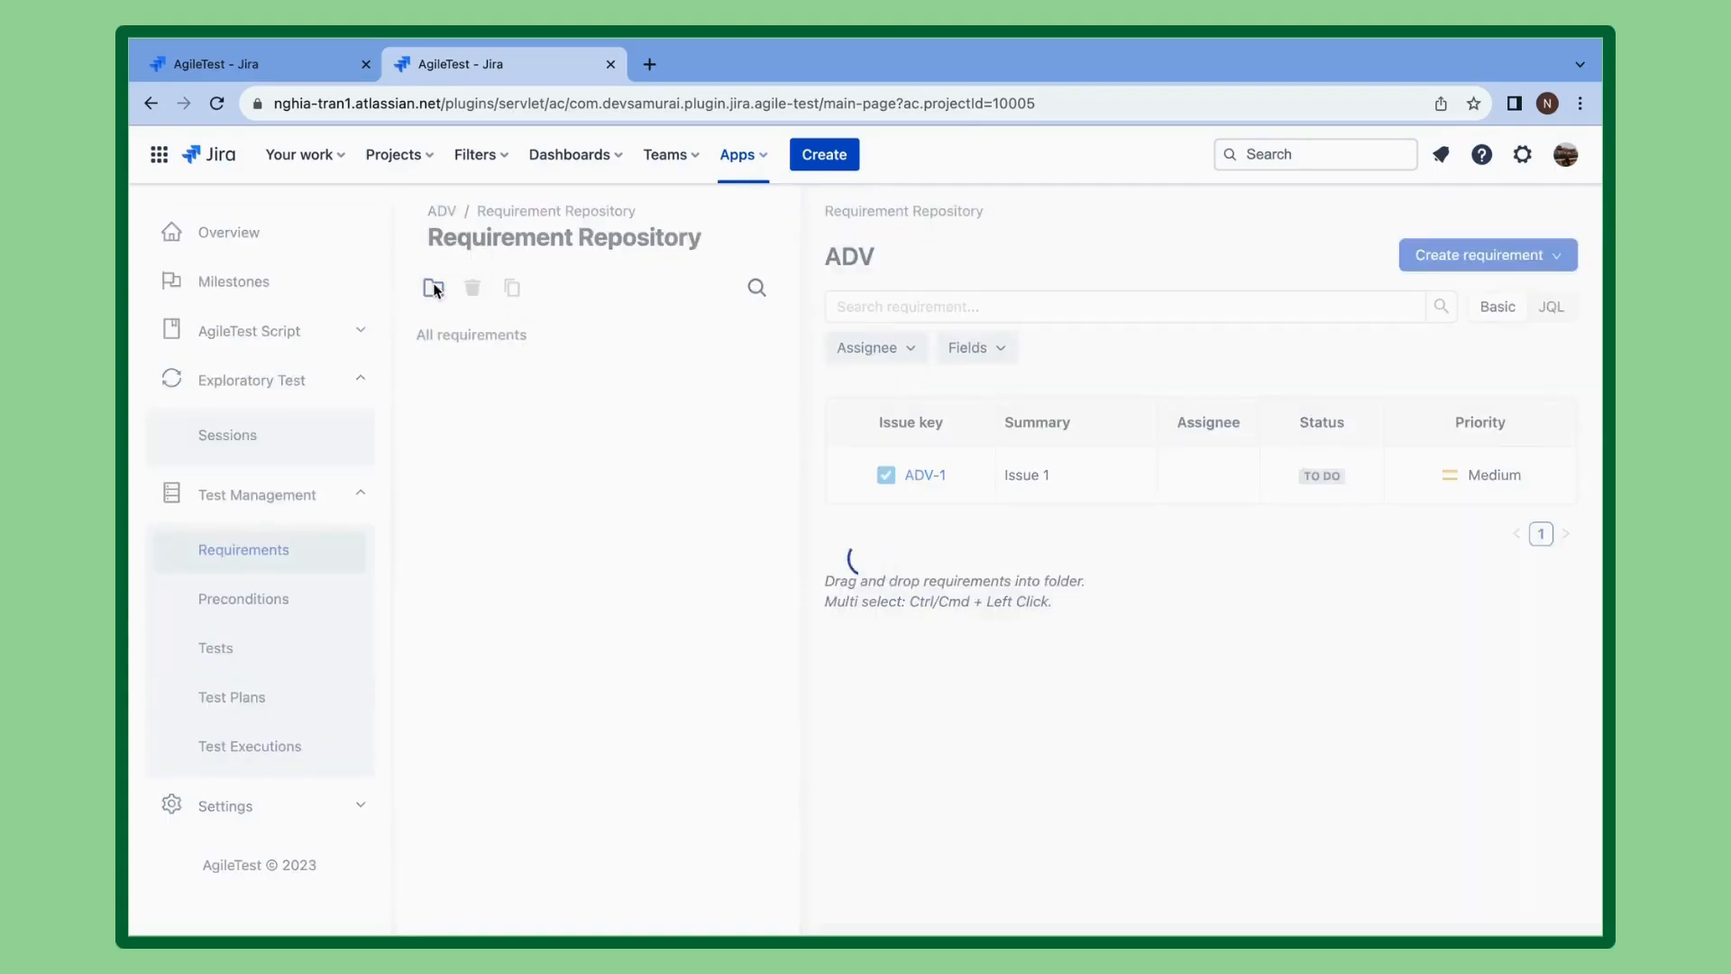
pyautogui.click(435, 286)
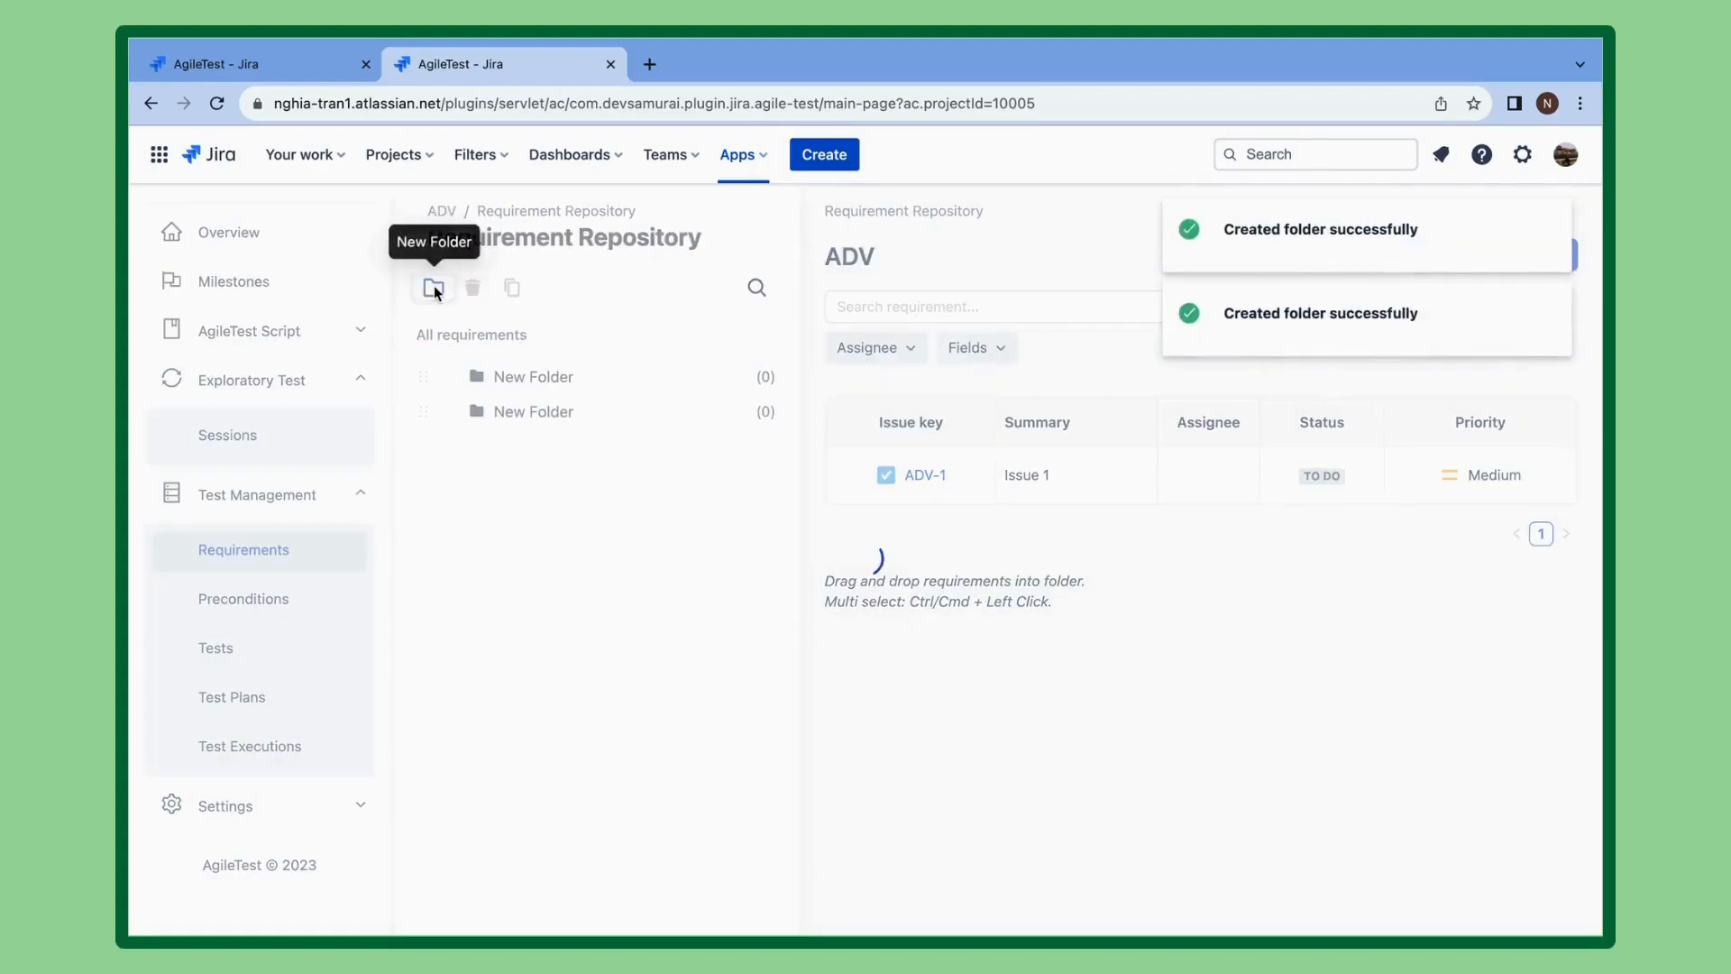
# Delete two of the three new folders from the requirement repository.
pyautogui.click(530, 373)
pyautogui.rightClick(530, 373)
pyautogui.click(520, 426)
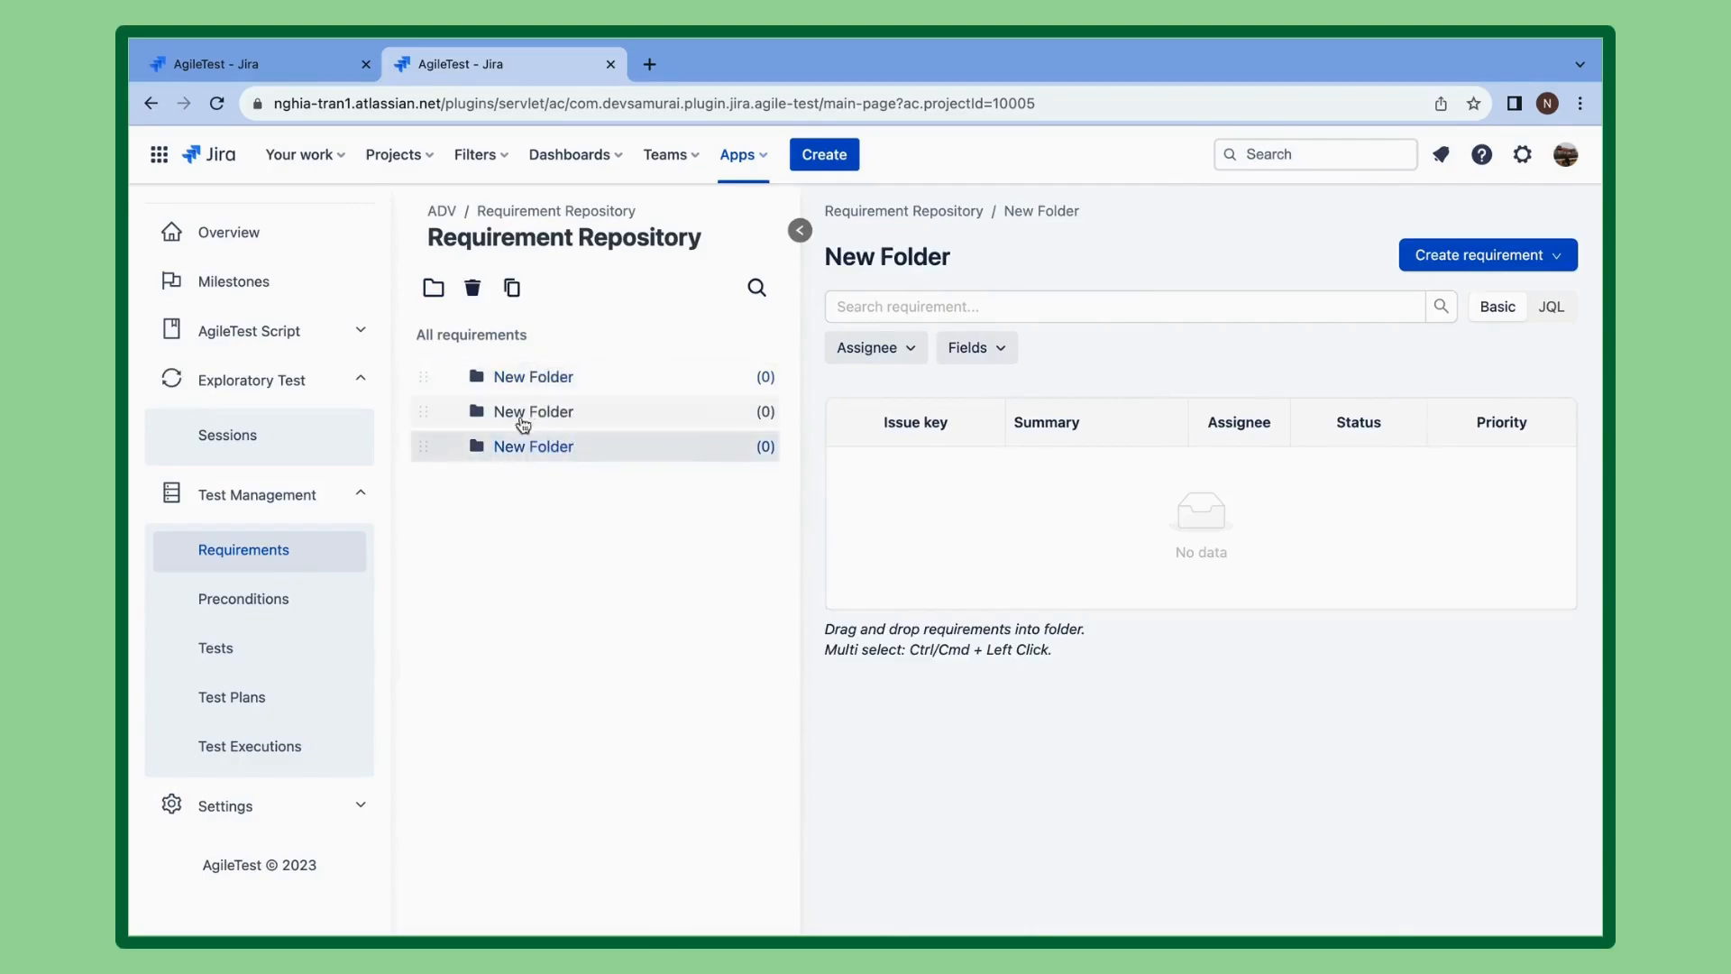
pyautogui.click(521, 414)
pyautogui.click(473, 286)
pyautogui.click(1032, 580)
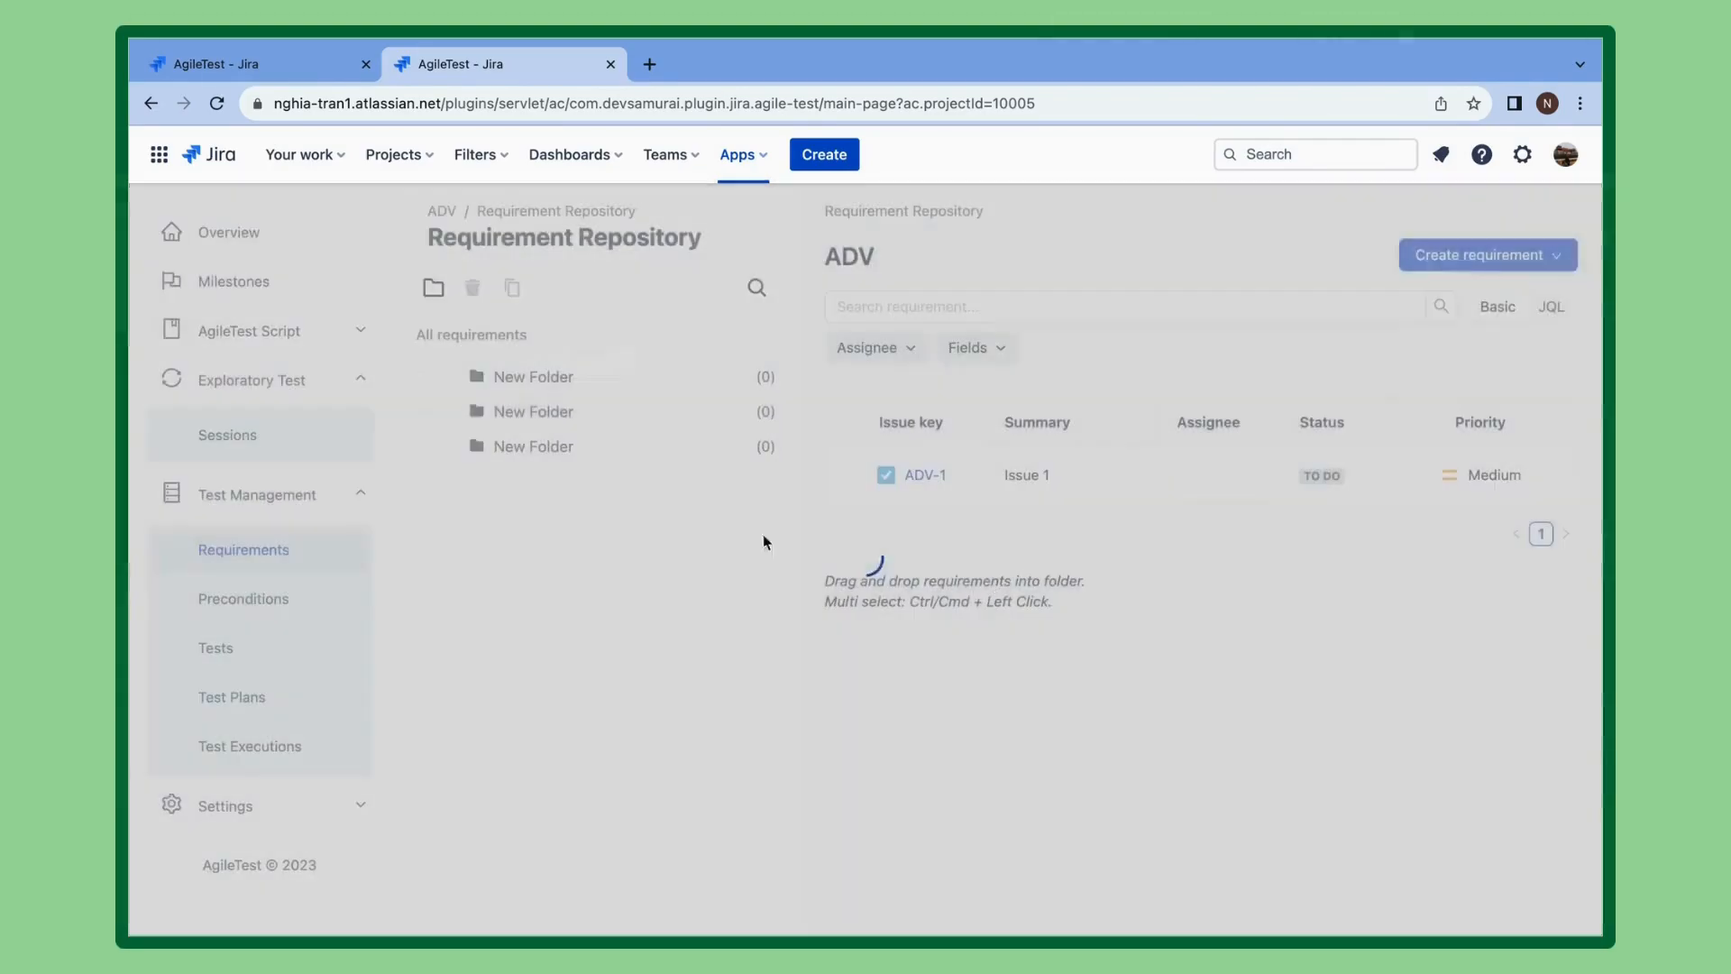
# Rename the remaining new folder as Requirement 1.
pyautogui.click(565, 389)
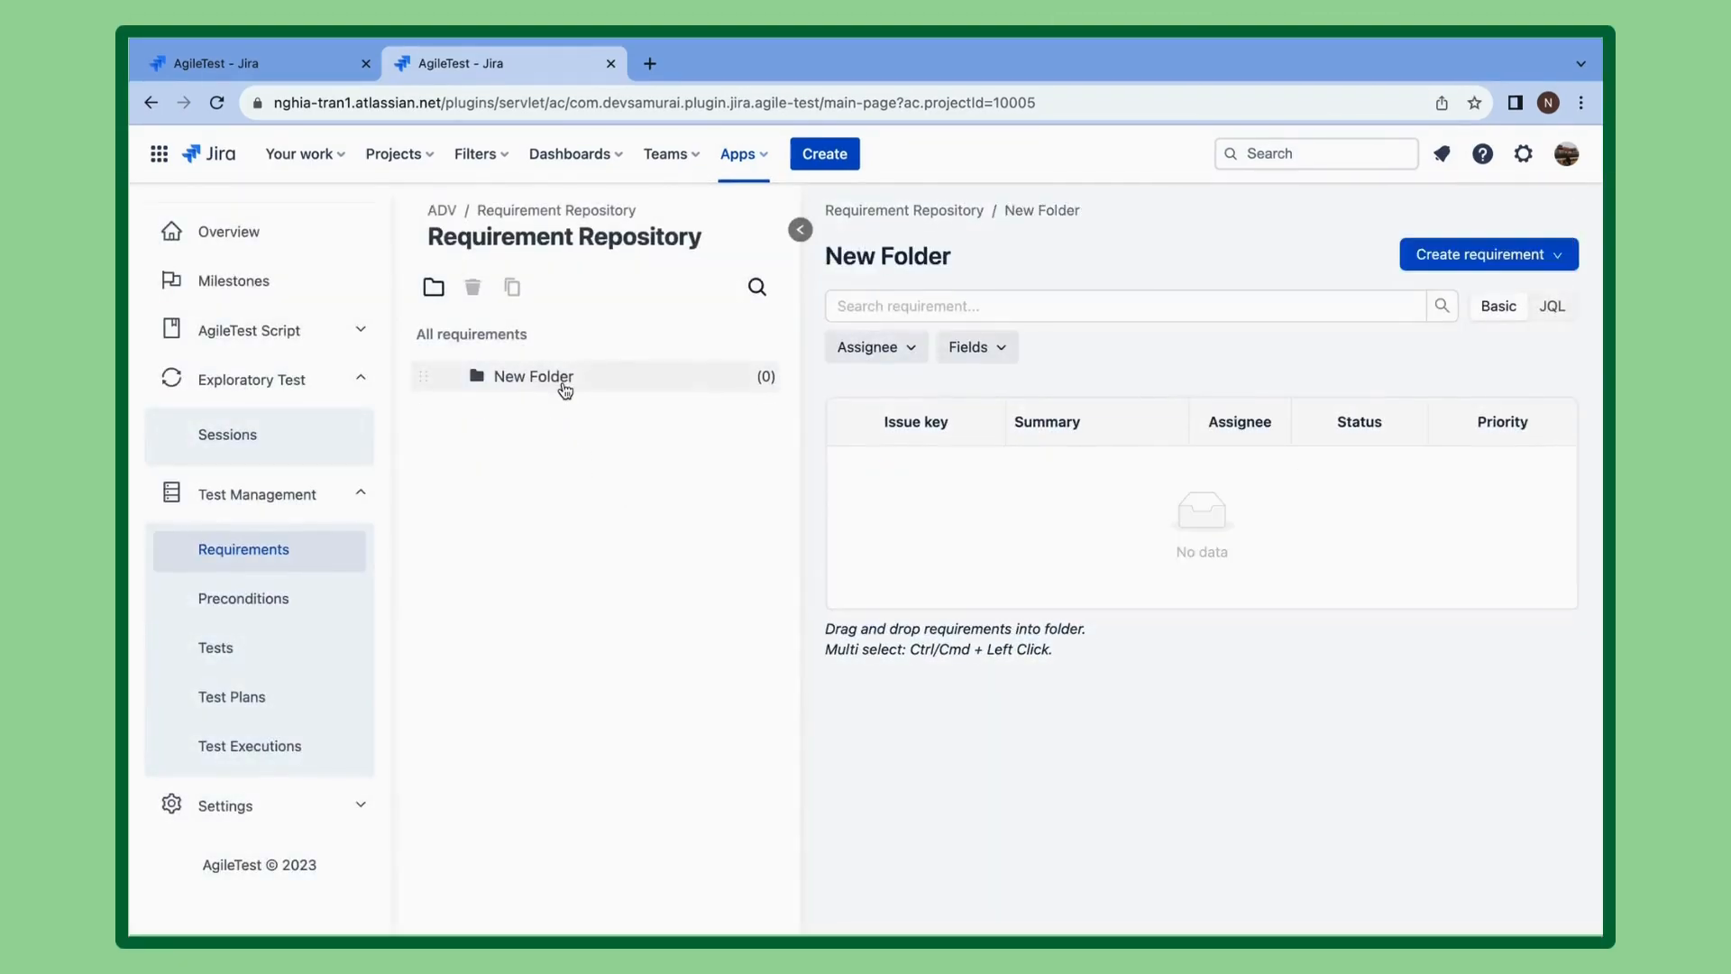
pyautogui.doubleClick(564, 385)
pyautogui.hotkey('ctrl', 'a')
pyautogui.write('Req')
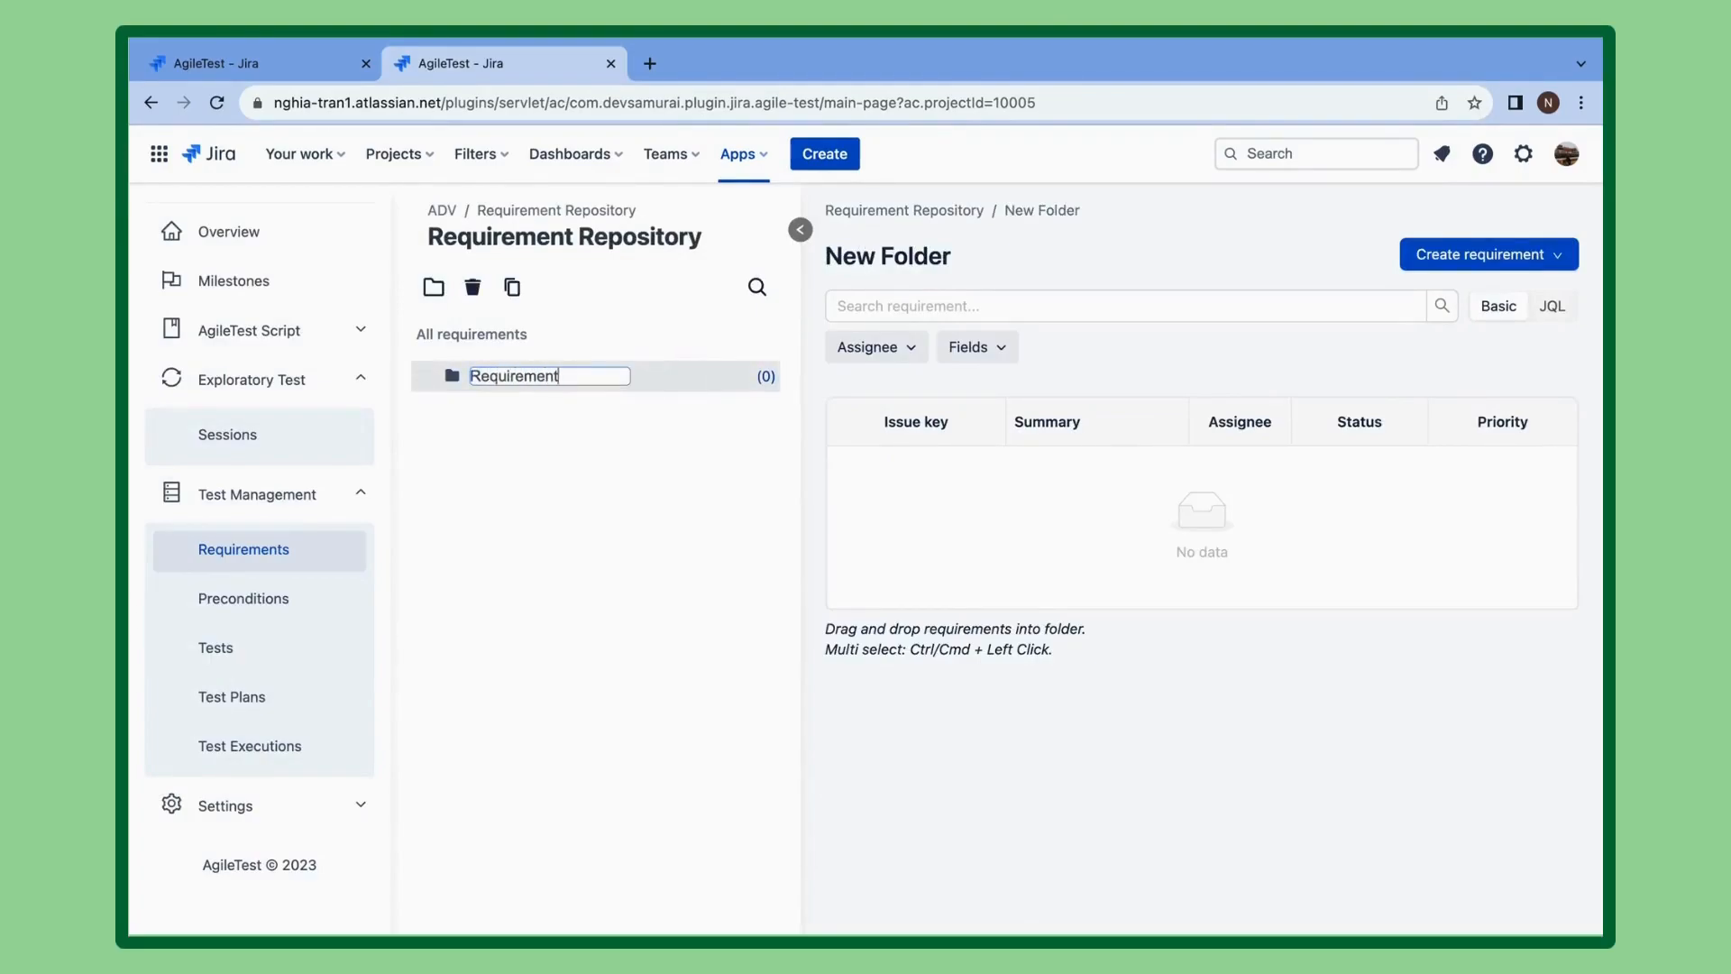
pyautogui.press('Return')
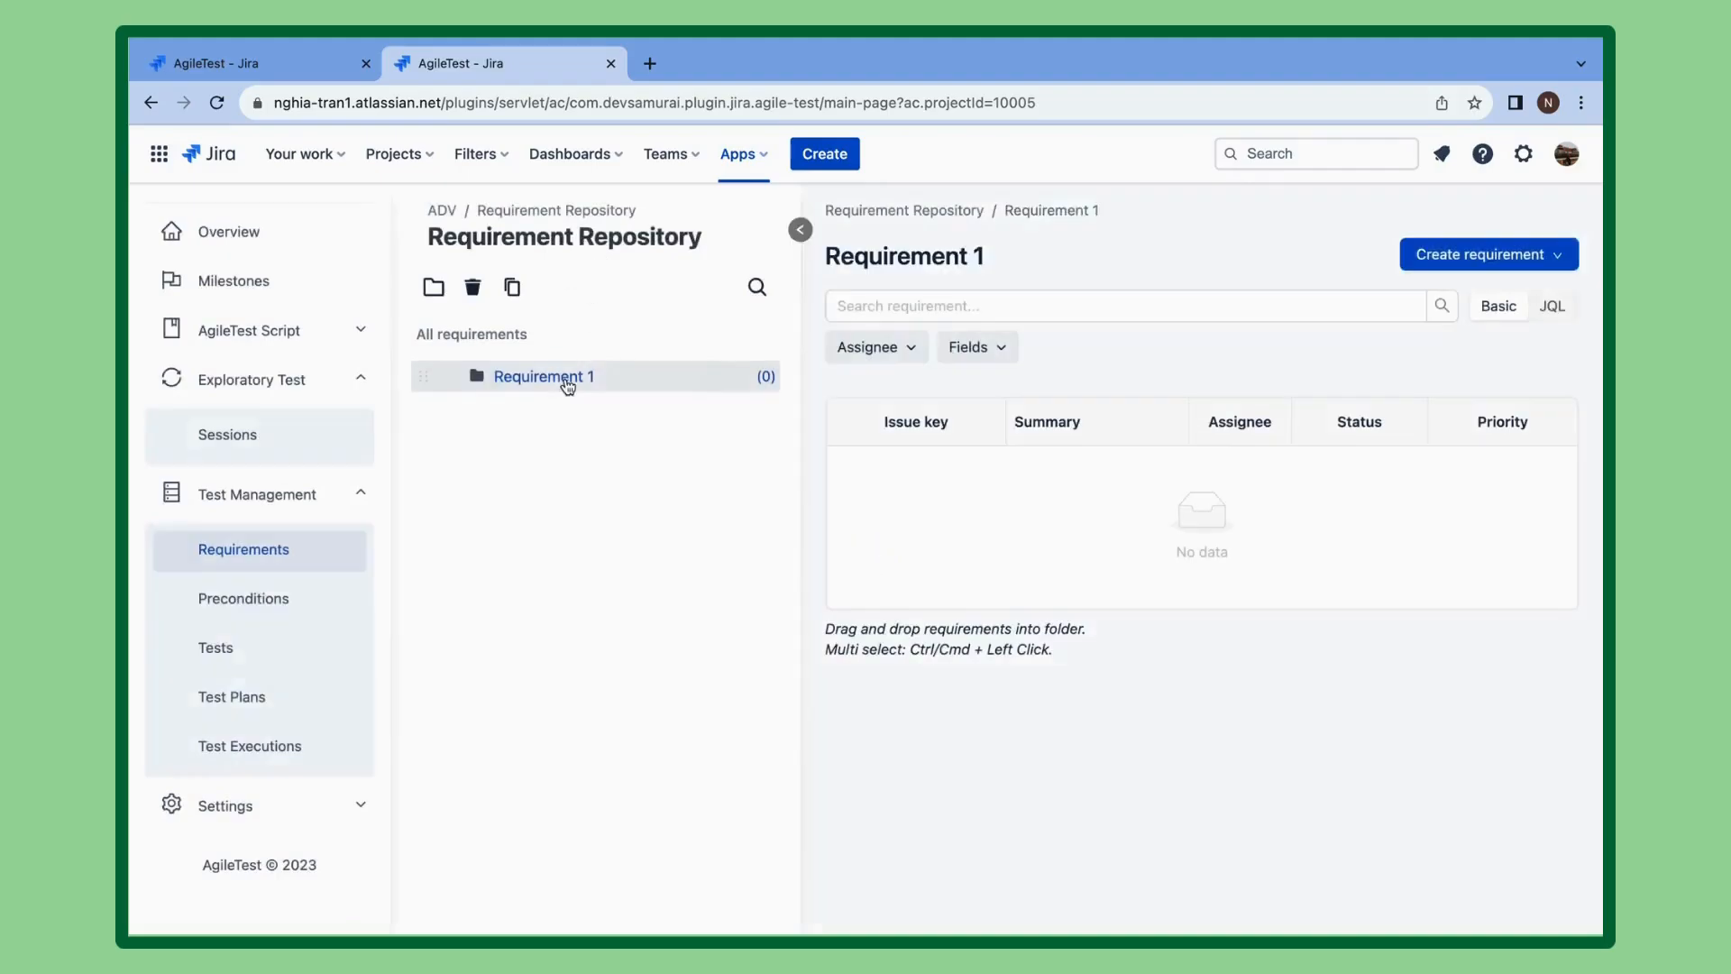
# Create a subfolder inside the Requirement 1 folder and name it Requirement 1.1.
pyautogui.rightClick(567, 386)
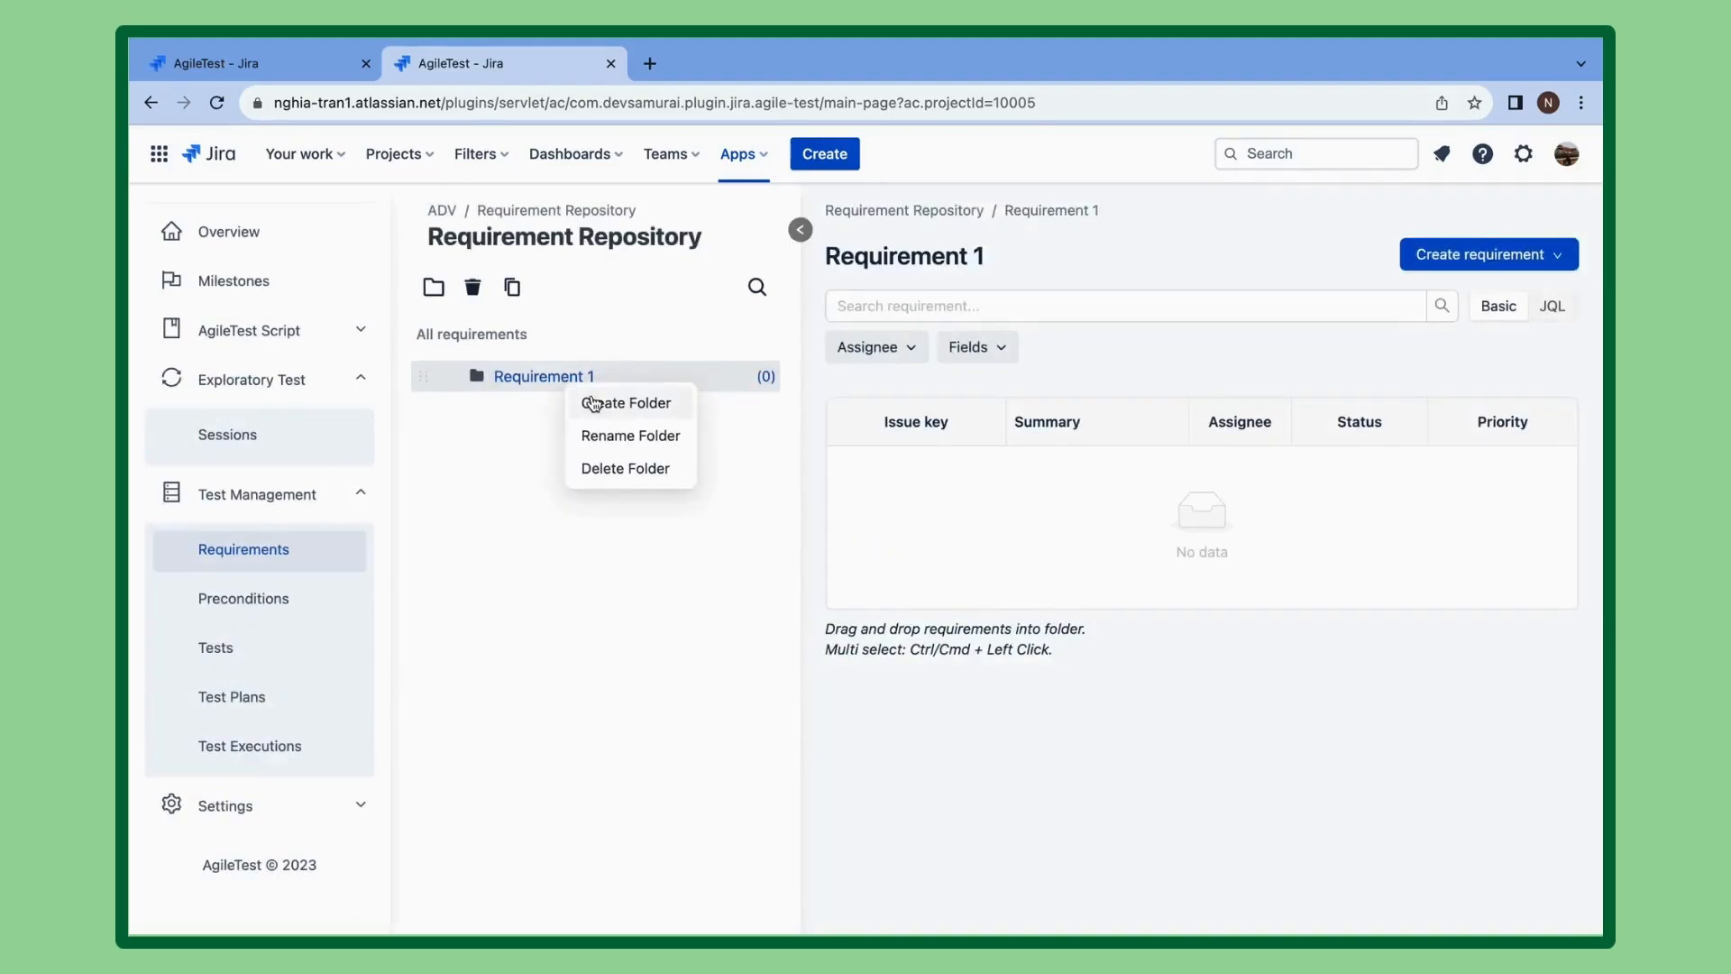
pyautogui.click(598, 405)
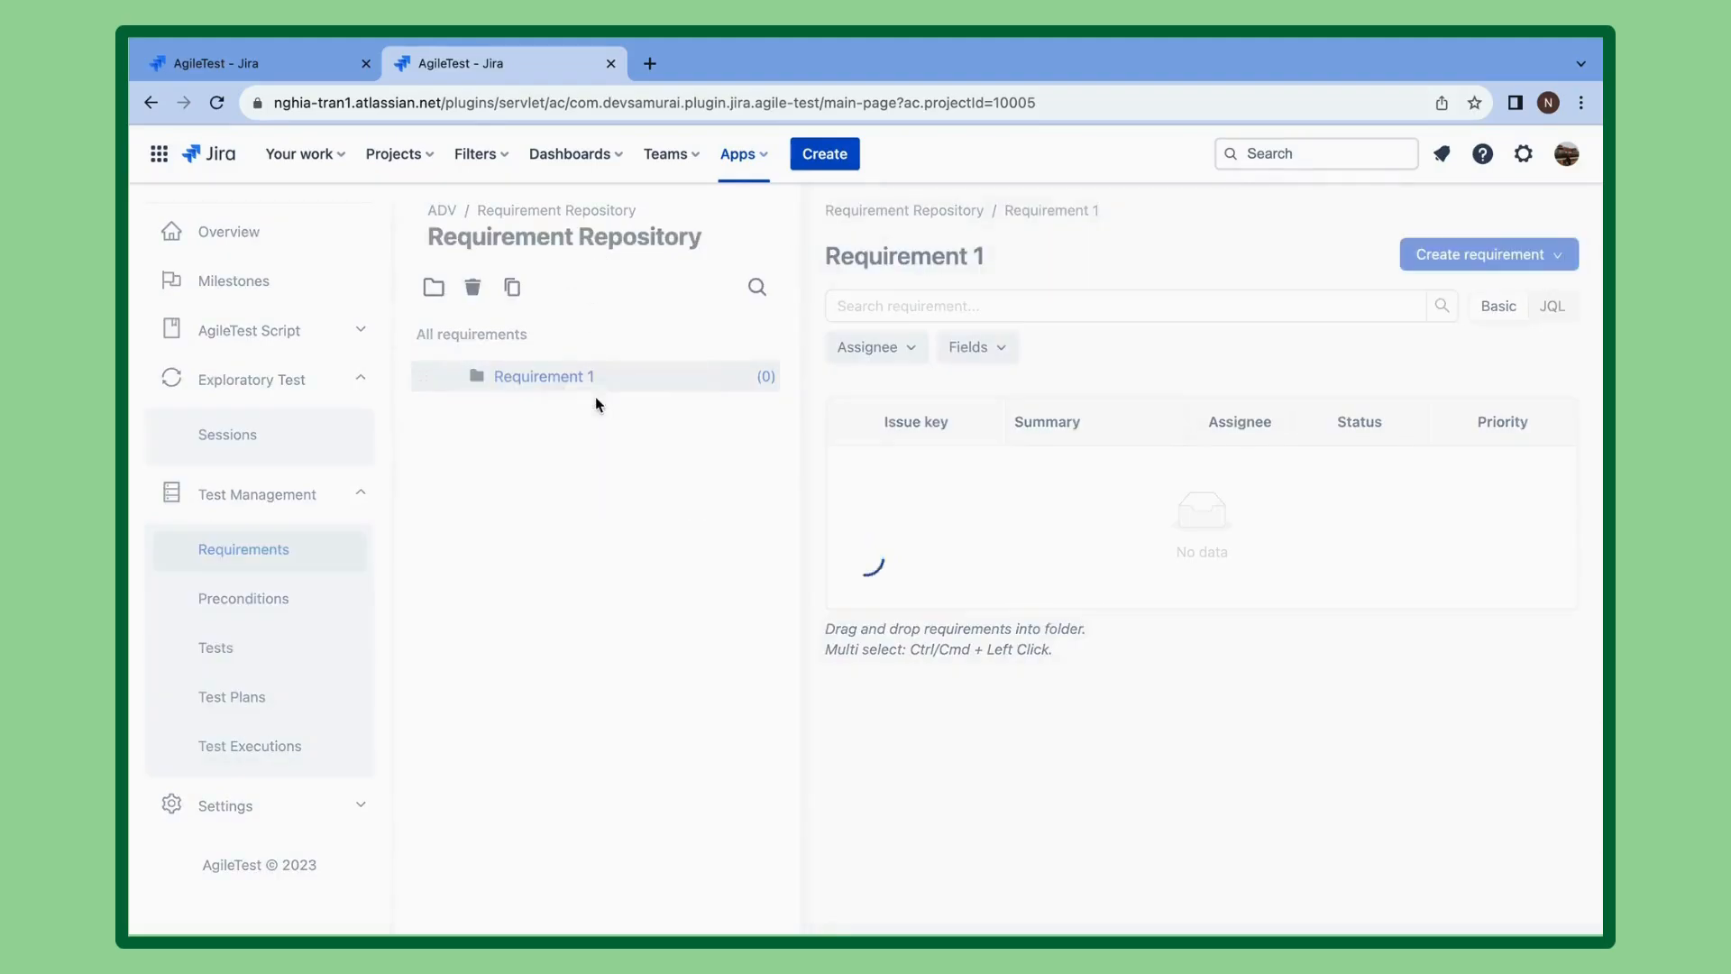
pyautogui.doubleClick(595, 412)
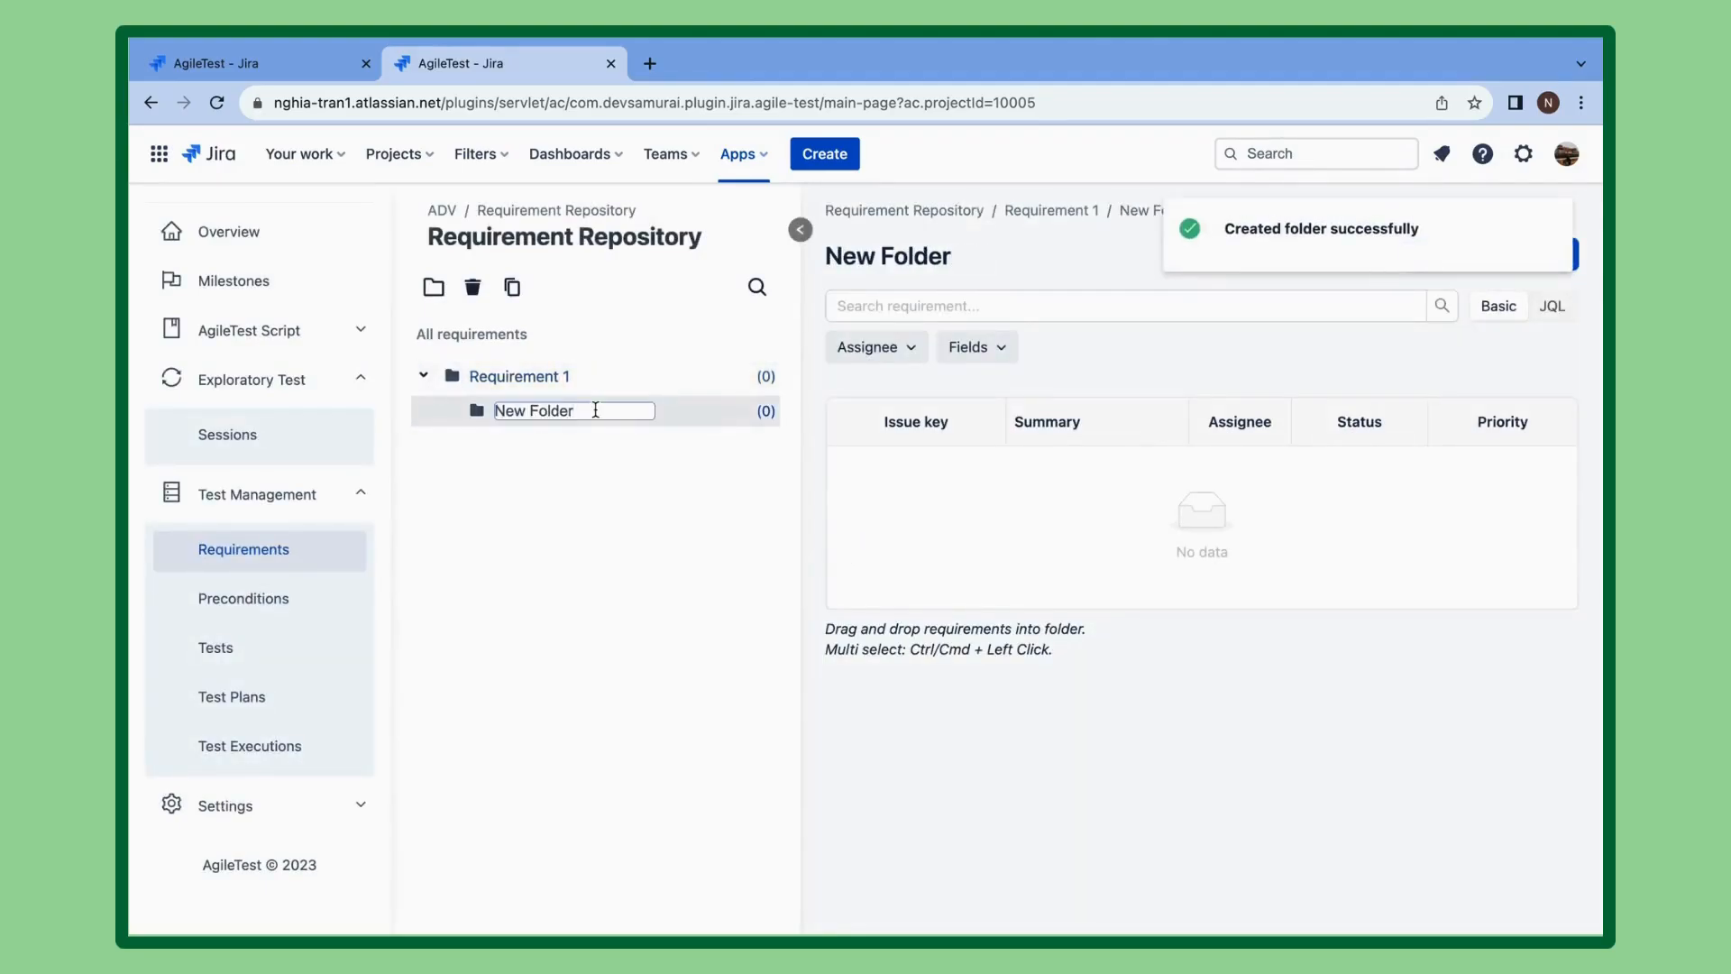
pyautogui.write('Requirement 1.1')
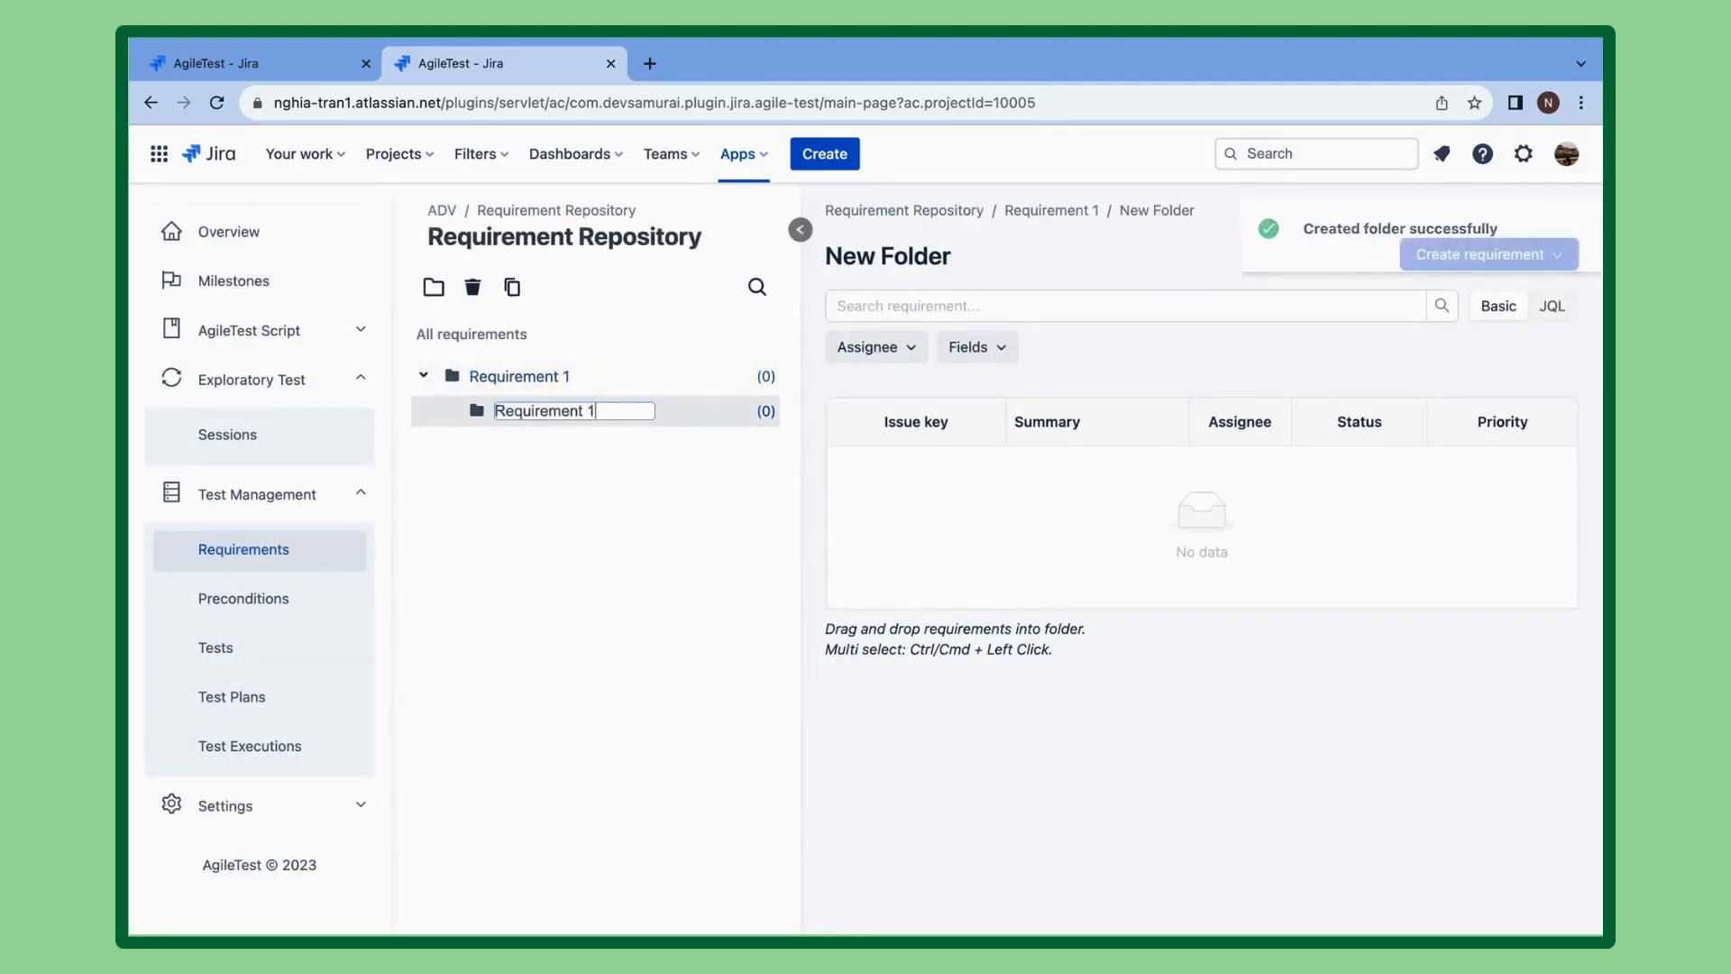
pyautogui.press('Return')
# Create a subfolder inside the Requirement 1.1 folder and name it Requirement 1.1.1.
pyautogui.rightClick(574, 423)
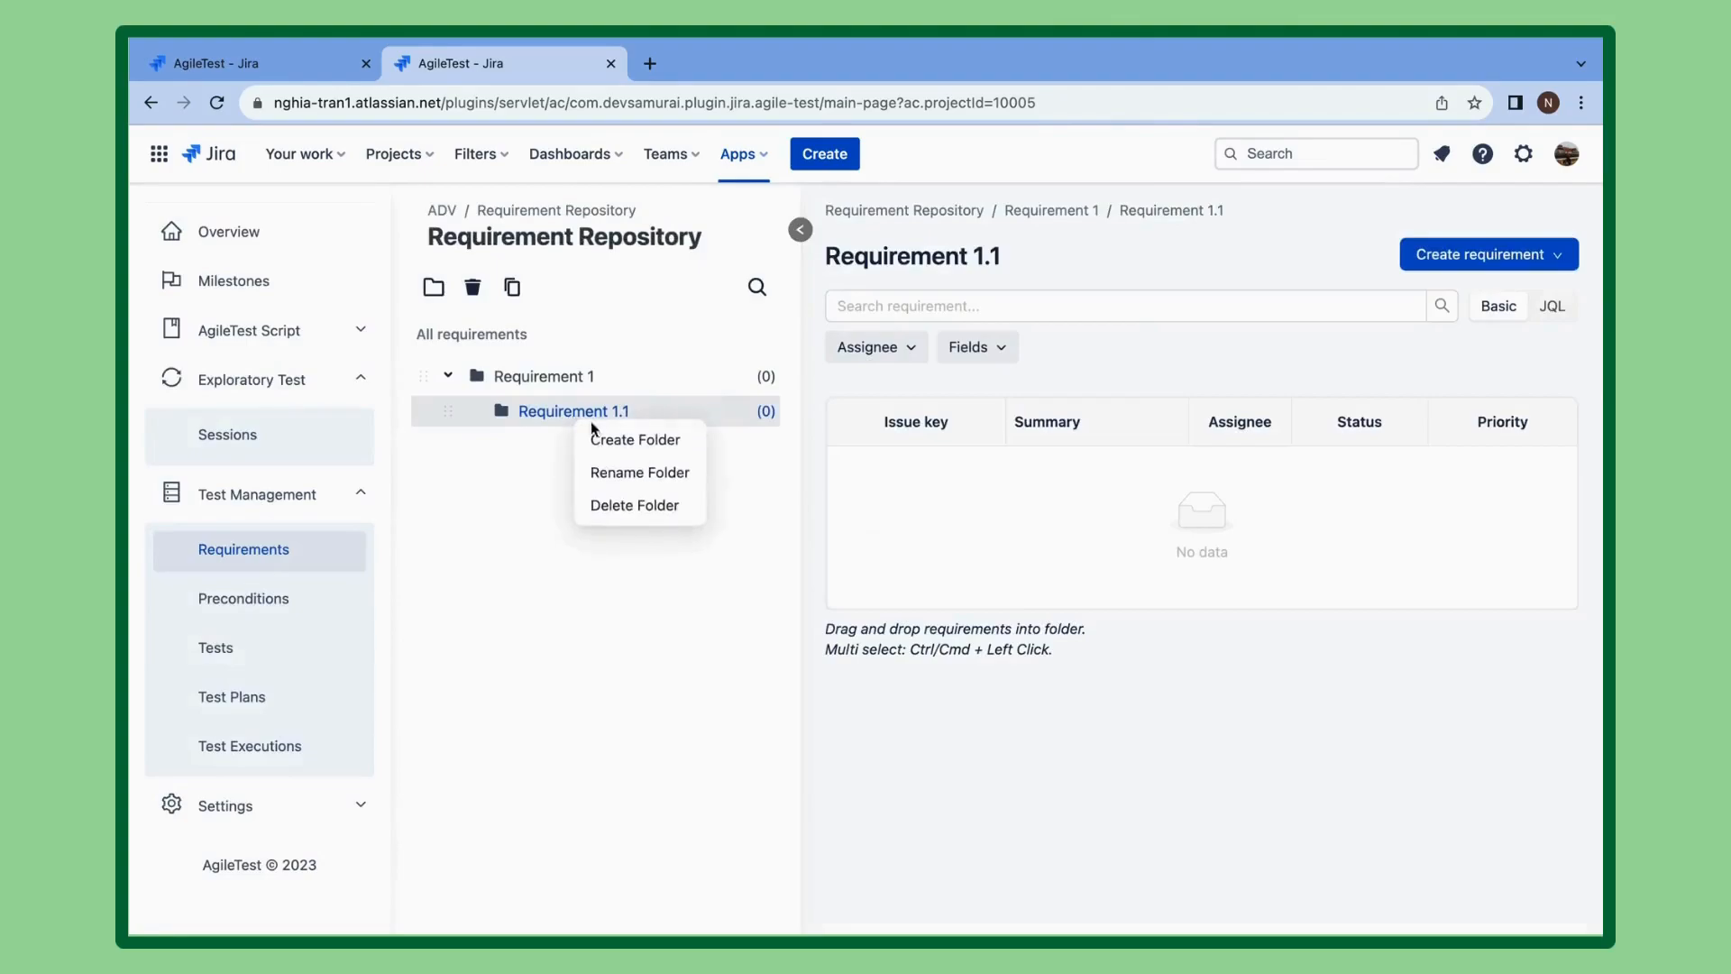
pyautogui.click(595, 434)
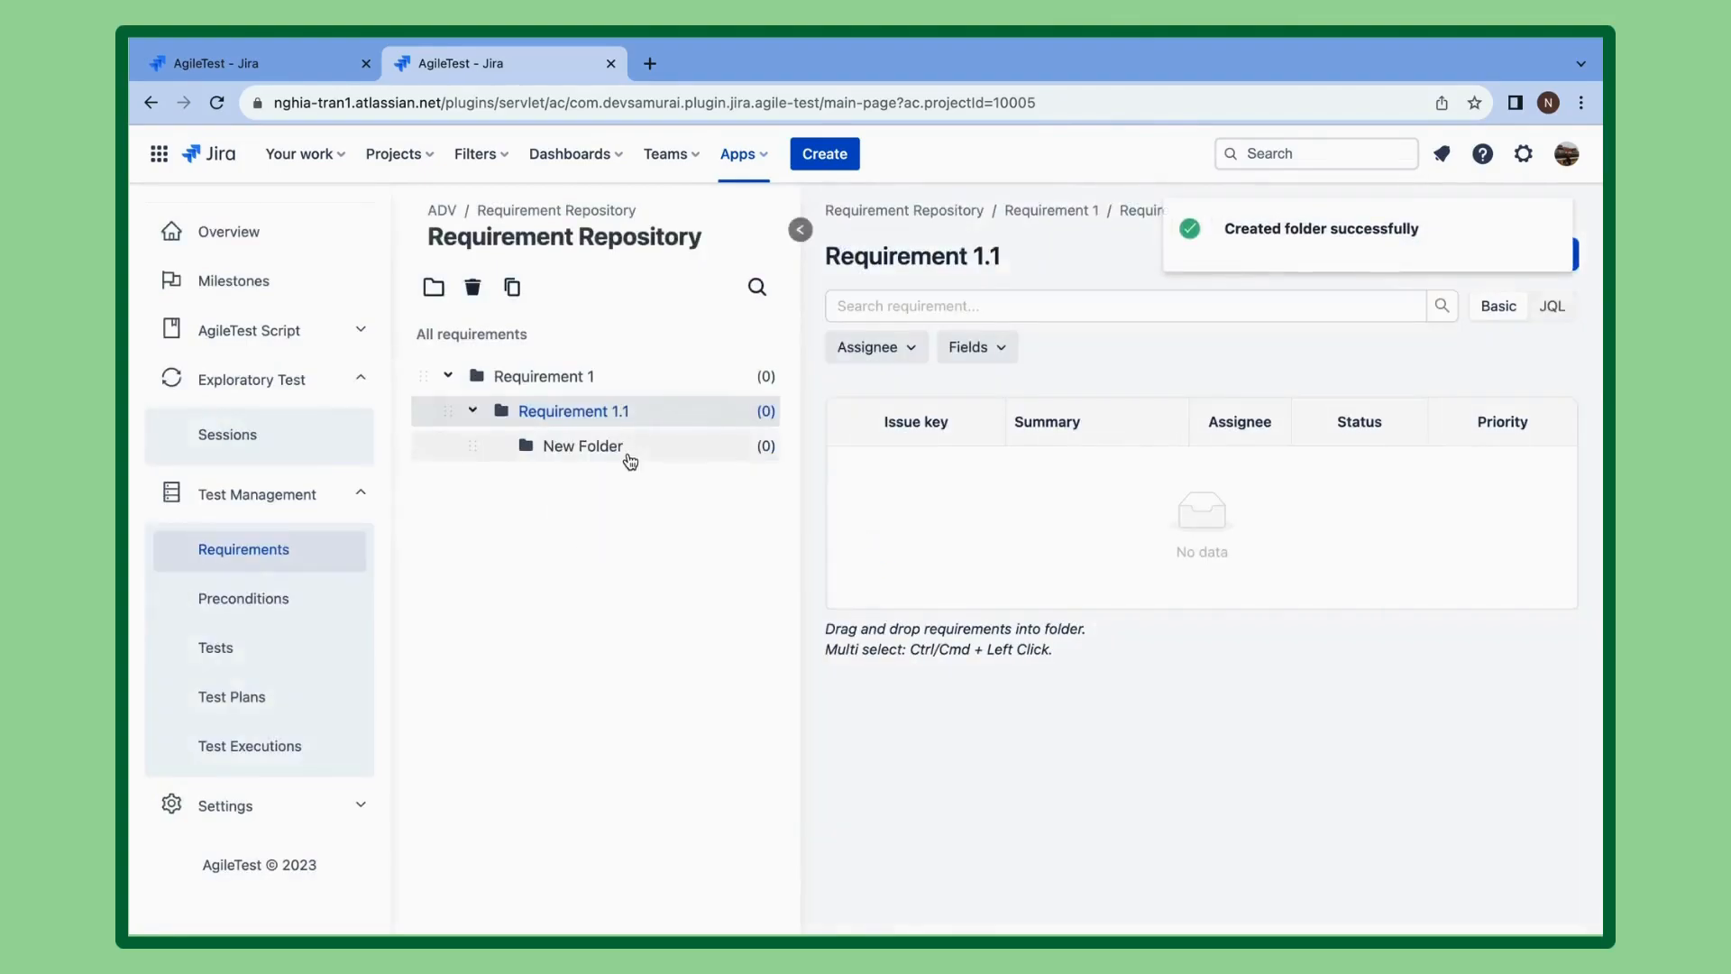
pyautogui.doubleClick(629, 454)
pyautogui.write('Requiremetn')
pyautogui.press('BackSpace')
pyautogui.press('BackSpace')
pyautogui.write('nt 1.1.1')
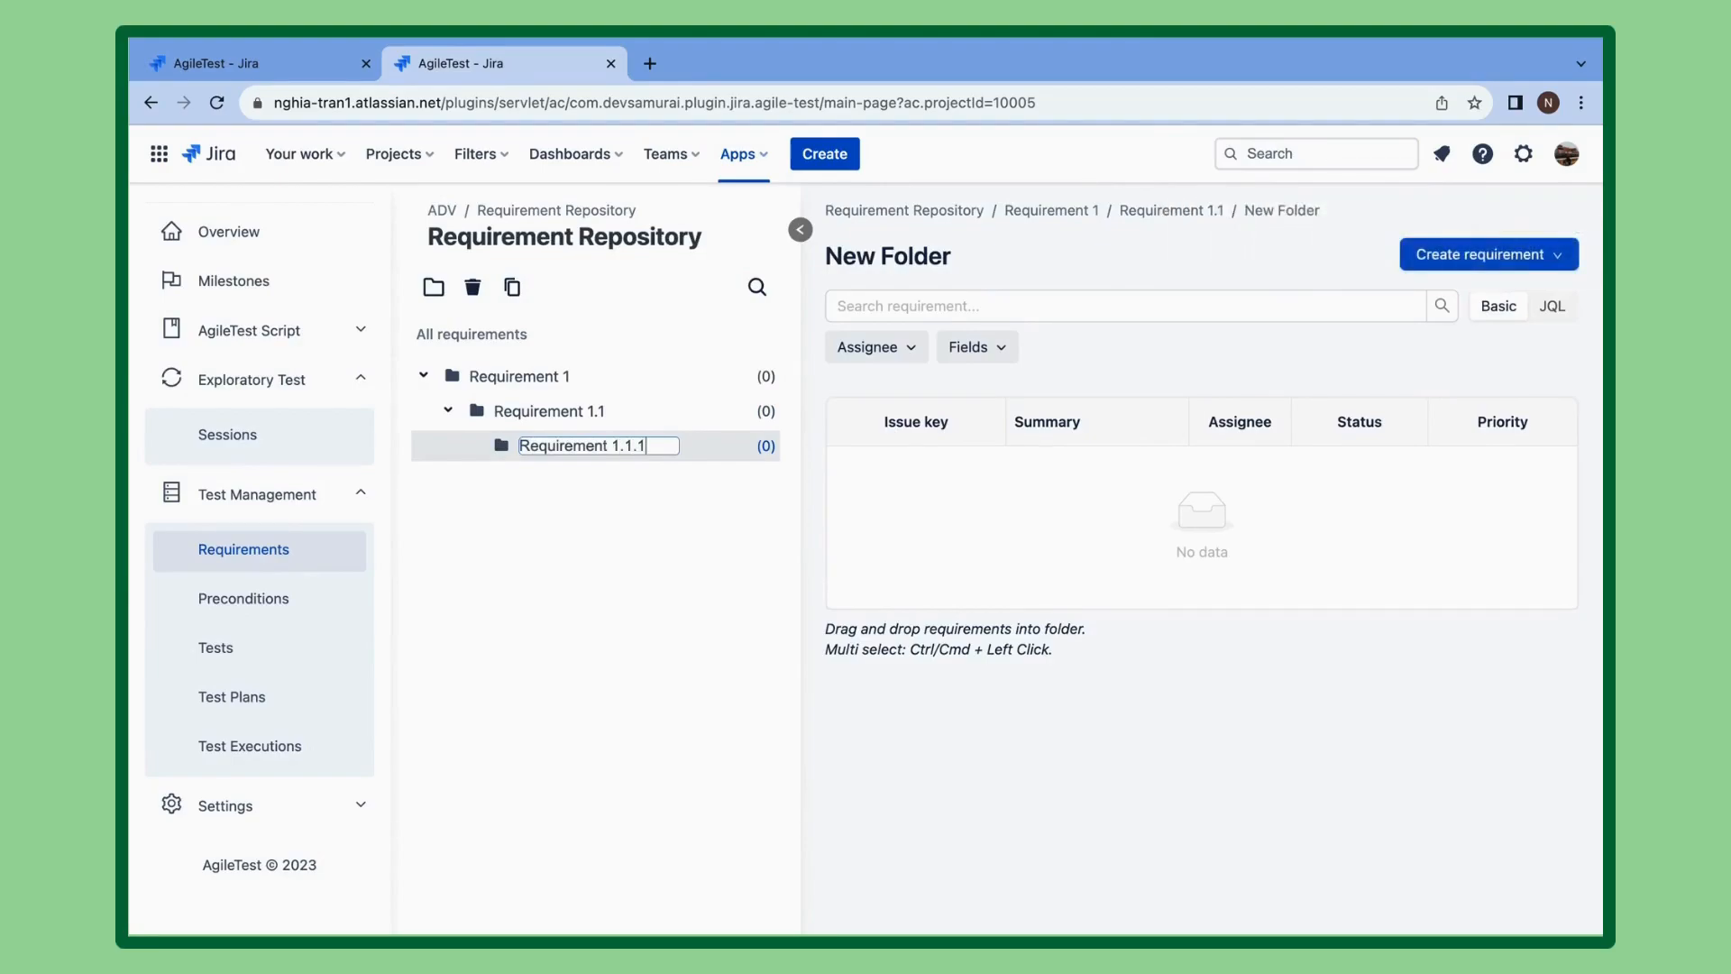
pyautogui.press('Return')
# Delete the Requirement 1.1.1 folder and confirm the deletion.
pyautogui.click(605, 451)
pyautogui.rightClick(607, 453)
pyautogui.click(665, 539)
pyautogui.click(1025, 576)
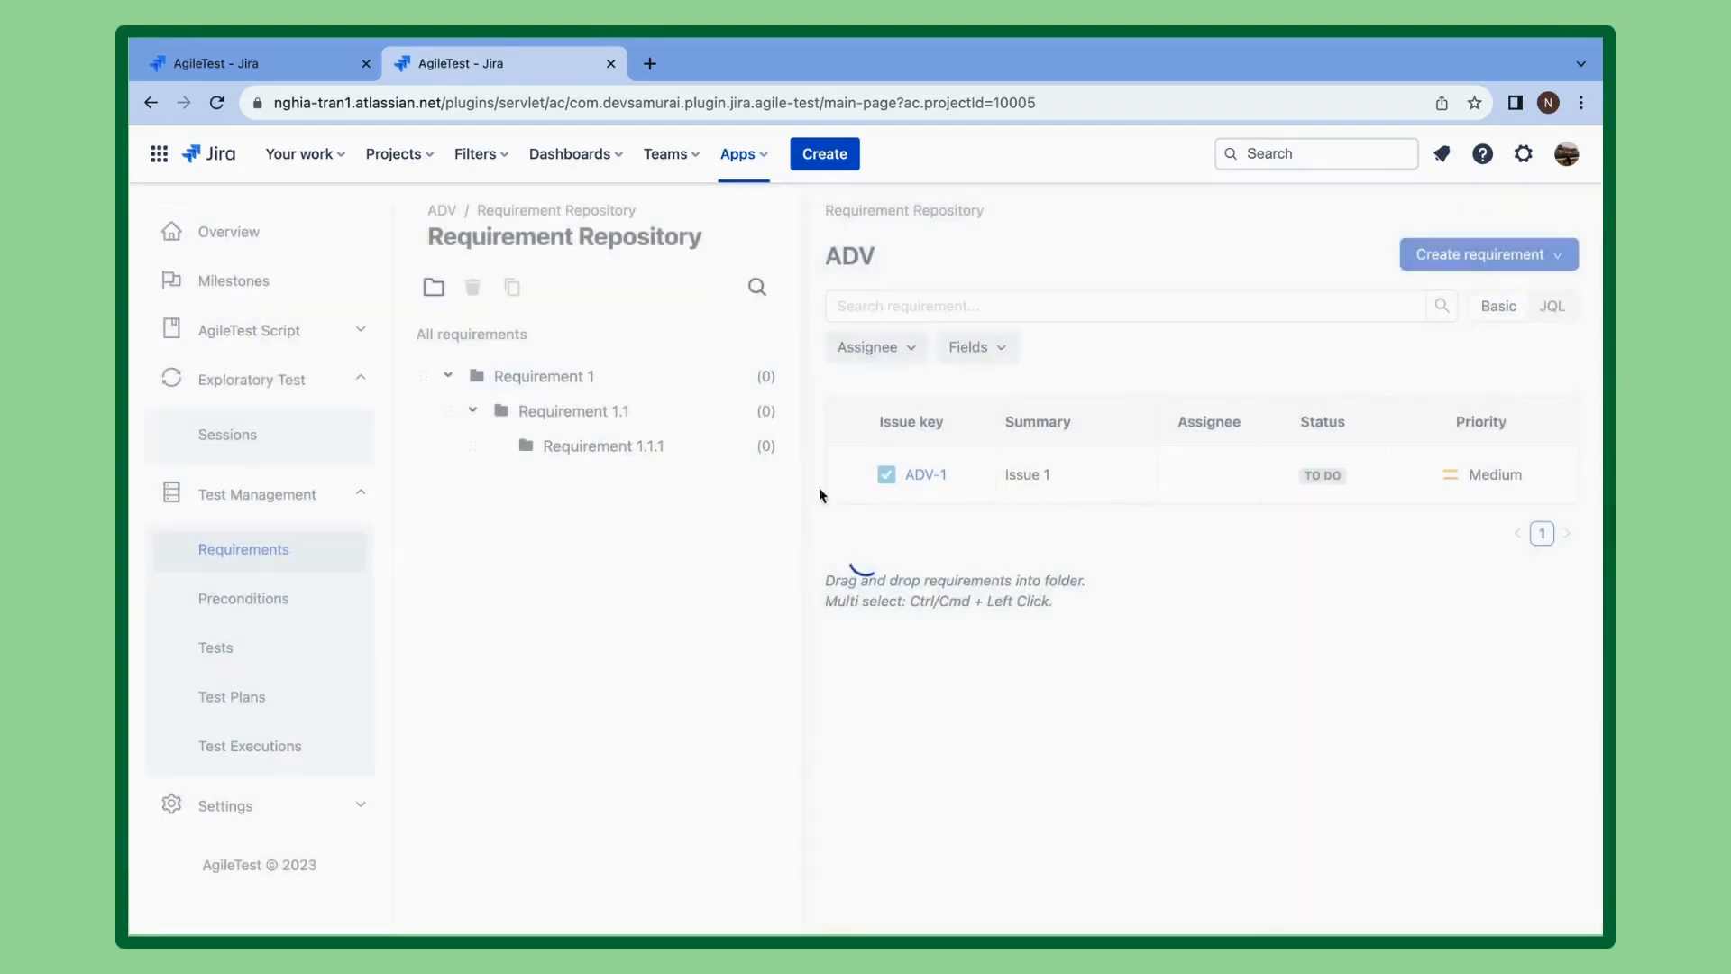
# Clone the Requirement 1 folder and rename the copy without subfolders as Requirement 2.
pyautogui.click(527, 386)
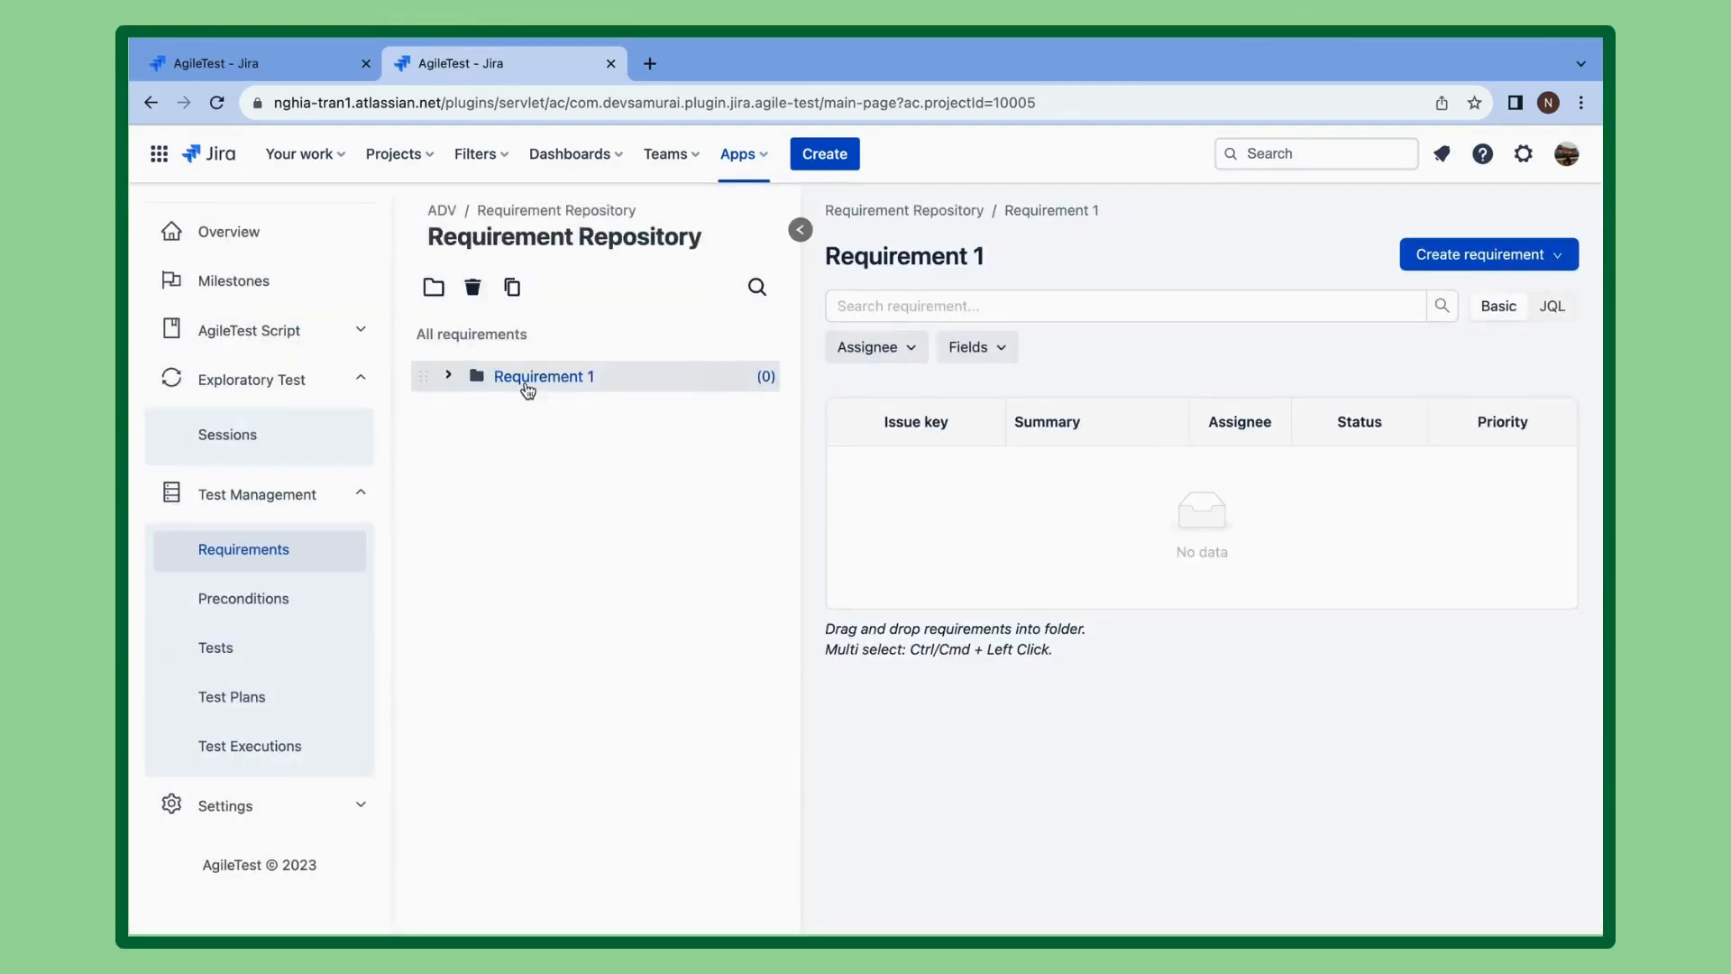
pyautogui.click(509, 288)
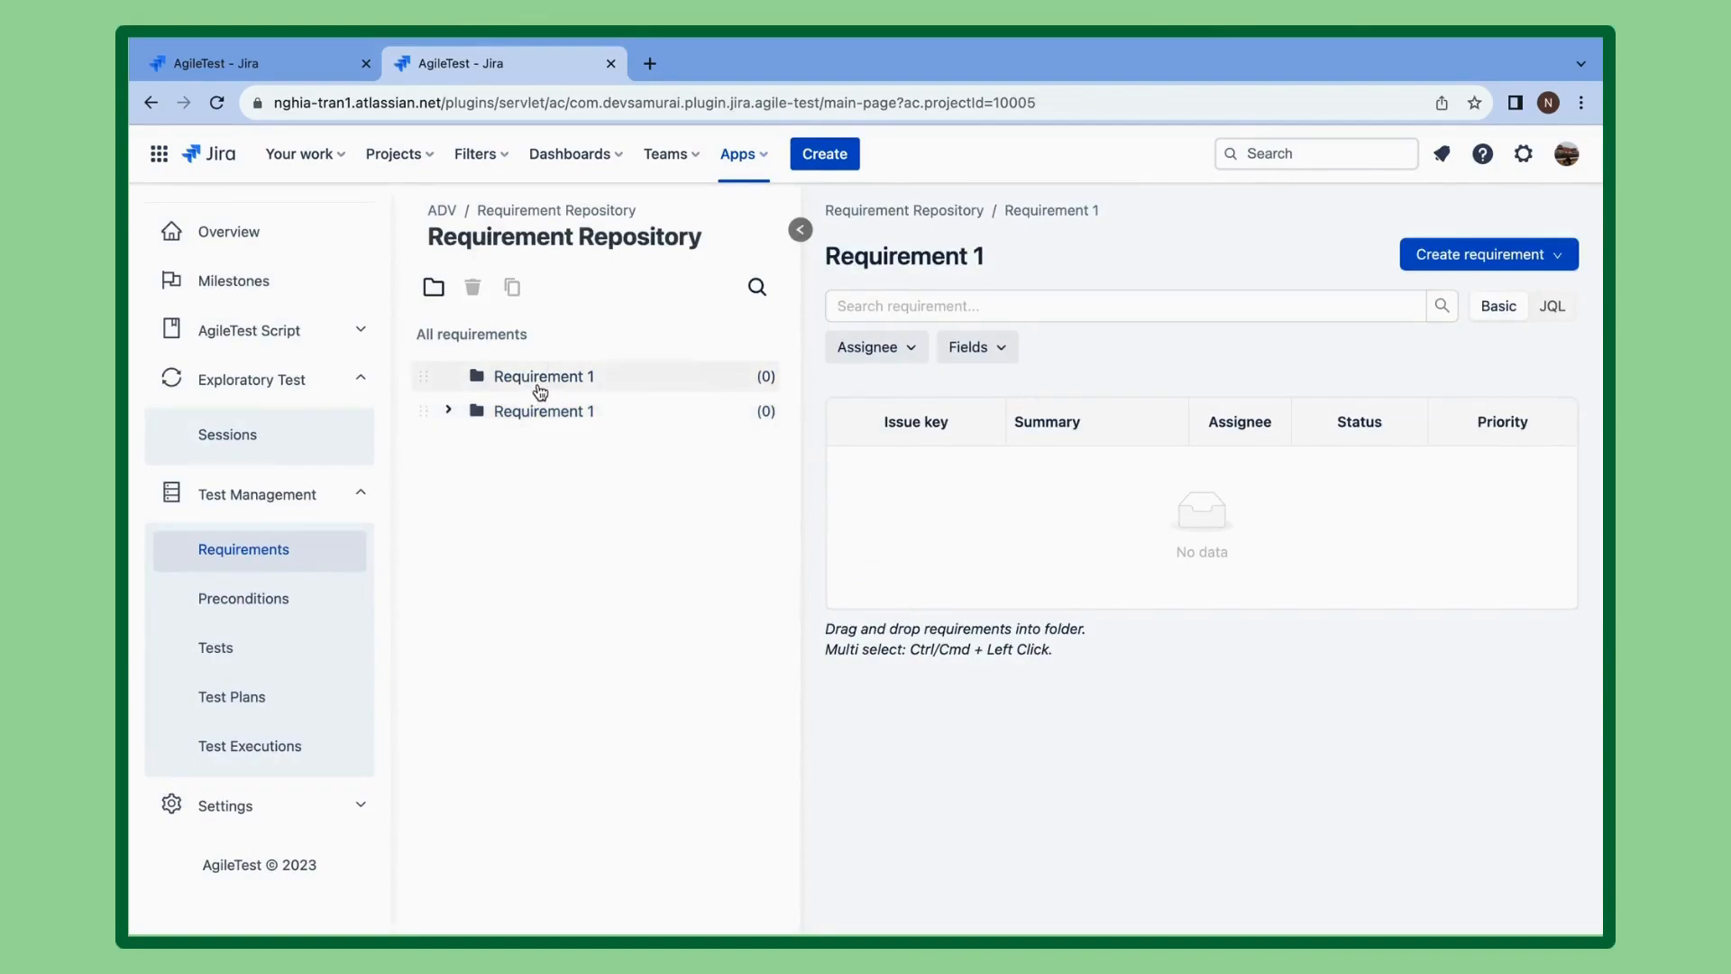
pyautogui.click(539, 383)
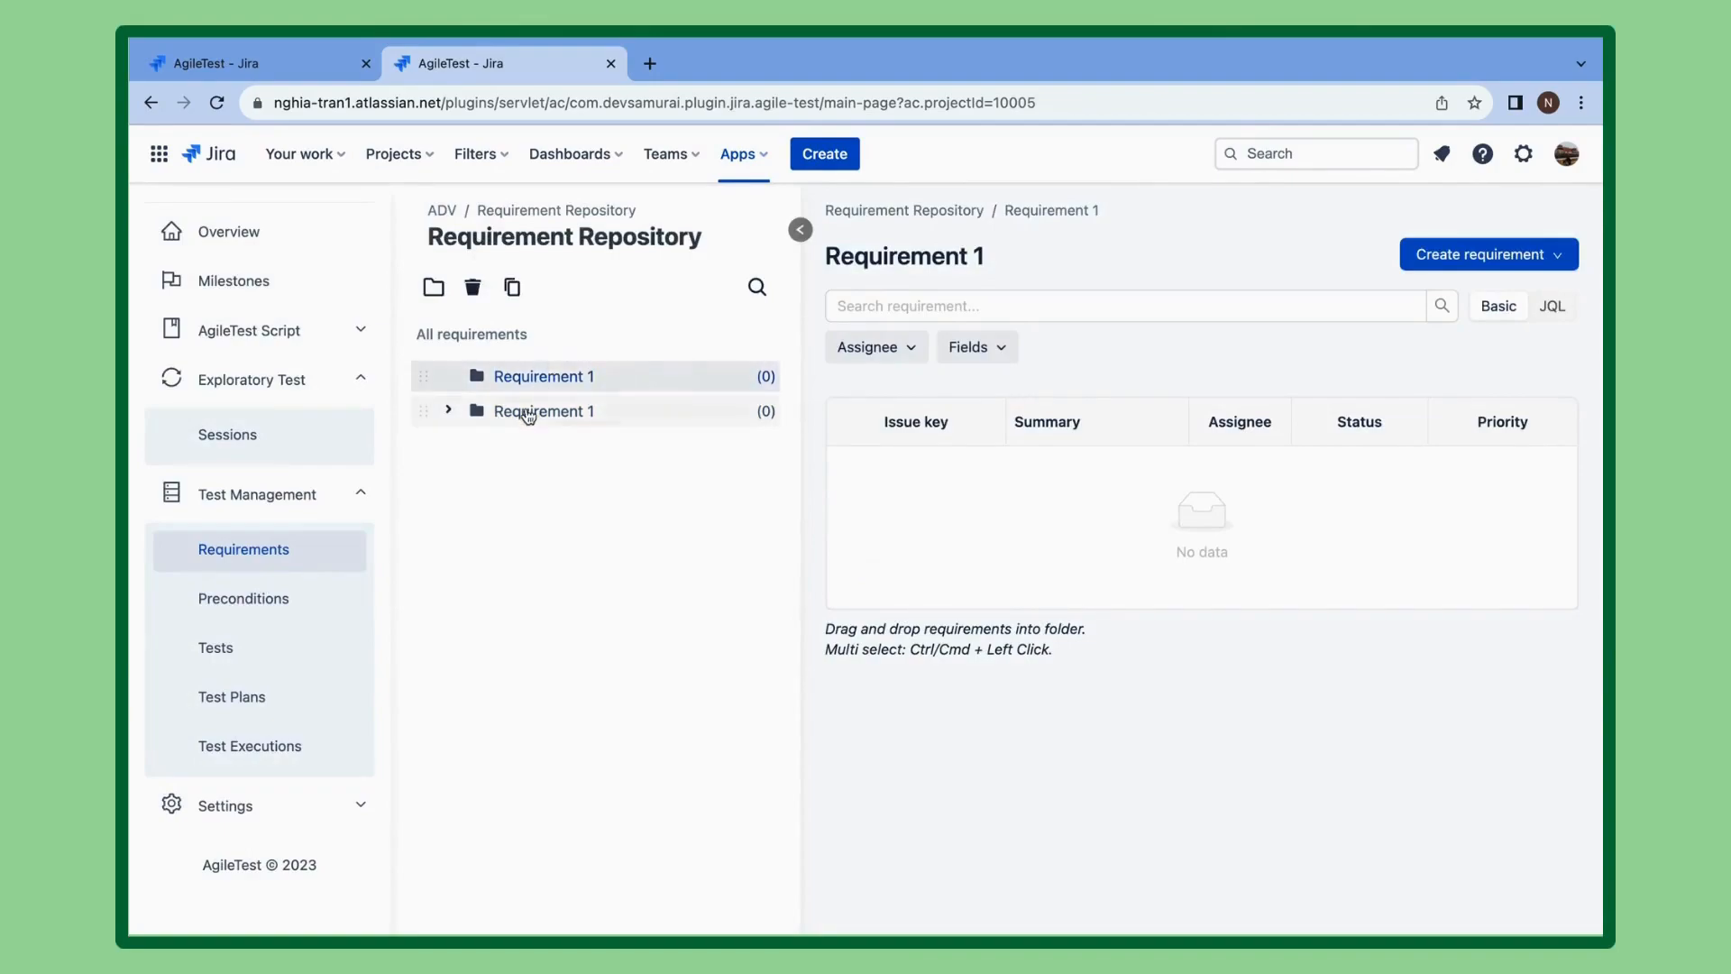
pyautogui.click(449, 413)
pyautogui.doubleClick(565, 377)
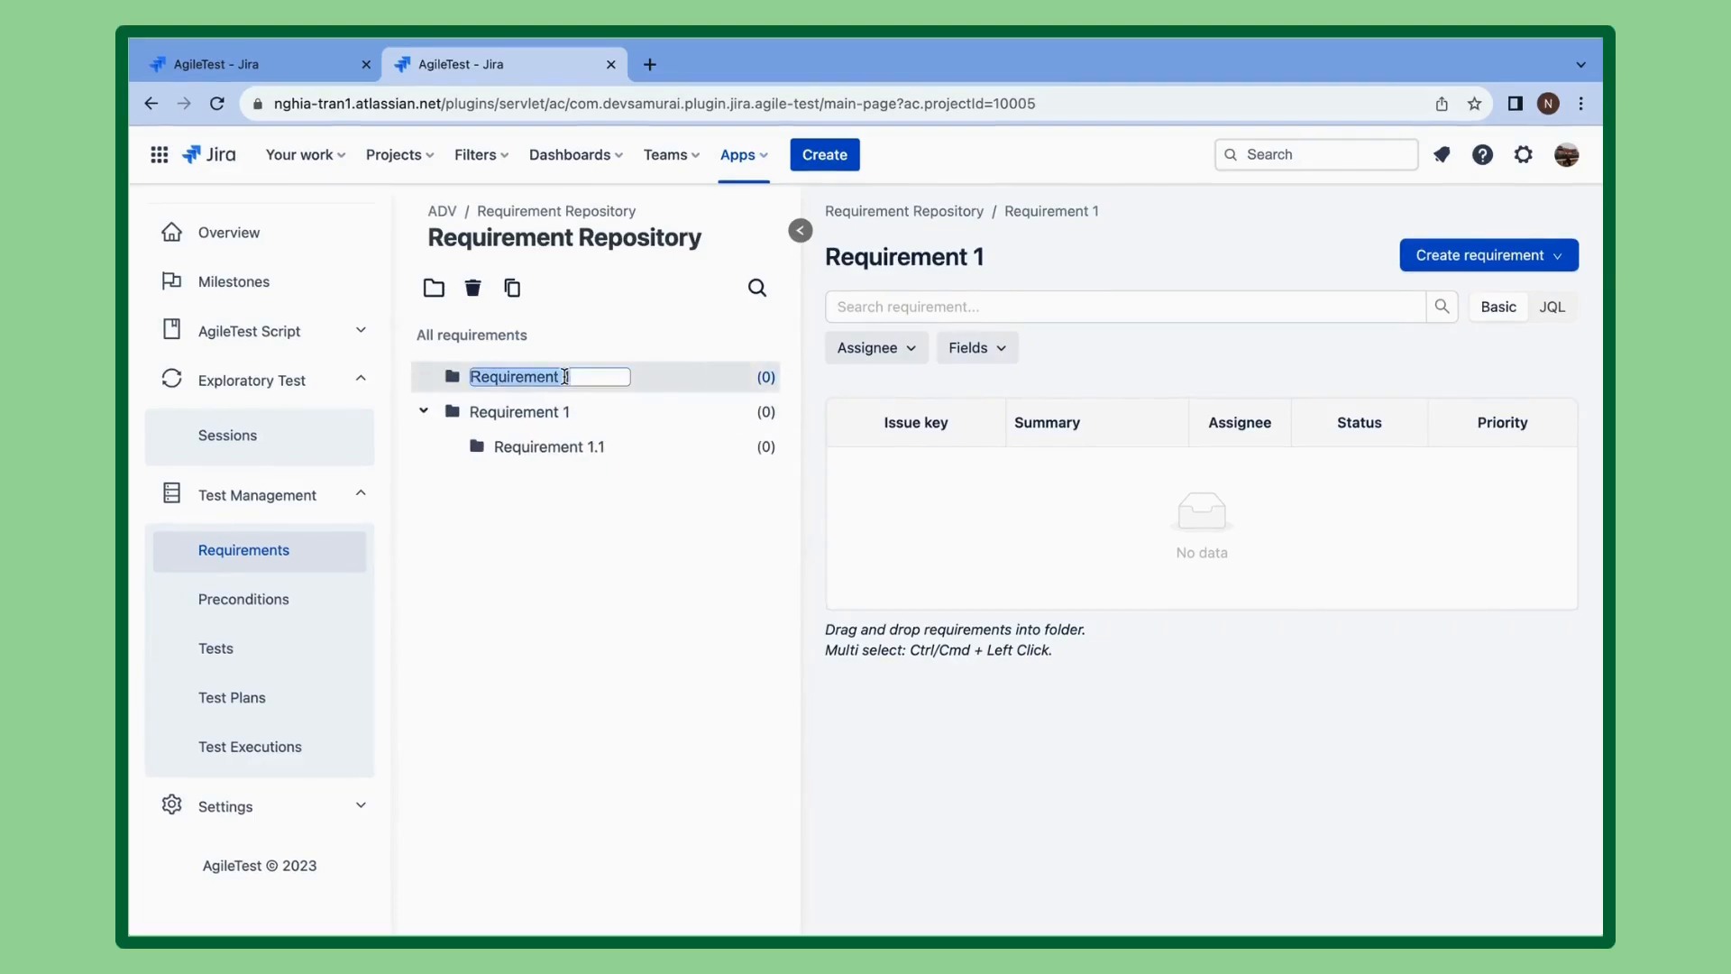
pyautogui.write('Req')
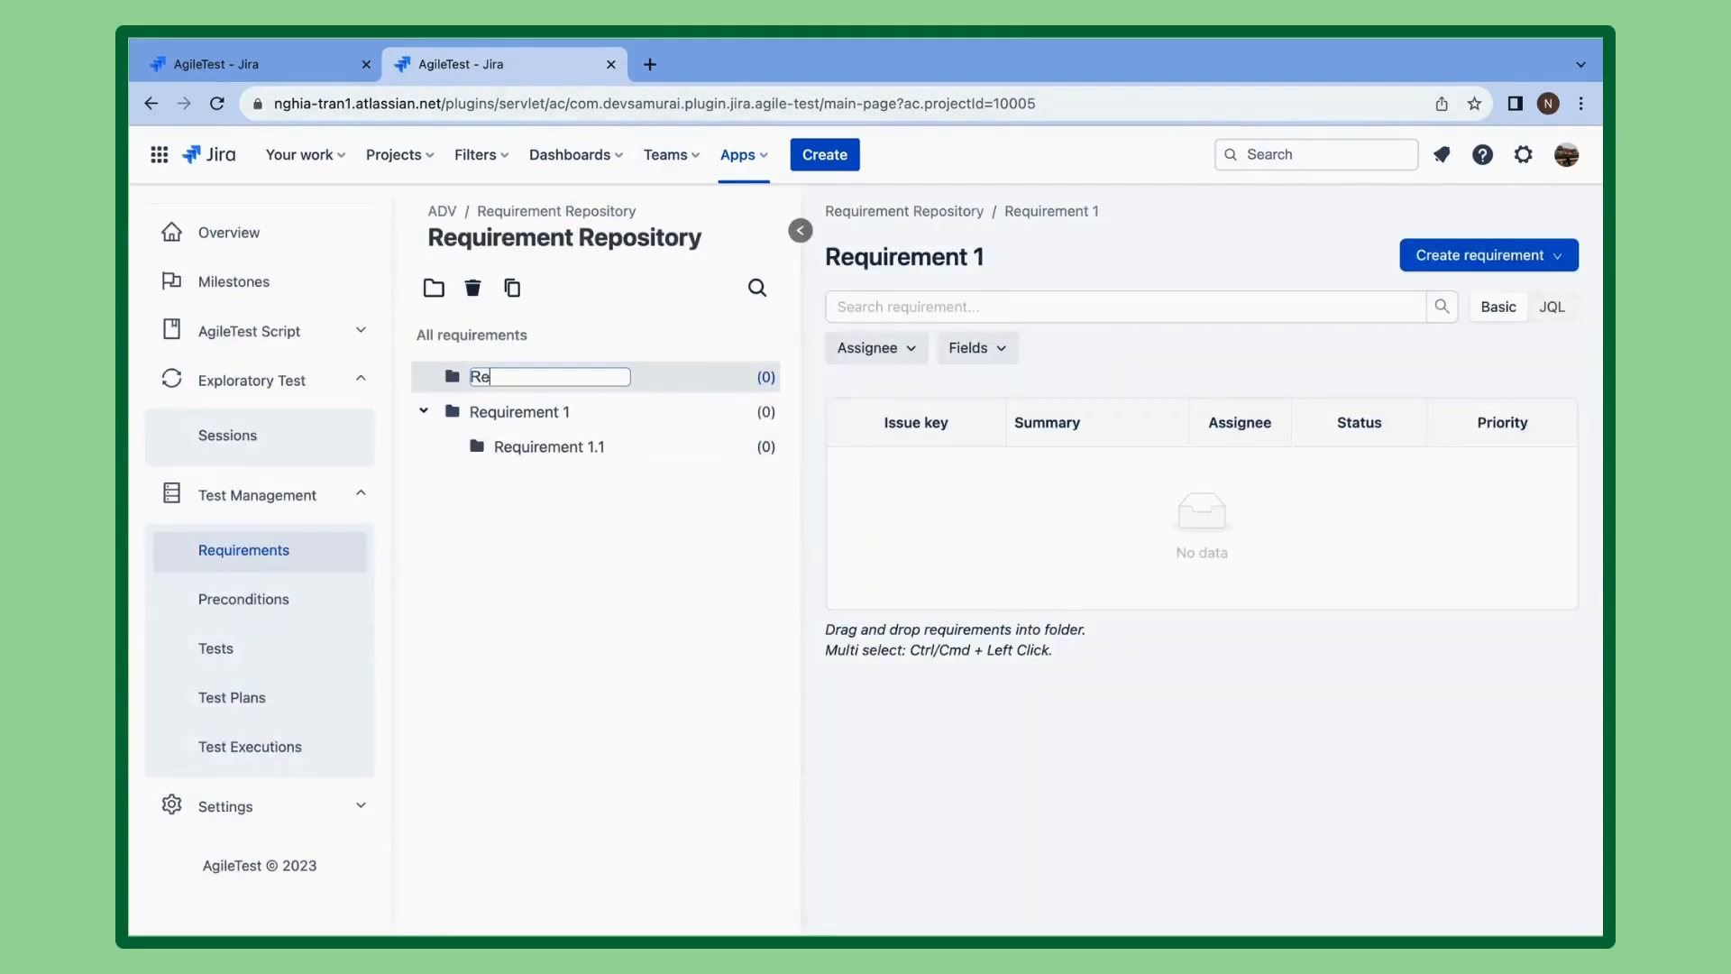
pyautogui.write('quirement 2')
pyautogui.press('Return')
# Move the Requirement 1.1 folder out of Requirement 1 to the root level, above Requirement 2.
pyautogui.moveTo(448, 451); pyautogui.dragTo(436, 375)
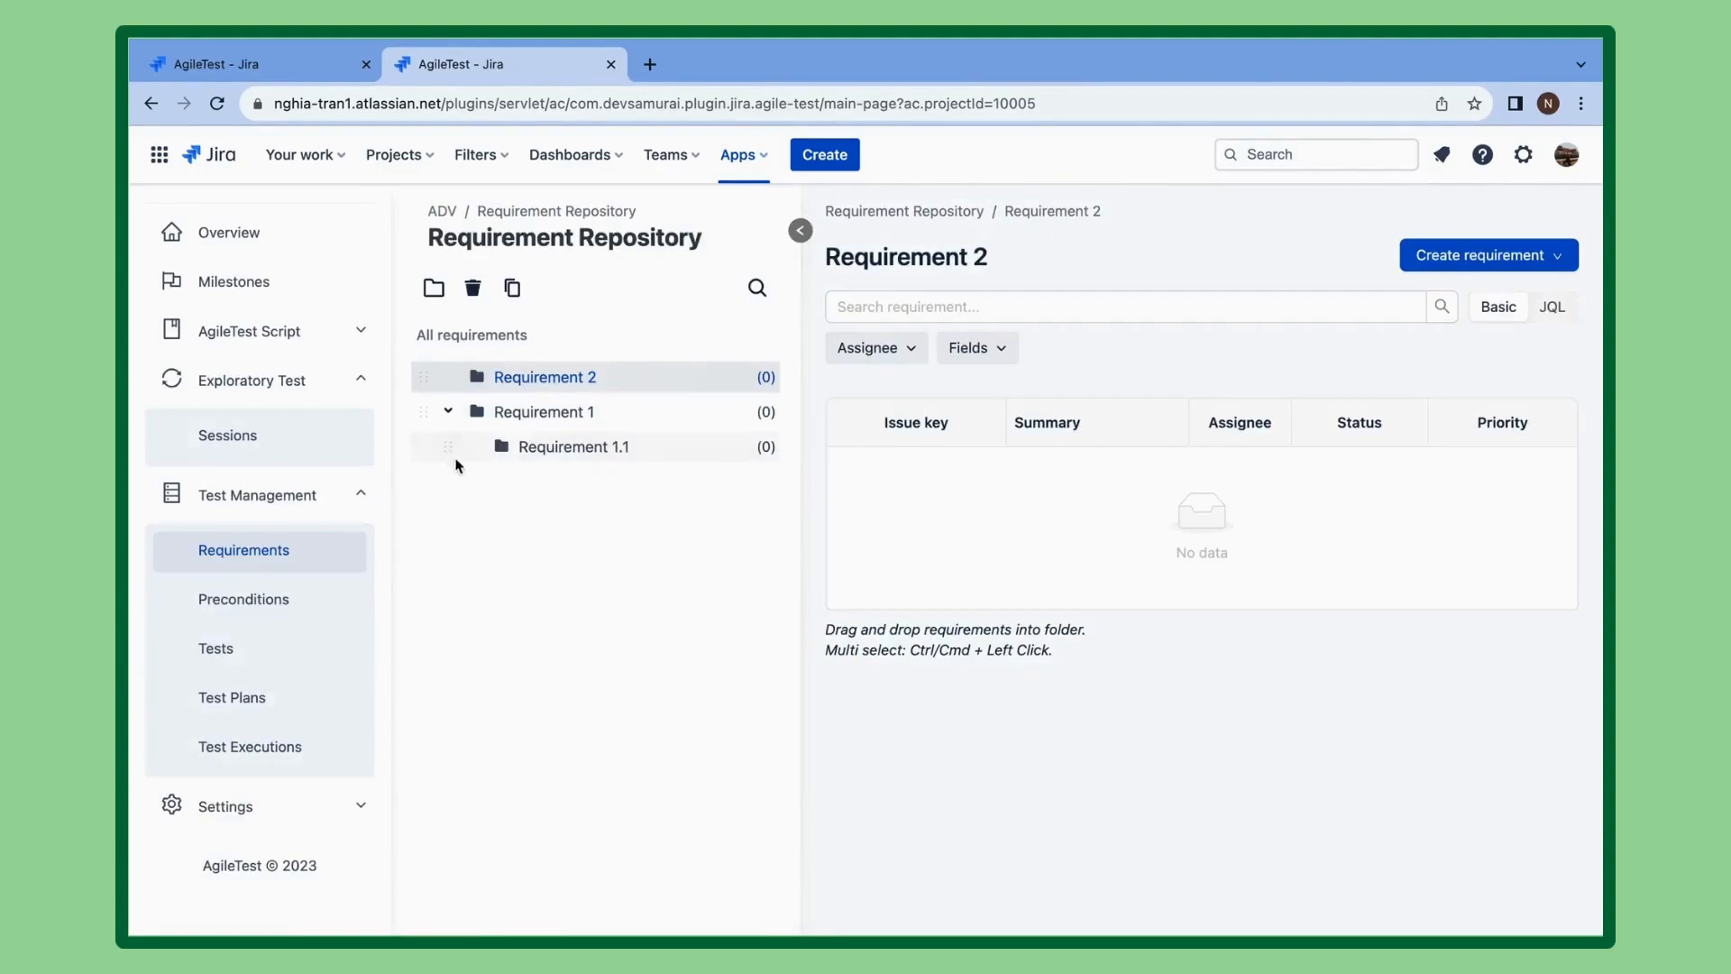
pyautogui.moveTo(448, 452); pyautogui.dragTo(418, 383)
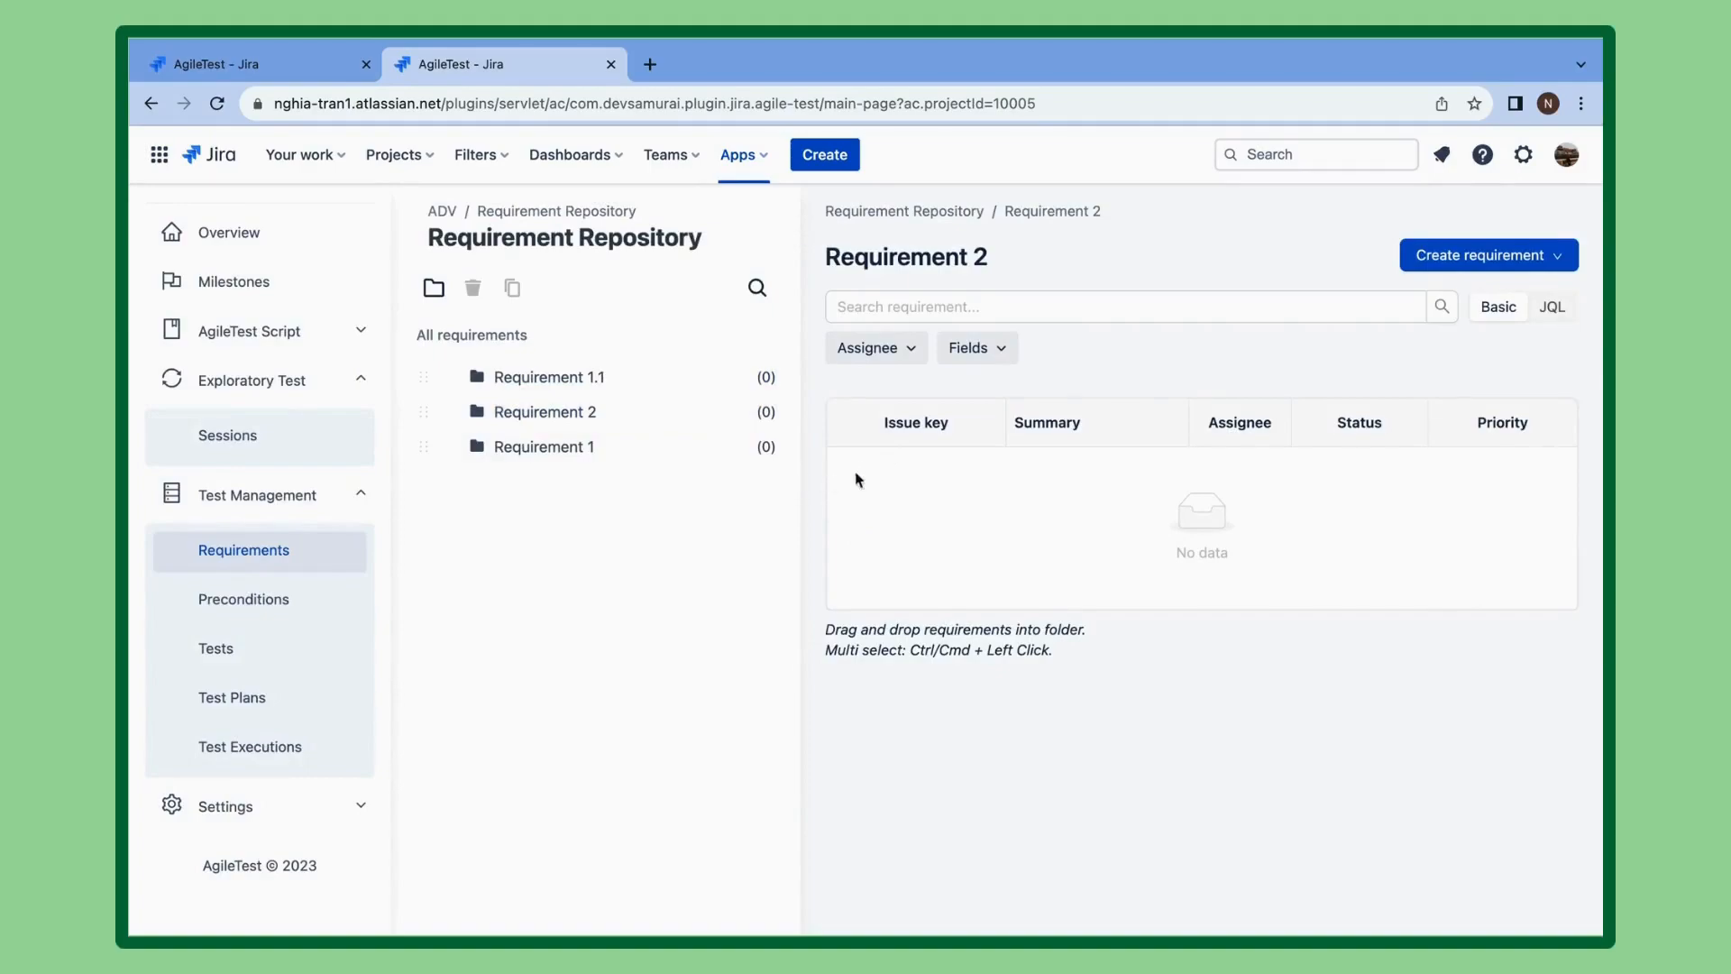
# Add Epic to the requirement issue types in the Requirements & Defects settings and check the issue types offered for new requirements.
pyautogui.click(1478, 256)
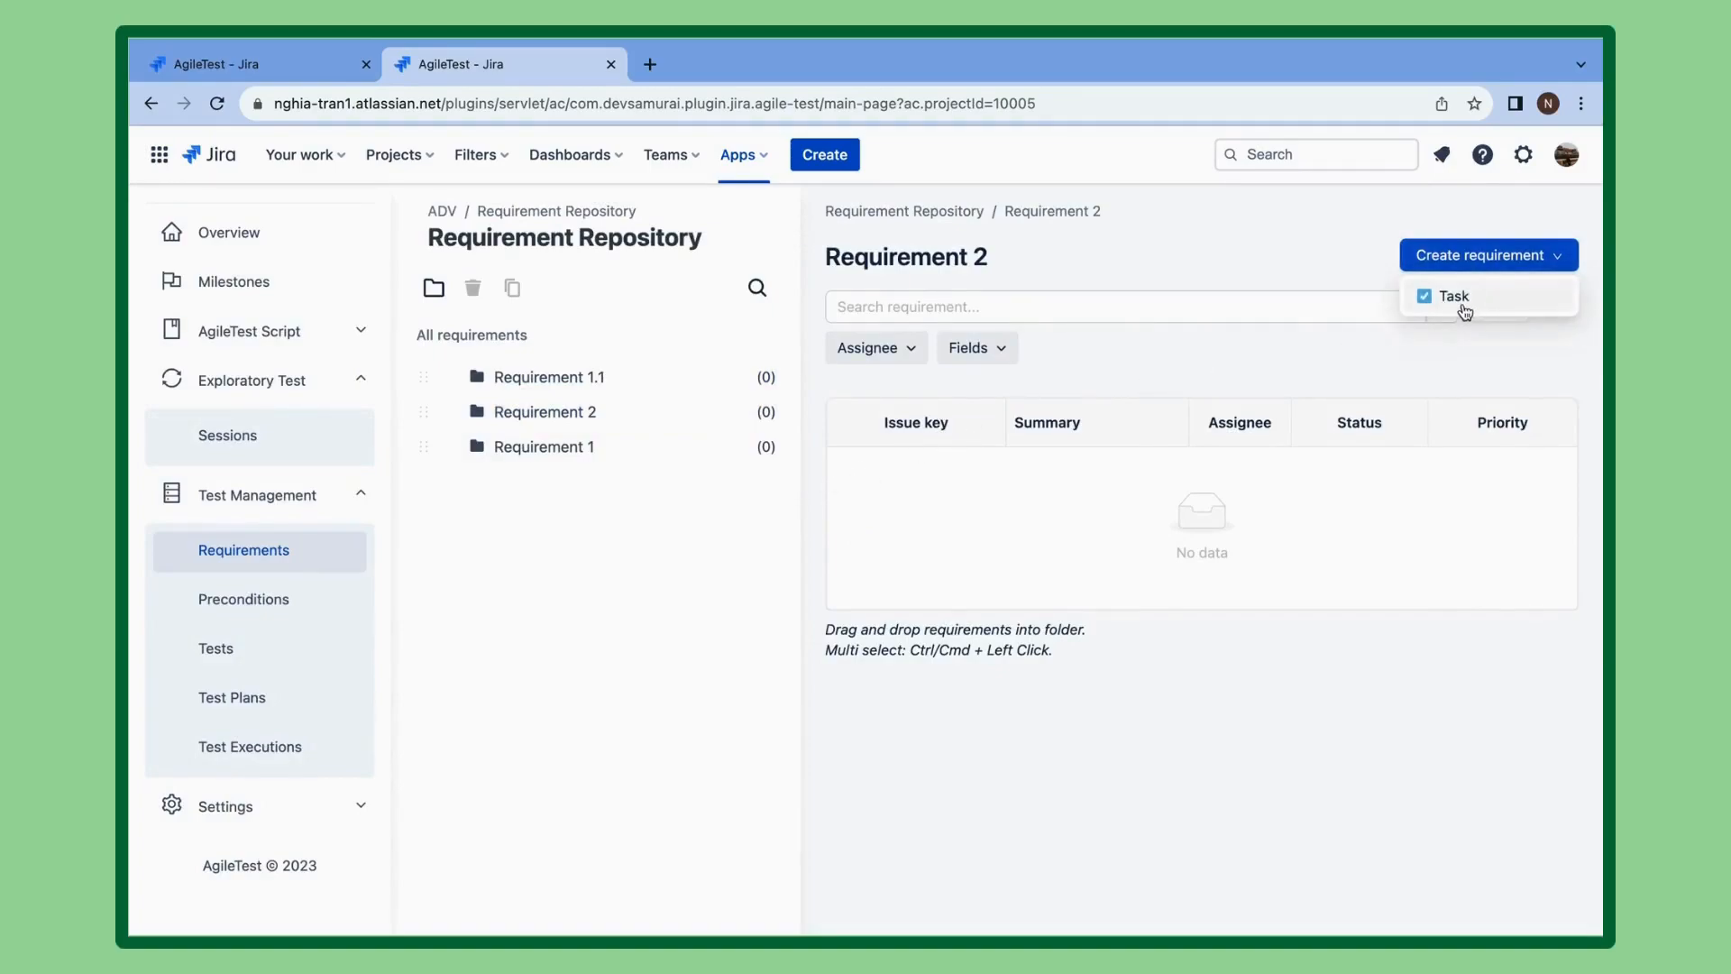
pyautogui.click(307, 807)
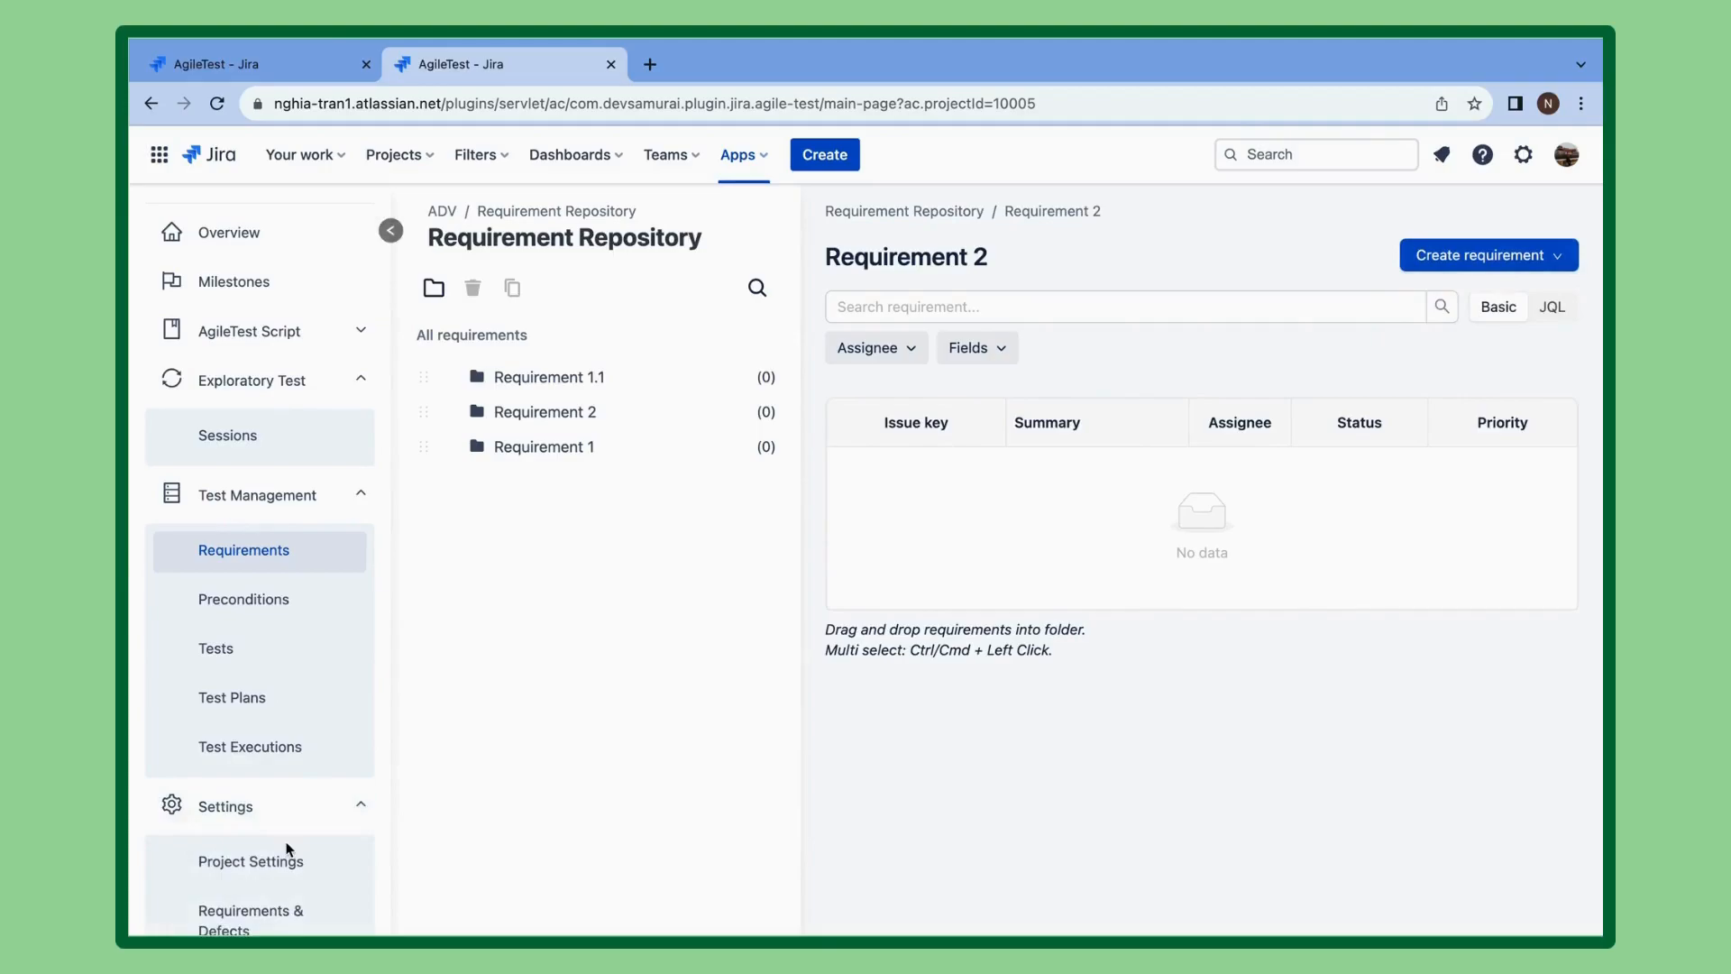
pyautogui.scroll(-2, 286, 839)
pyautogui.click(279, 830)
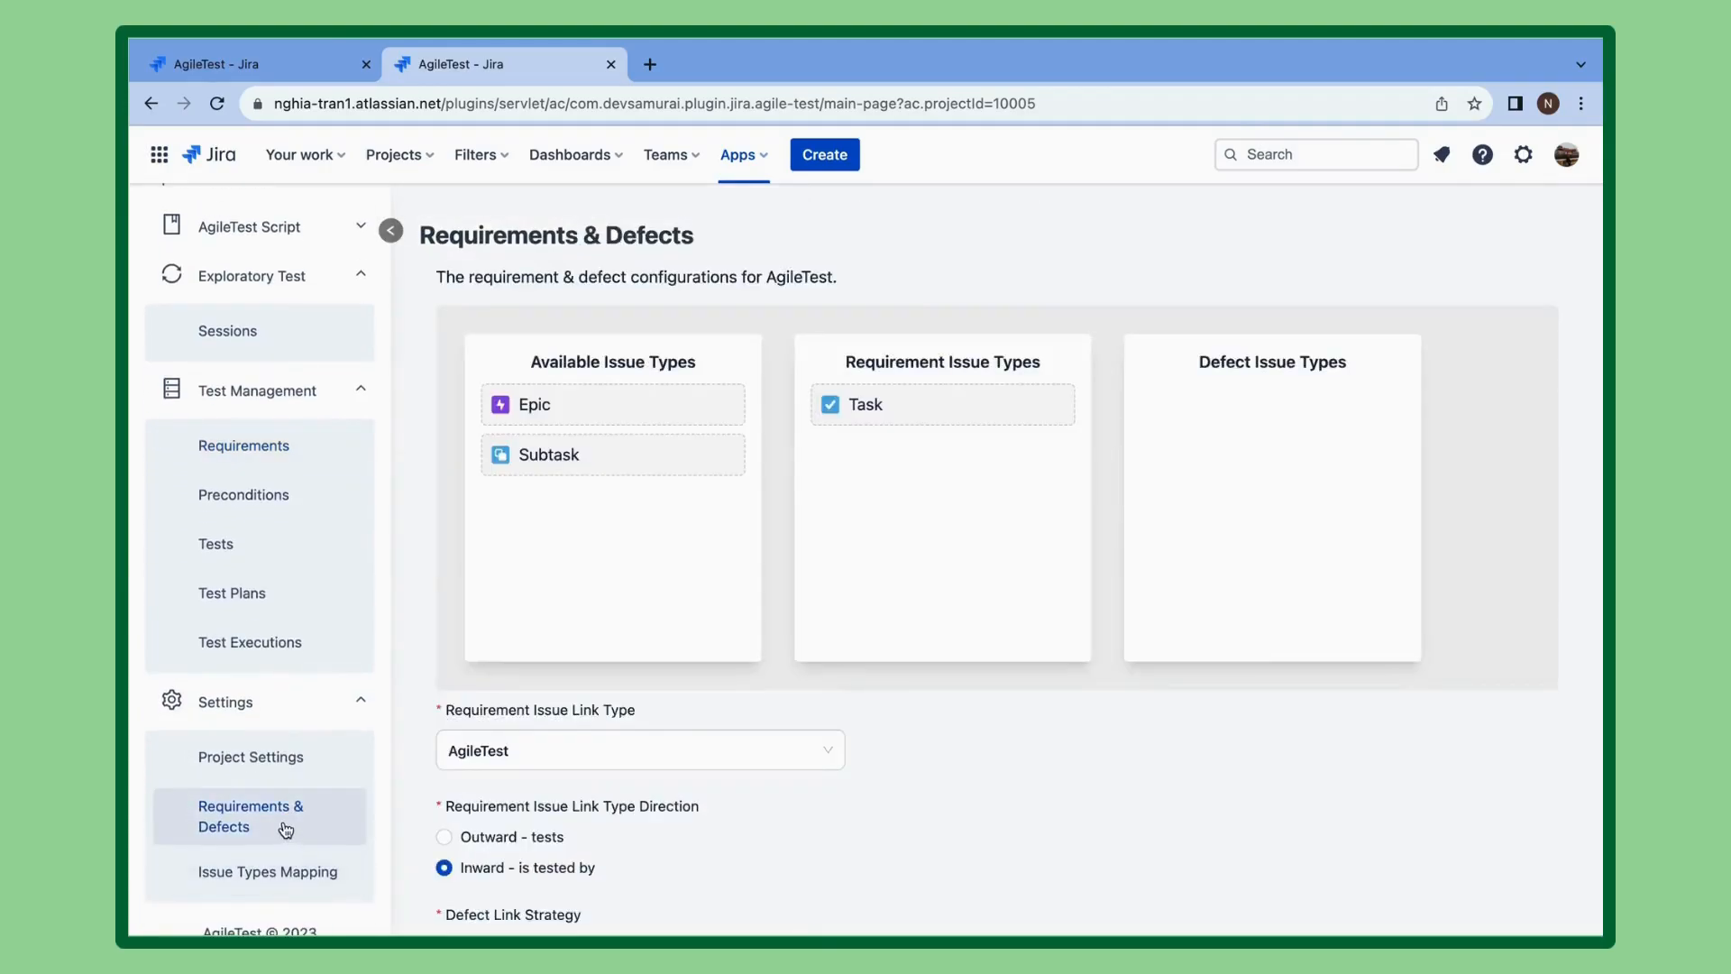
pyautogui.moveTo(672, 406); pyautogui.dragTo(1014, 397)
pyautogui.click(277, 465)
pyautogui.click(1530, 255)
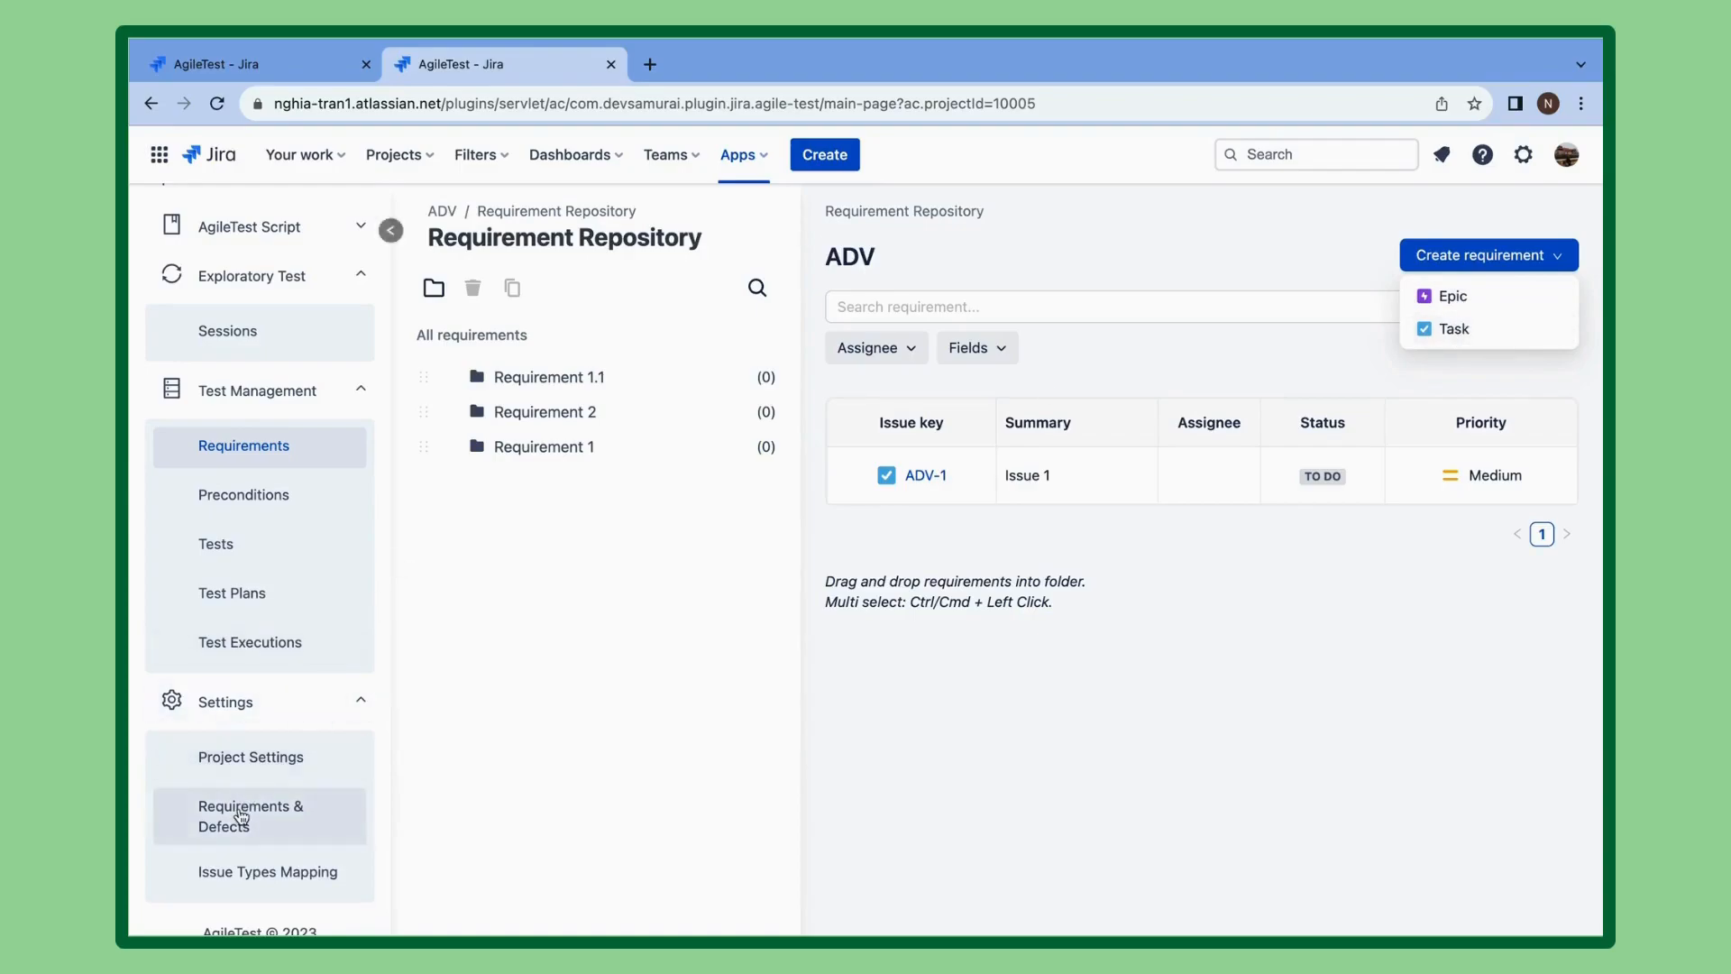
# Move Epic back to the available issue types in the Requirements & Defects settings.
pyautogui.click(242, 815)
pyautogui.moveTo(893, 465); pyautogui.dragTo(552, 483)
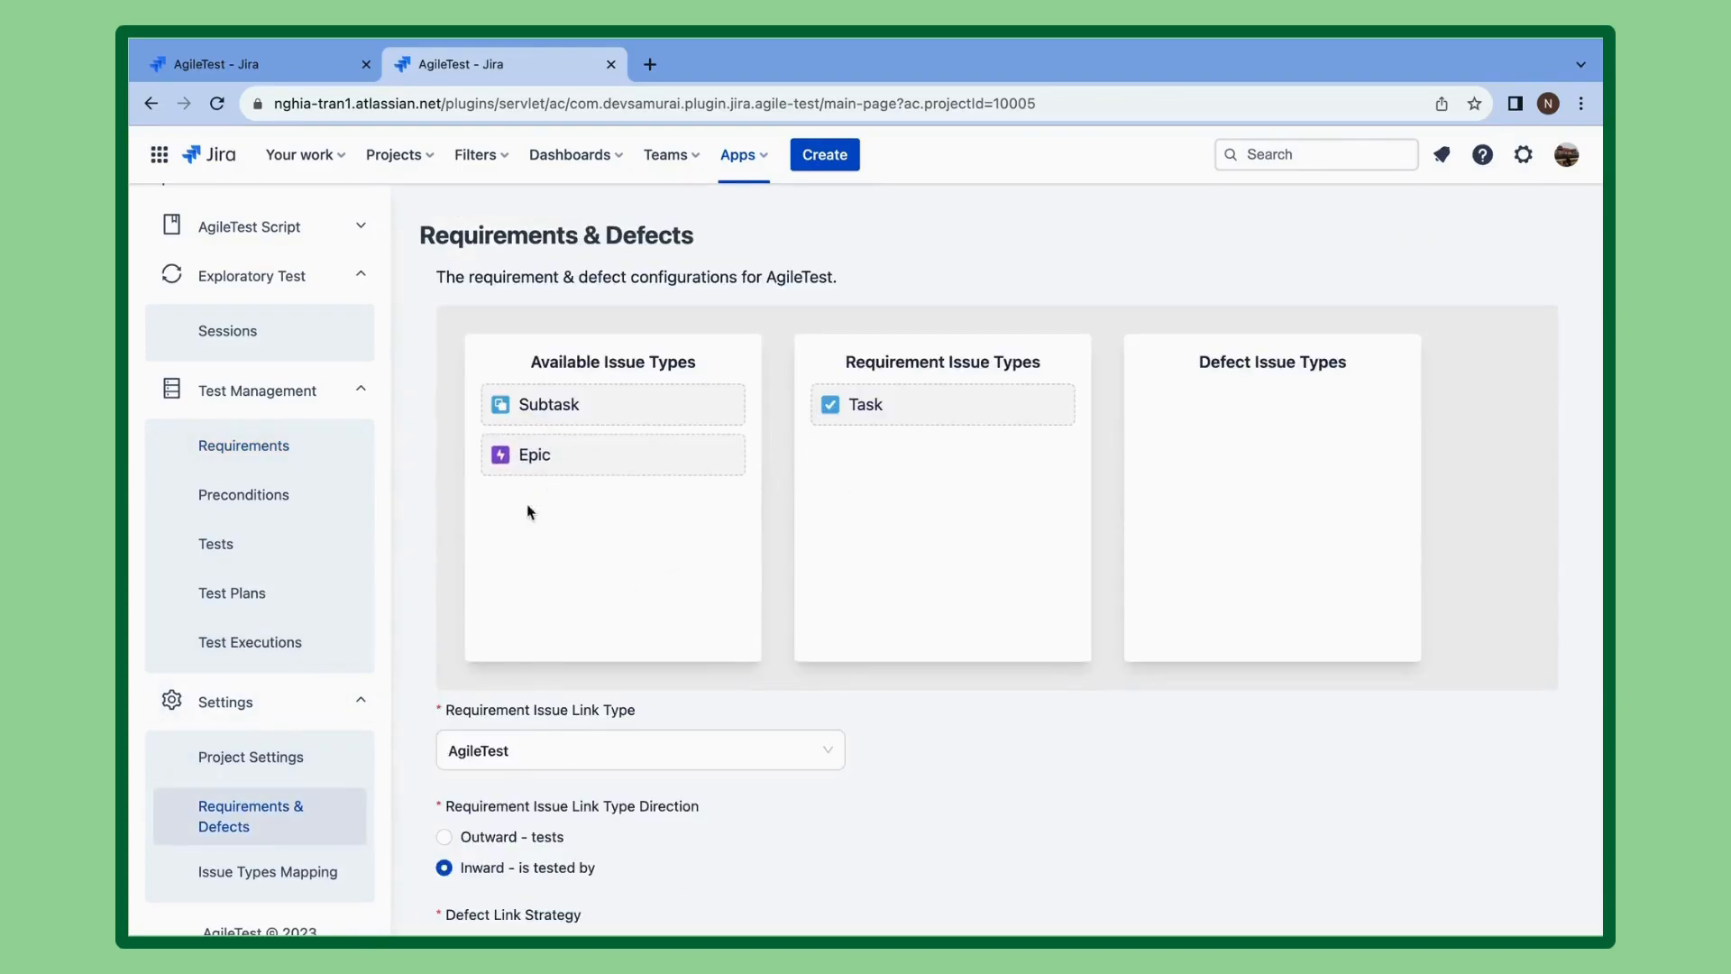
# Fill in a new Task requirement with the summary Requirement 1 and a description starting with "Requirment".
pyautogui.click(238, 451)
pyautogui.click(1530, 255)
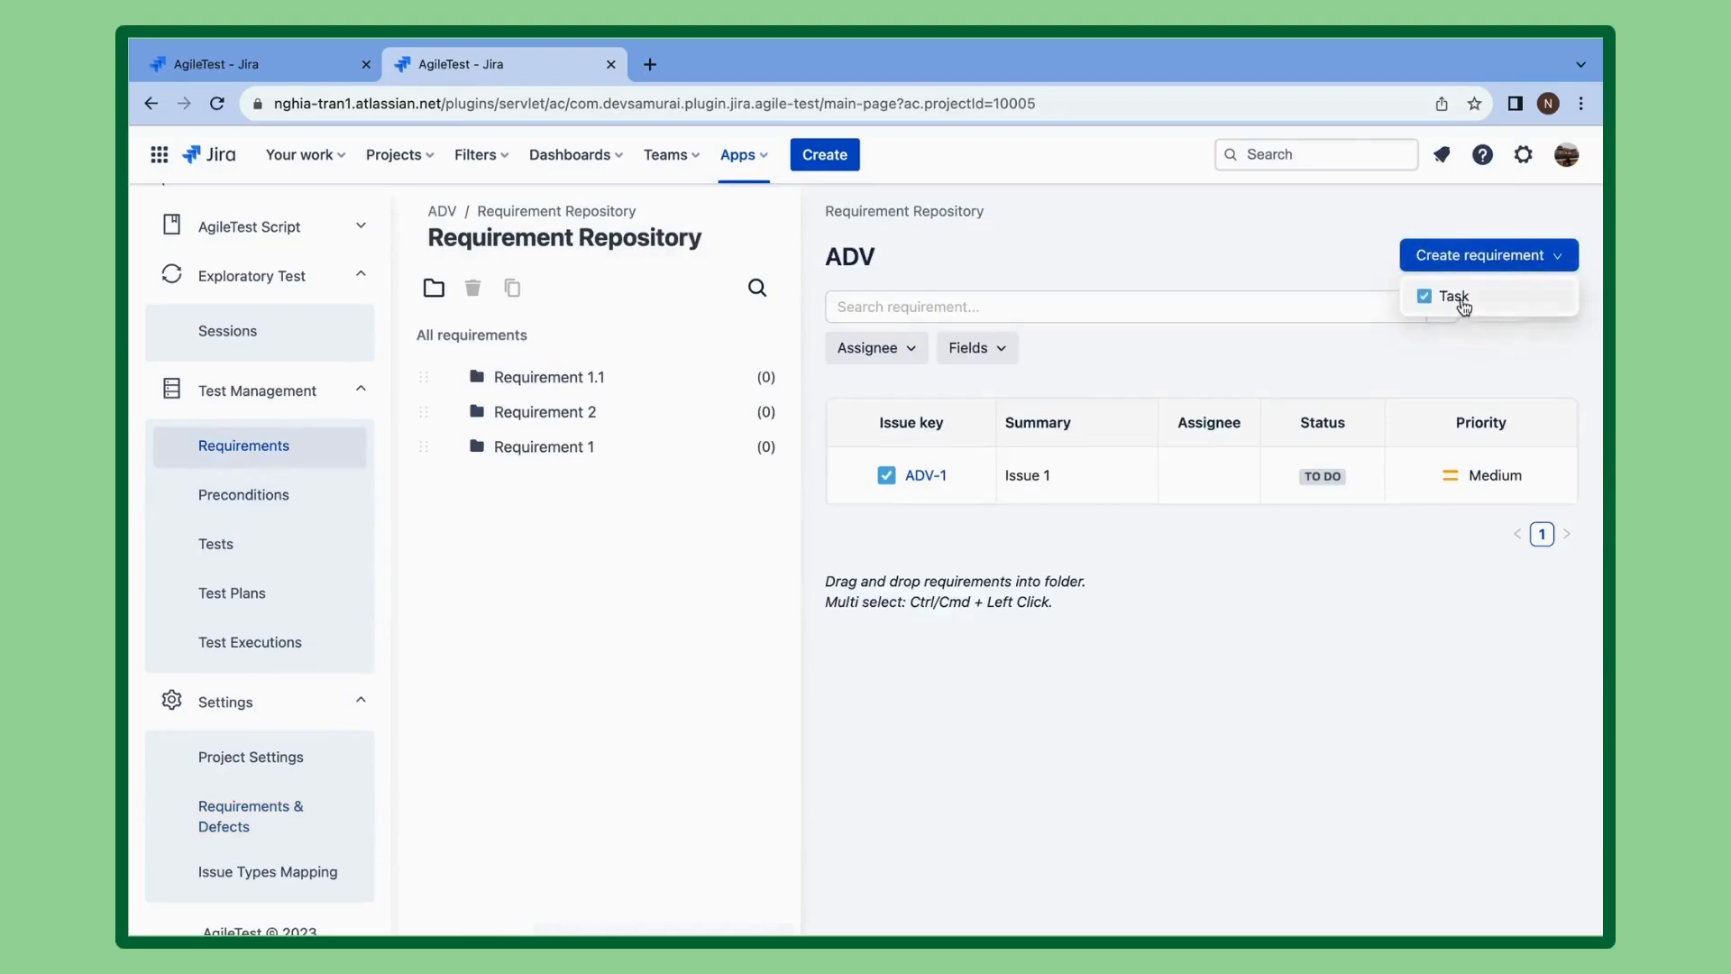
pyautogui.click(1451, 298)
pyautogui.click(722, 473)
pyautogui.write('Requirement')
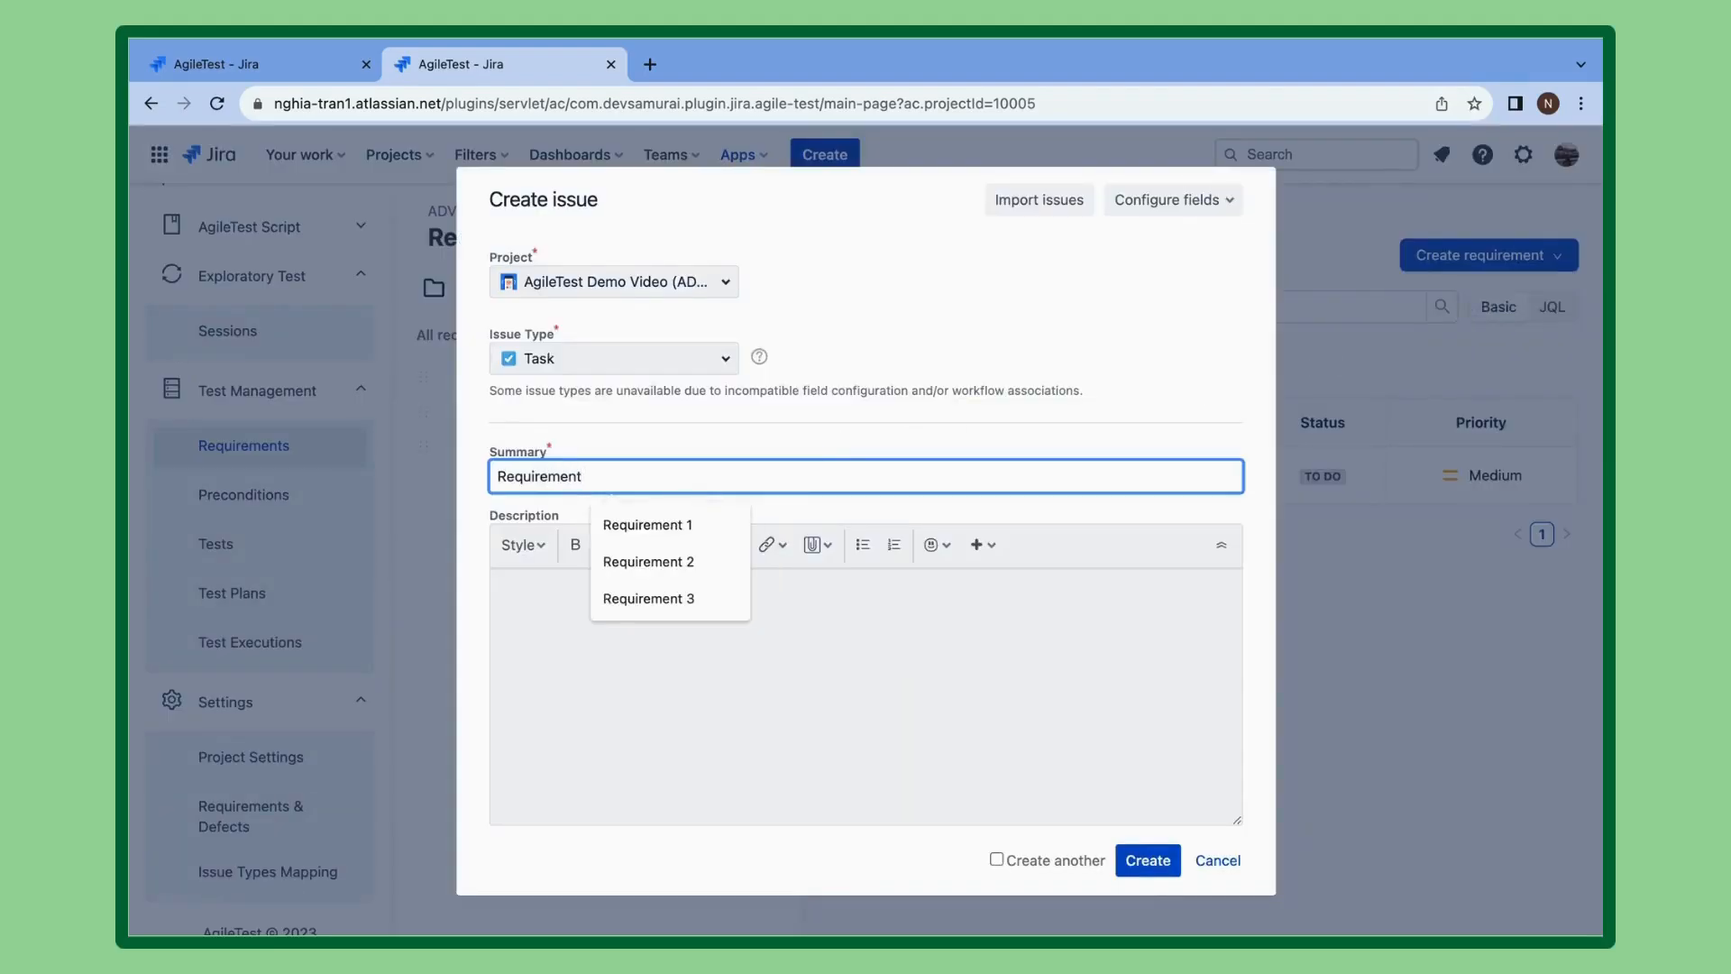
pyautogui.write(' 1')
pyautogui.click(695, 703)
pyautogui.write('Re')
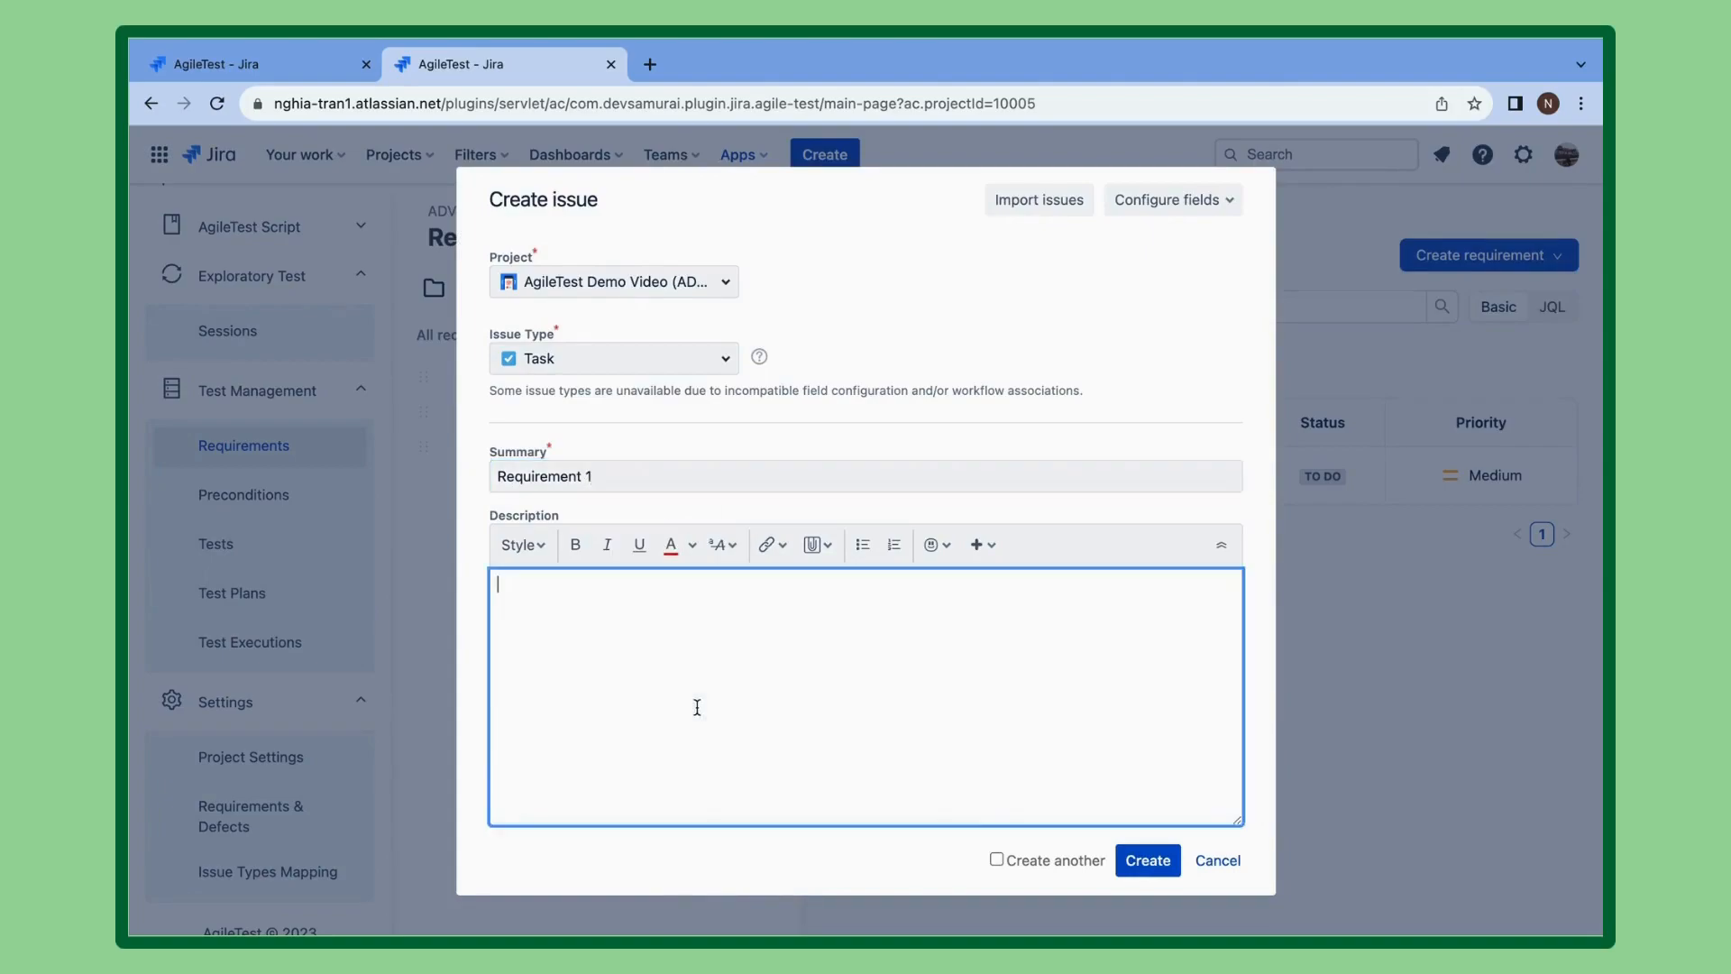
pyautogui.write('quirment')
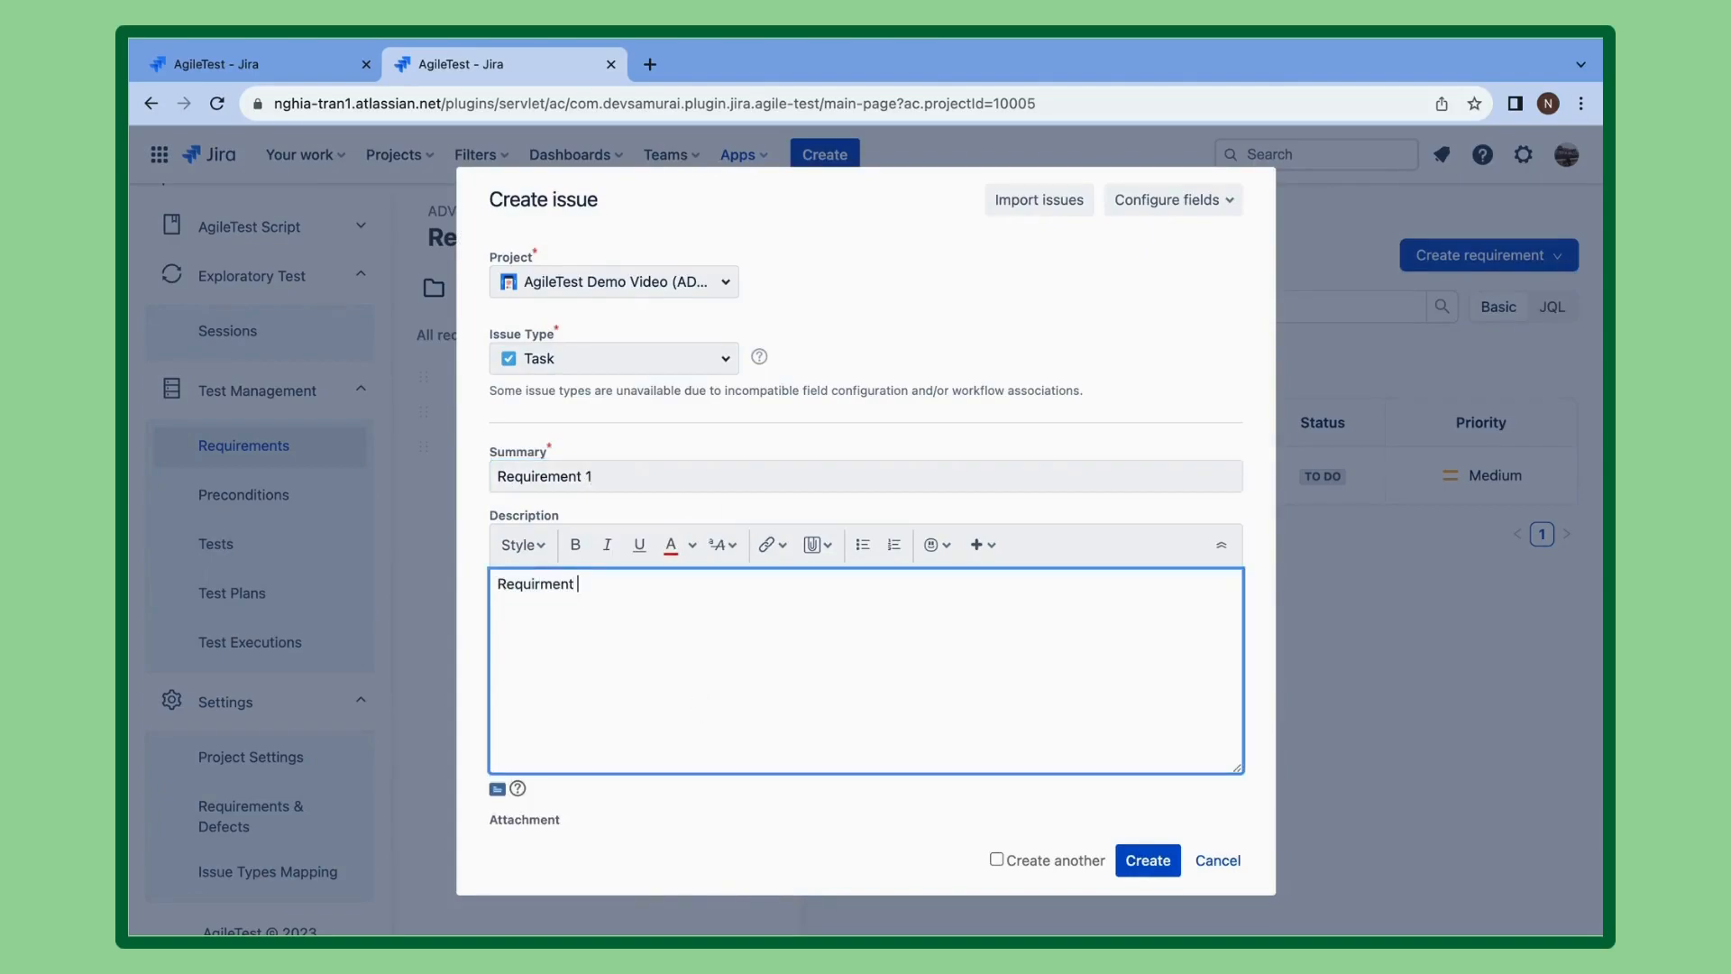
# Complete the description as "Requirment 1", assign the Requirement 1 task to yourself and create it.
pyautogui.write(' 1')
pyautogui.scroll(-5, 673, 514)
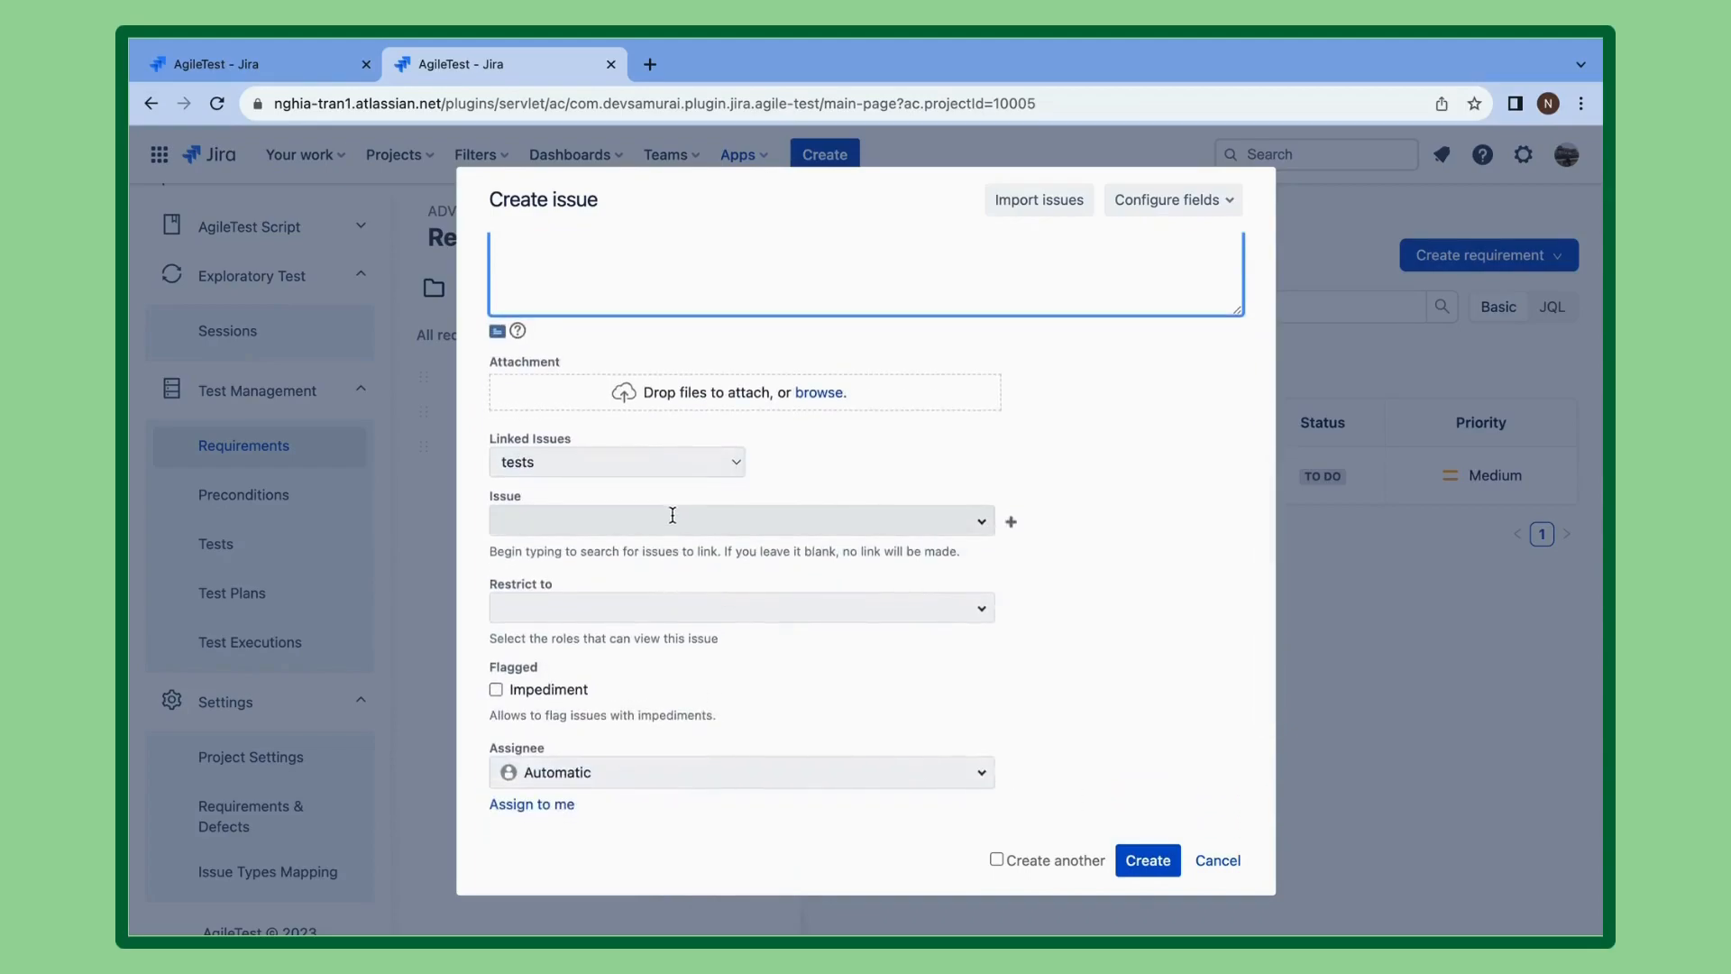
pyautogui.click(672, 515)
pyautogui.click(981, 608)
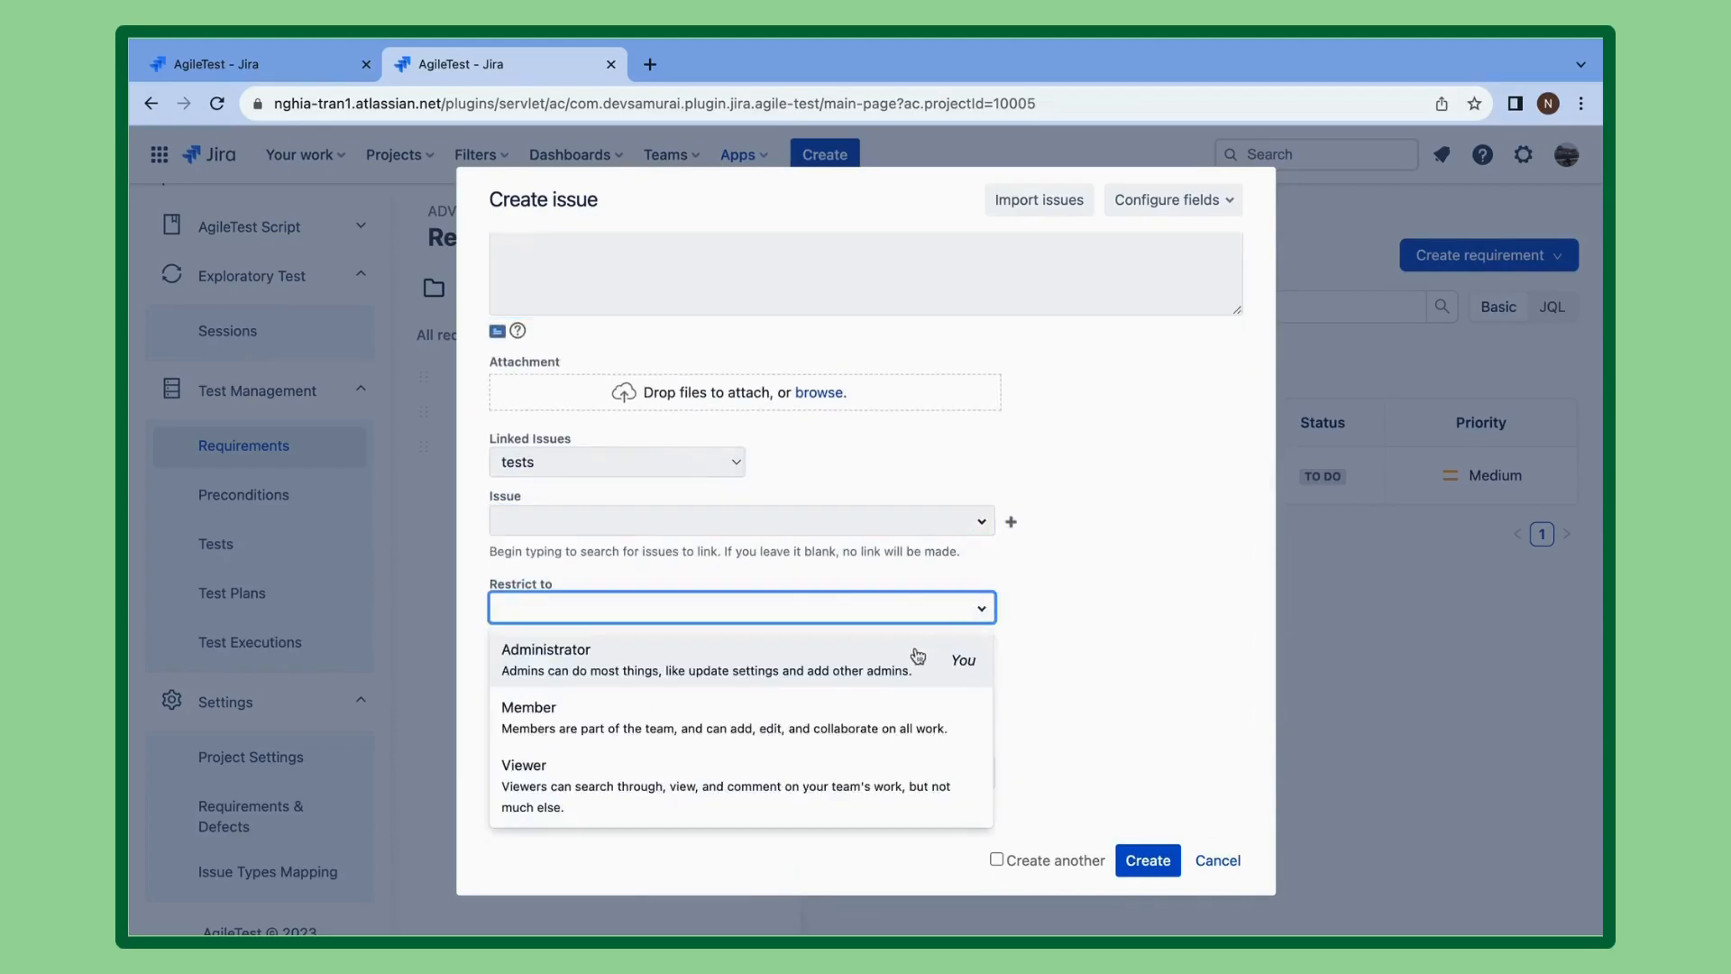
pyautogui.click(718, 587)
pyautogui.scroll(-4, 719, 587)
pyautogui.click(532, 618)
pyautogui.click(1165, 852)
# Search the requirement list for "1", then for "2".
pyautogui.click(1109, 307)
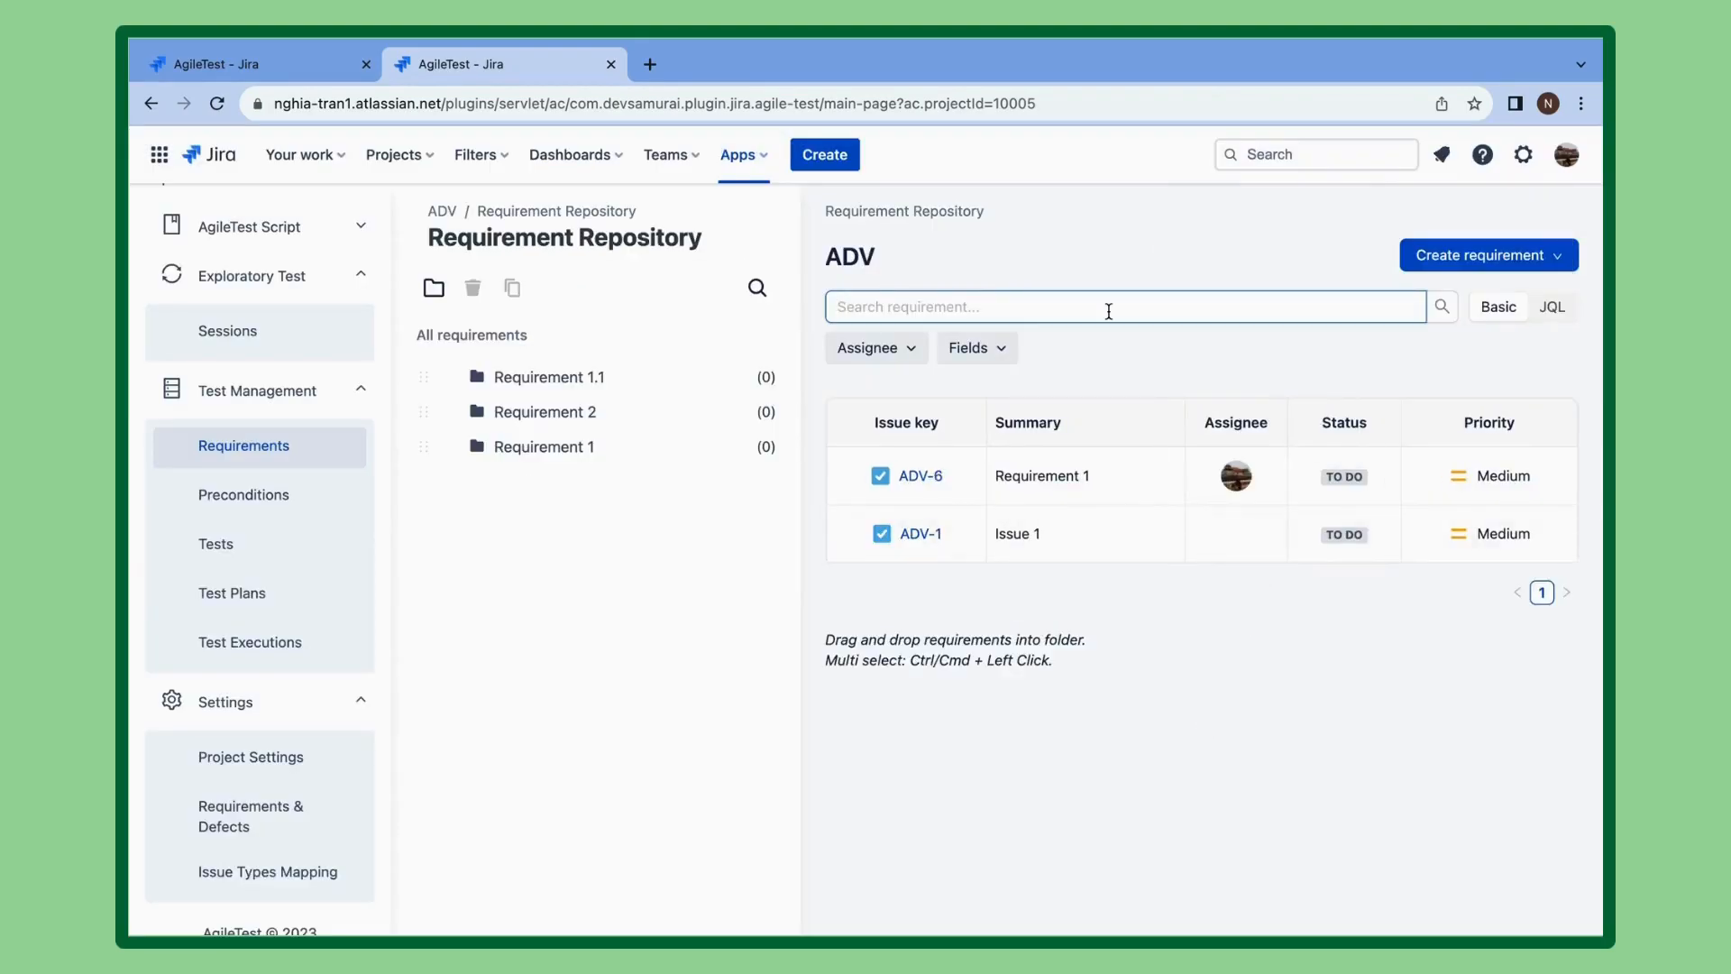
pyautogui.write('1')
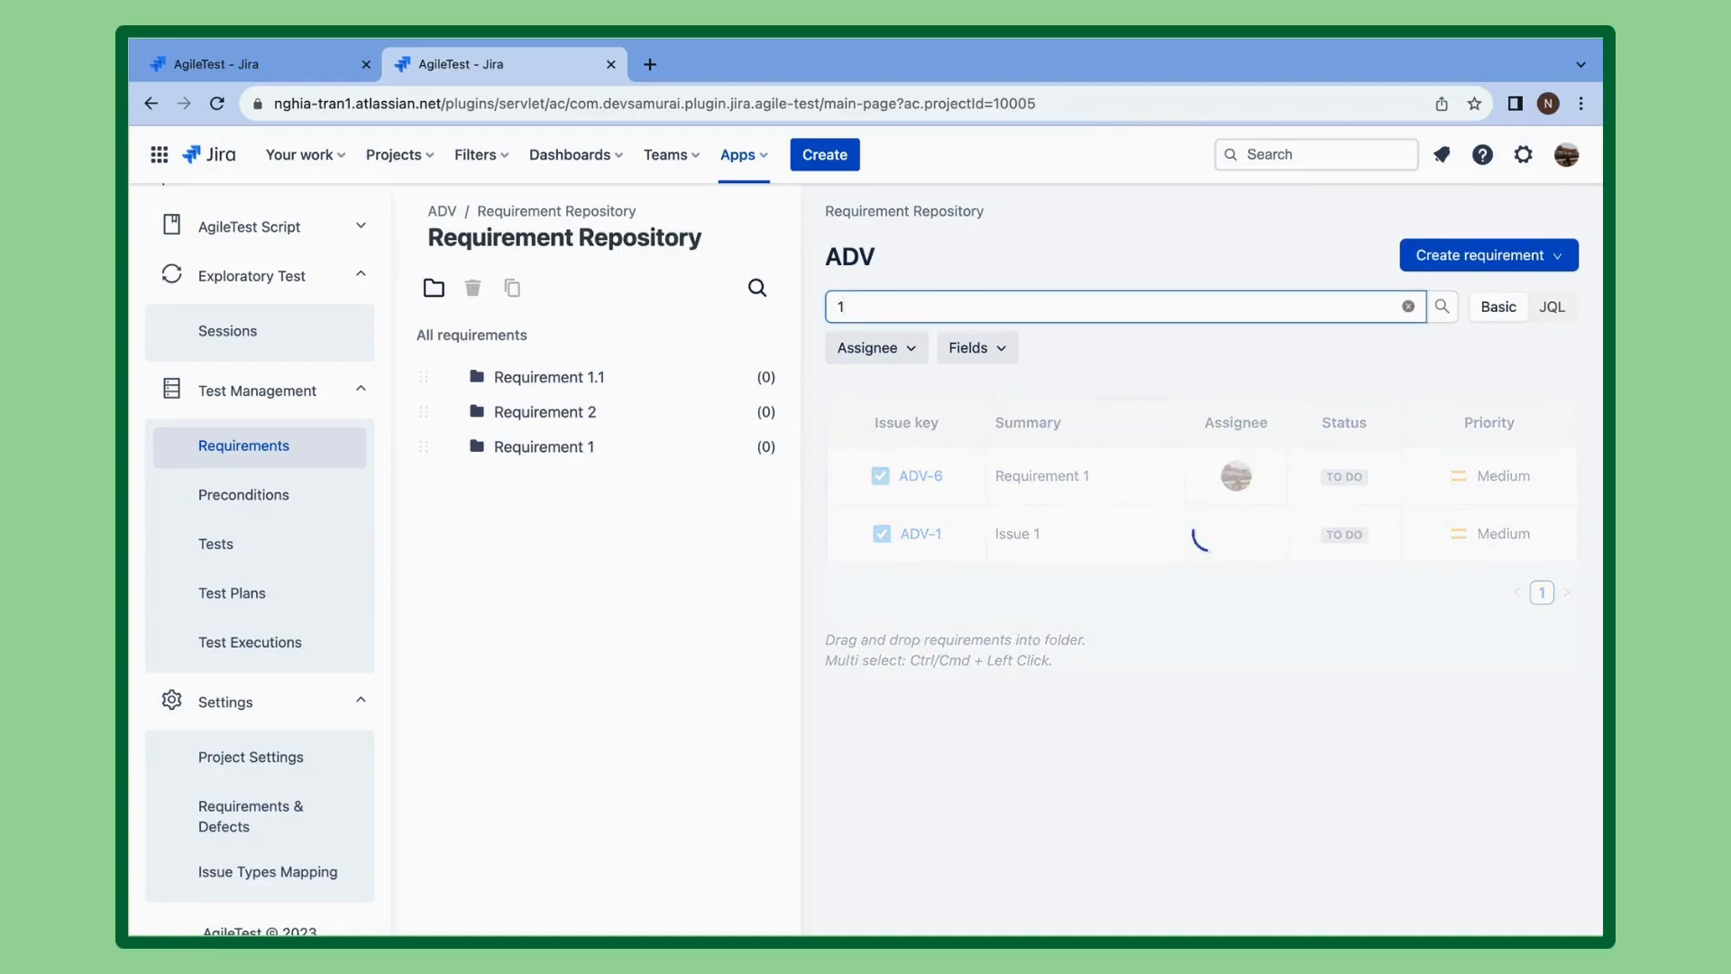
pyautogui.press('BackSpace')
pyautogui.write('2')
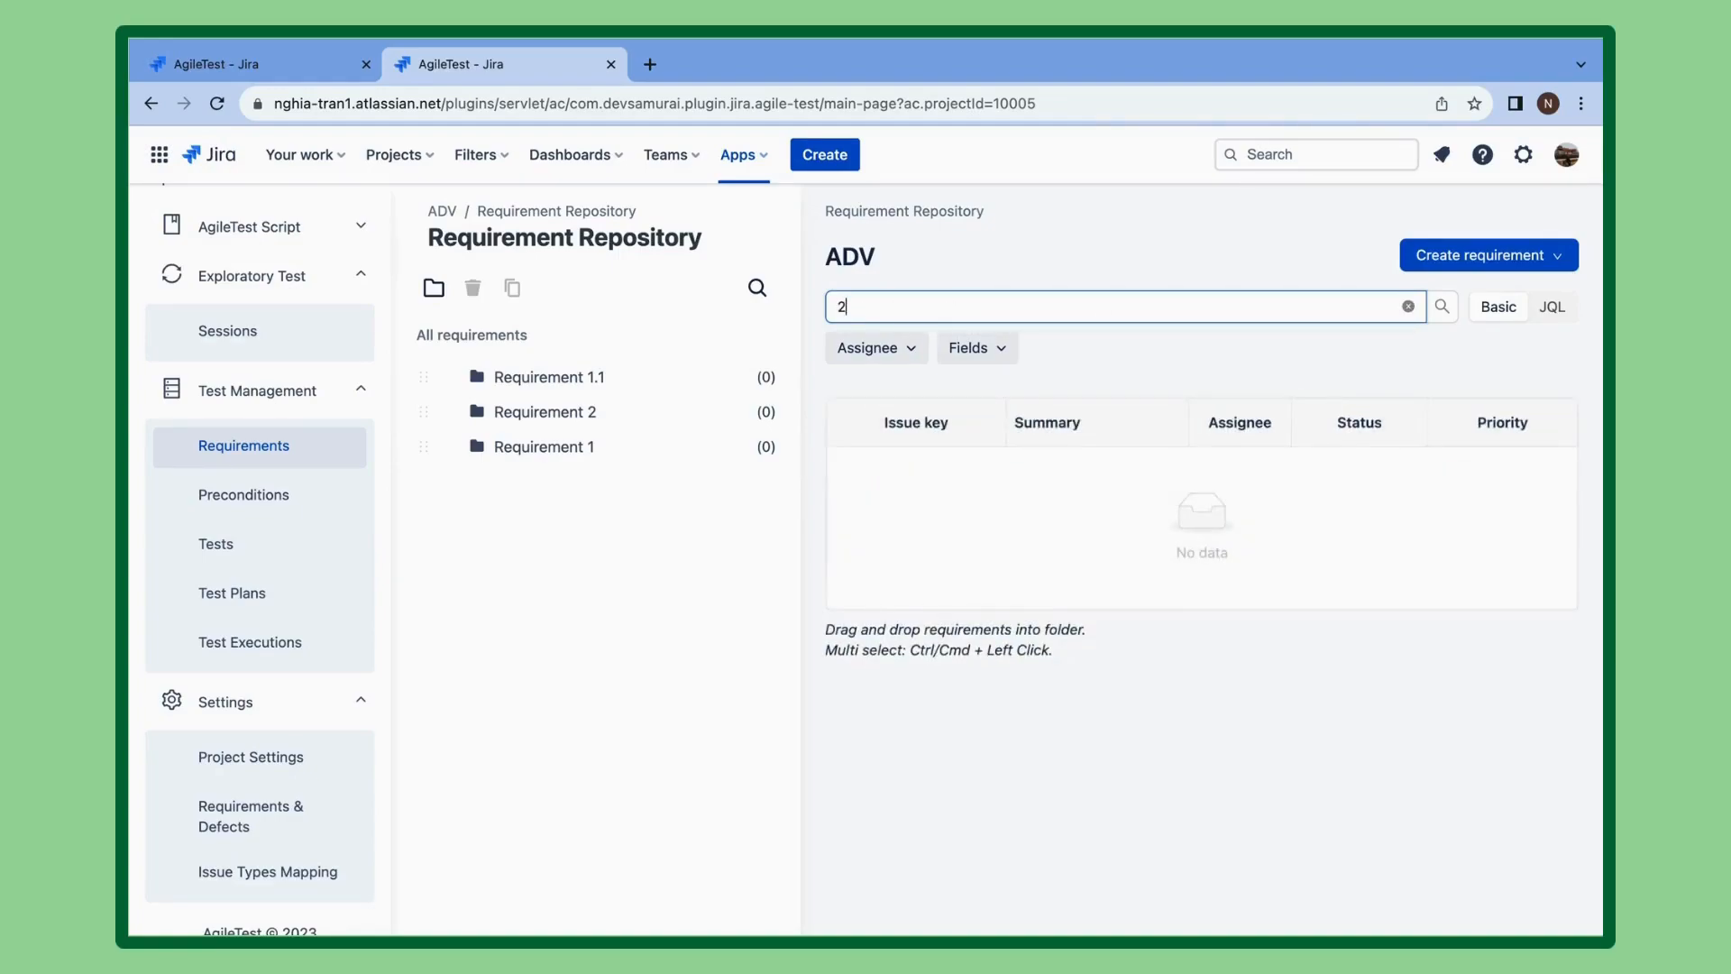
# Filter the requirements by your own user as assignee and search for "1".
pyautogui.click(897, 354)
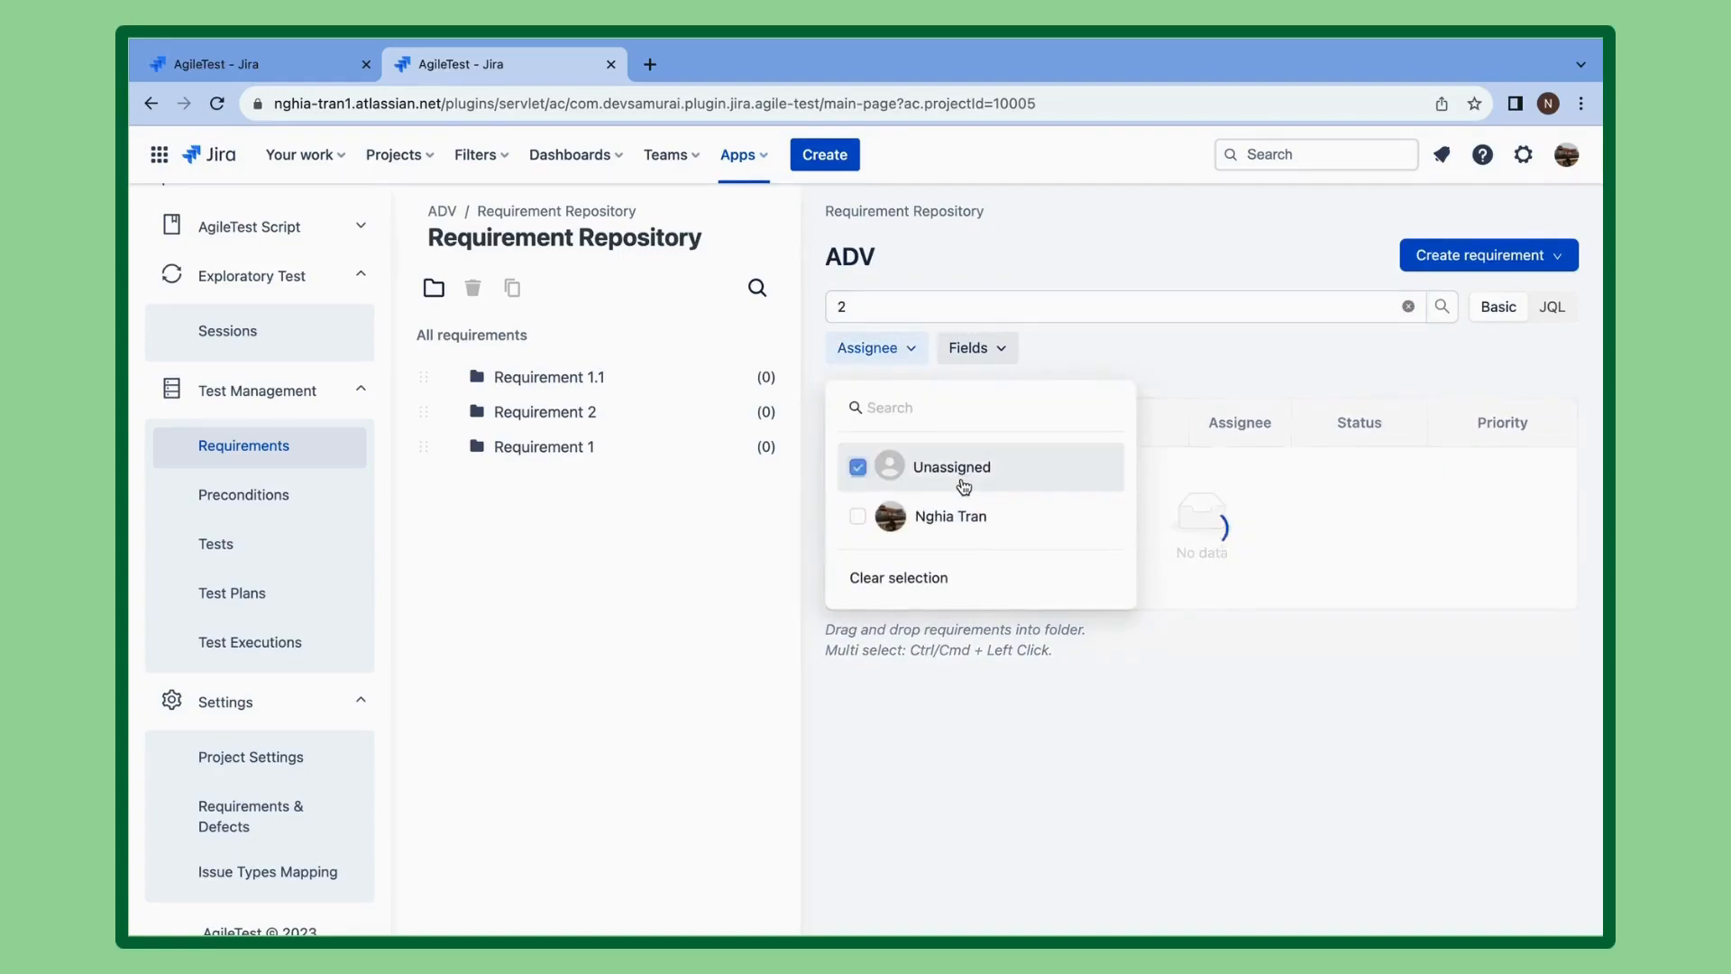
pyautogui.click(958, 512)
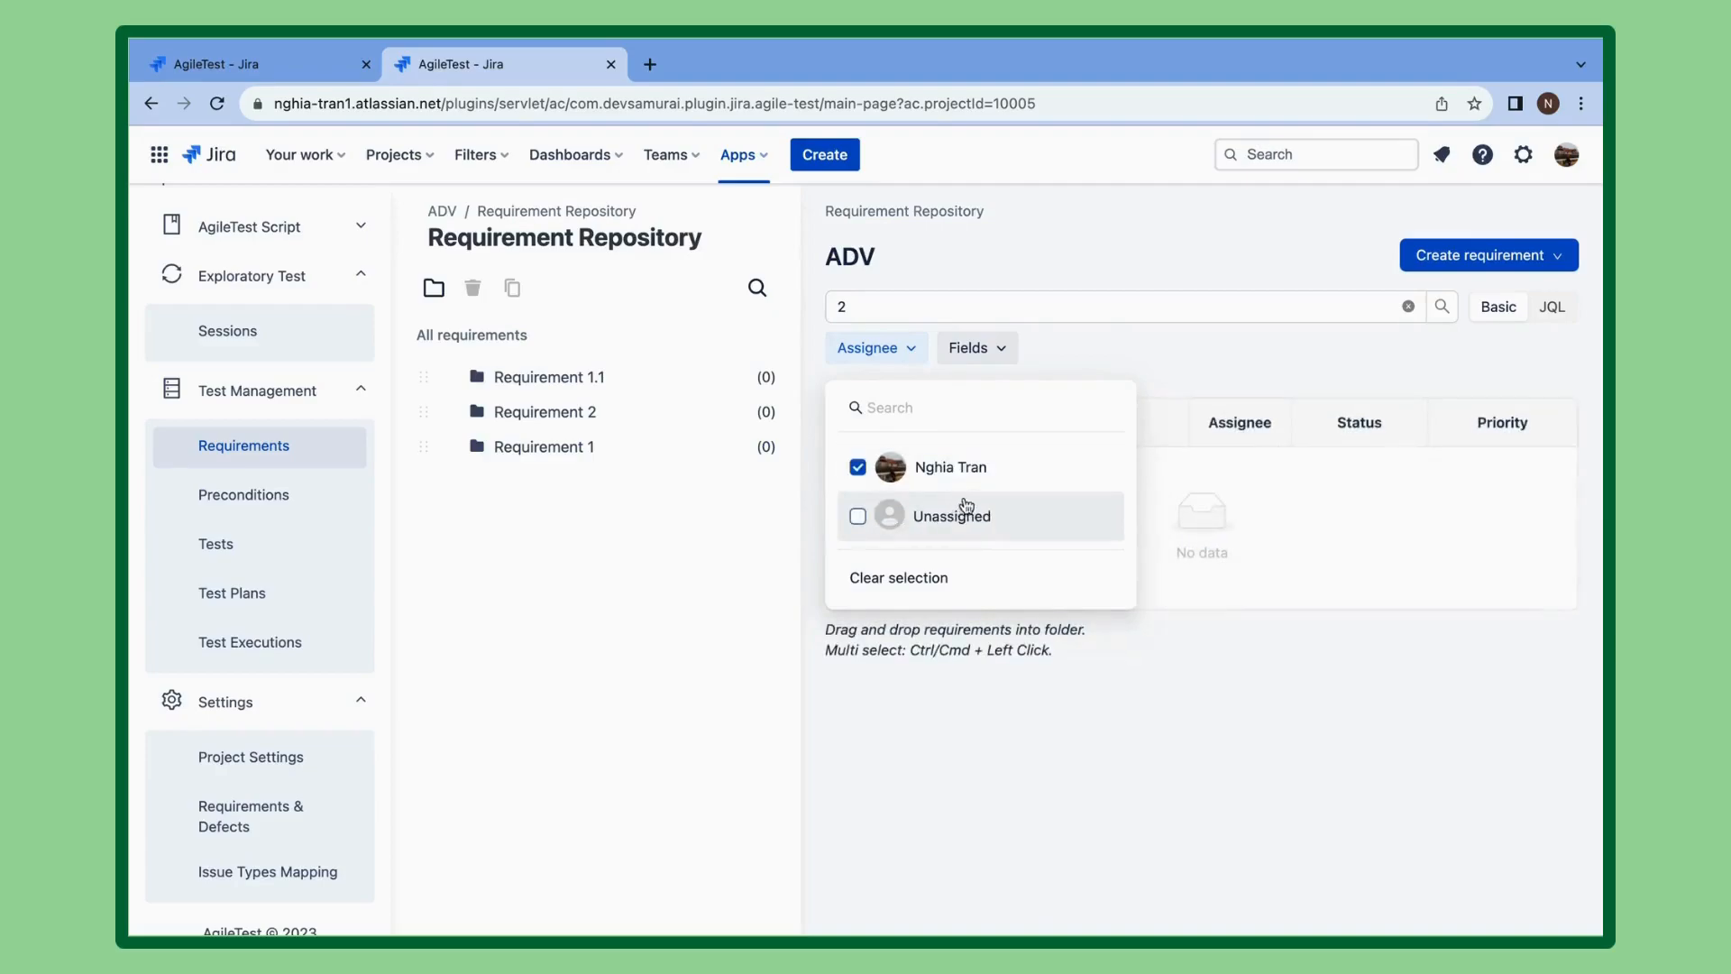
pyautogui.click(1043, 356)
pyautogui.click(920, 303)
pyautogui.press('BackSpace')
pyautogui.write('1')
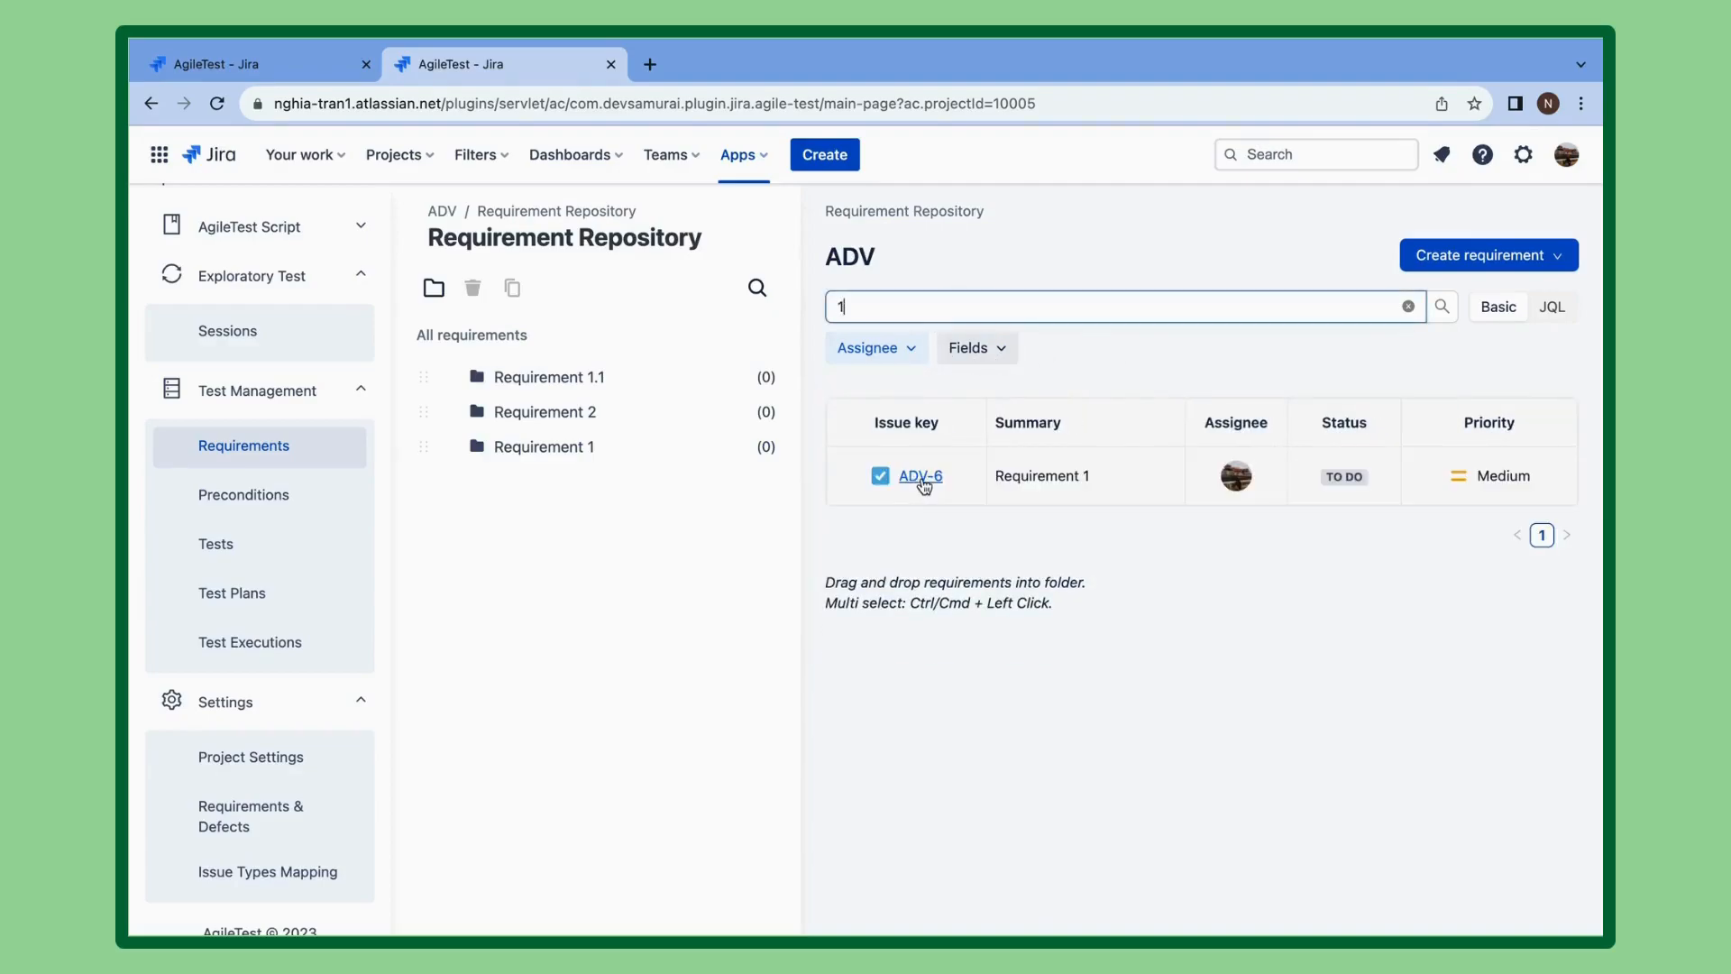
# Open requirement ADV-6 and add the existing test script "ADV-3 - Test Dashboard Run" to it.
pyautogui.click(921, 478)
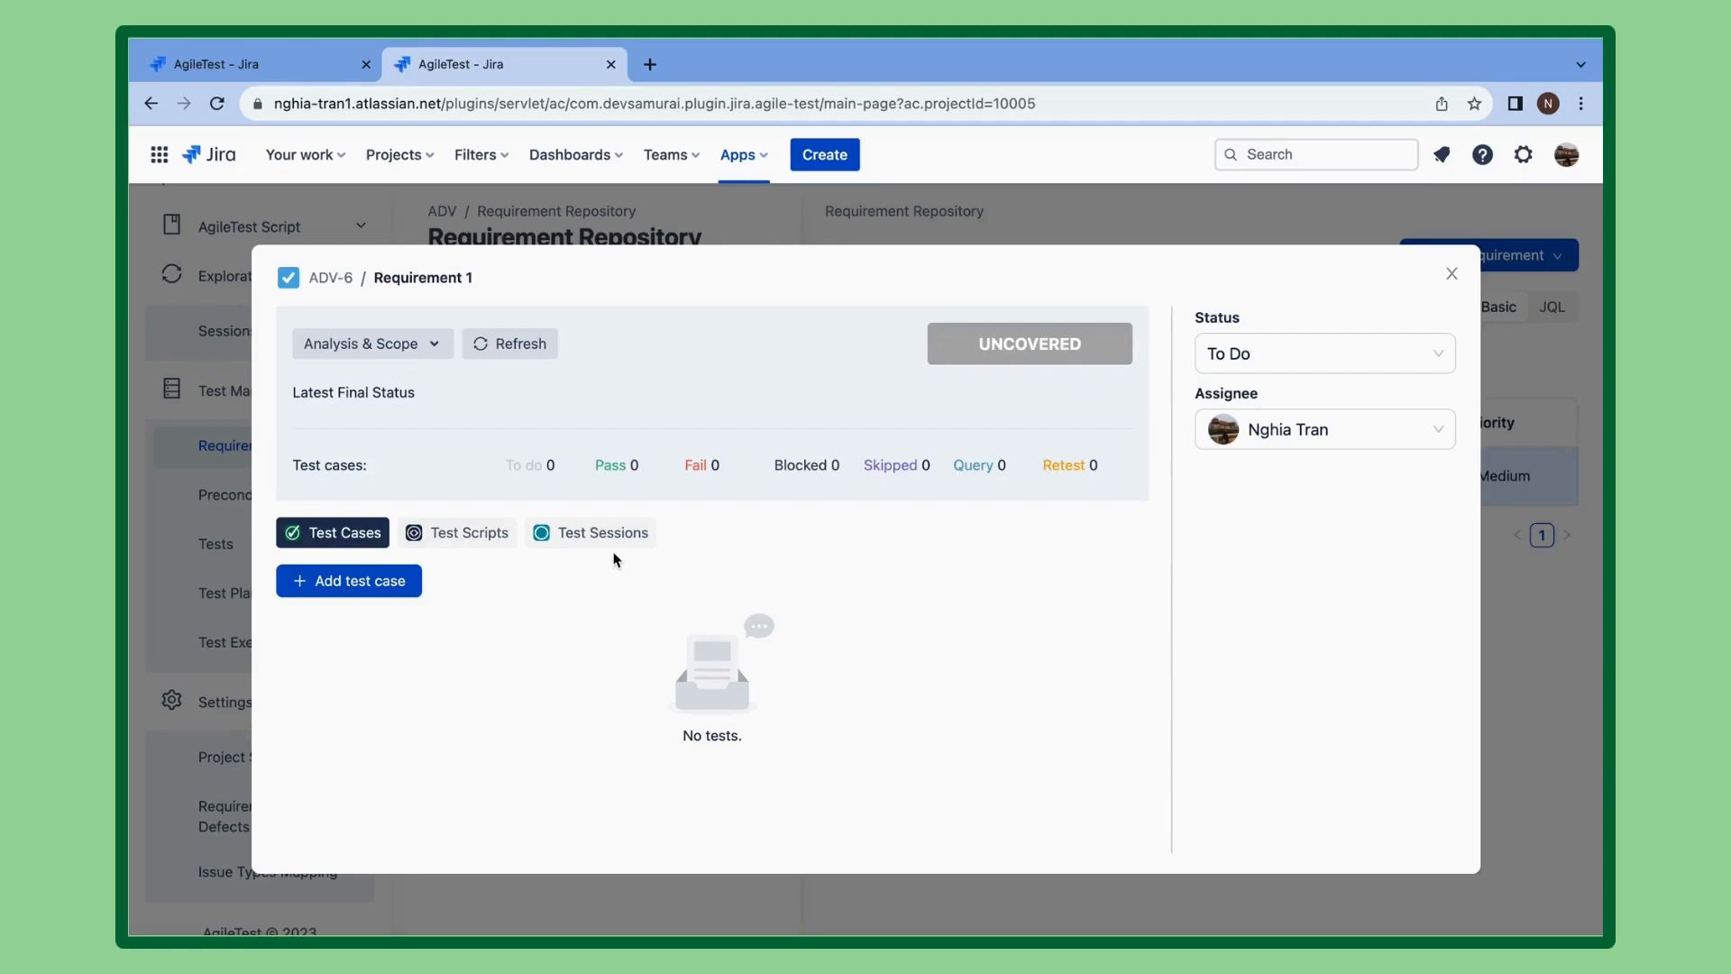
pyautogui.click(455, 533)
pyautogui.click(383, 582)
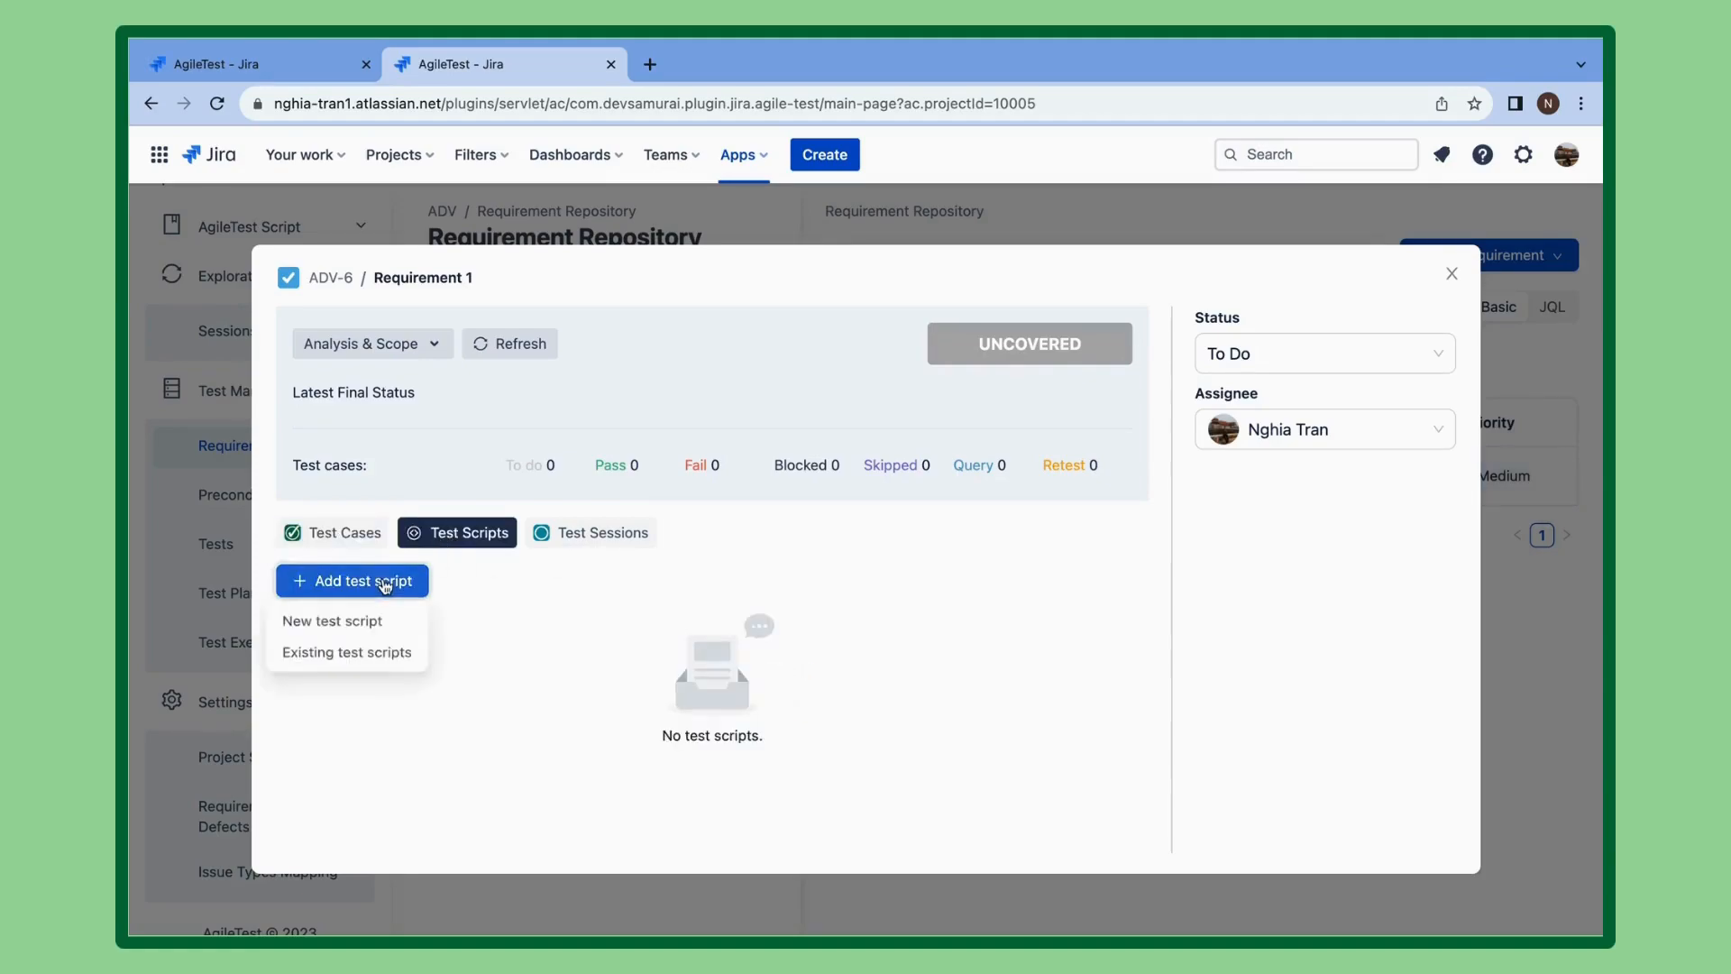
pyautogui.click(370, 582)
pyautogui.click(370, 581)
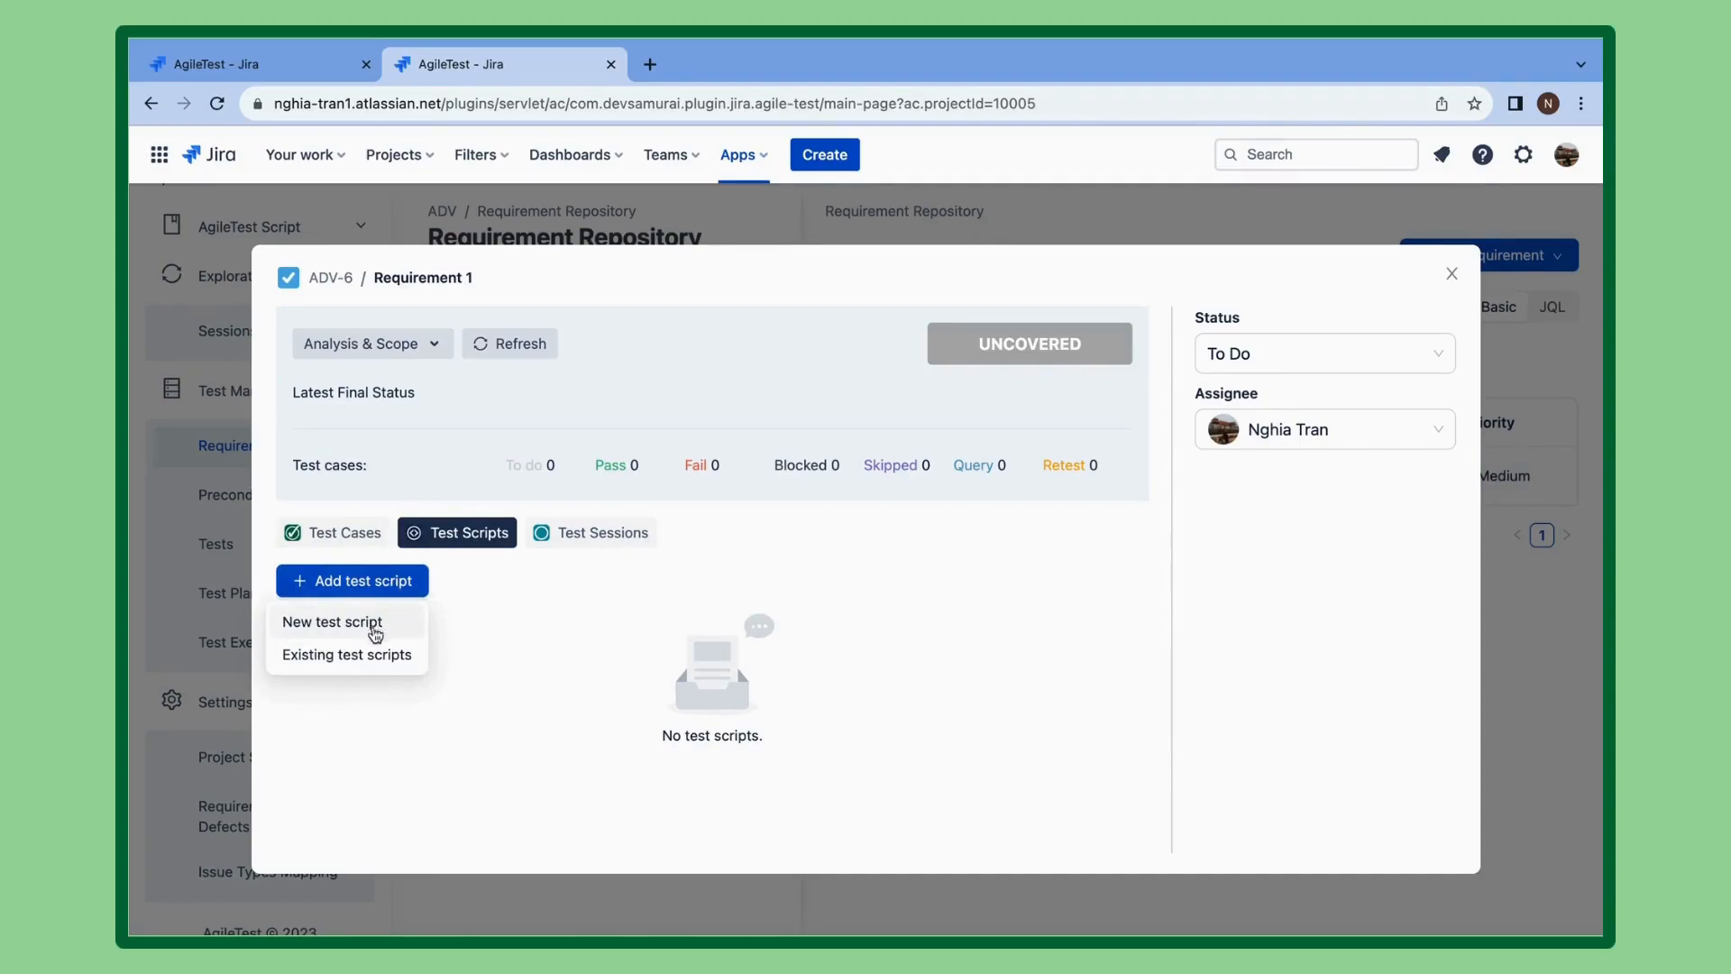
pyautogui.click(376, 665)
pyautogui.write('test')
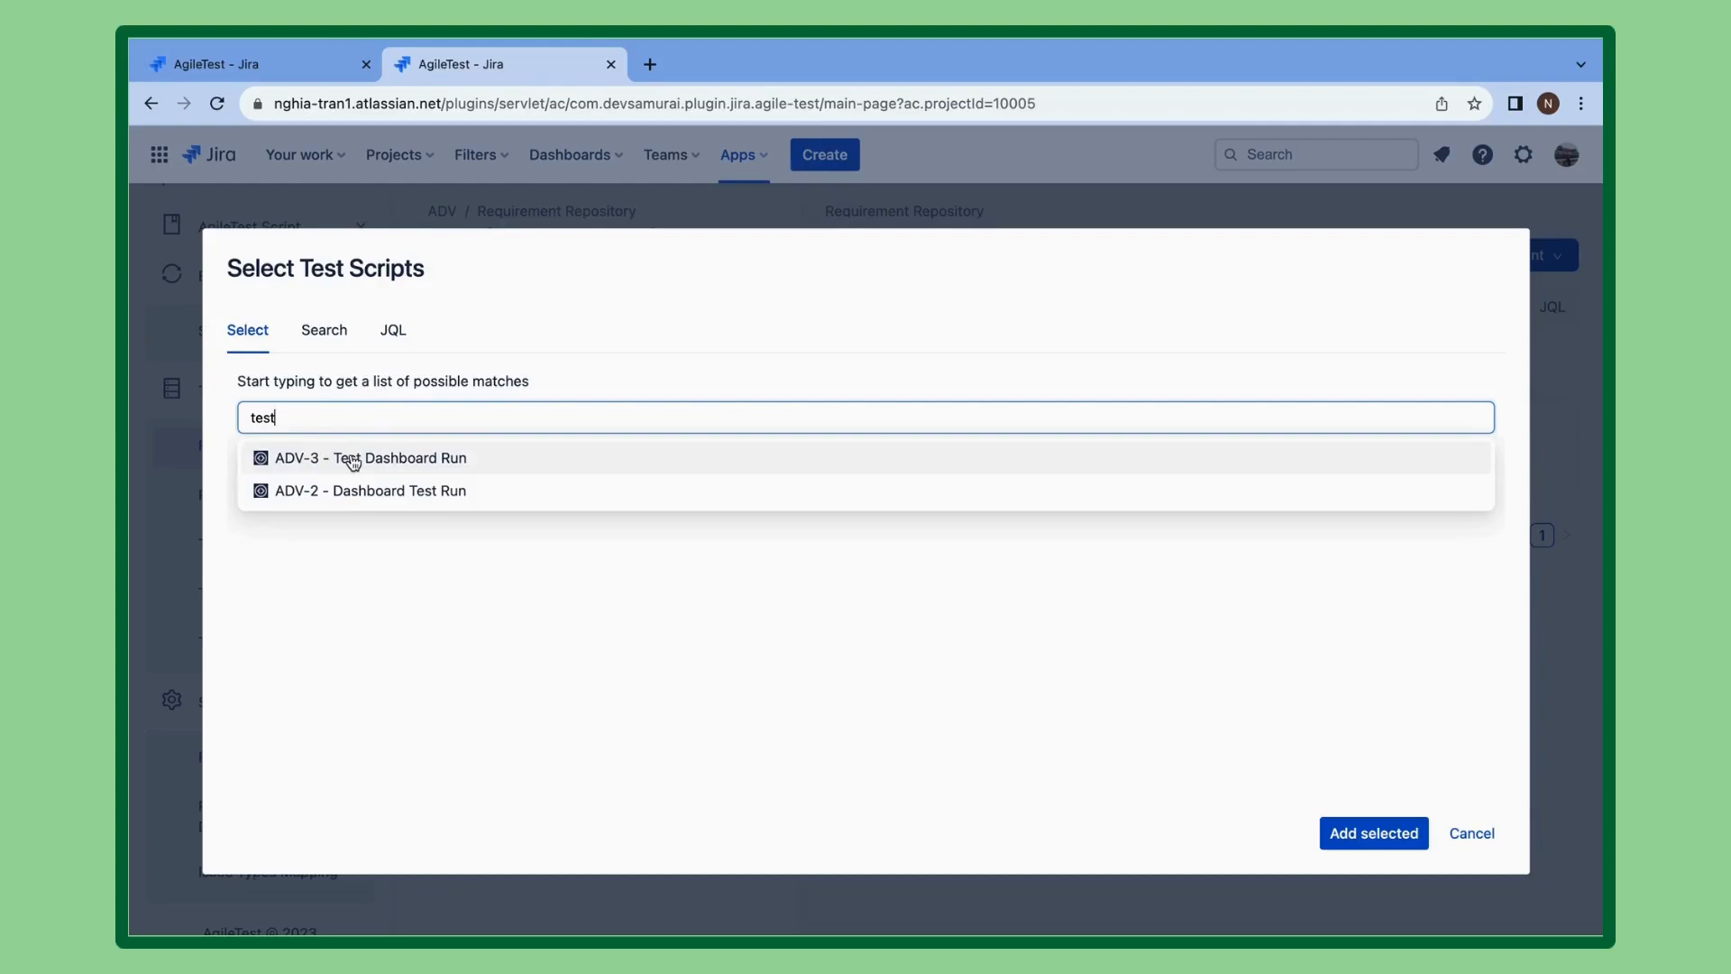
pyautogui.click(352, 460)
pyautogui.click(1372, 833)
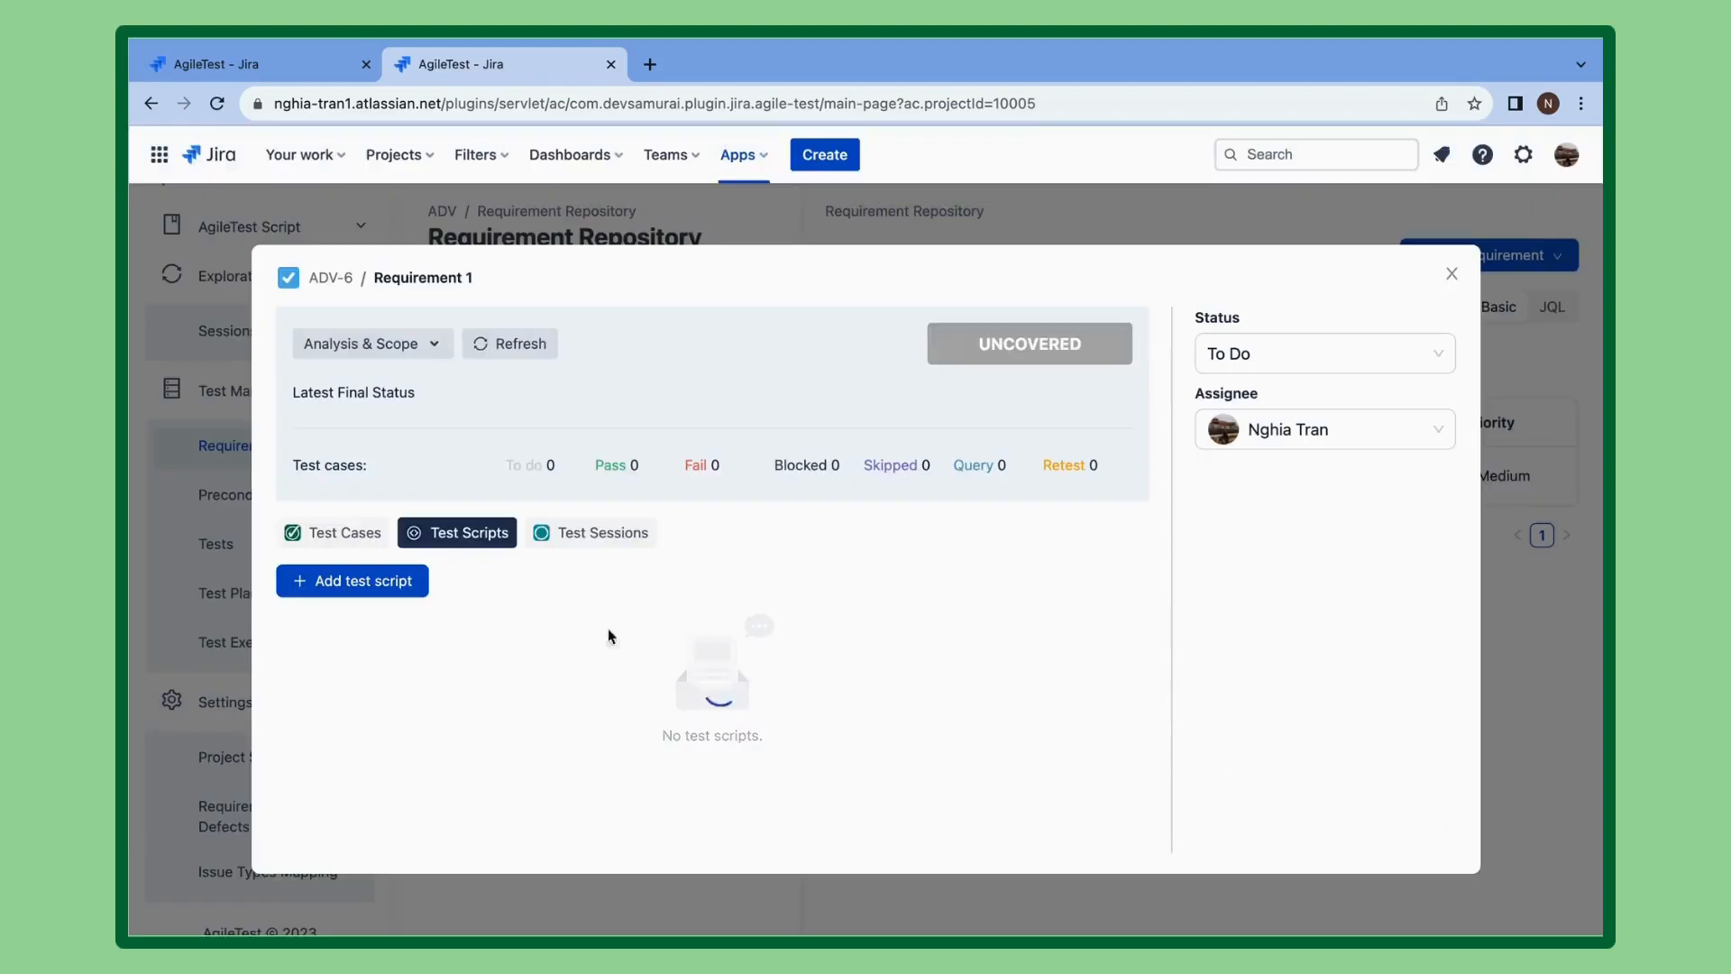
# Link the existing test session ADV-5, Session 1, to Requirement 1 by searching for "session".
pyautogui.click(581, 540)
pyautogui.click(347, 579)
pyautogui.click(353, 651)
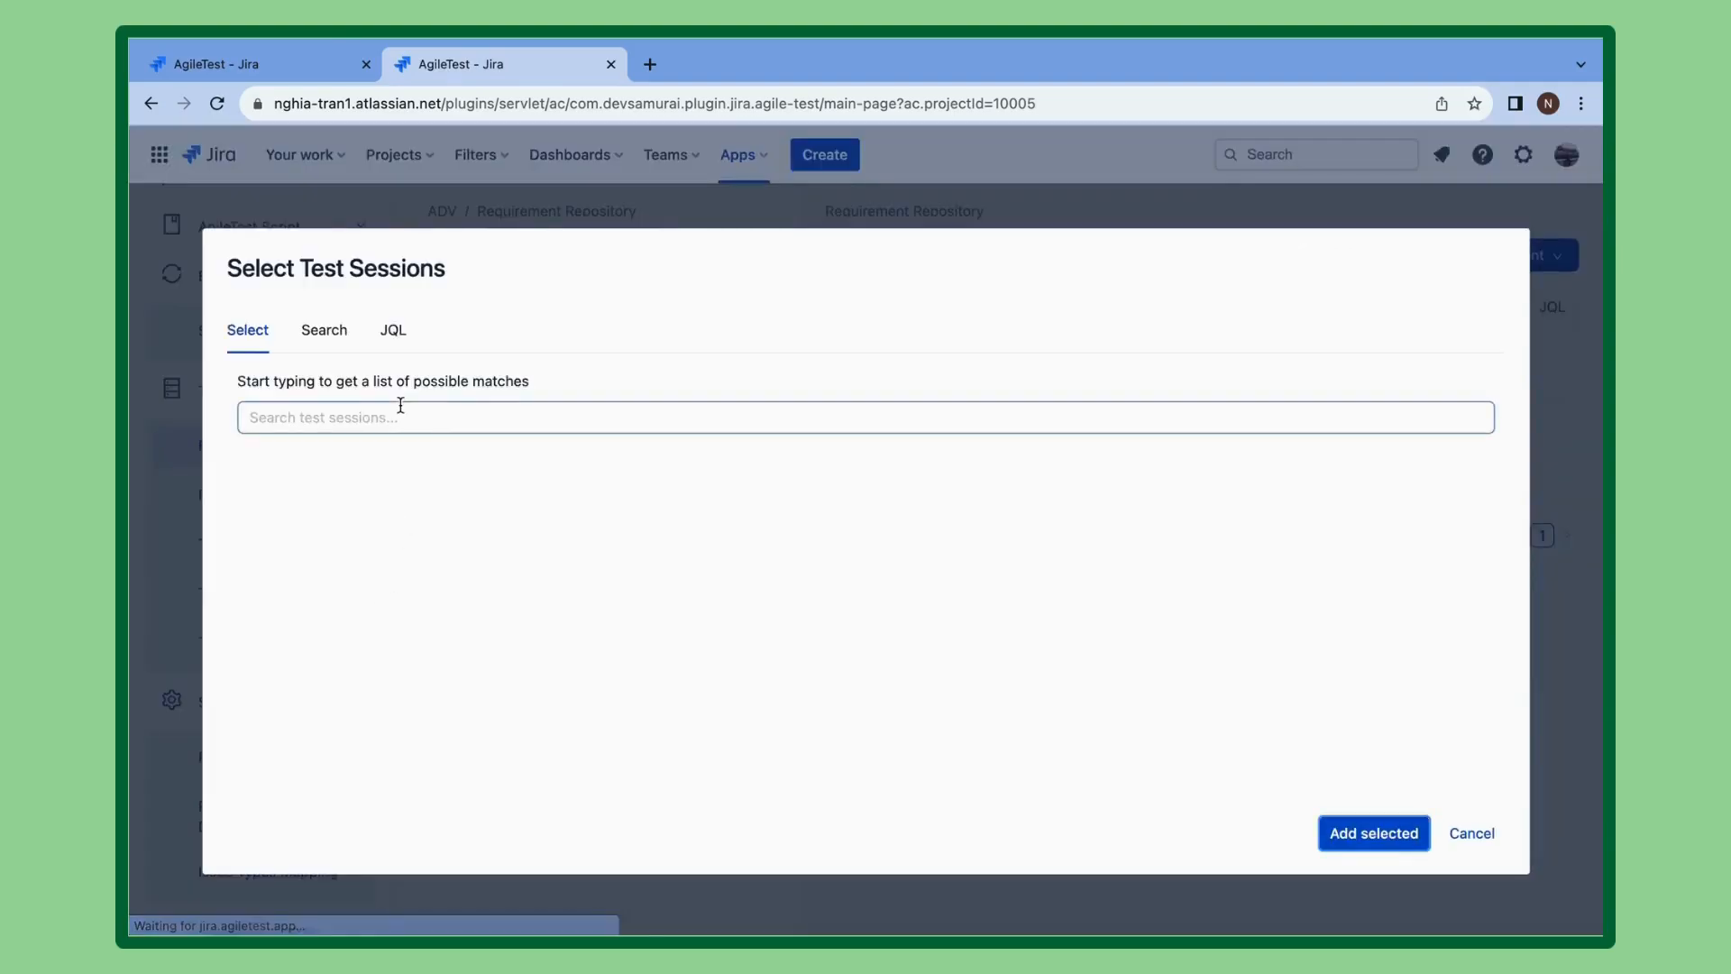
pyautogui.click(400, 408)
pyautogui.write('session')
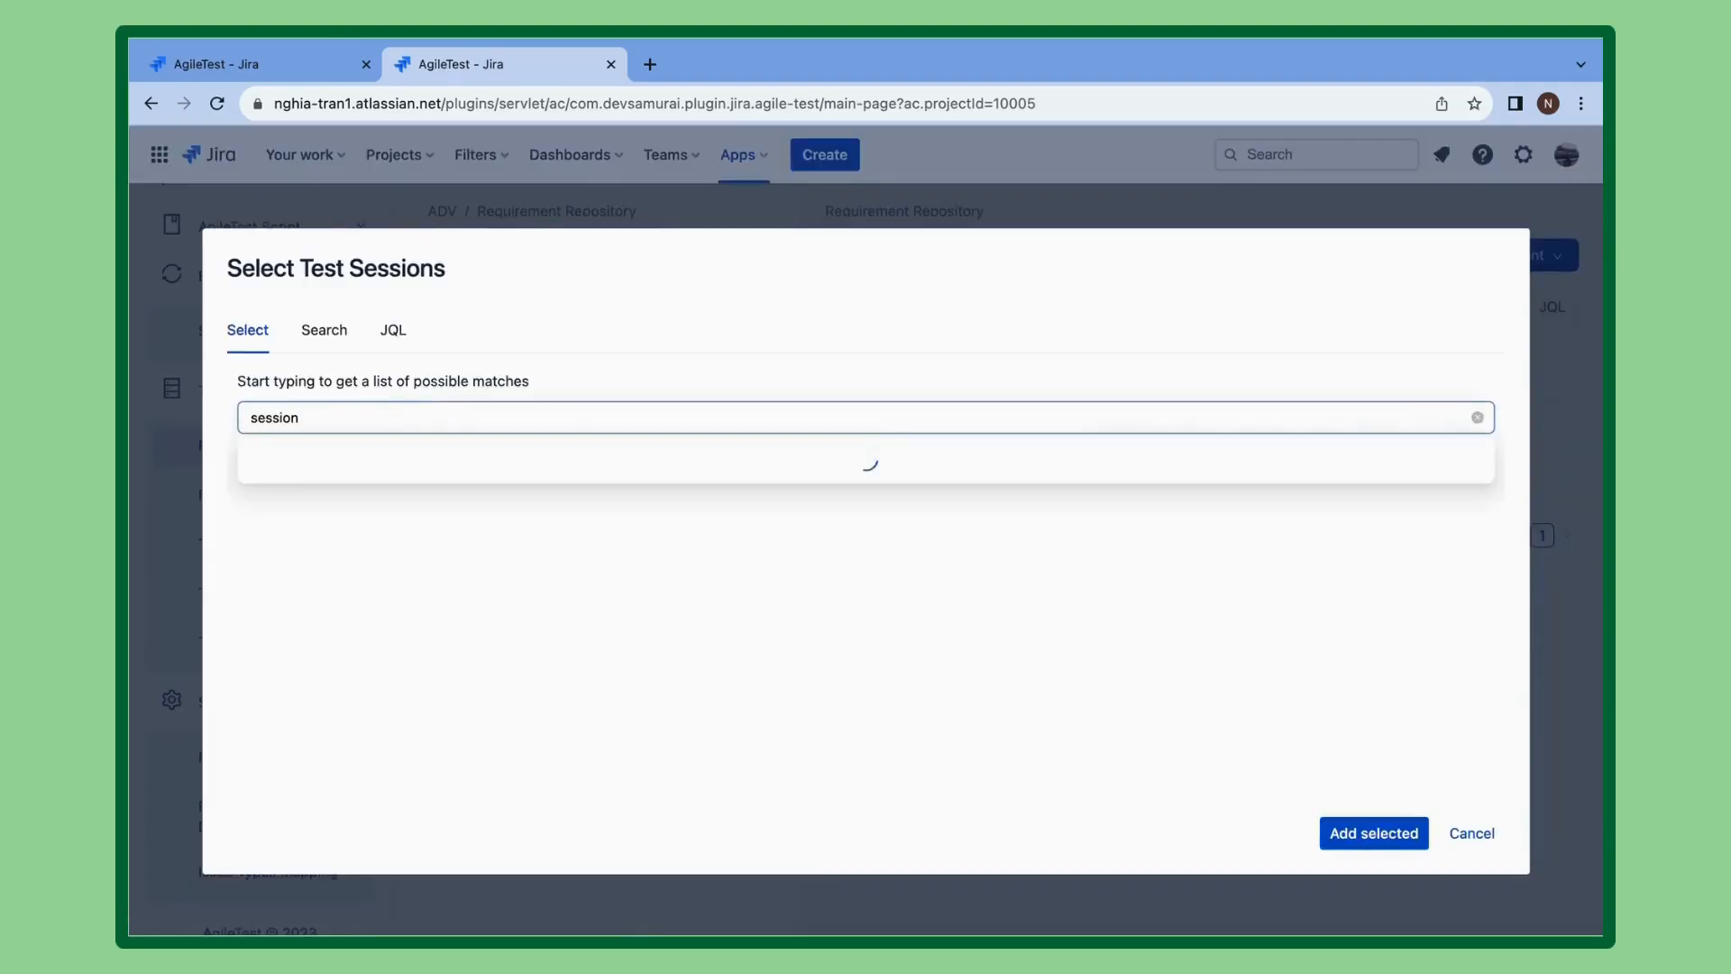
pyautogui.click(326, 462)
pyautogui.click(1361, 834)
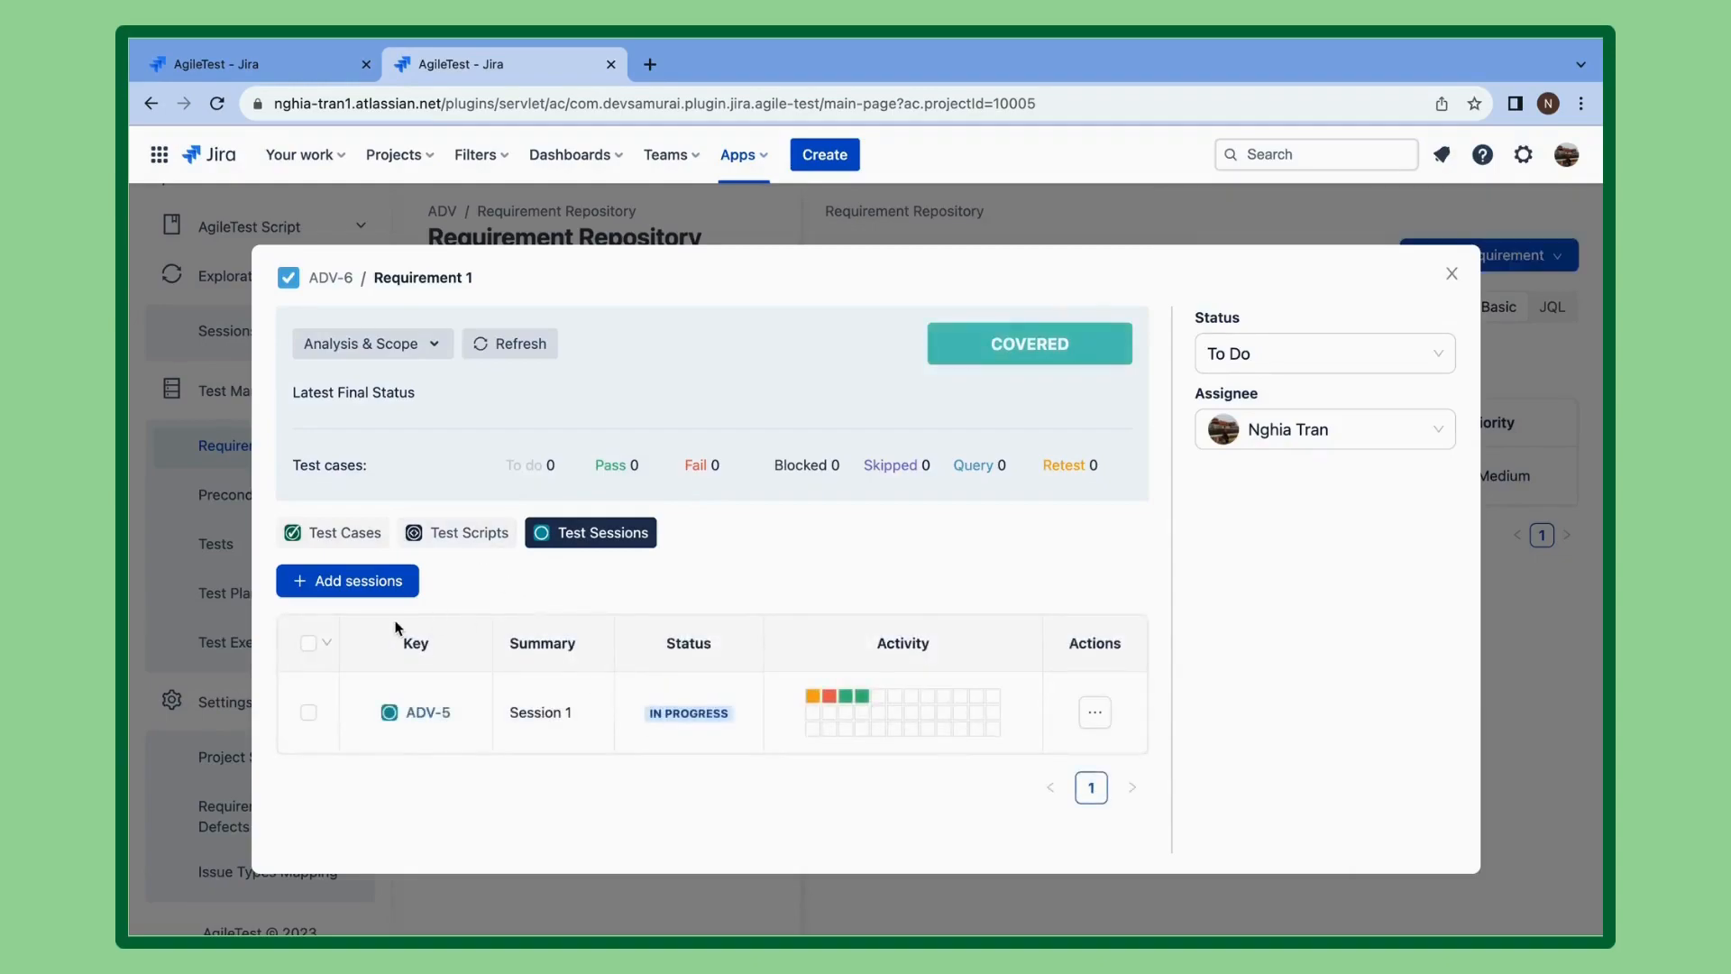
pyautogui.click(309, 645)
pyautogui.click(309, 646)
pyautogui.click(307, 714)
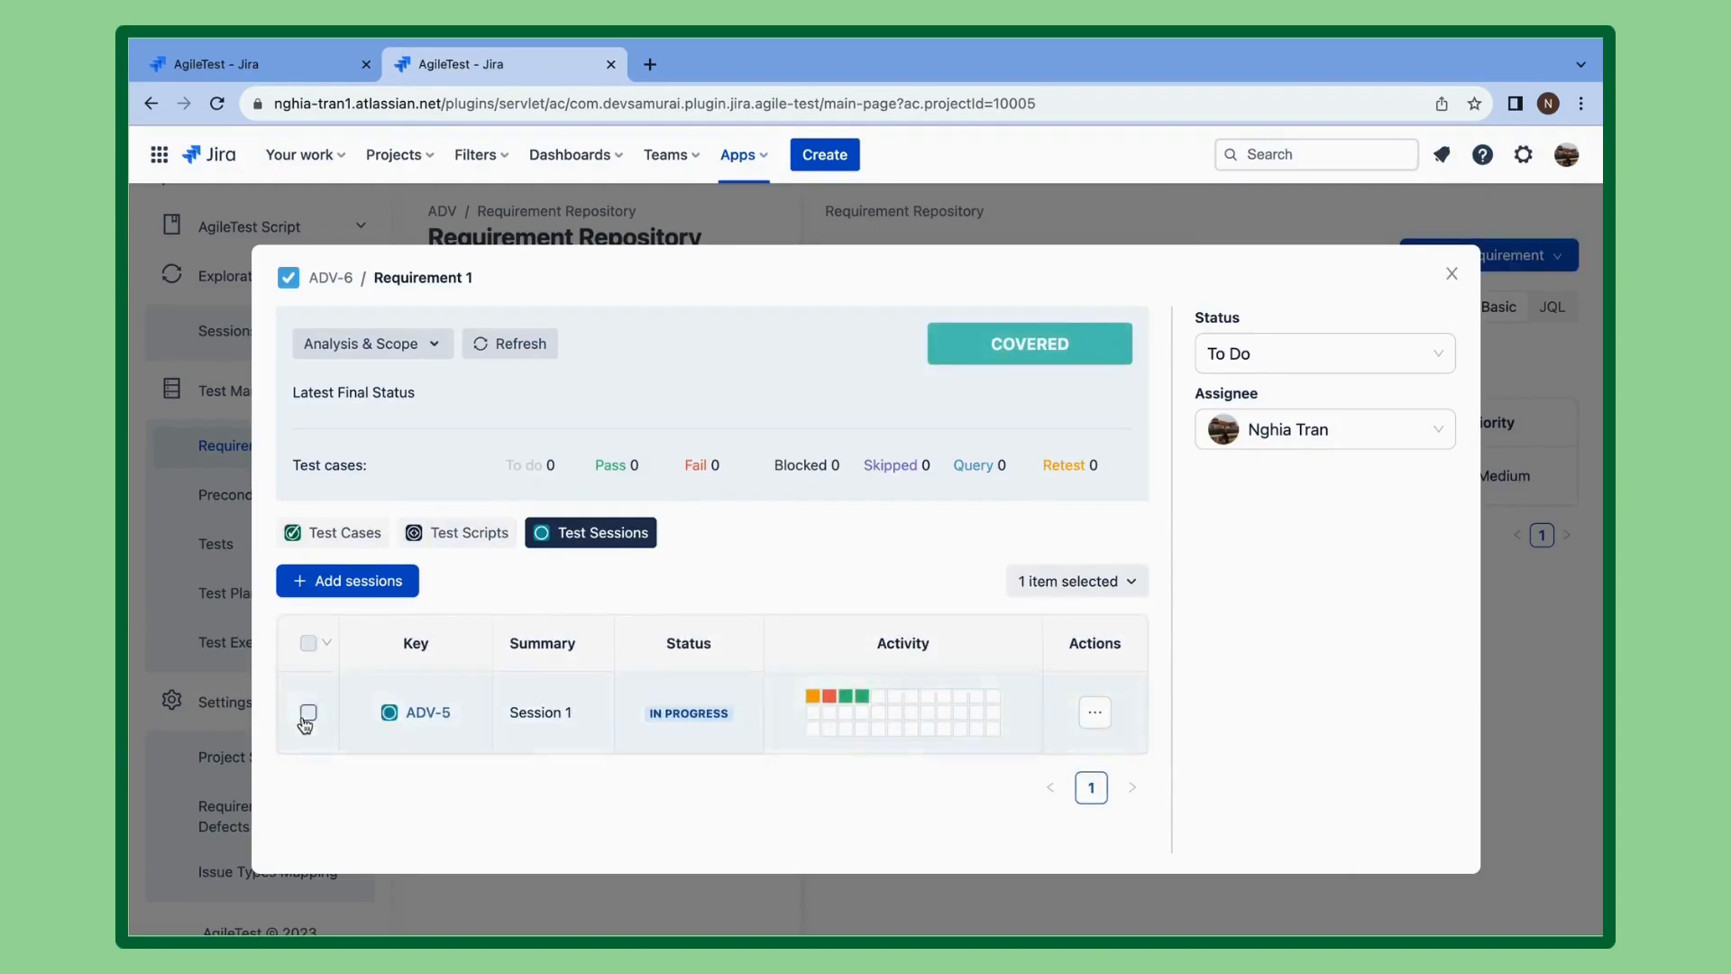
pyautogui.click(1095, 713)
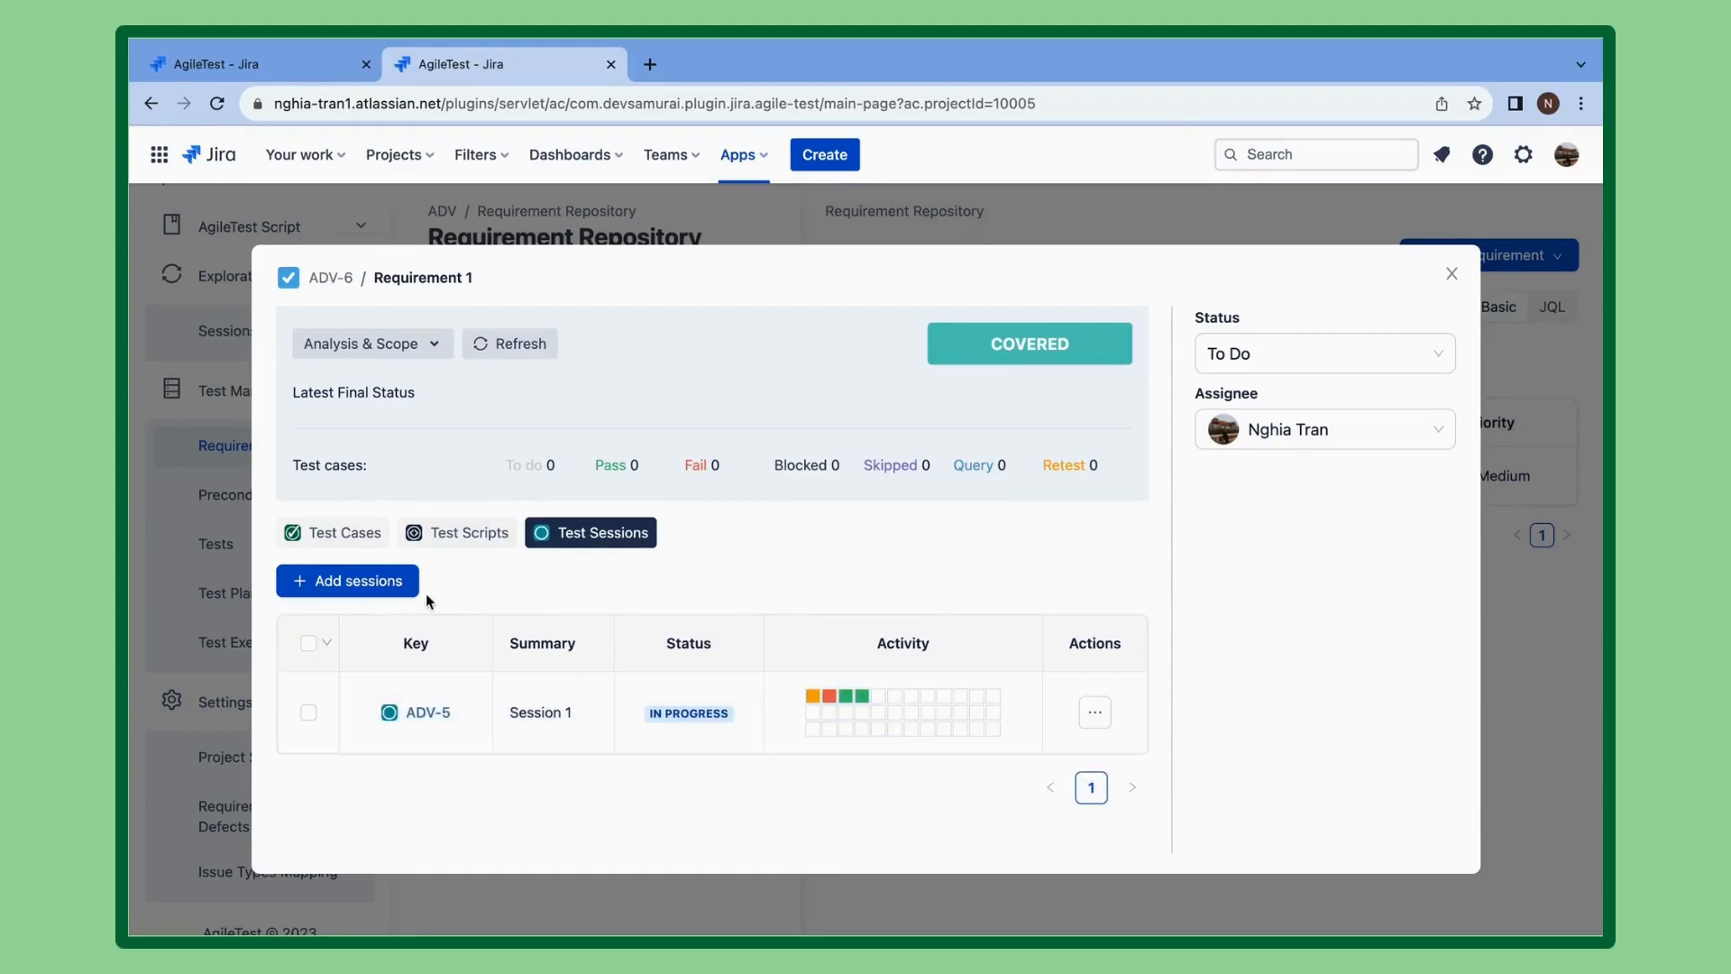
# Create a new test session for Requirement 1 with the summary "Session 2" and the description "Session2".
pyautogui.click(394, 593)
pyautogui.click(368, 613)
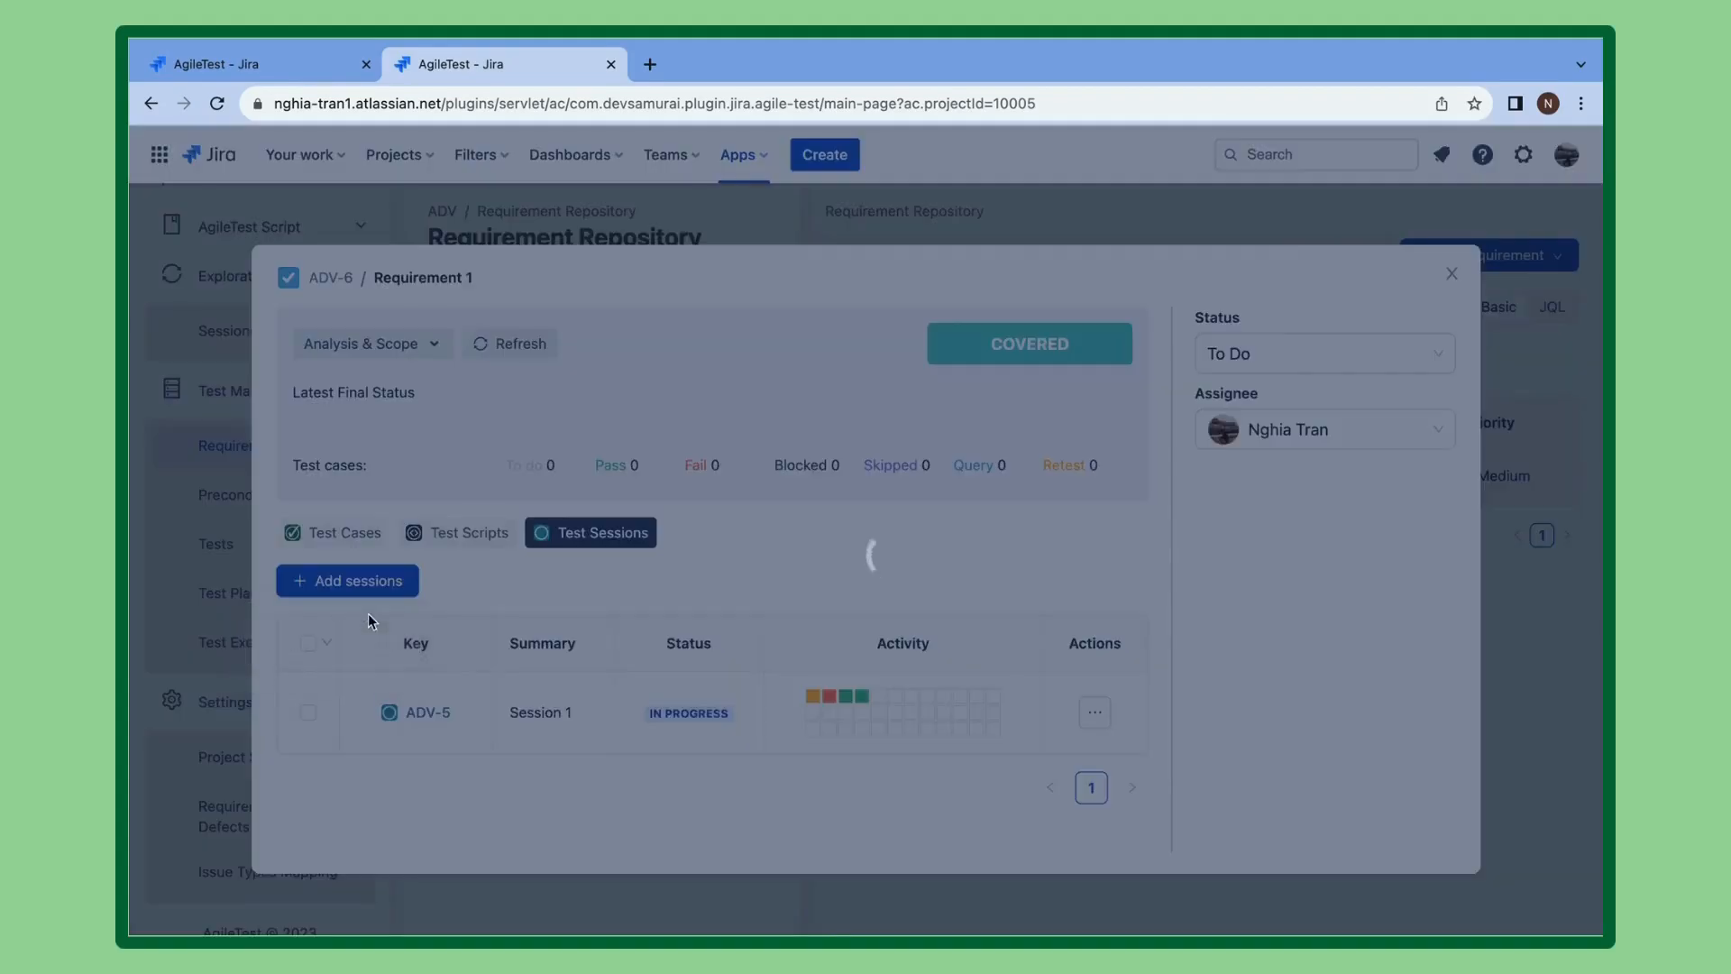
pyautogui.write('Session 2')
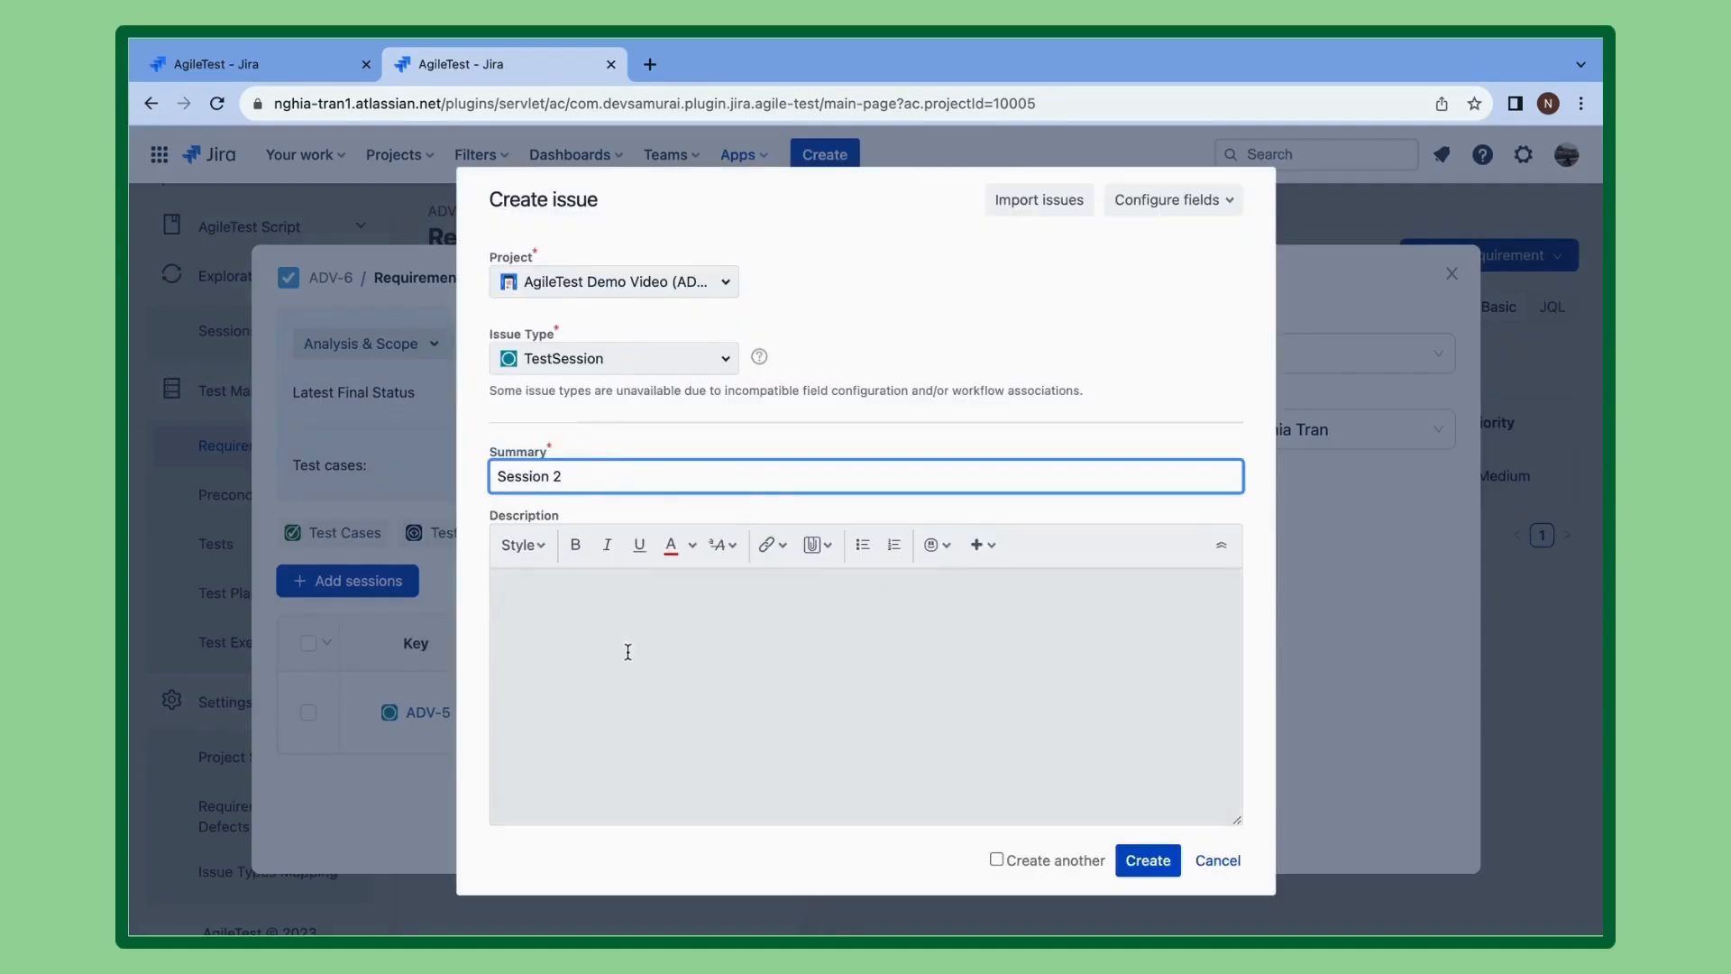
pyautogui.click(625, 646)
pyautogui.write('Session2')
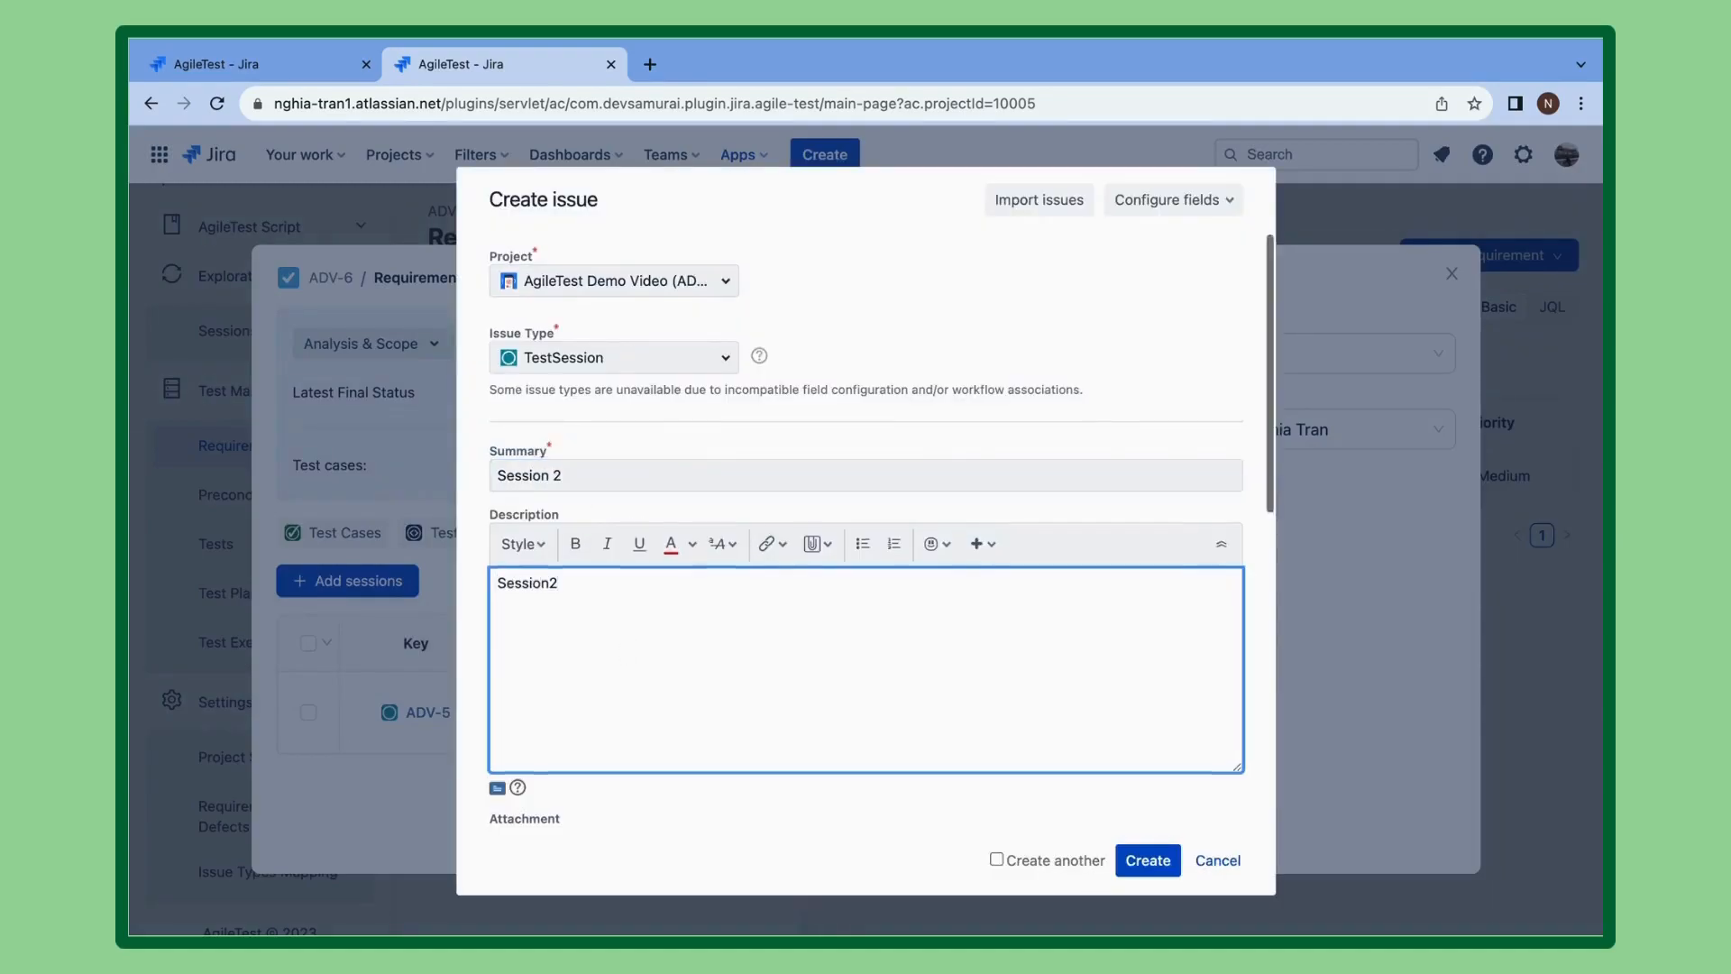
pyautogui.scroll(-8, 634, 475)
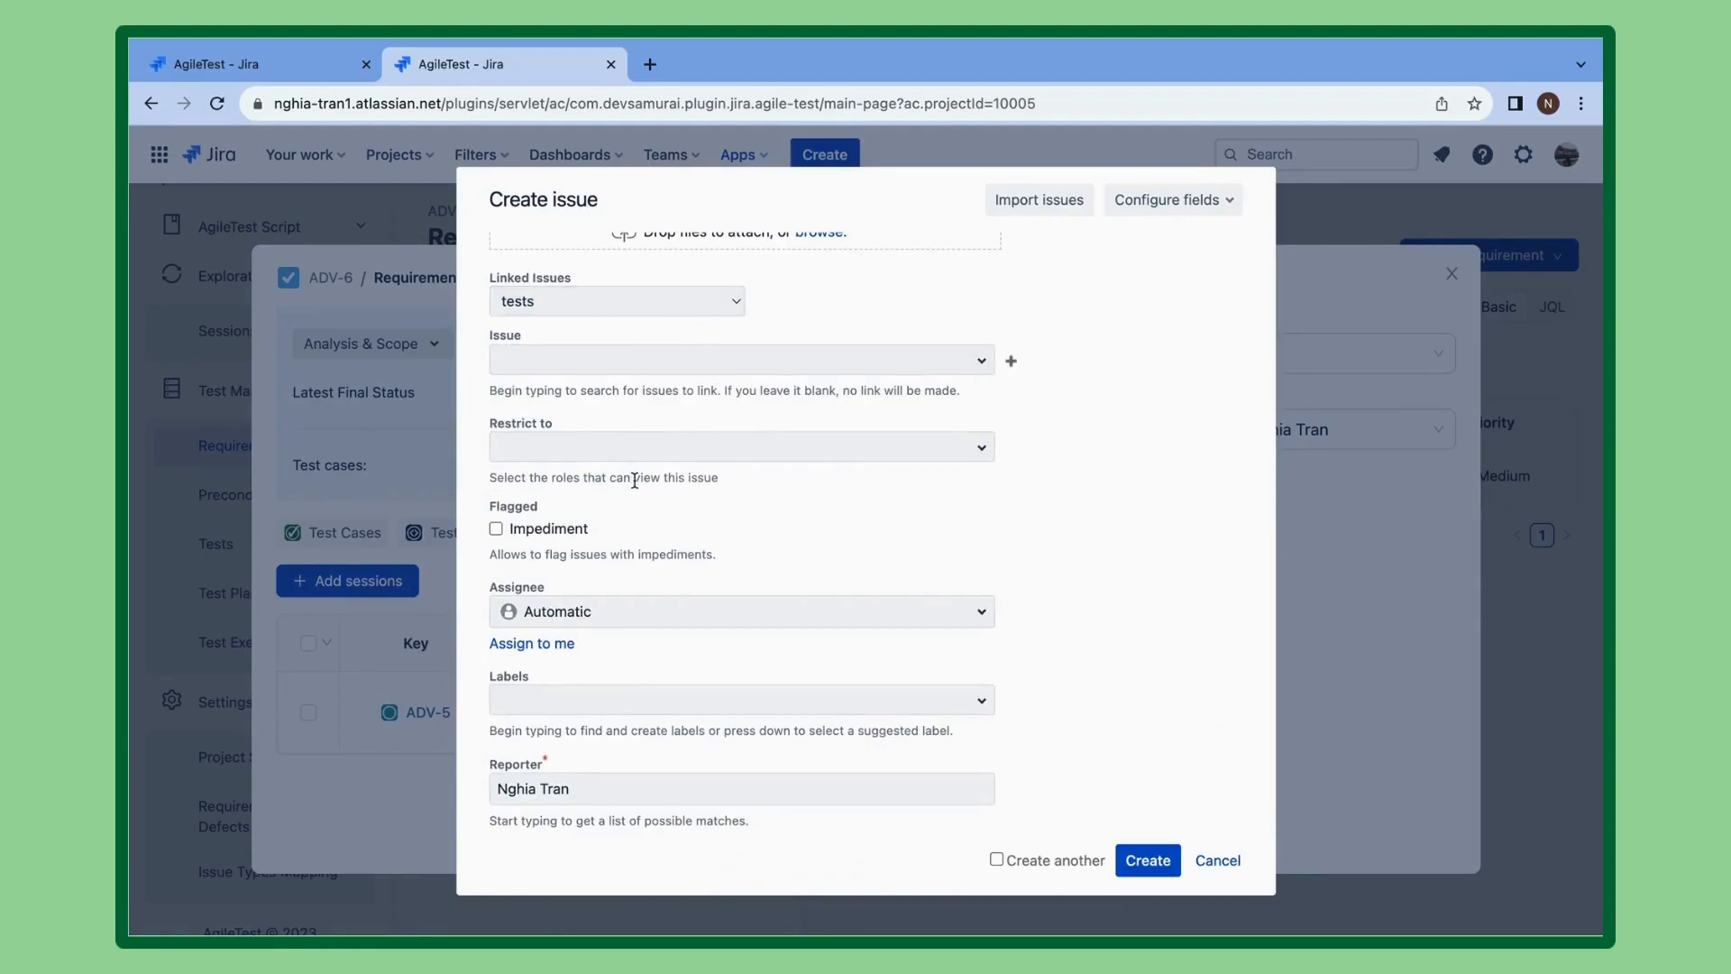
pyautogui.click(1138, 860)
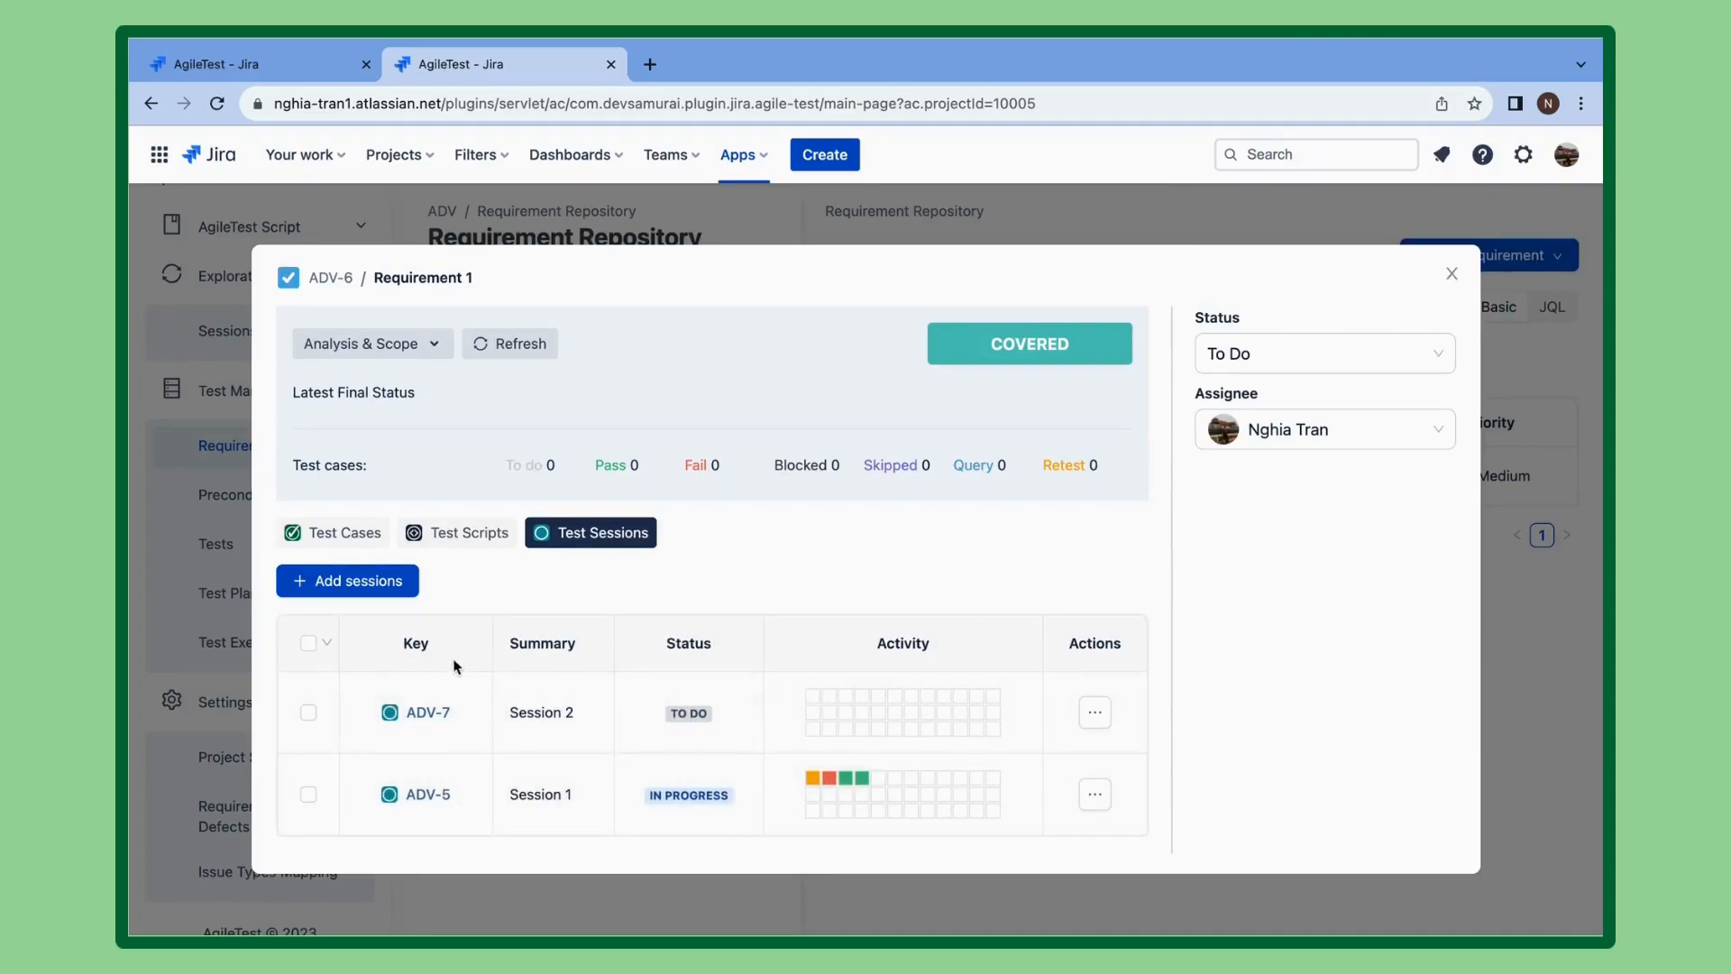
# Open Session 2 and add a session log entry "Test 1" with the status Pass.
pyautogui.click(428, 713)
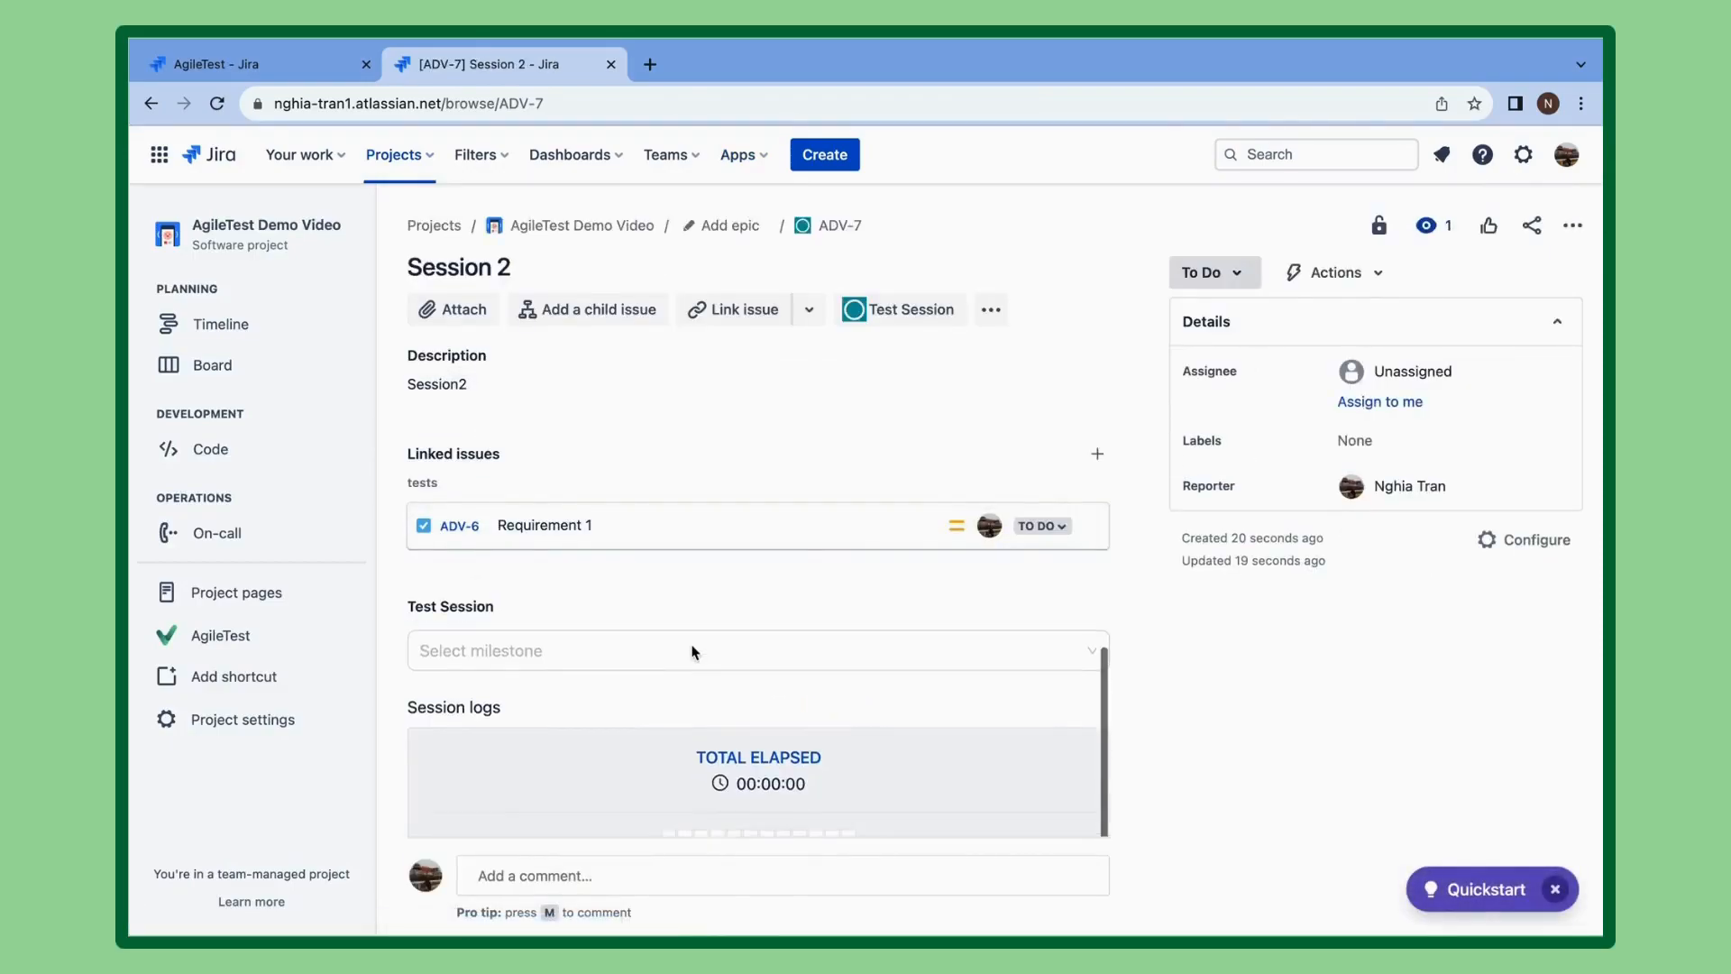
pyautogui.scroll(-3, 694, 651)
pyautogui.click(575, 738)
pyautogui.write('Test 1')
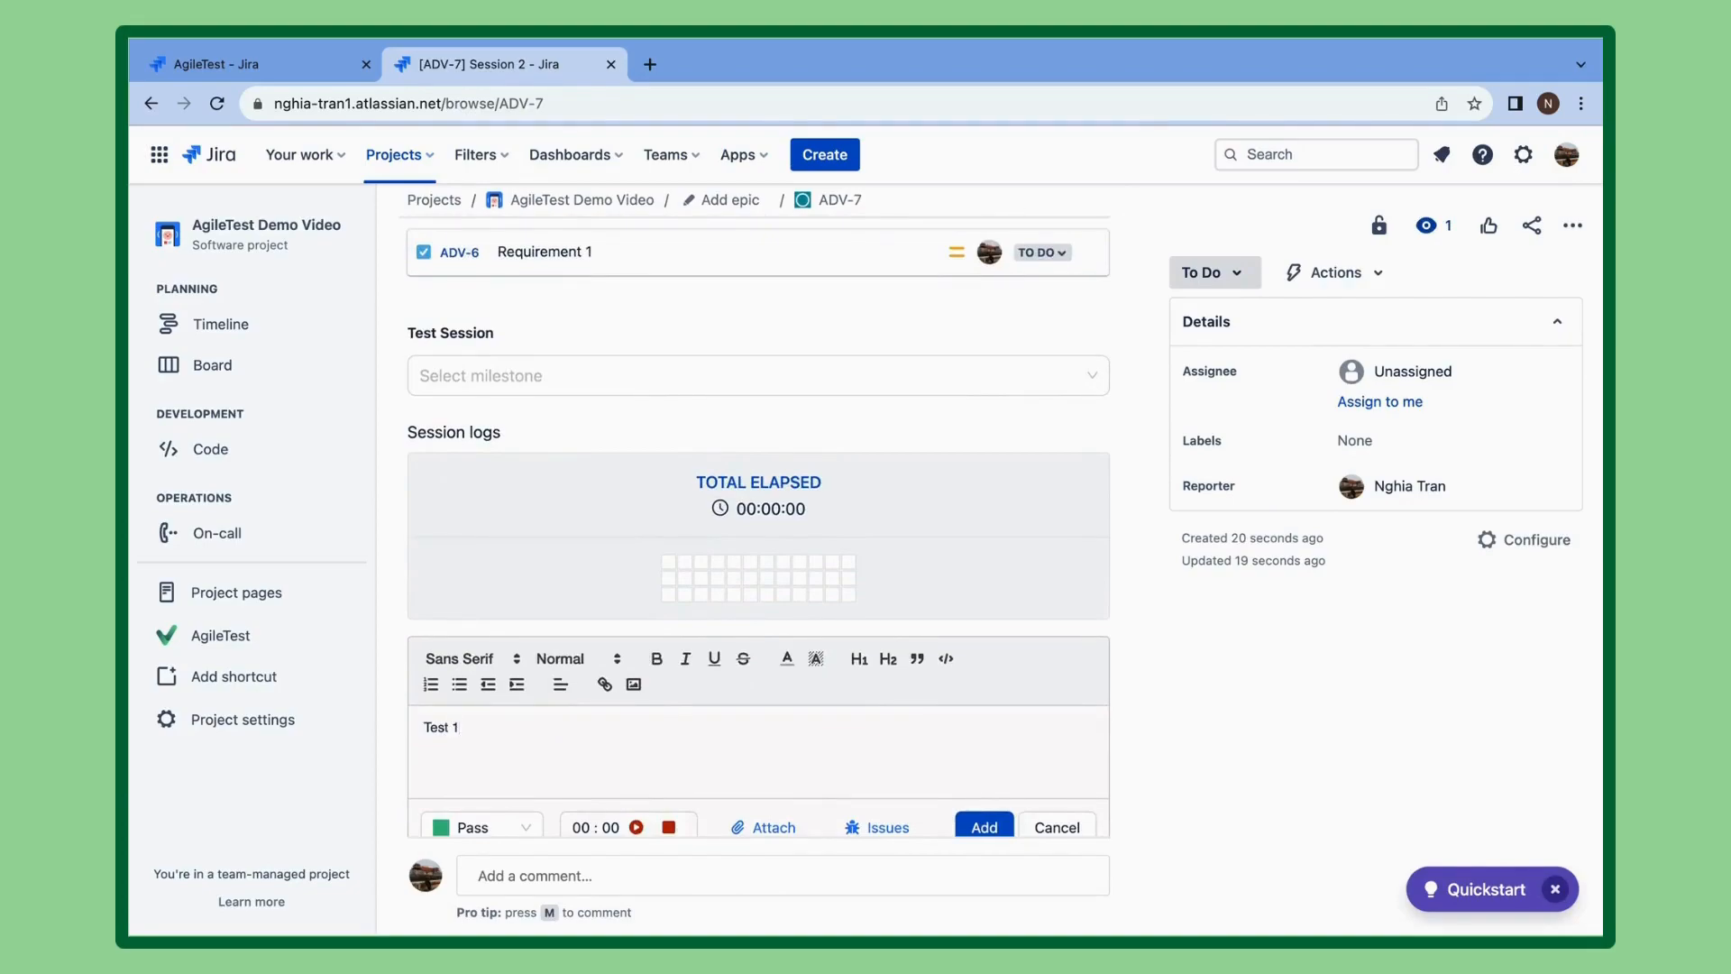
pyautogui.scroll(-2, 582, 762)
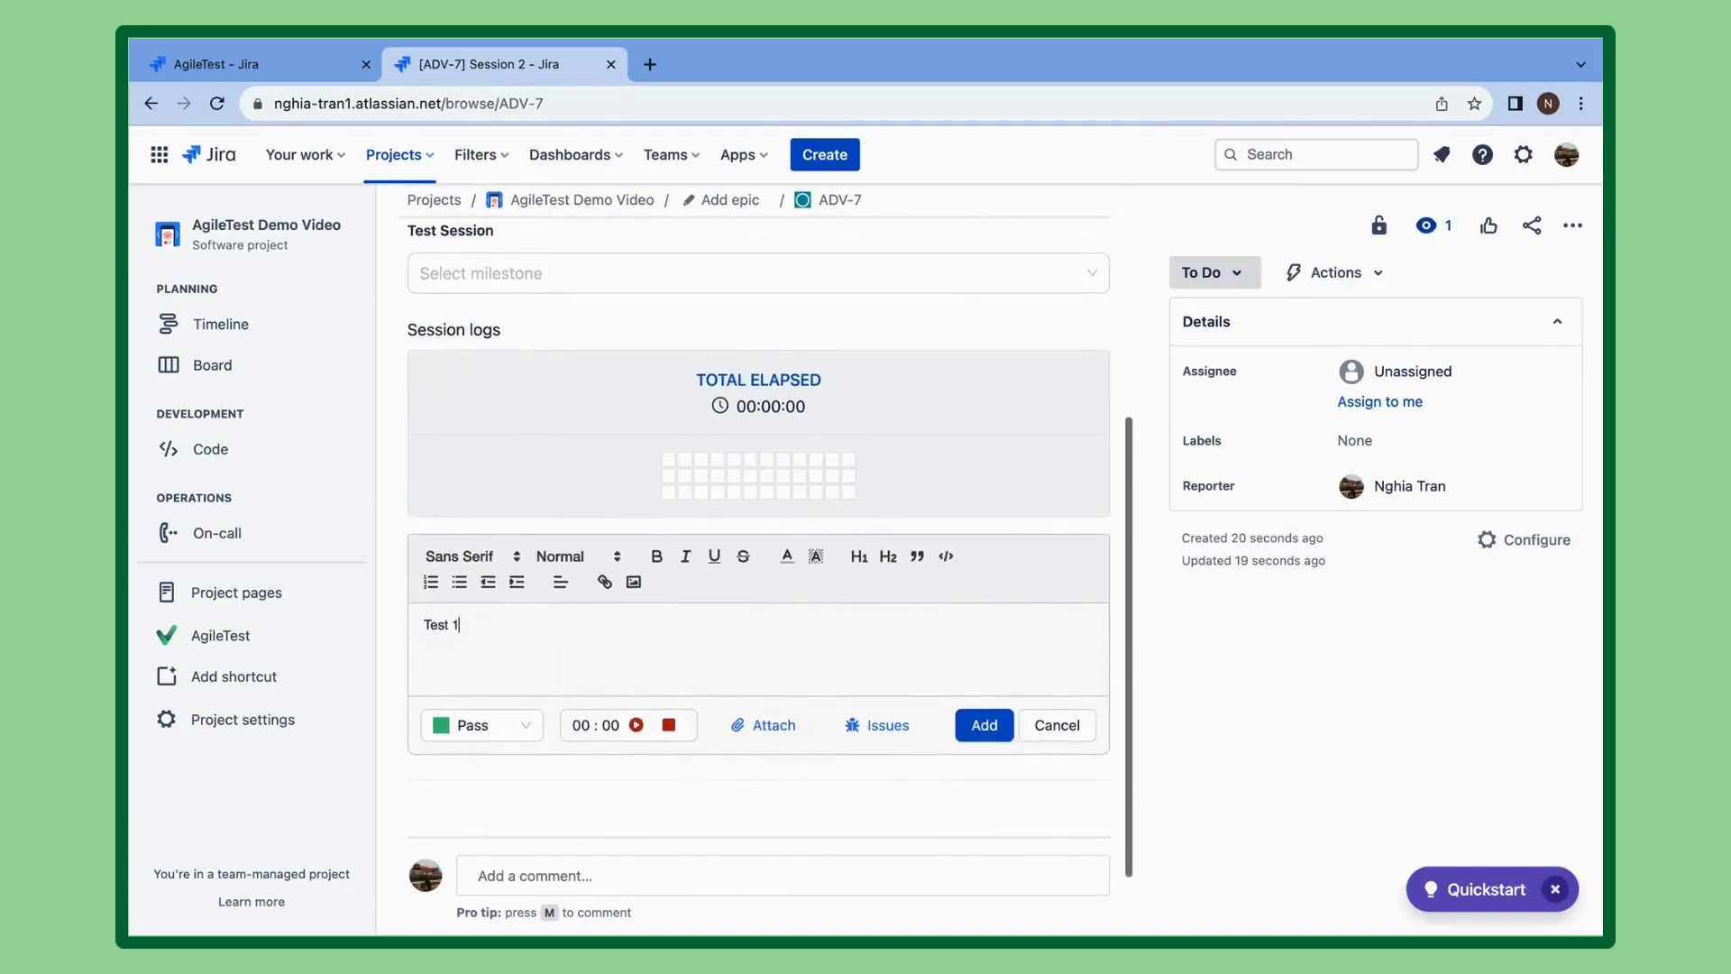
pyautogui.click(962, 735)
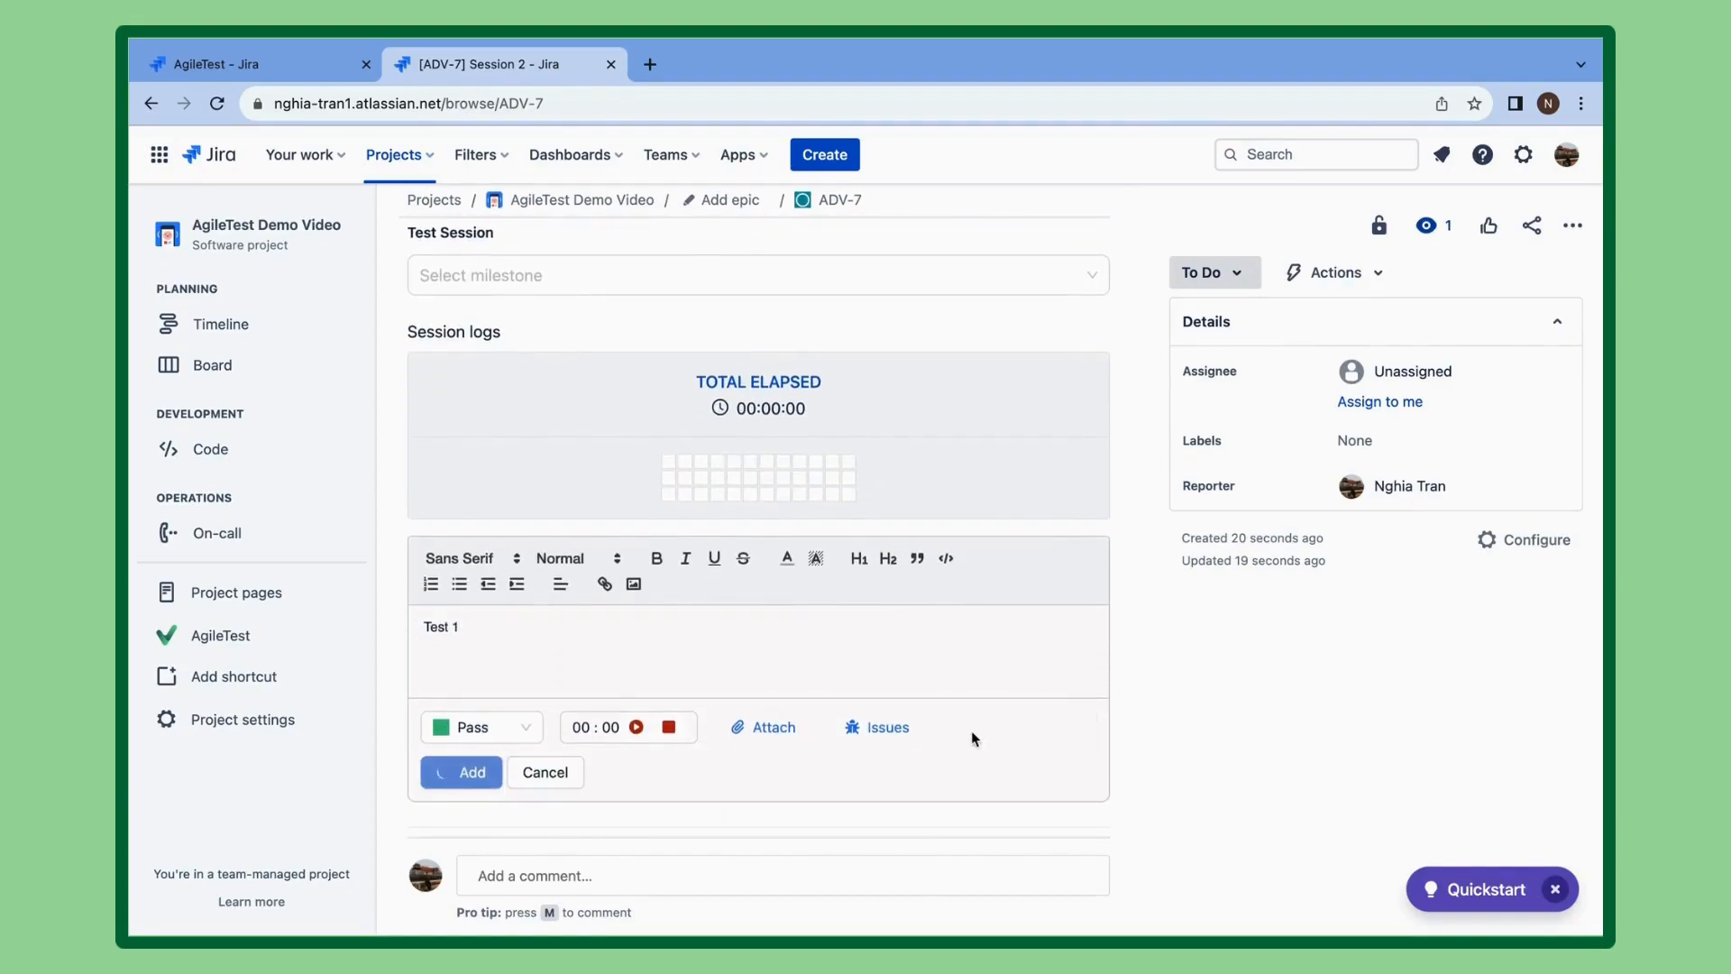
# Add a session log entry "Test 2" with the status Pass.
pyautogui.write('Test')
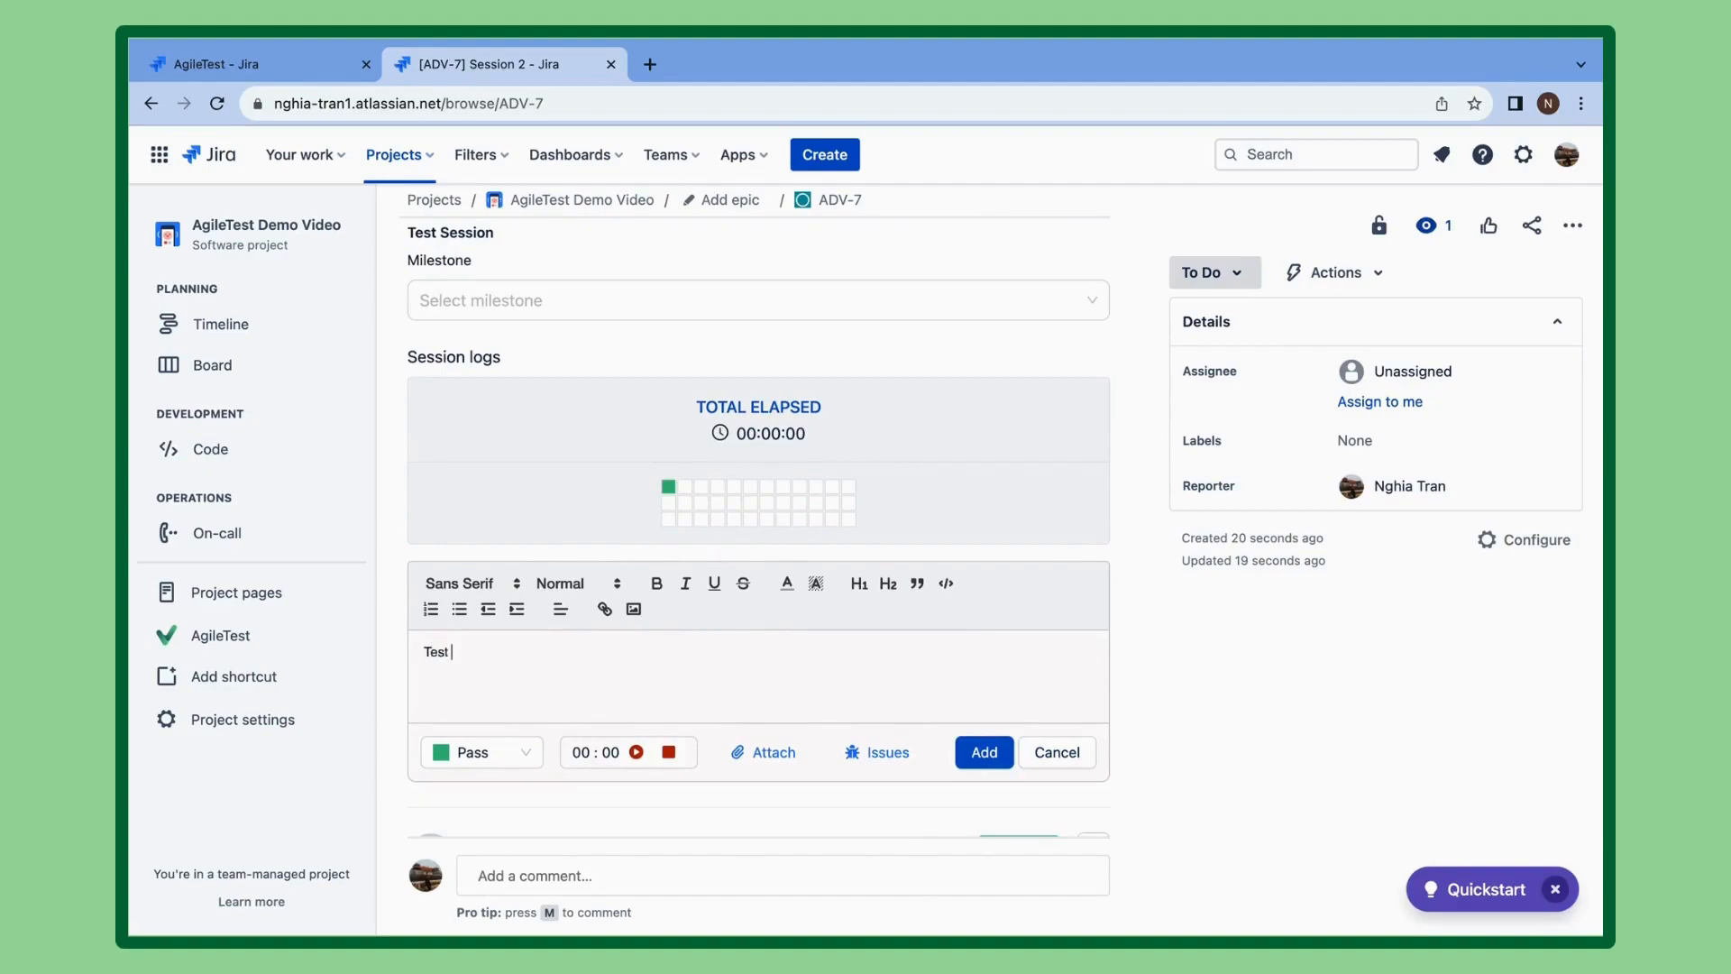
pyautogui.write(' 2')
pyautogui.click(992, 755)
# Add a session log entry "Test 3" with the status Retest.
pyautogui.click(505, 651)
pyautogui.write('Test')
pyautogui.click(492, 752)
pyautogui.scroll(-2, 505, 784)
pyautogui.click(502, 732)
pyautogui.click(985, 595)
# Add a session log entry "Test 4" with the status Fail and look over the logged entries.
pyautogui.click(546, 511)
pyautogui.write('Test')
pyautogui.click(504, 596)
pyautogui.click(473, 664)
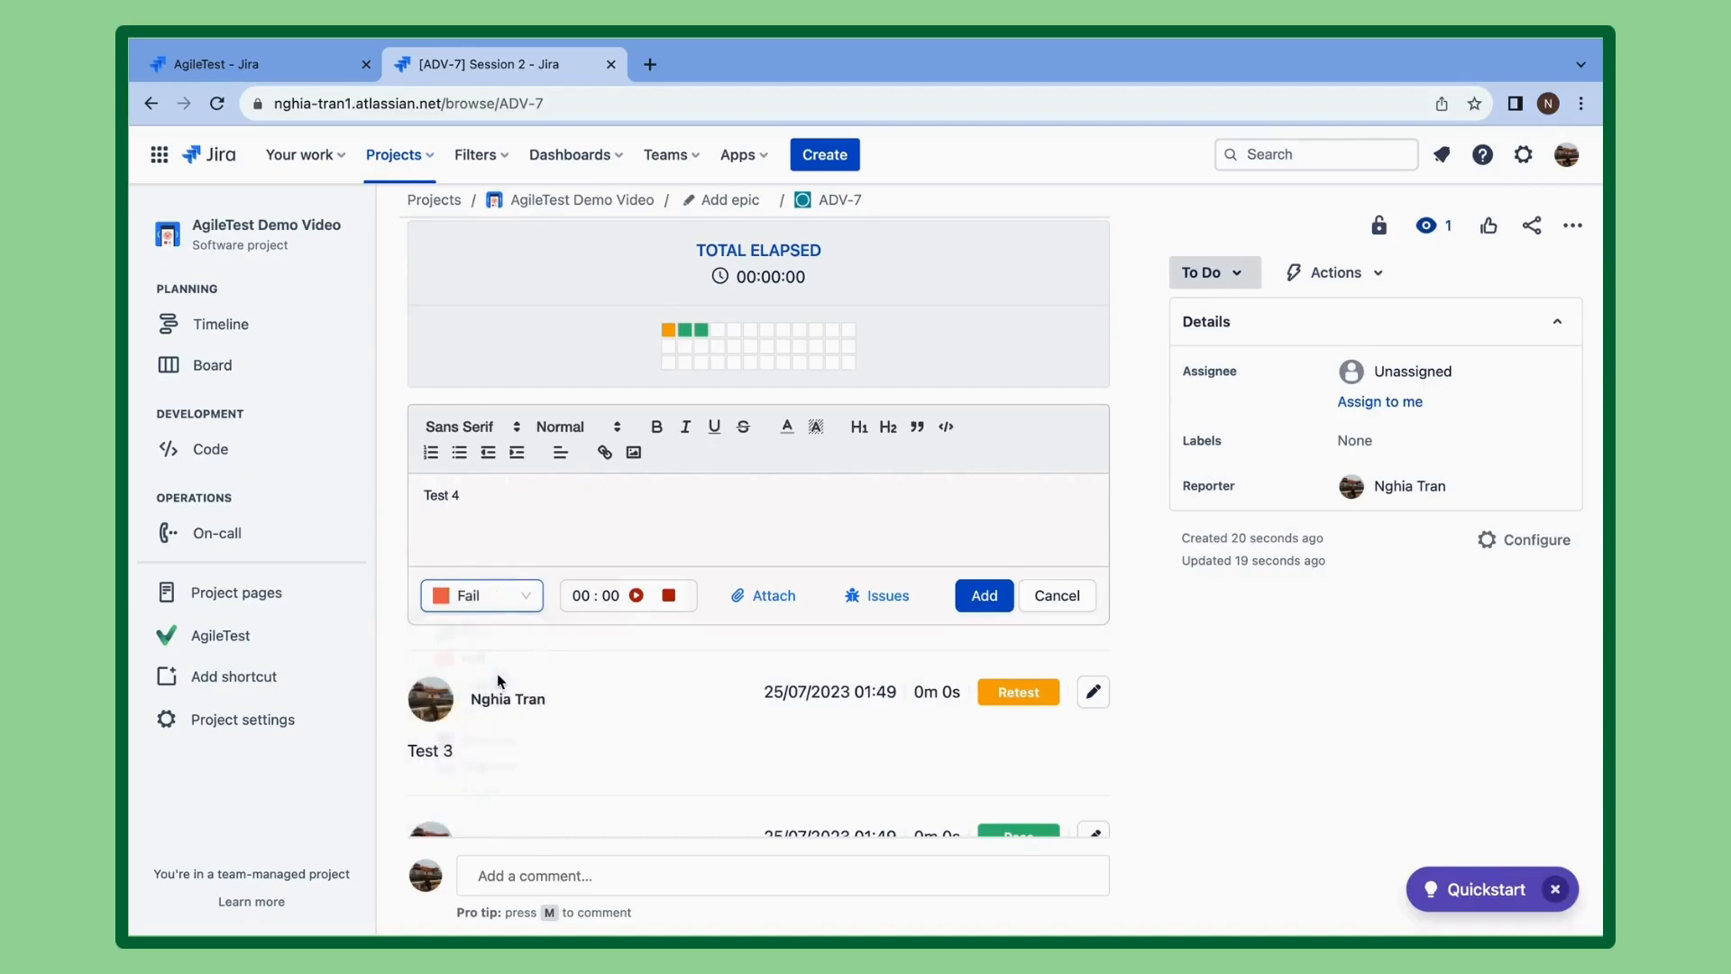
pyautogui.click(983, 596)
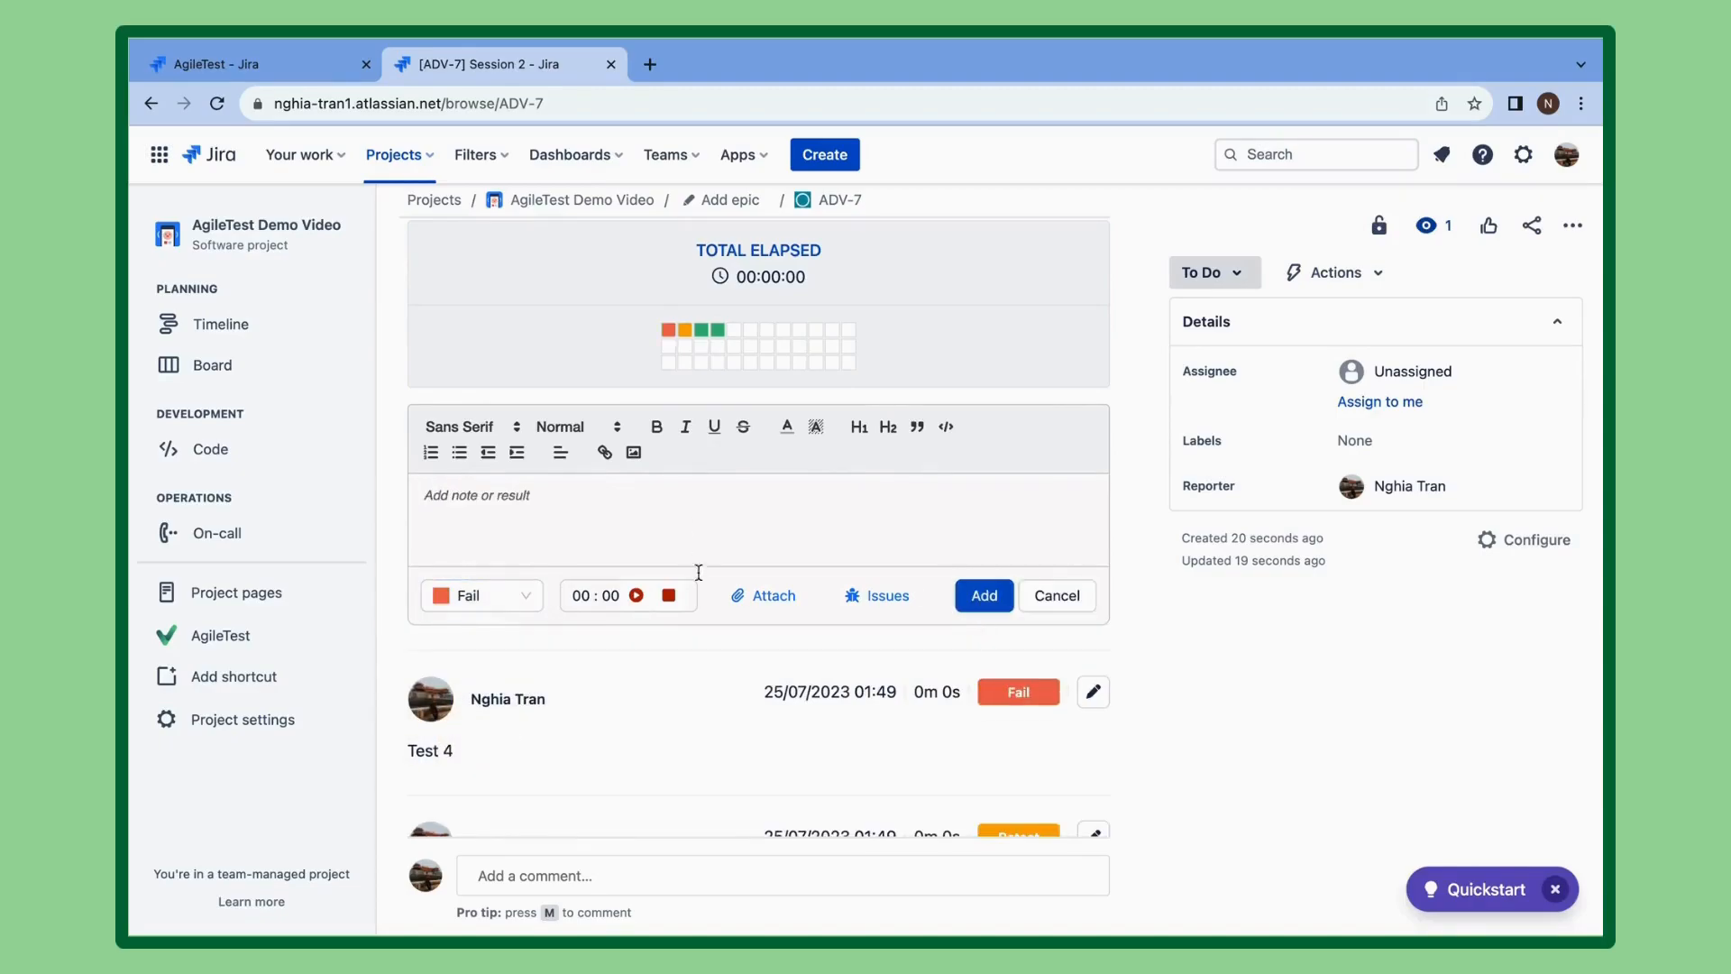
pyautogui.scroll(-5, 811, 774)
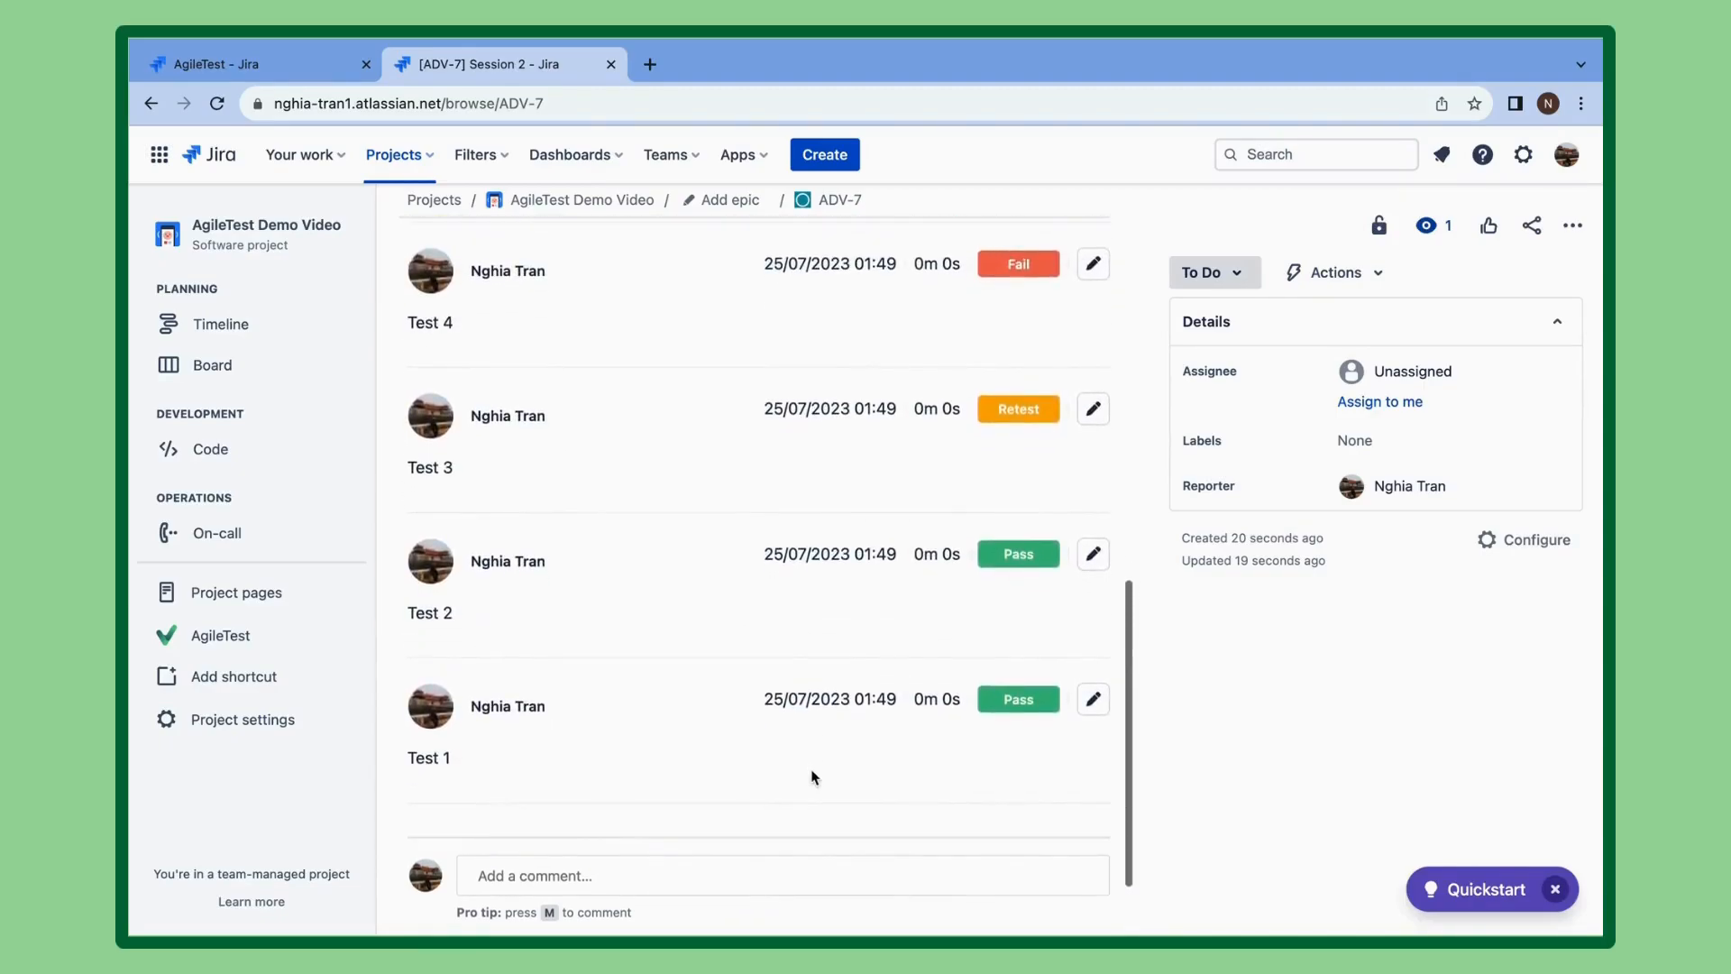
# Return to AgileTest's requirement repository, open ADV-6 and review the activity of its test sessions.
pyautogui.click(241, 646)
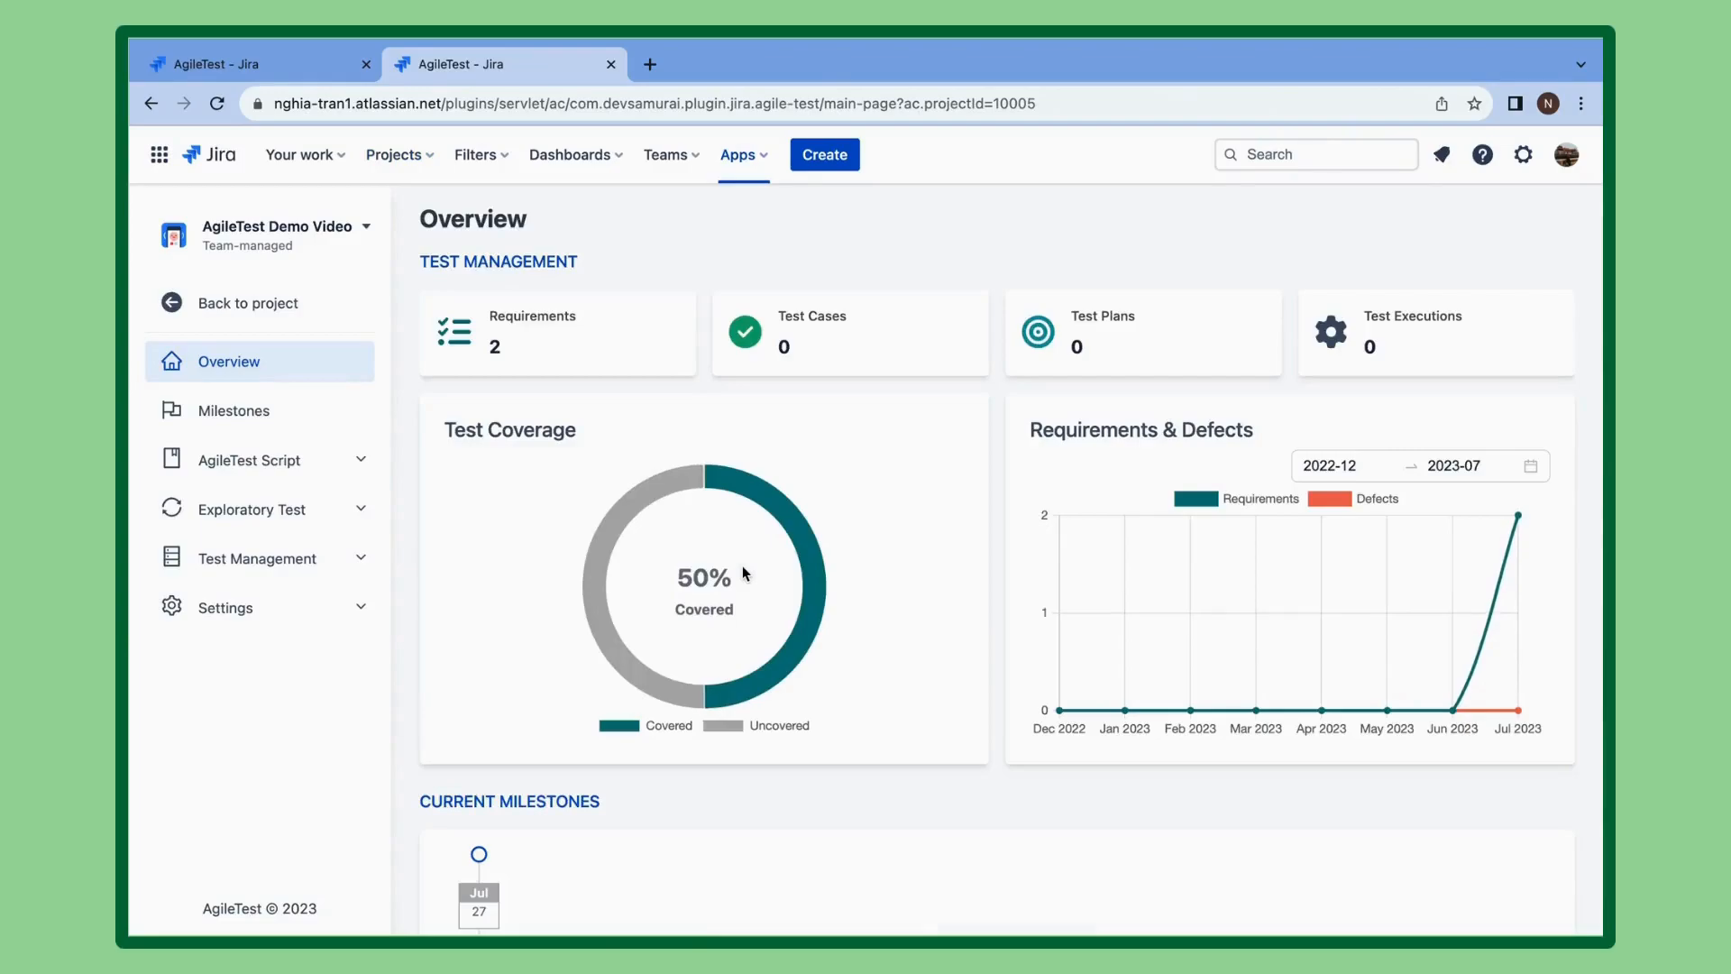
pyautogui.click(280, 561)
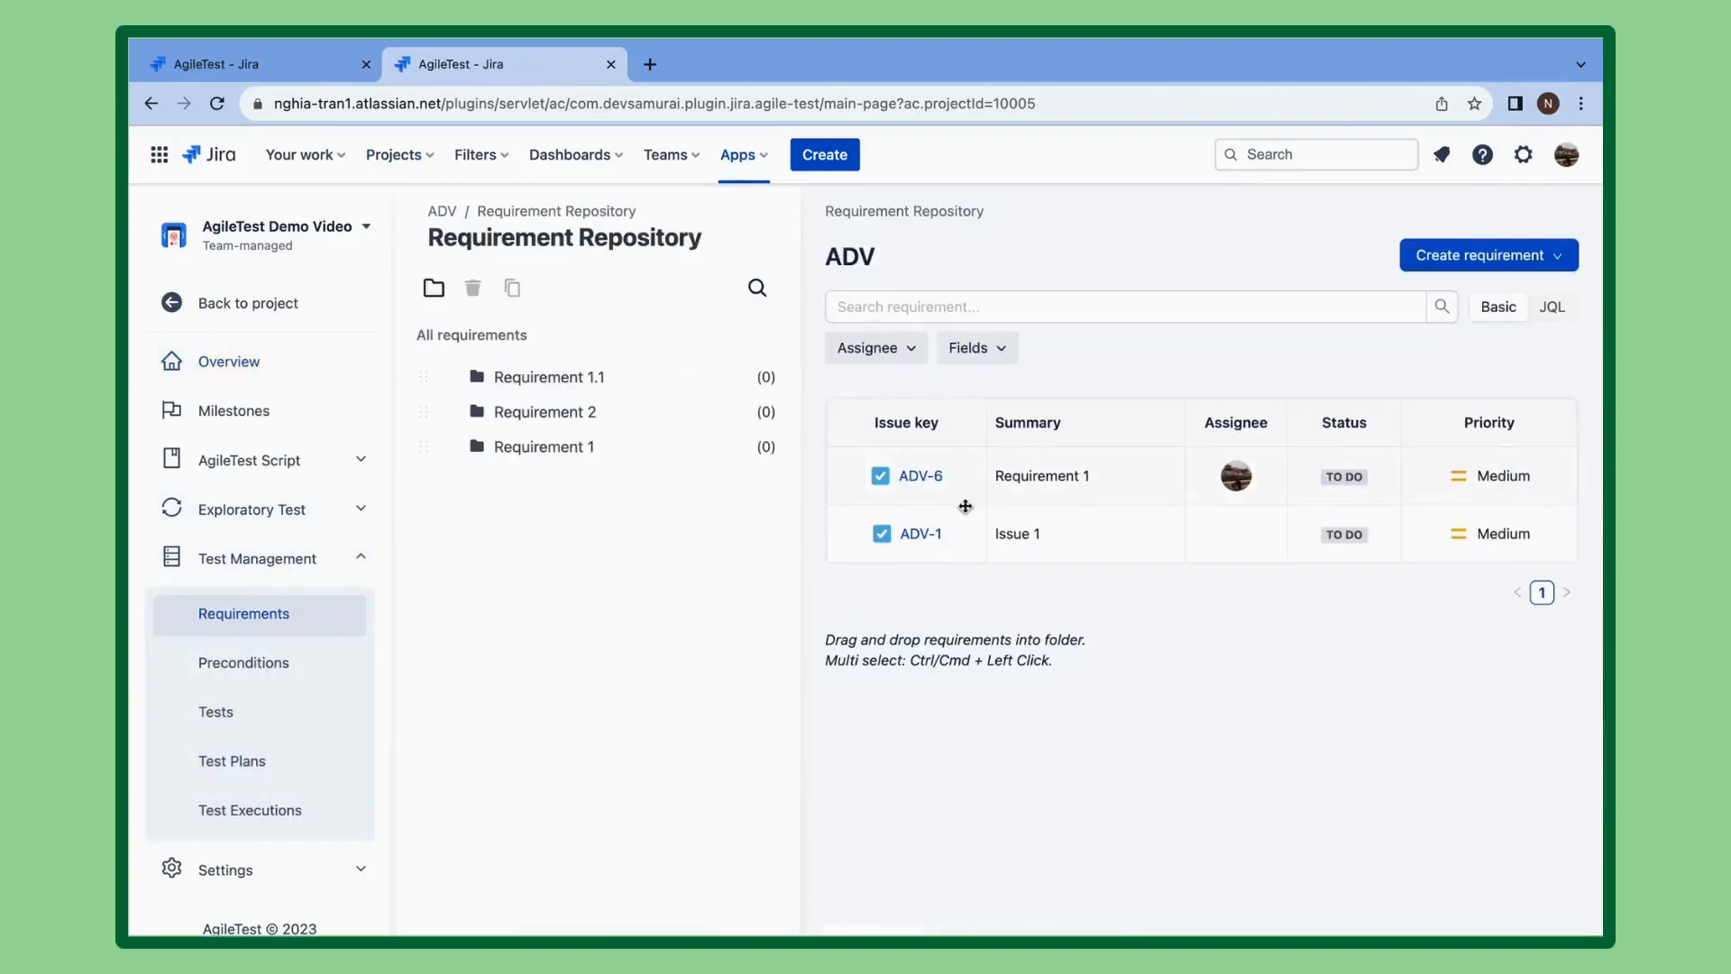
pyautogui.click(921, 478)
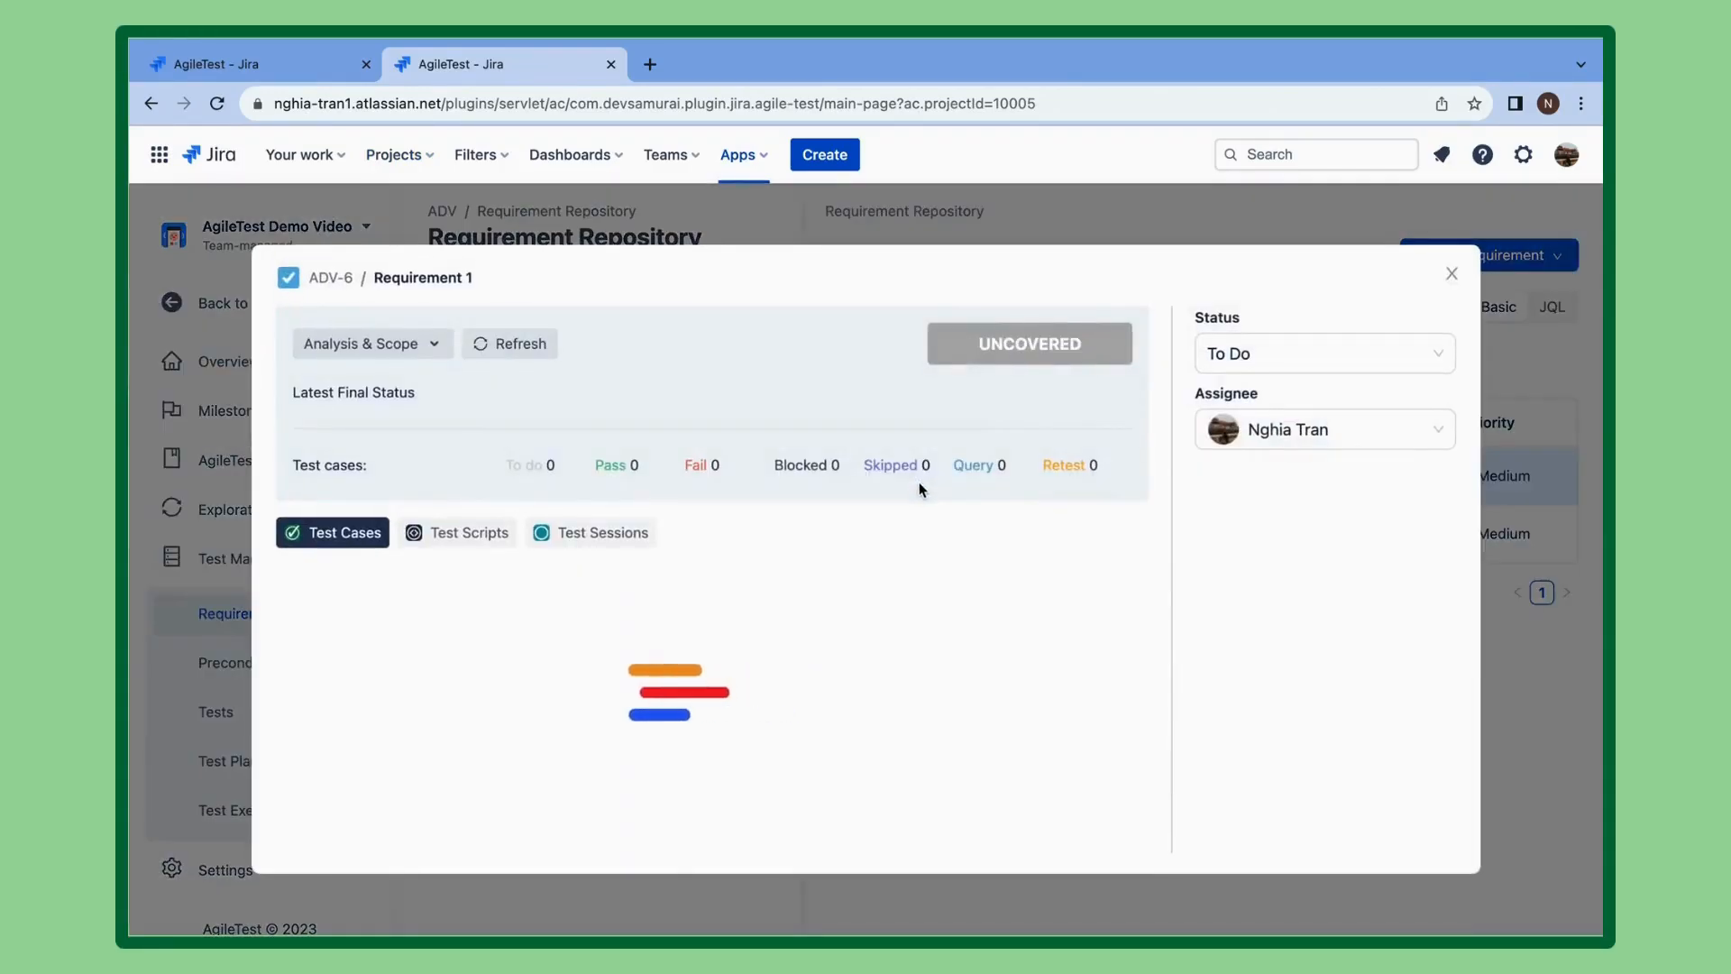
pyautogui.click(613, 533)
pyautogui.scroll(-2, 937, 624)
pyautogui.scroll(2, 938, 624)
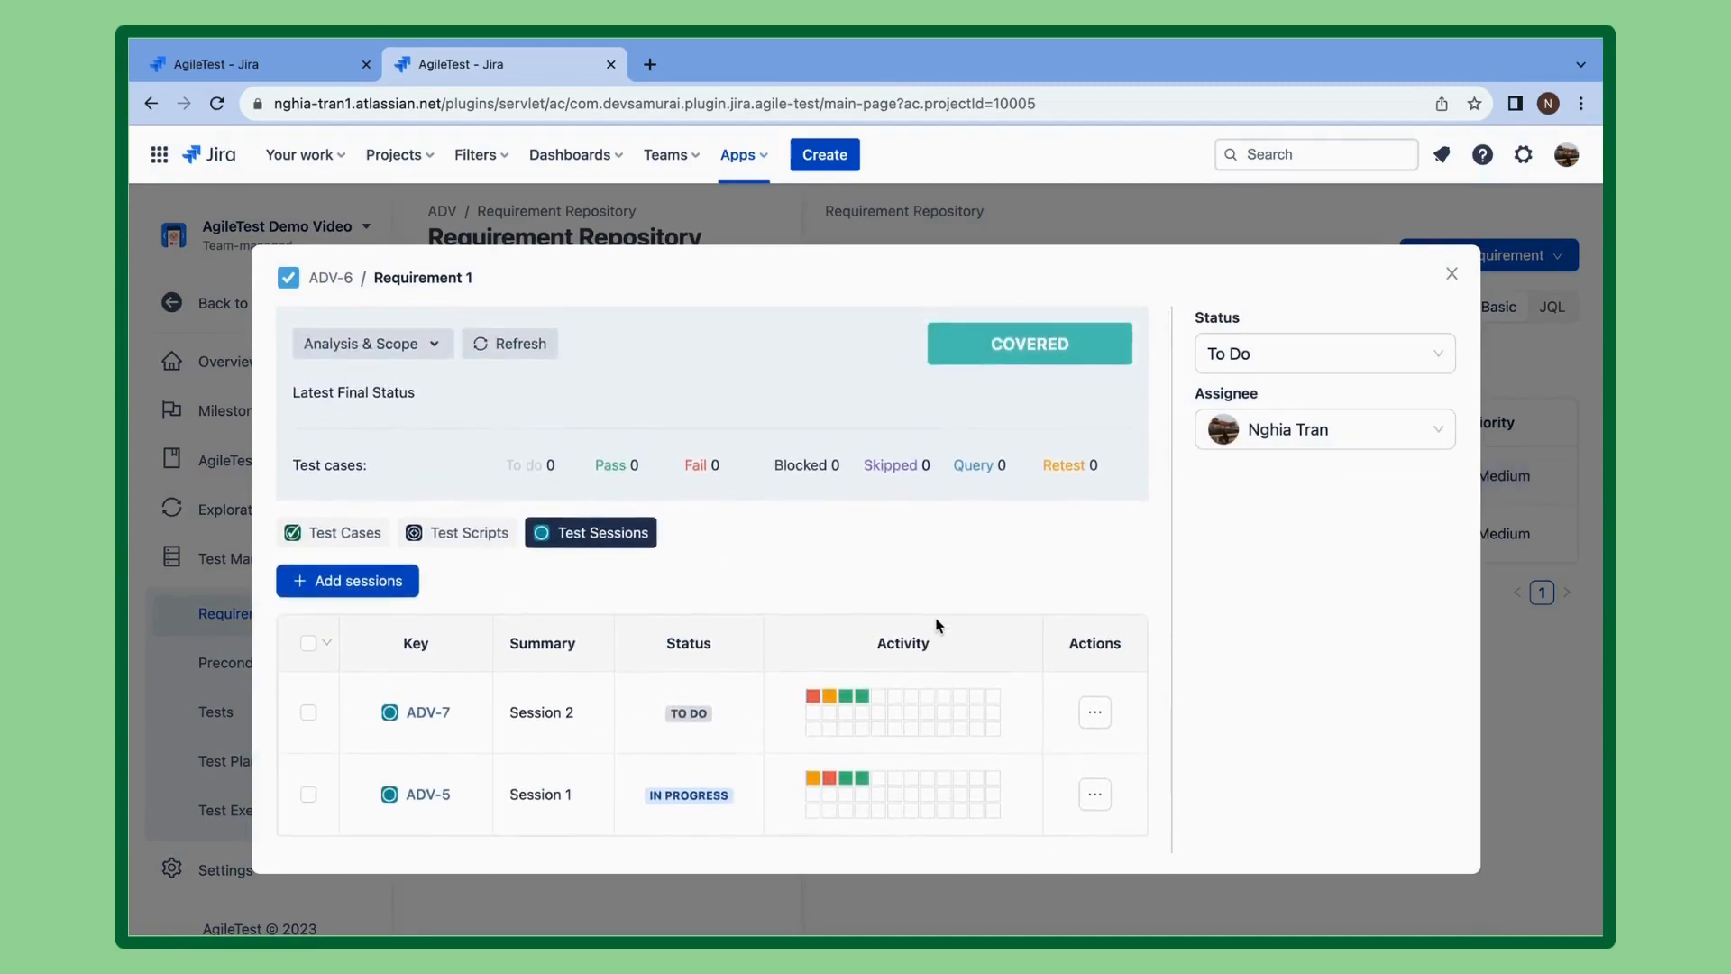
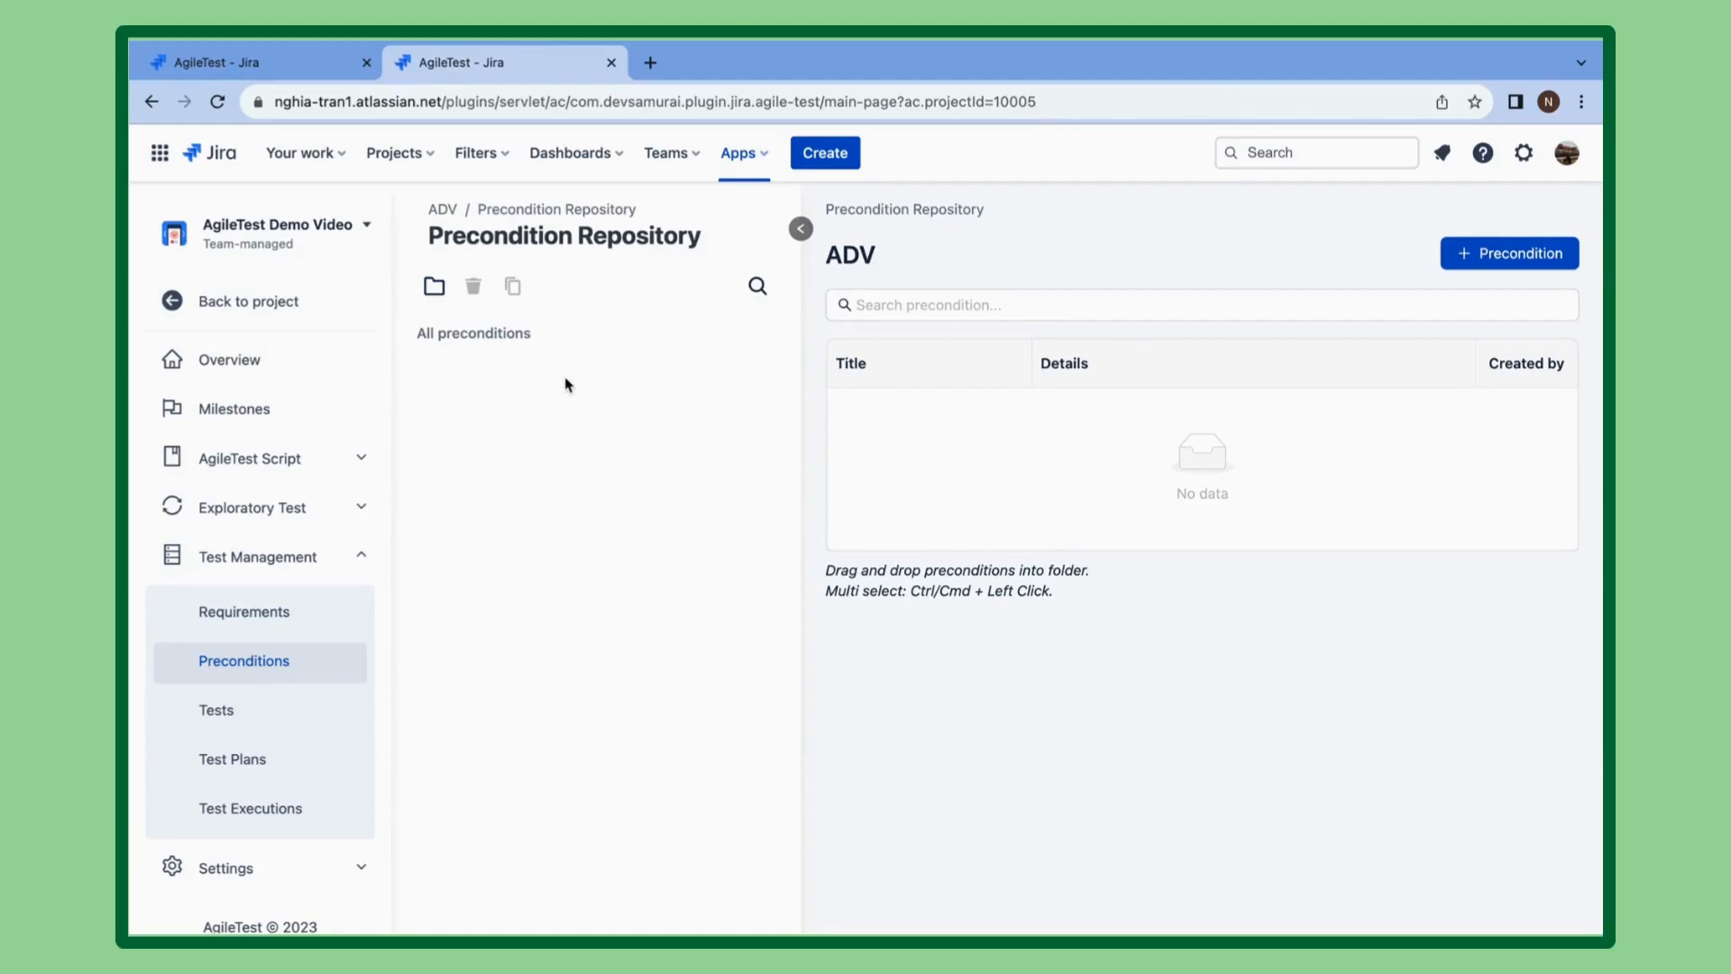
# Create a folder in the precondition repository and name it "Precondition 1".
pyautogui.click(436, 288)
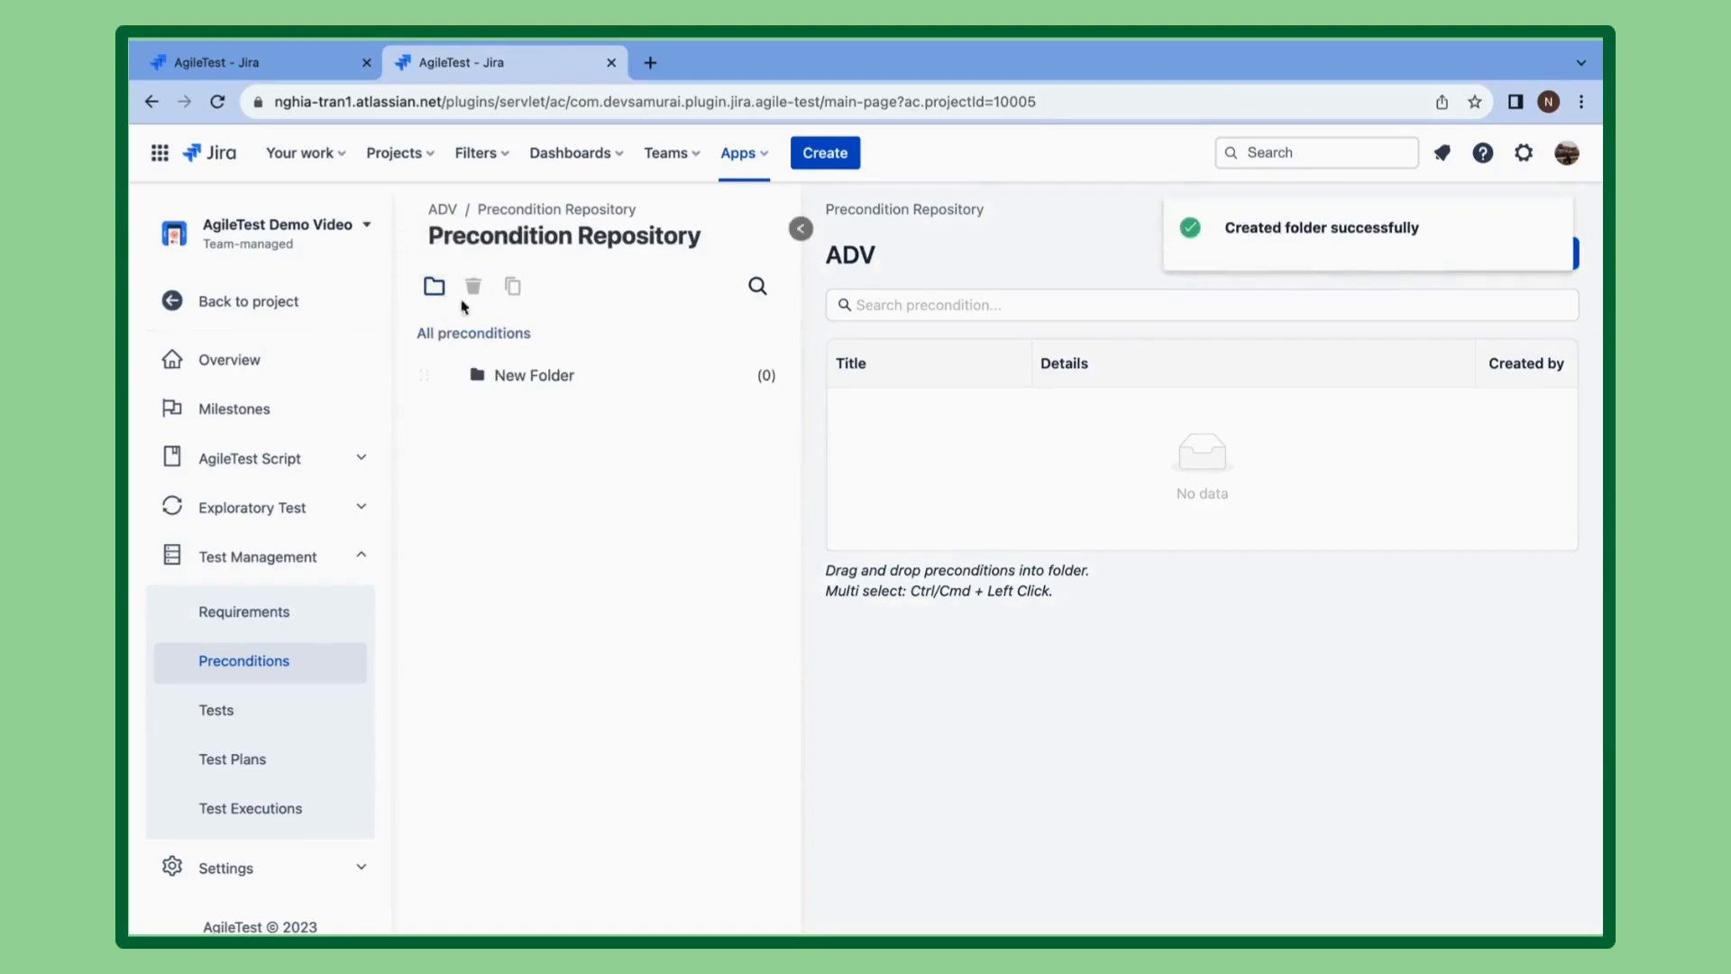
pyautogui.click(485, 381)
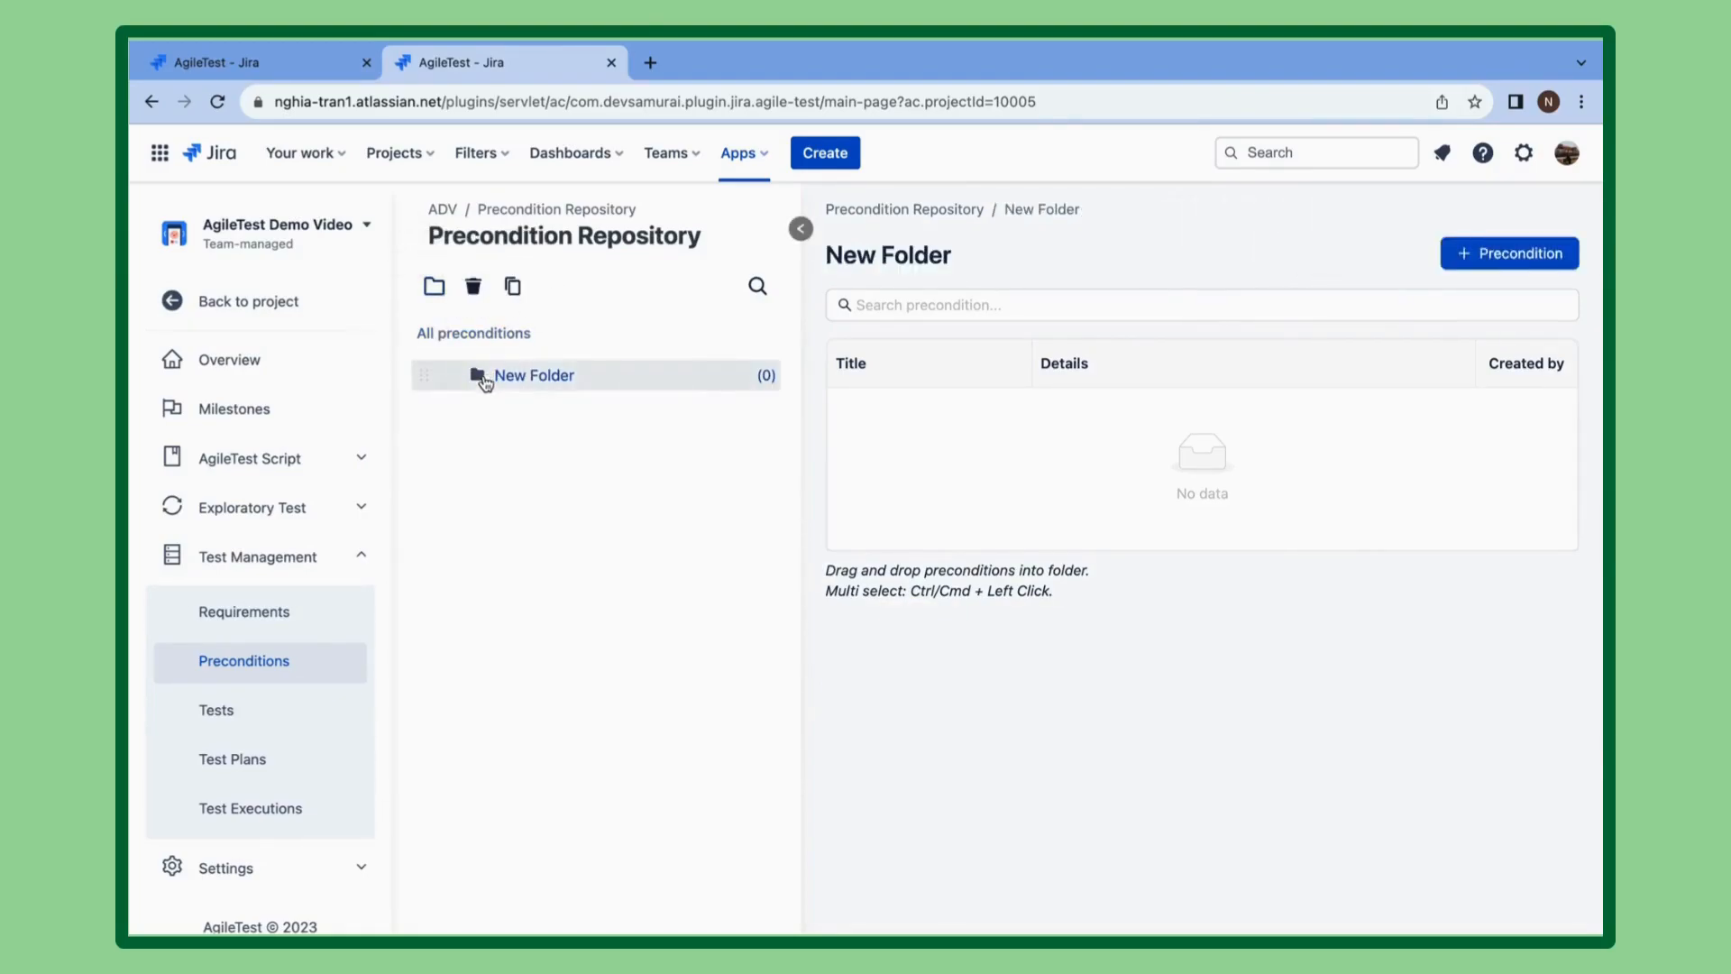
pyautogui.doubleClick(521, 379)
pyautogui.click(480, 378)
pyautogui.click(482, 378)
pyautogui.doubleClick(484, 382)
pyautogui.write('Precondition 1')
pyautogui.press('Return')
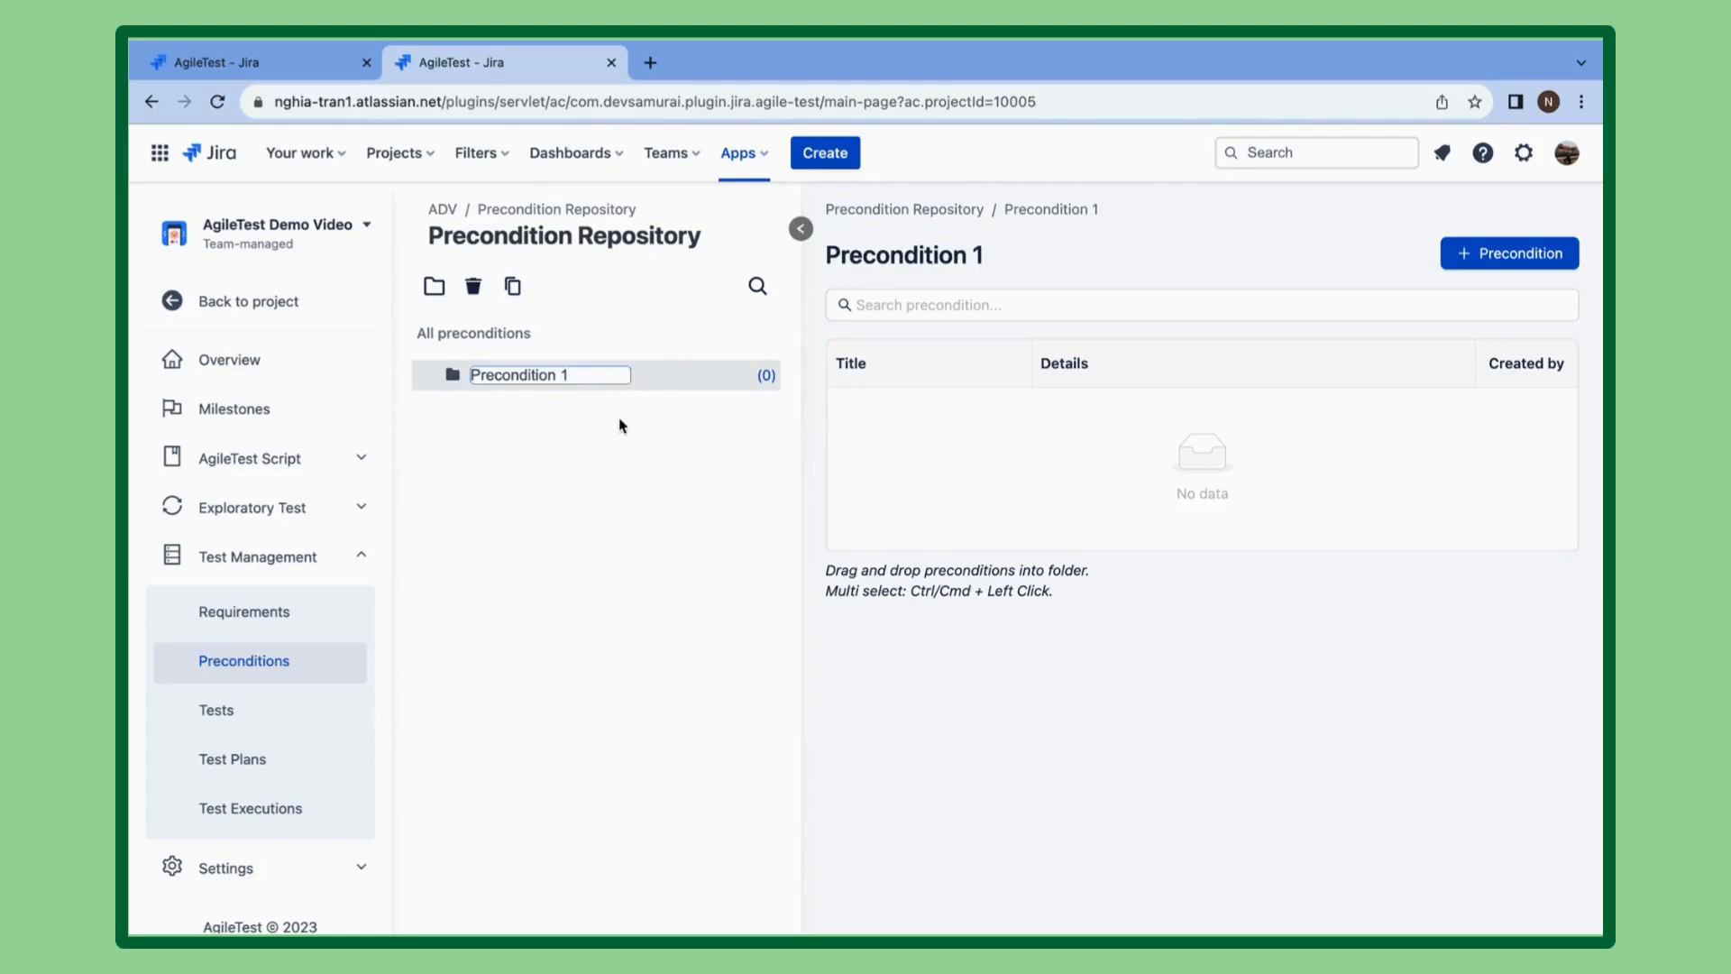
# Create a subfolder inside the Precondition 1 folder and name it "Precondition 1.1".
pyautogui.click(436, 288)
pyautogui.click(450, 378)
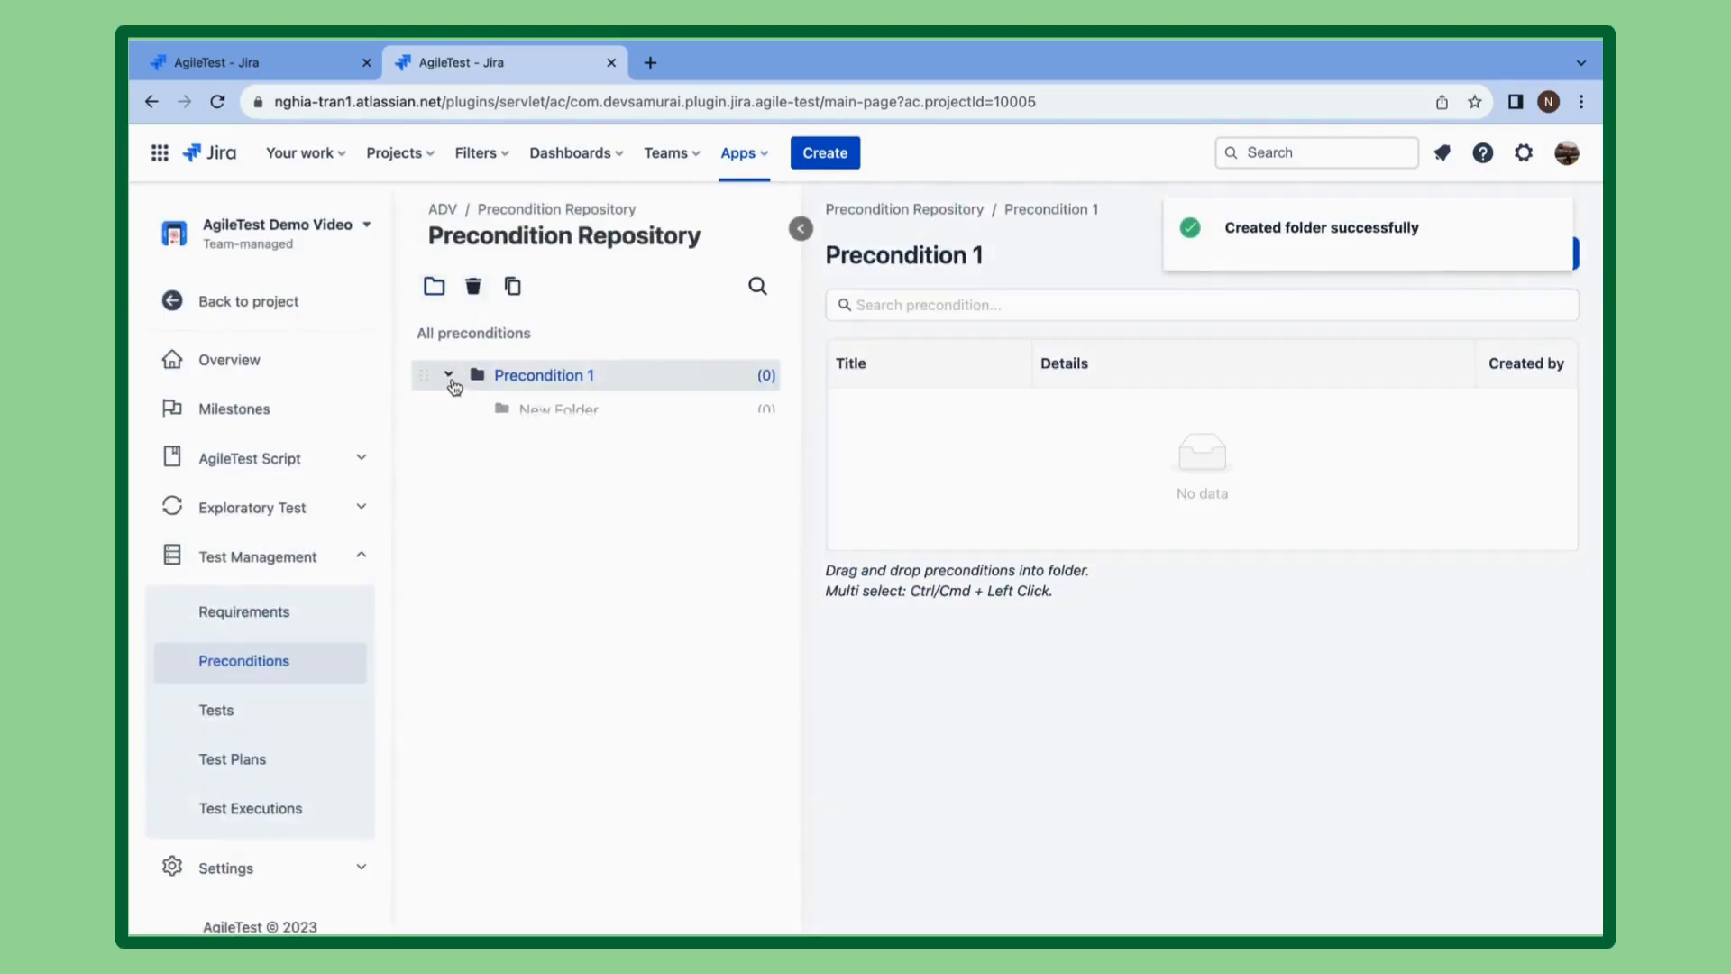
pyautogui.doubleClick(541, 407)
pyautogui.hotkey('ctrl', 'a')
pyautogui.write('Pr')
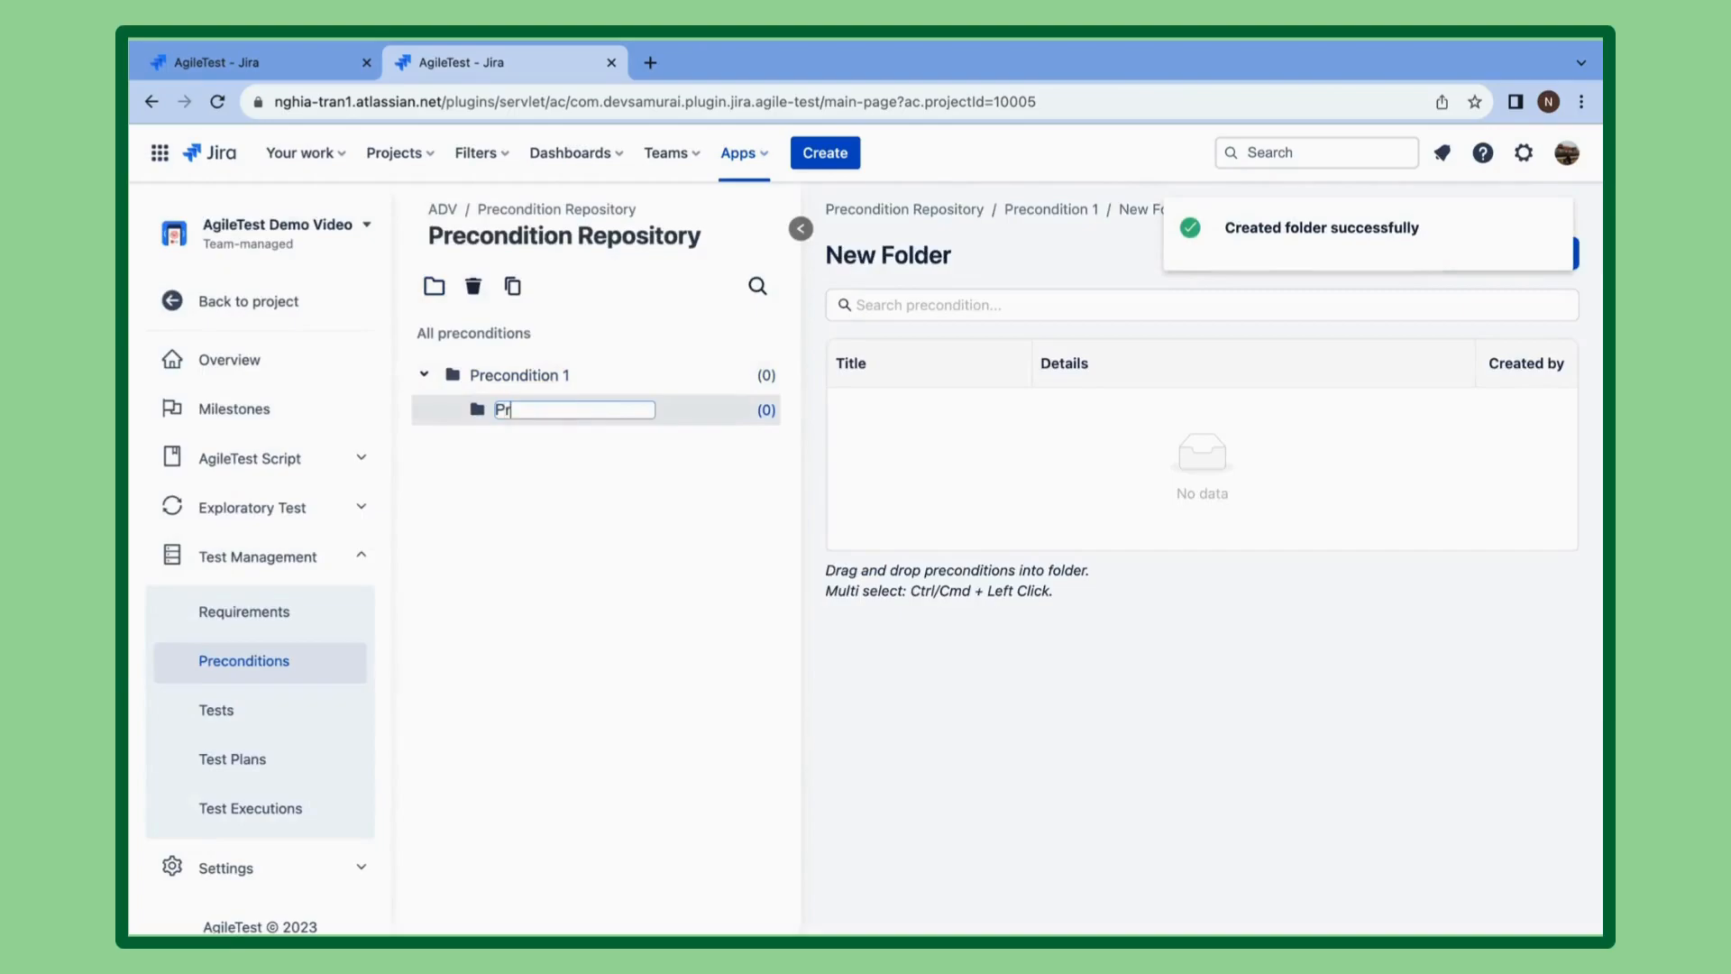
pyautogui.write('econdition 1.1')
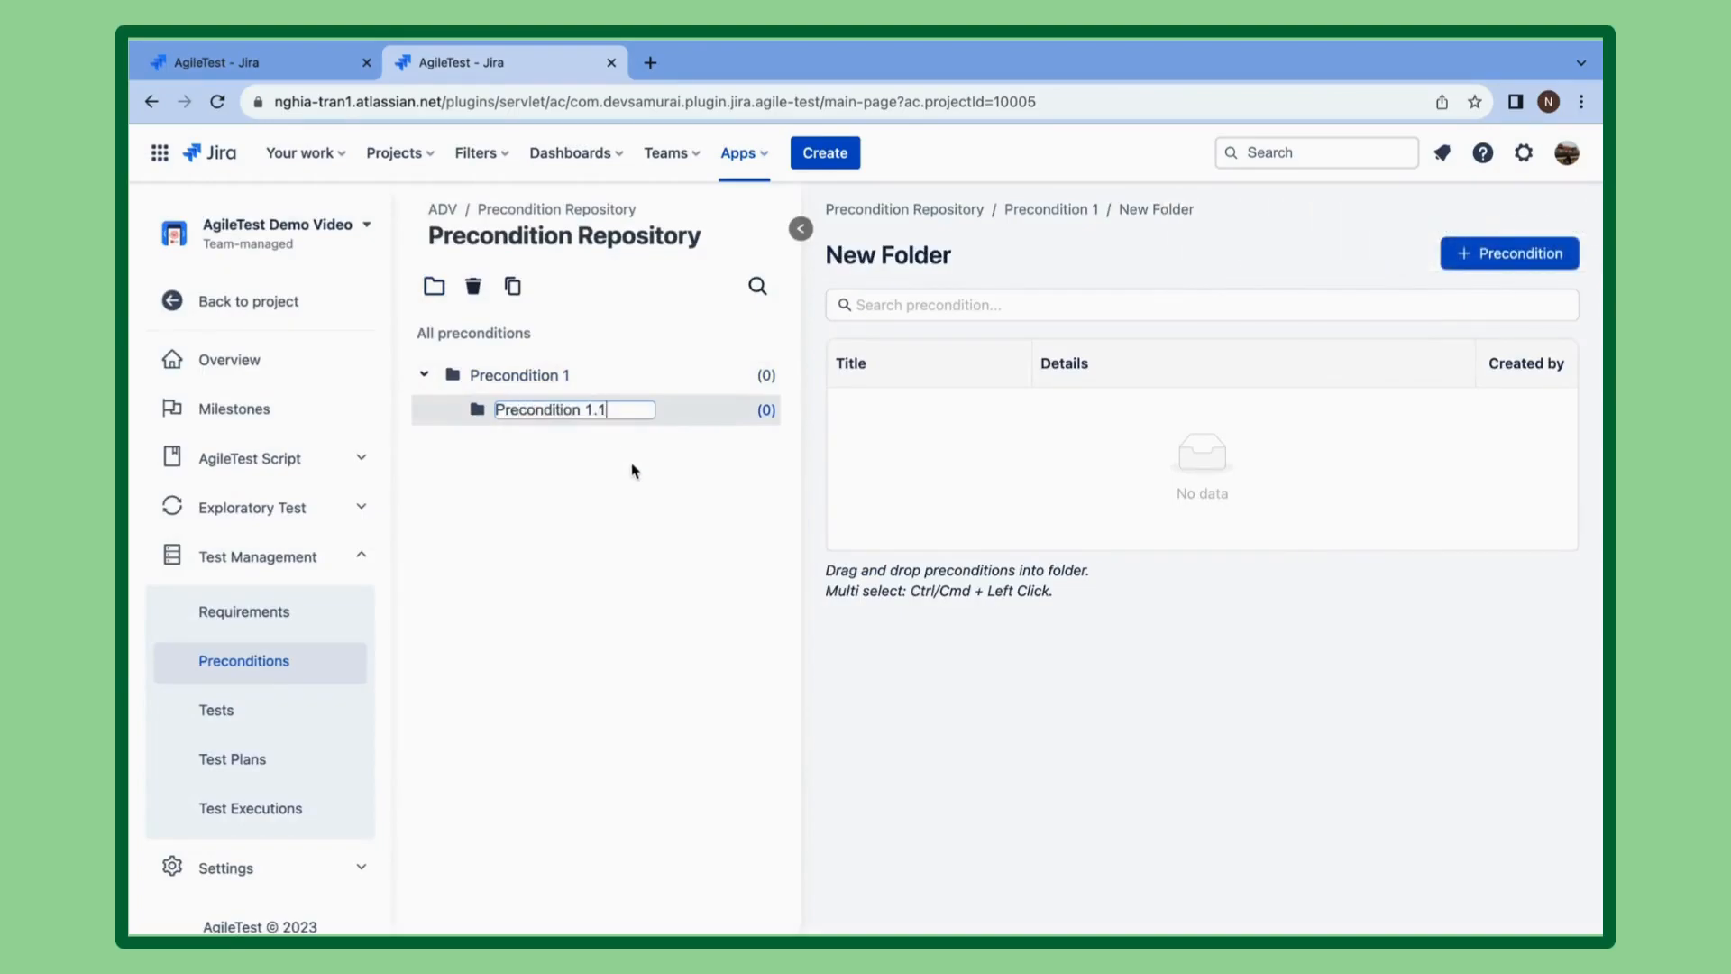
pyautogui.press('Return')
# Create another top-level folder in the precondition repository and rename it "Pre".
pyautogui.click(439, 296)
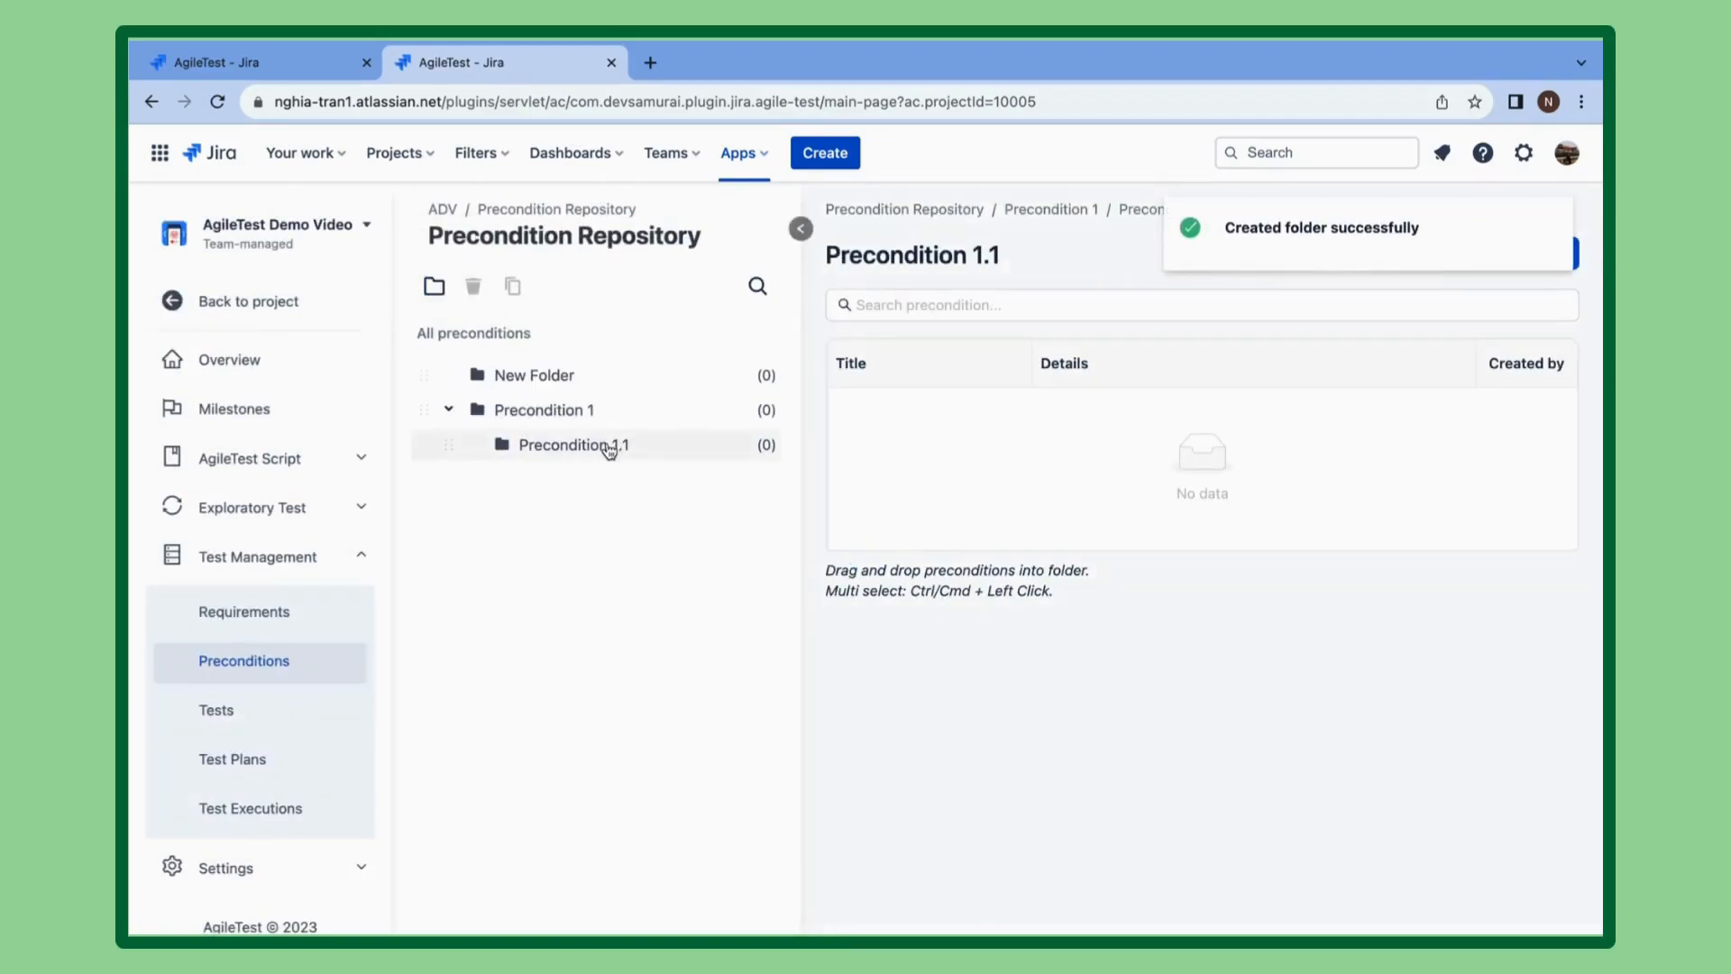
pyautogui.rightClick(567, 375)
pyautogui.click(641, 430)
pyautogui.hotkey('ctrl', 'a')
pyautogui.write('Pre')
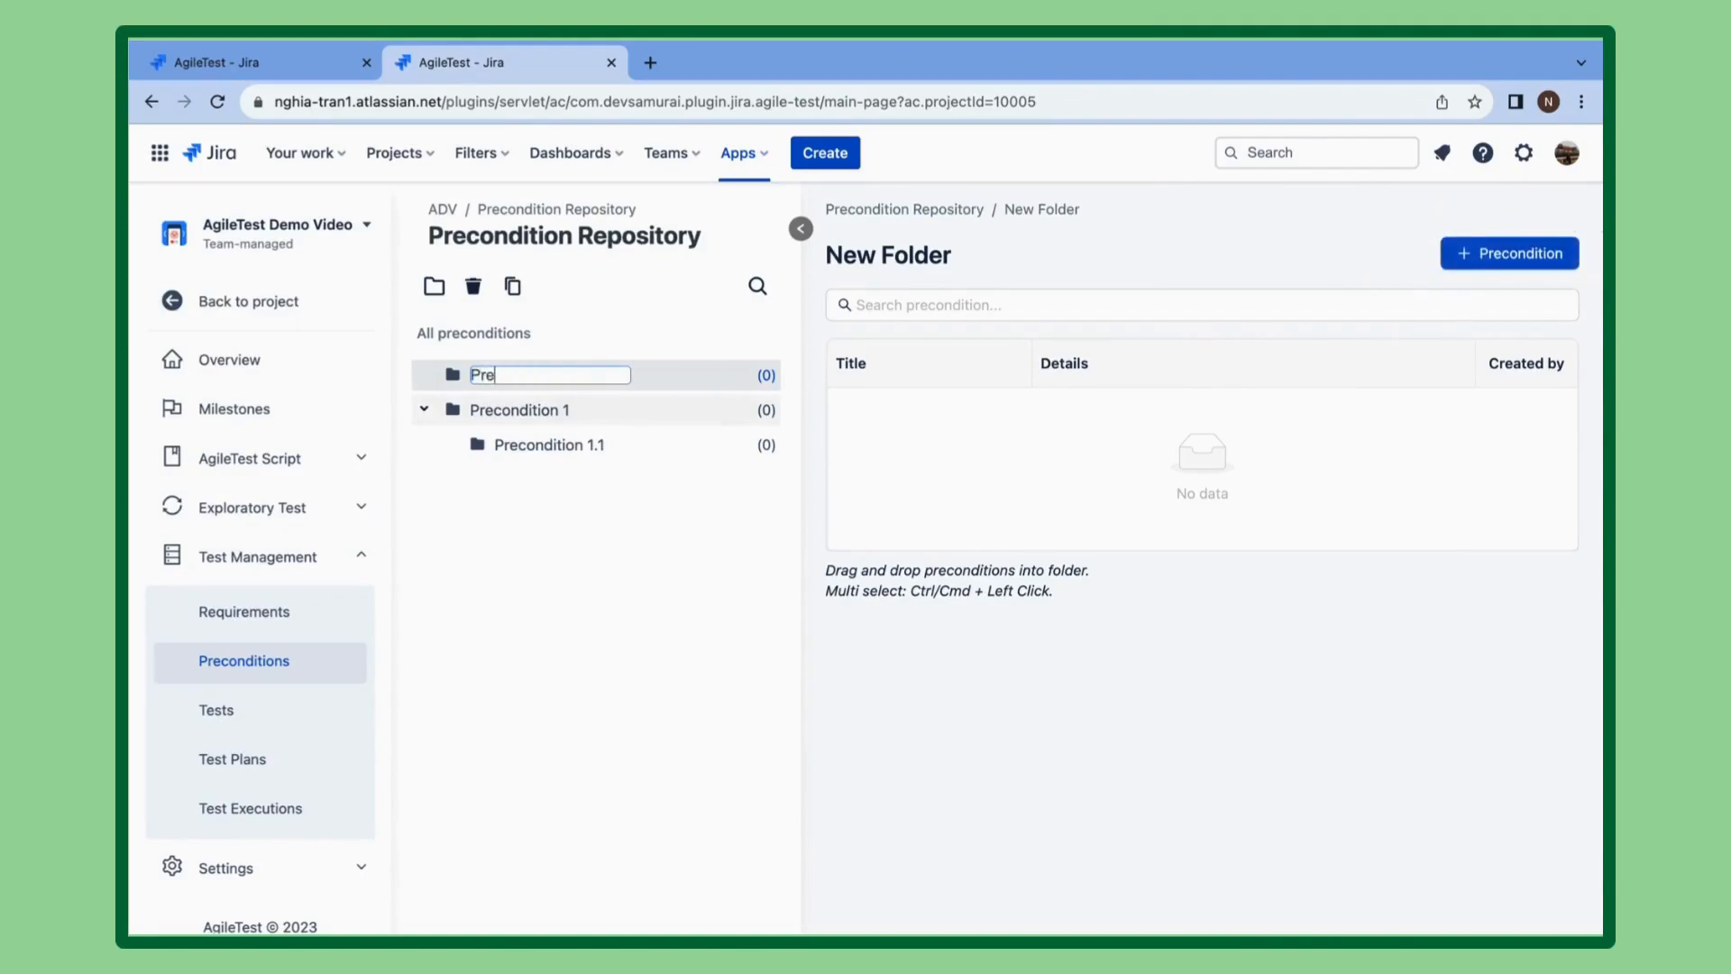
pyautogui.press('Return')
# Delete the Pre folder from the precondition repository.
pyautogui.click(599, 375)
pyautogui.click(469, 287)
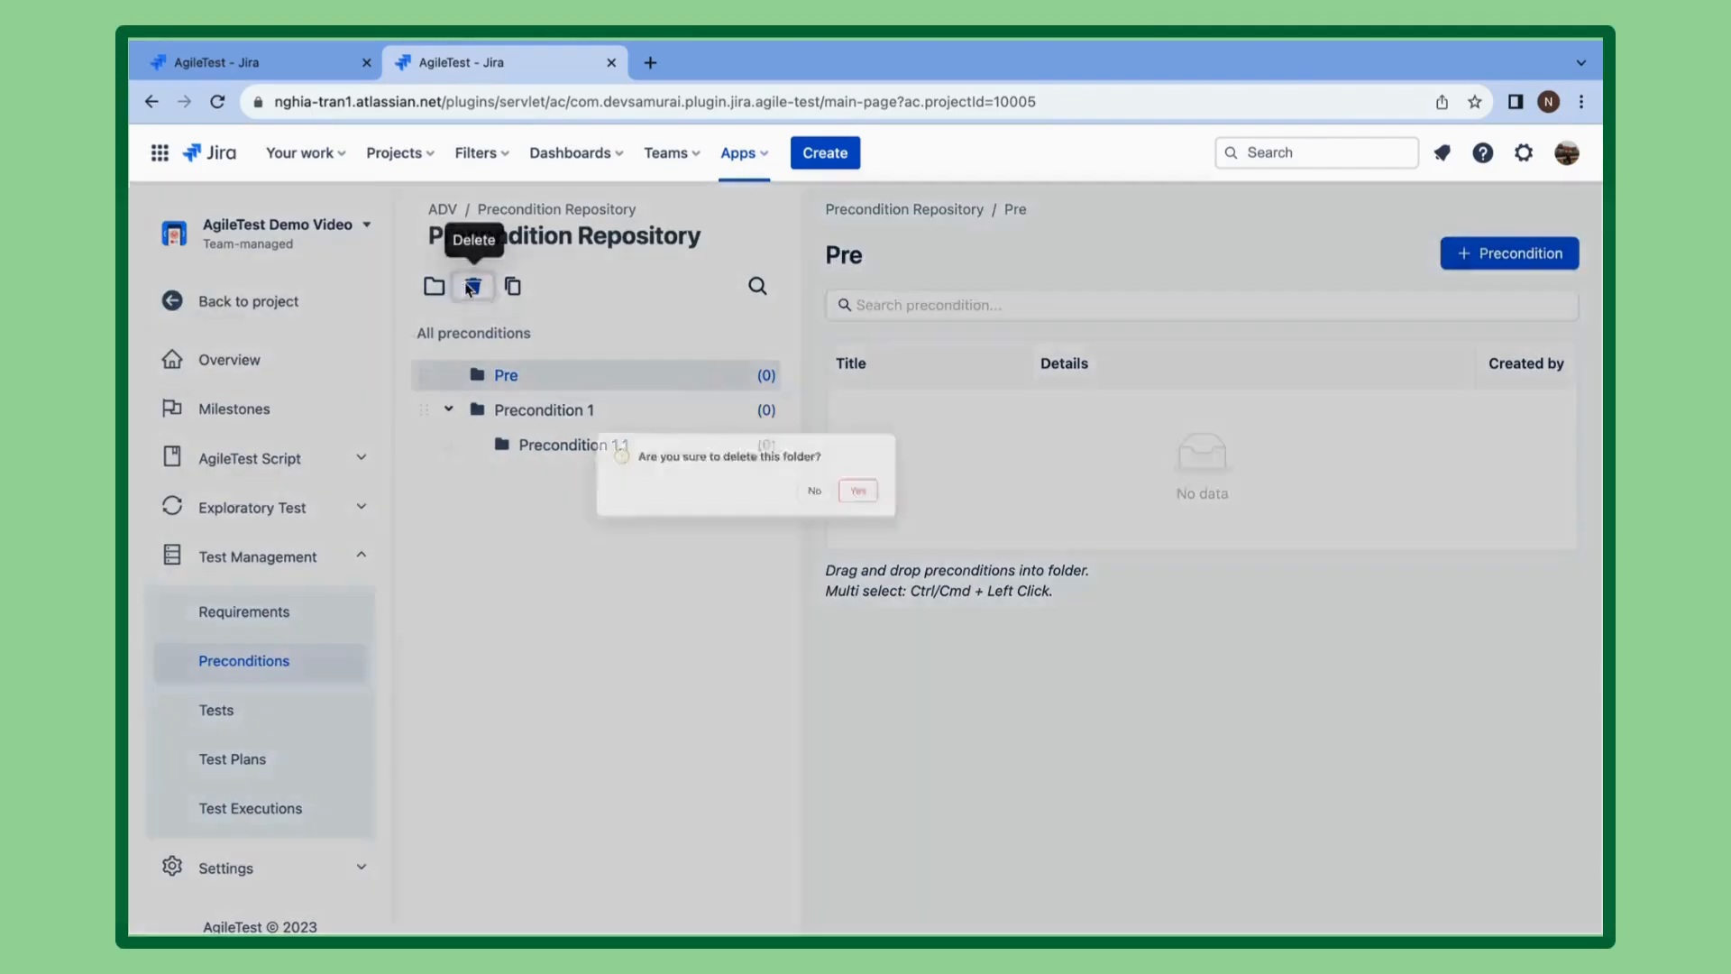
pyautogui.click(1021, 580)
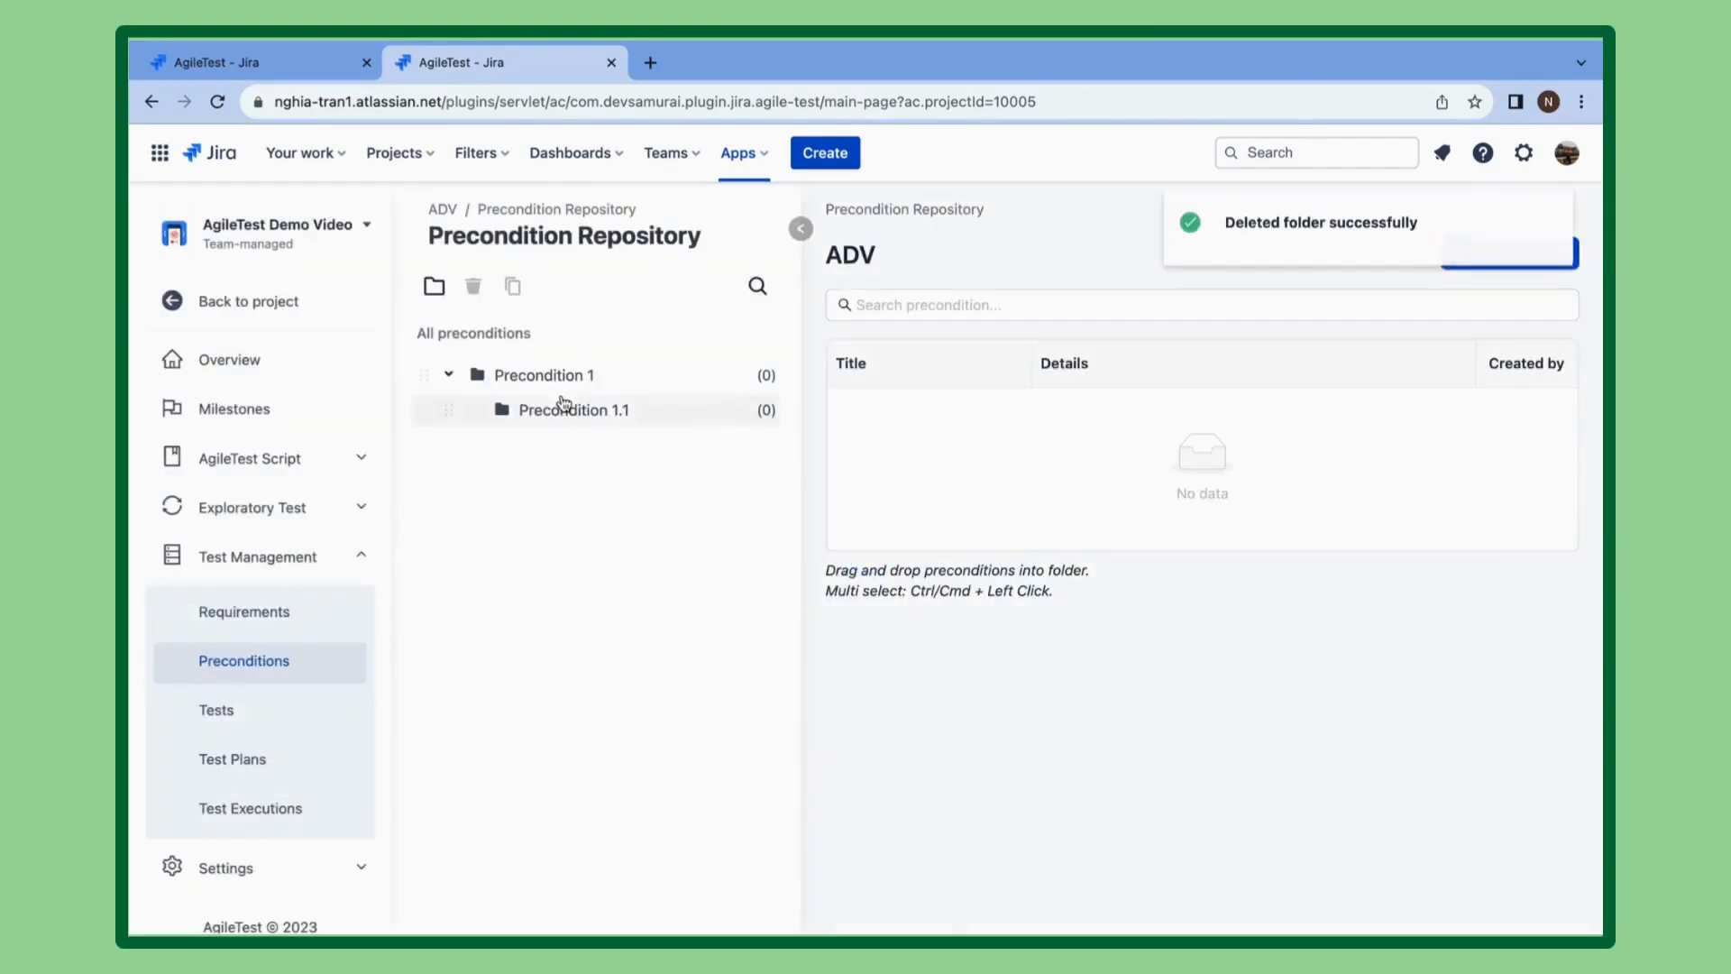
# Clone the Precondition 1.1 folder and delete the copy.
pyautogui.click(564, 408)
pyautogui.click(513, 287)
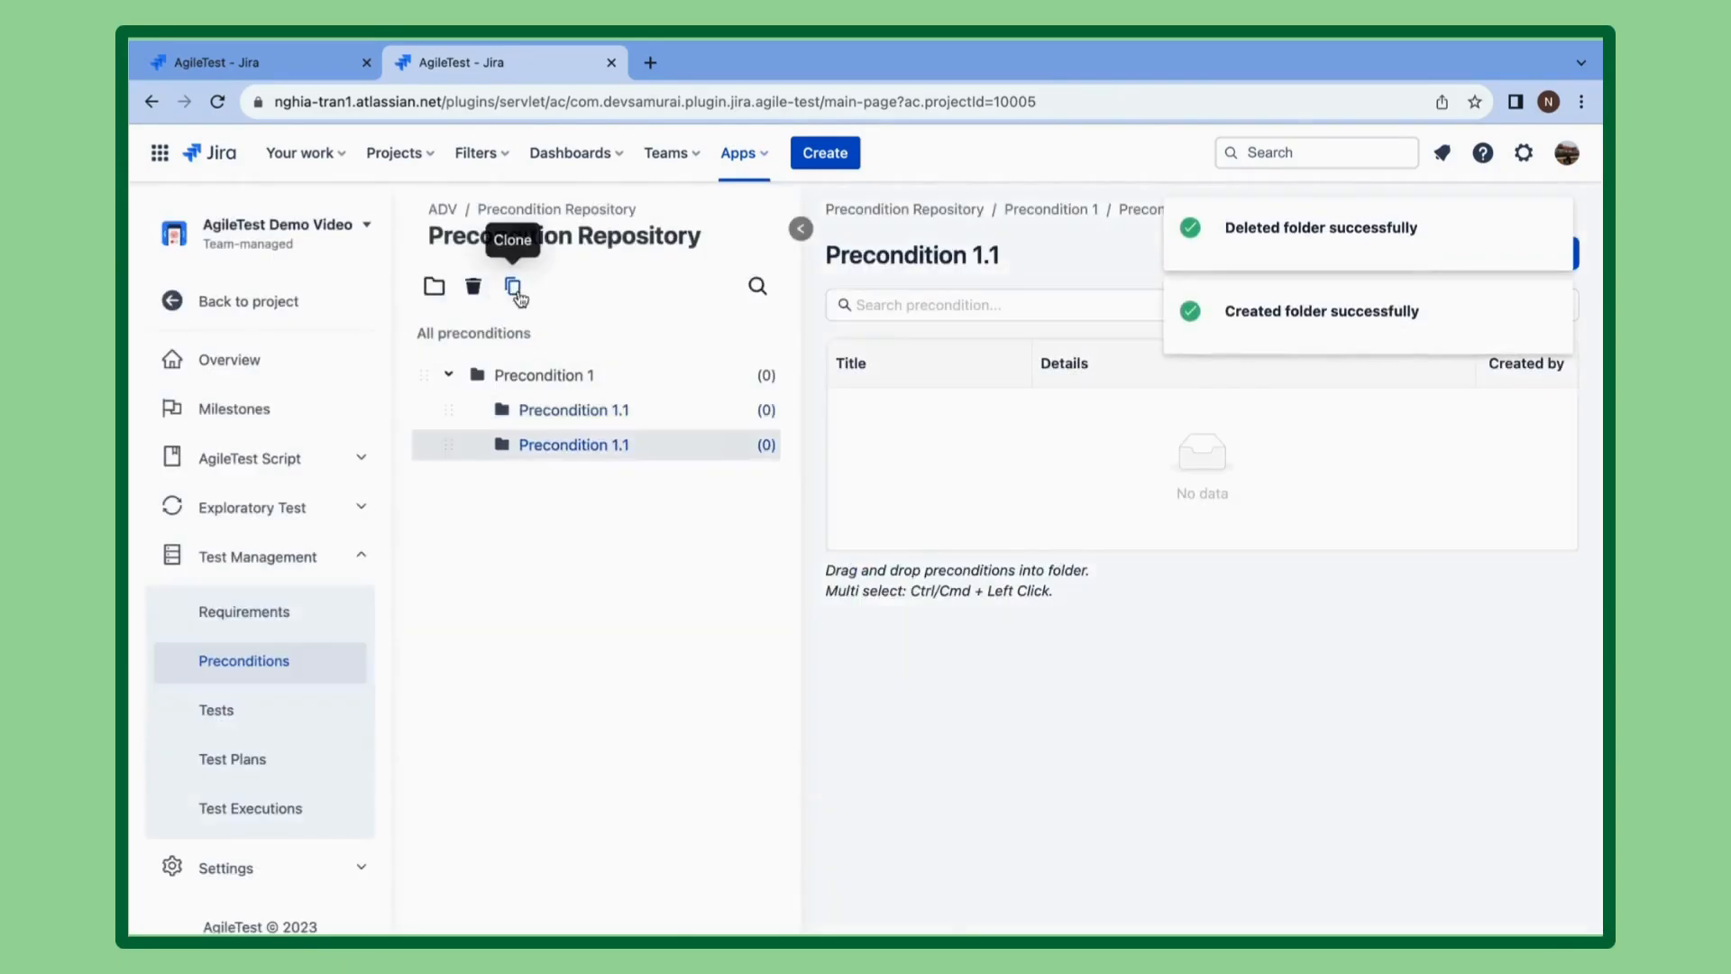
pyautogui.rightClick(592, 455)
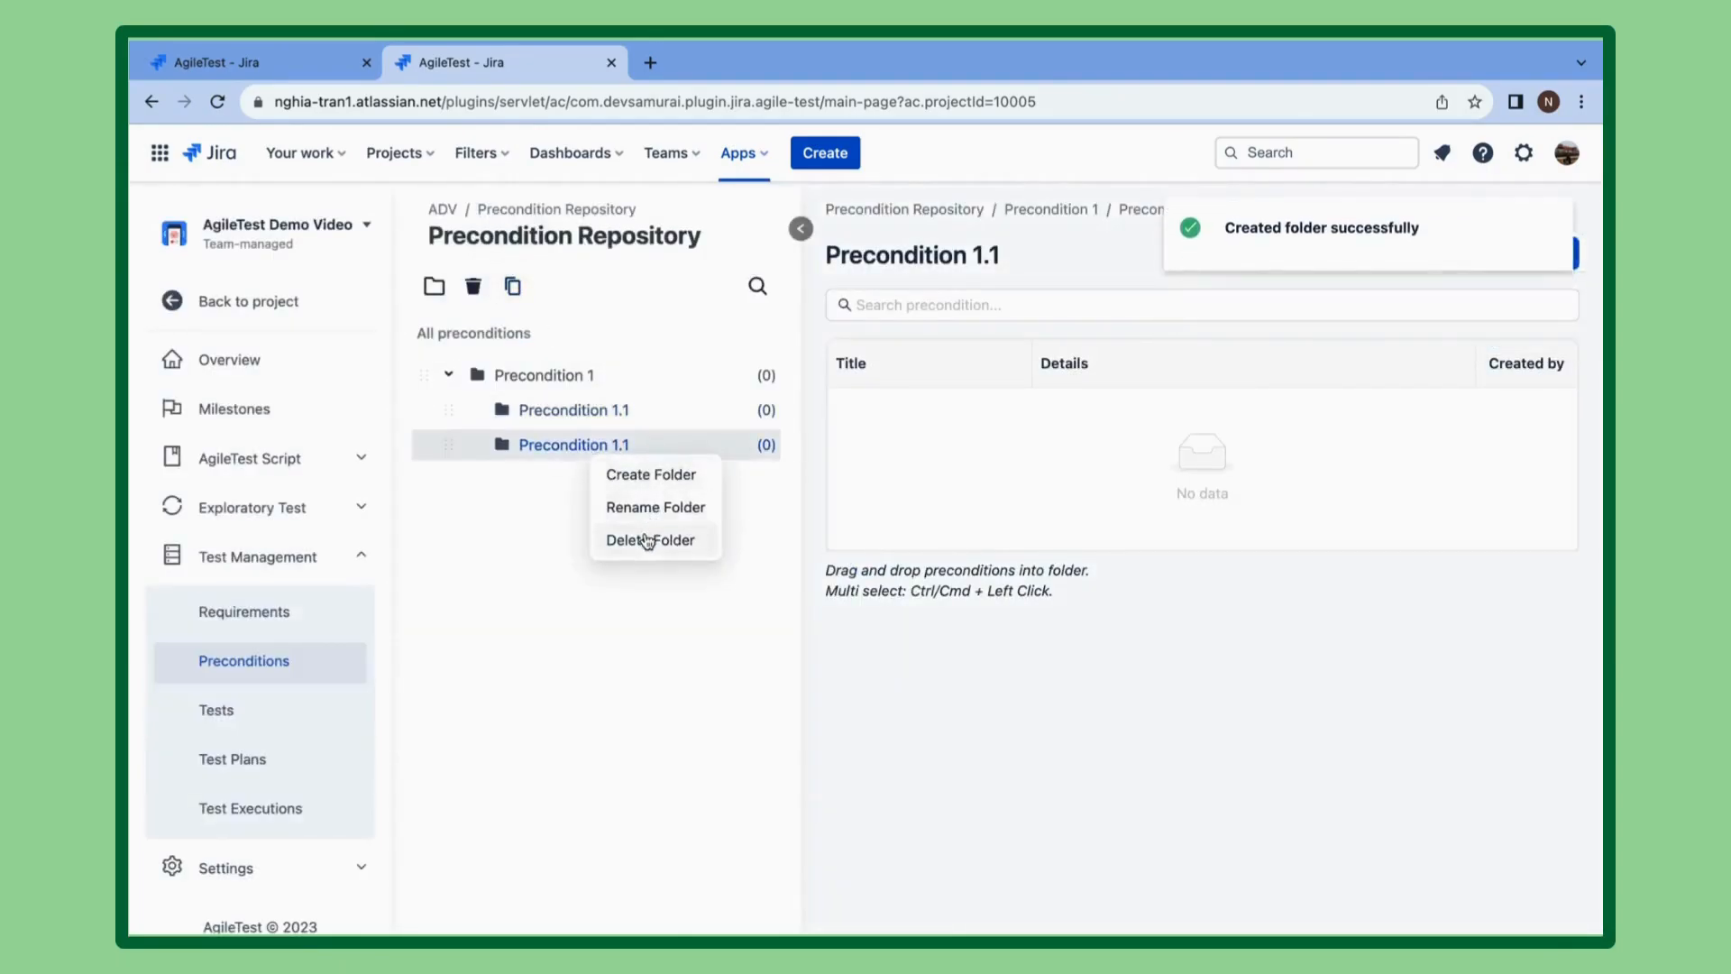
pyautogui.click(646, 540)
pyautogui.click(1020, 580)
# Create a precondition titled "Precondition 1" with the details text "Precondition".
pyautogui.click(1522, 256)
pyautogui.click(739, 361)
pyautogui.write('Pre')
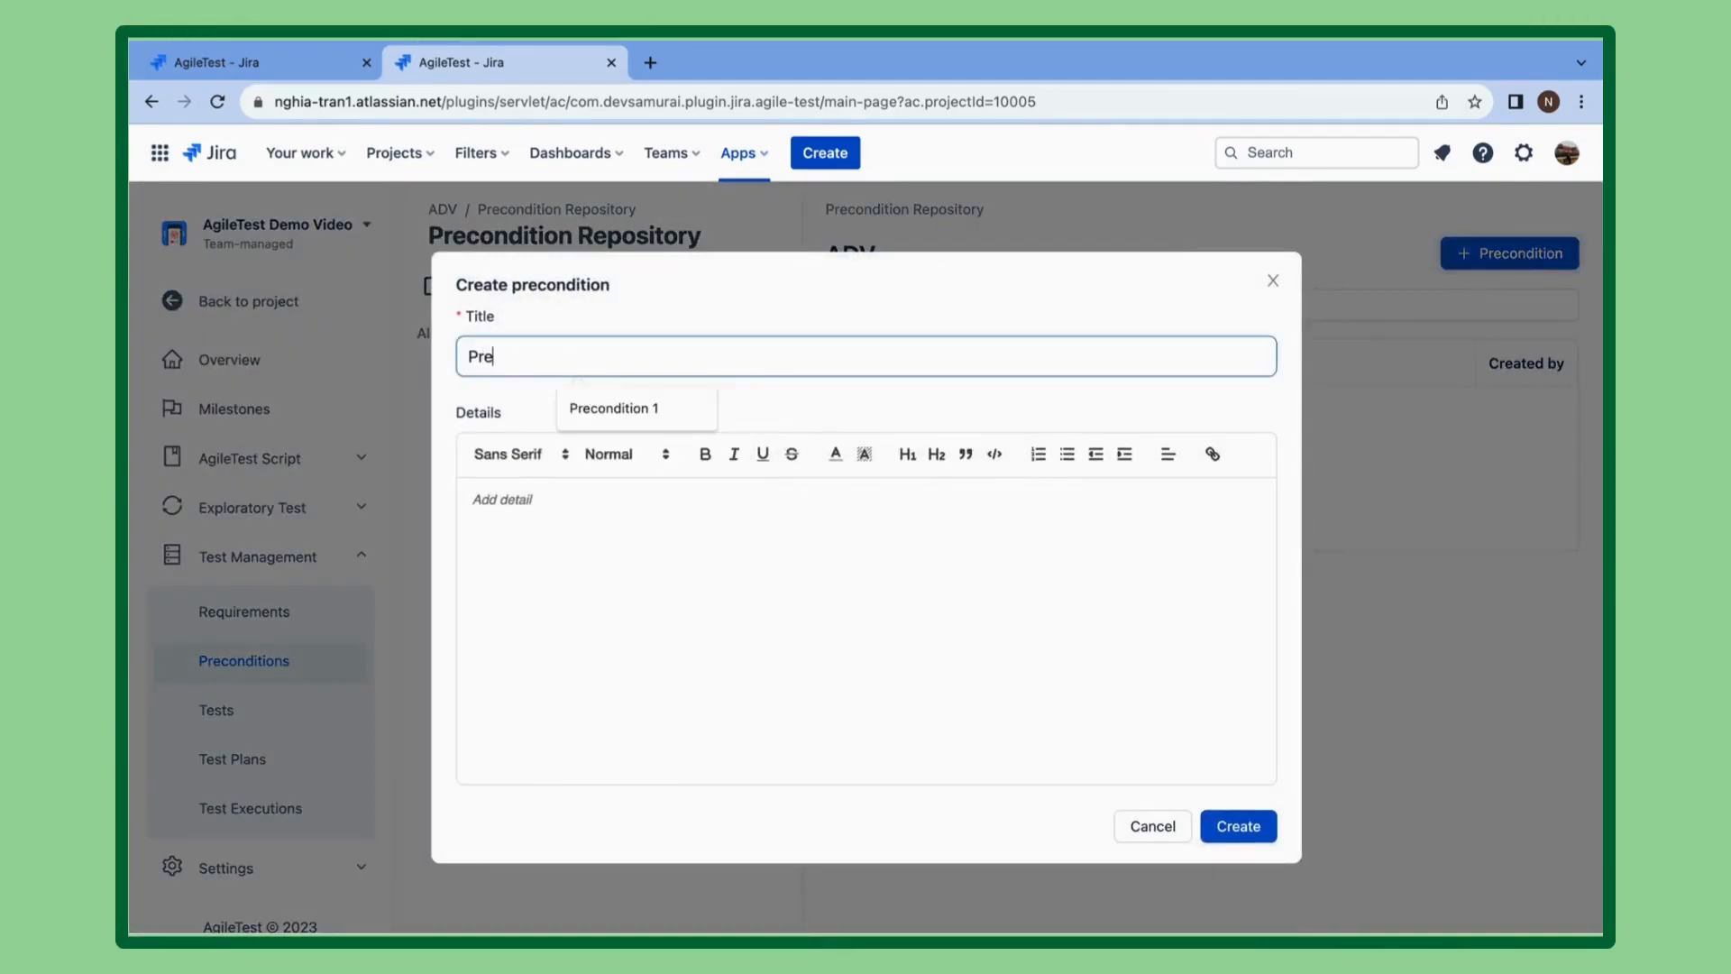
pyautogui.write('condition 1')
pyautogui.click(502, 500)
pyautogui.write('Precondit')
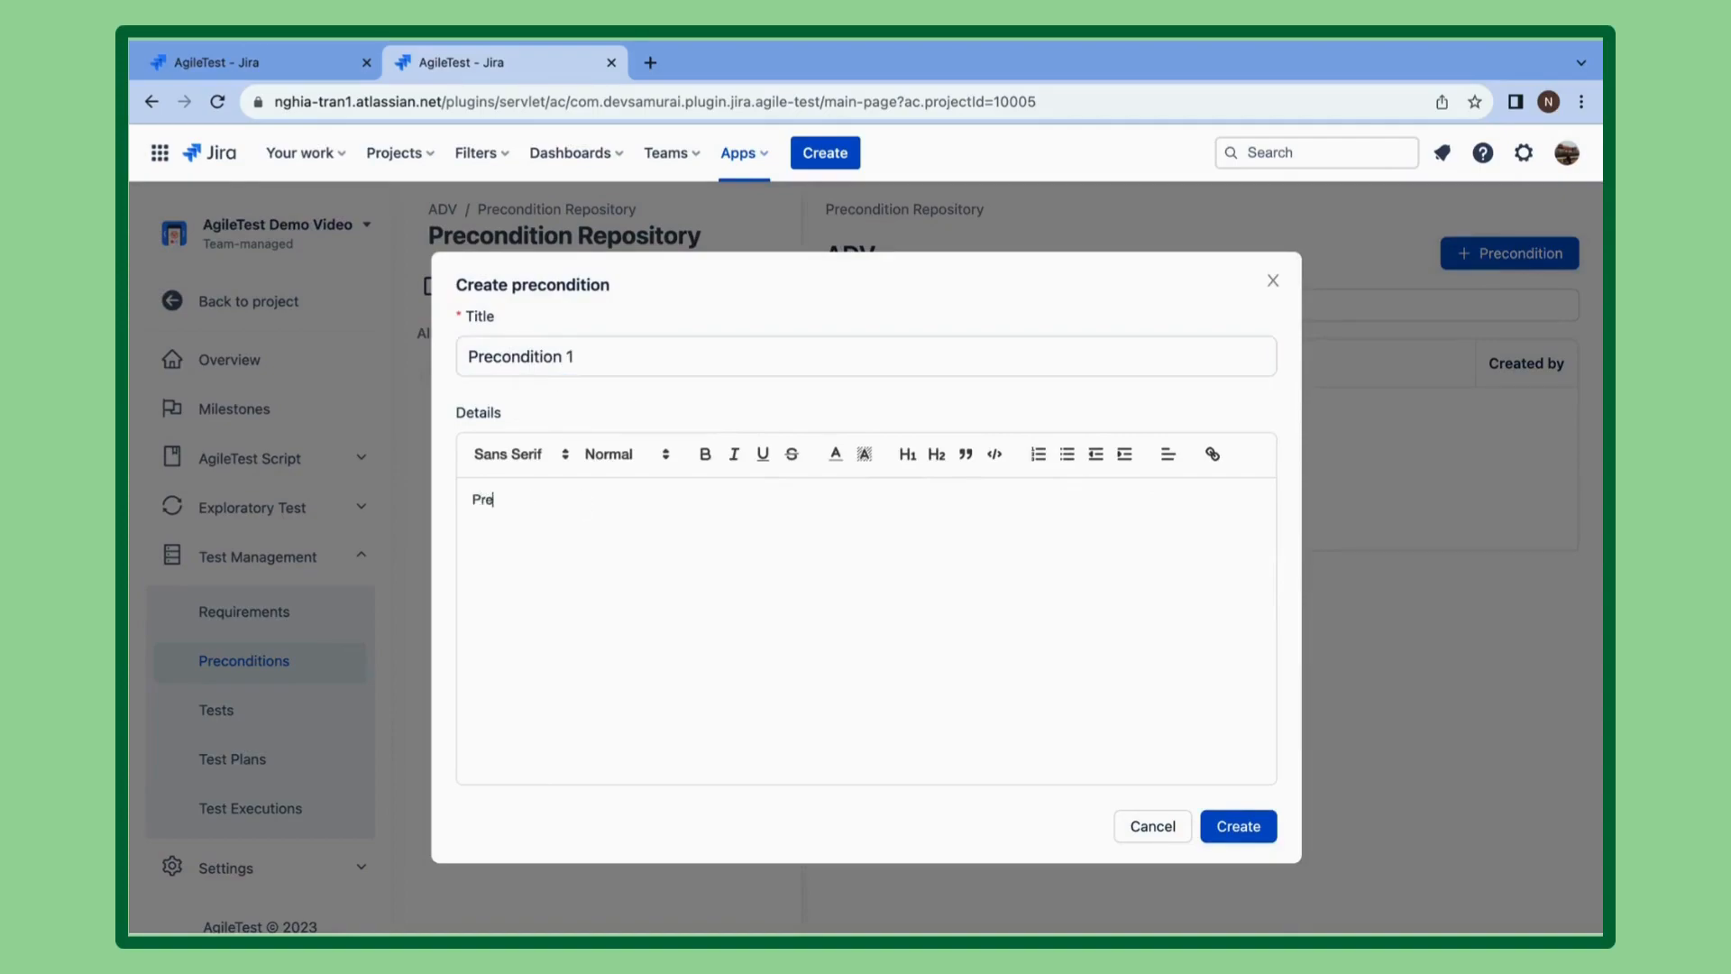
pyautogui.write('ion')
pyautogui.press('BackSpace')
pyautogui.press('BackSpace')
pyautogui.press('BackSpace')
pyautogui.press('BackSpace')
pyautogui.write('ition')
pyautogui.click(1238, 826)
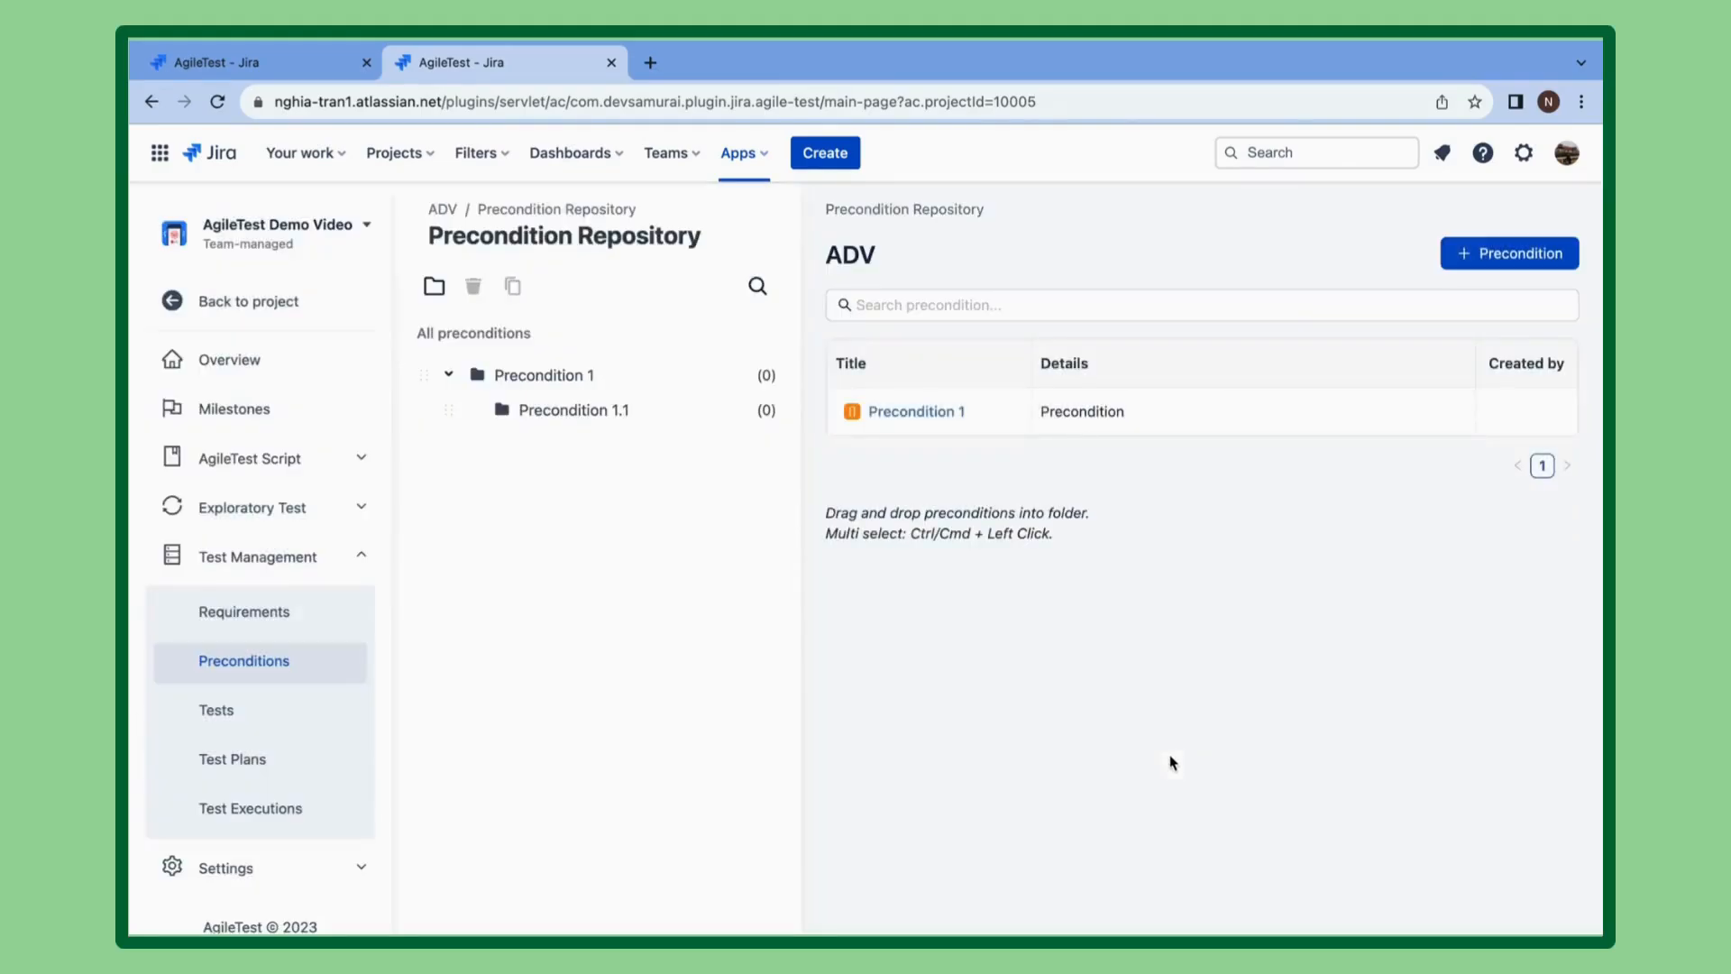
# Add a new test case "Test Case 4" to Precondition 1, described as "Created via Precondition" and assigned to yourself.
pyautogui.click(934, 420)
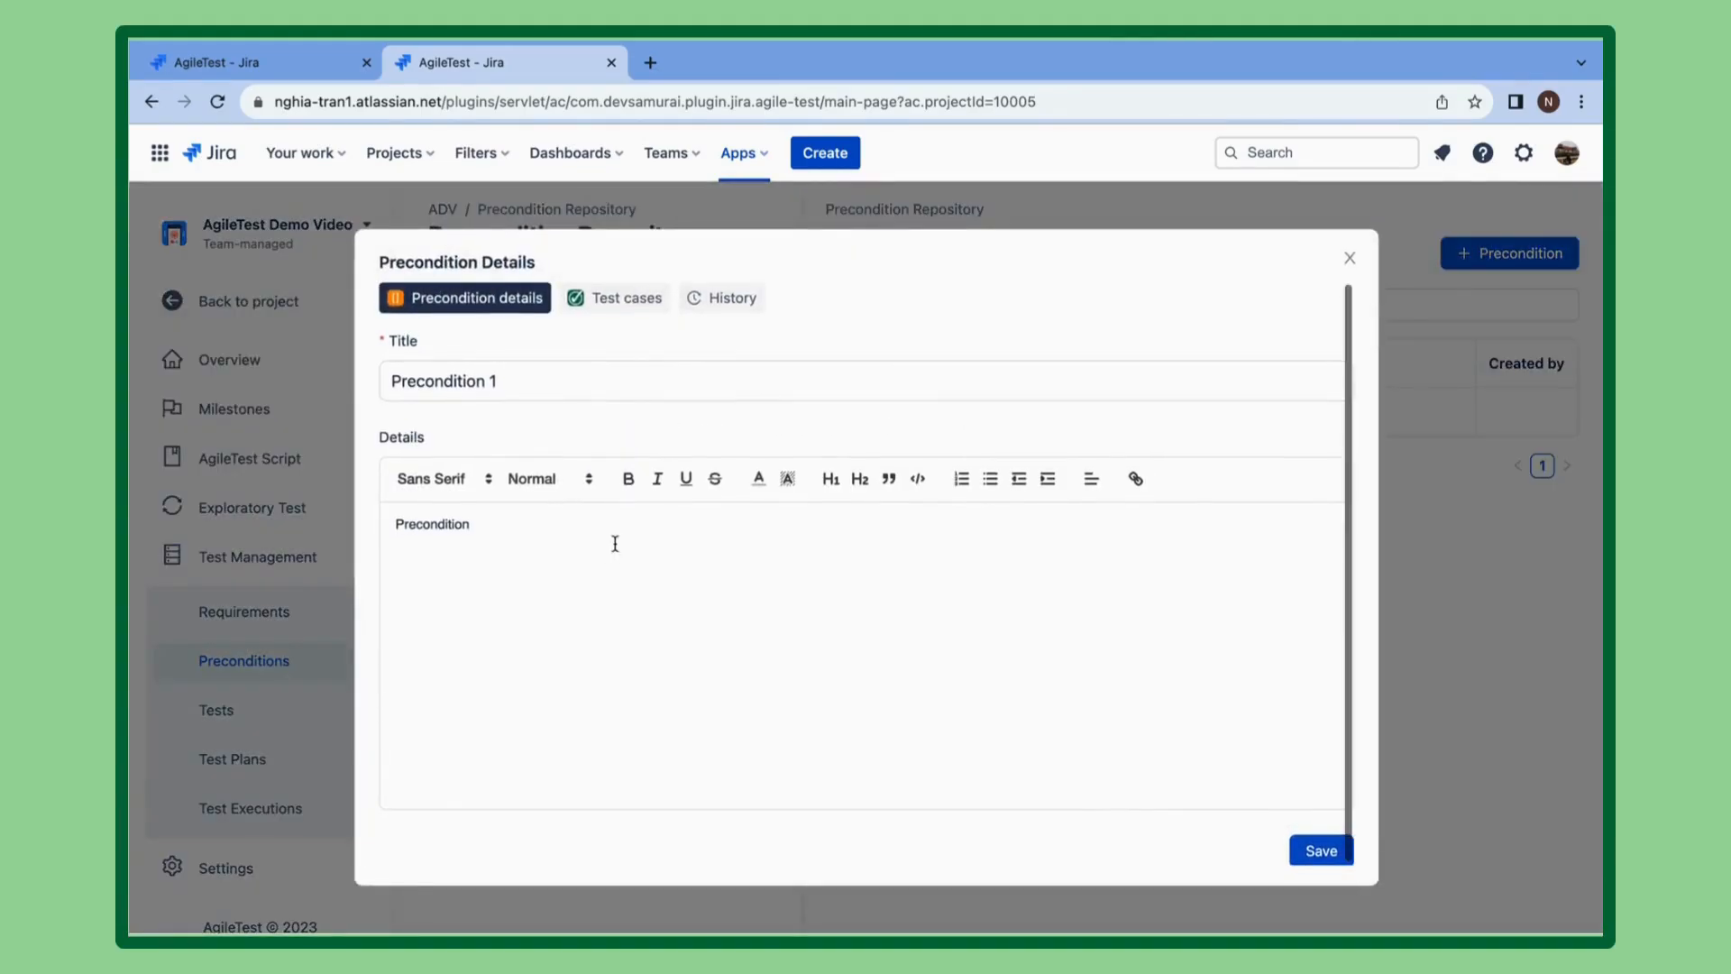
pyautogui.click(602, 307)
pyautogui.click(1213, 358)
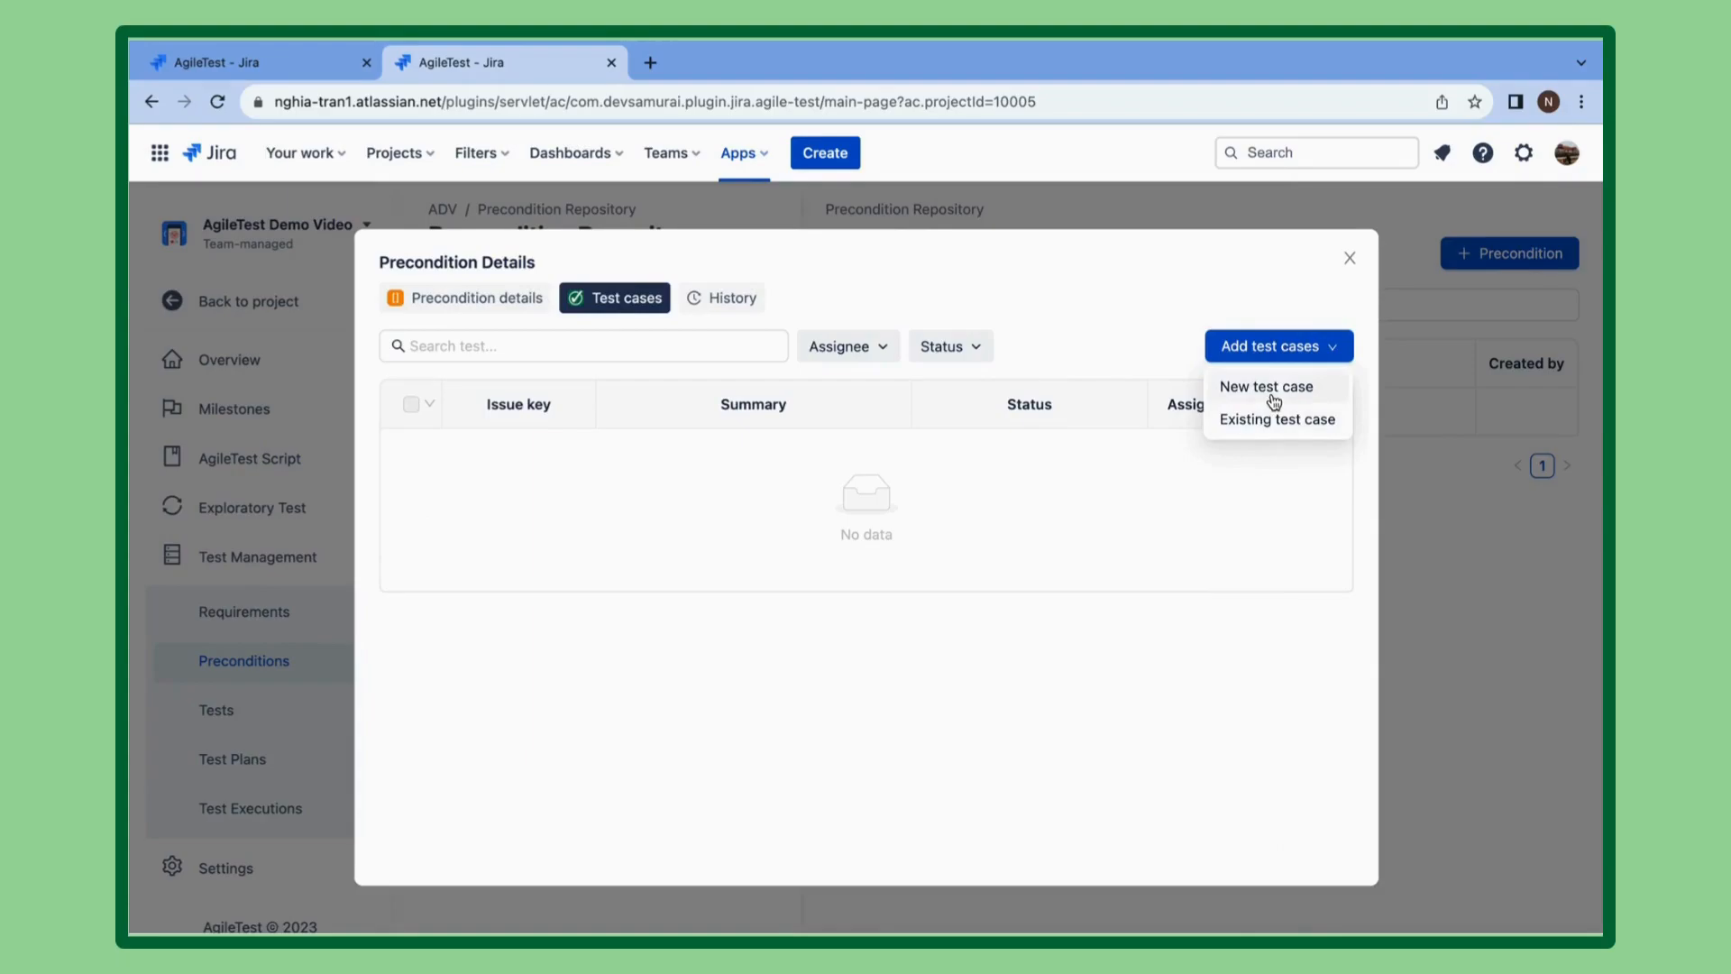
pyautogui.click(1274, 396)
pyautogui.click(979, 481)
pyautogui.write('Test Case 4')
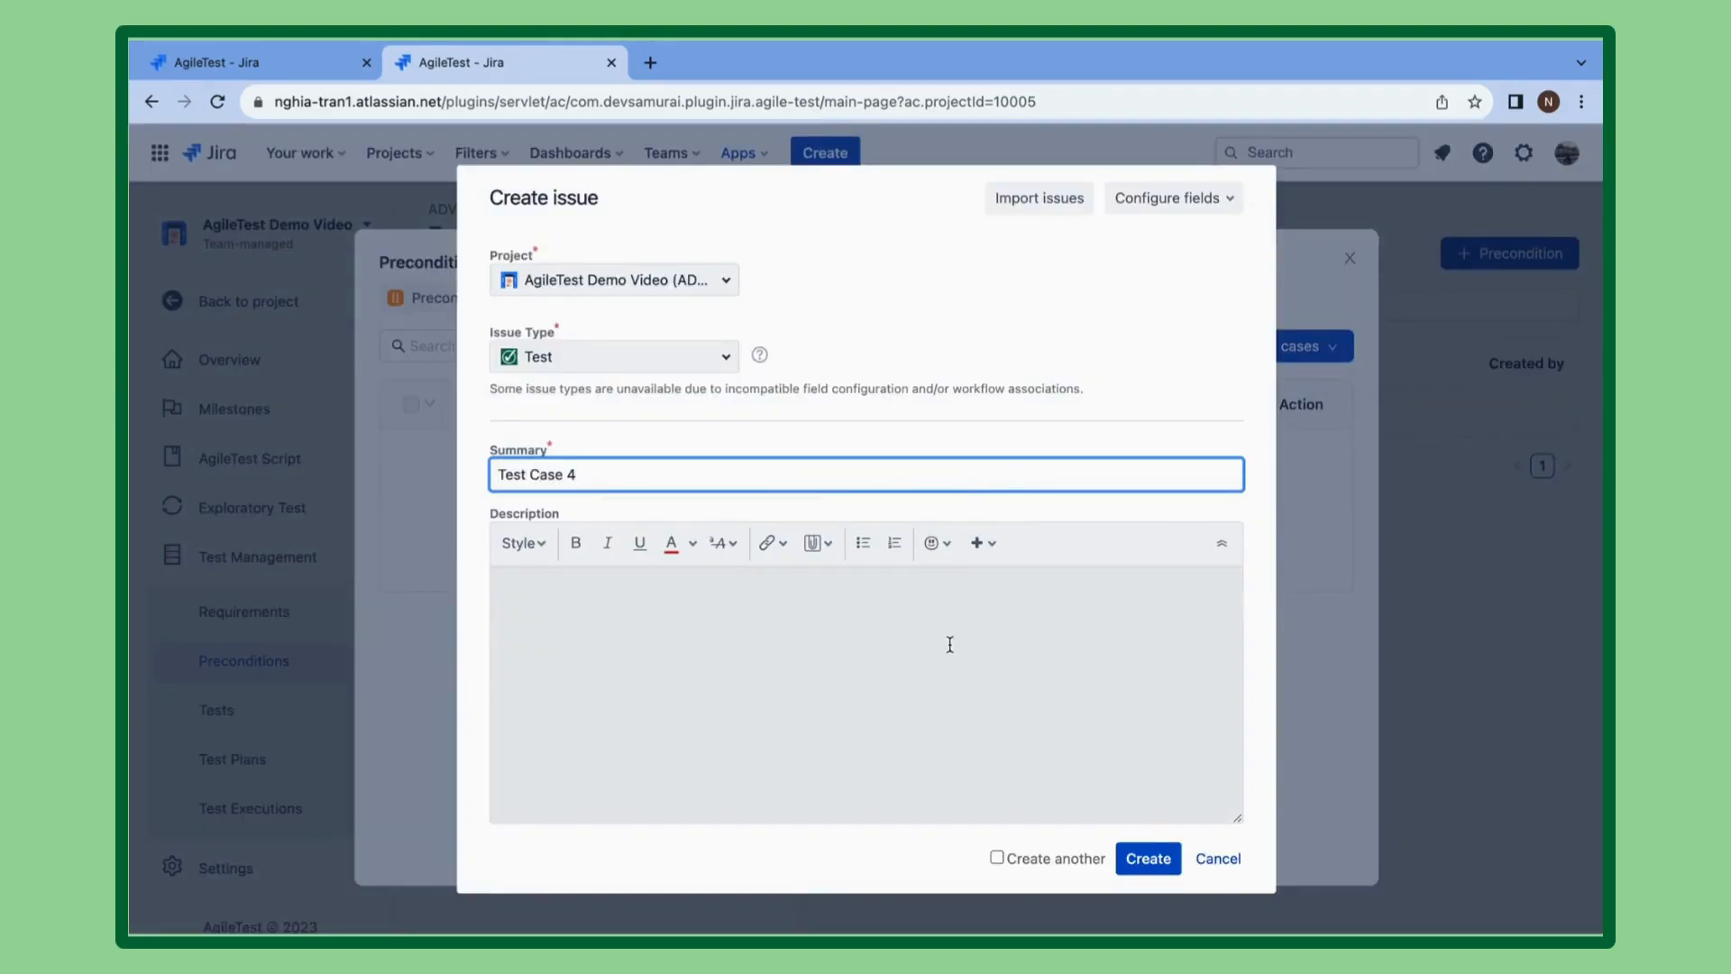
pyautogui.click(950, 643)
pyautogui.write('Created via Precondition')
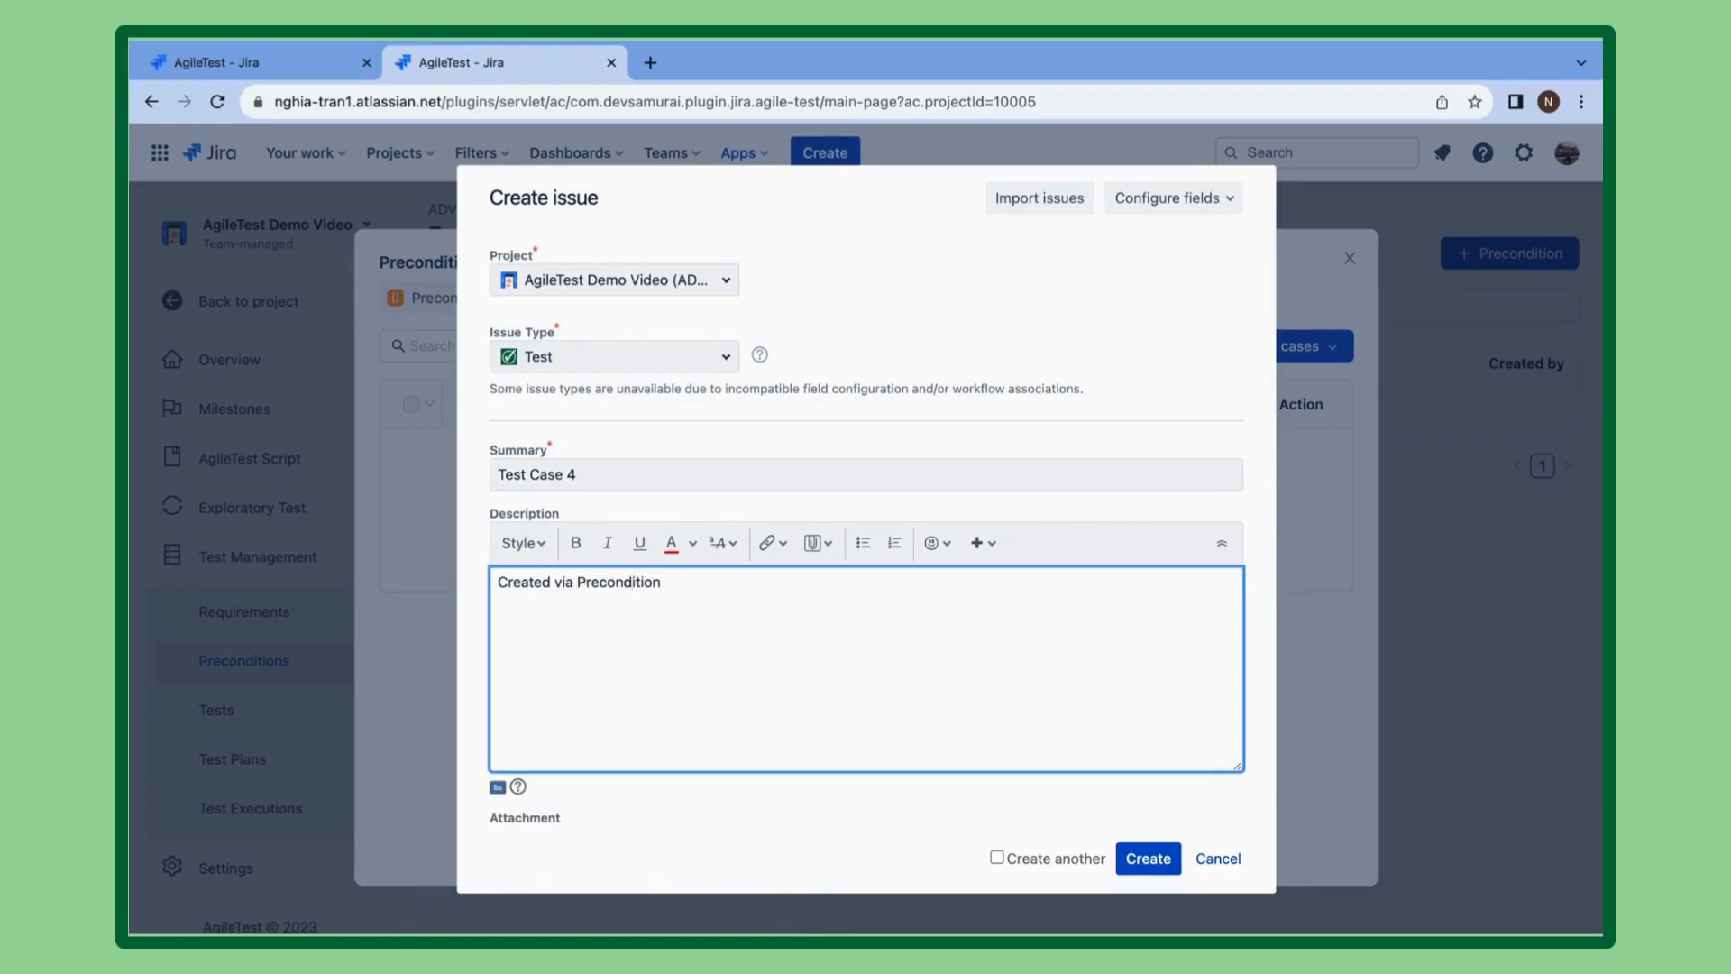
pyautogui.scroll(-8, 1059, 766)
pyautogui.click(531, 601)
pyautogui.click(1148, 859)
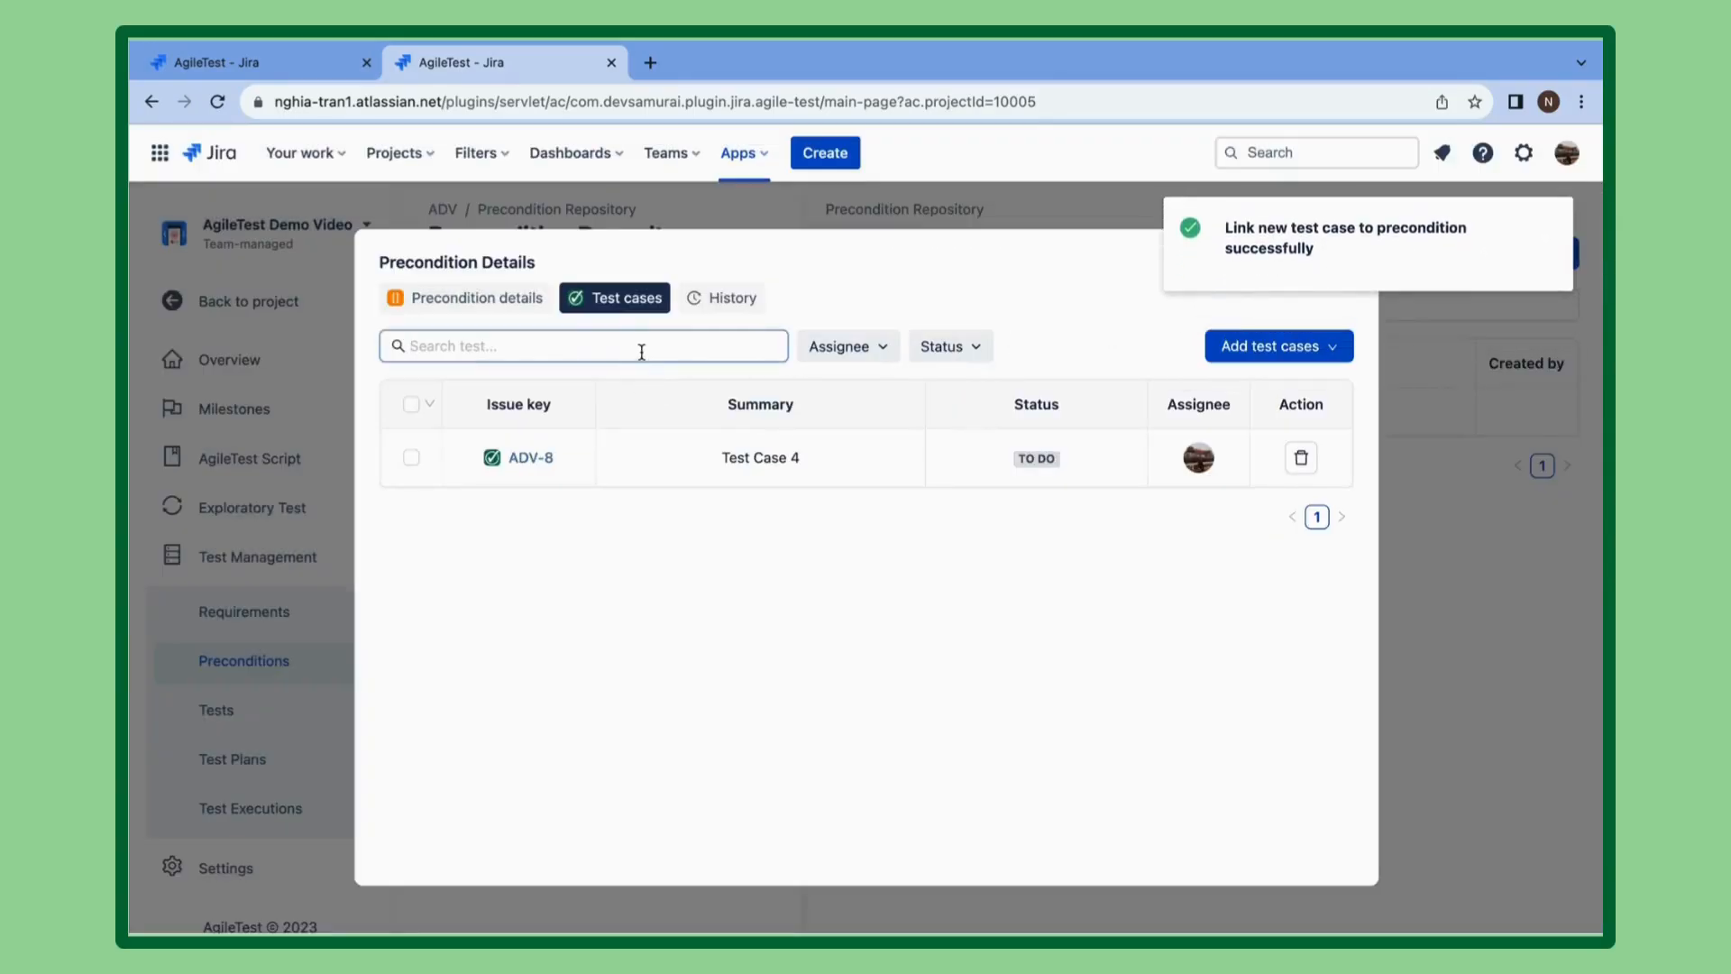
# Look over the linked test case ADV-8 and the history of Precondition 1, and close the precondition's details.
pyautogui.click(532, 460)
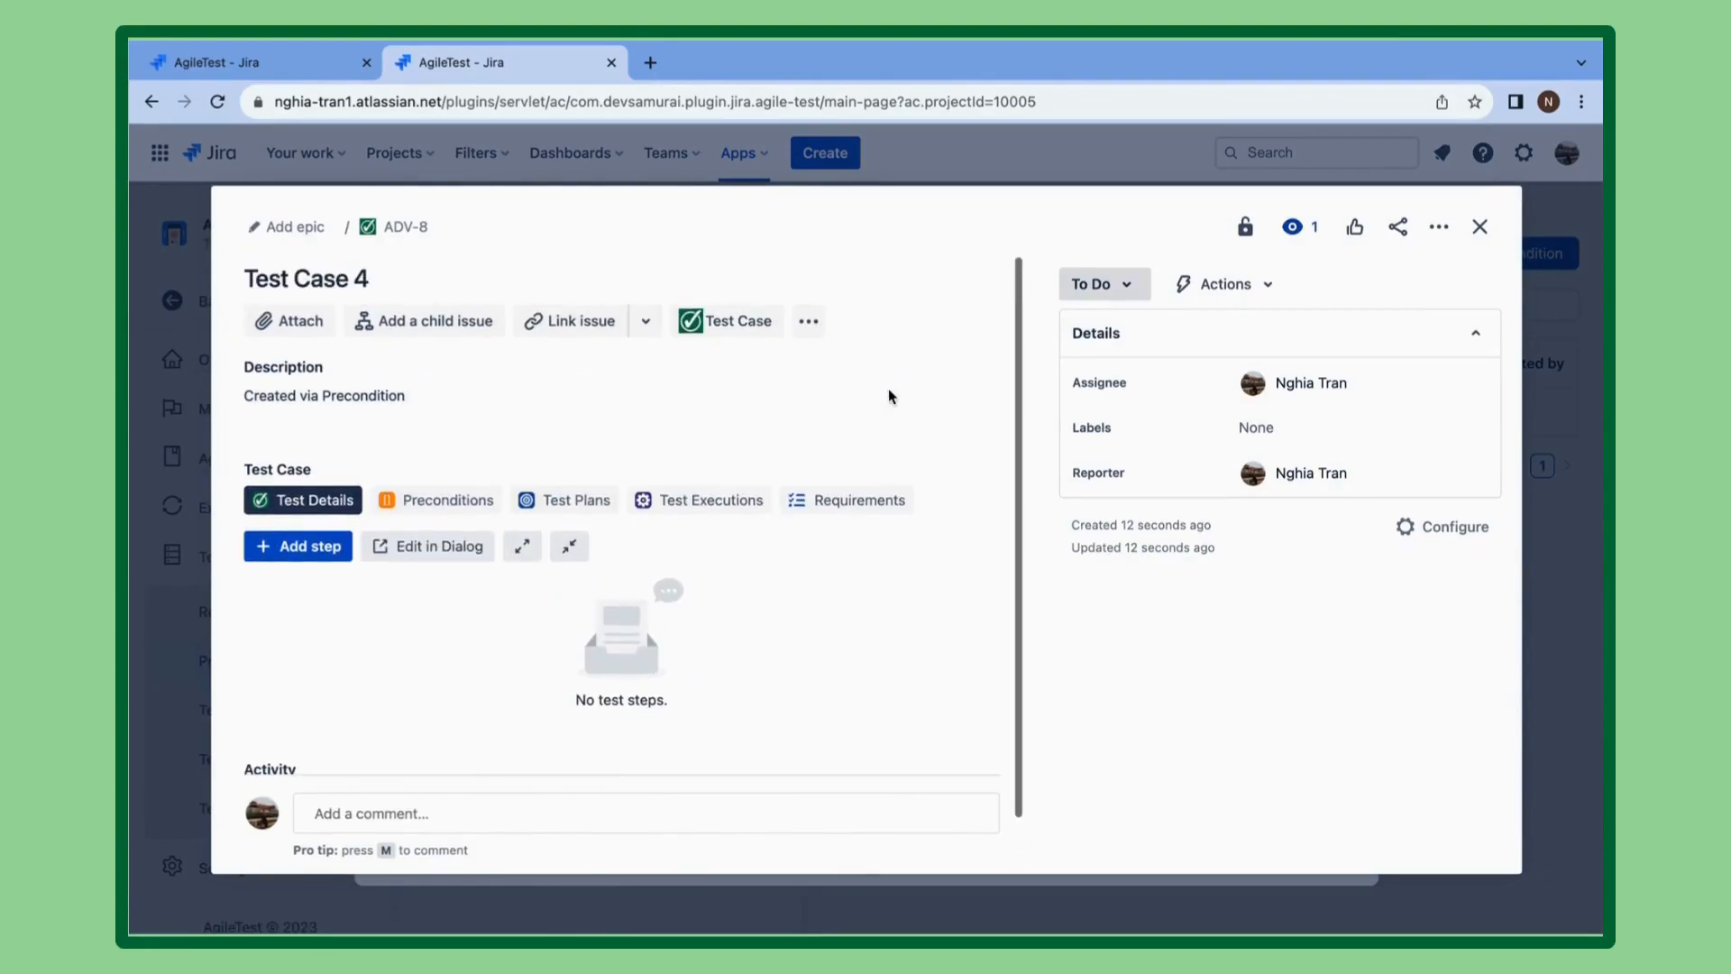
pyautogui.click(1479, 226)
pyautogui.click(736, 296)
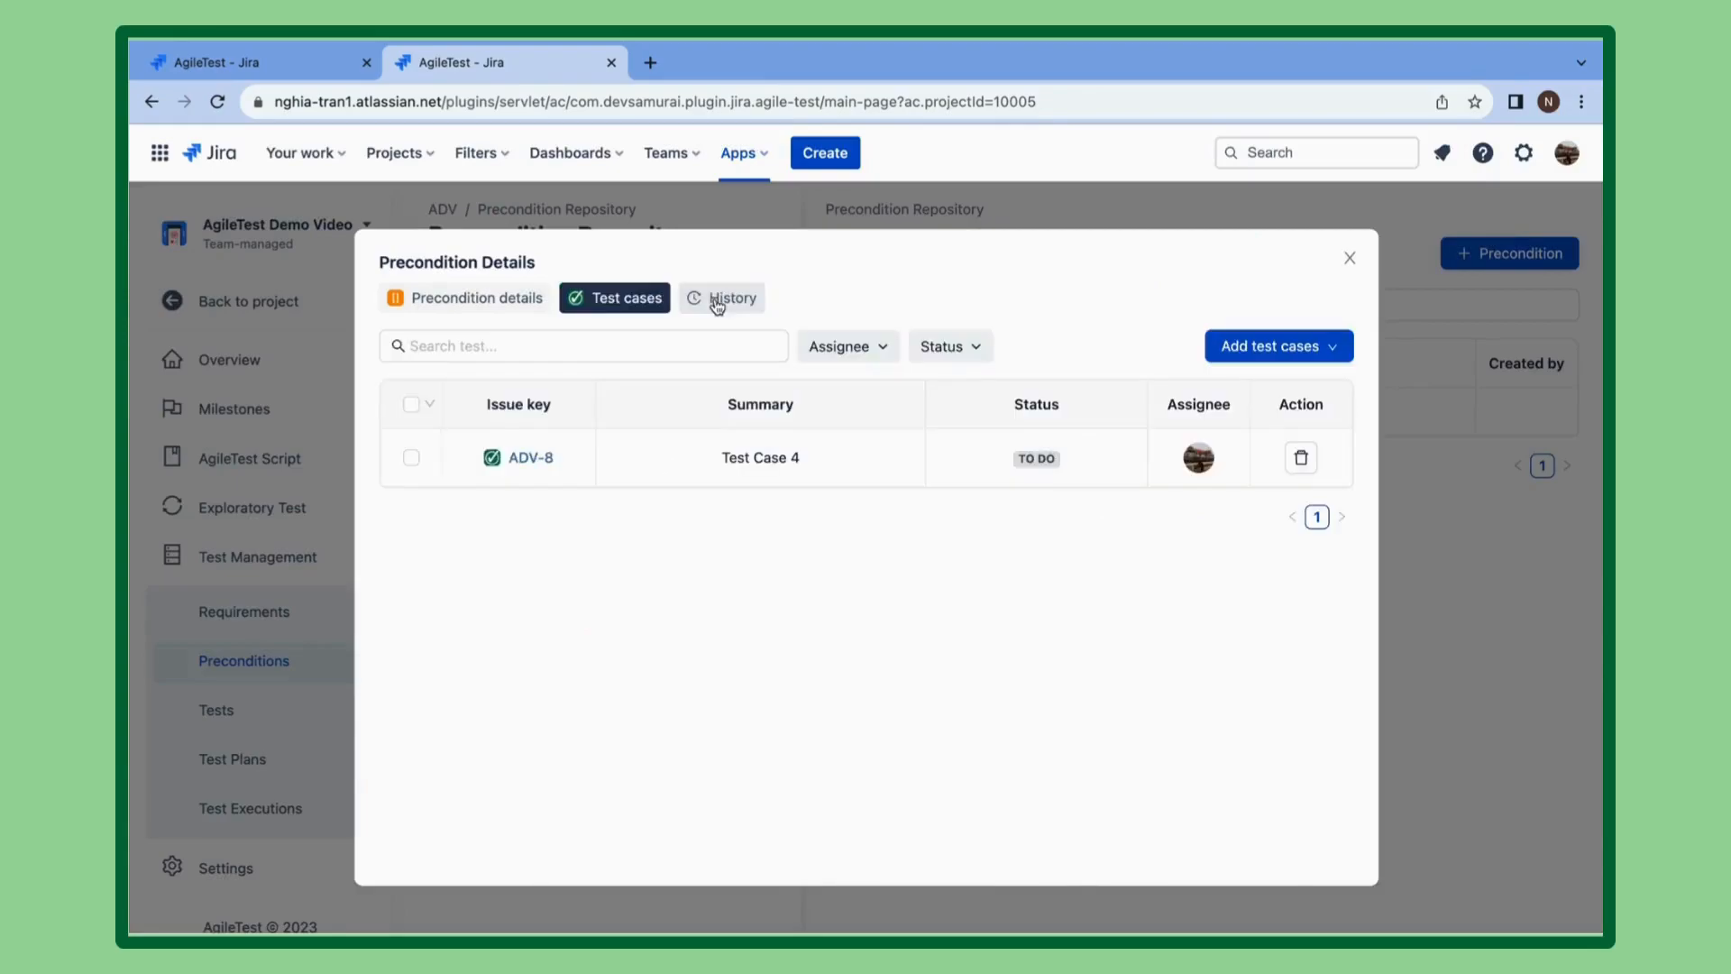
pyautogui.click(717, 305)
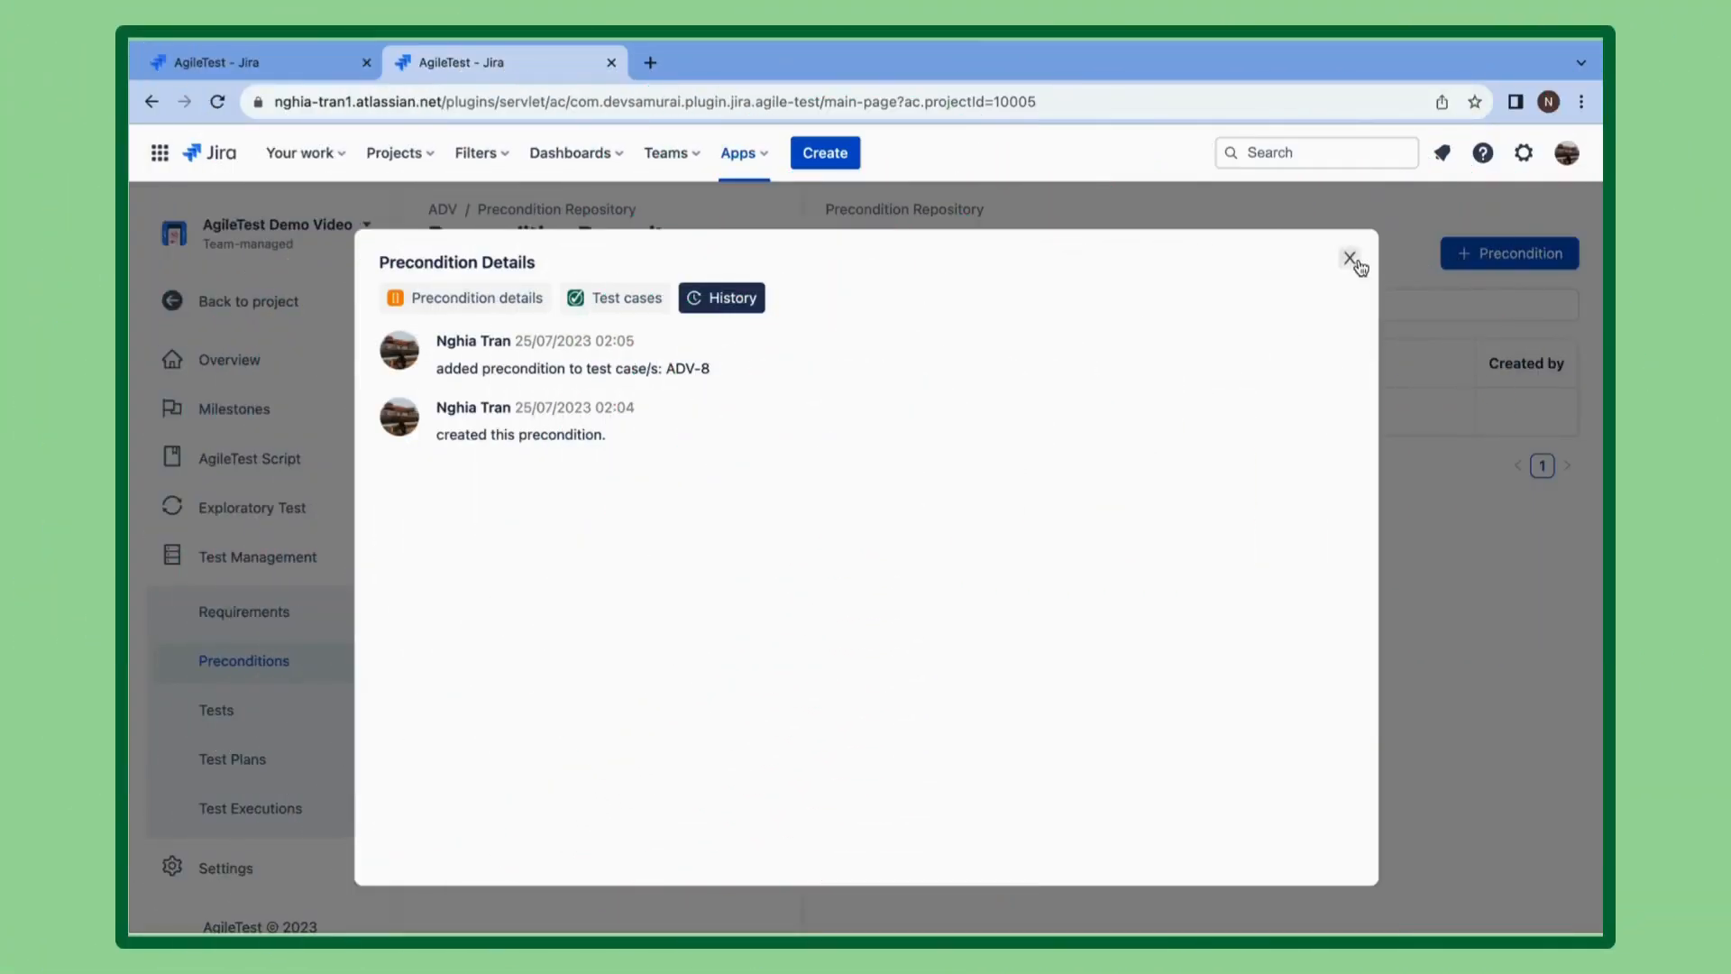
pyautogui.click(1349, 261)
# Create a test "Test Case 5" with the description "5" in the test repository.
pyautogui.click(273, 709)
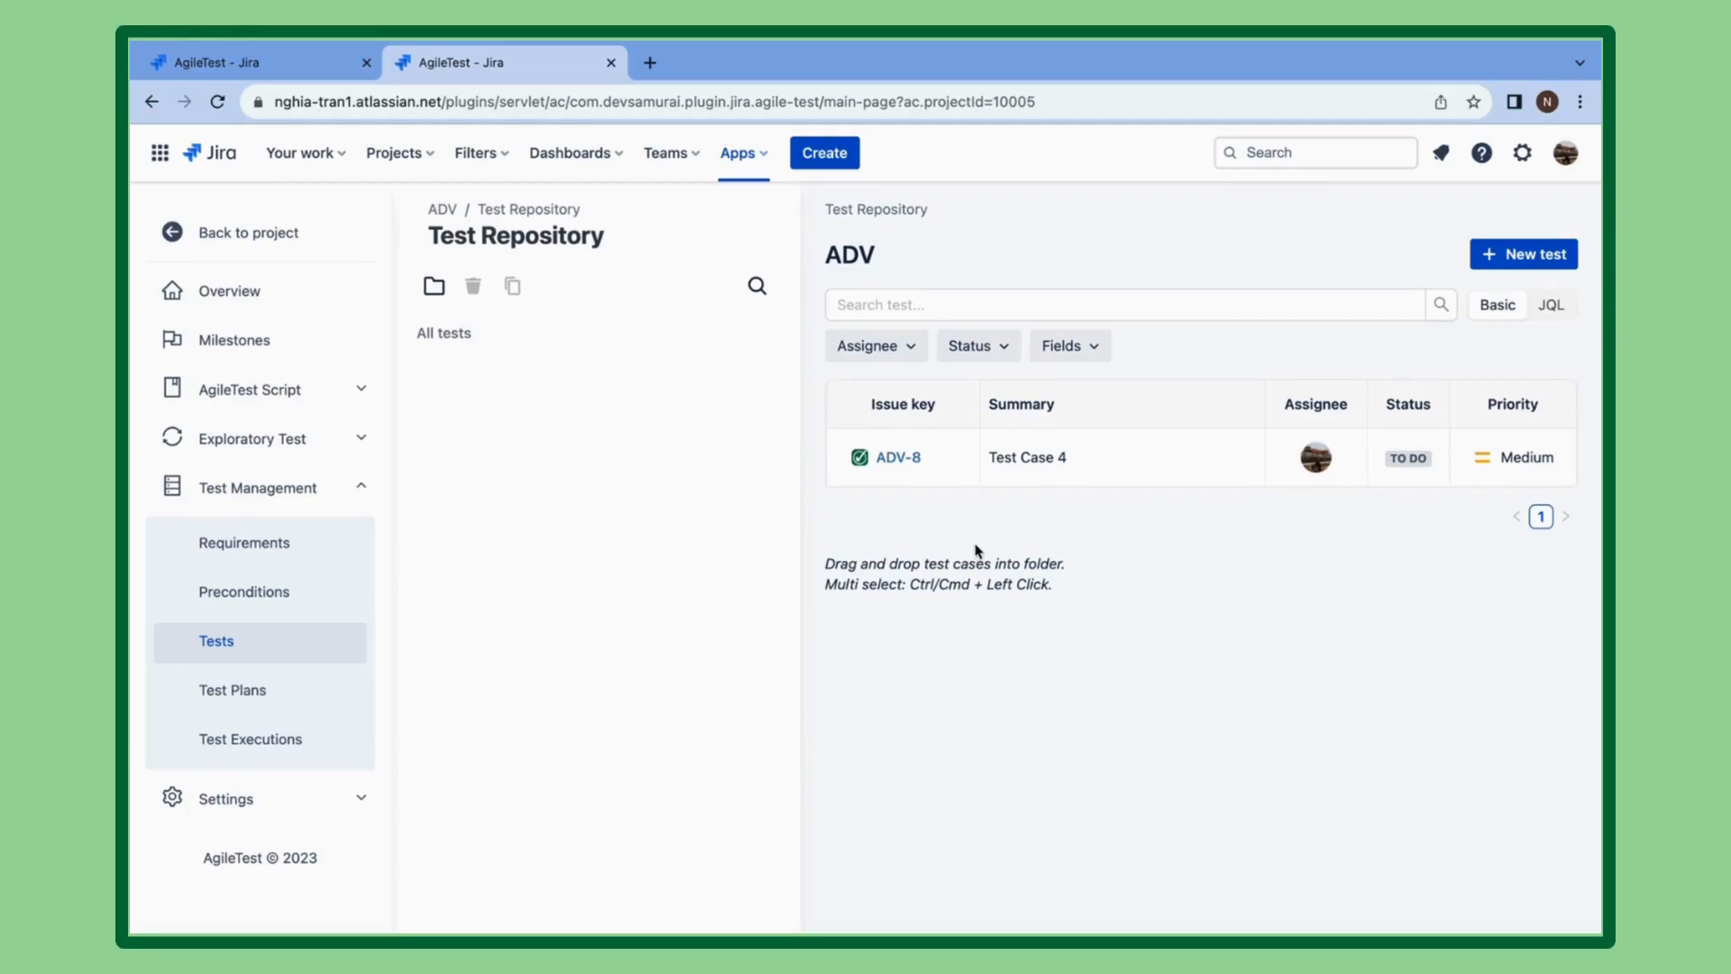
pyautogui.click(1504, 261)
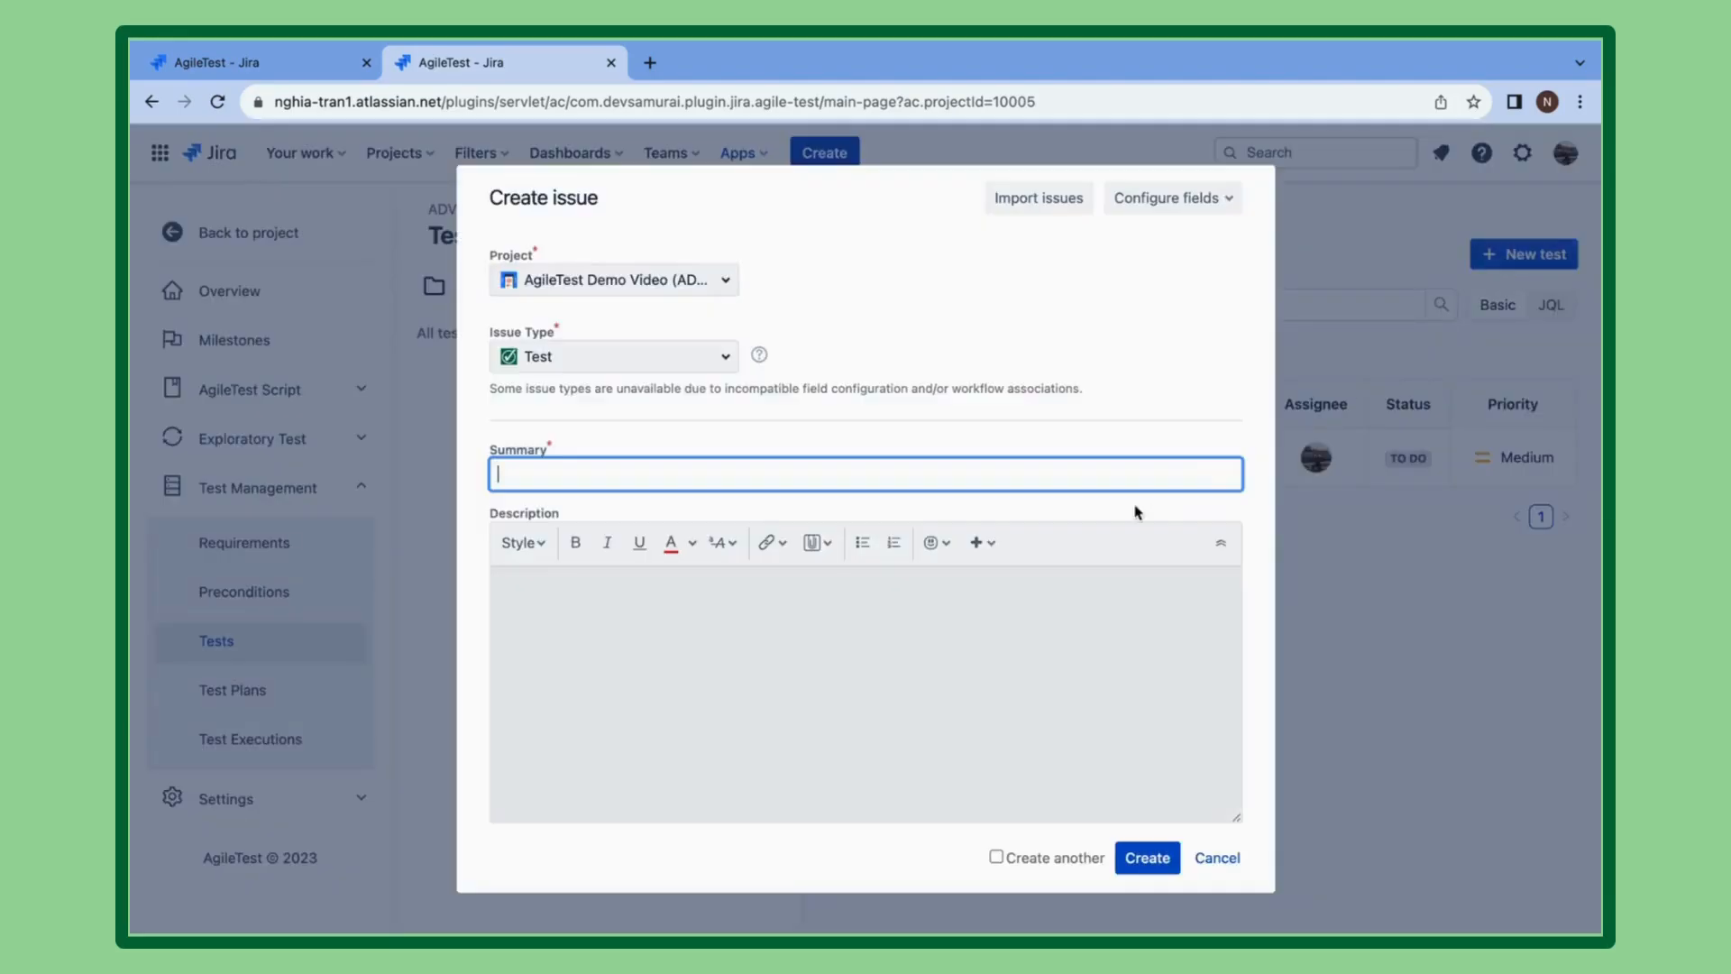
pyautogui.write('Test Case')
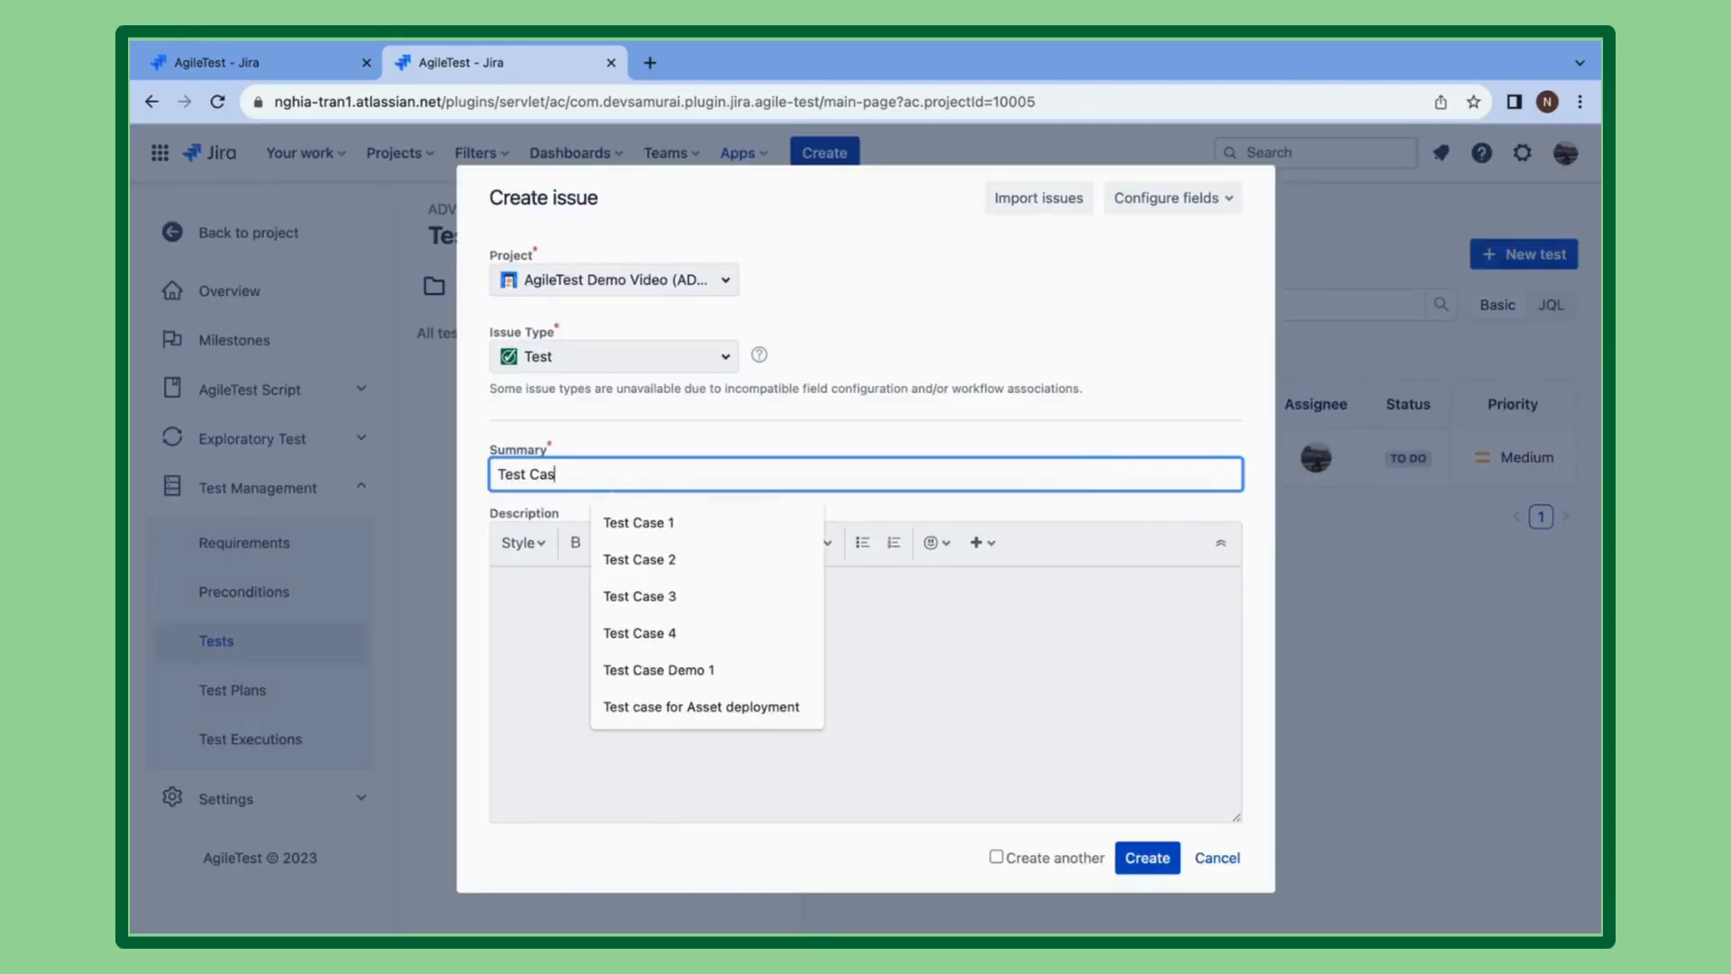
pyautogui.write('5')
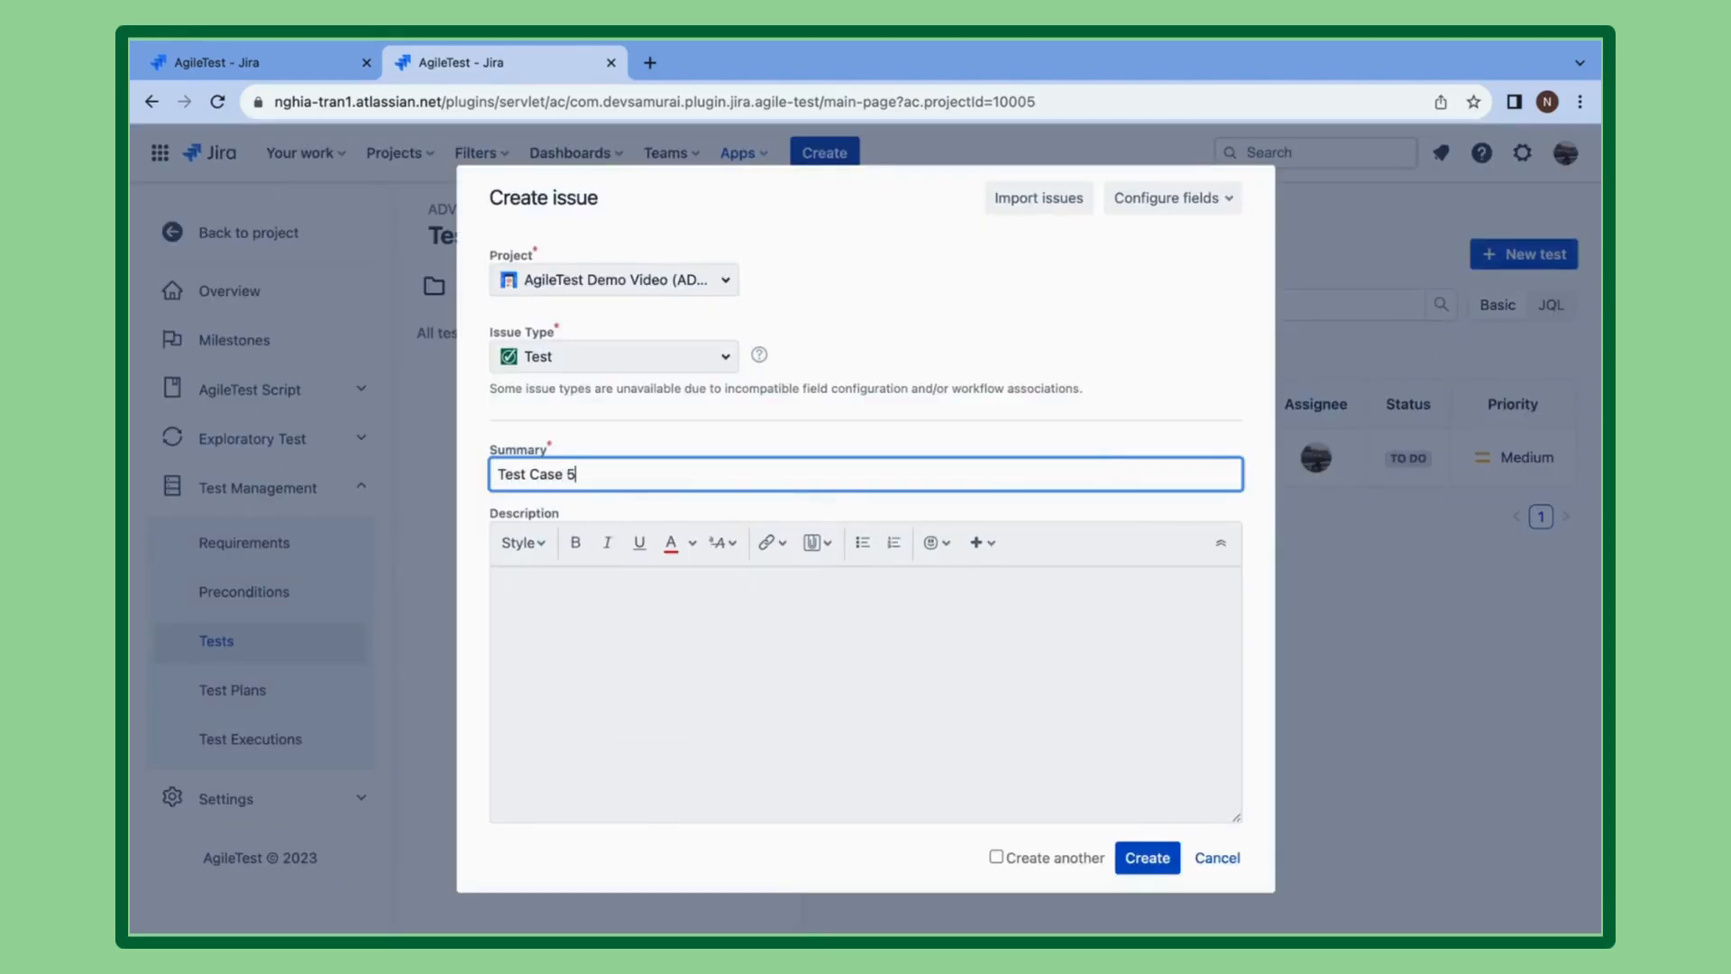
pyautogui.click(1067, 641)
pyautogui.write('5')
pyautogui.scroll(-3, 1066, 642)
pyautogui.scroll(-3, 865, 541)
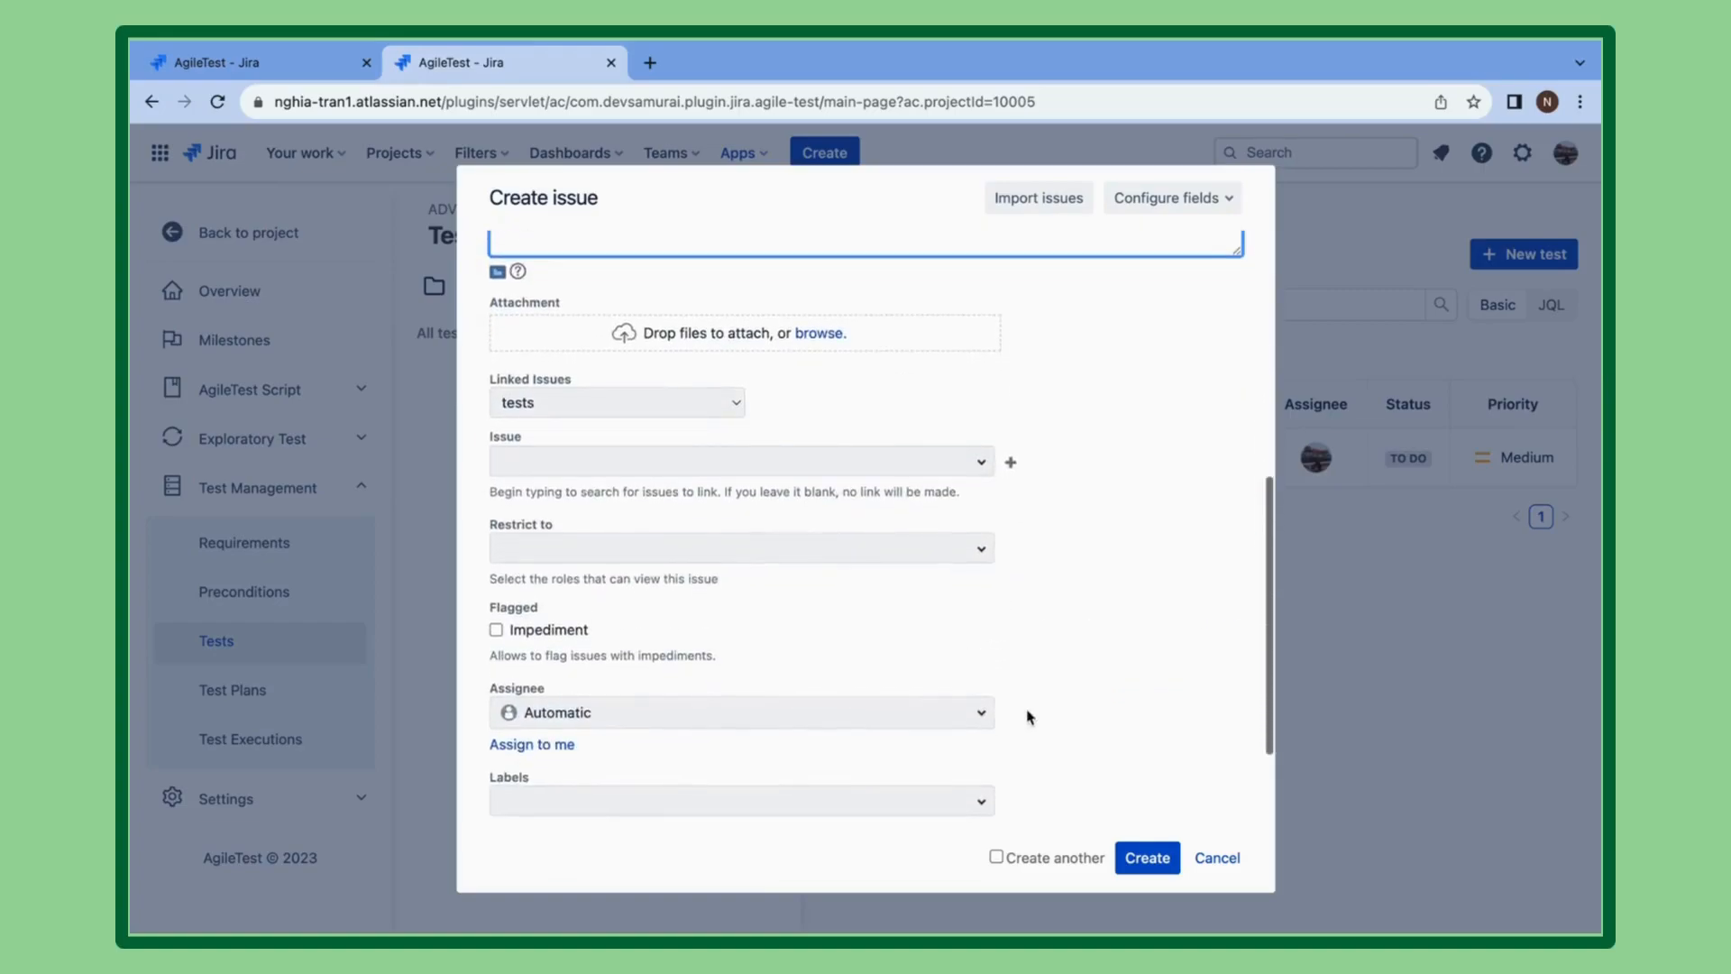
pyautogui.click(1147, 856)
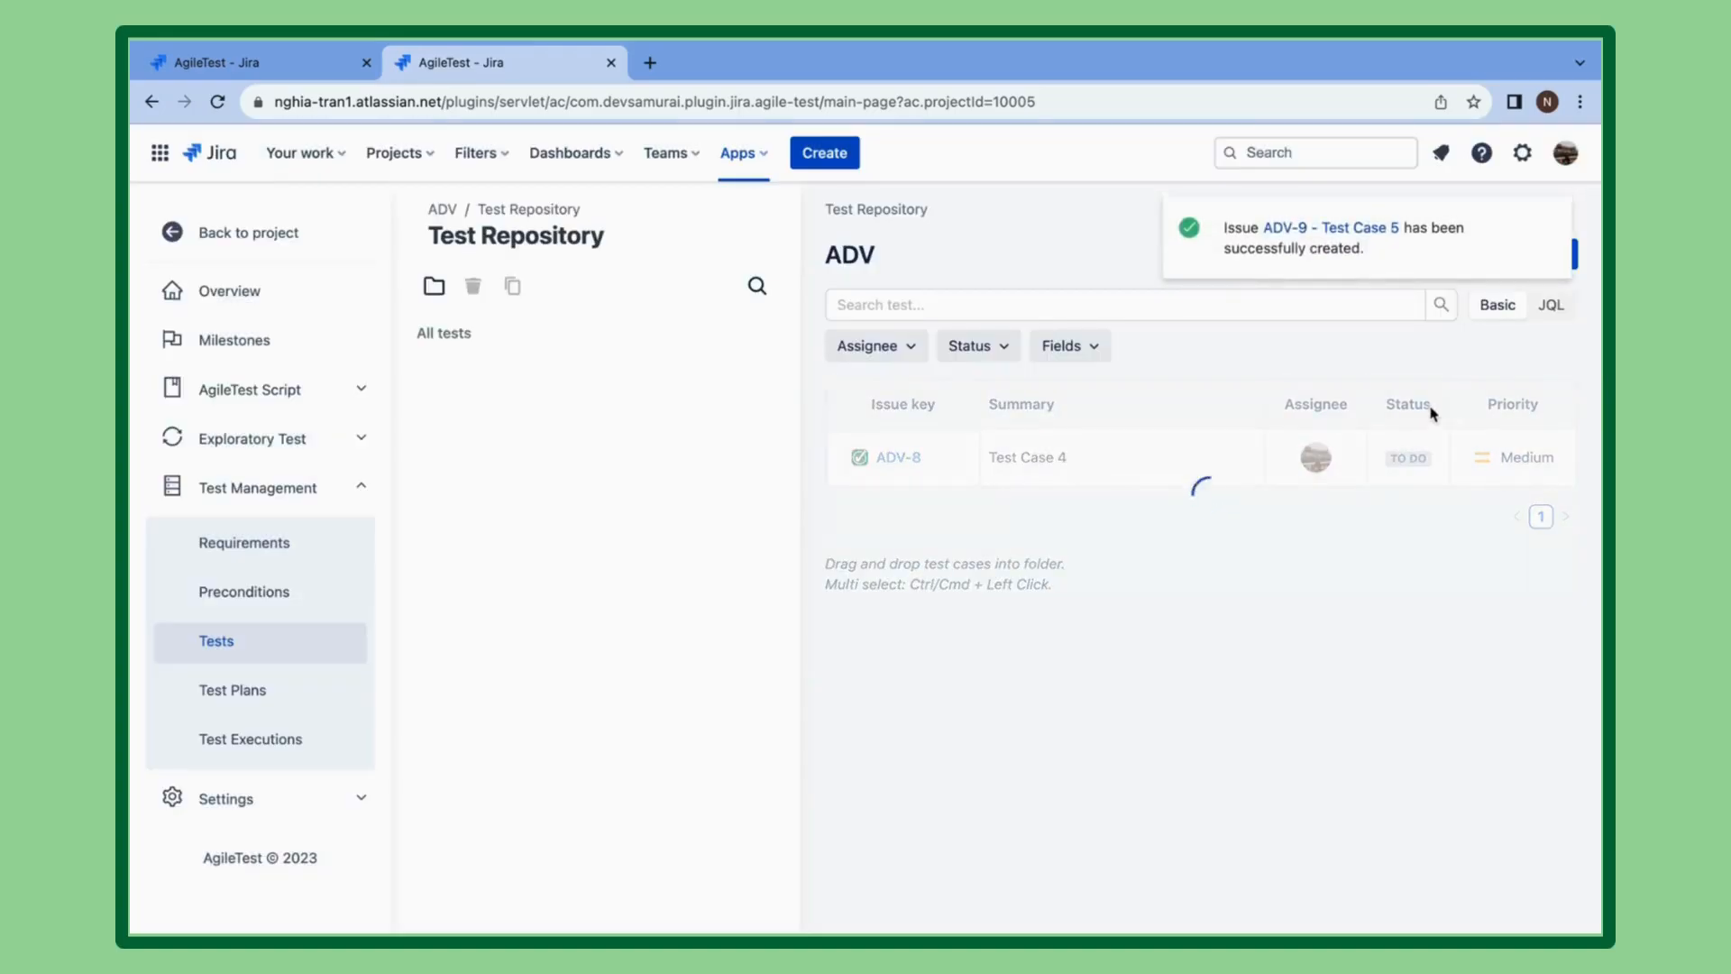
# Create a test "Test Case 6" with the description "6" in the test repository.
pyautogui.click(1530, 256)
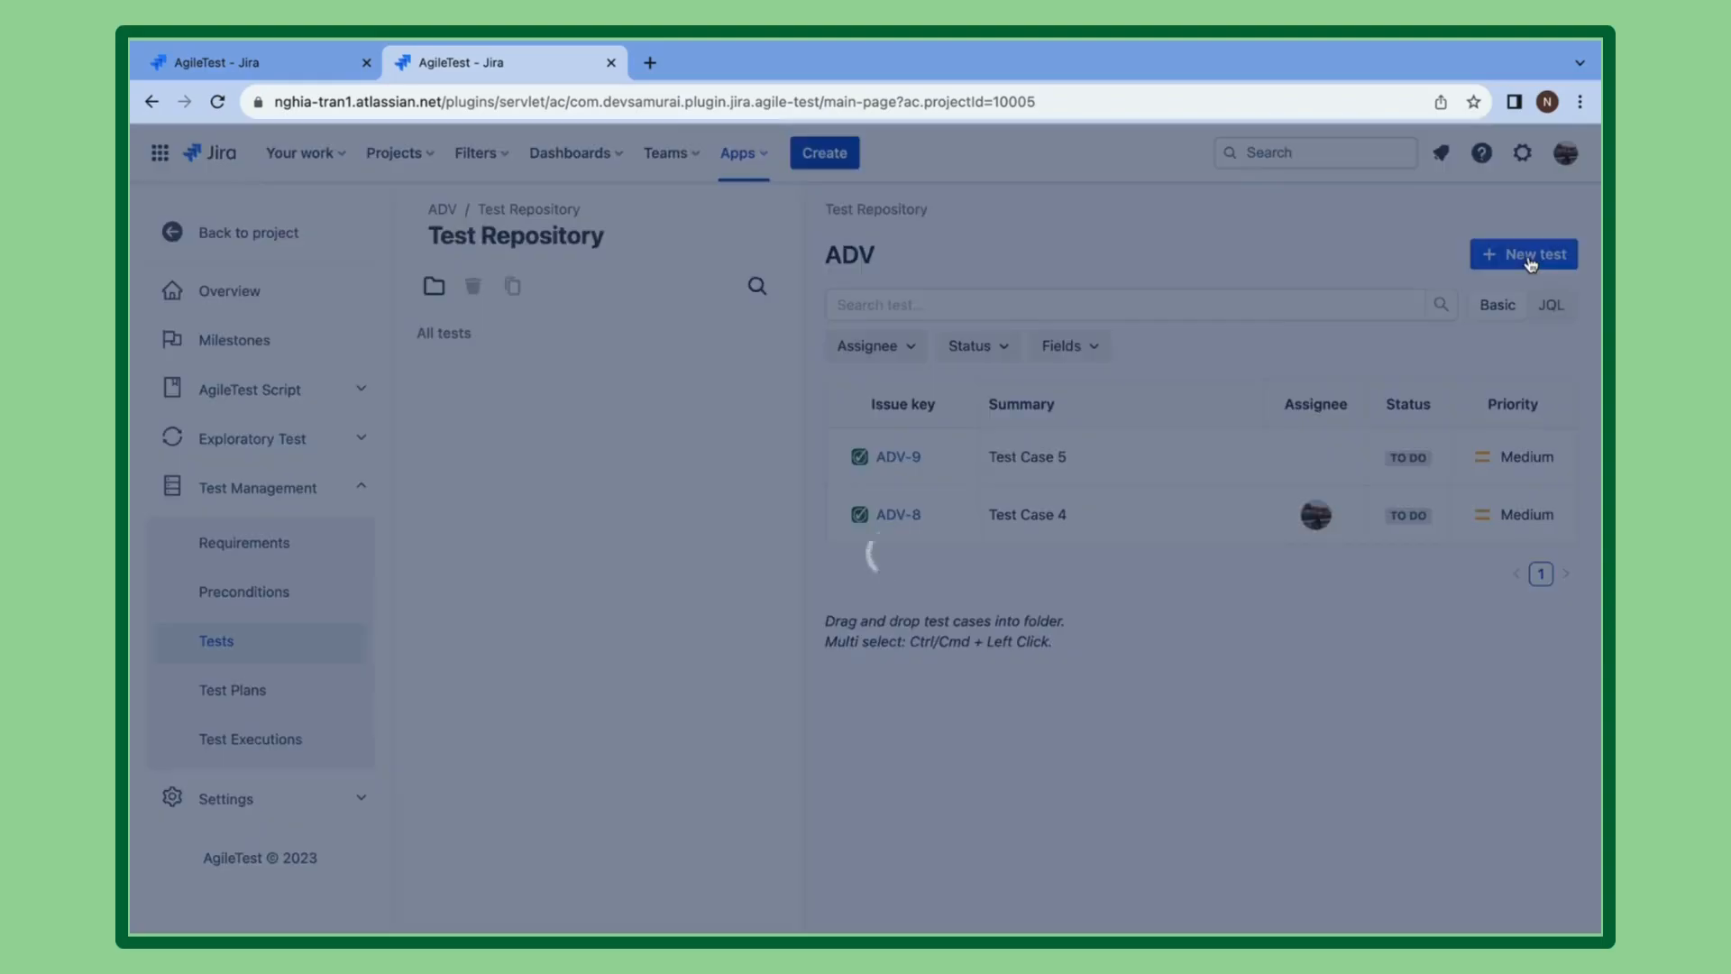
pyautogui.write('Test Case 6')
pyautogui.click(1101, 673)
pyautogui.write('6')
pyautogui.click(1137, 854)
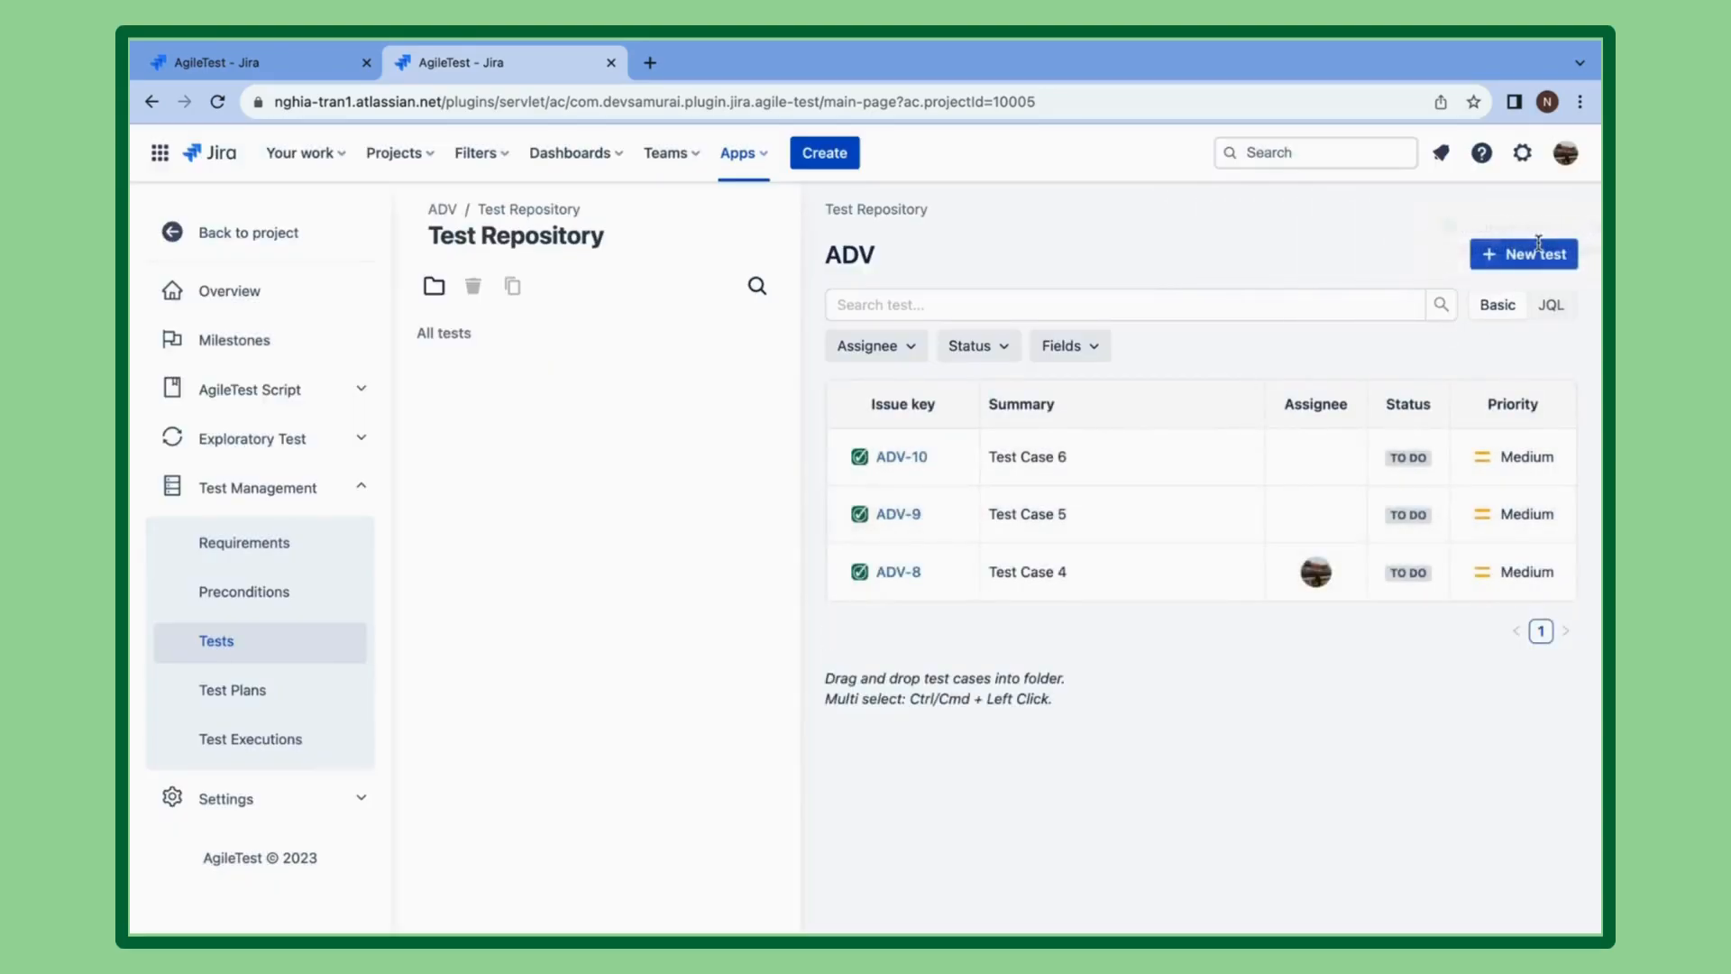
# Create a test "Test Case 7" with the description "7" in the test repository.
pyautogui.click(1530, 255)
pyautogui.write('Test Ca')
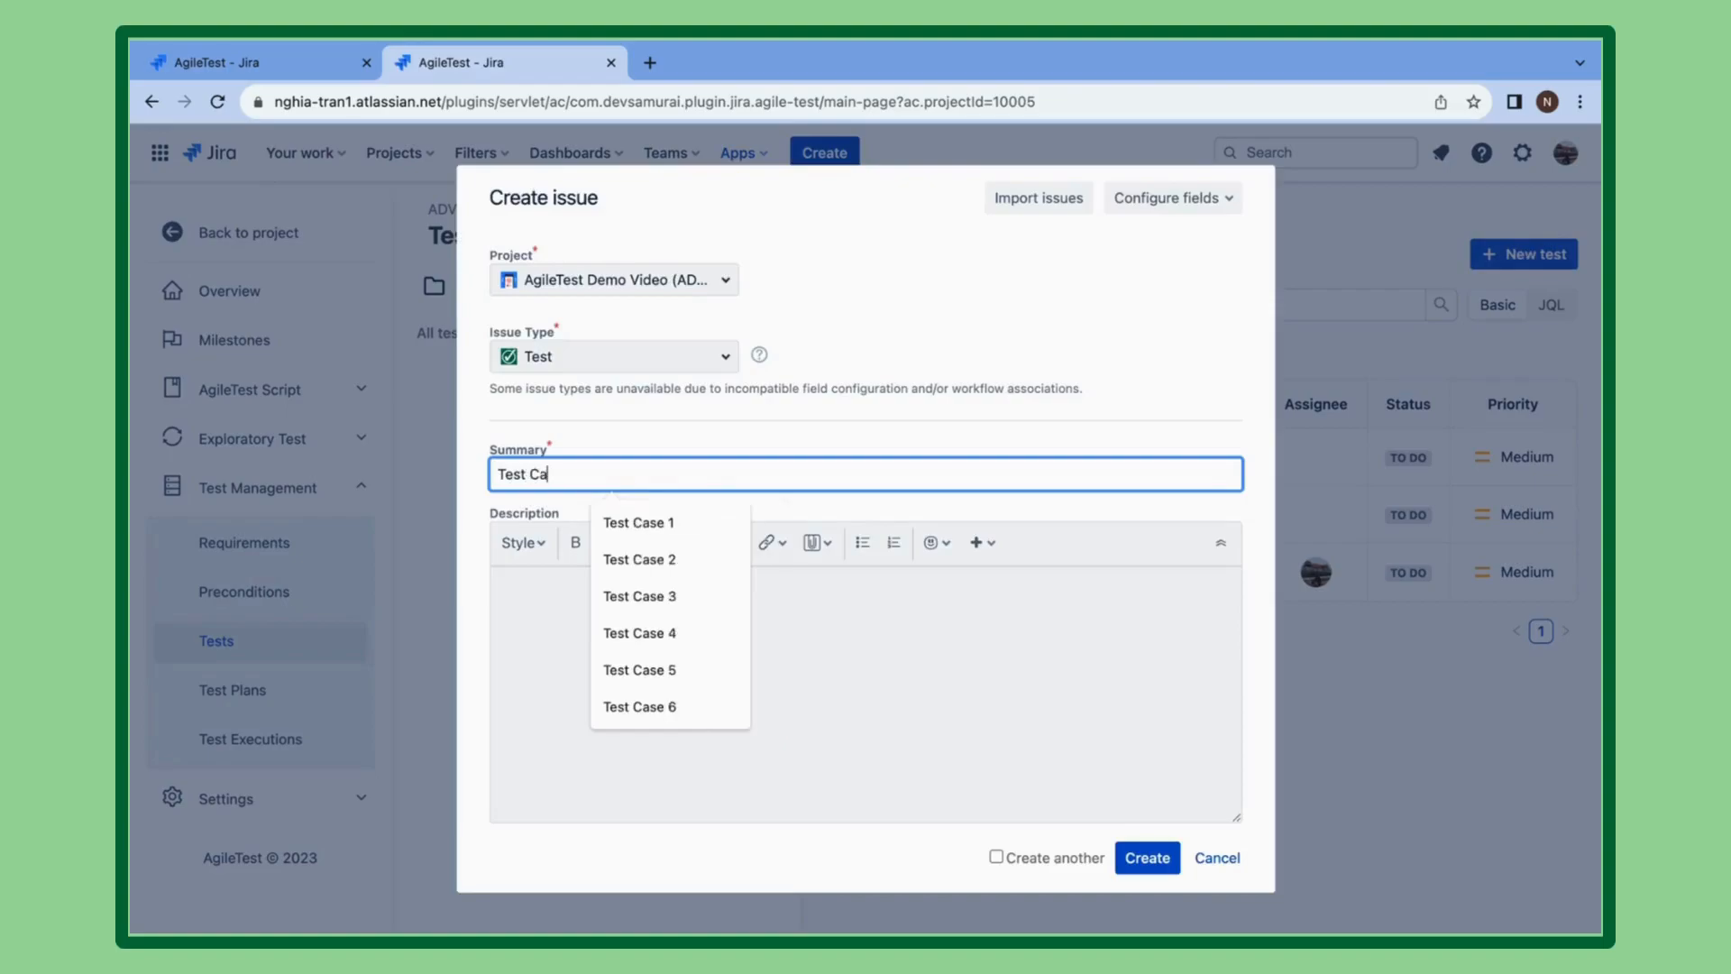
pyautogui.write('se 7')
pyautogui.click(951, 645)
pyautogui.write('7')
pyautogui.click(1166, 859)
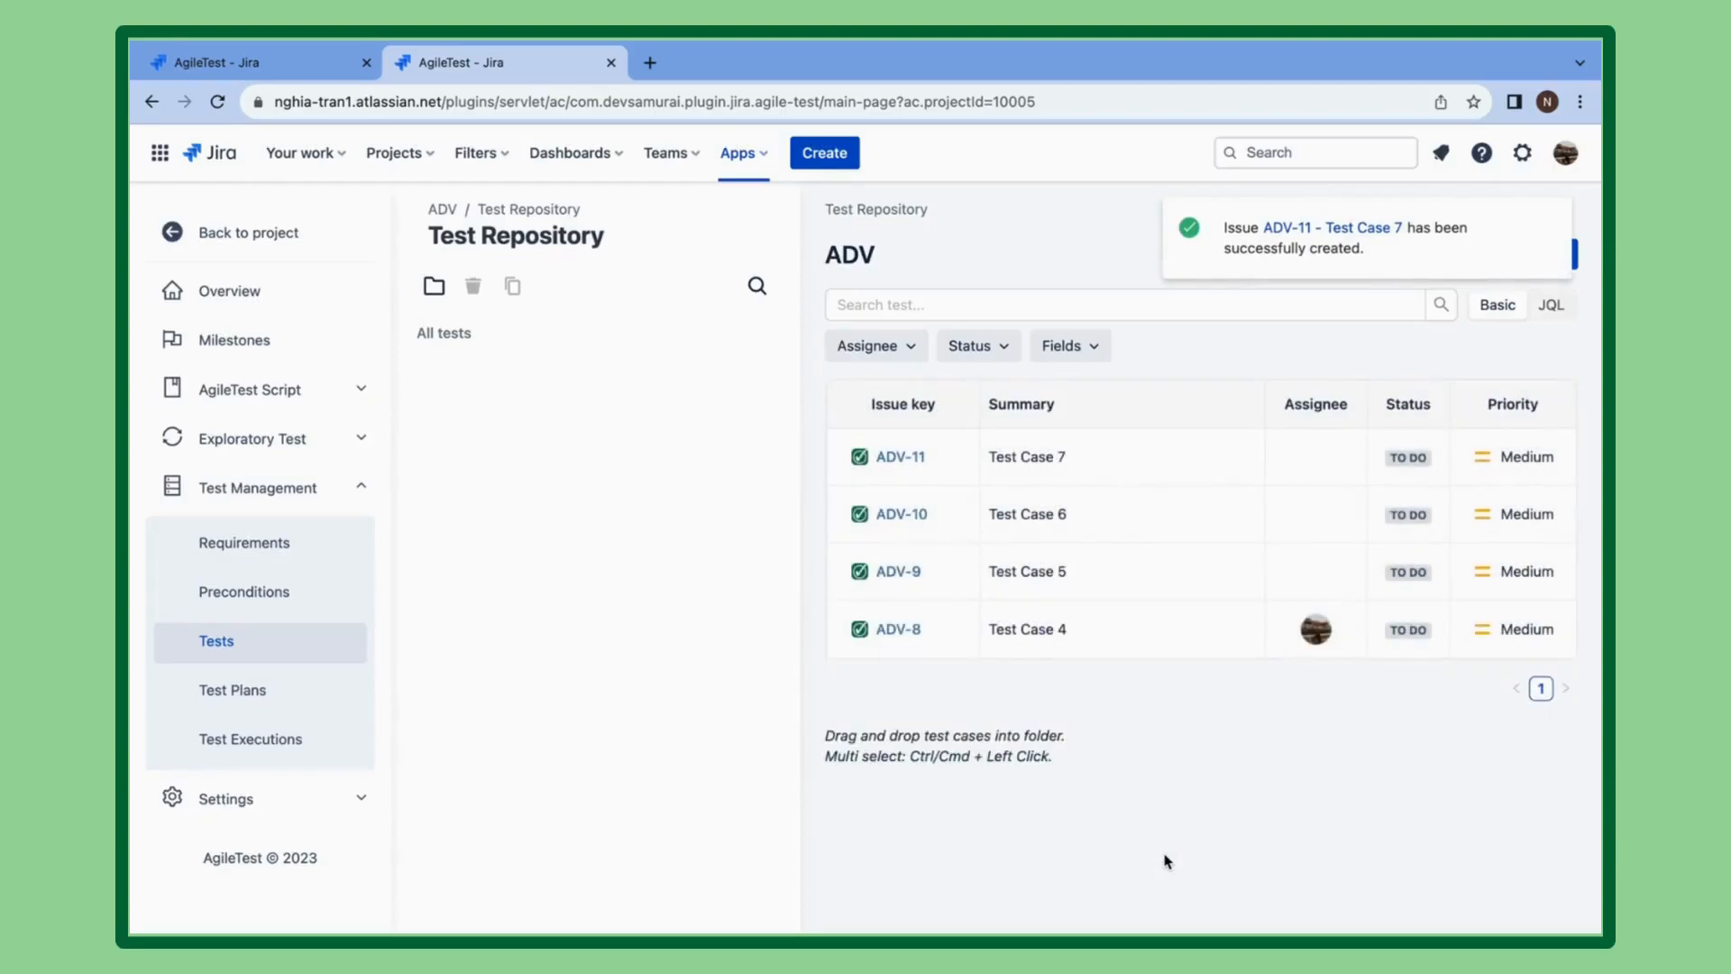
# Create a folder named "Demo Test Case" in the test repository and return to the list of all tests.
pyautogui.click(437, 287)
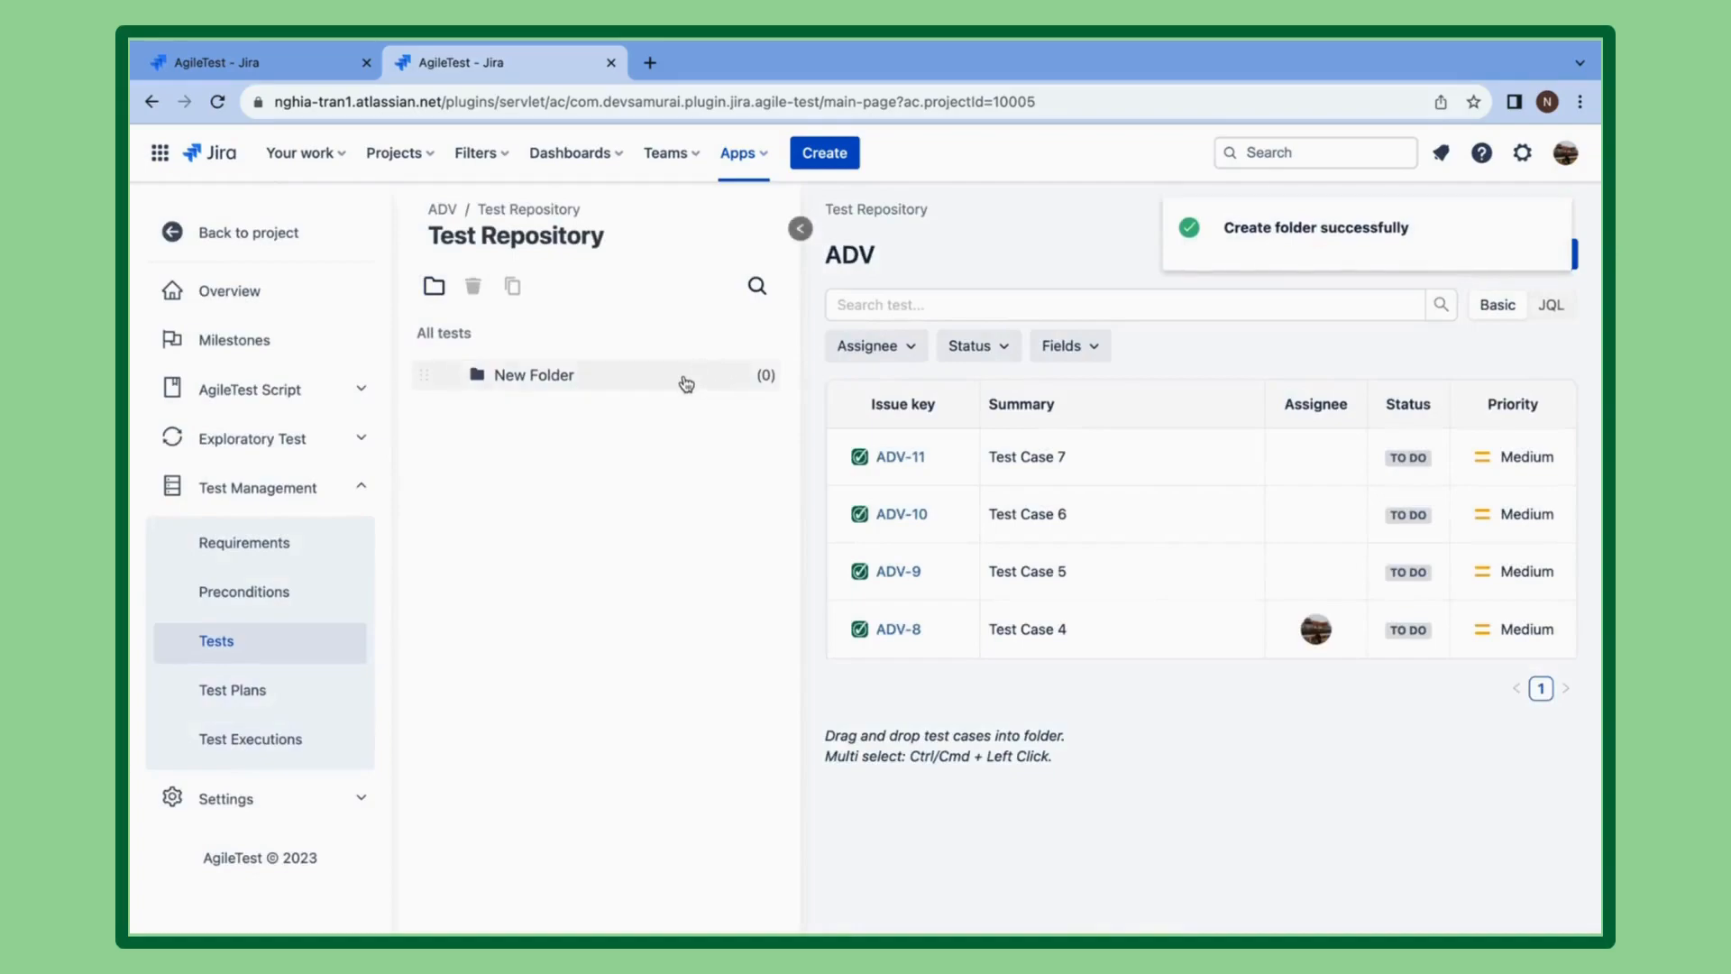
pyautogui.click(631, 390)
pyautogui.doubleClick(631, 390)
pyautogui.hotkey('ctrl', 'a')
pyautogui.write('Demo Test Case')
pyautogui.press('Return')
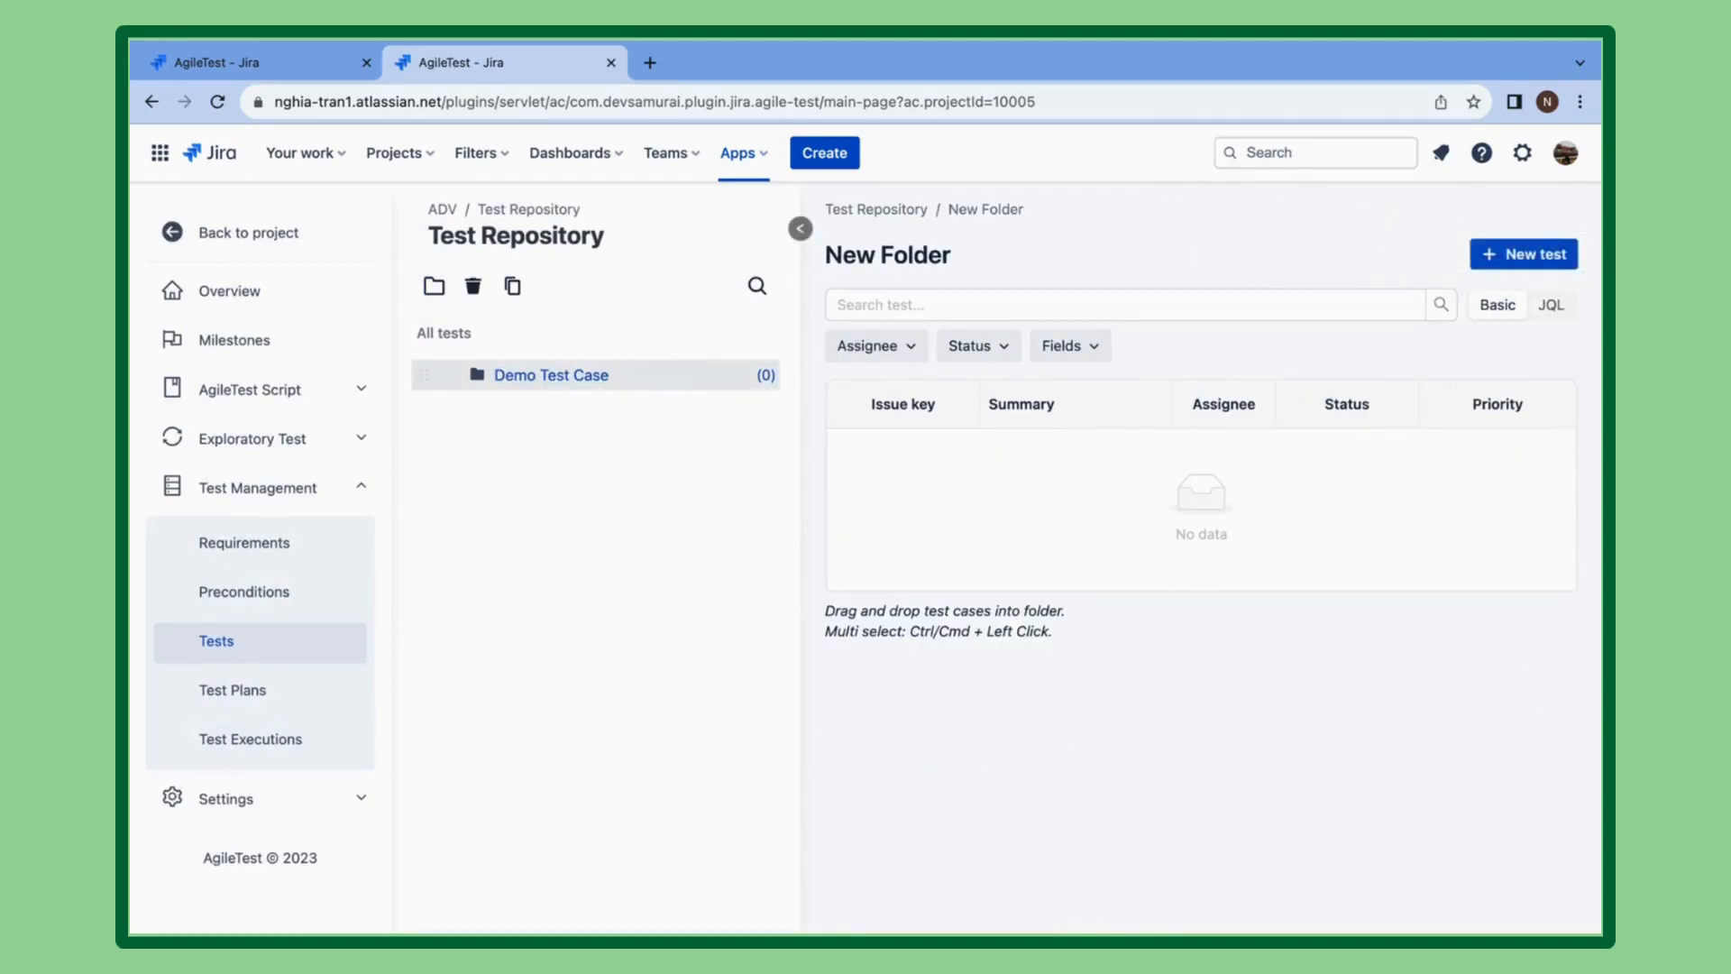
pyautogui.click(902, 213)
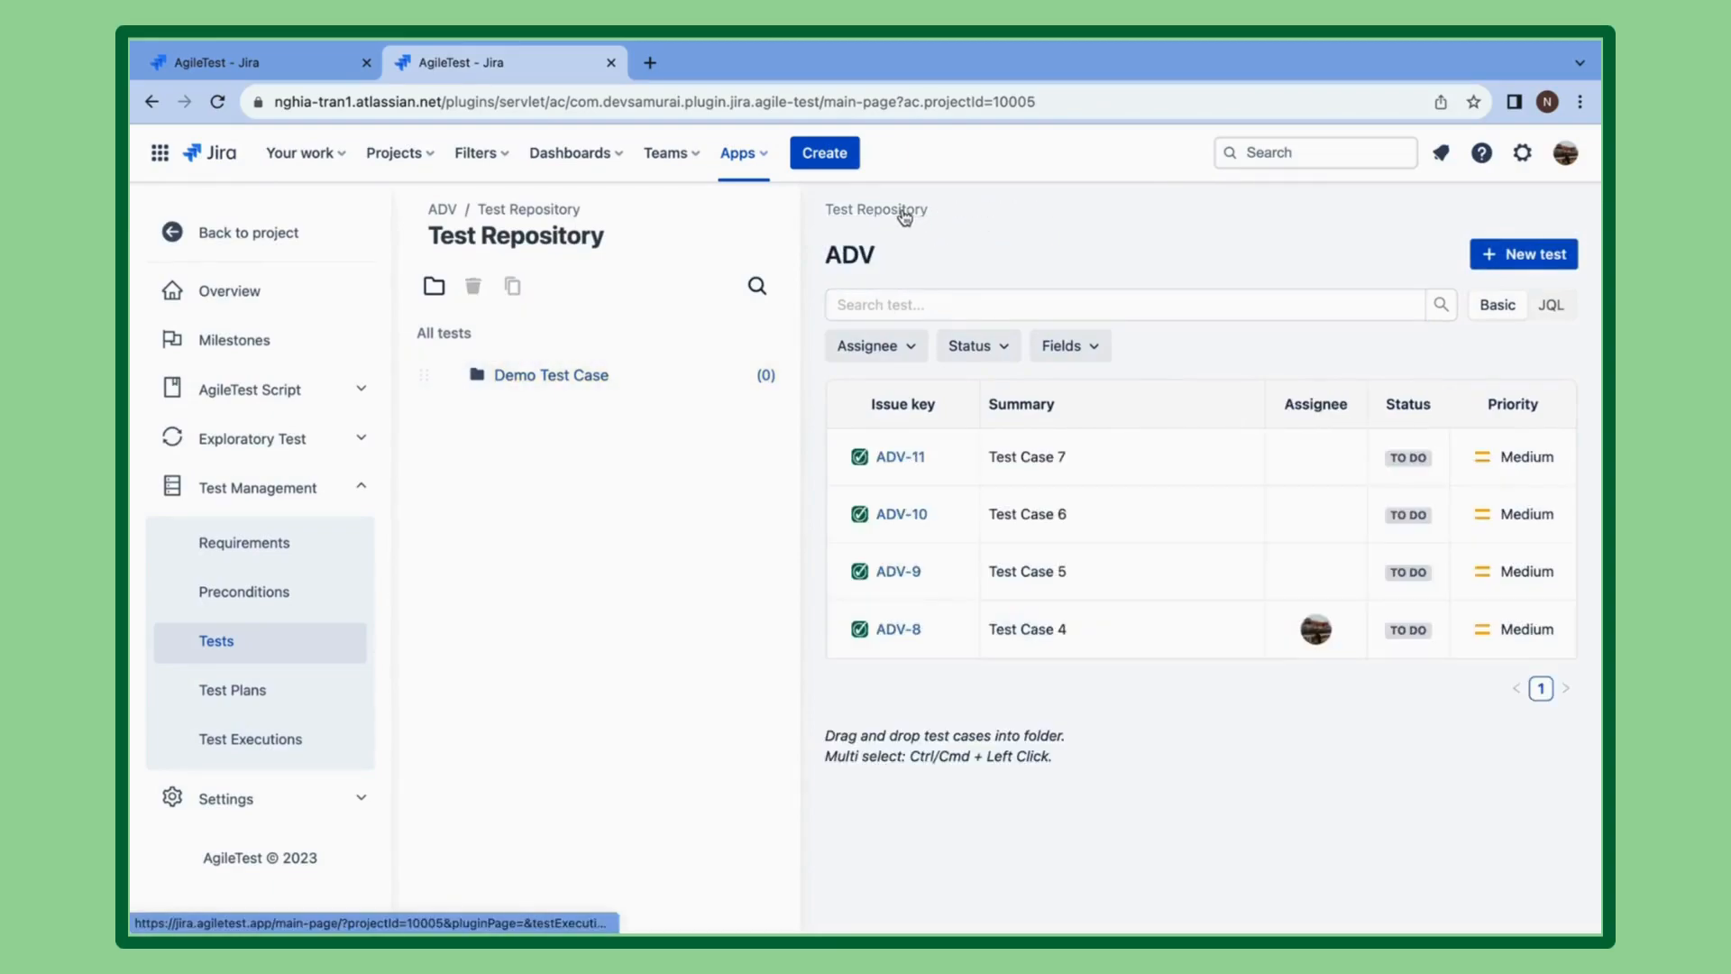
# Create a subfolder named "Test Cases" inside the Demo Test Case folder.
pyautogui.click(526, 375)
pyautogui.rightClick(565, 388)
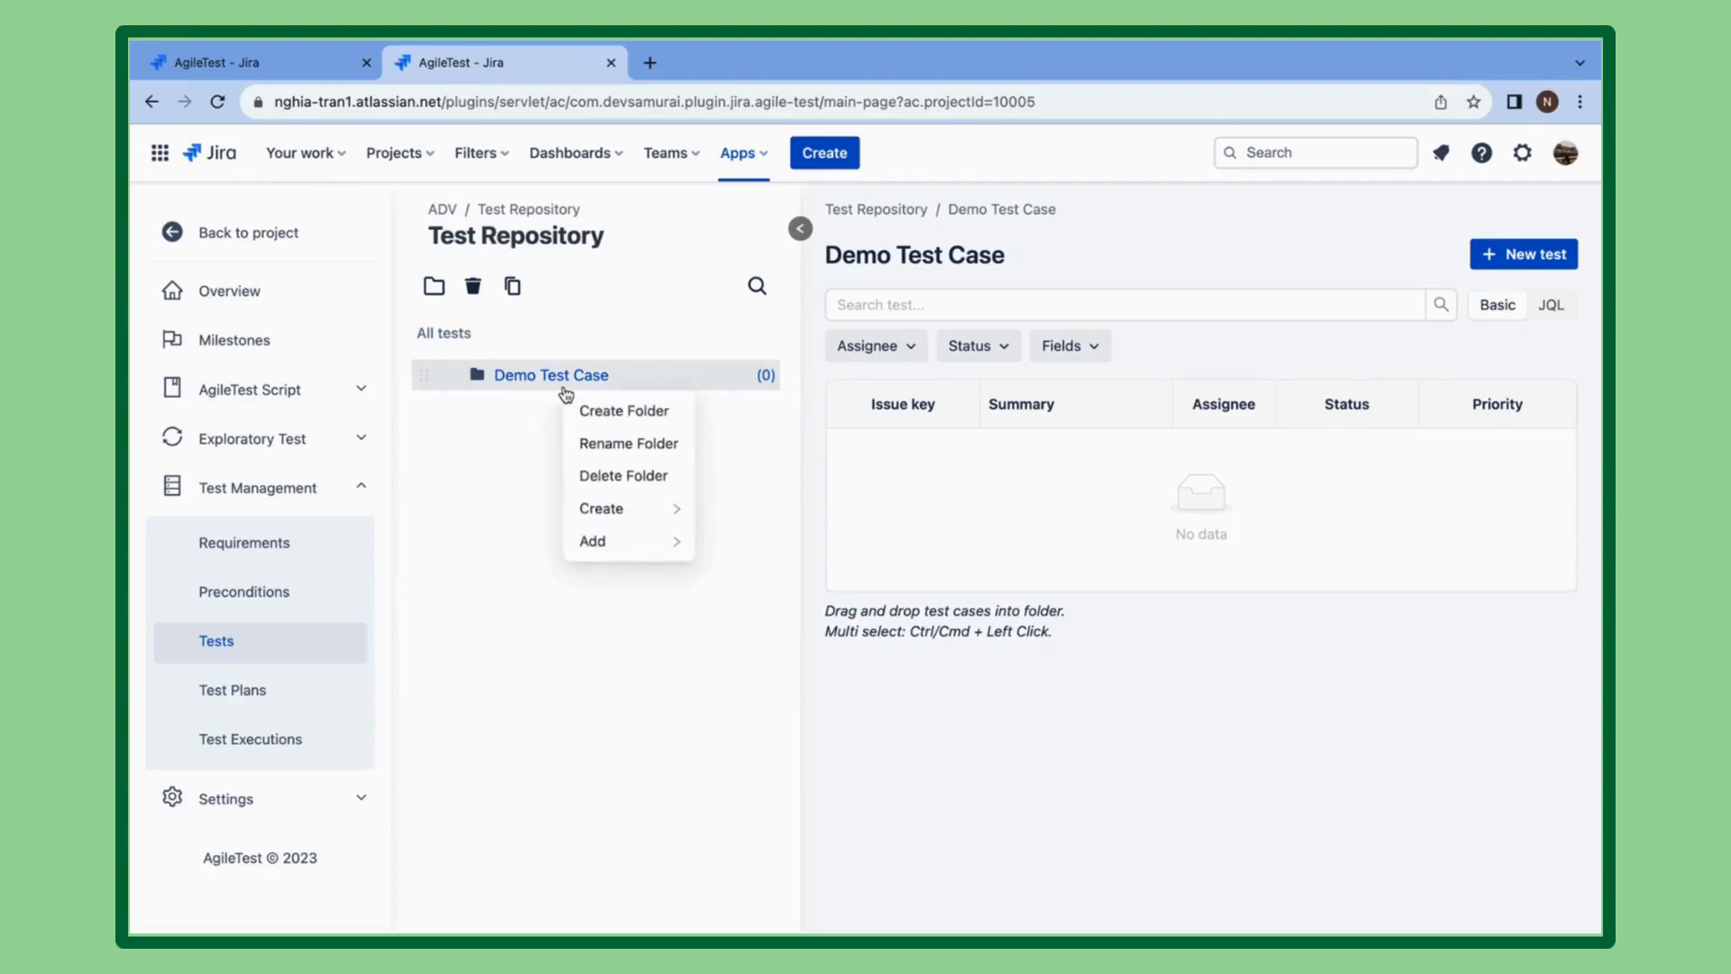
pyautogui.click(597, 408)
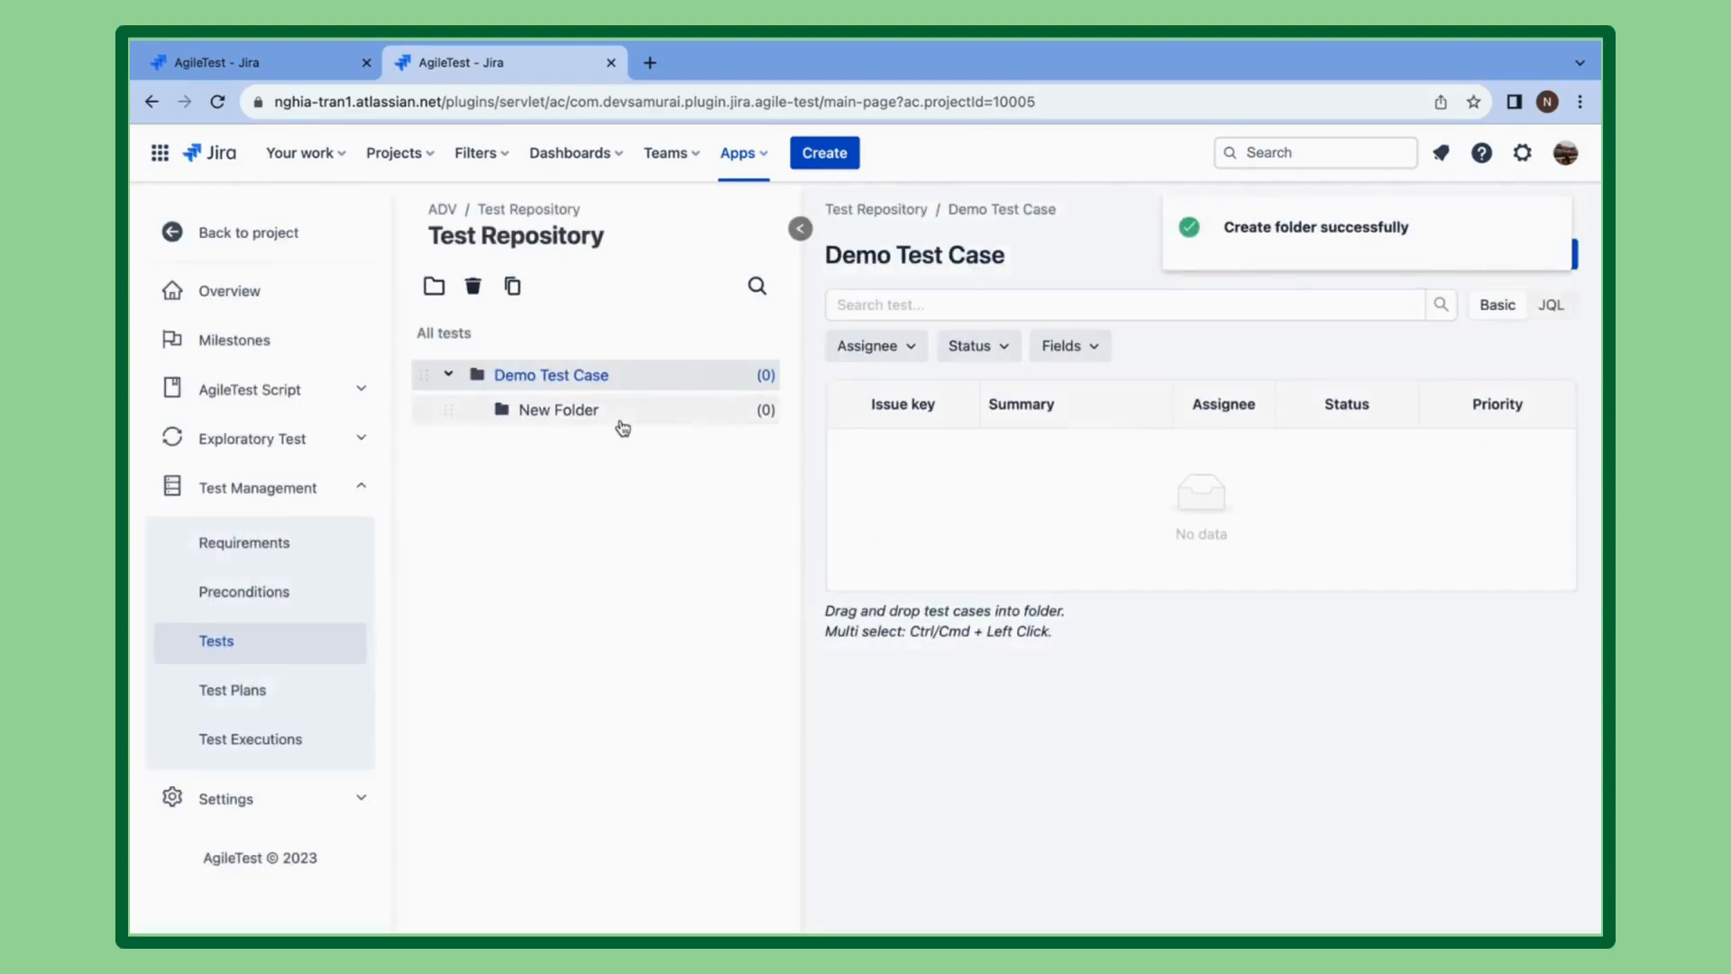
pyautogui.write('De')
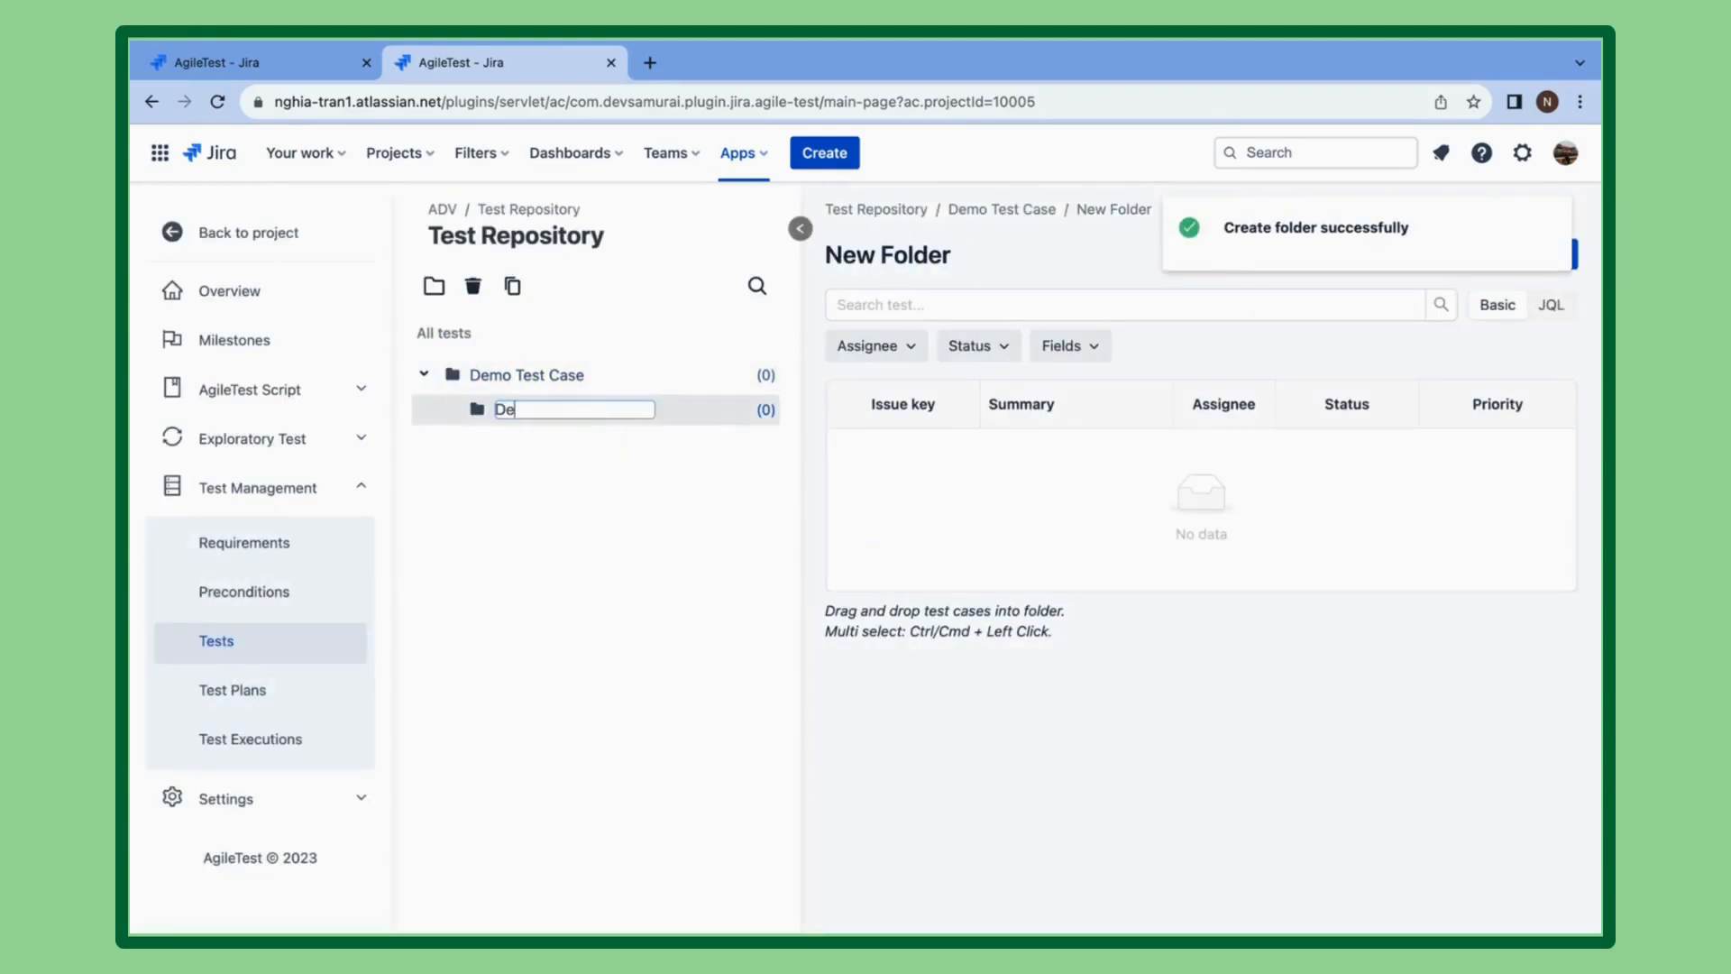
pyautogui.write('Test Cases')
pyautogui.press('Return')
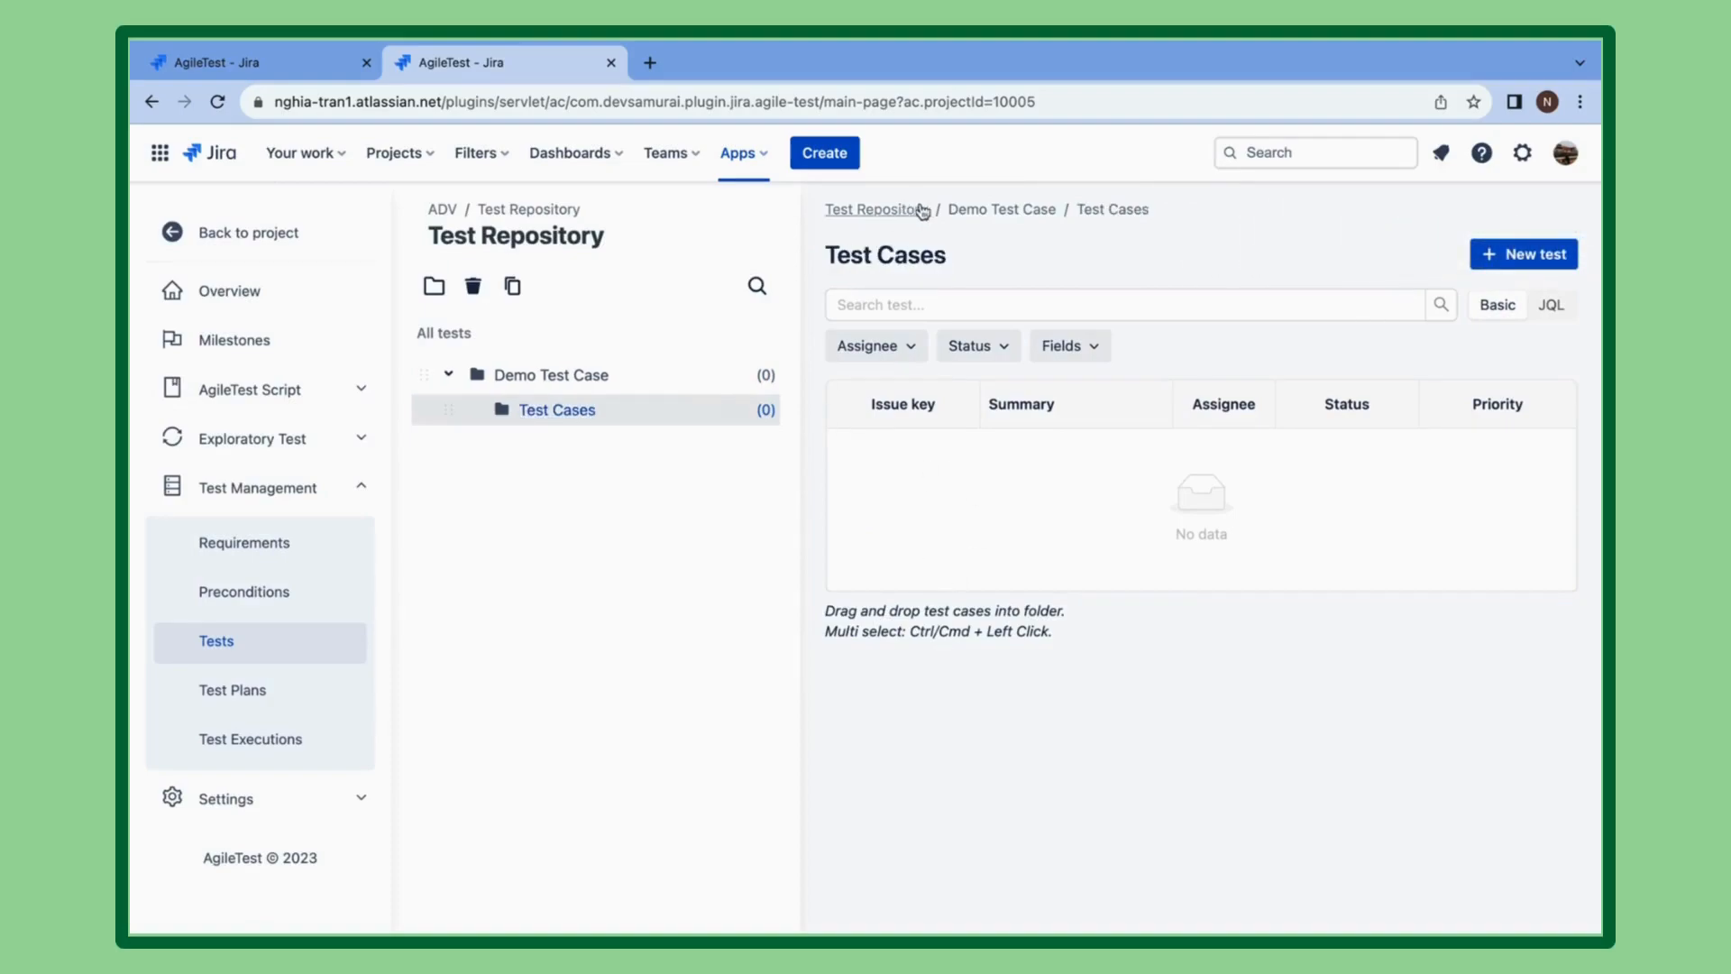
# From the full test list, try to move Test Case 4 and move Test Case 5 into the Test Cases subfolder, opening it to check.
pyautogui.click(963, 214)
pyautogui.click(900, 213)
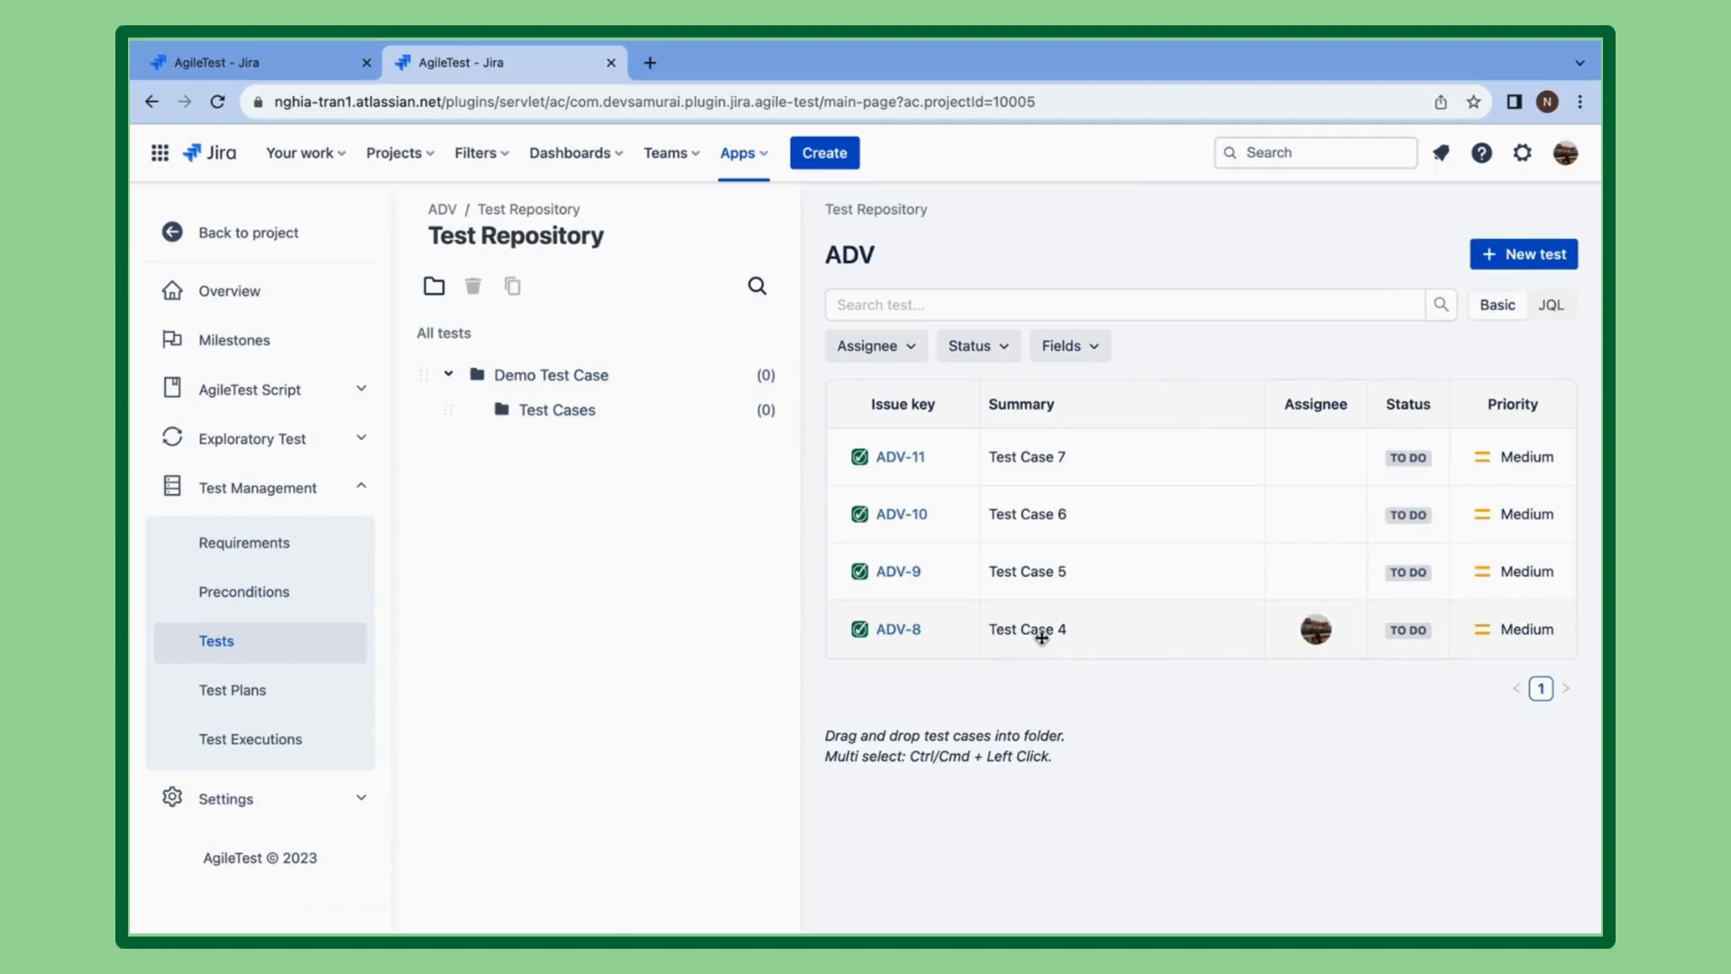
pyautogui.moveTo(1059, 640); pyautogui.dragTo(572, 424)
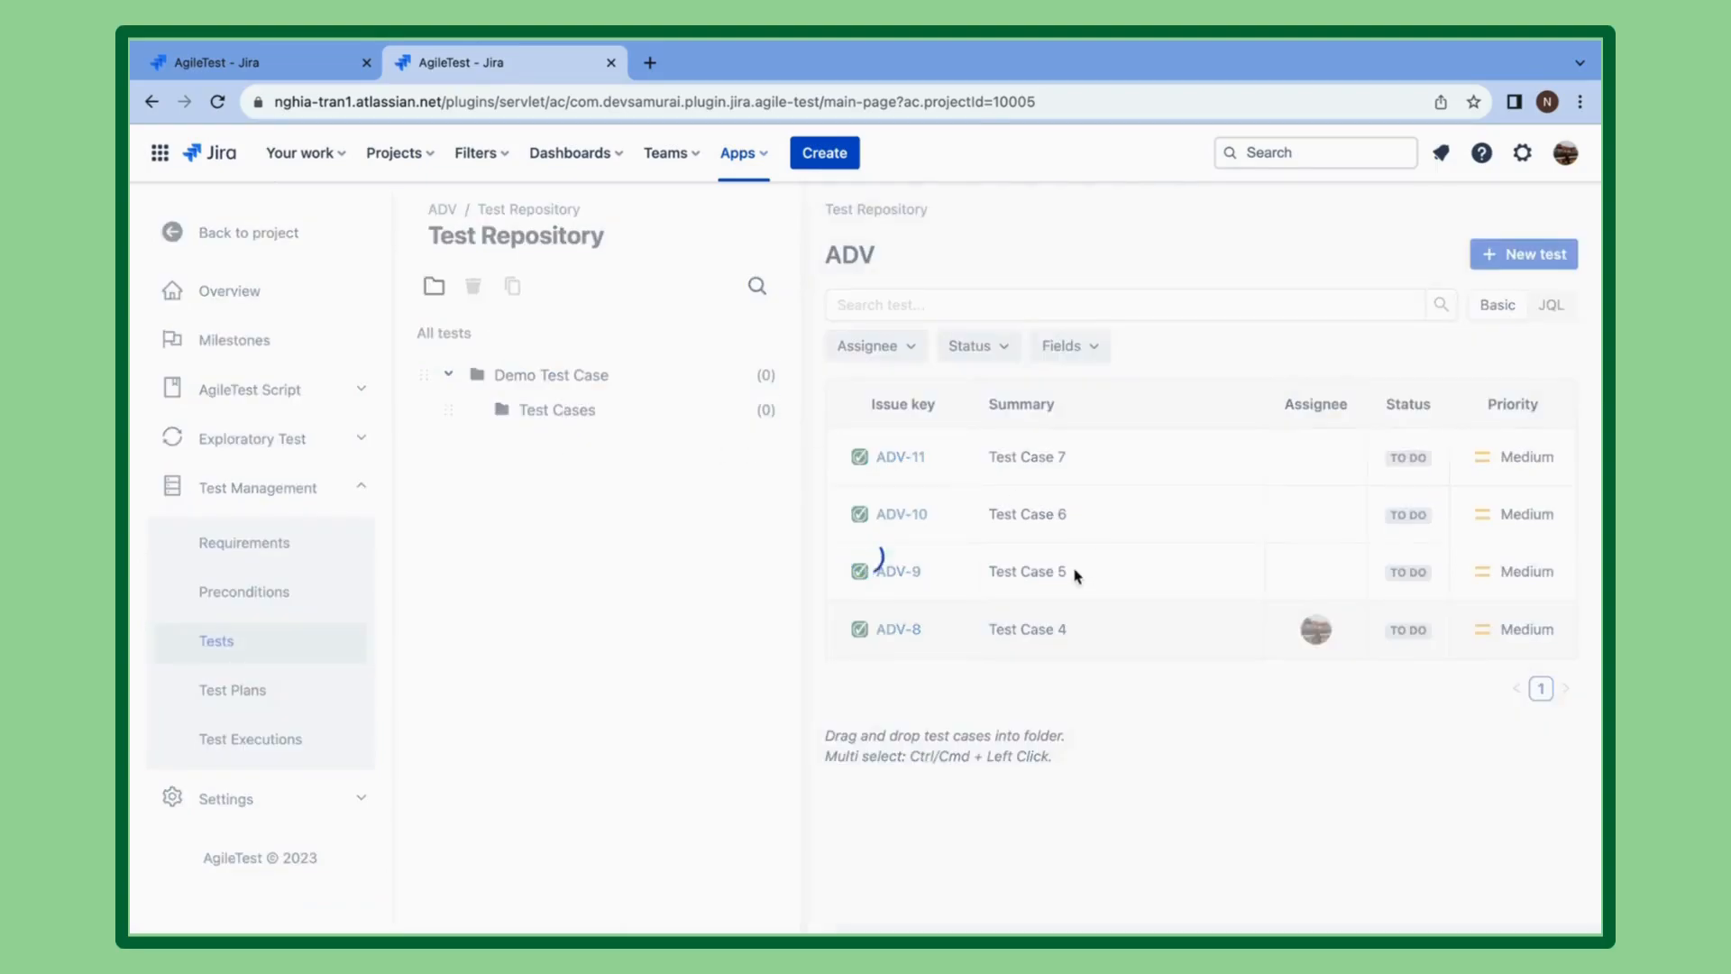
pyautogui.moveTo(1055, 568); pyautogui.dragTo(578, 409)
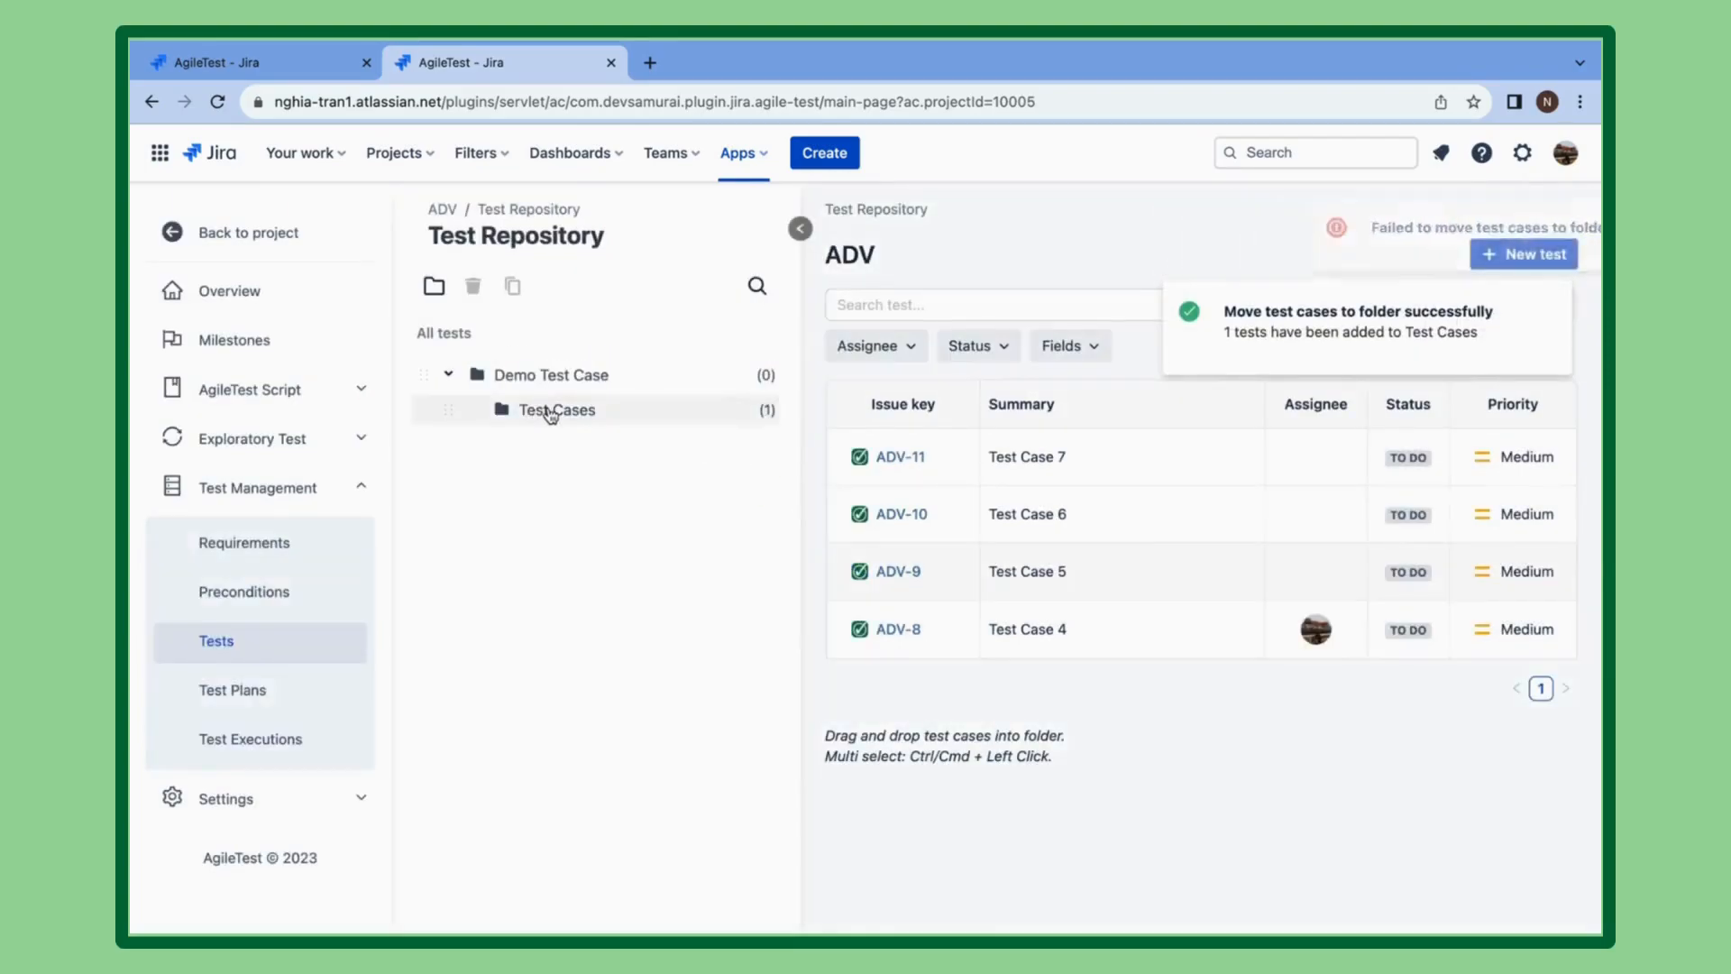
pyautogui.click(559, 411)
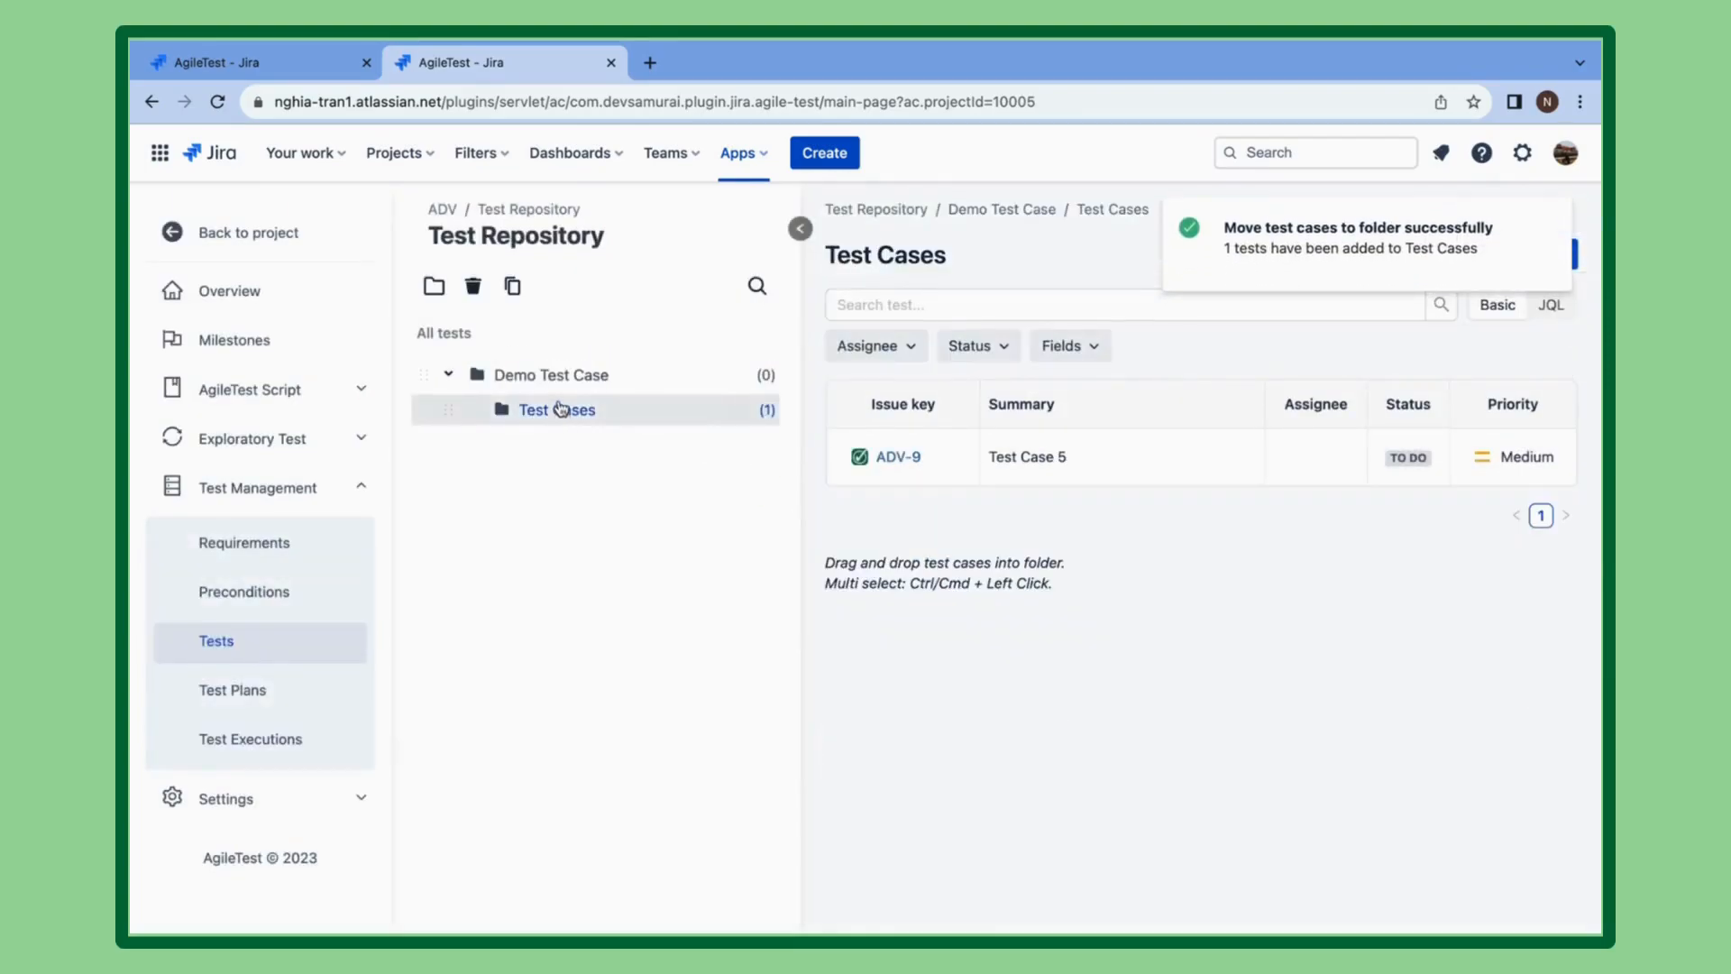
# Move Test Case 6 from the full test list into the Test Cases subfolder and open that folder.
pyautogui.click(875, 210)
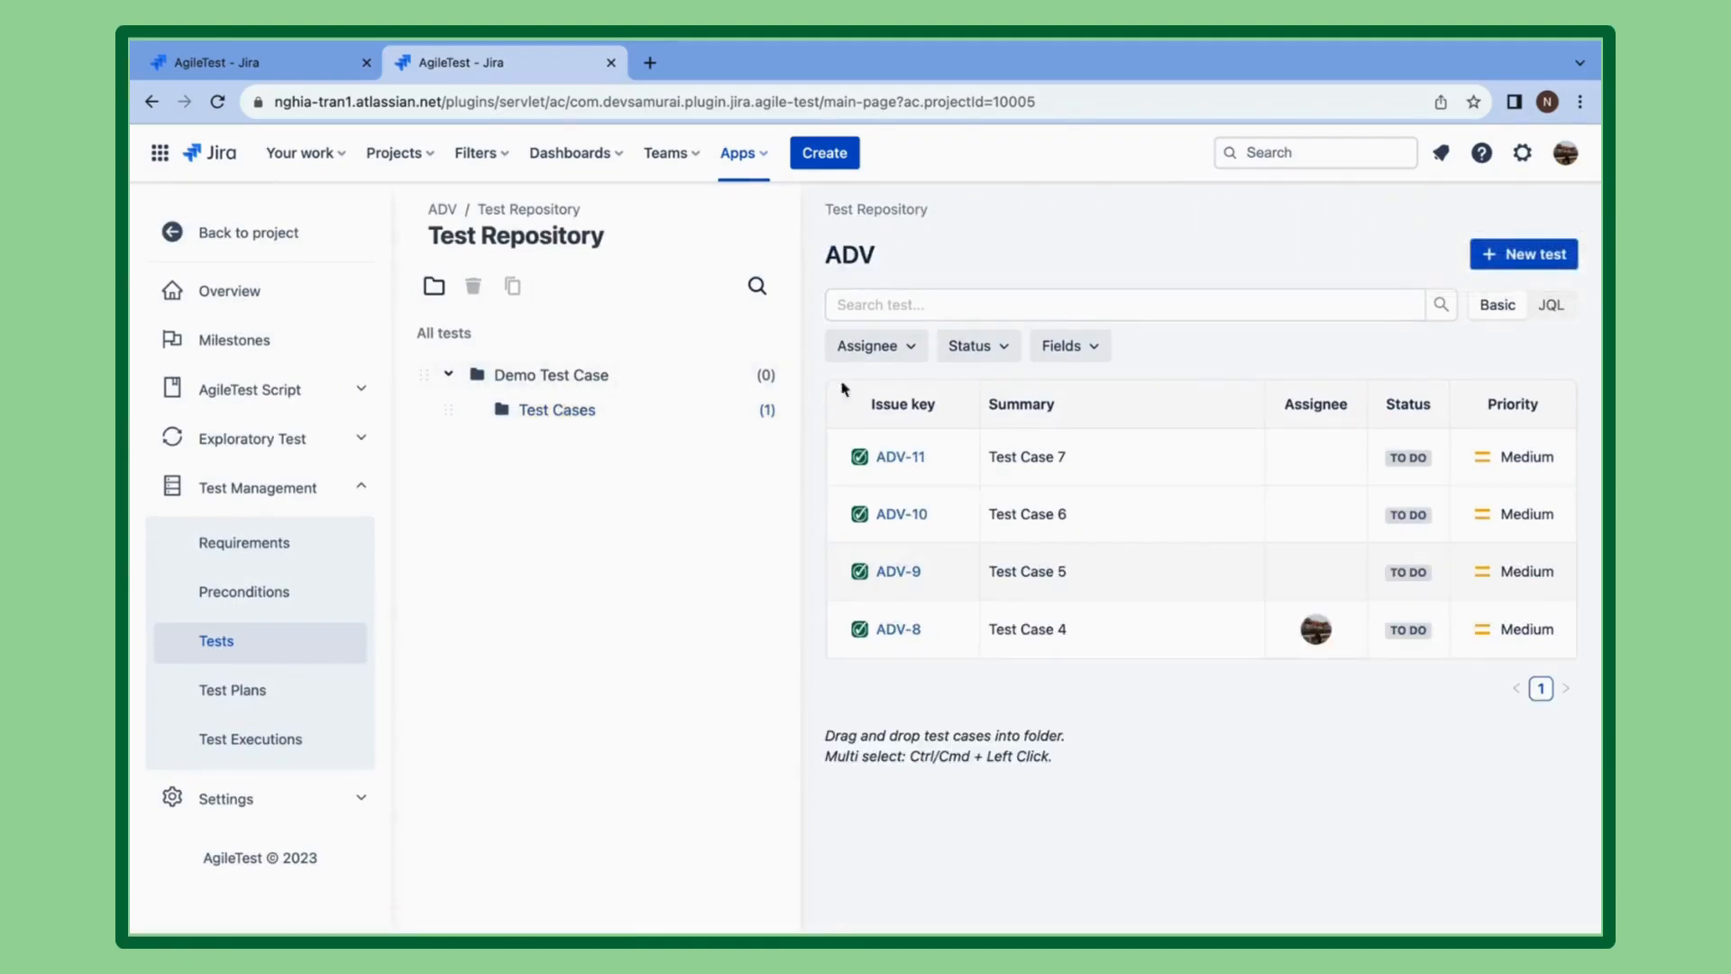
pyautogui.moveTo(1020, 559); pyautogui.dragTo(662, 421)
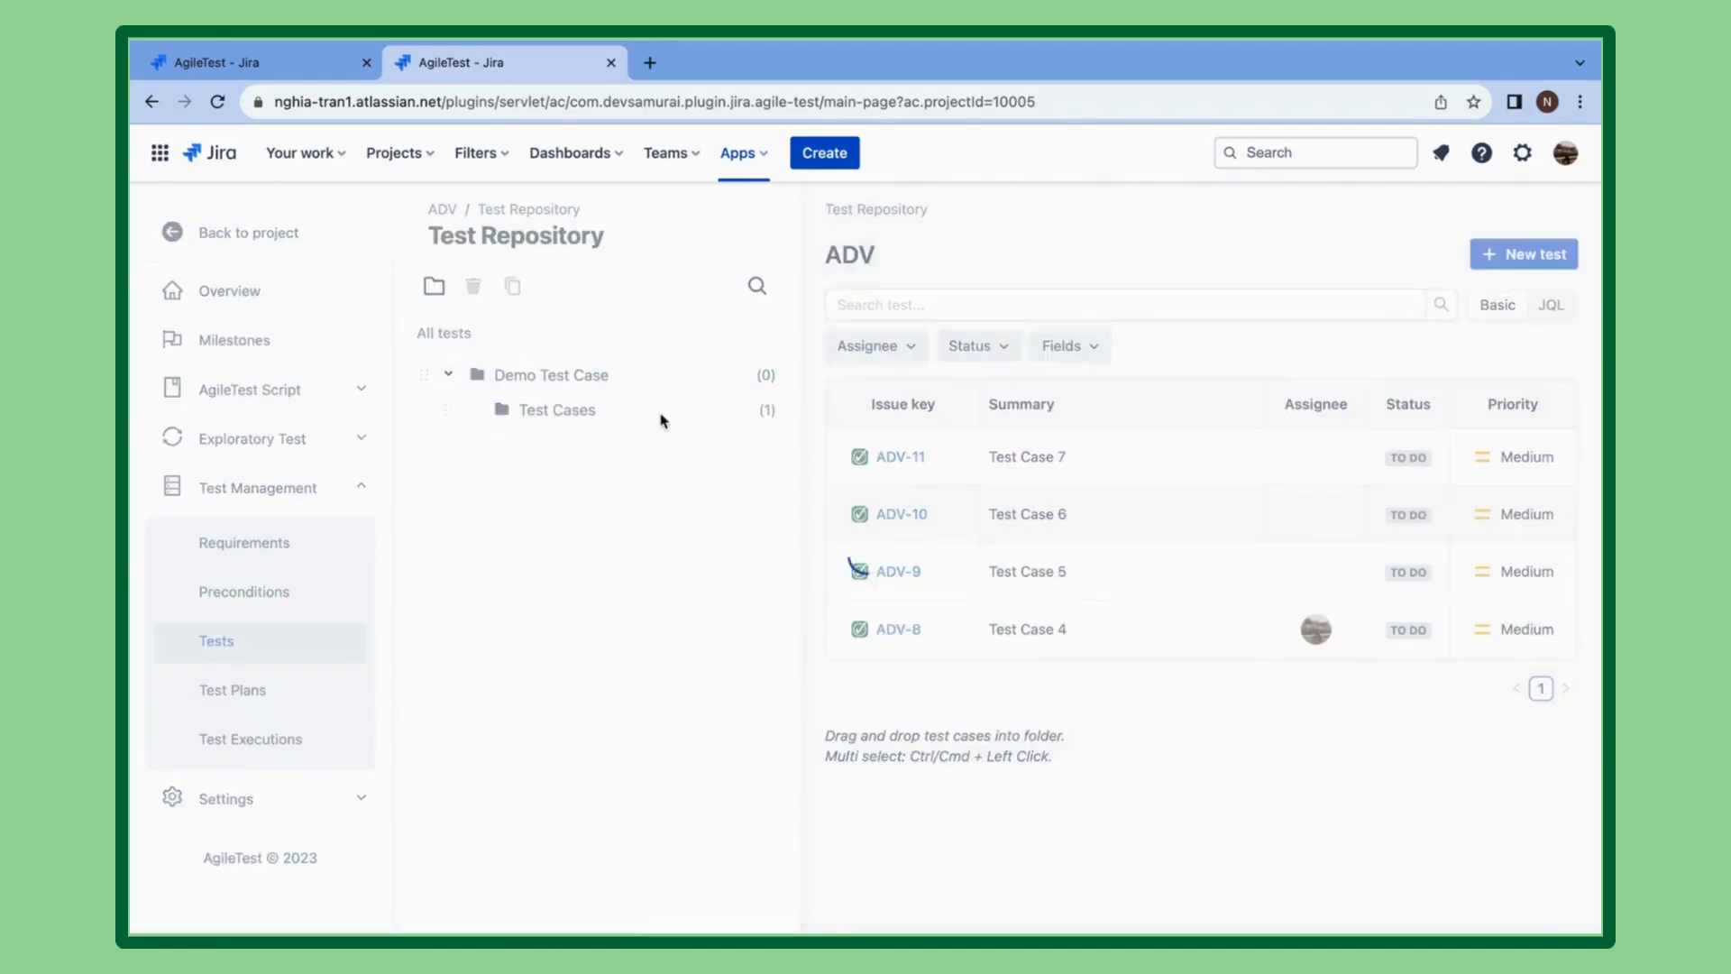
pyautogui.doubleClick(600, 421)
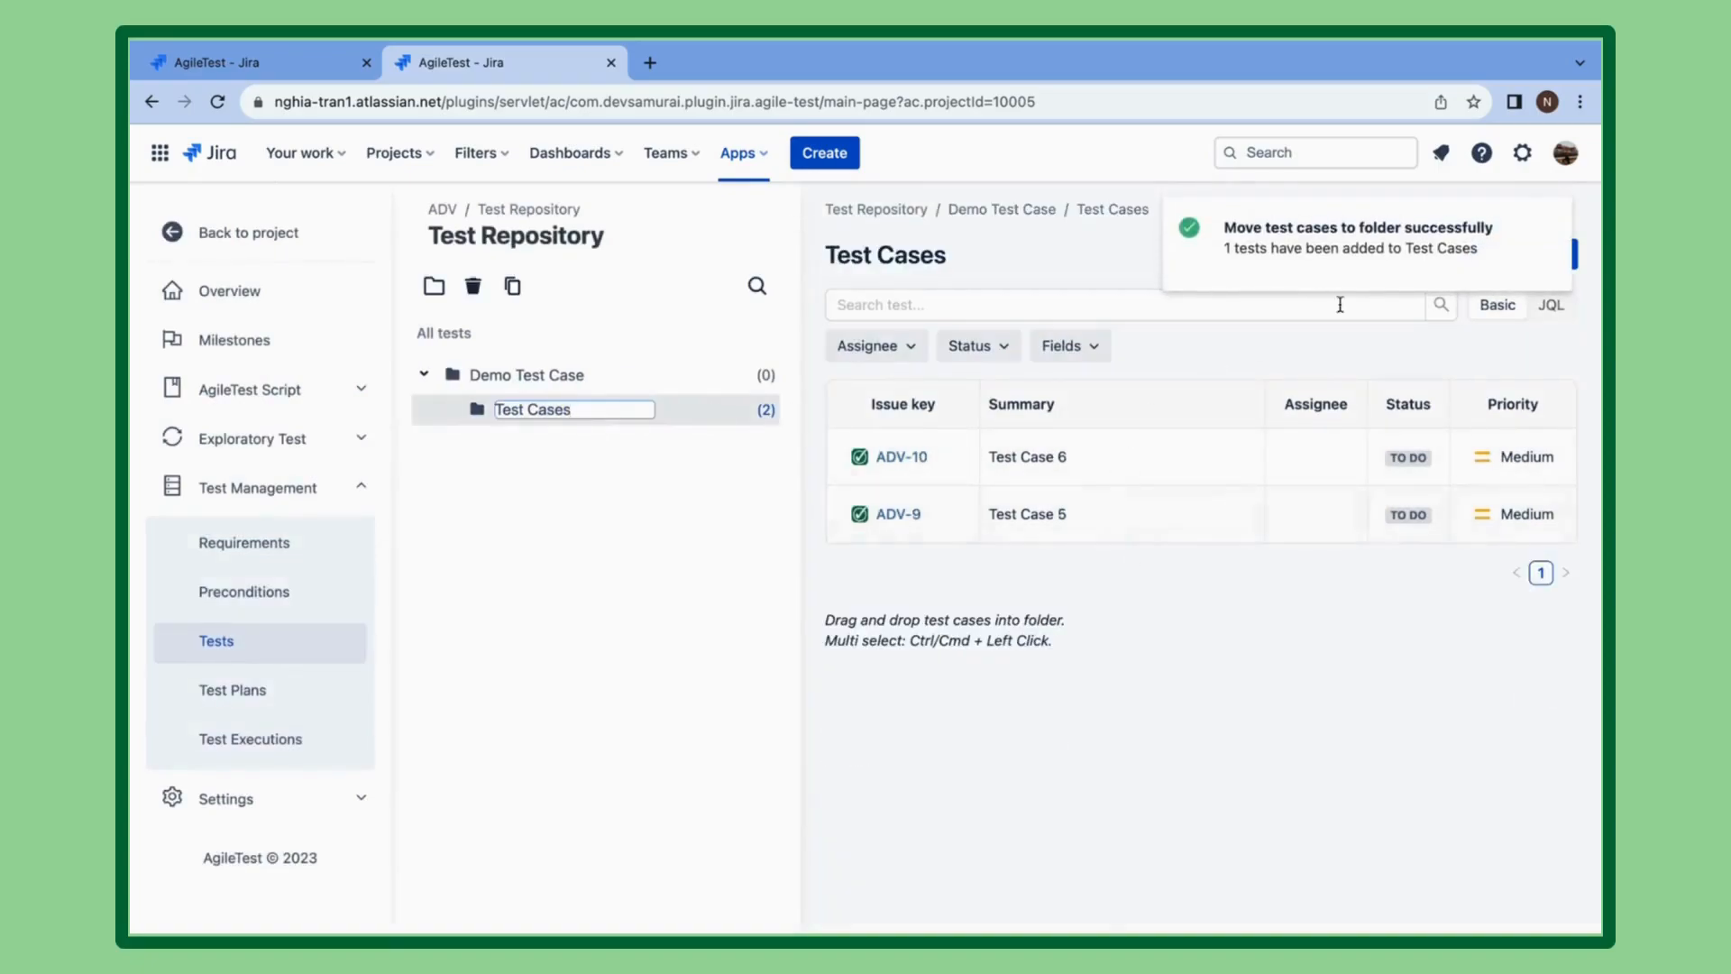
pyautogui.click(1547, 225)
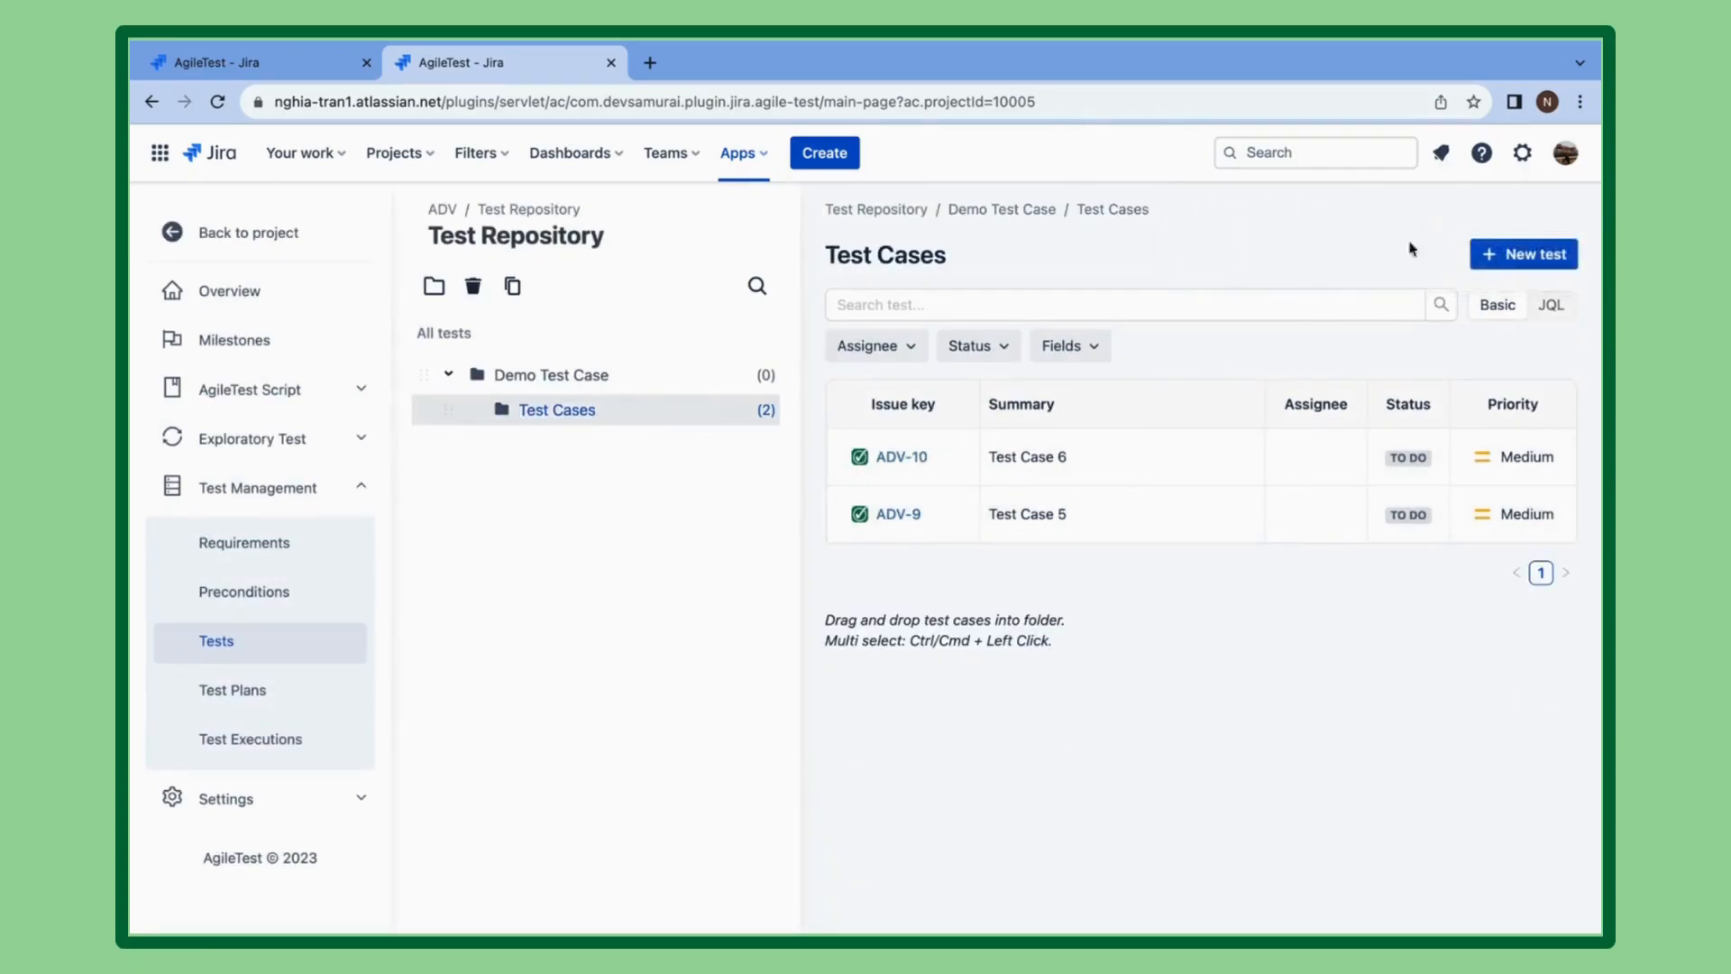
# Remove Test Case 6 from the Test Cases subfolder and return to the full test list.
pyautogui.rightClick(1074, 455)
pyautogui.click(1074, 455)
pyautogui.rightClick(1074, 456)
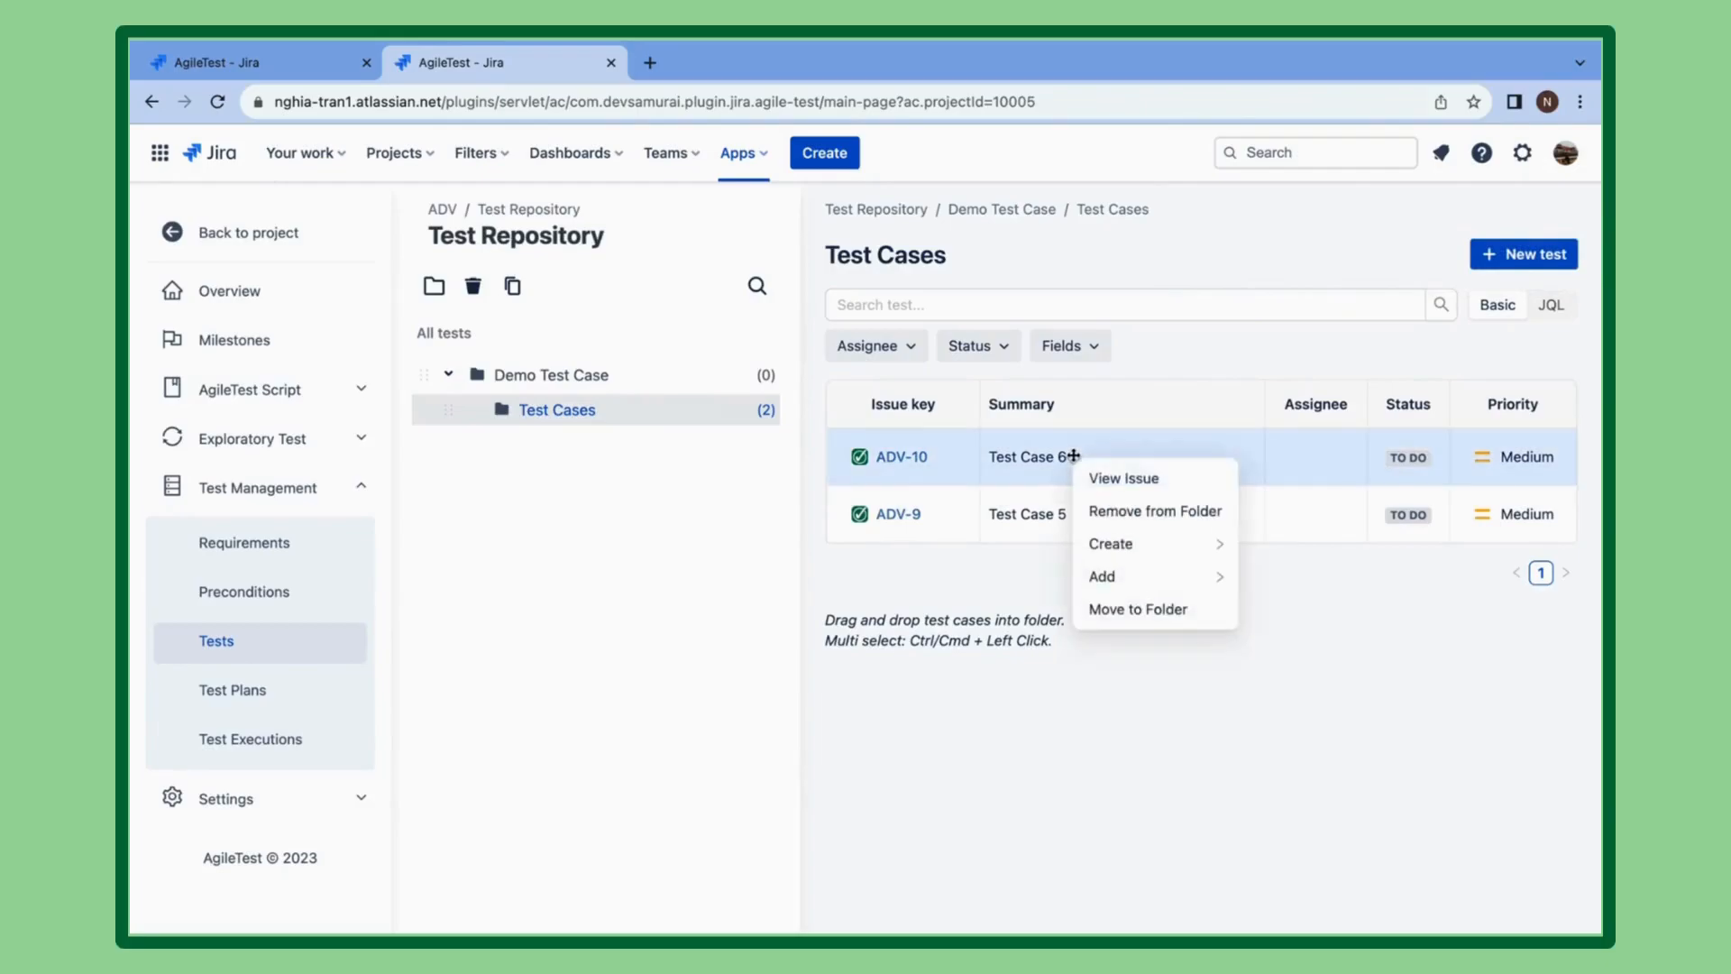
pyautogui.click(1115, 511)
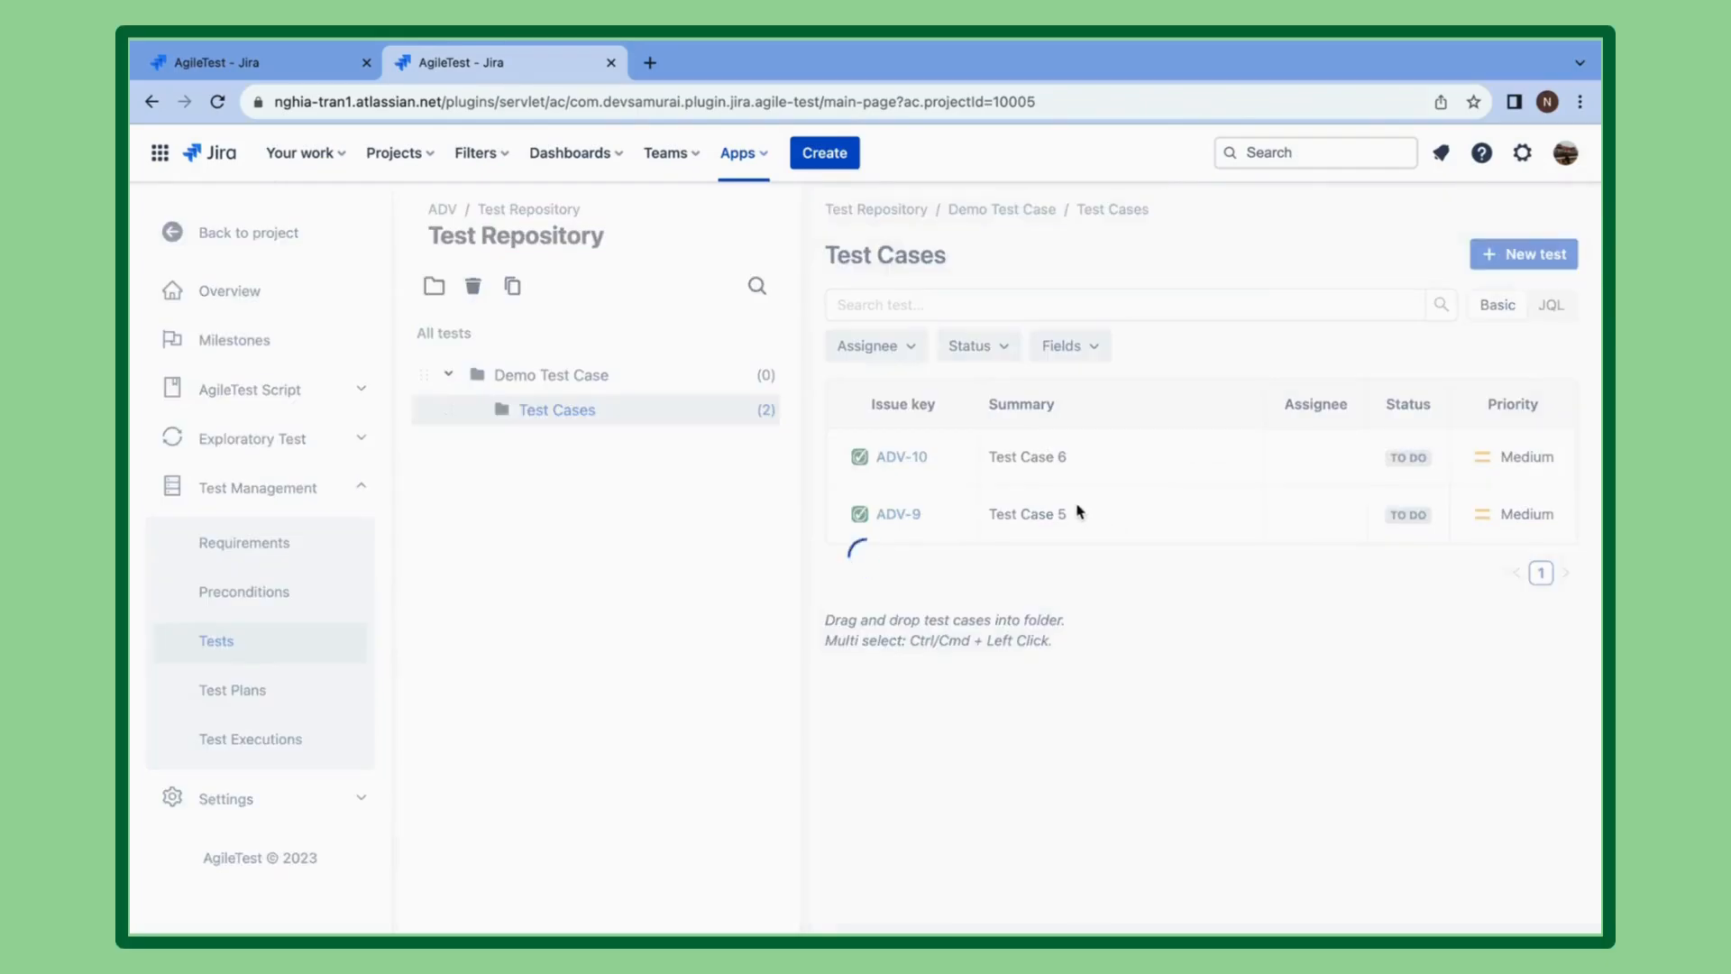
pyautogui.click(877, 209)
pyautogui.click(1543, 228)
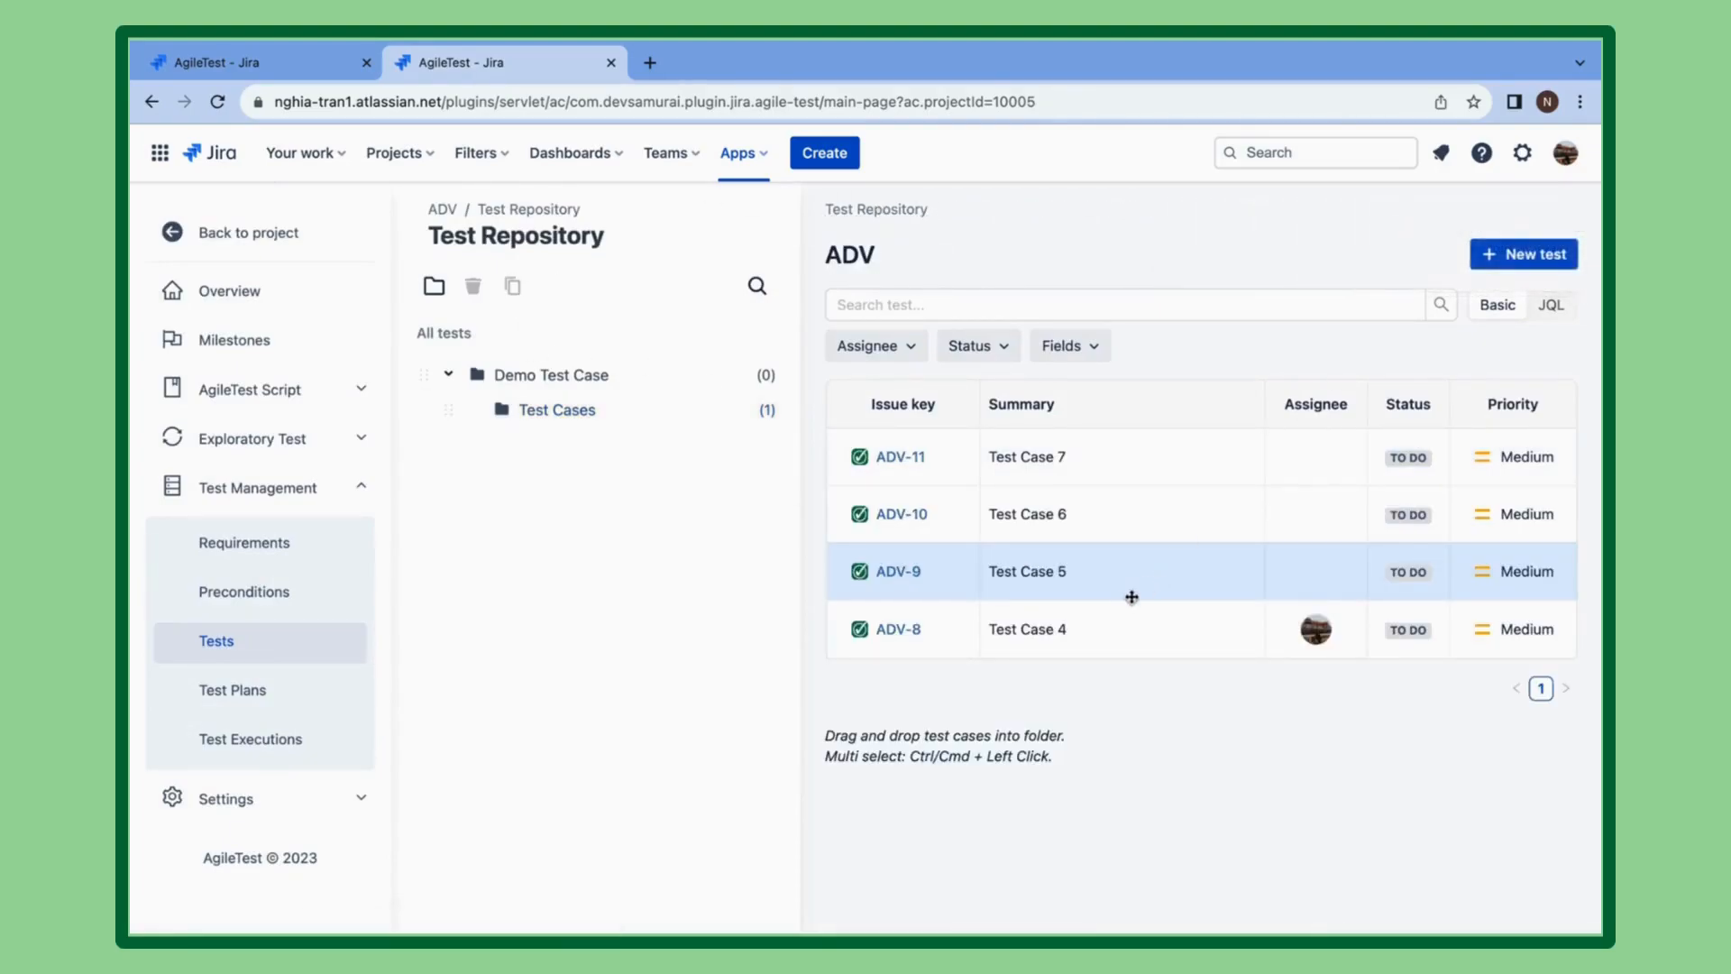
# Open Test Case 4 (ADV-8) and remove its linked precondition.
pyautogui.click(1129, 622)
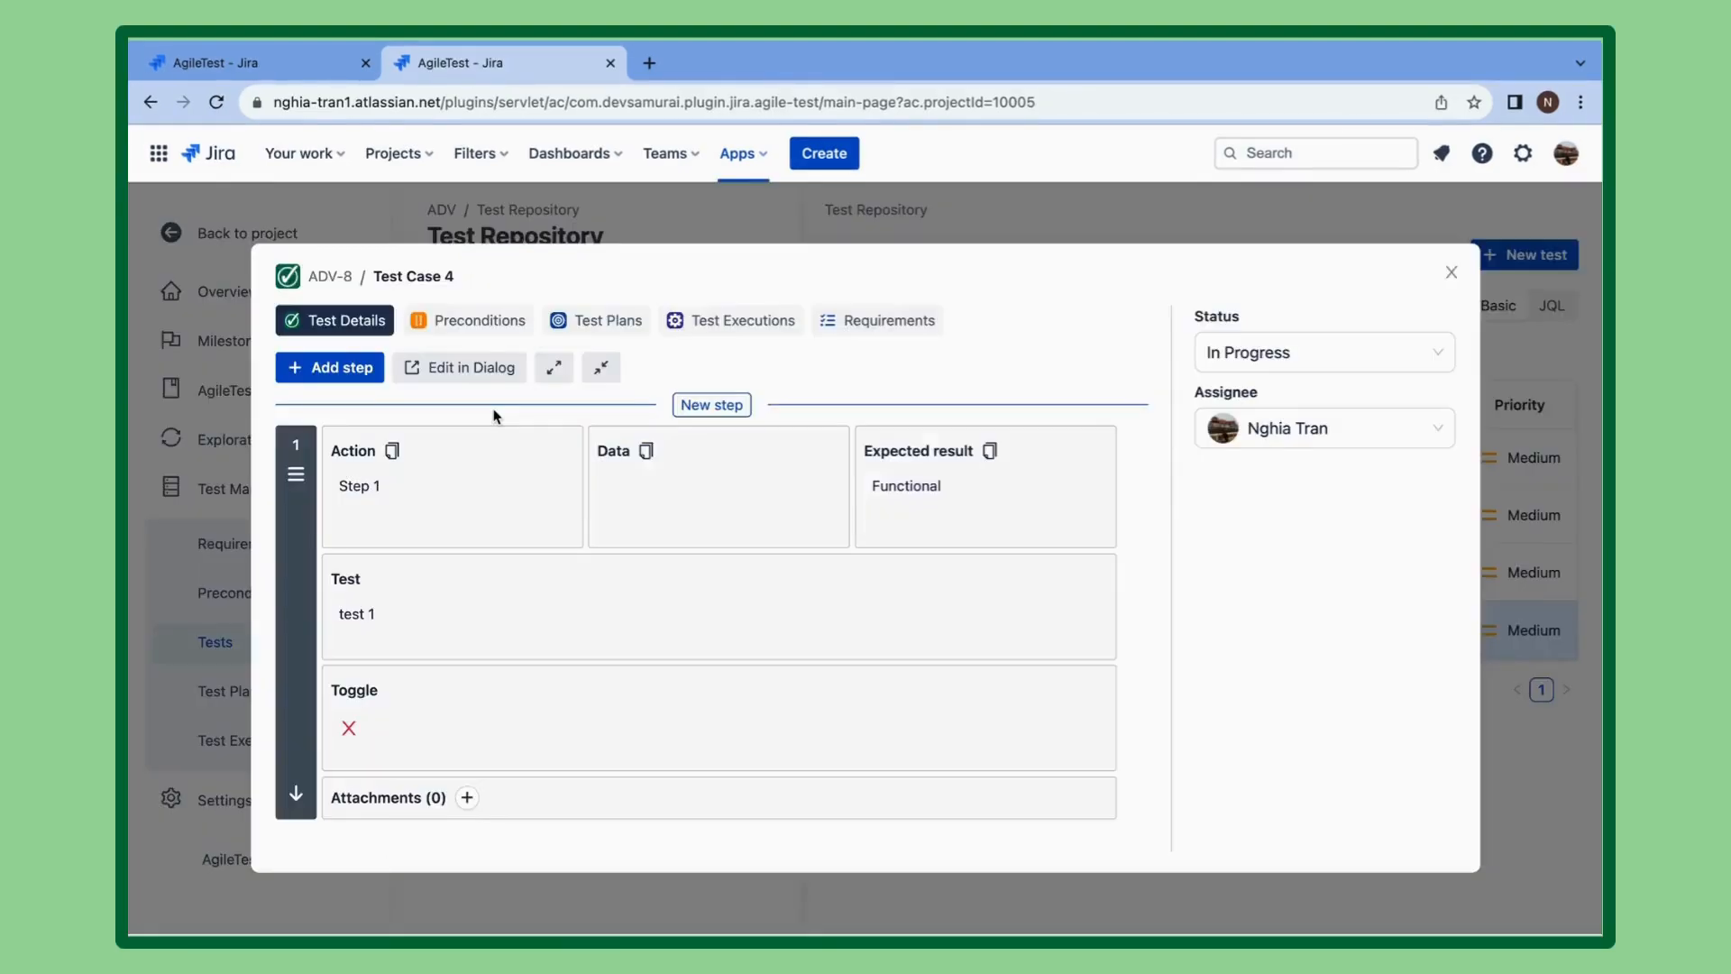
pyautogui.click(505, 330)
pyautogui.click(1095, 468)
pyautogui.click(1029, 461)
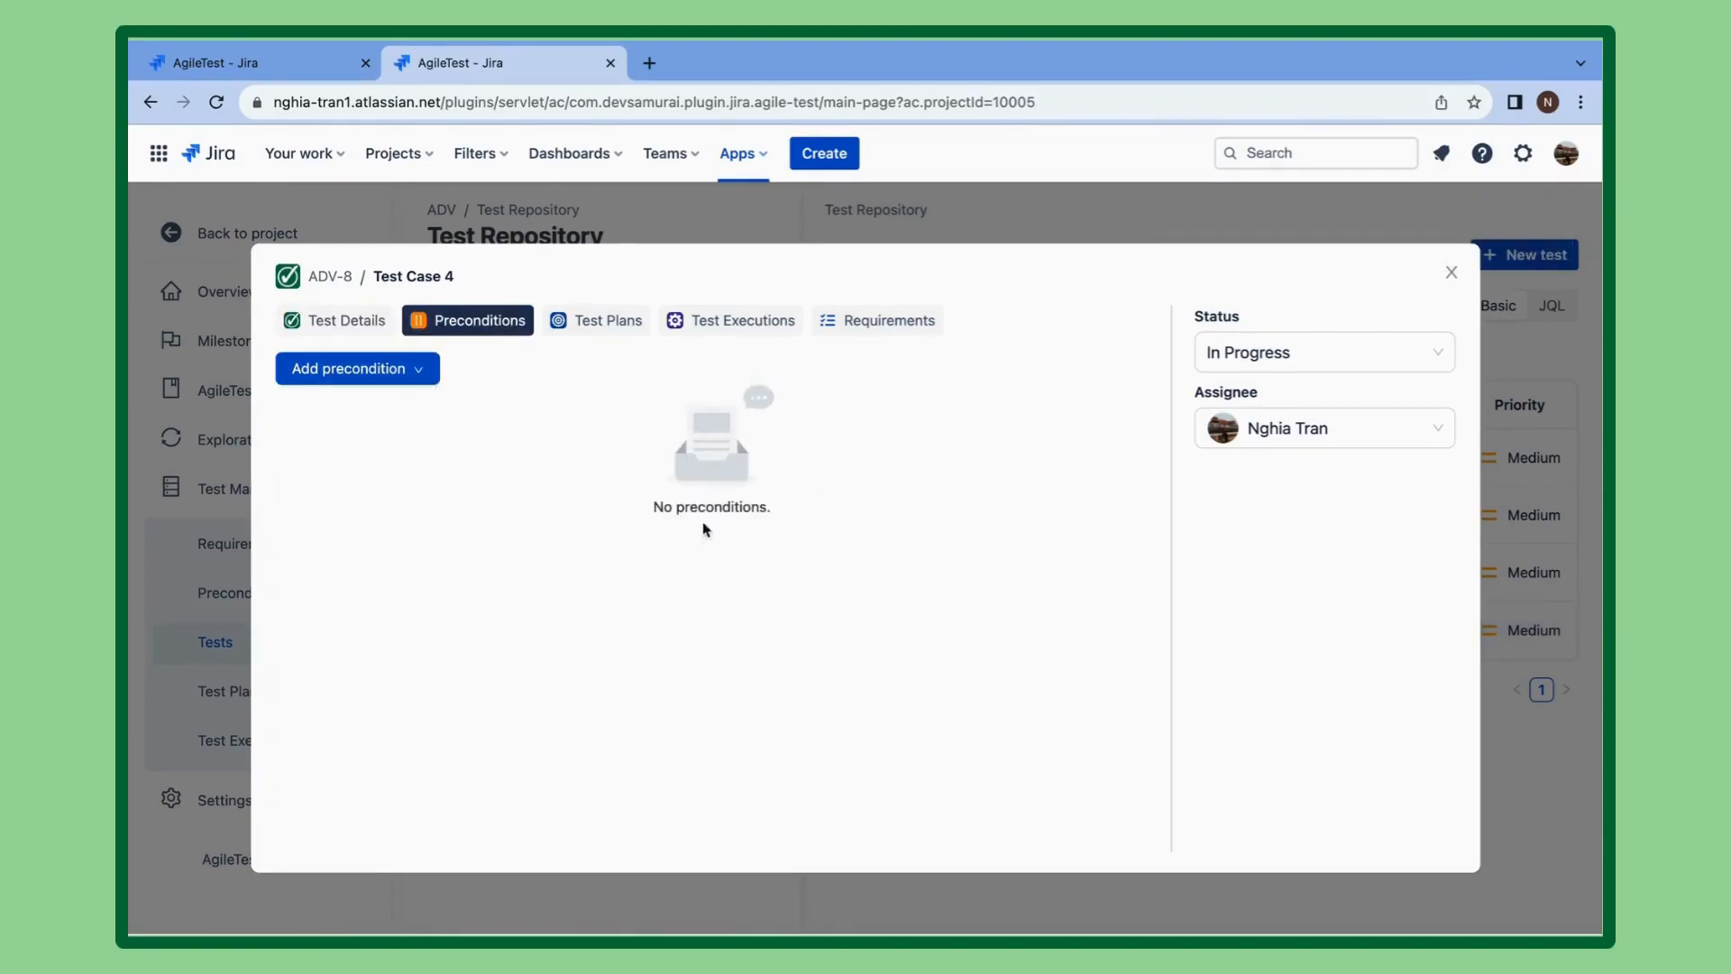
# Create a new precondition for Test Case 4 titled "Precondition 2" with the details "created via Test Case".
pyautogui.click(379, 374)
pyautogui.click(376, 411)
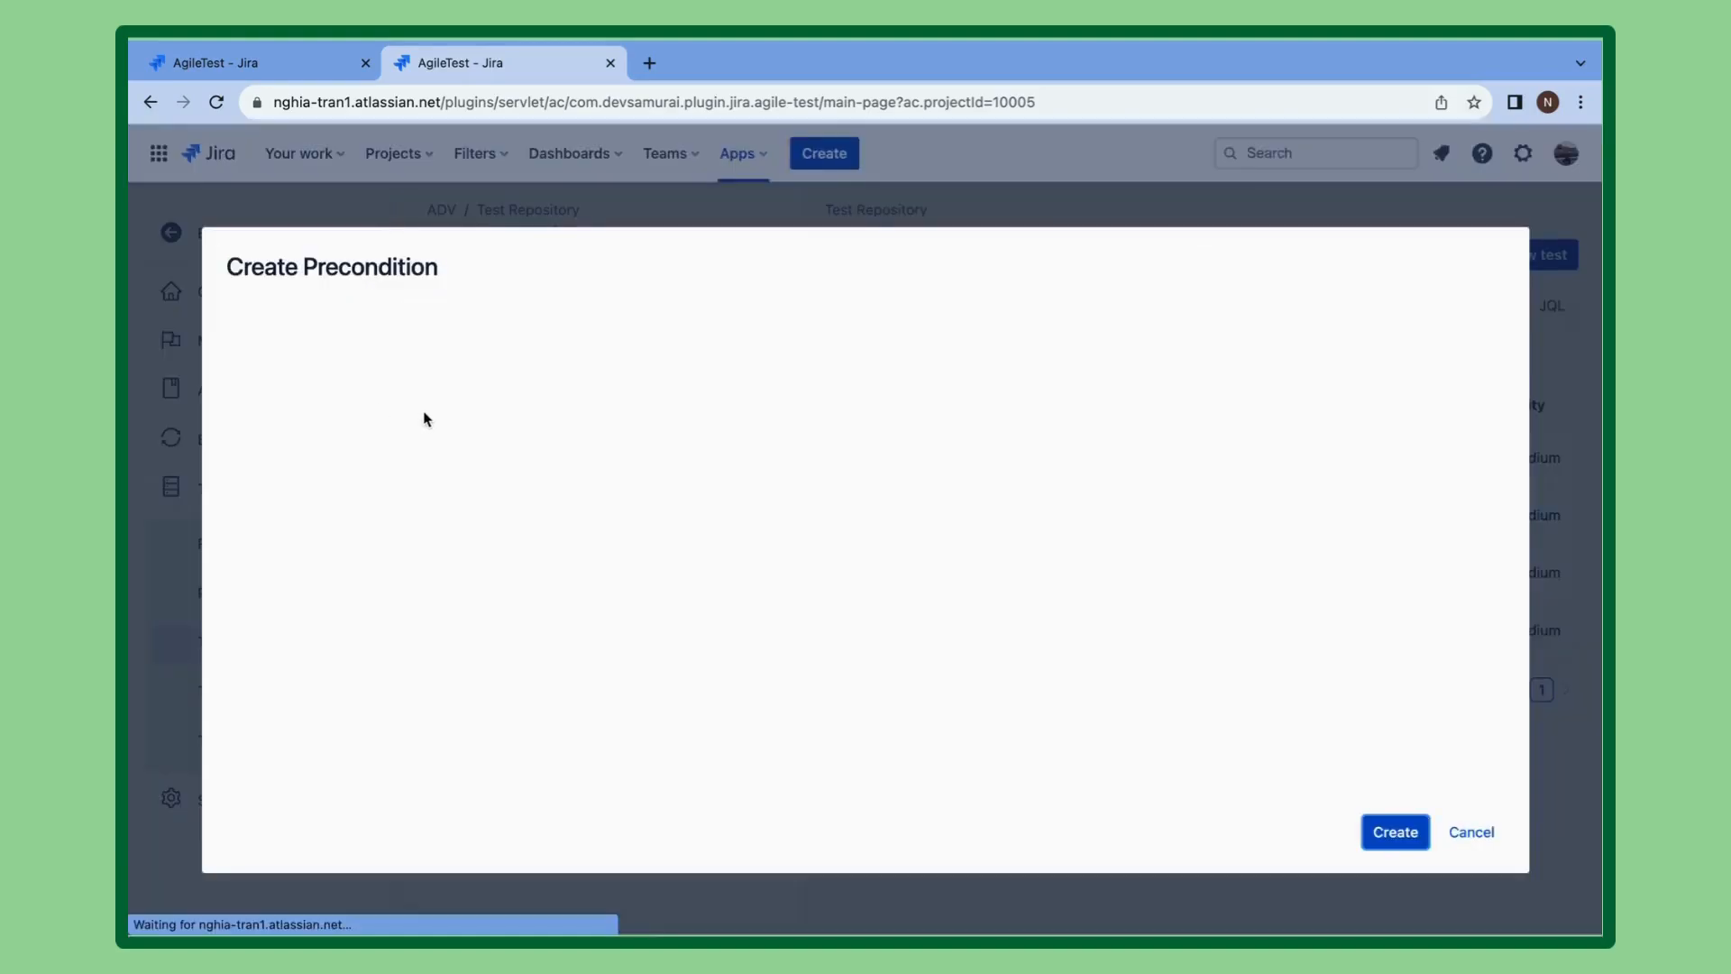
pyautogui.click(443, 371)
pyautogui.write('Preco')
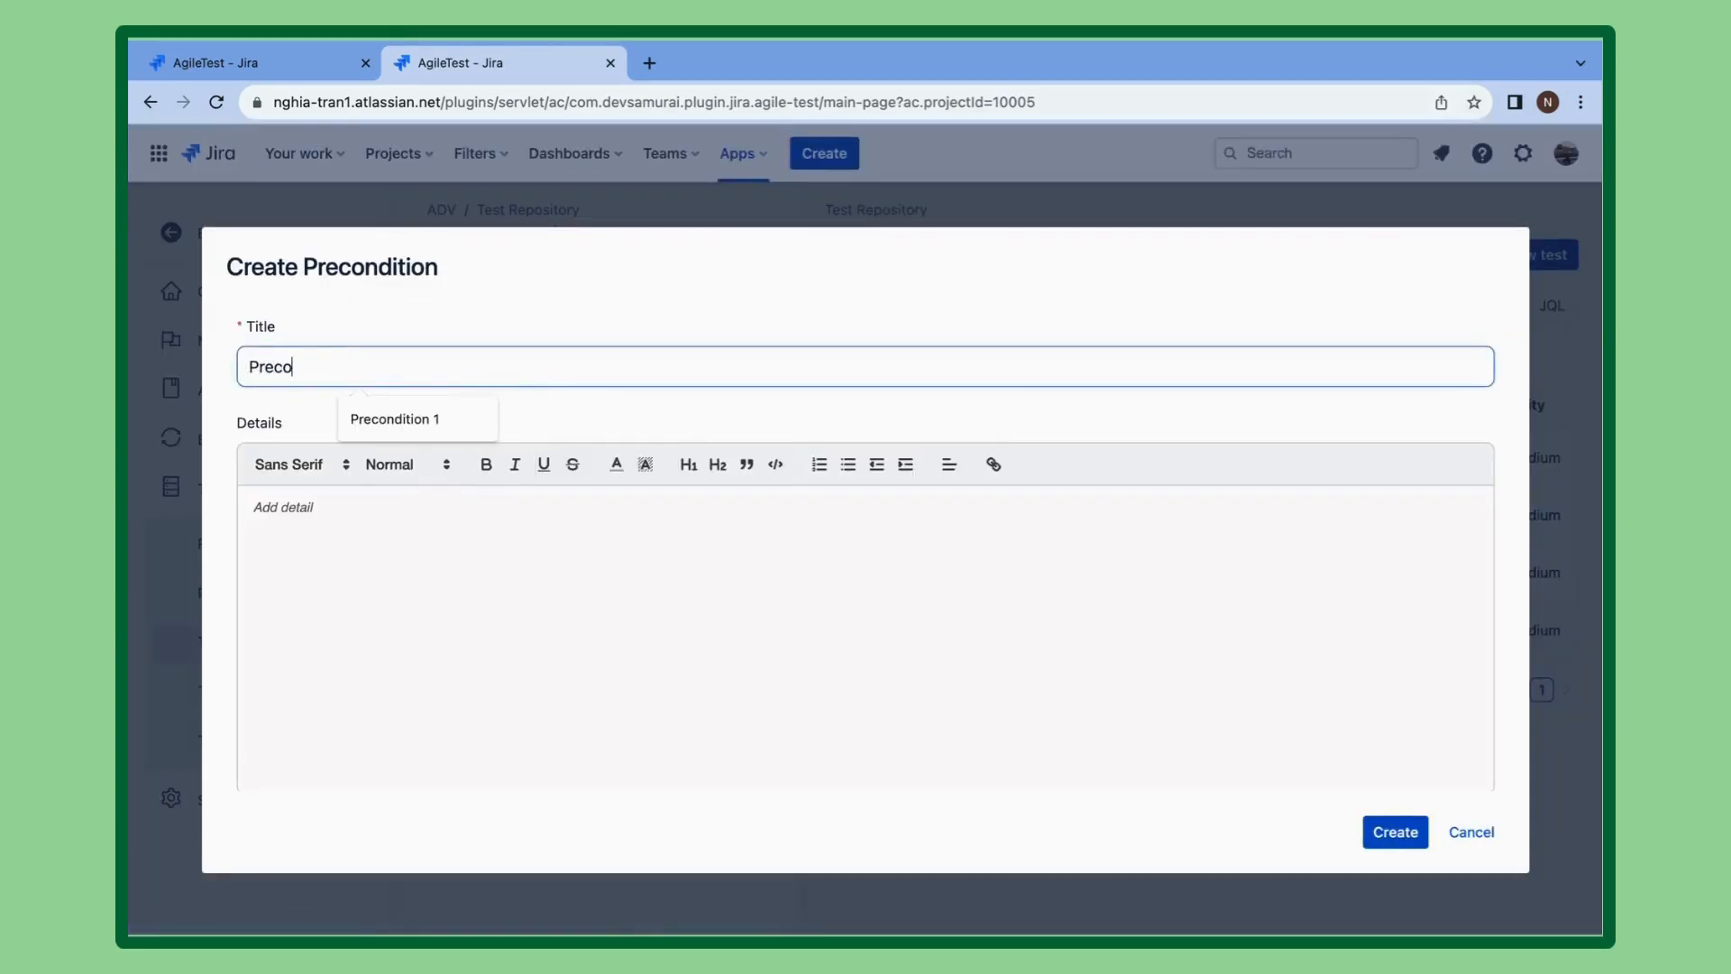
pyautogui.write('ndition 2')
pyautogui.click(375, 536)
pyautogui.write('created via Test Cas')
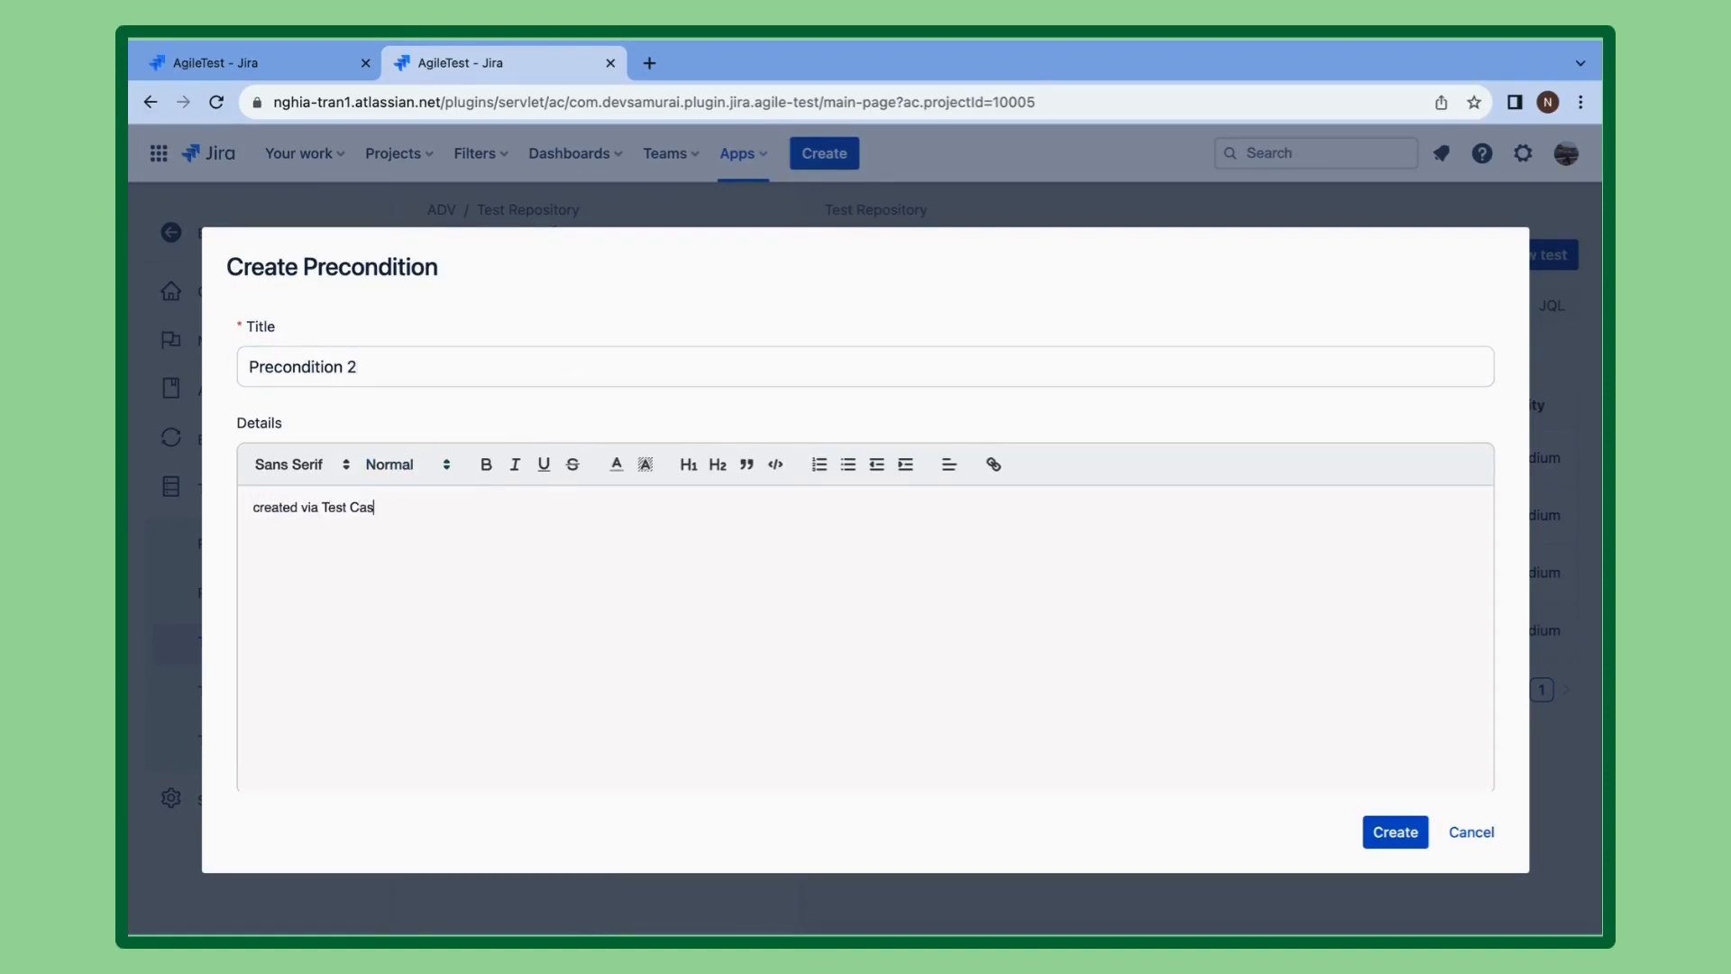
pyautogui.scroll(-1, 333, 514)
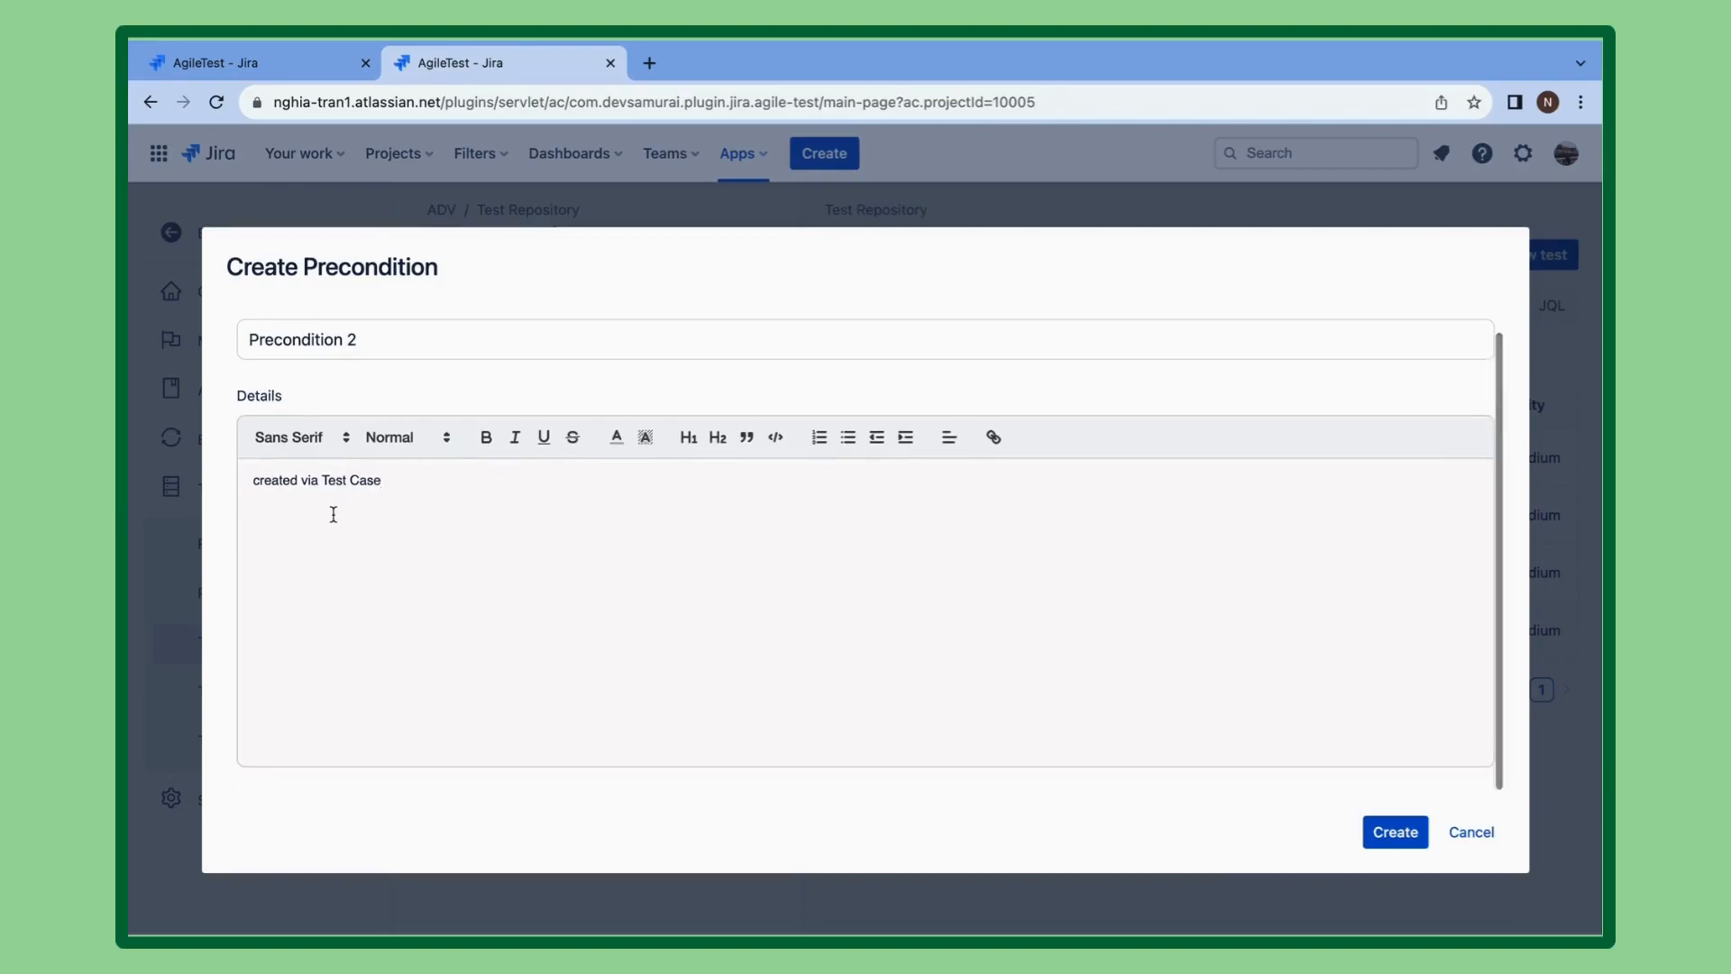
pyautogui.click(1379, 830)
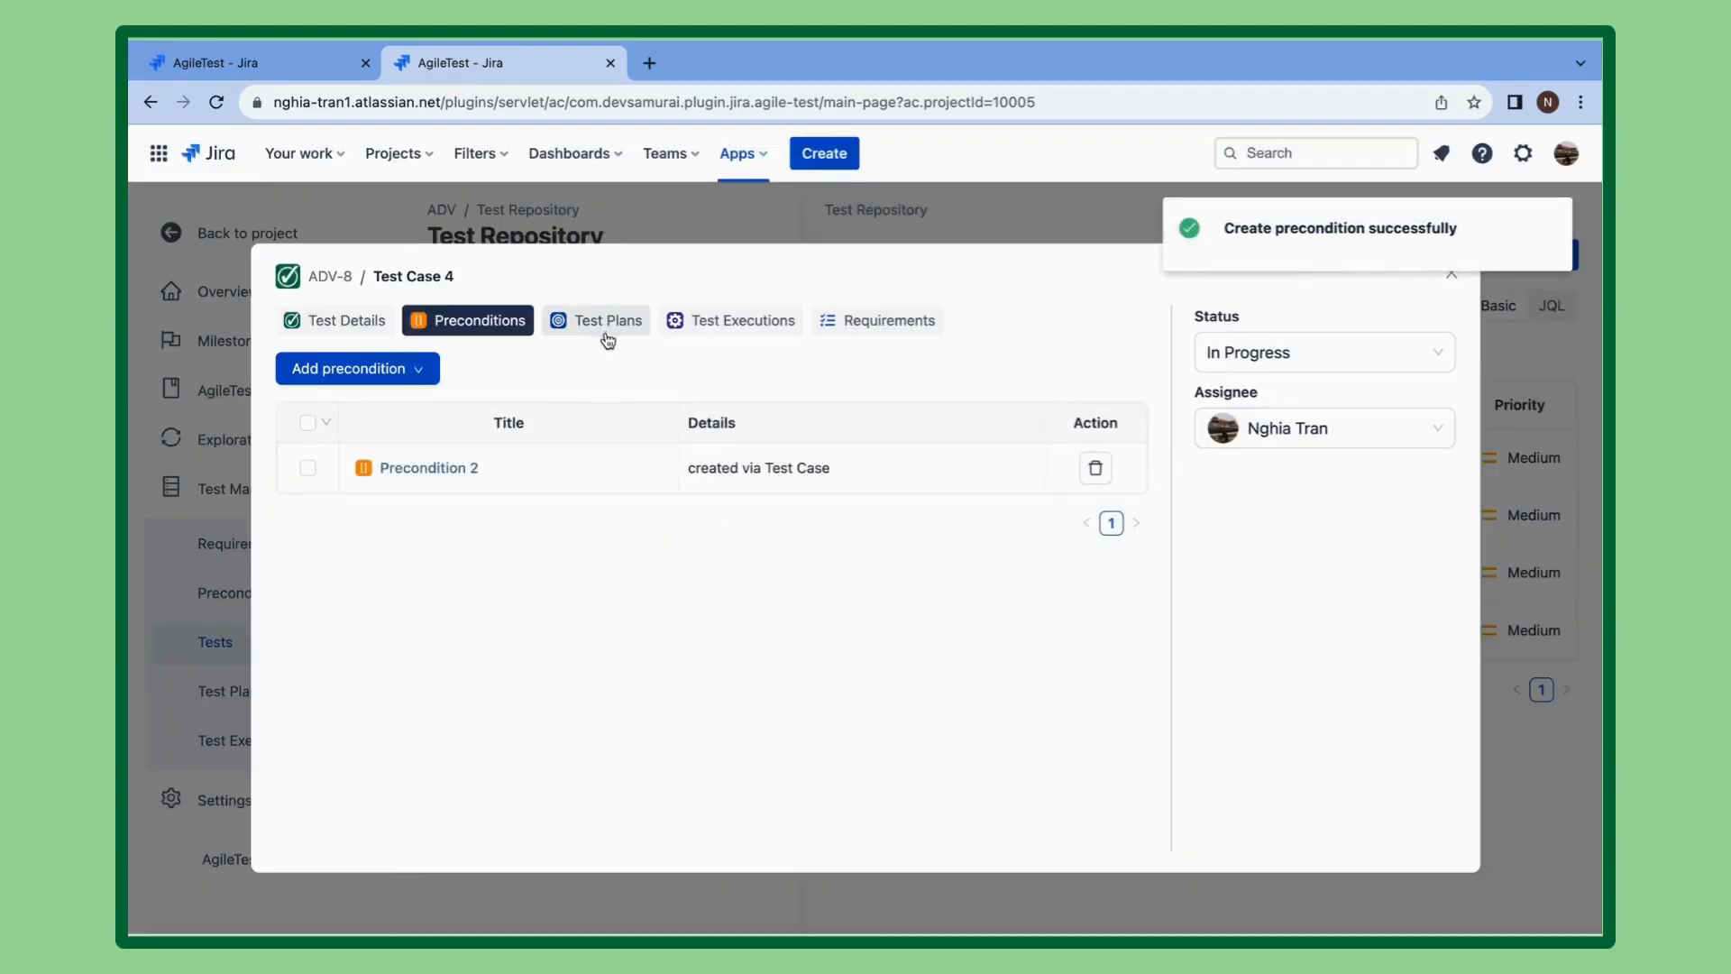
# Create another precondition for Test Case 4 titled "Precondition 2" with the details "created via test case".
pyautogui.click(357, 368)
pyautogui.click(339, 424)
pyautogui.click(549, 372)
pyautogui.write('Precondition 2')
pyautogui.click(499, 529)
pyautogui.write('created via test case')
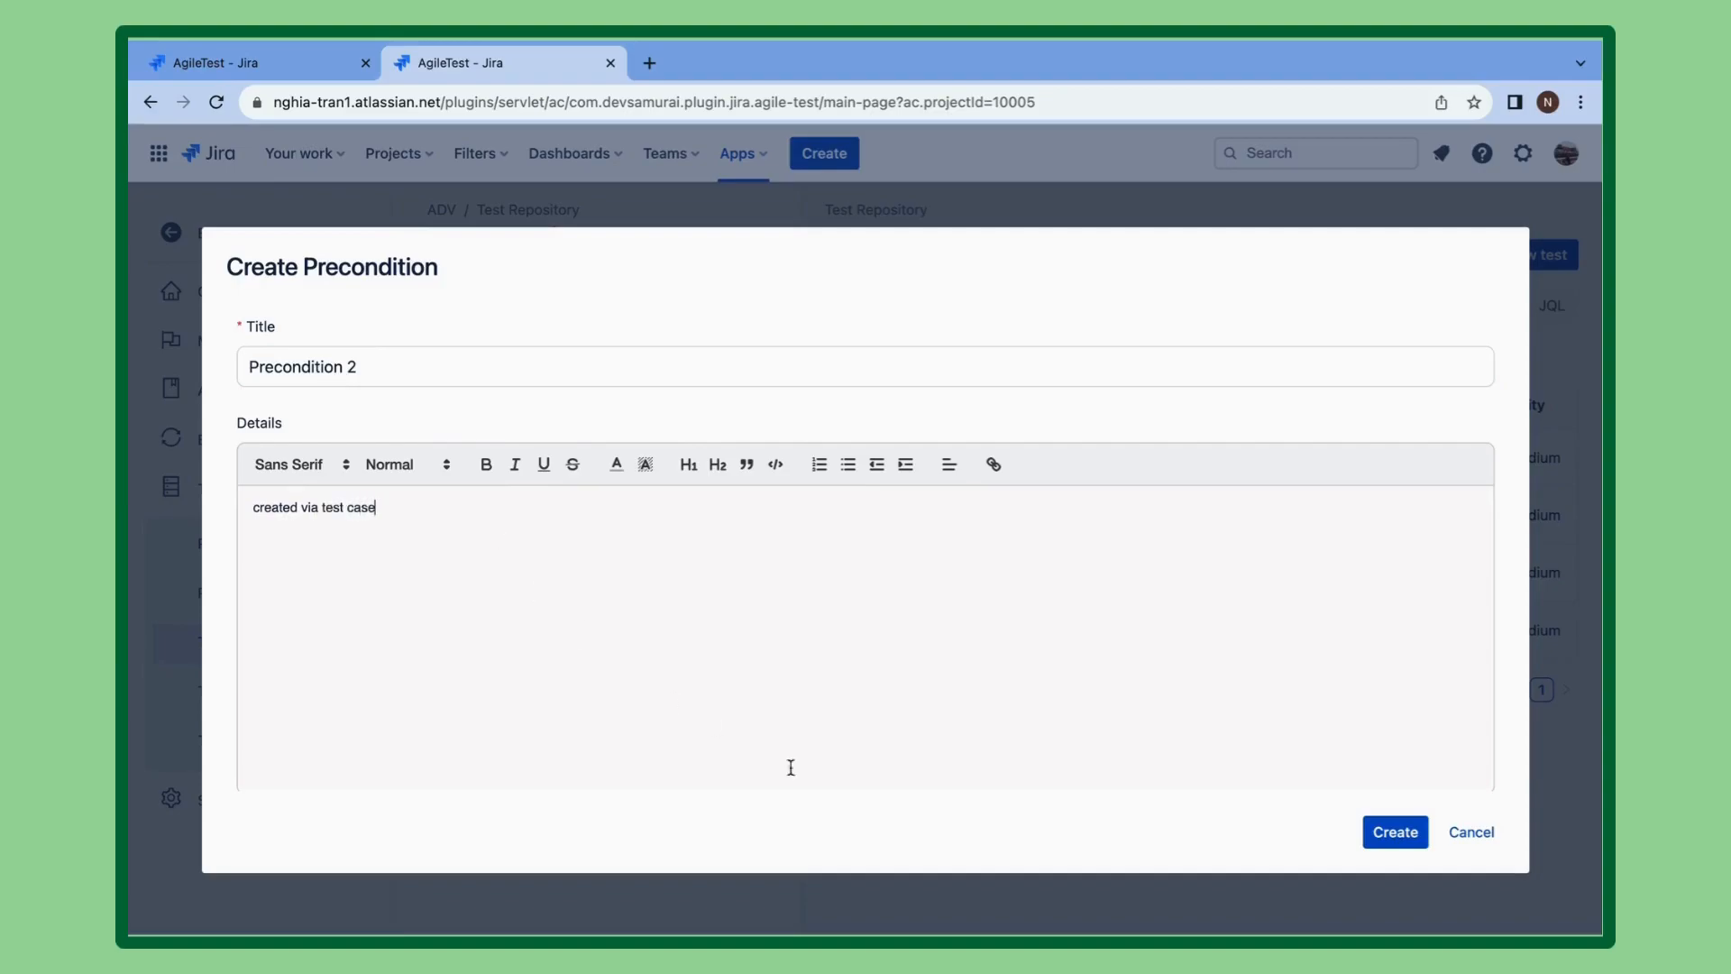
pyautogui.click(1416, 827)
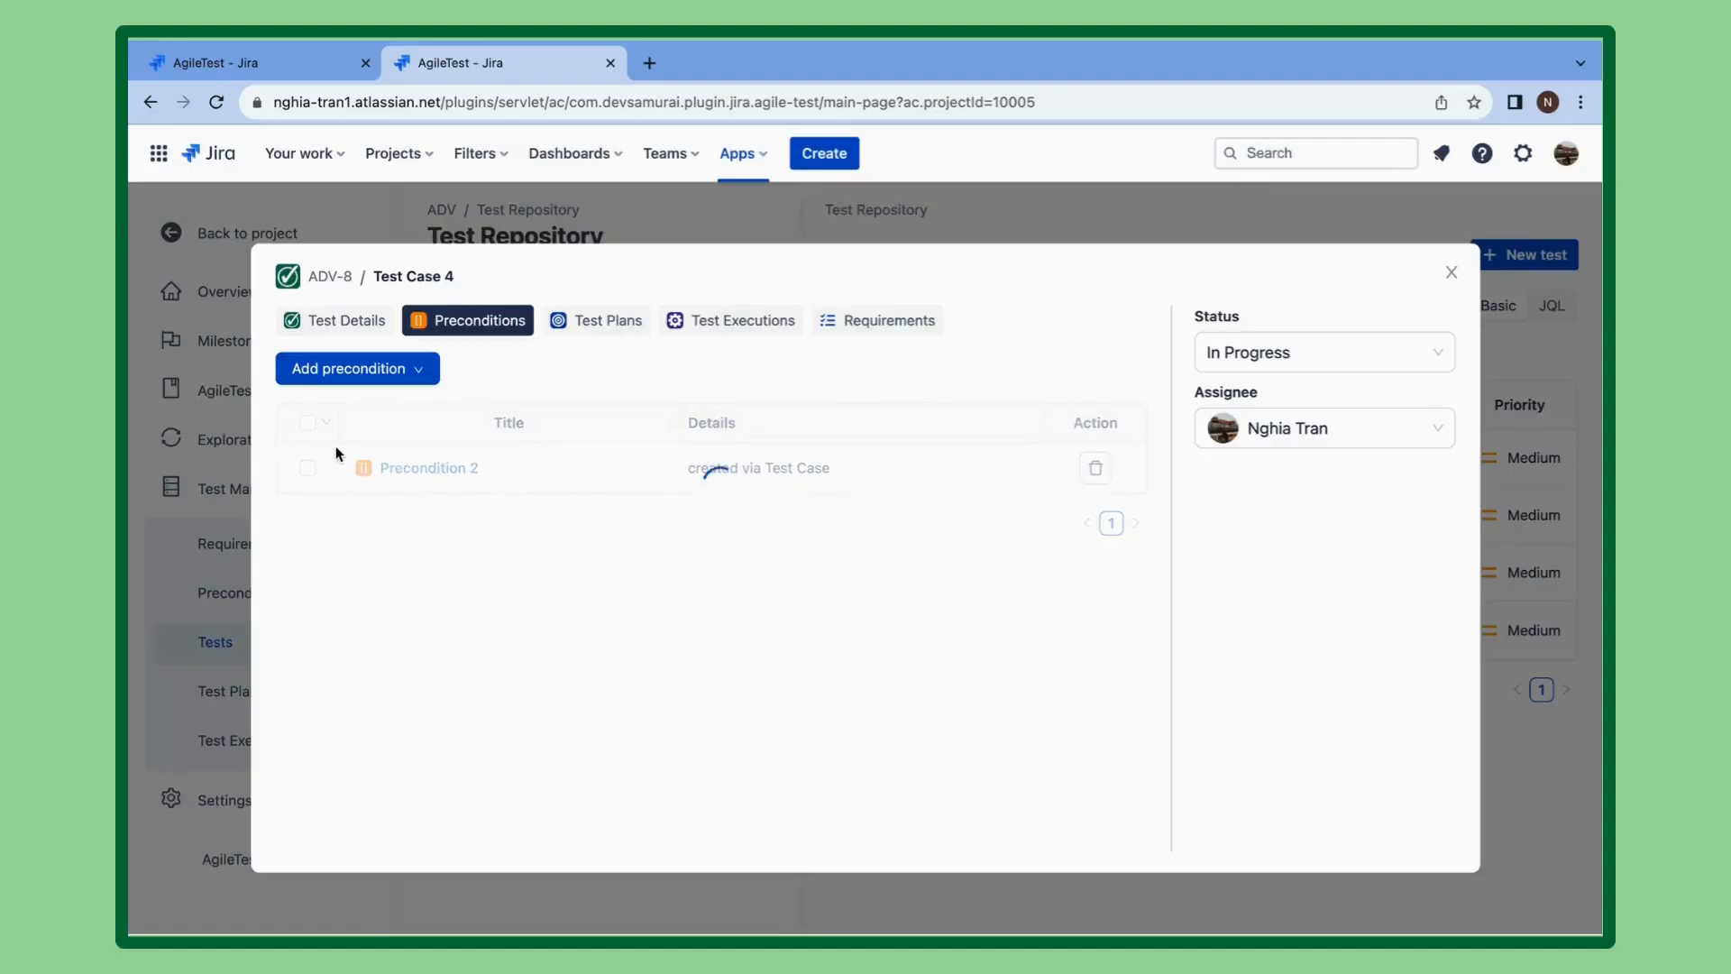
# Select both preconditions of Test Case 4 and remove them together, confirming the removal.
pyautogui.click(307, 467)
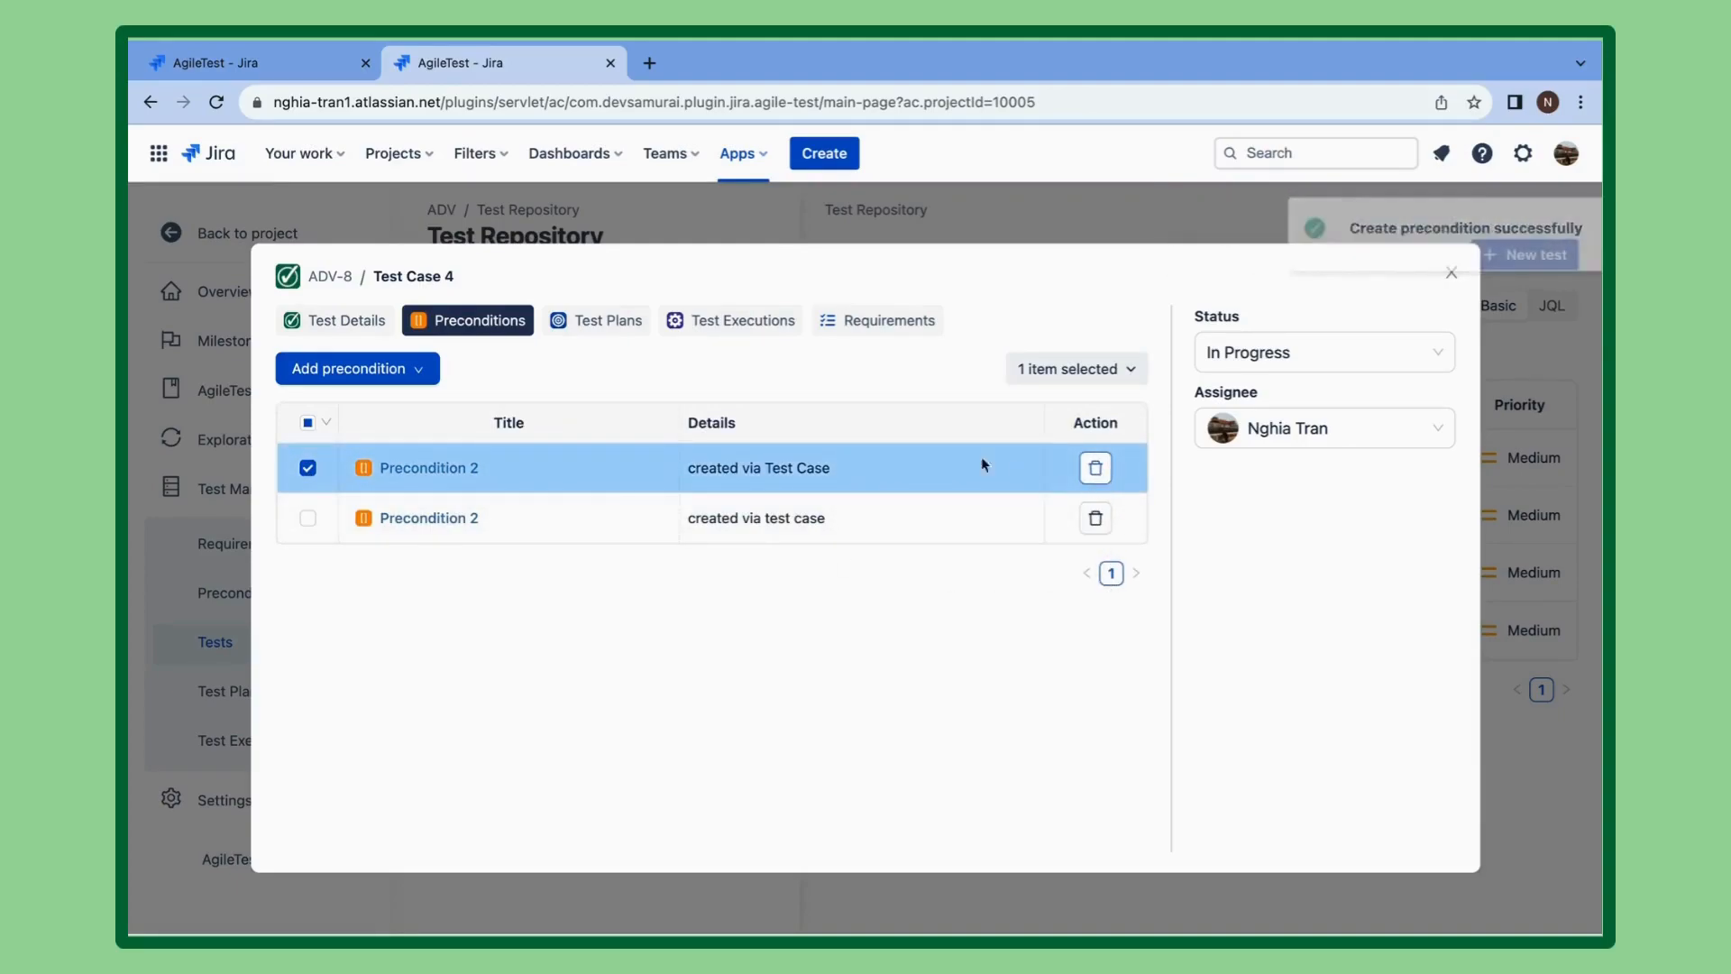
pyautogui.click(308, 422)
pyautogui.moveTo(1102, 377)
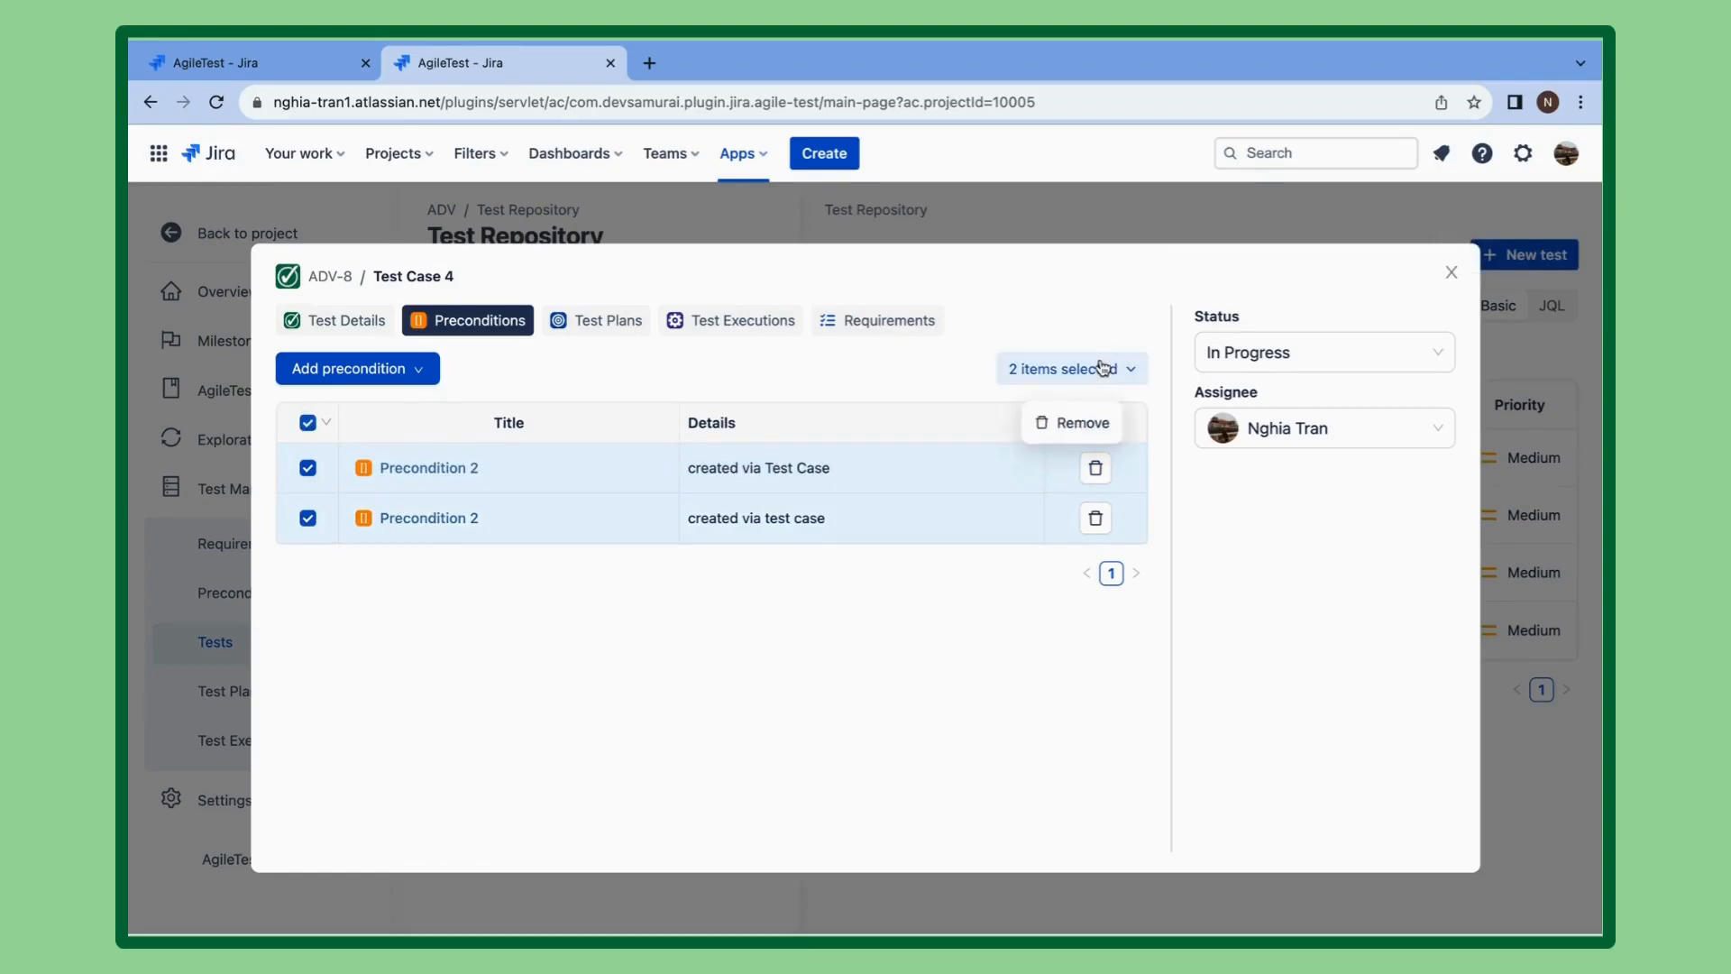
pyautogui.click(1077, 419)
pyautogui.click(966, 505)
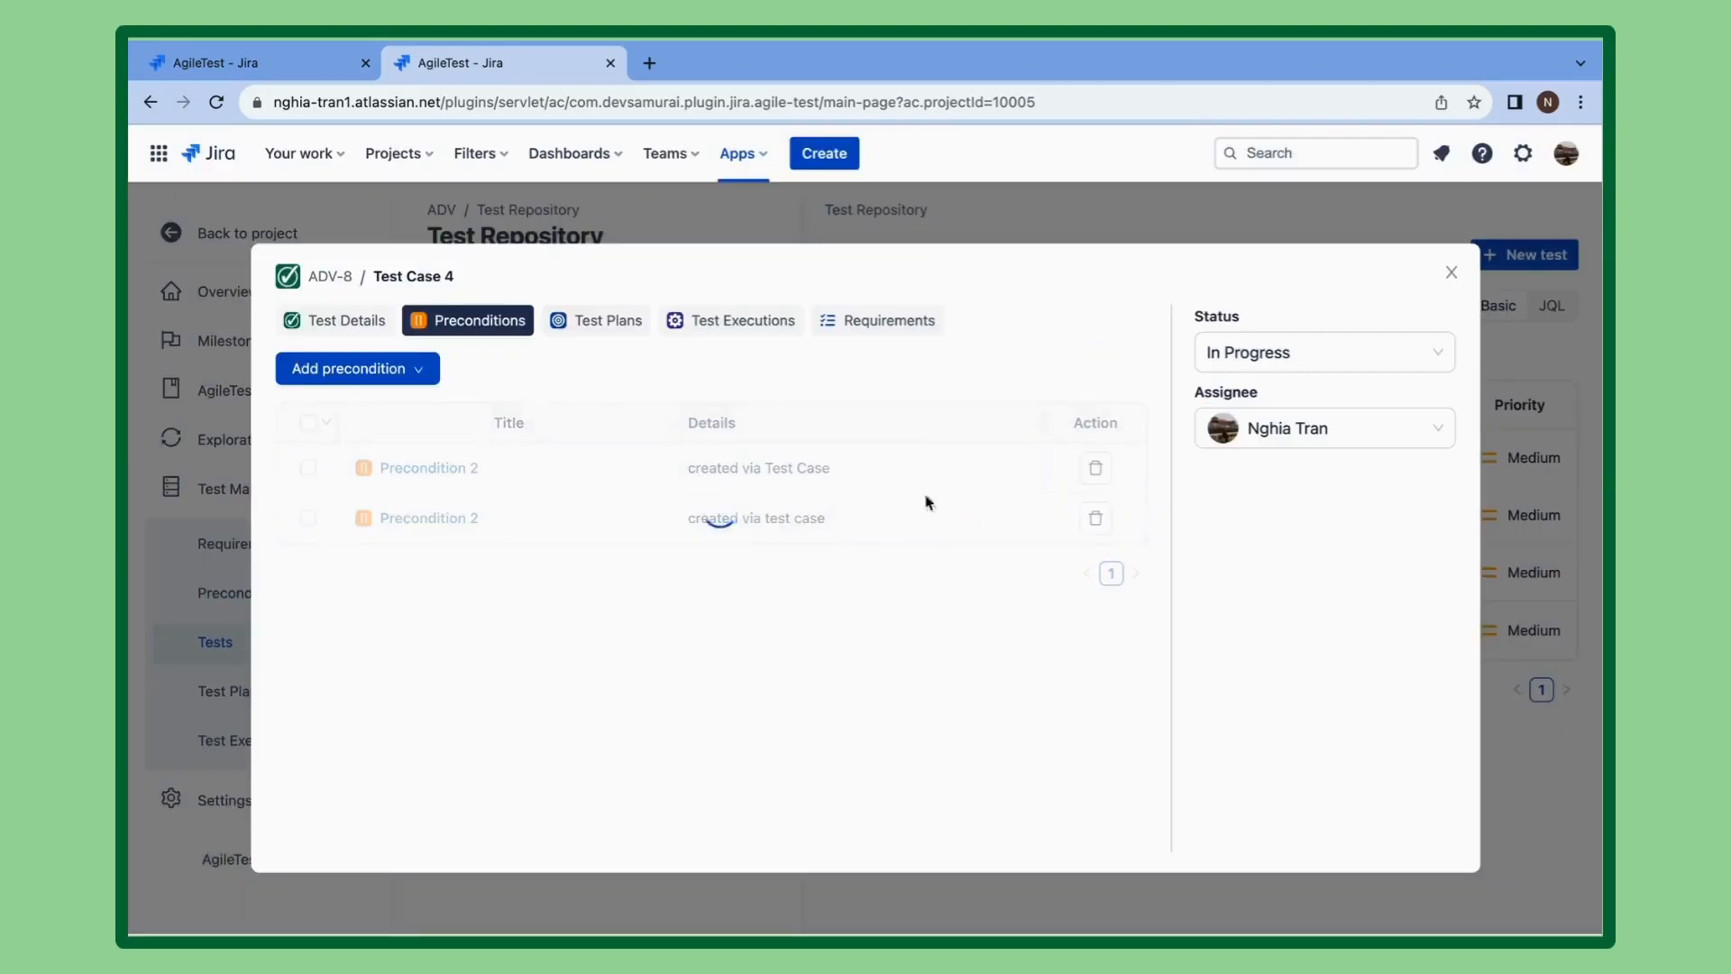
# Start a new test plan for Test Case 4 with the summary "Test Plan 1" and the description "Test Plan `1".
pyautogui.click(595, 320)
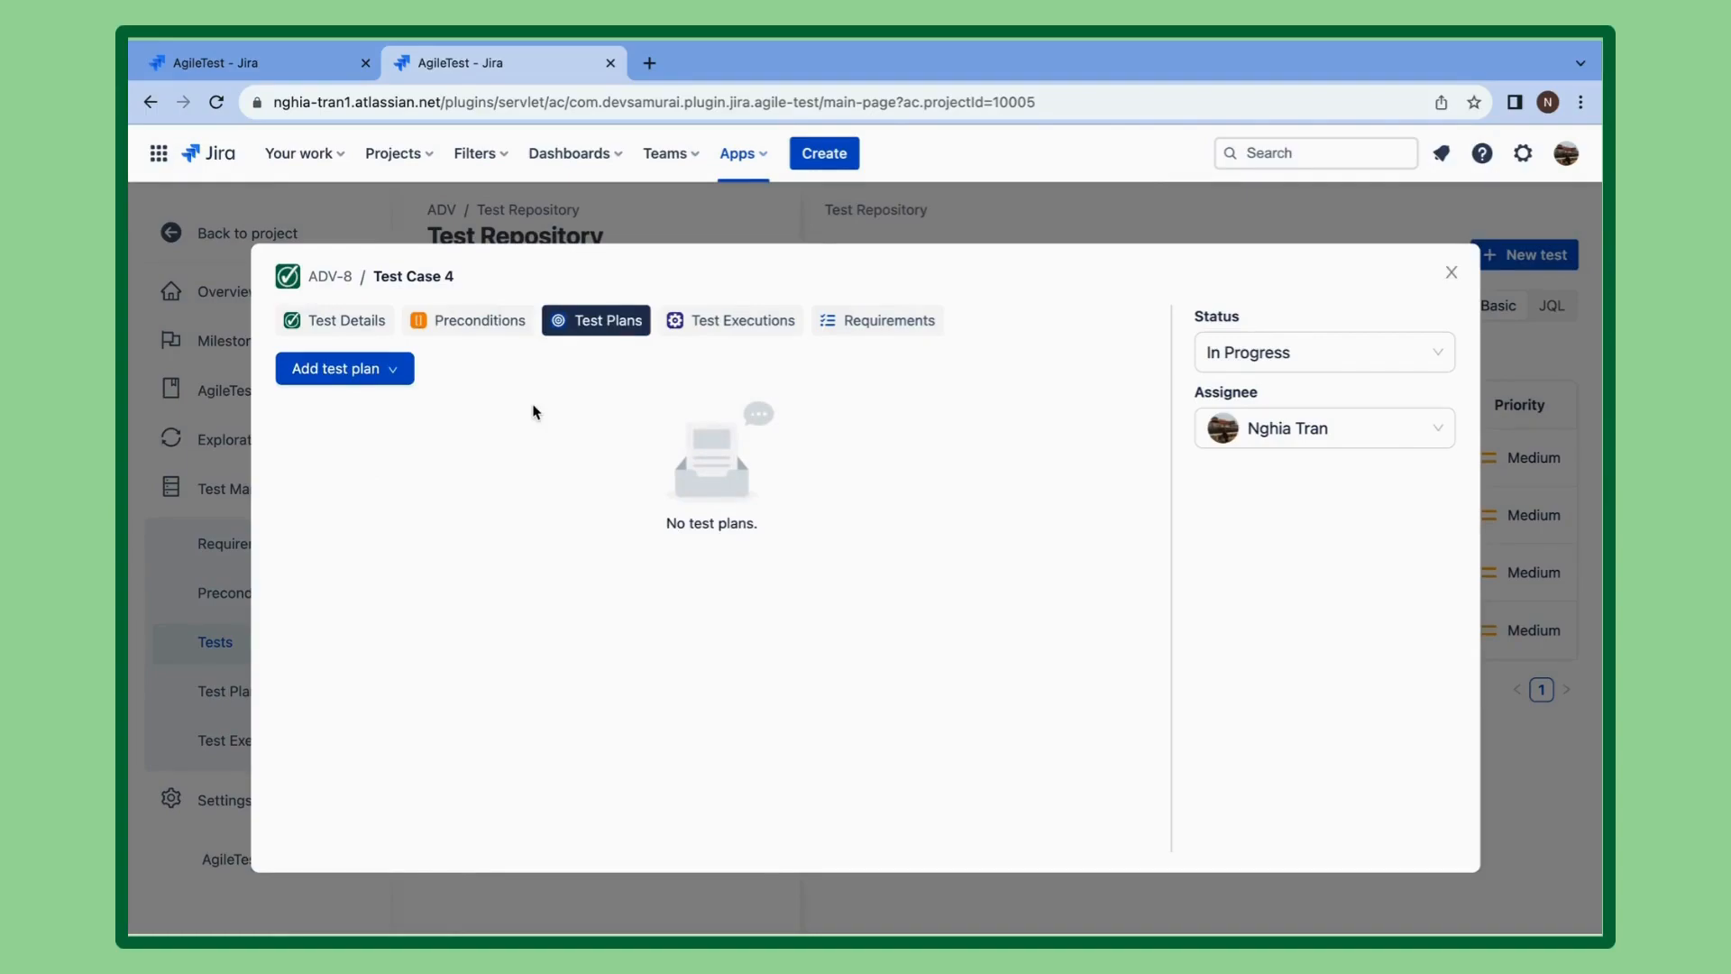
pyautogui.click(344, 368)
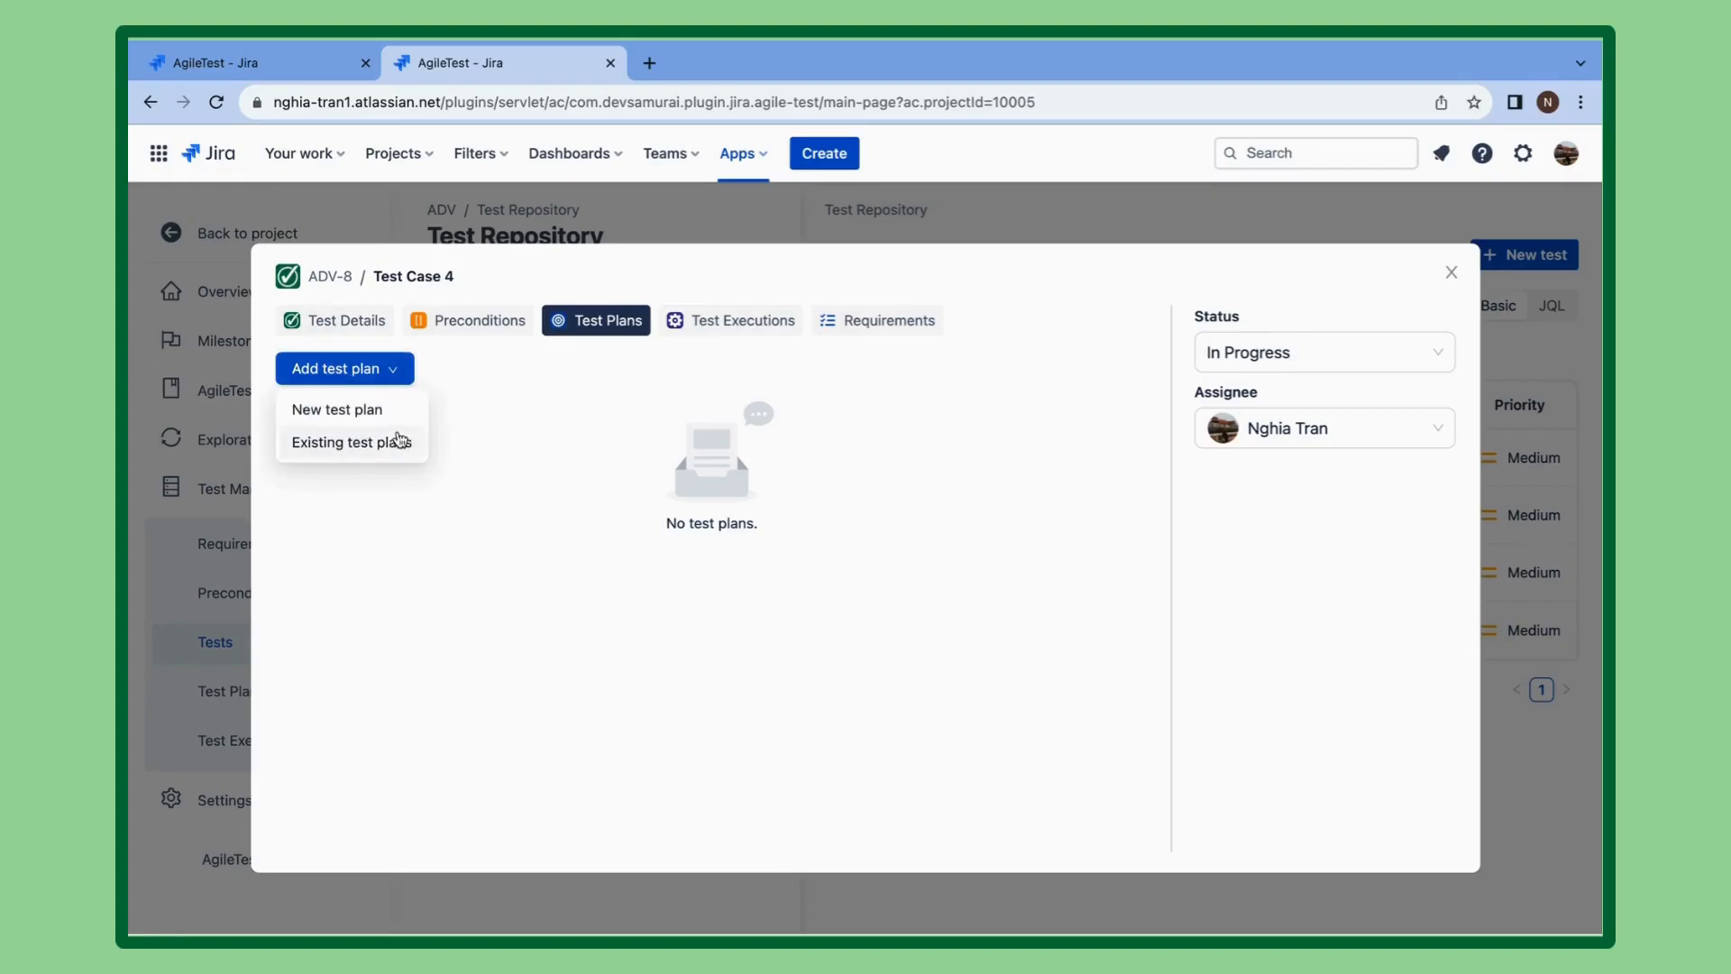
pyautogui.click(391, 407)
pyautogui.click(565, 486)
pyautogui.write('Test Pla')
pyautogui.click(594, 566)
pyautogui.click(591, 600)
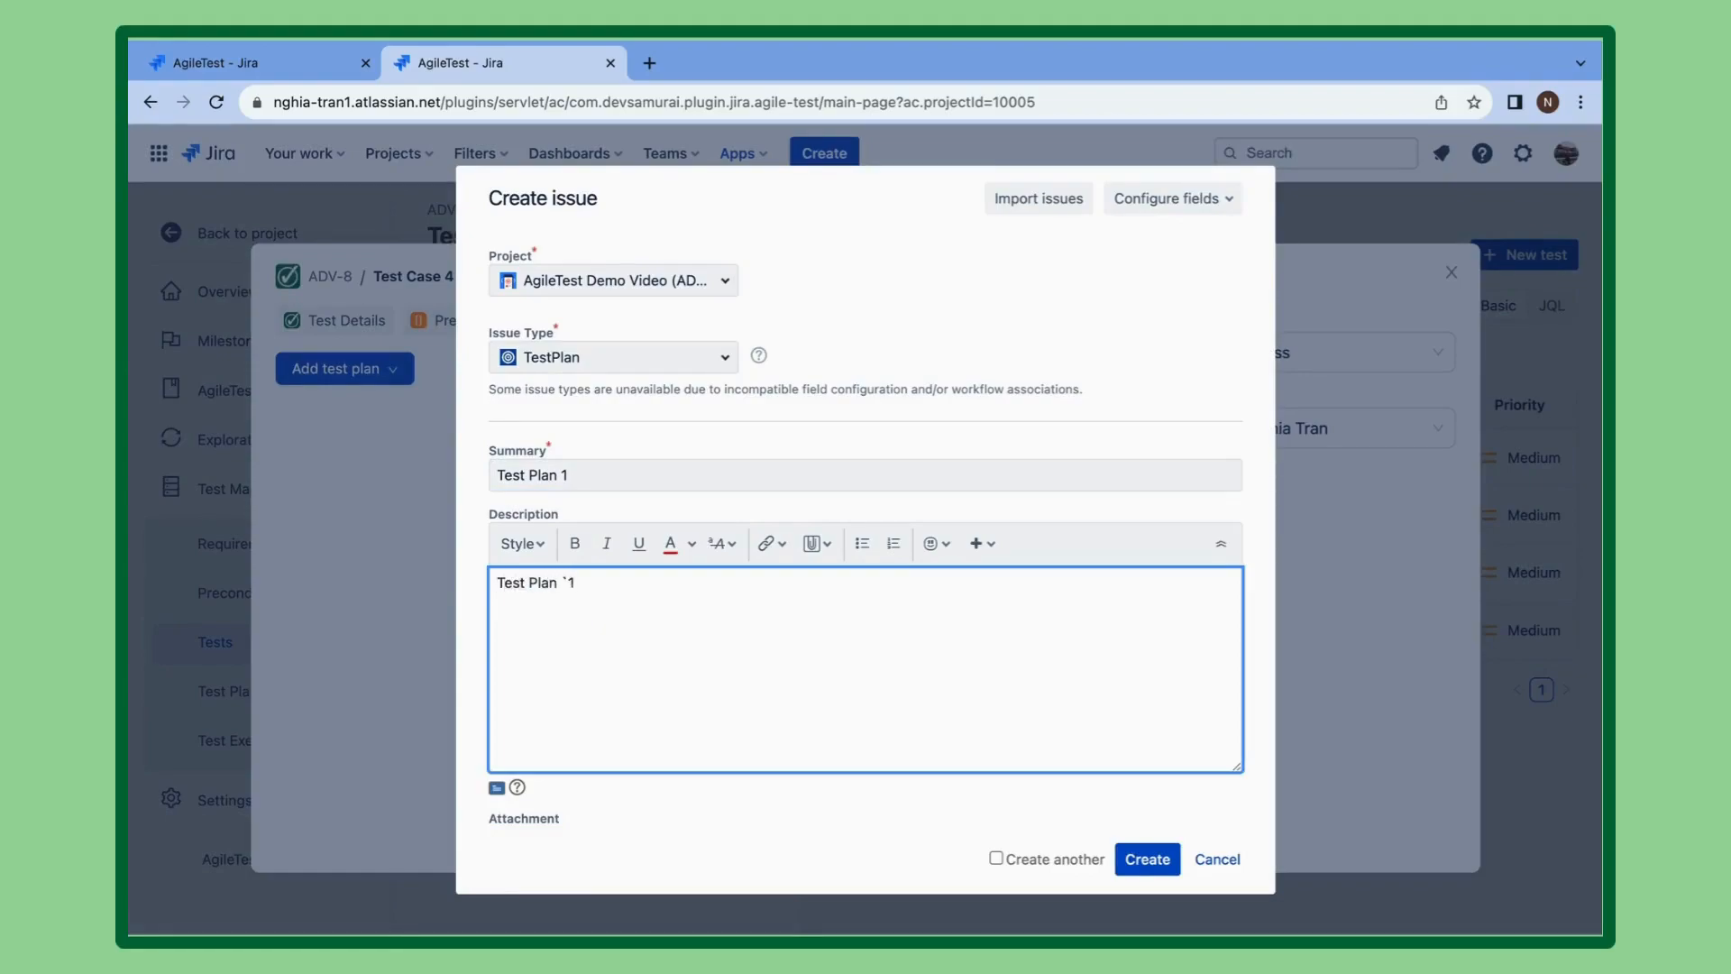
# Link the new test plan to ADV-1 (Issue 1) with the "is tested by" relation.
pyautogui.scroll(-6, 619, 579)
pyautogui.click(634, 427)
pyautogui.scroll(1, 634, 427)
pyautogui.click(599, 418)
pyautogui.click(598, 448)
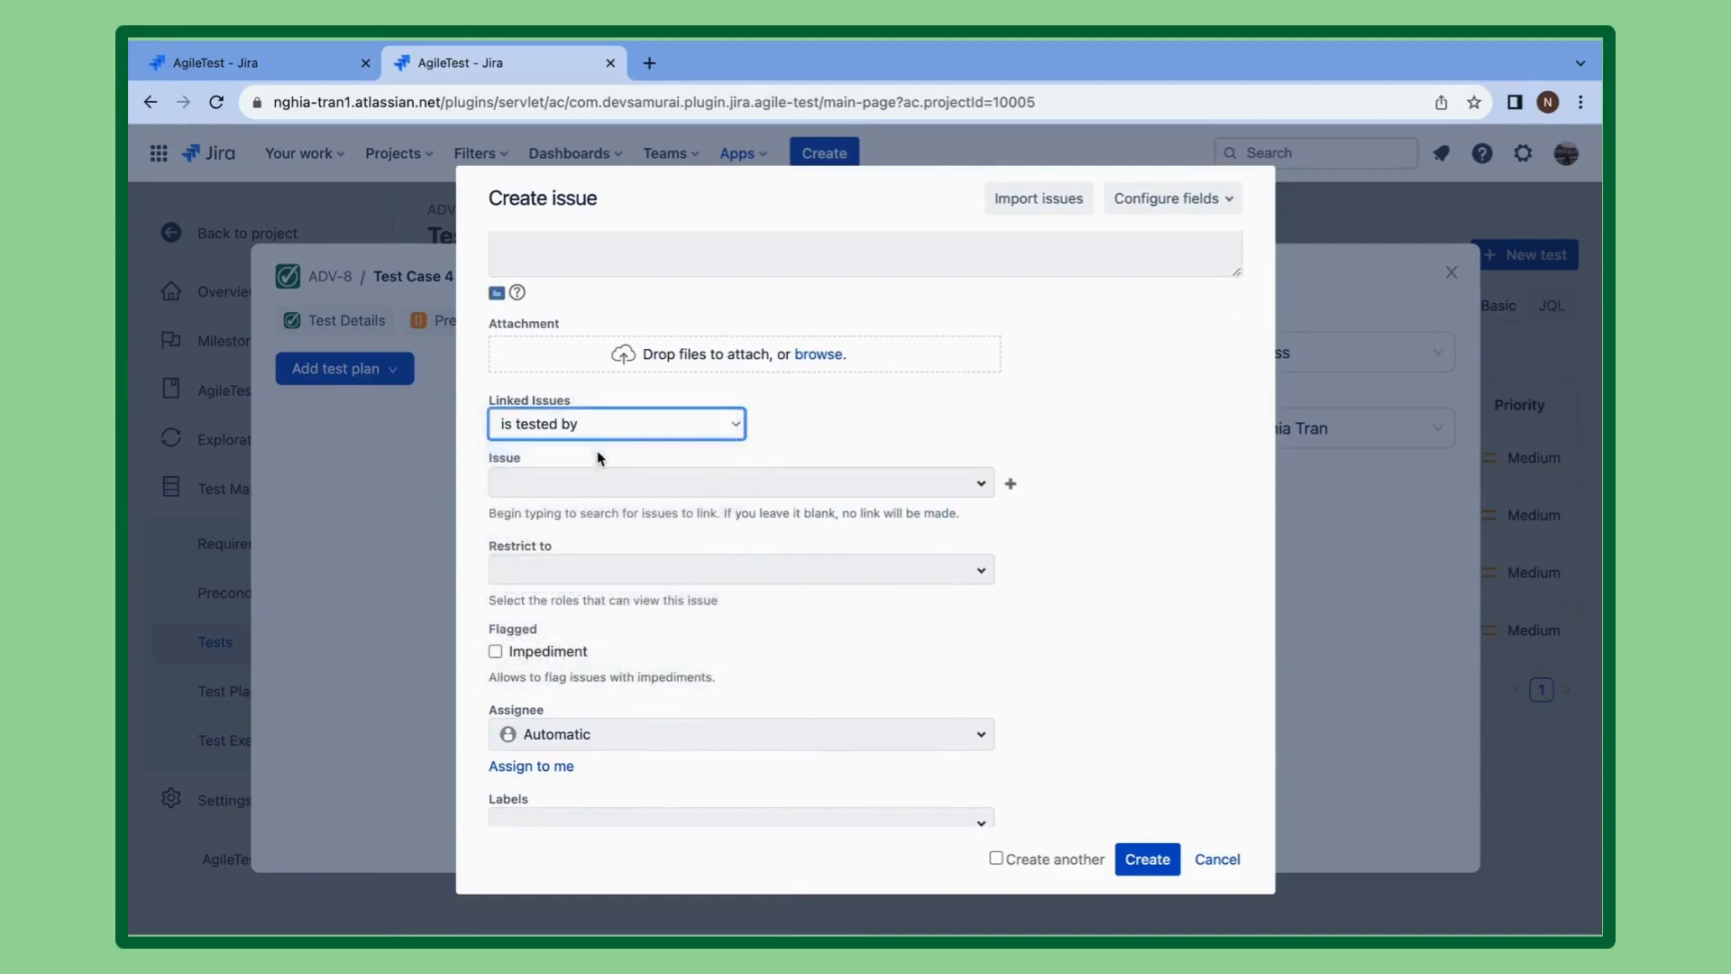
pyautogui.click(591, 482)
pyautogui.write('Issue')
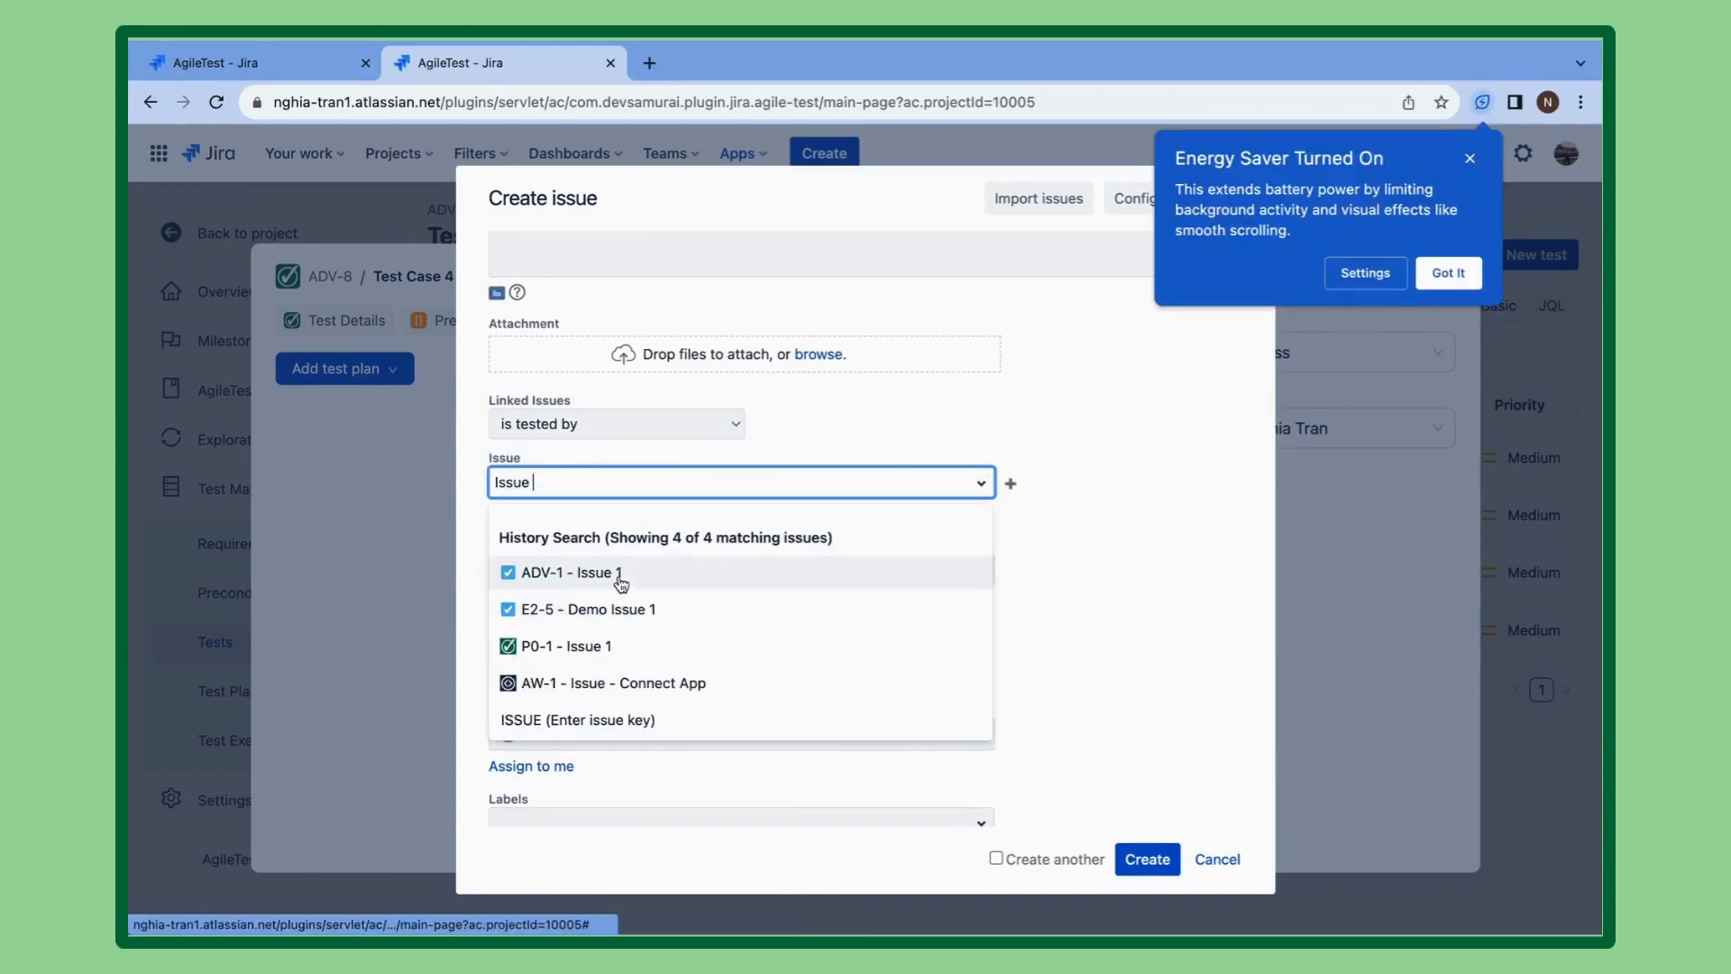
pyautogui.click(619, 575)
pyautogui.click(620, 575)
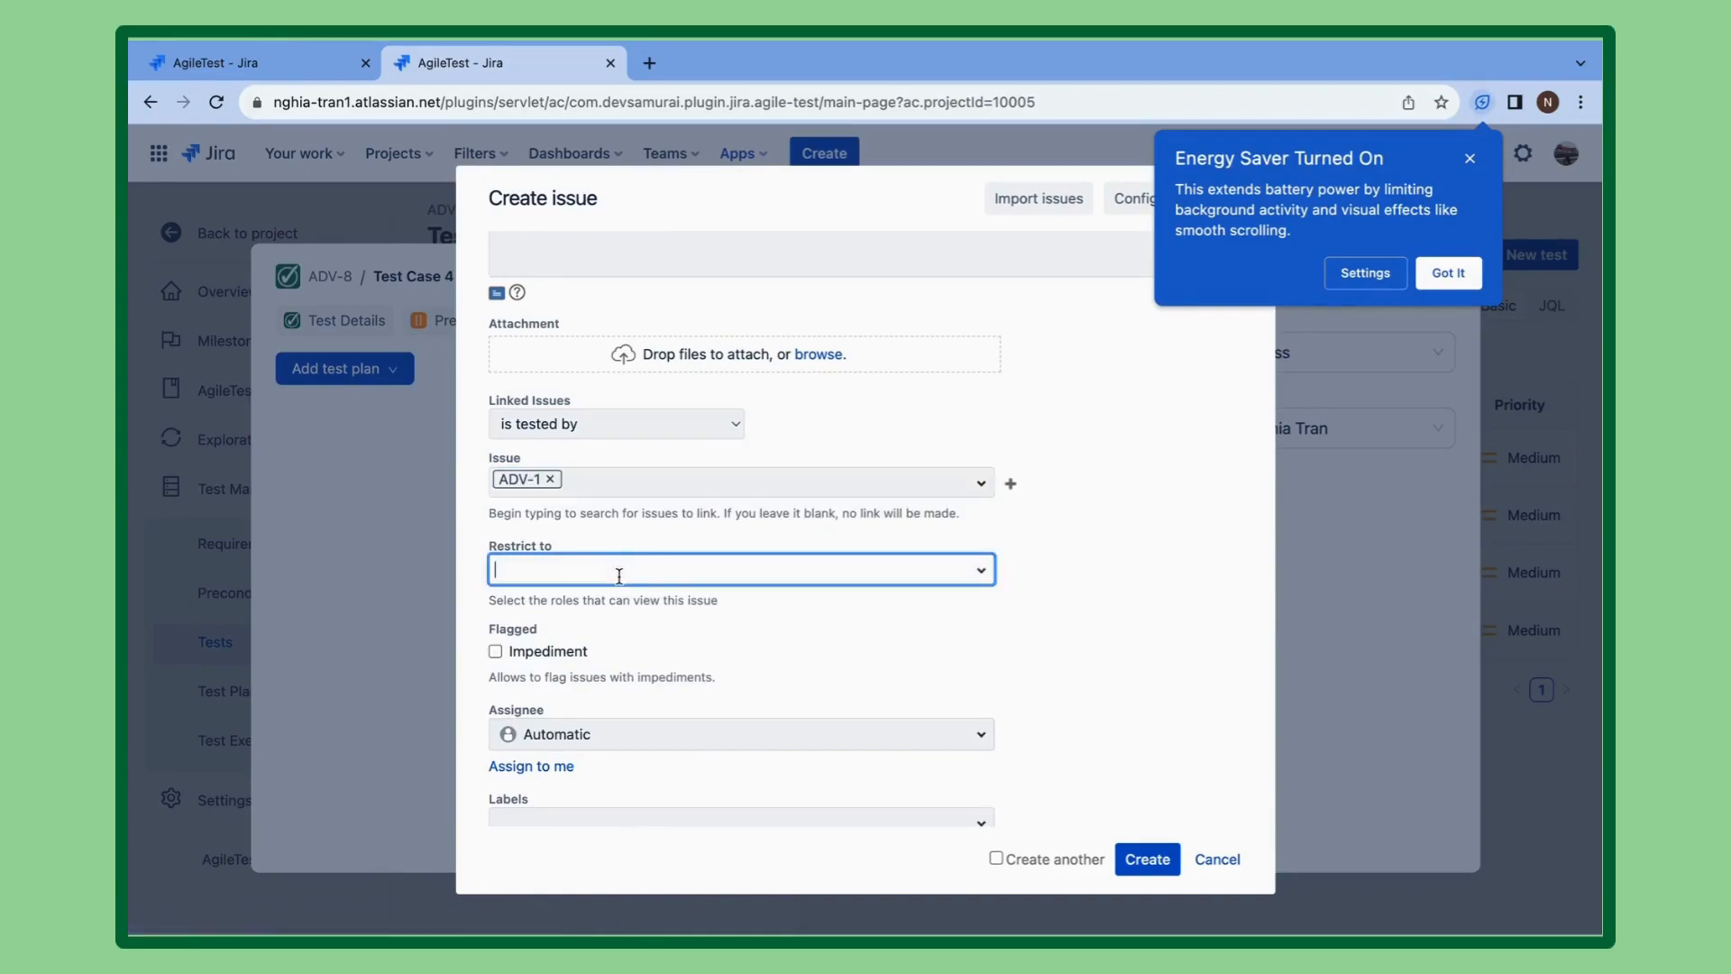
# Assign the new test plan to yourself and create it.
pyautogui.scroll(-1, 593, 651)
pyautogui.click(563, 684)
pyautogui.scroll(-1, 594, 657)
pyautogui.click(1164, 858)
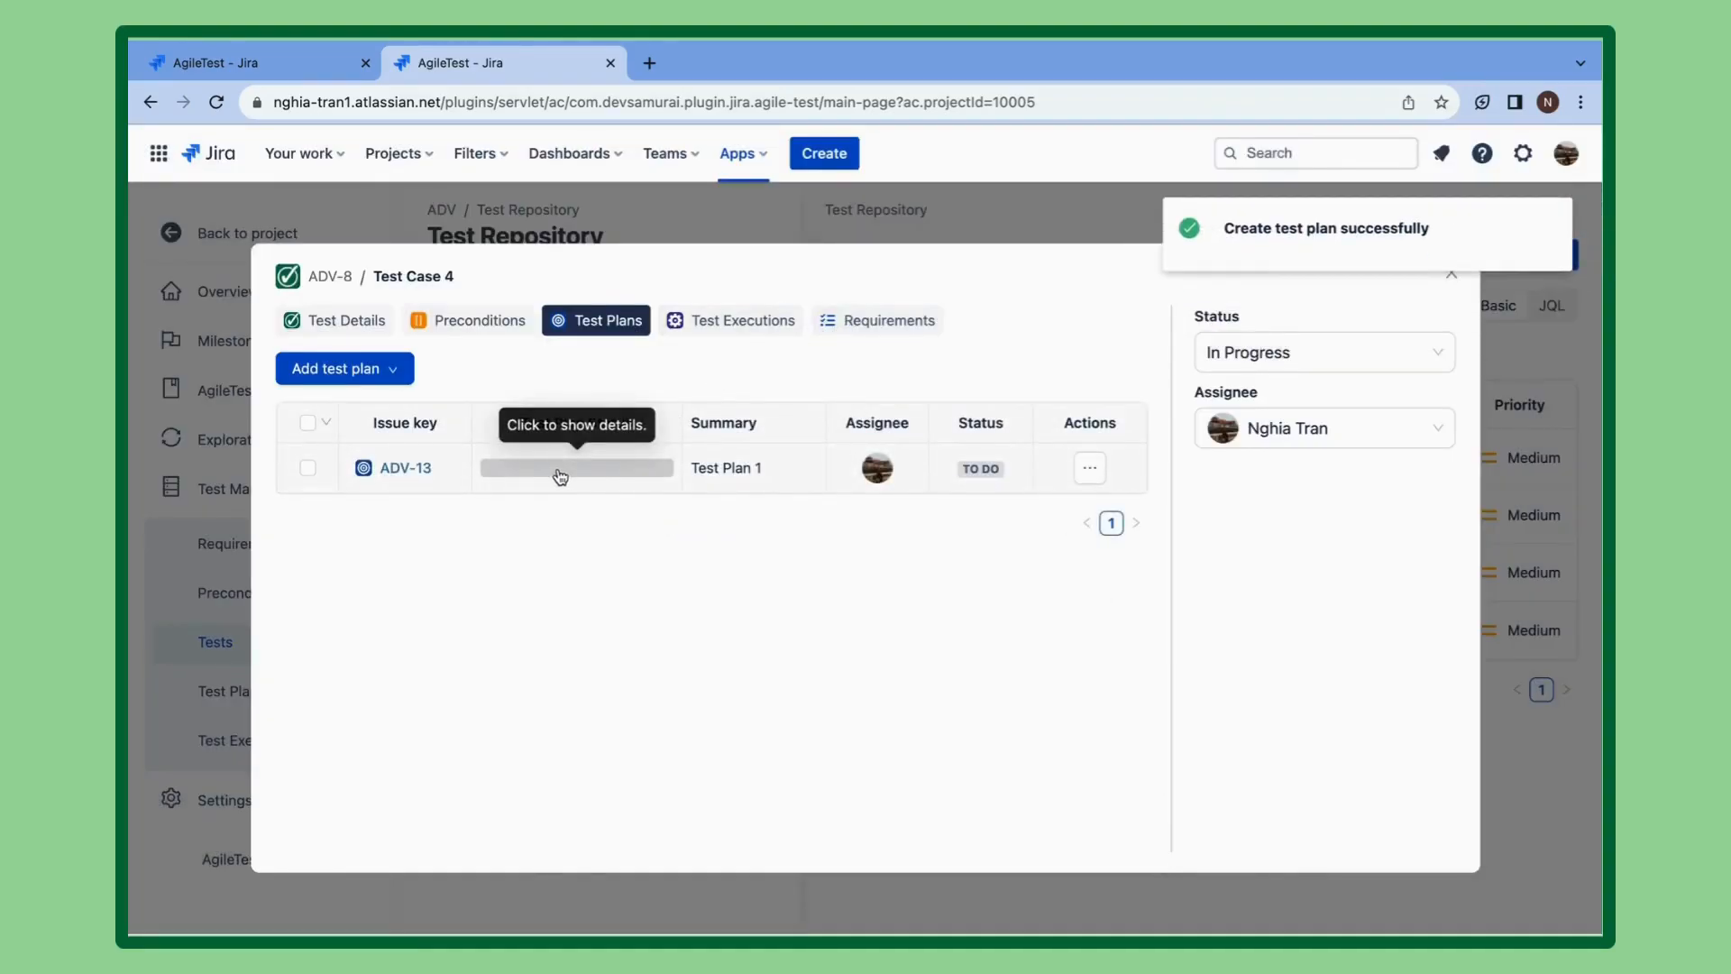
# View the status breakdown of Test Plan 1 and the actions available for it.
pyautogui.click(599, 470)
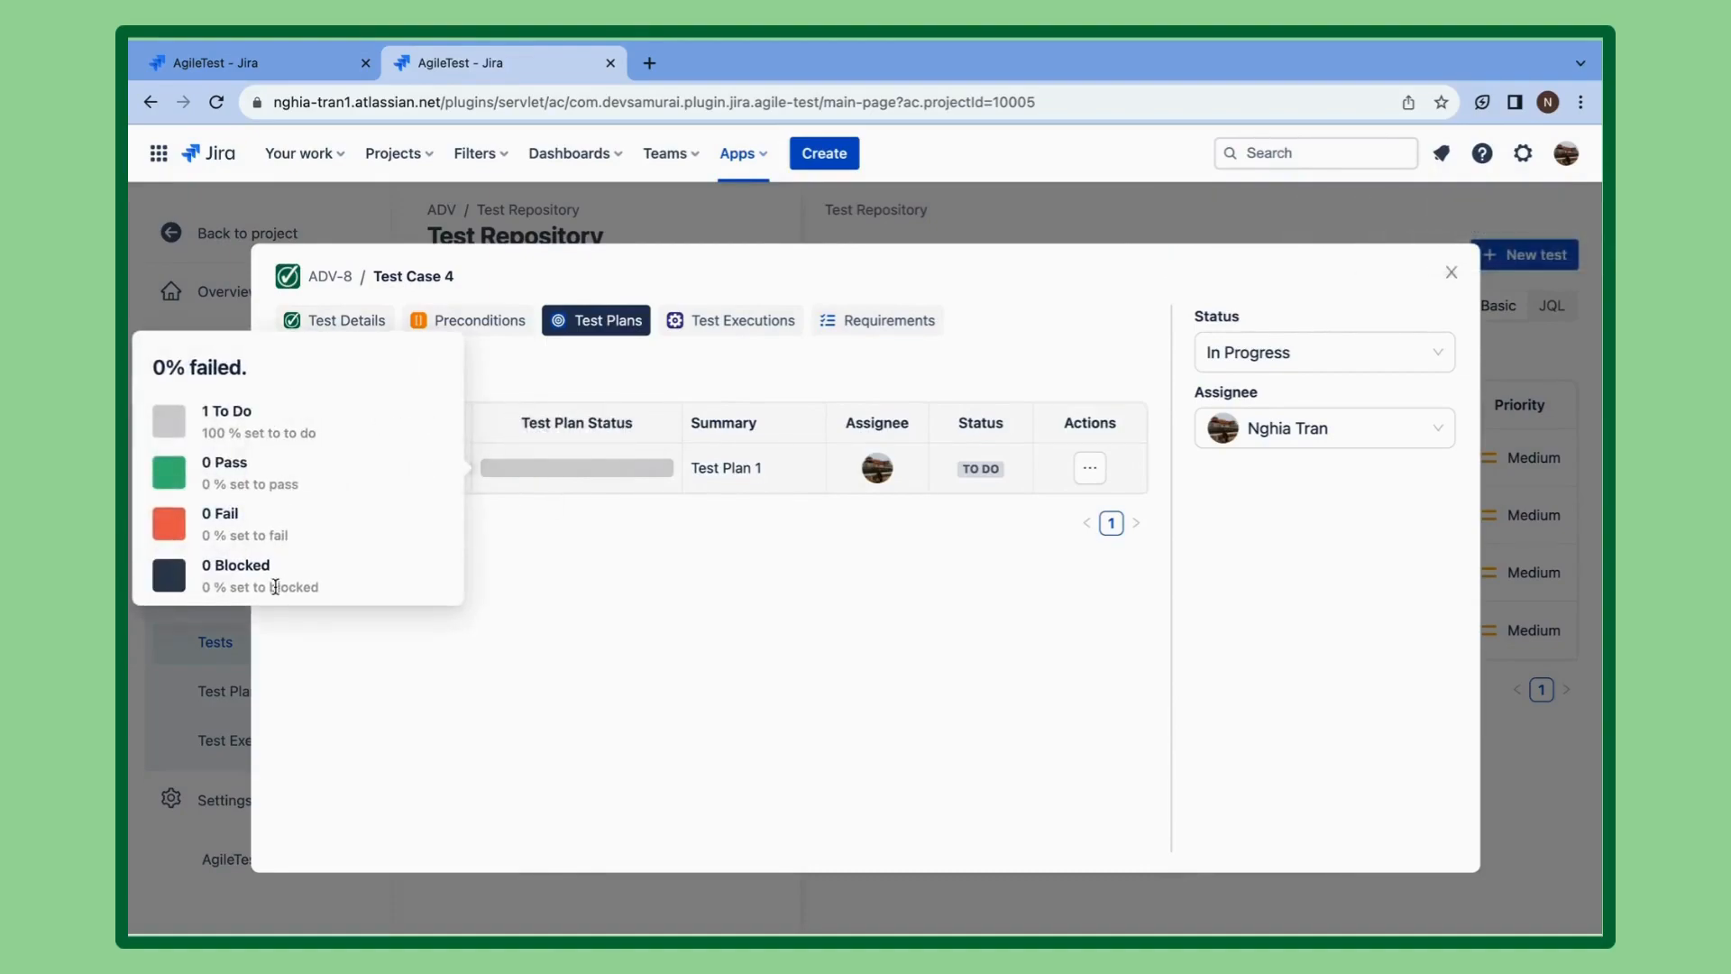
pyautogui.click(1088, 469)
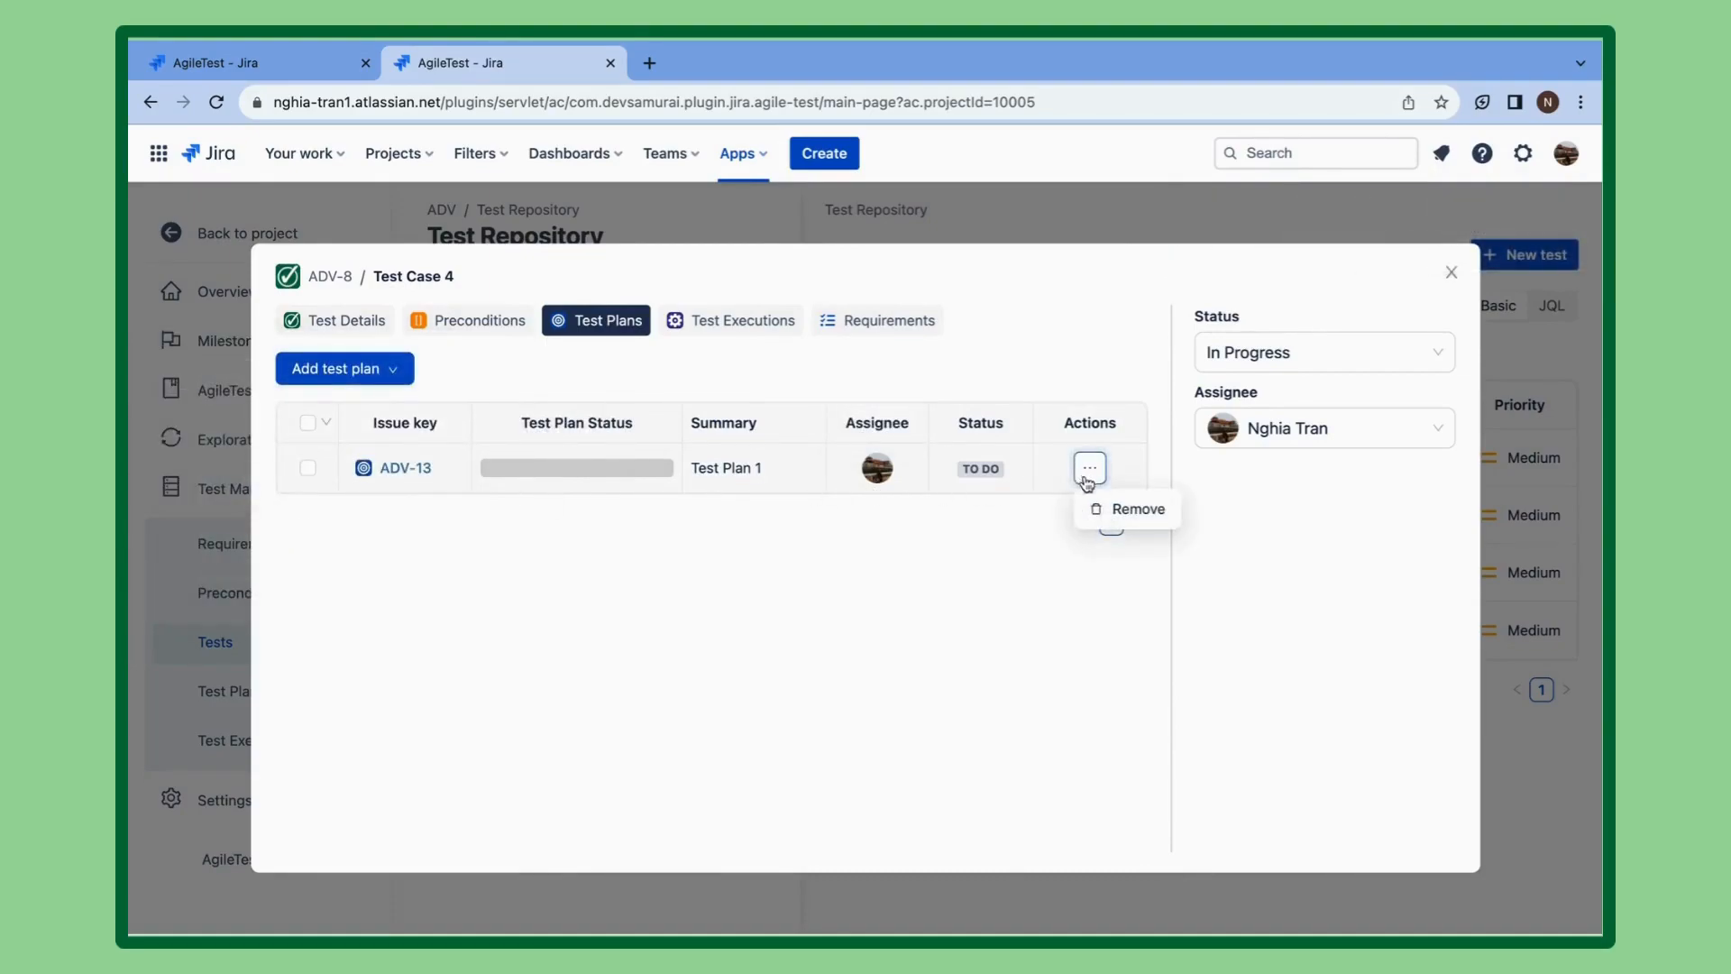
# Create a new ad-hoc test execution for Test Case 4, assigned to yourself, with Develop as the test environment.
pyautogui.click(715, 323)
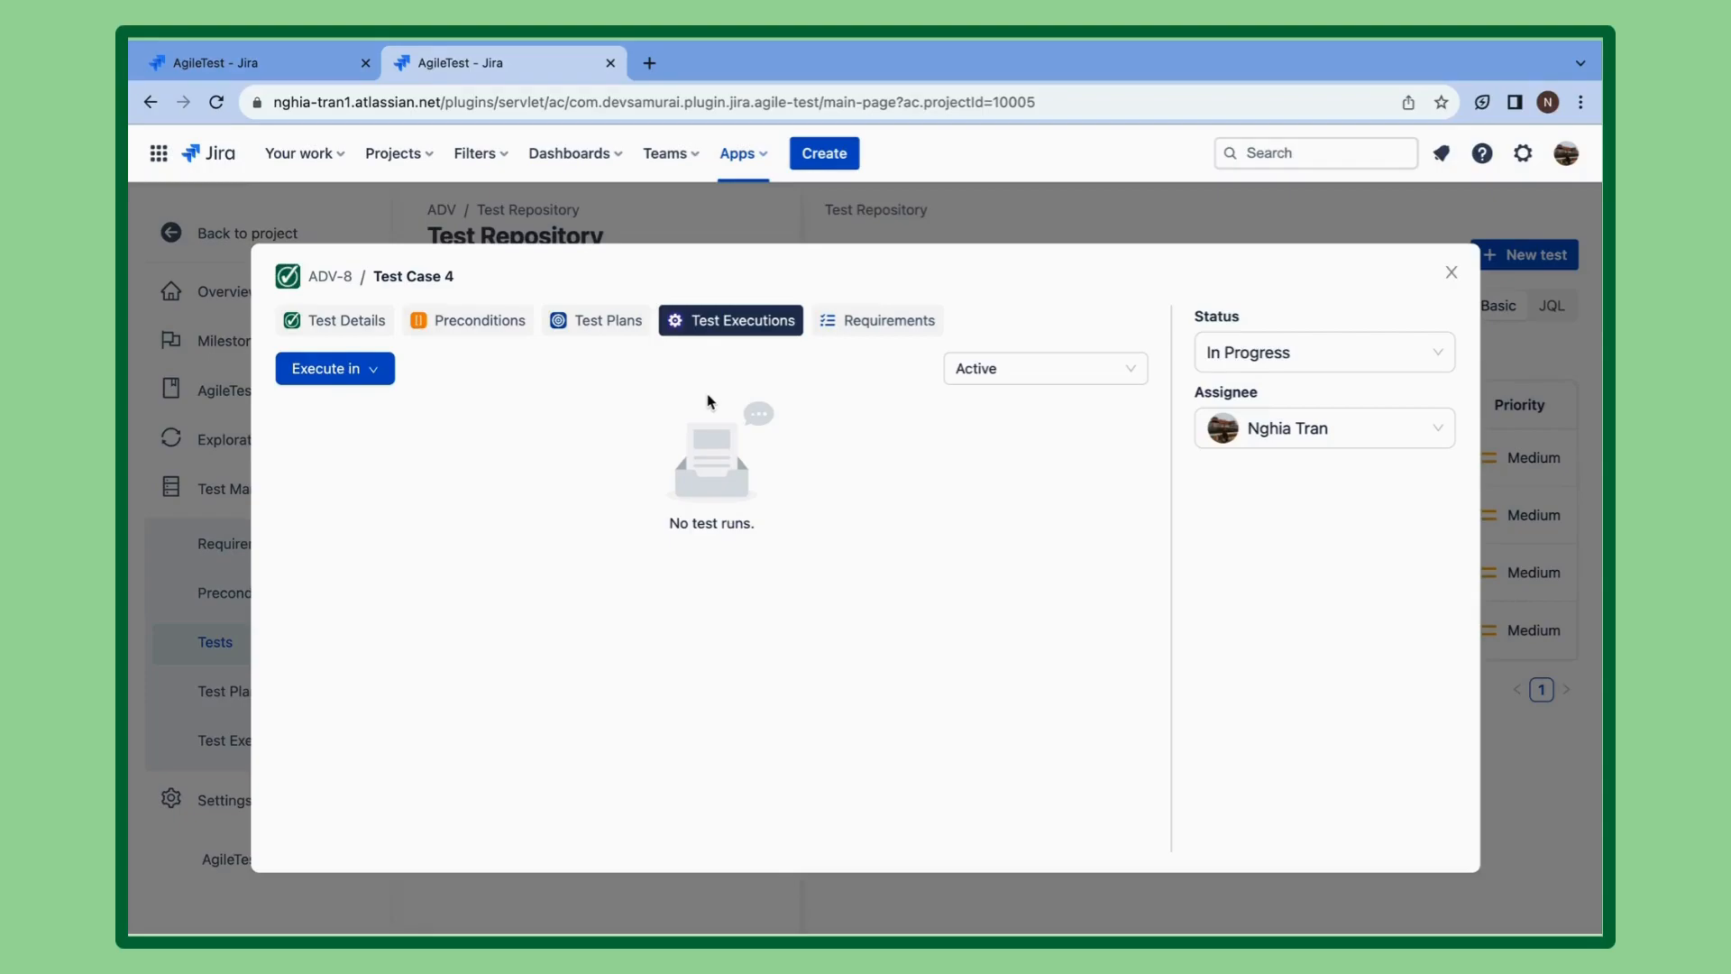
pyautogui.click(347, 370)
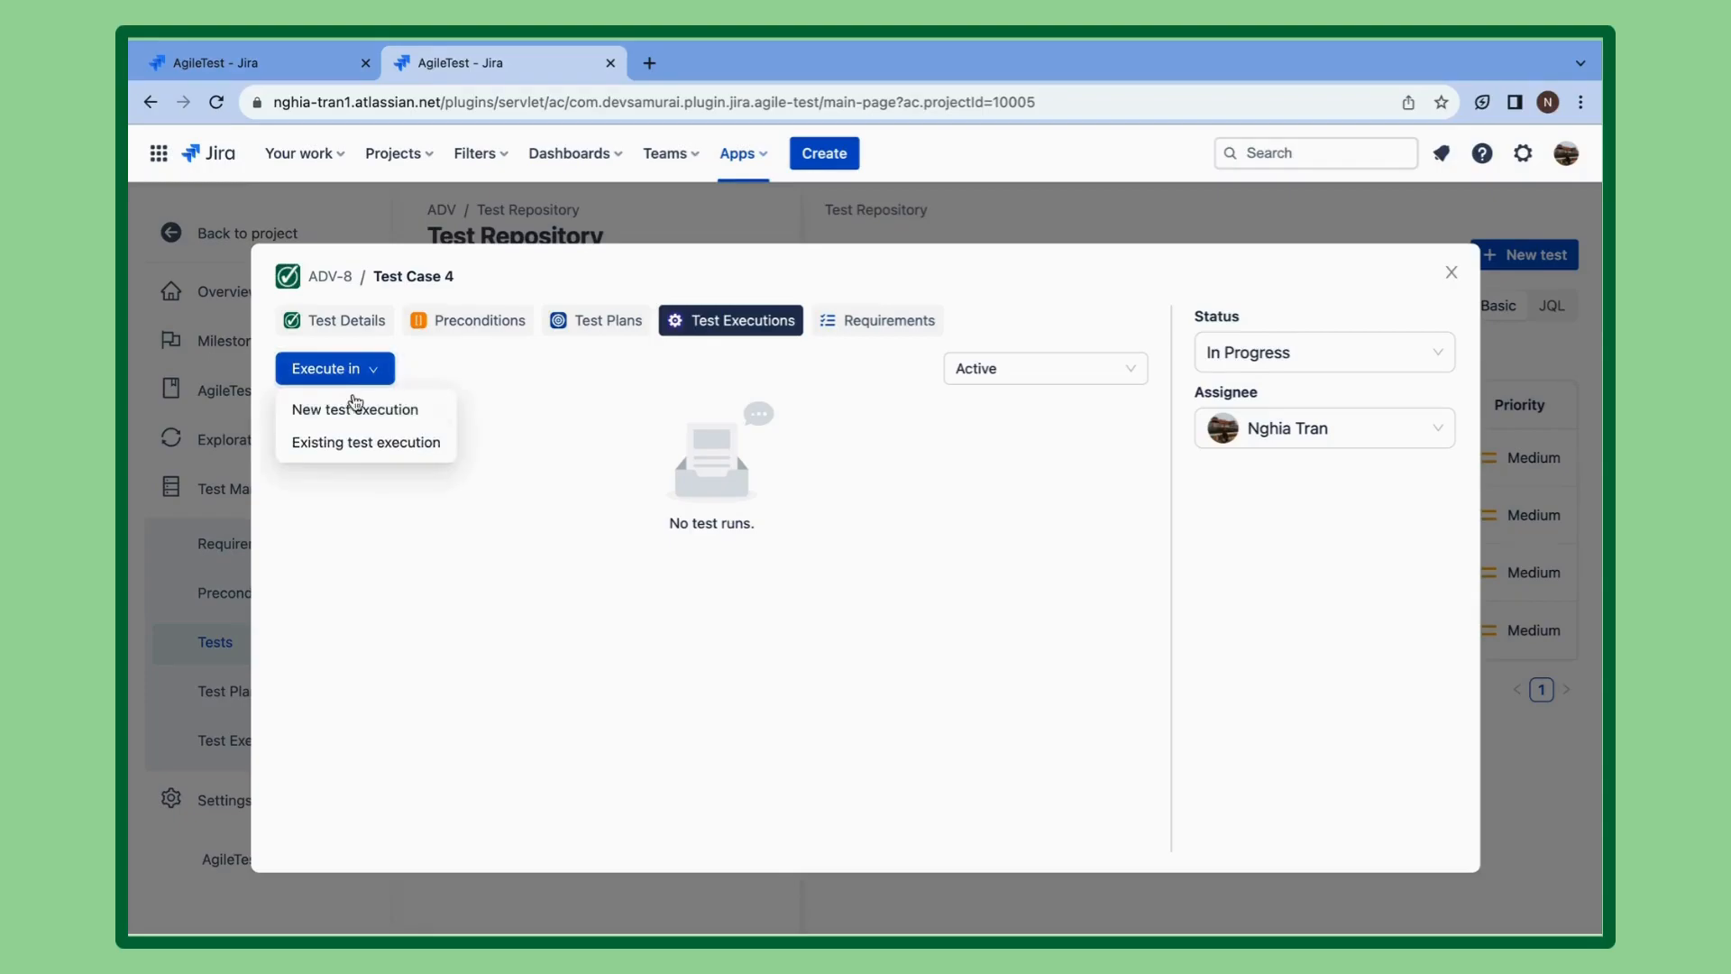
pyautogui.click(361, 406)
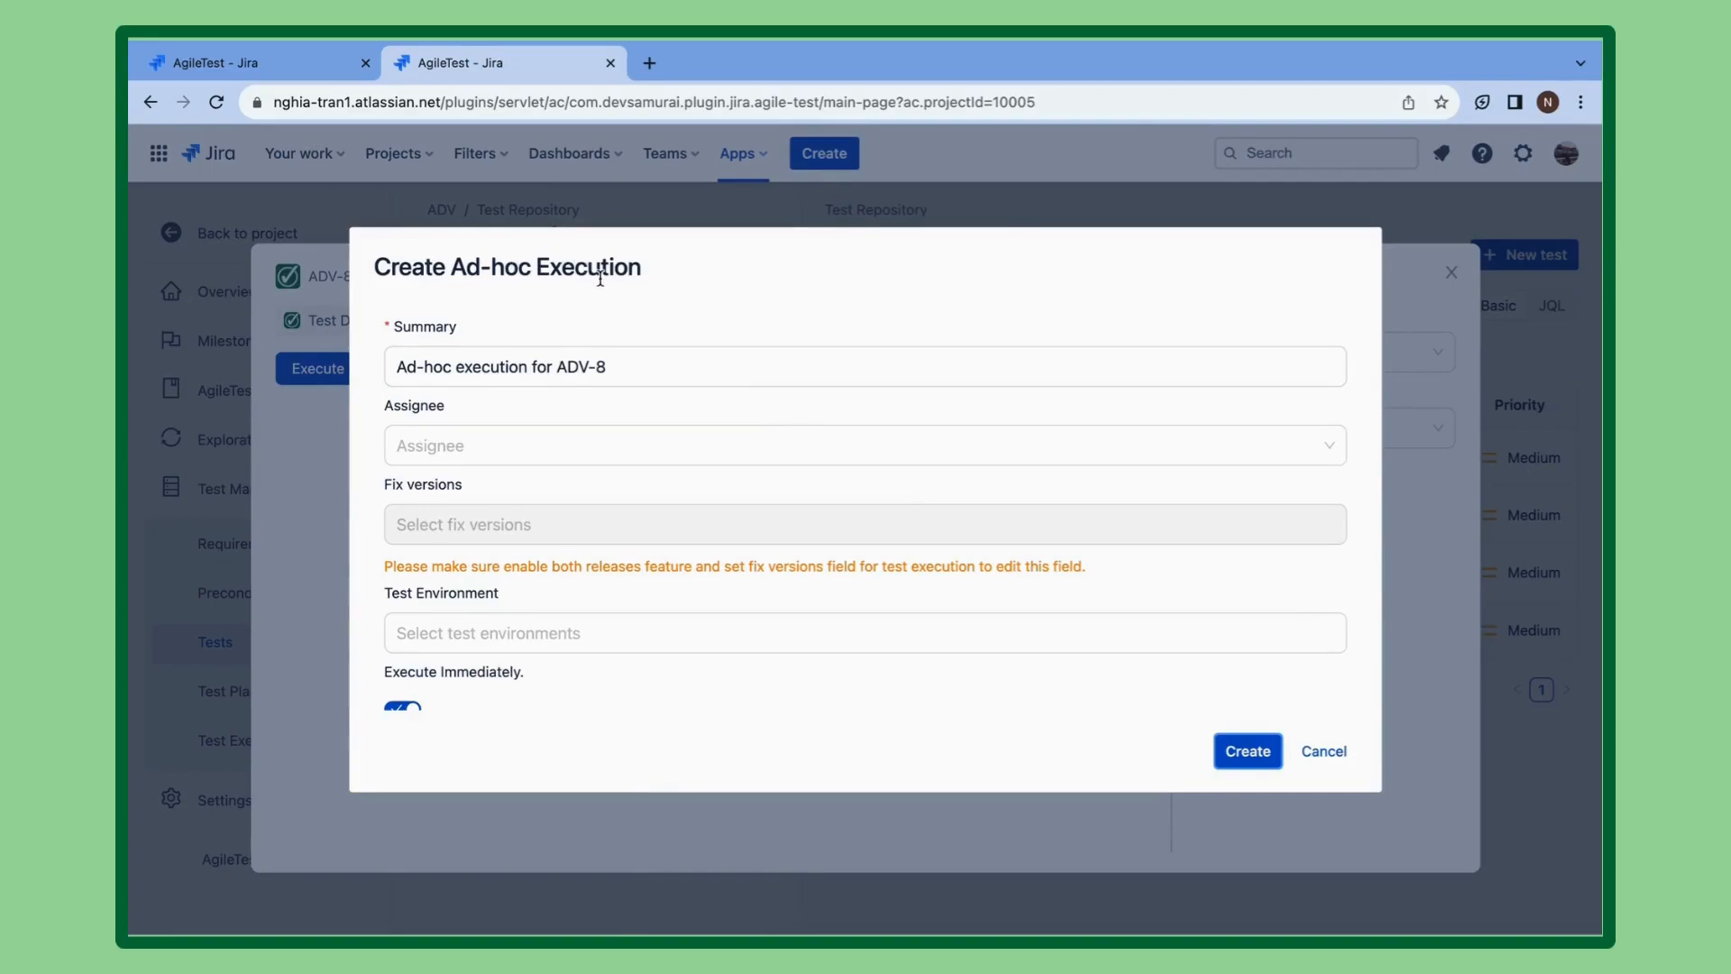
pyautogui.click(568, 439)
pyautogui.click(542, 503)
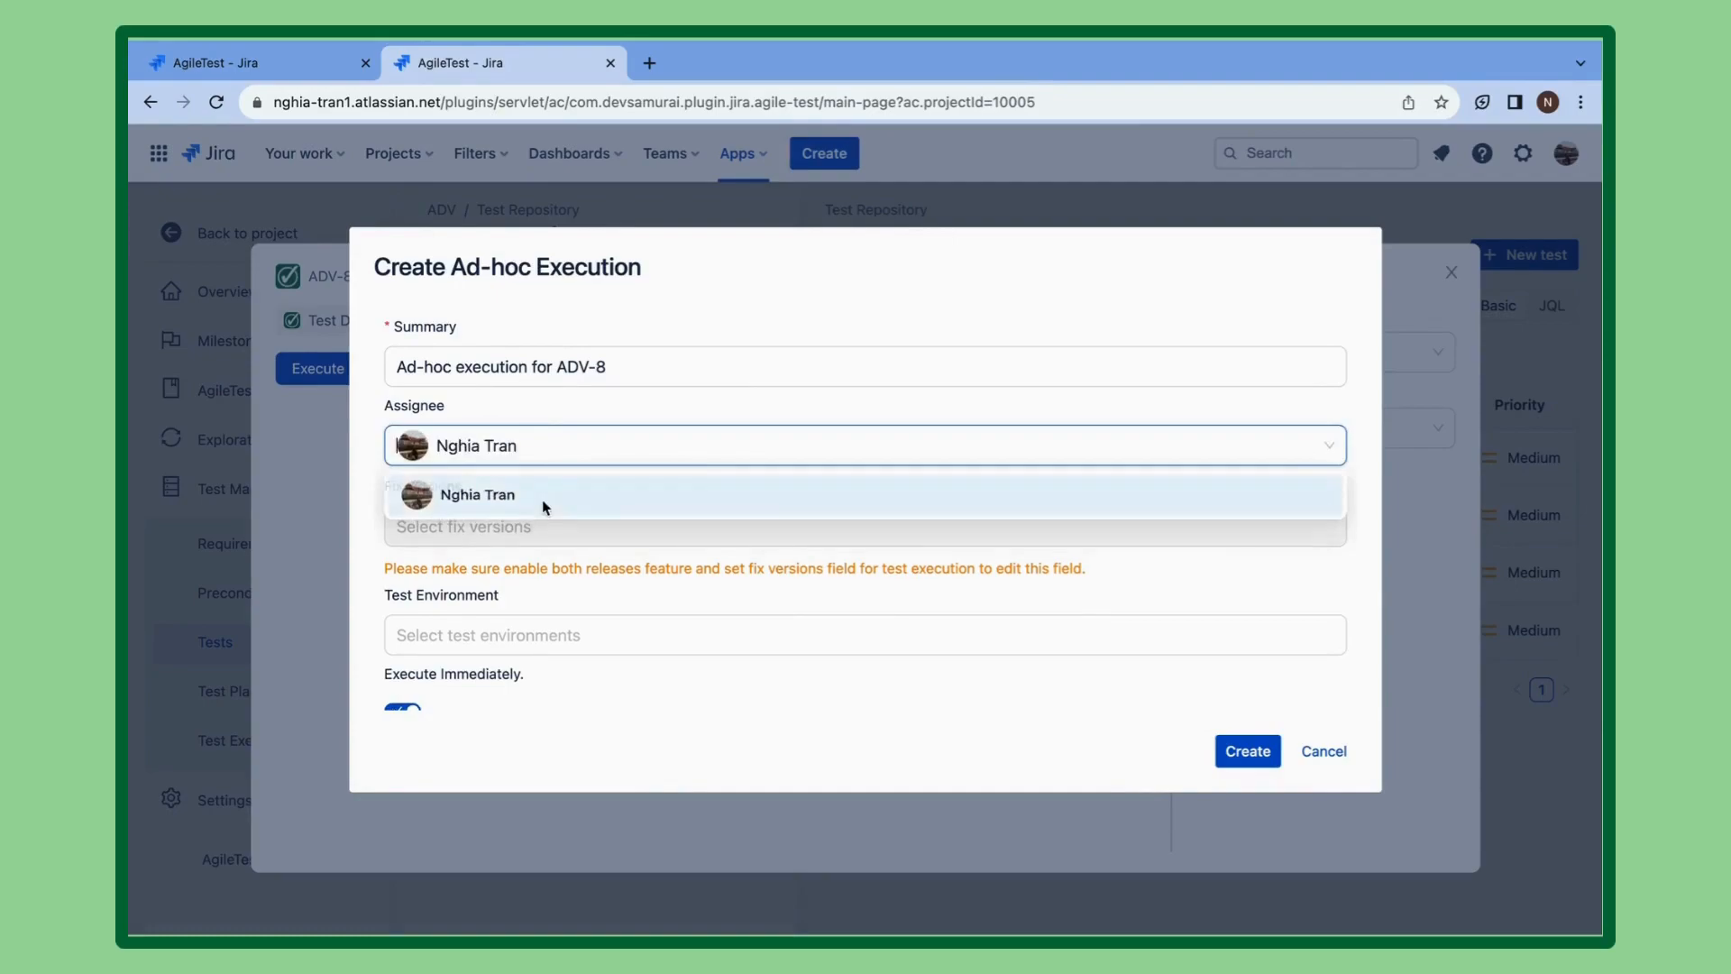
pyautogui.click(523, 617)
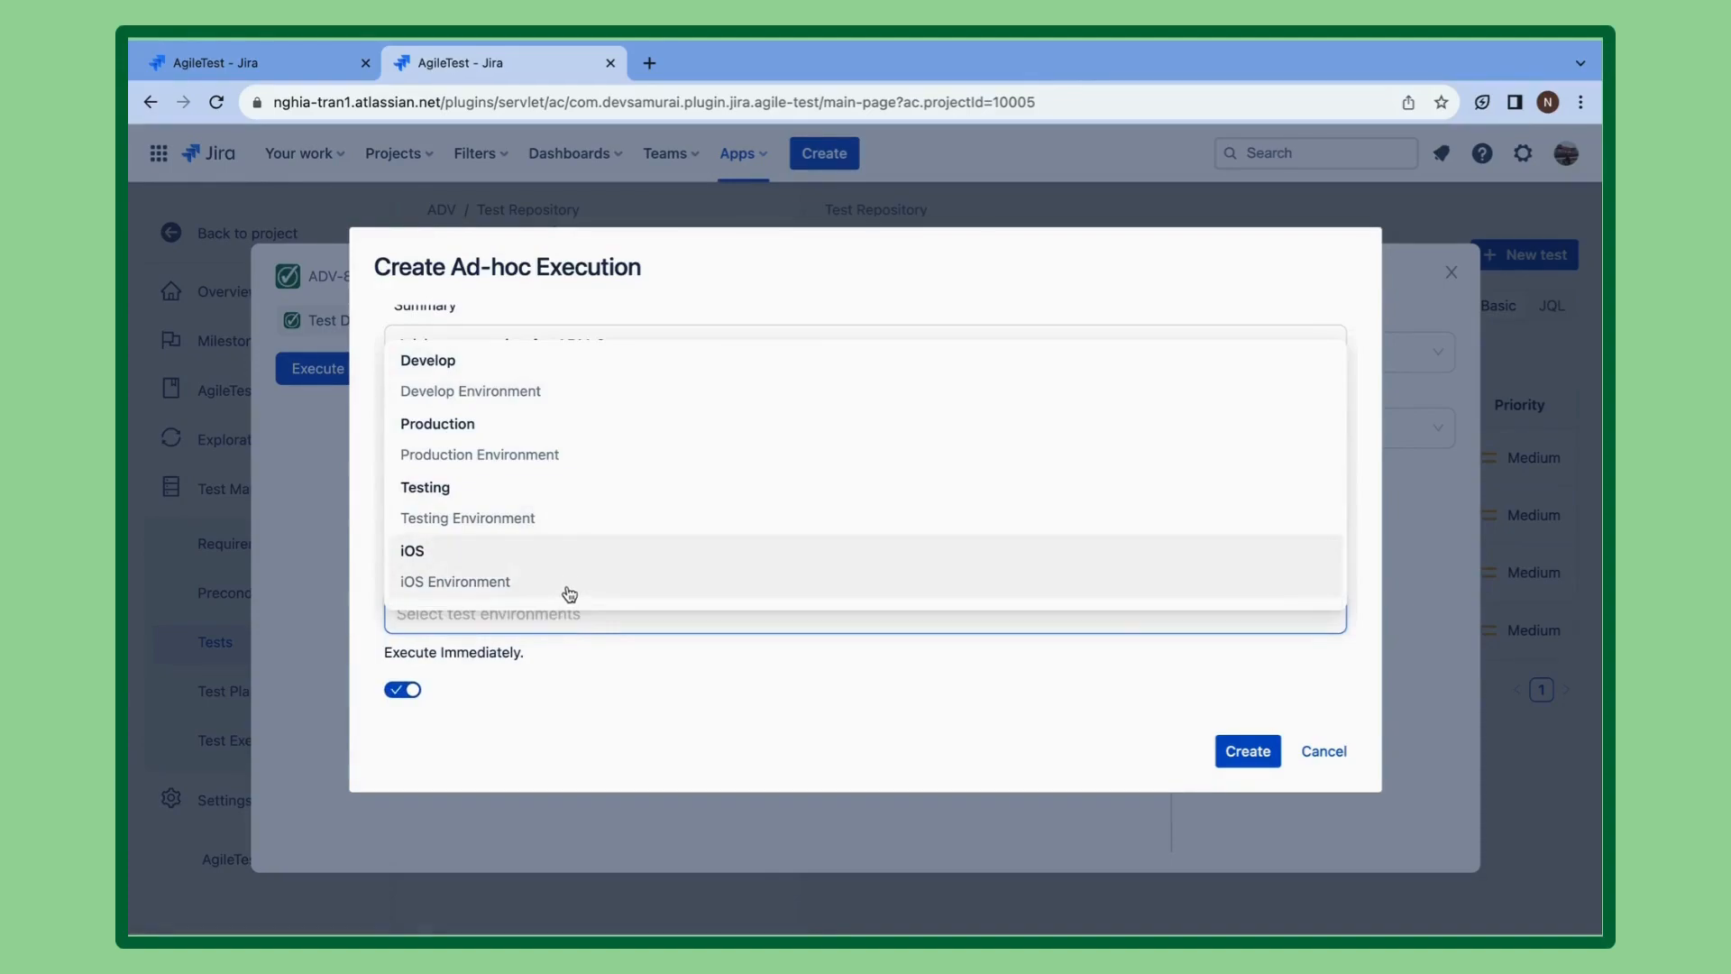
pyautogui.click(550, 373)
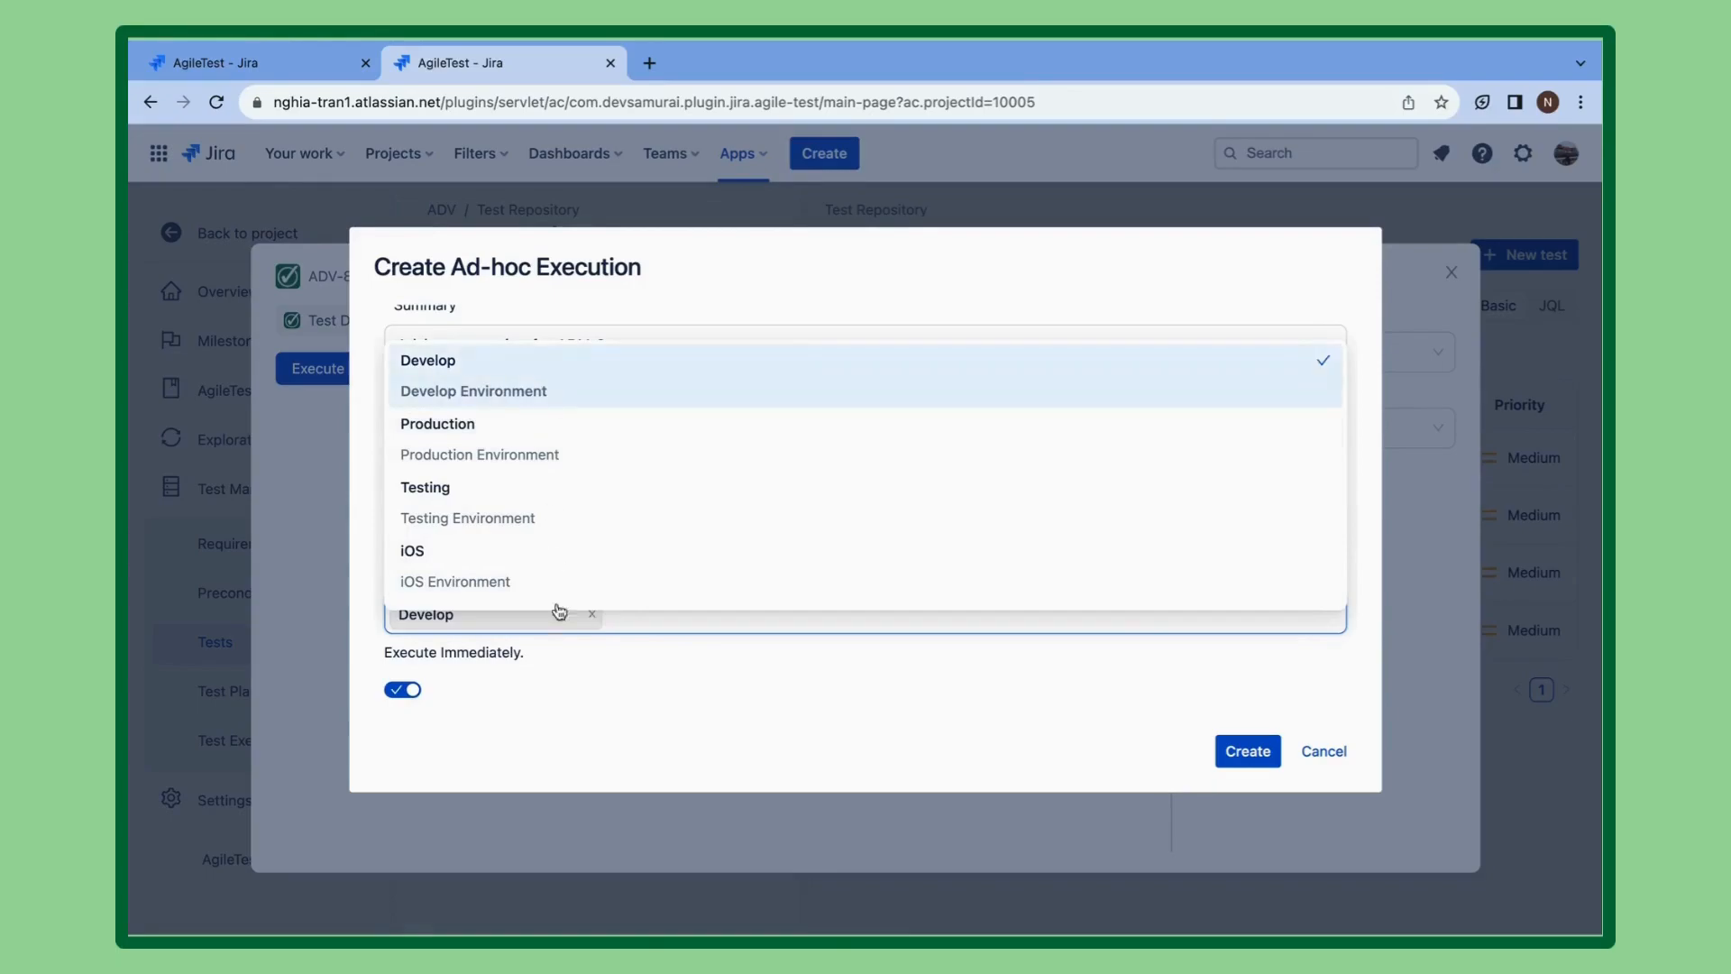
pyautogui.click(760, 681)
pyautogui.click(1250, 762)
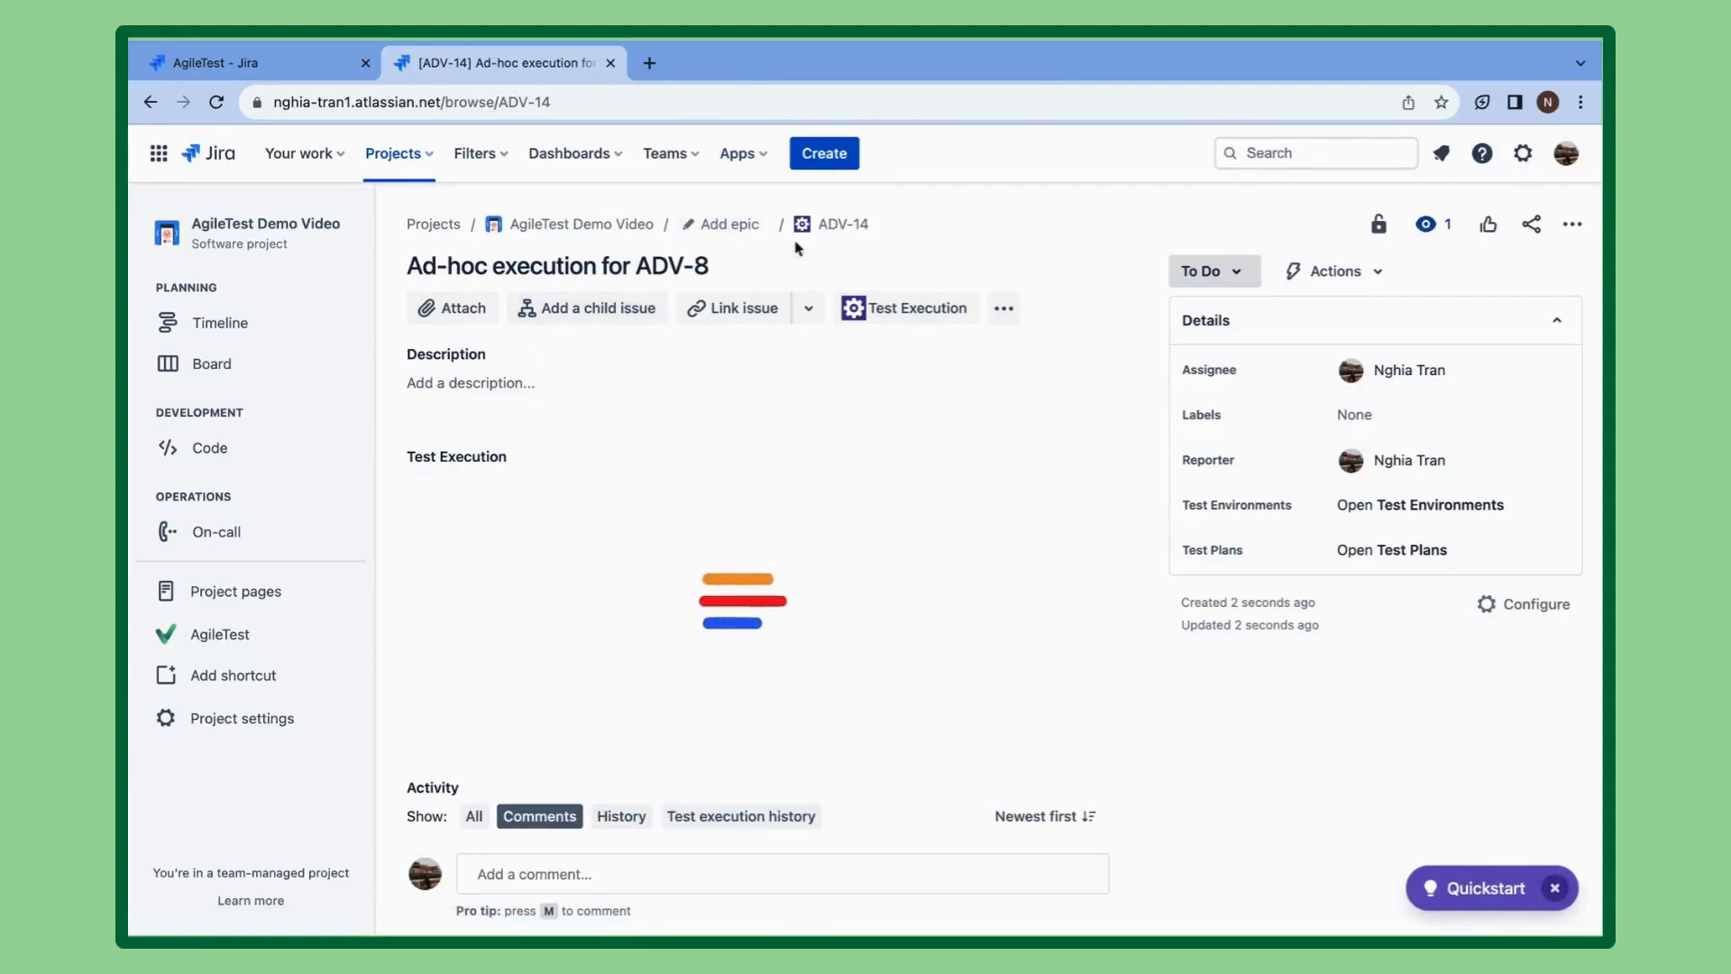
# Return to AgileTest, reopen the test executions of Test Case 4, and set the test status of ADV-14 to PASS.
pyautogui.click(221, 635)
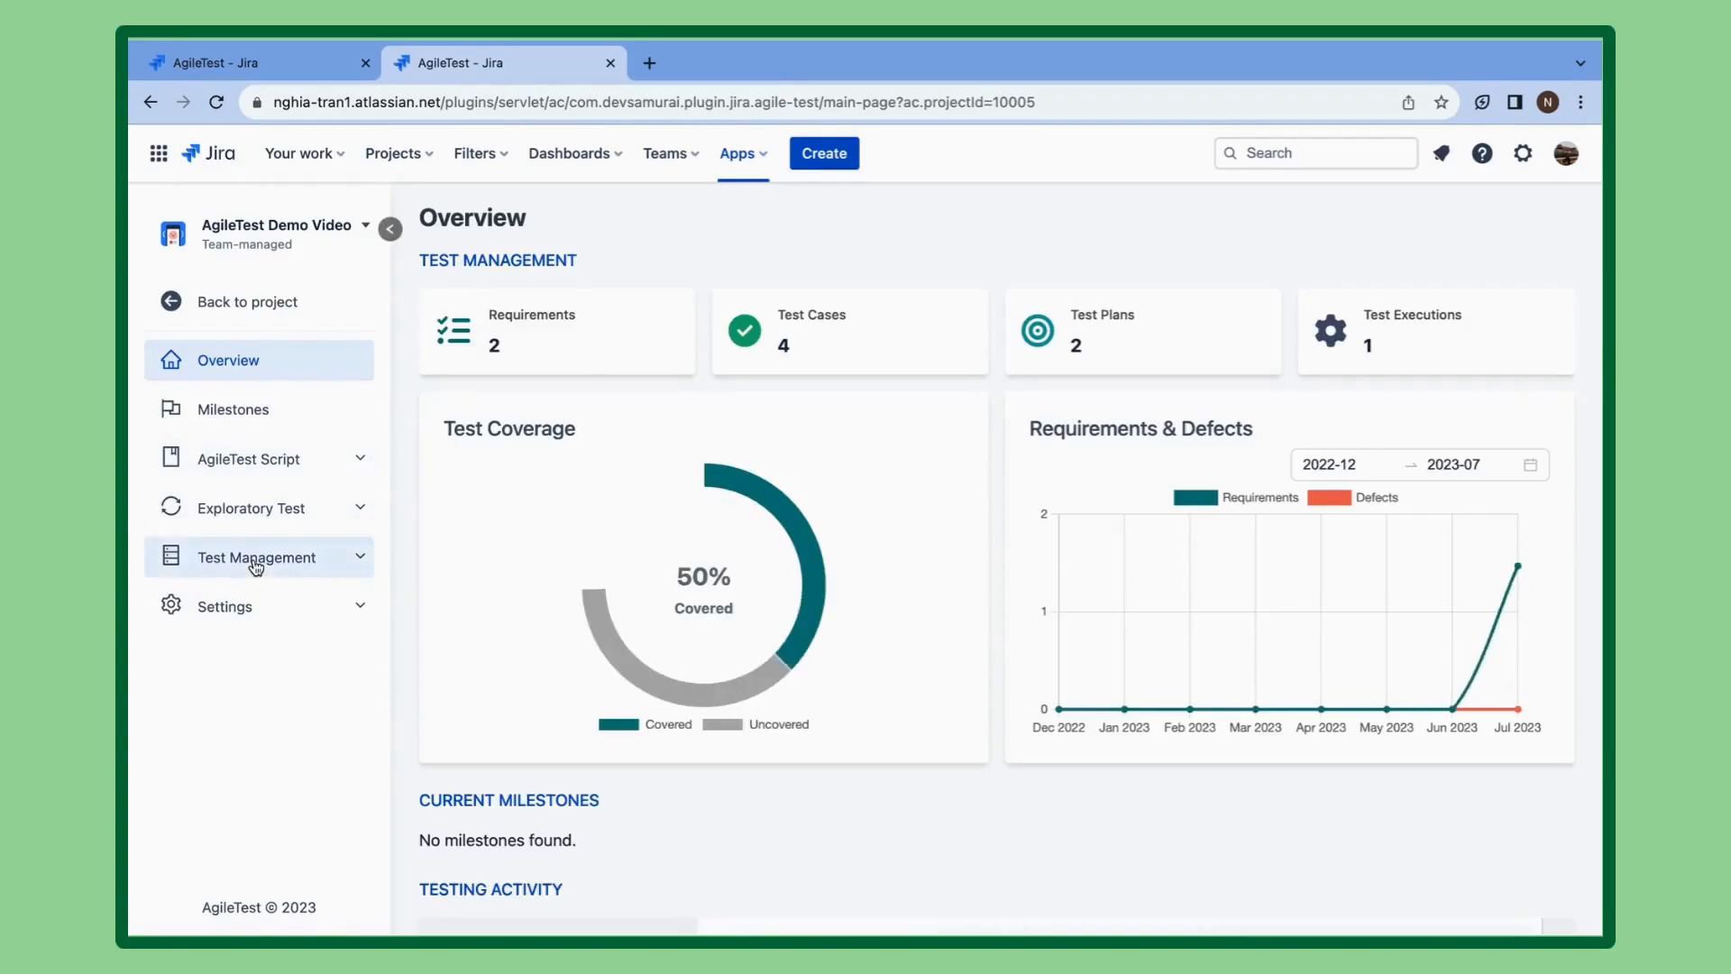
pyautogui.click(257, 556)
pyautogui.click(311, 509)
pyautogui.click(243, 777)
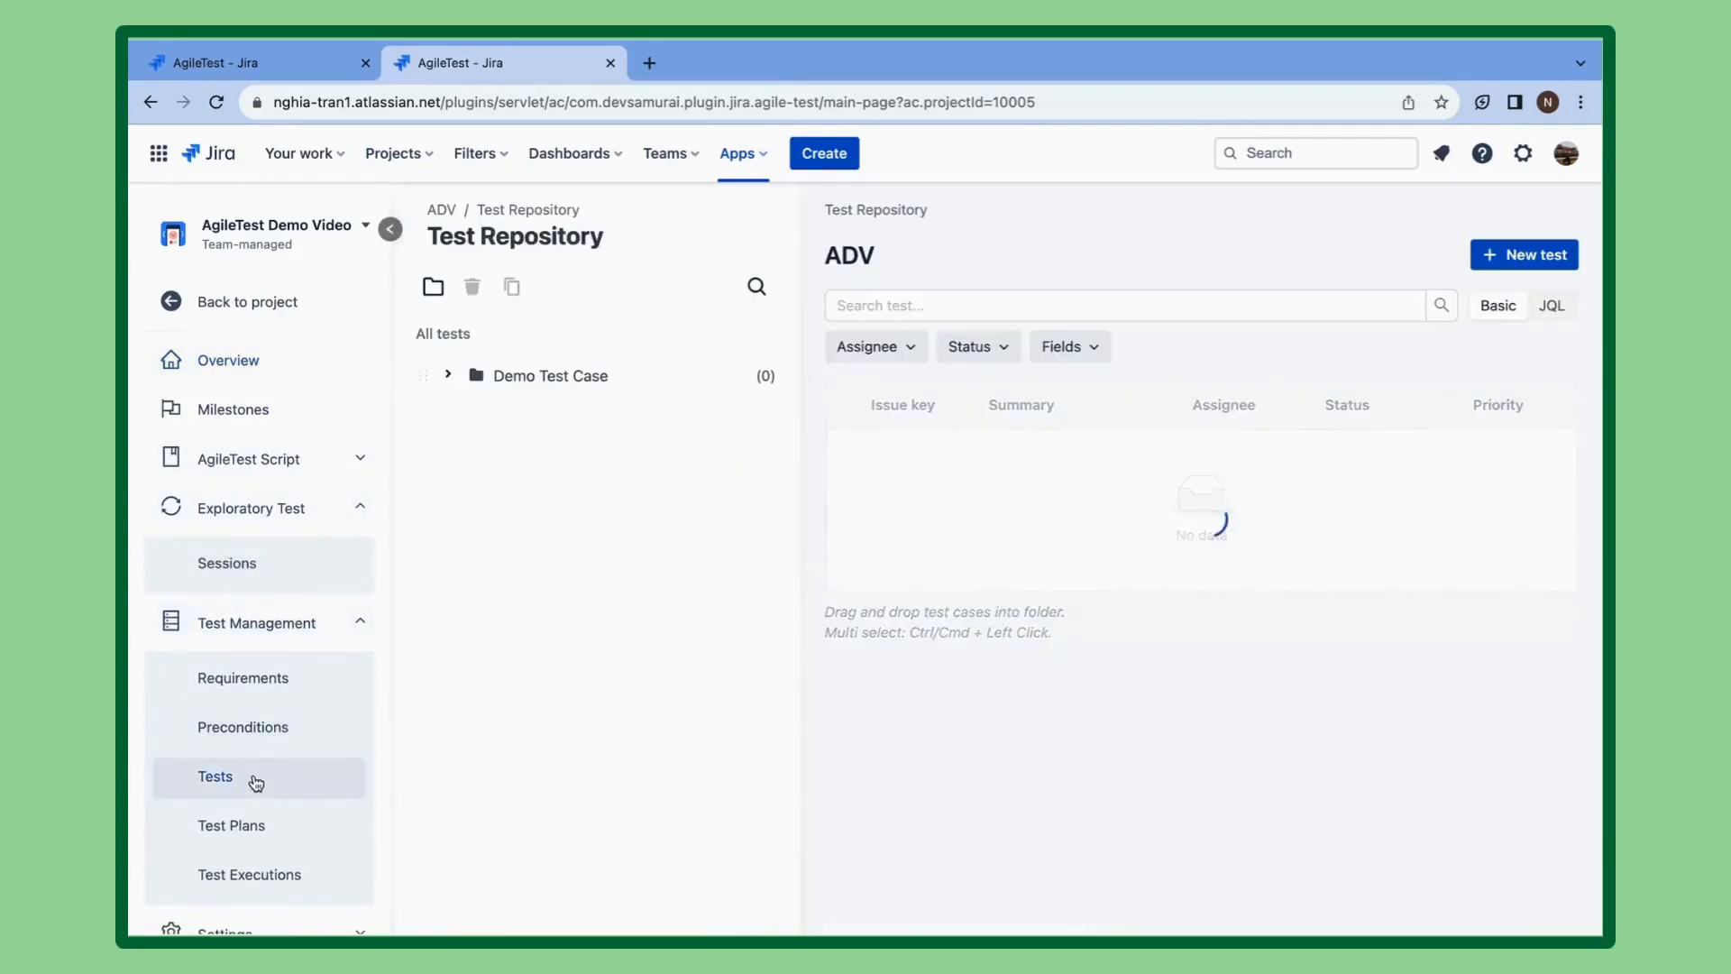
pyautogui.click(908, 634)
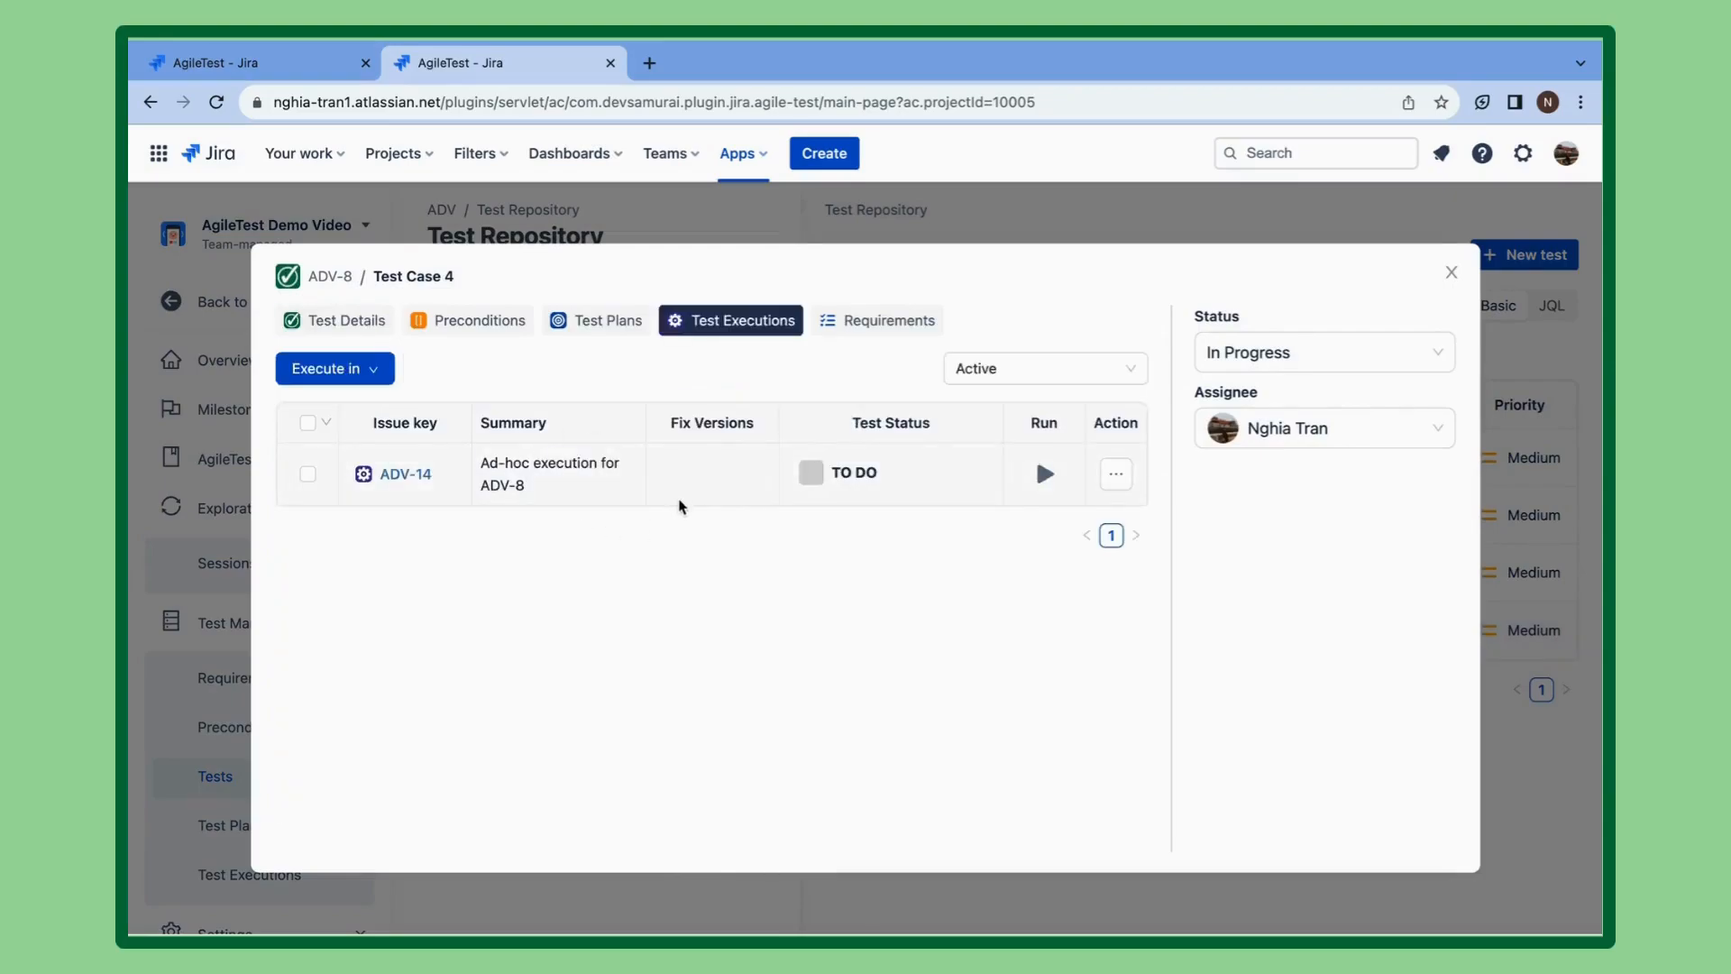
pyautogui.click(810, 473)
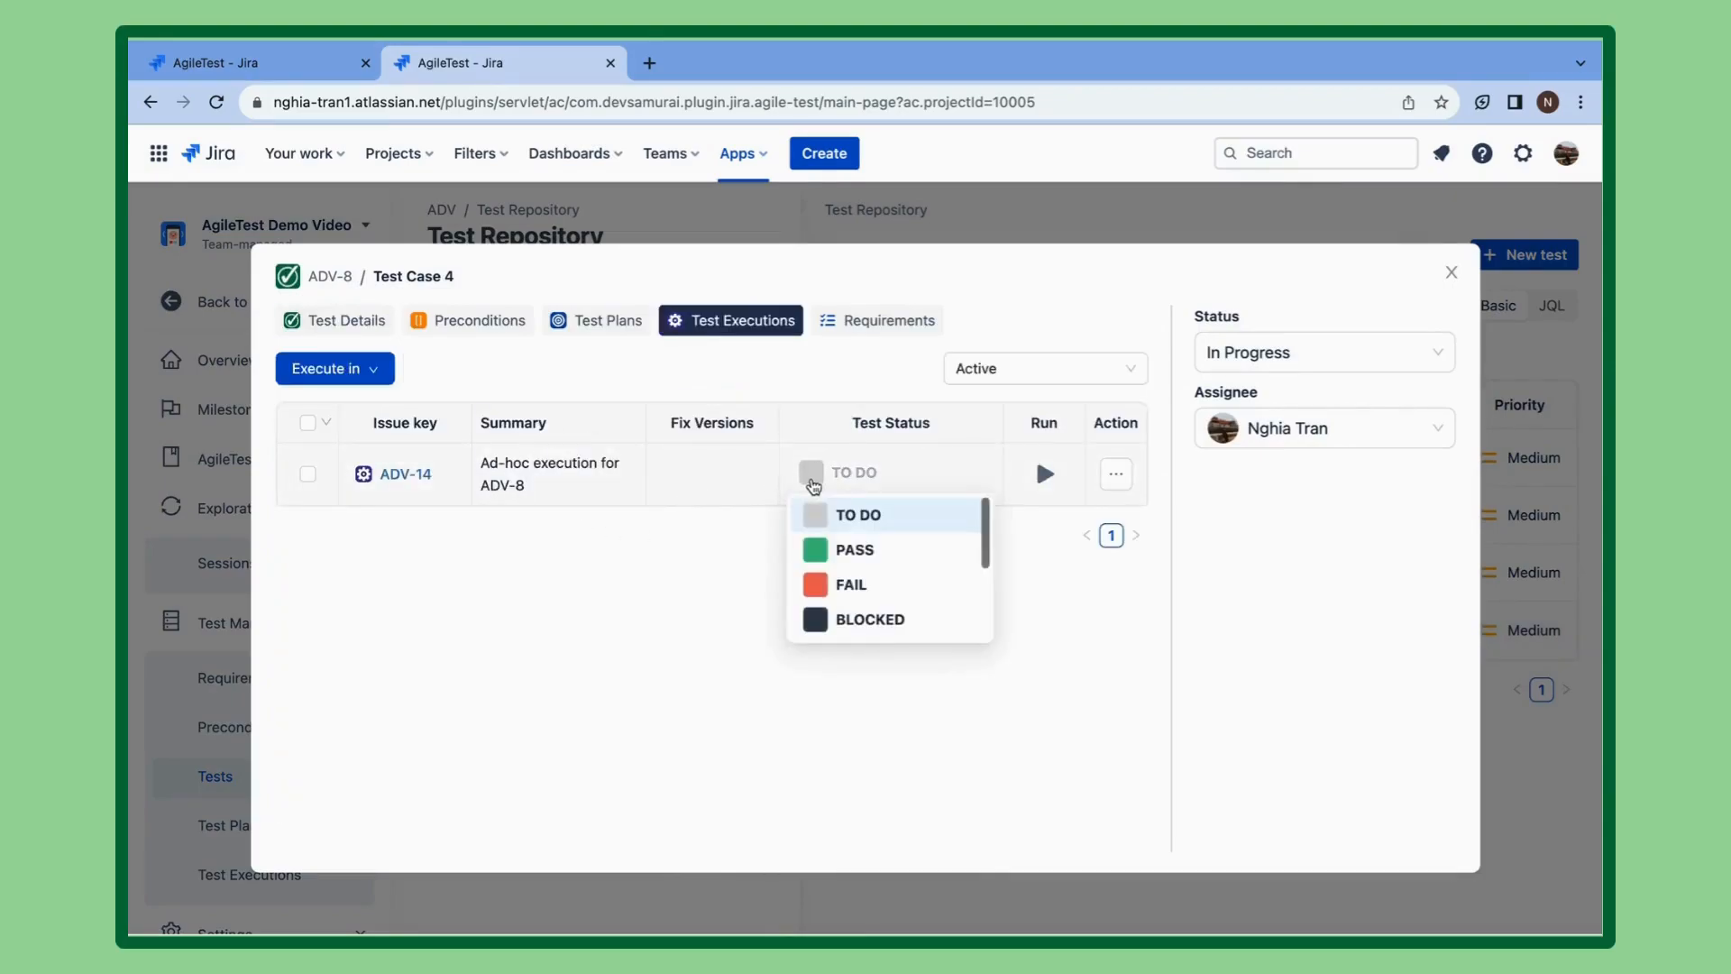
pyautogui.click(864, 552)
# Archive test execution ADV-14 of Test Case 4 and confirm the archiving.
pyautogui.click(1116, 473)
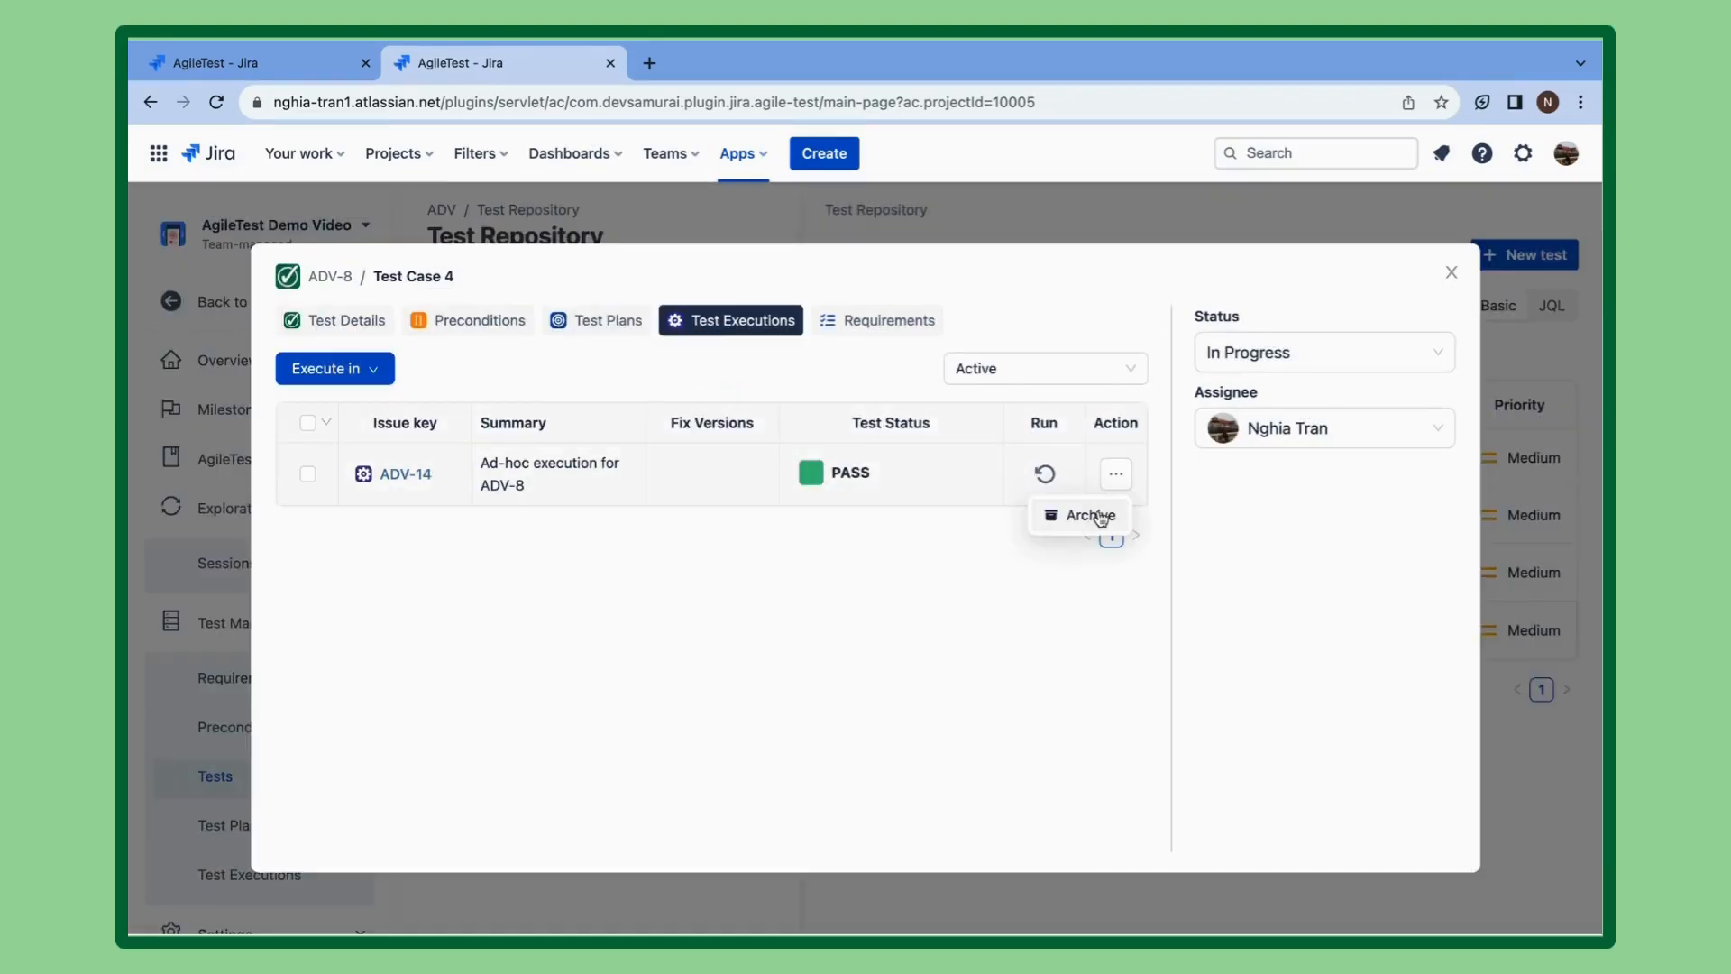
pyautogui.click(1099, 517)
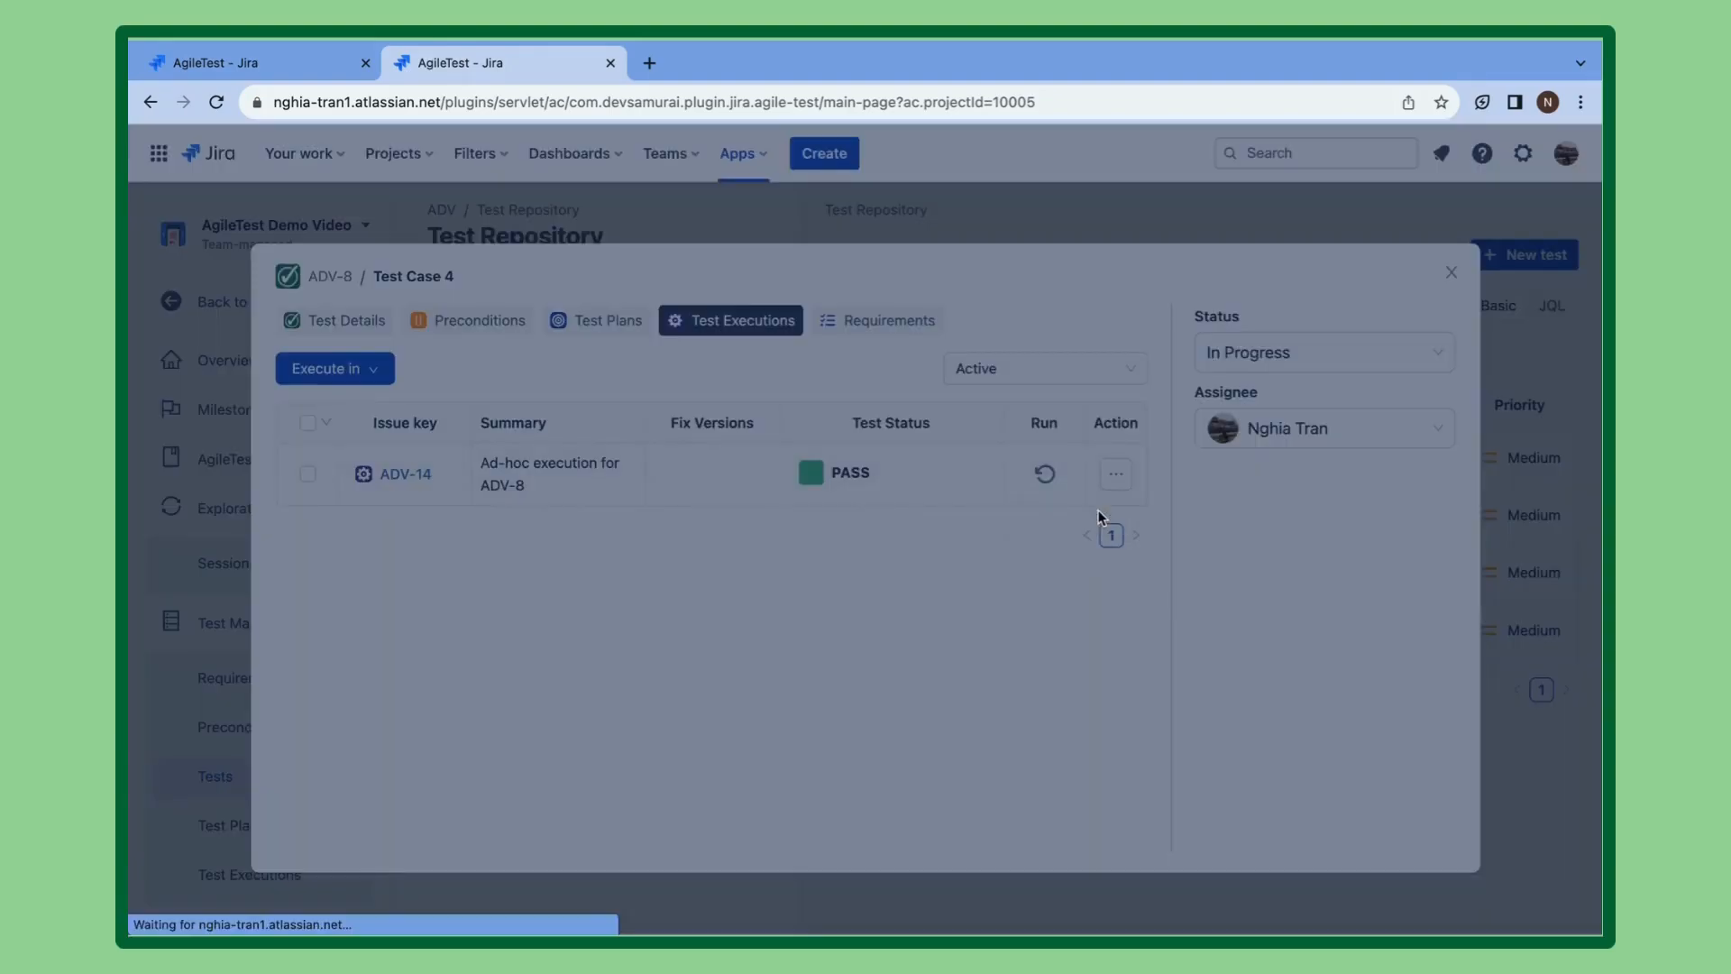
pyautogui.click(962, 503)
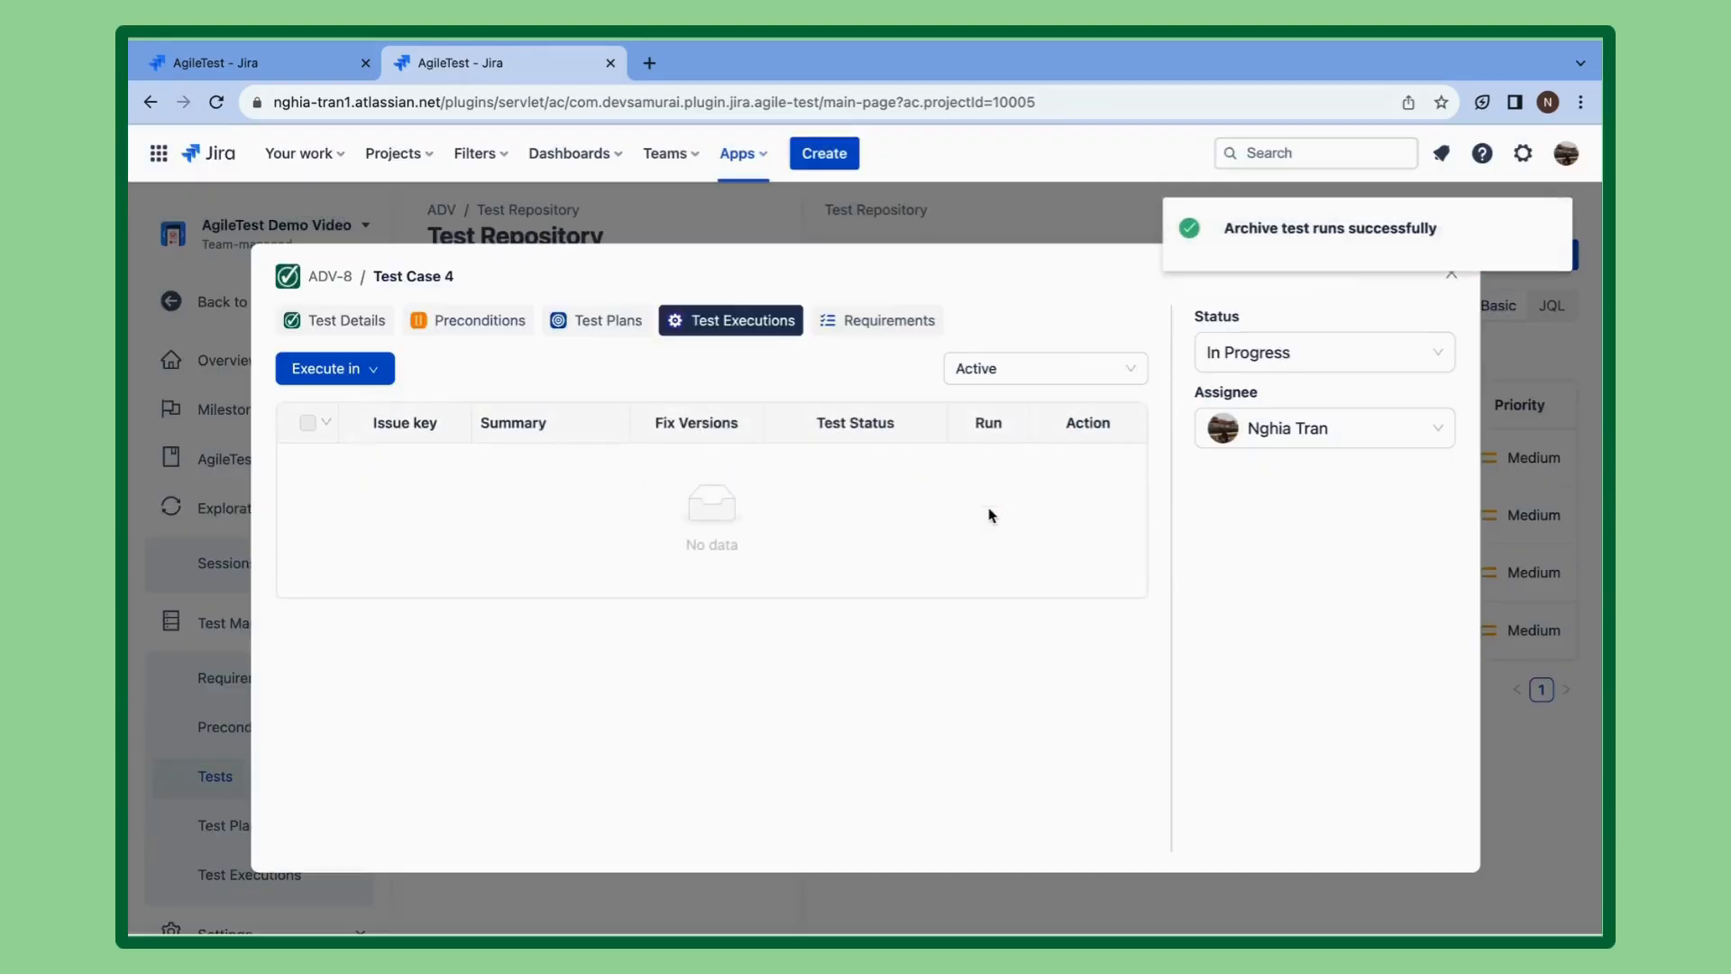
# Filter the executions to Archived, restore ADV-14 with confirmation, and filter back to Active.
pyautogui.click(999, 379)
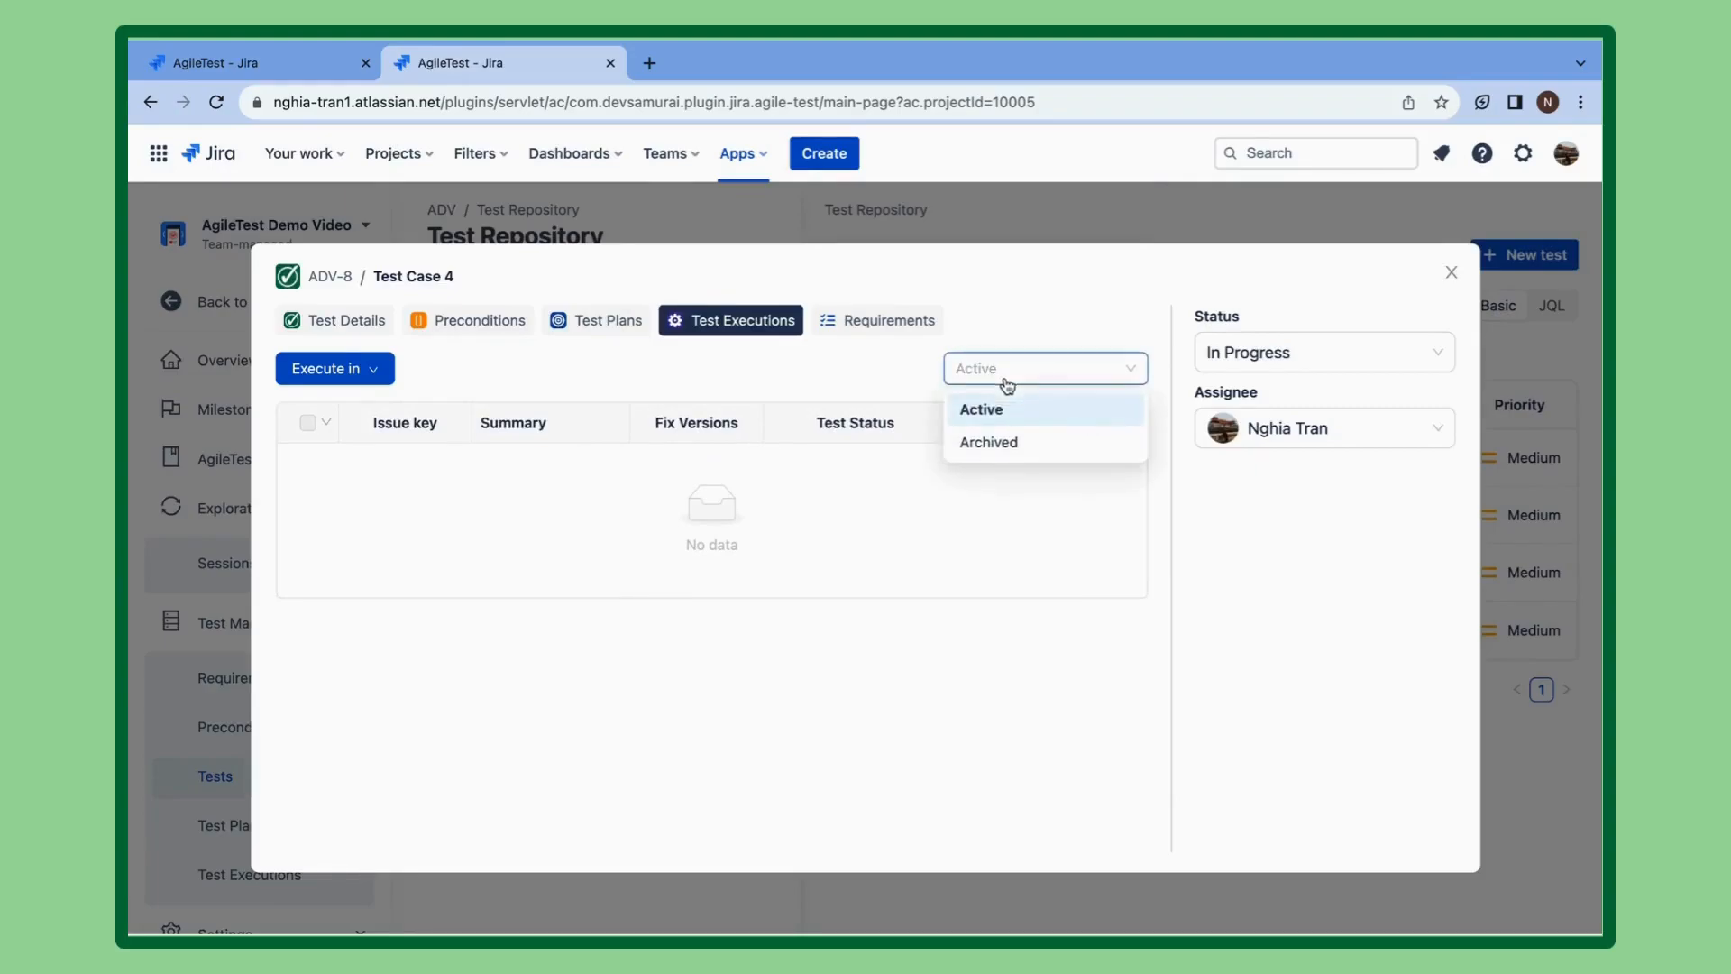
pyautogui.click(989, 439)
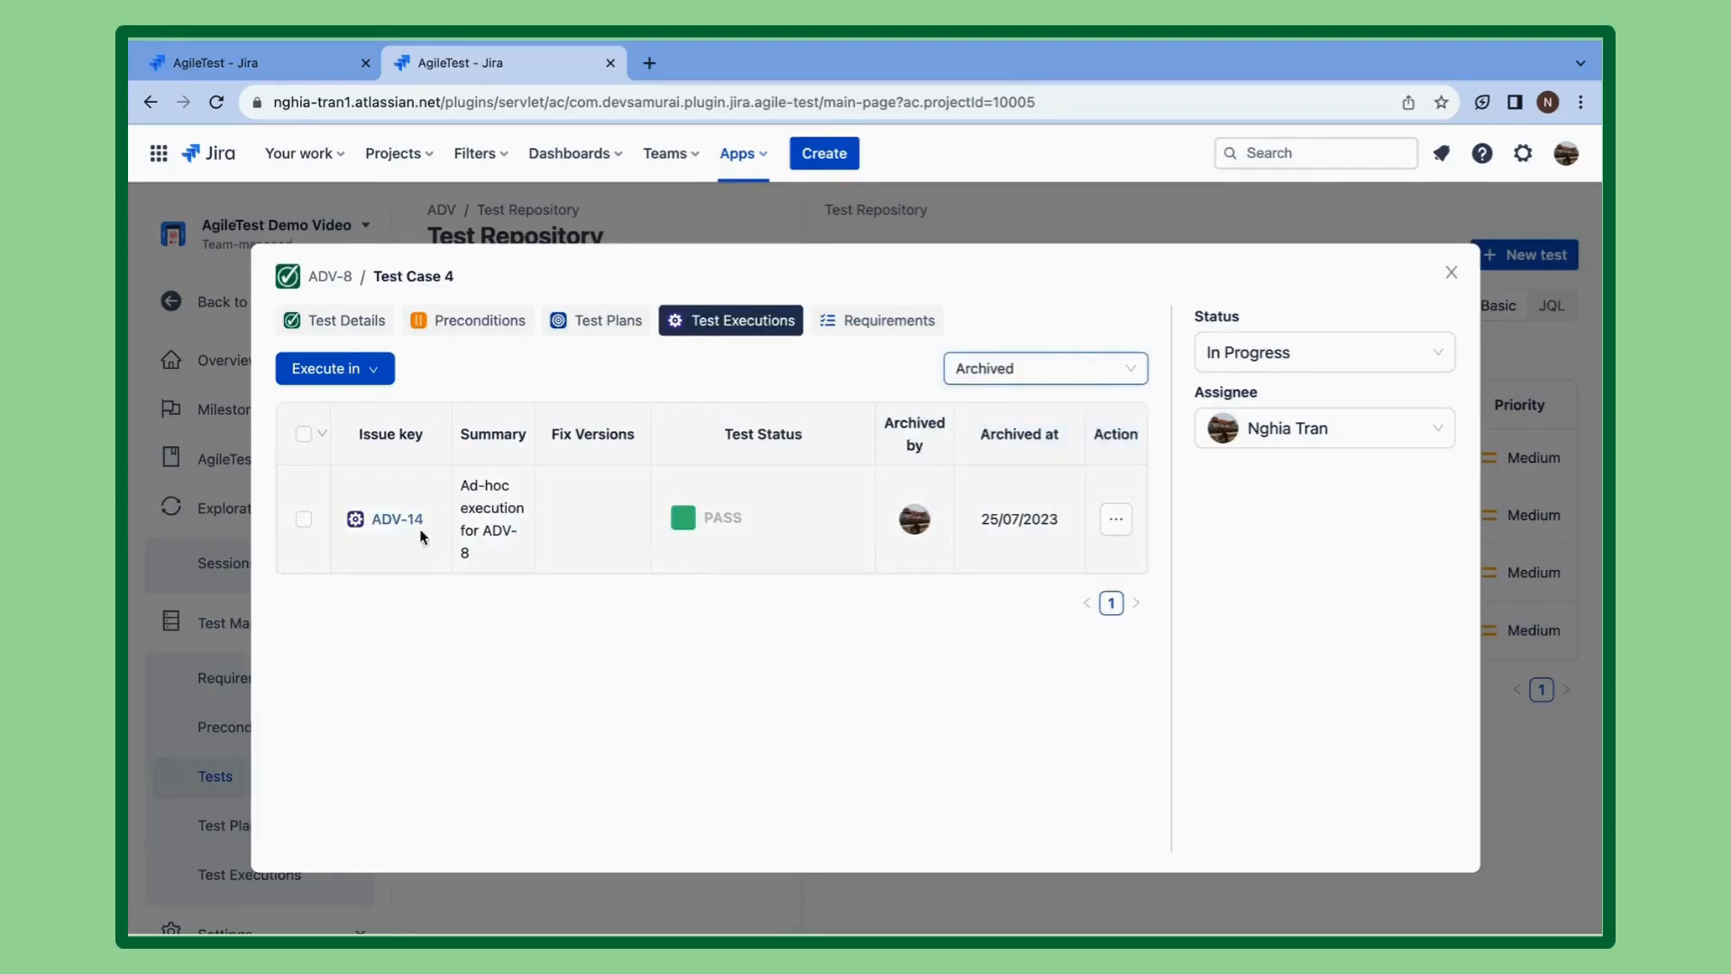
pyautogui.click(1116, 518)
pyautogui.click(1113, 575)
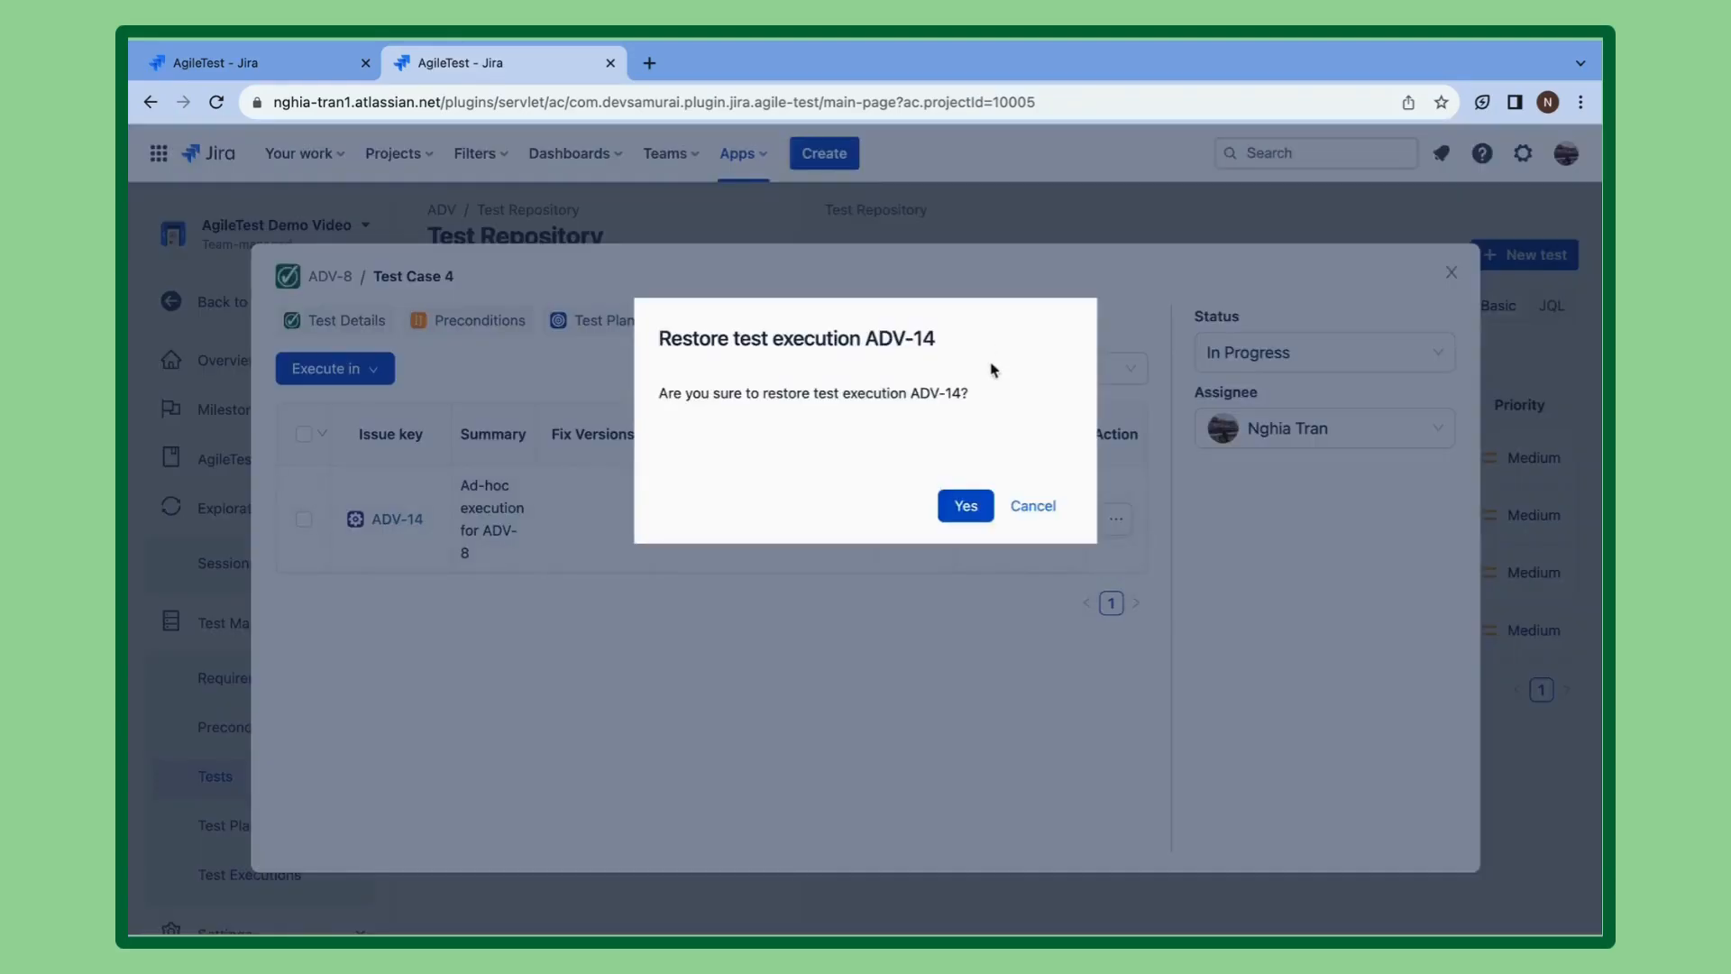
pyautogui.click(951, 499)
pyautogui.click(1019, 369)
pyautogui.click(1019, 404)
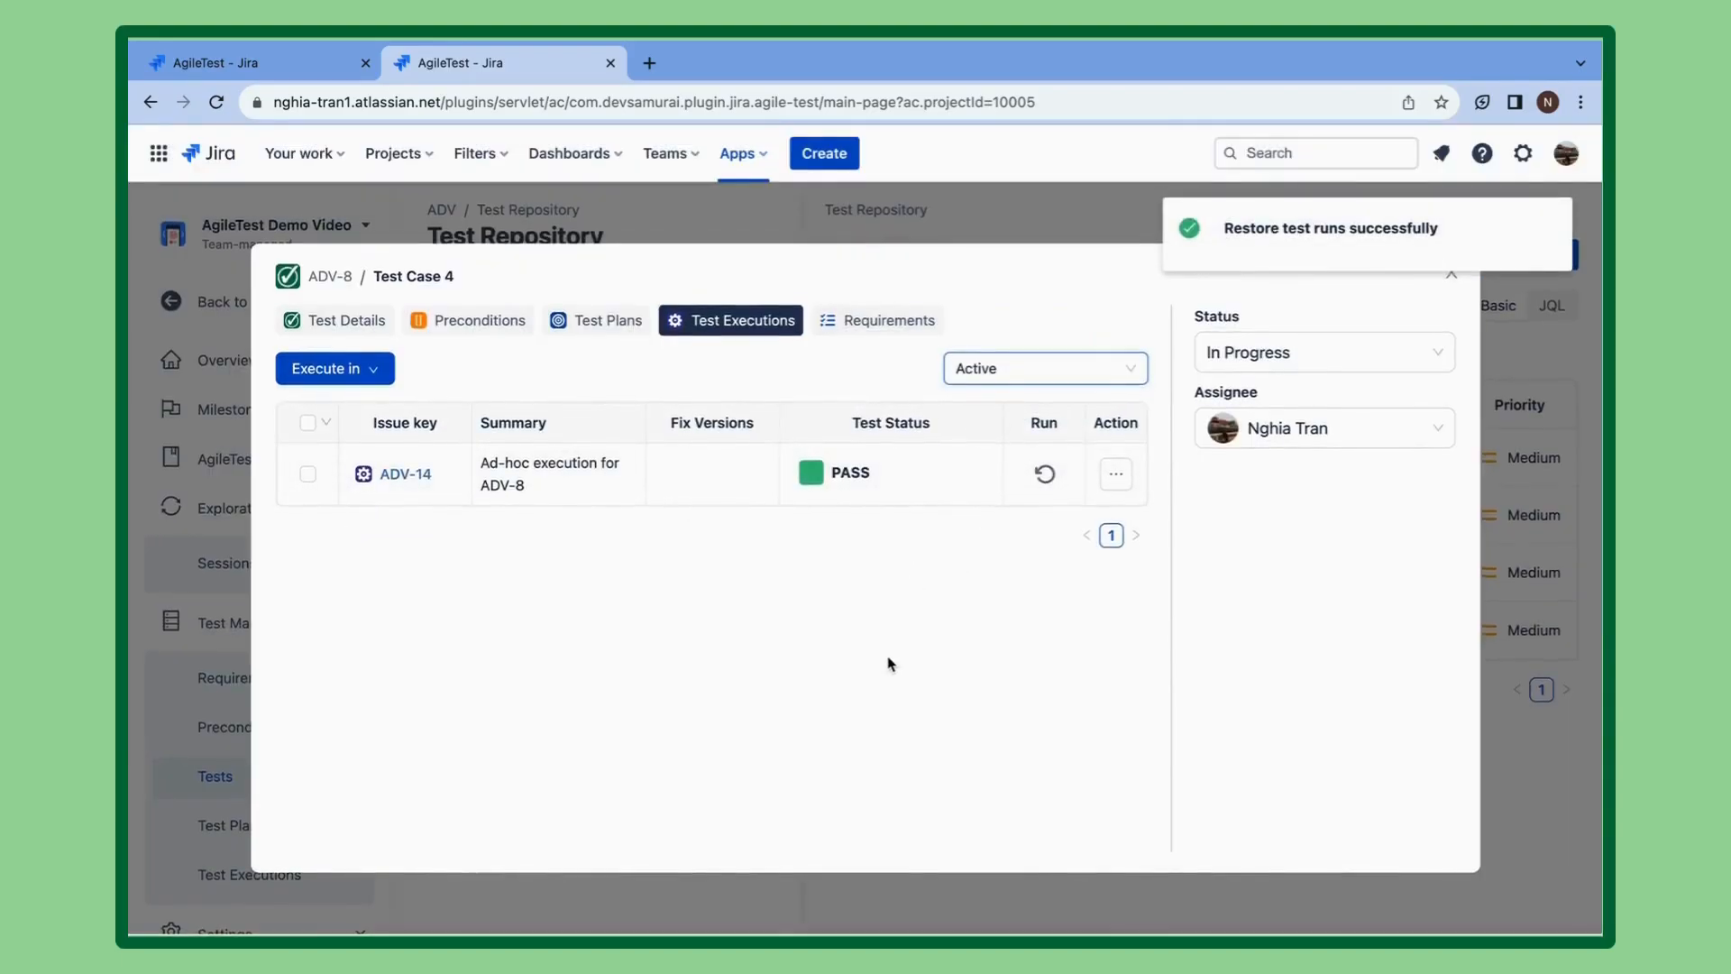
# Open the ADV-14 test run and switch its execution status through Fail, Blocked, Pass, Blocked and Skipped.
pyautogui.click(1046, 476)
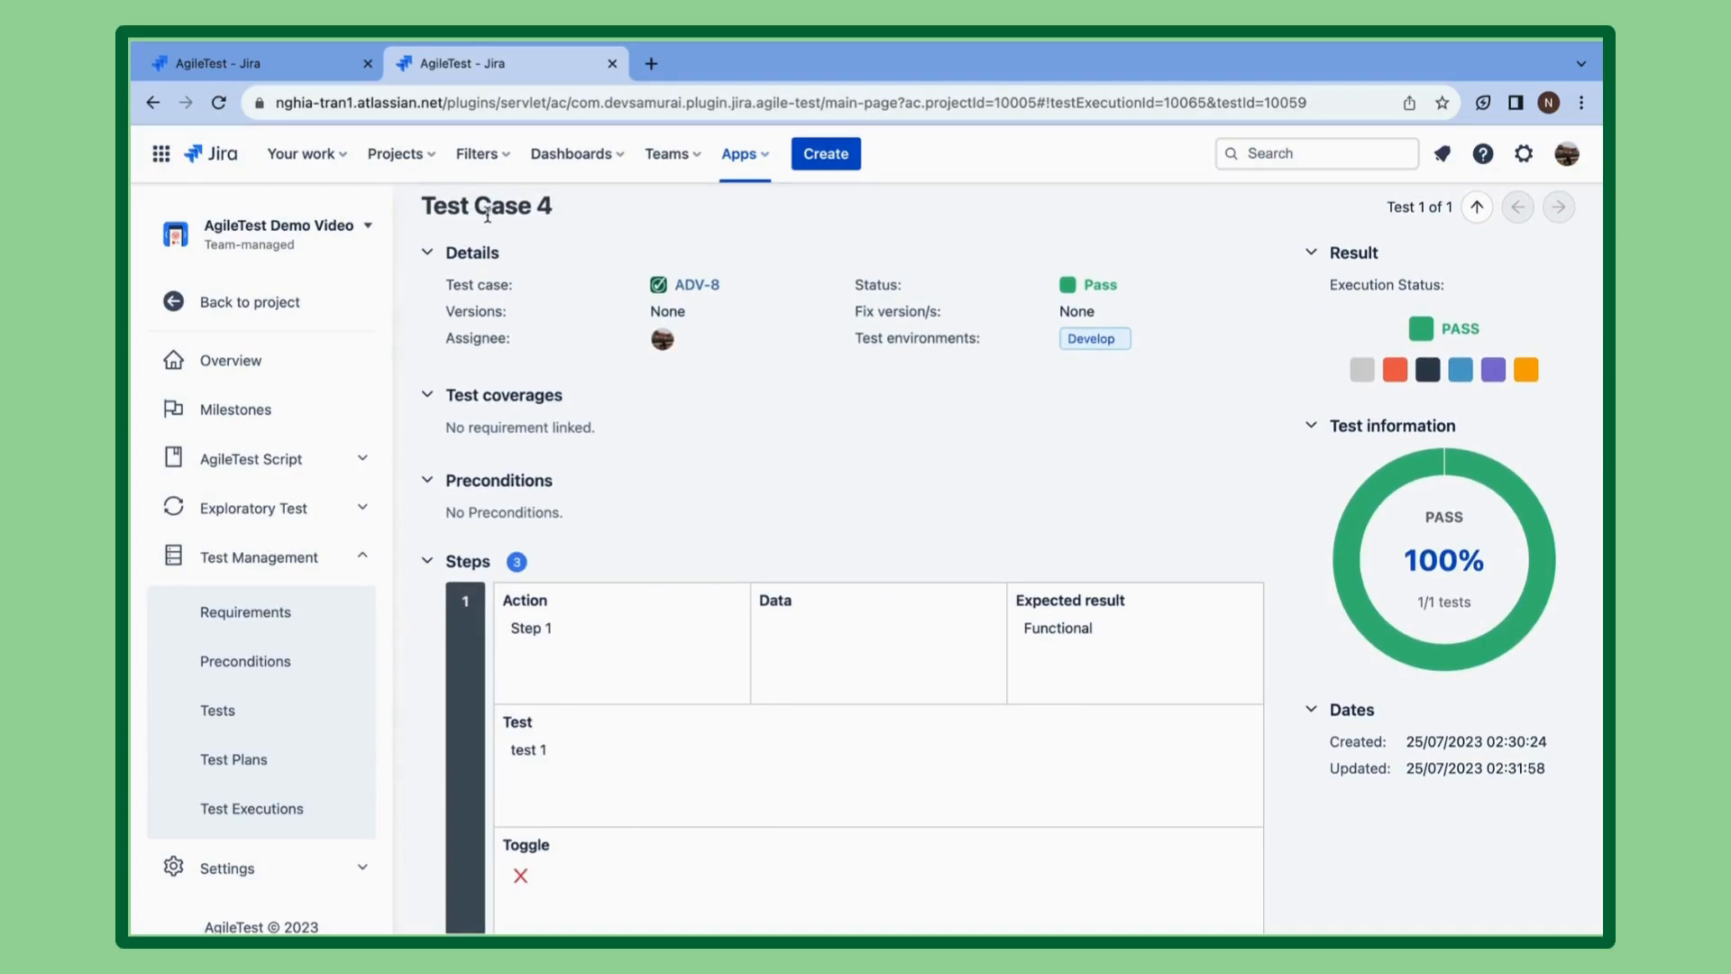
pyautogui.click(1396, 370)
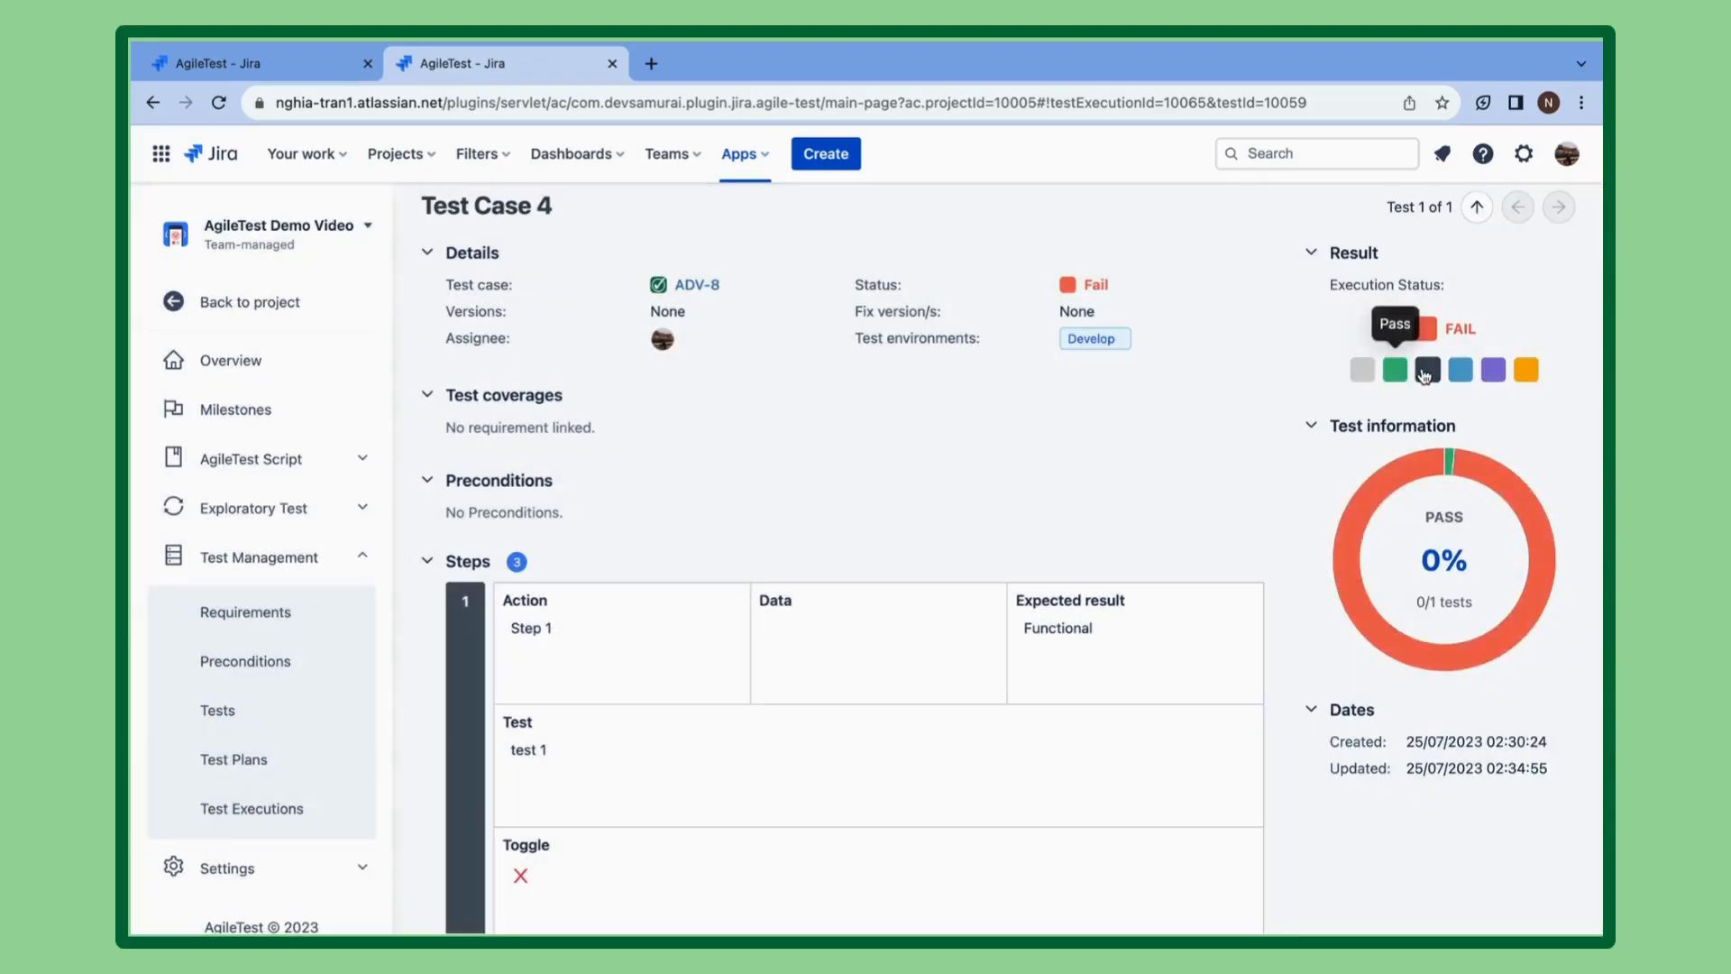
pyautogui.click(1428, 370)
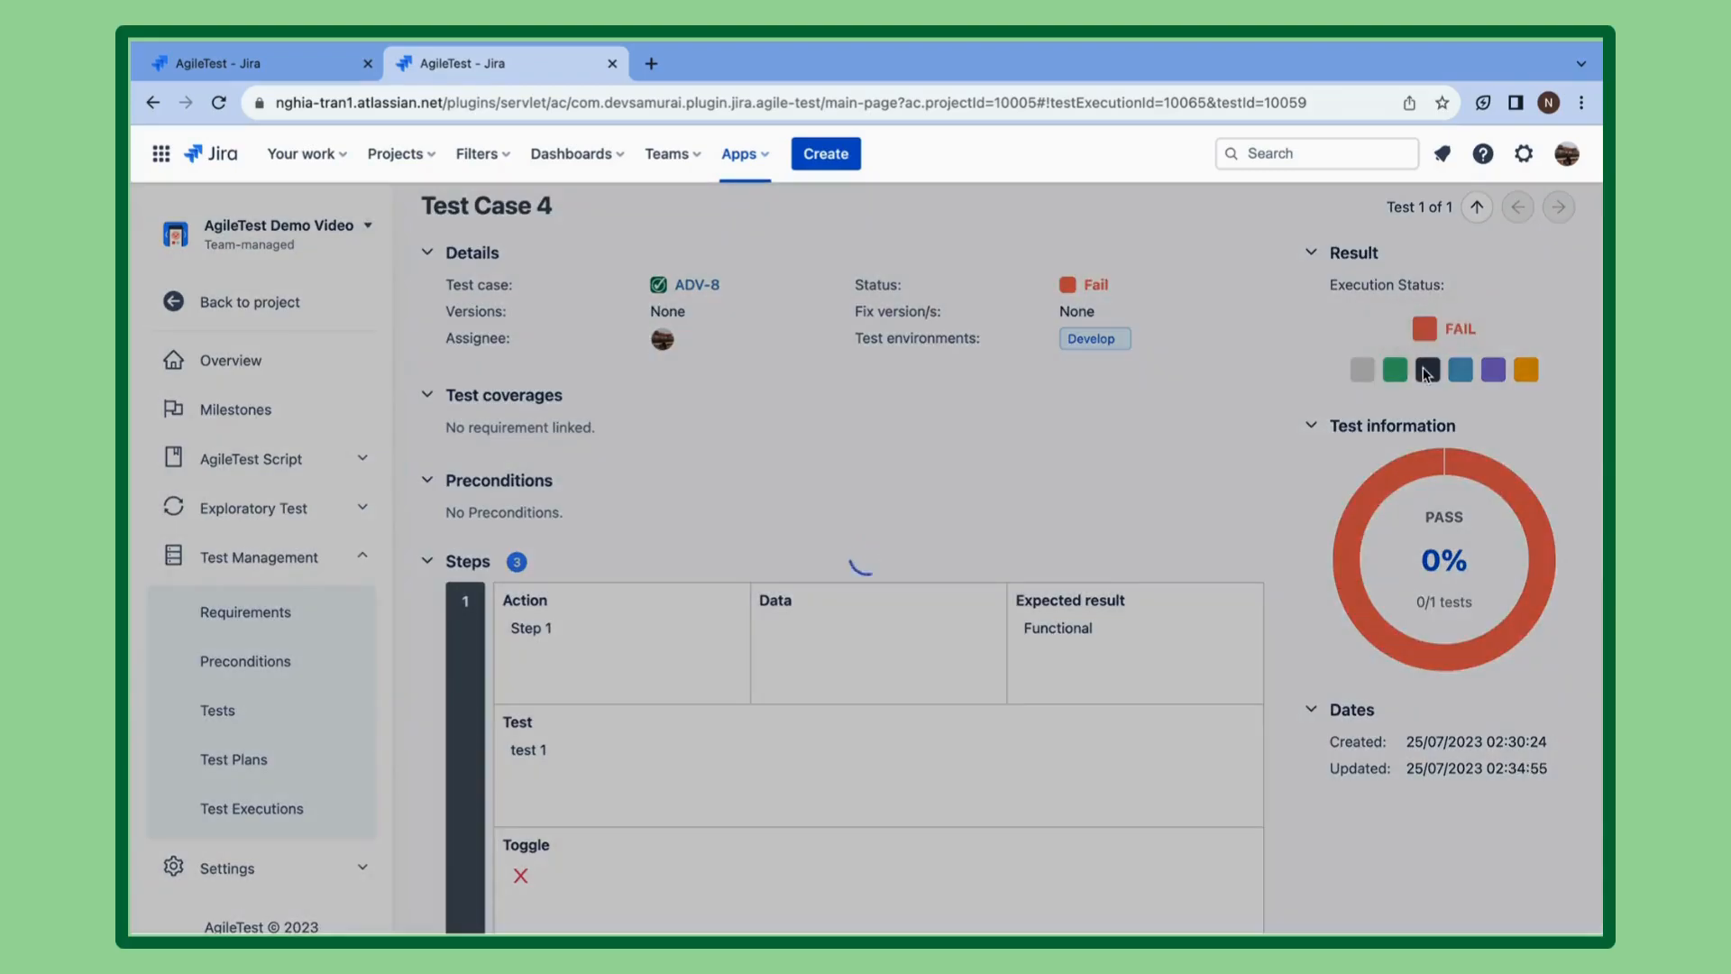
pyautogui.click(1397, 369)
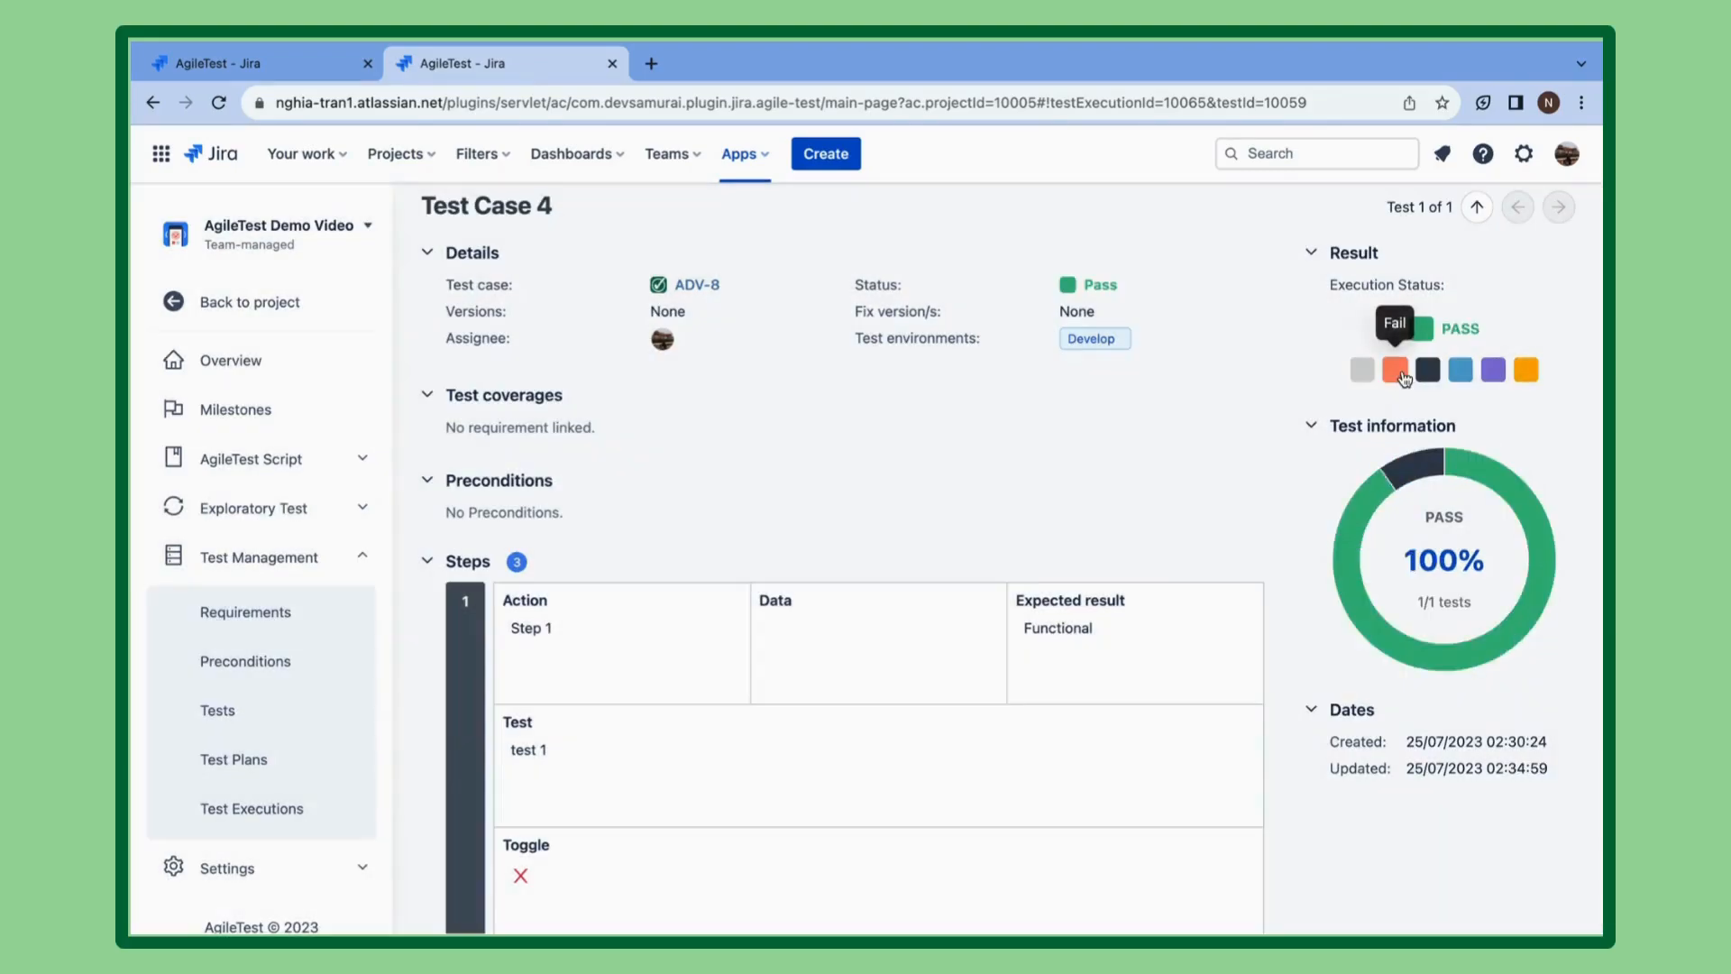
pyautogui.click(1428, 370)
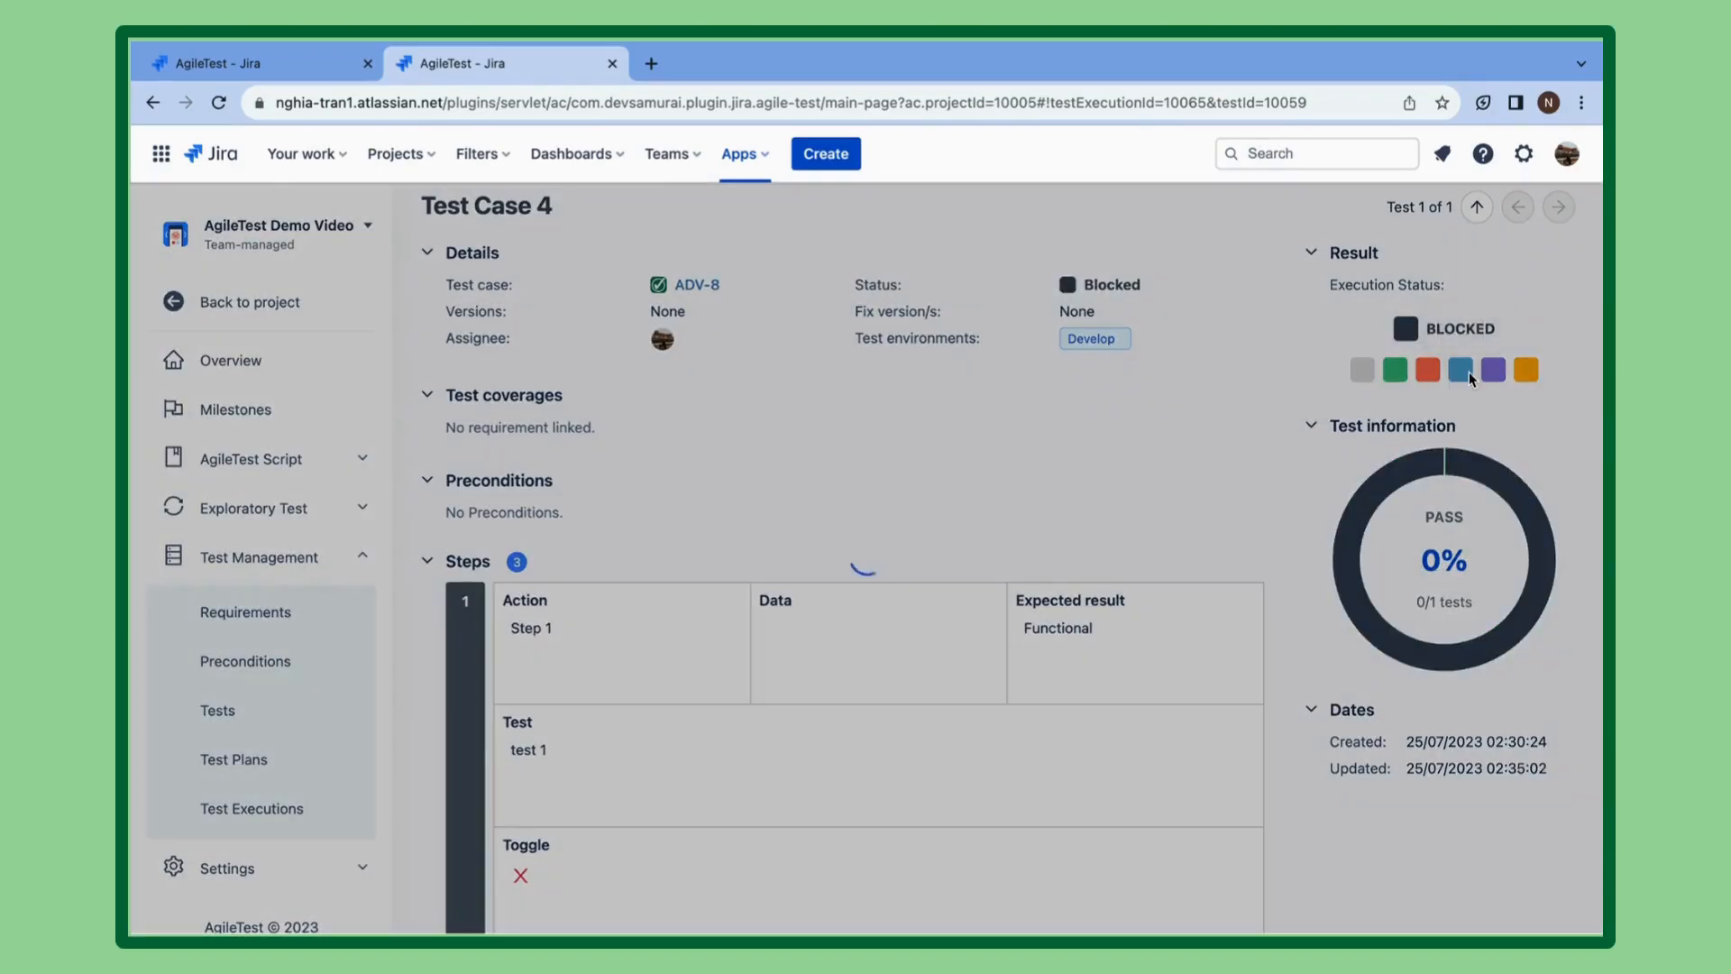
pyautogui.click(1493, 369)
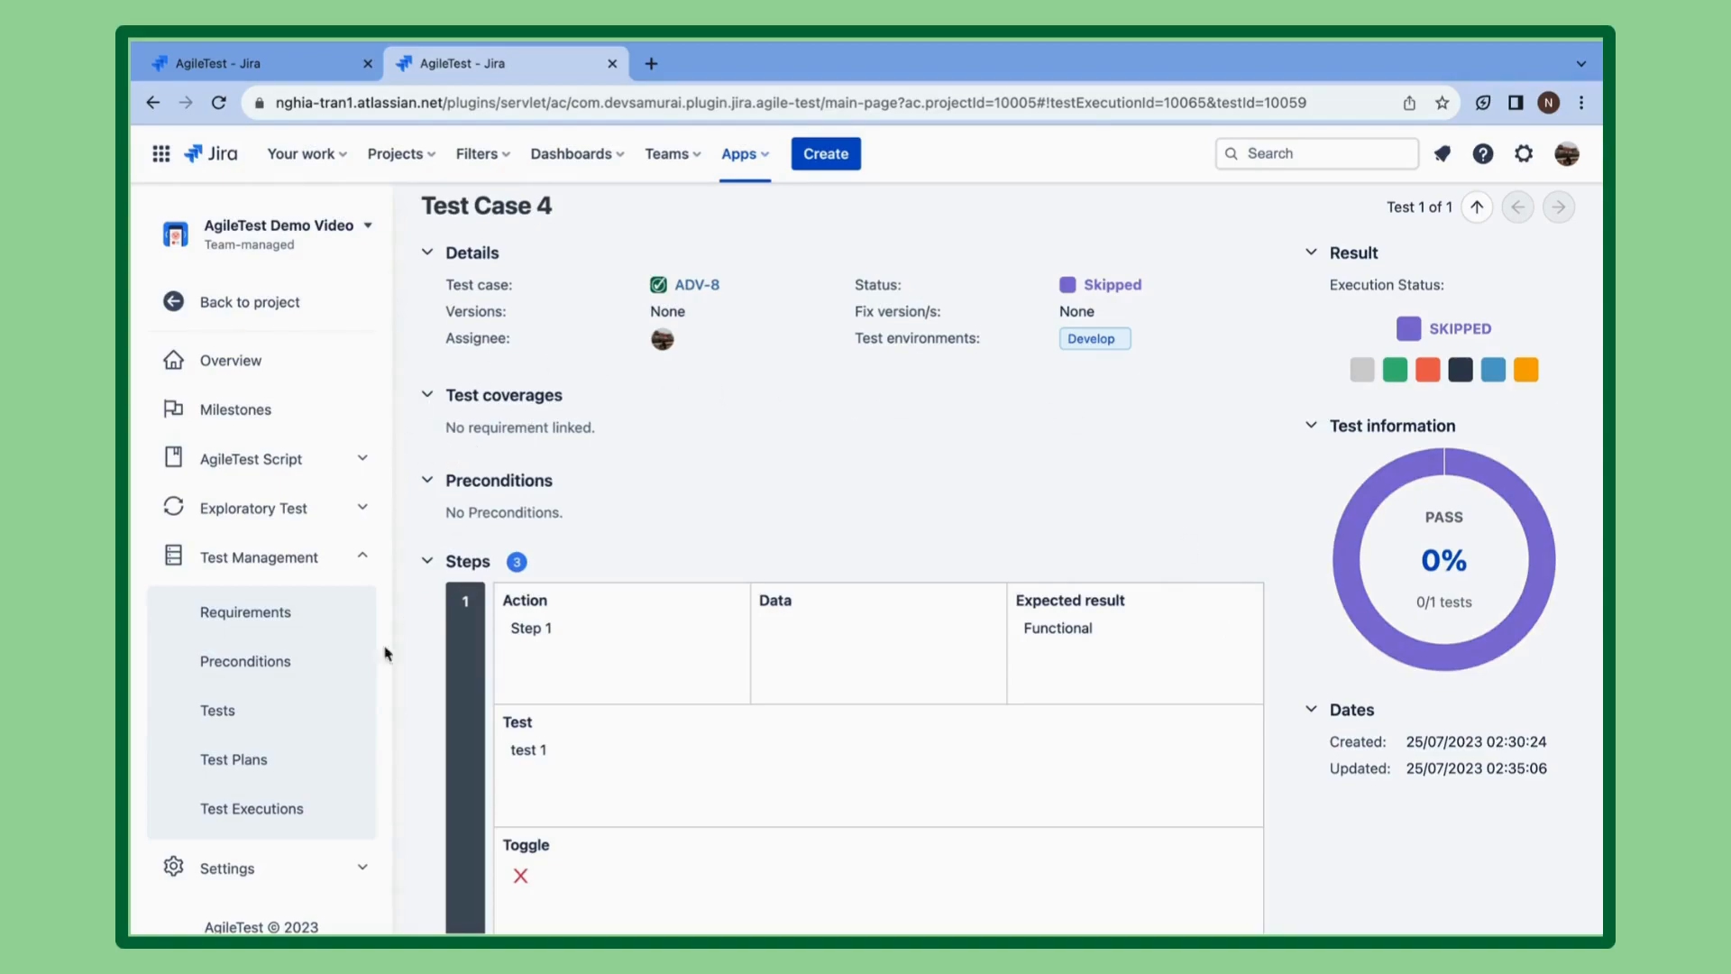
# Reopen Test Case 4 from the test repository, add ADV-6 (Requirement 1) to its requirements, and close the test case.
pyautogui.click(282, 712)
pyautogui.click(912, 631)
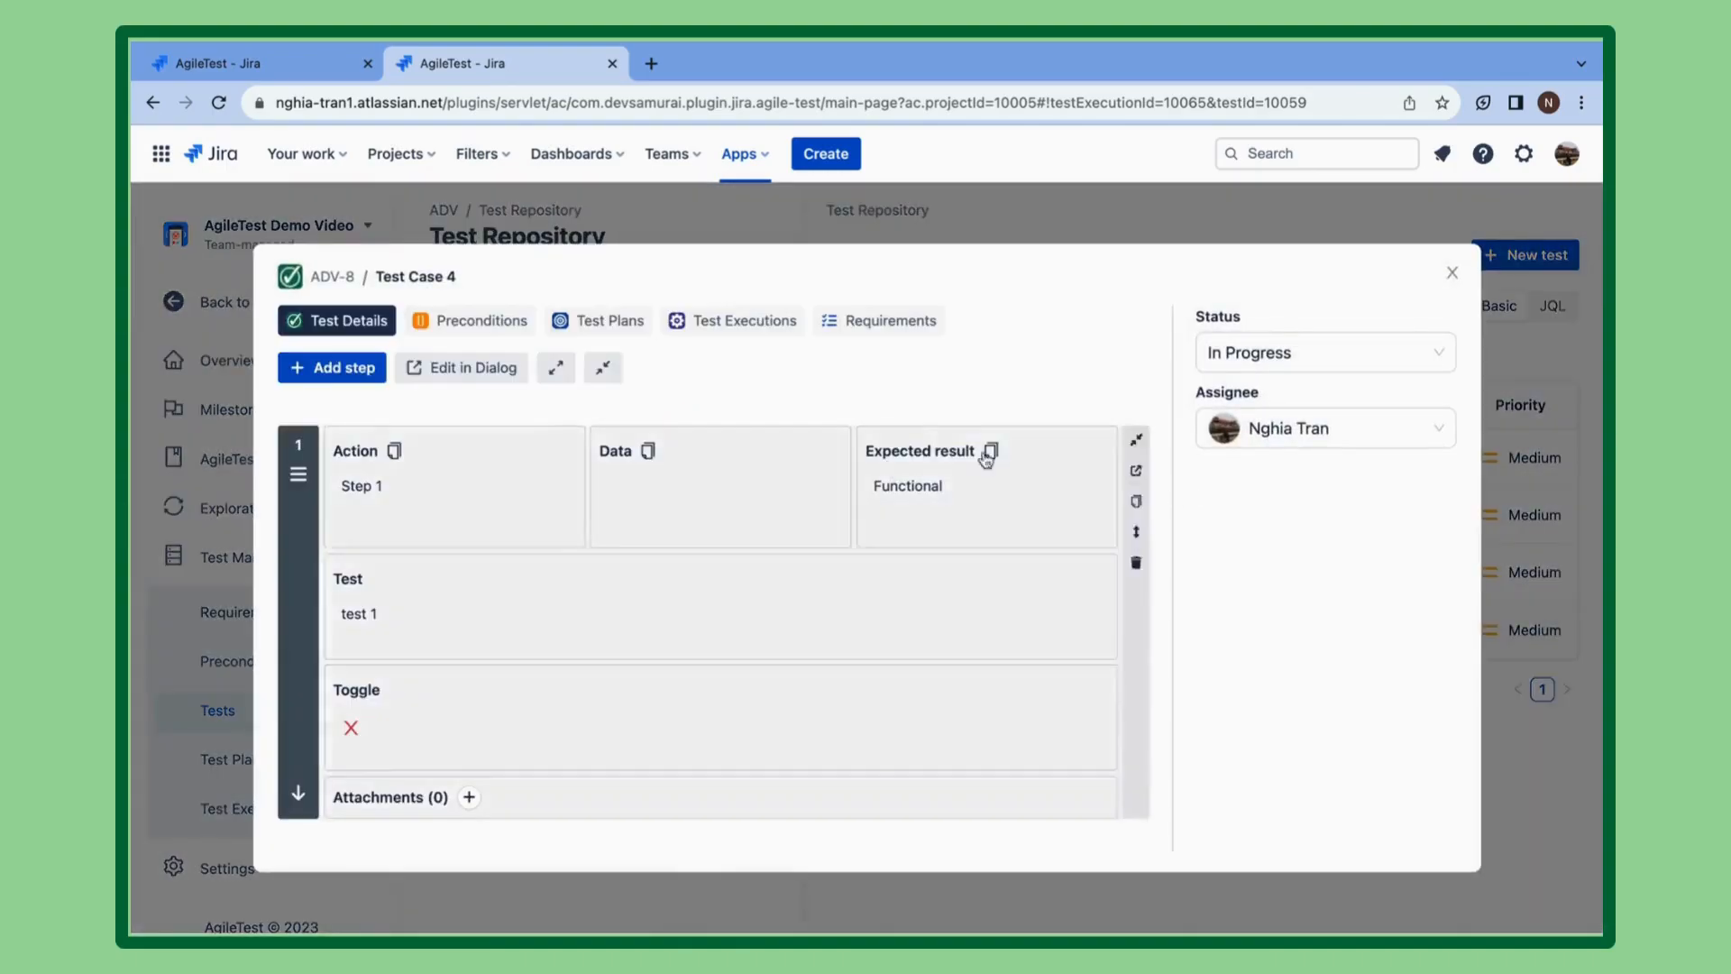
pyautogui.click(879, 321)
pyautogui.click(375, 369)
pyautogui.click(409, 448)
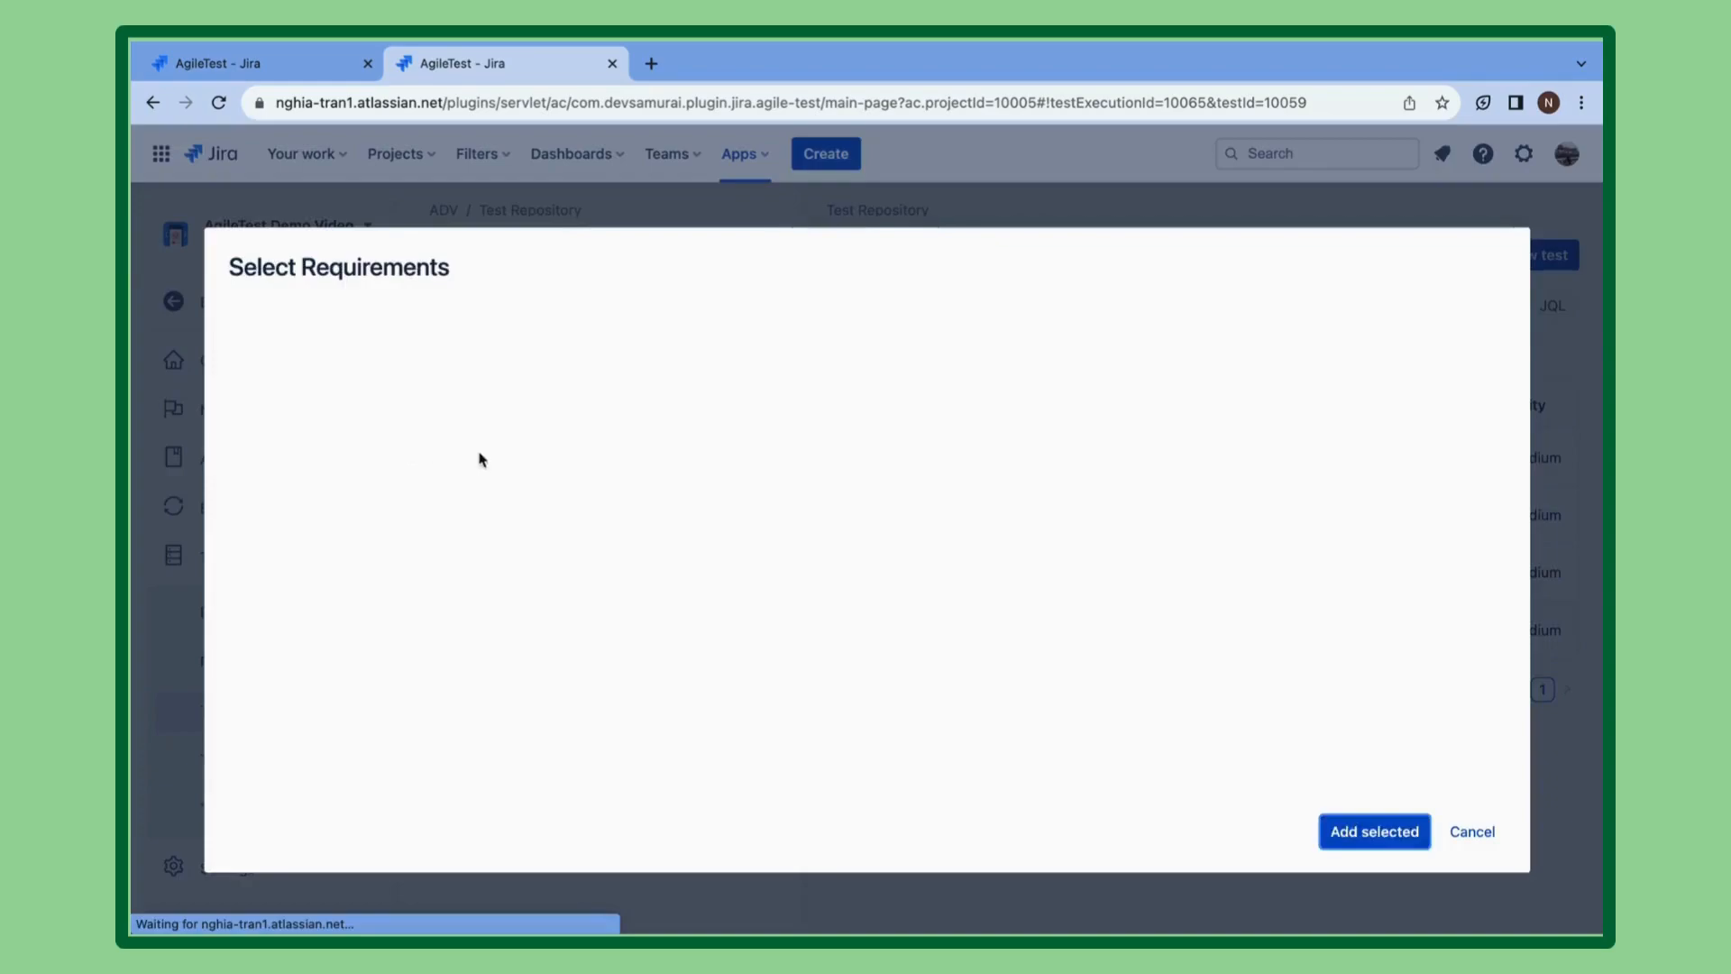
pyautogui.click(391, 411)
pyautogui.write('Requirement 1')
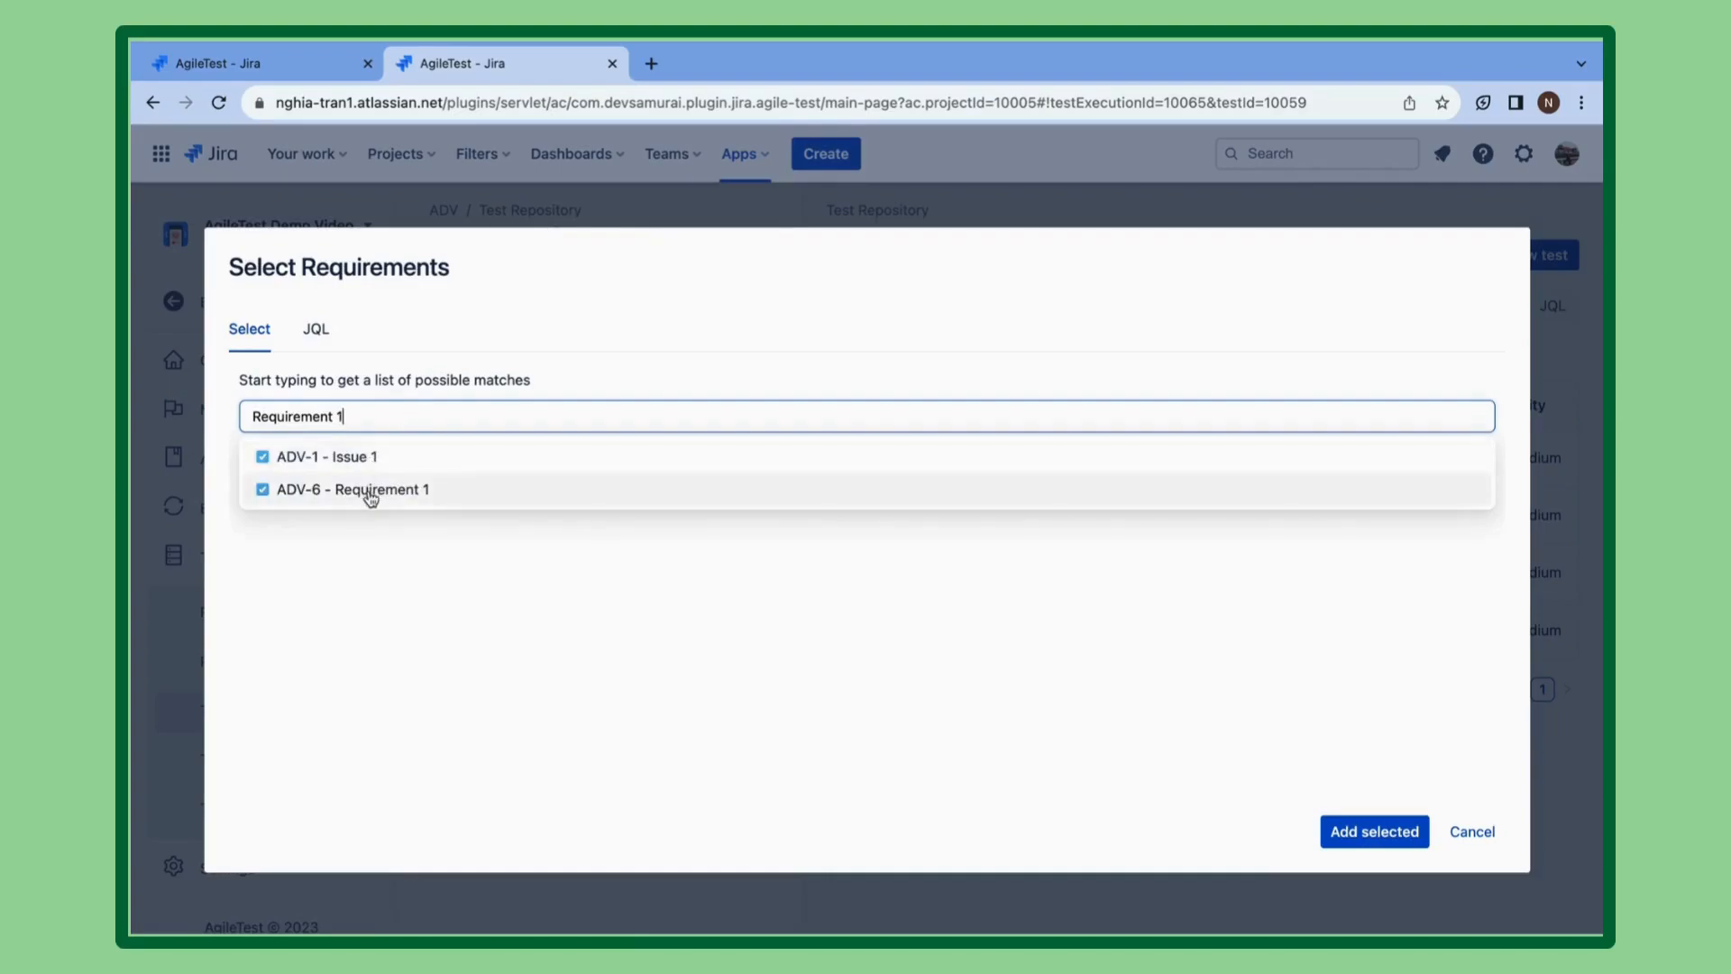
pyautogui.click(369, 494)
pyautogui.click(1380, 829)
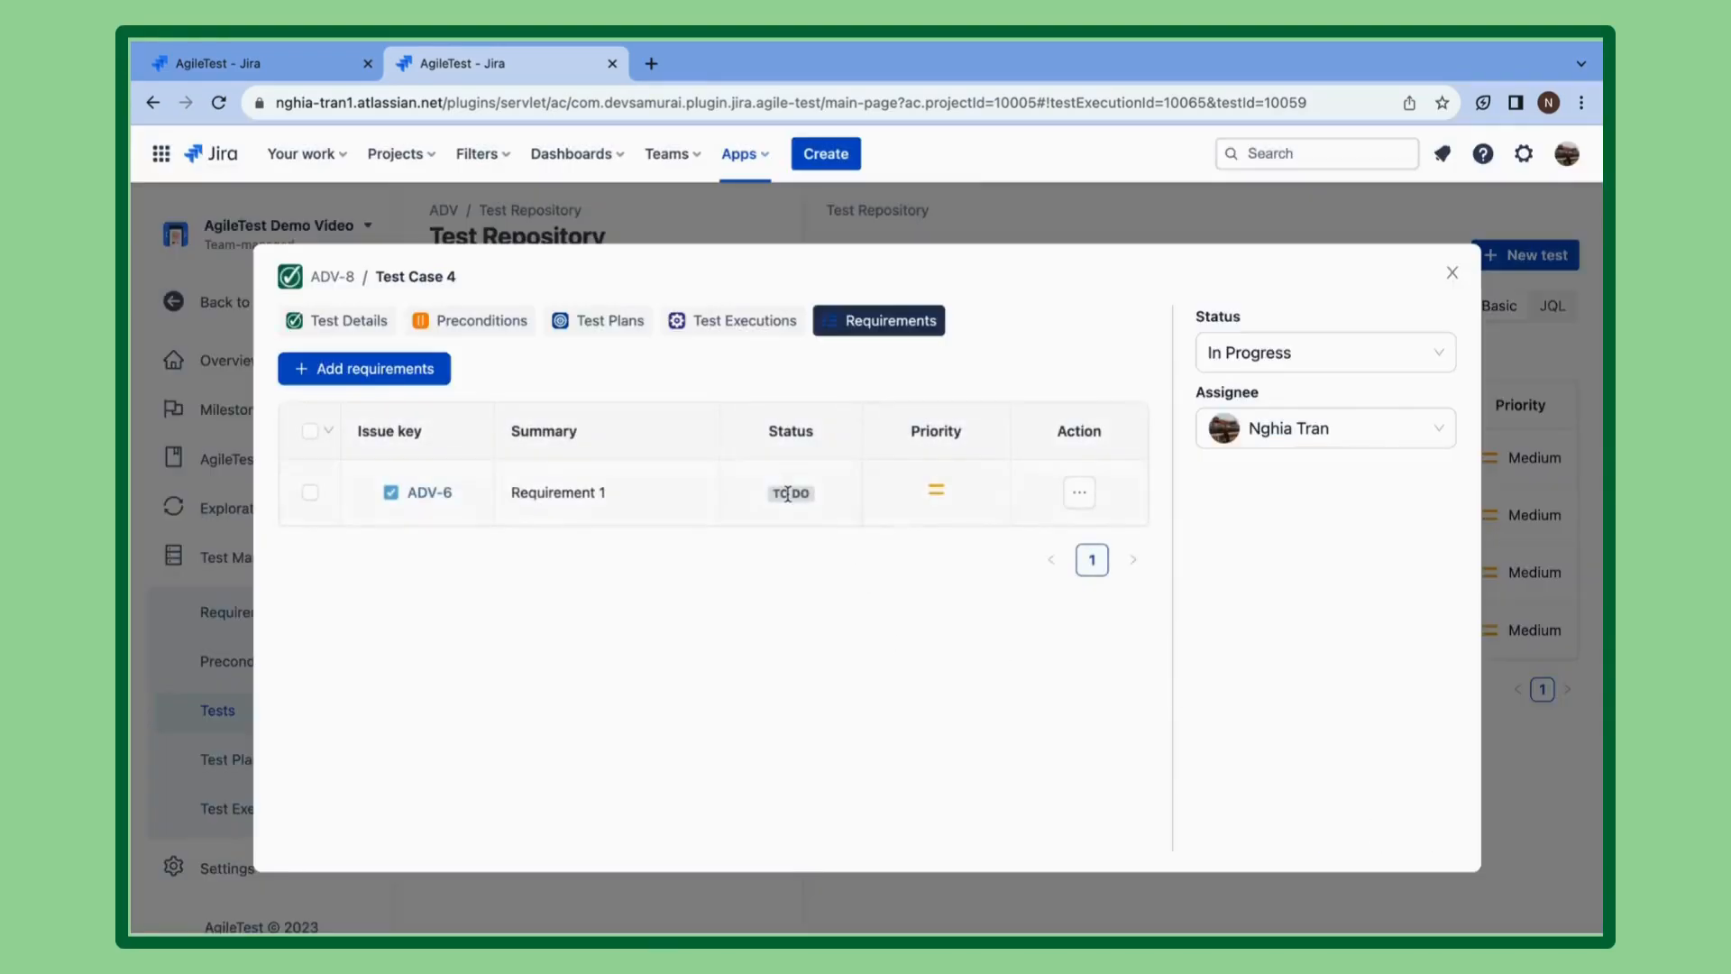
pyautogui.press('Escape')
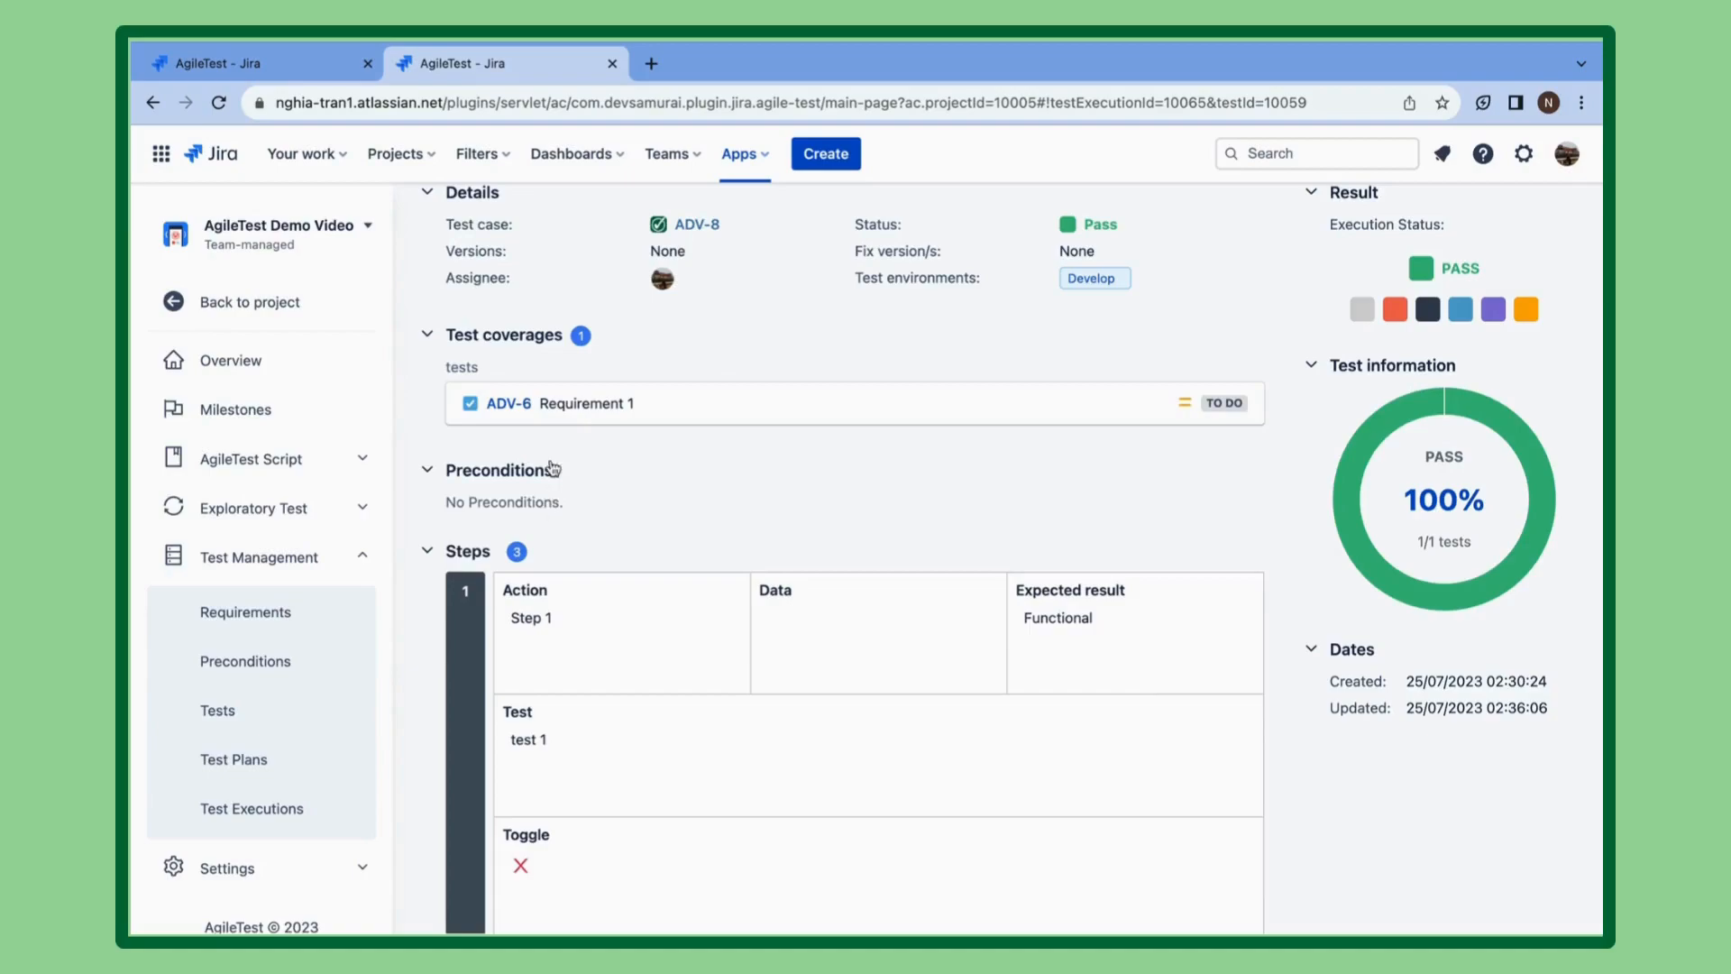
# Review the test run's details, test coverages, preconditions, steps and findings.
pyautogui.scroll(-8, 598, 497)
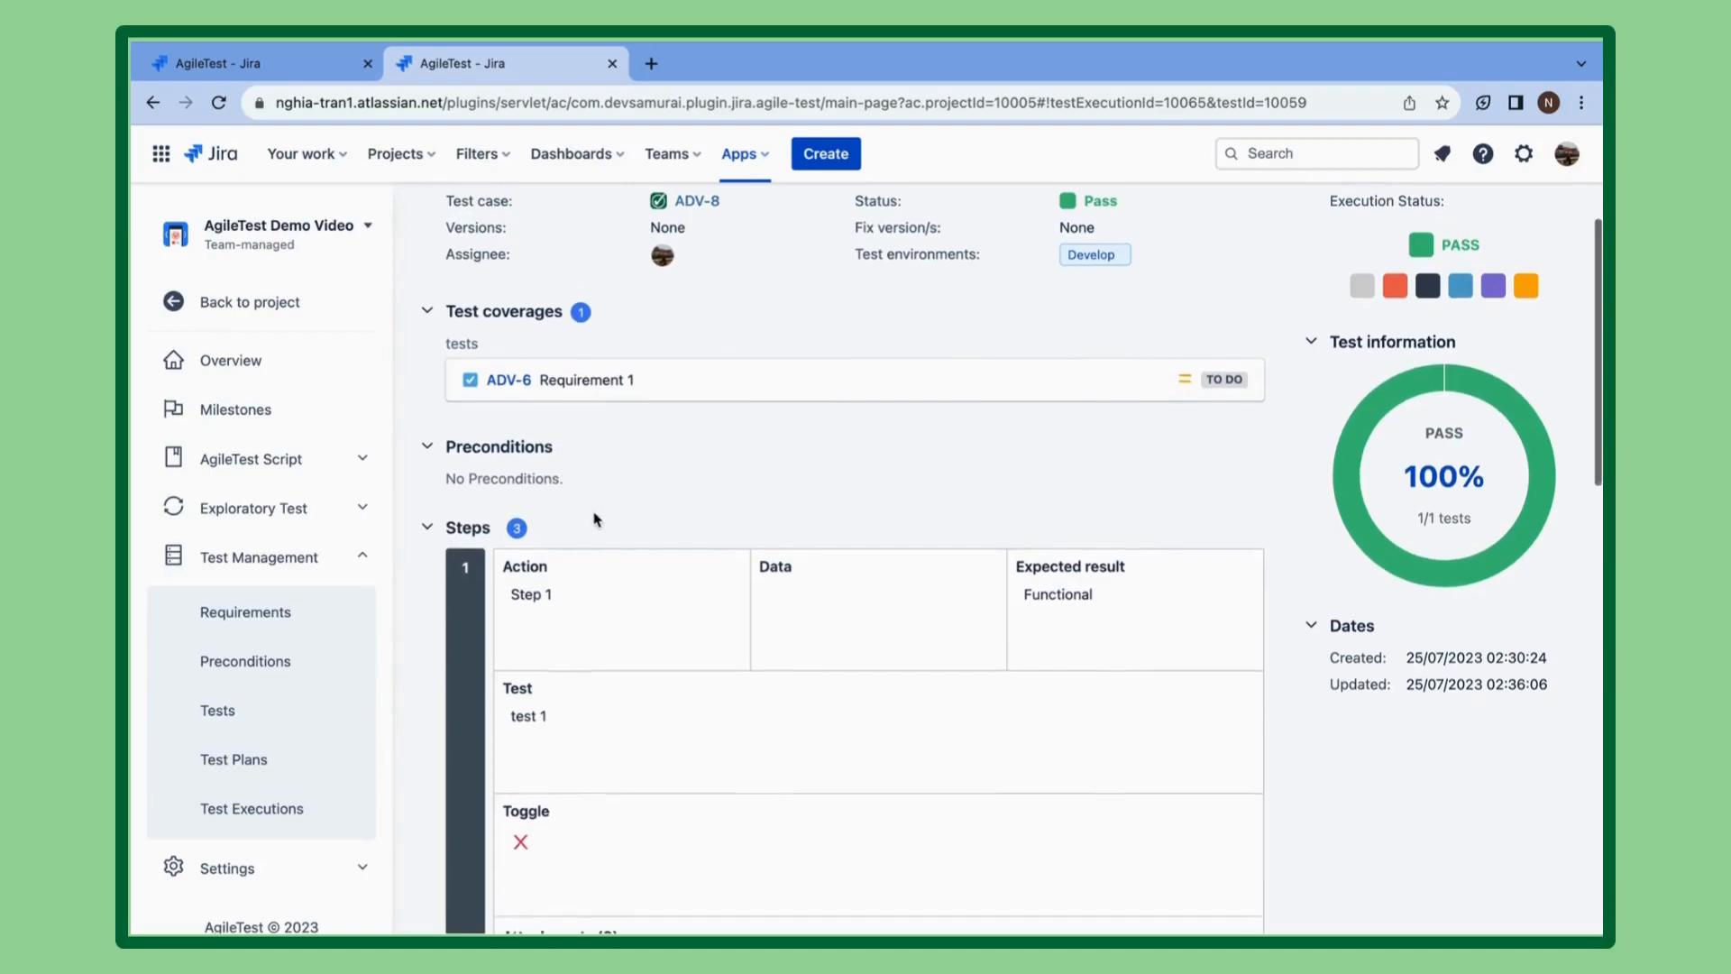
pyautogui.scroll(6, 595, 518)
pyautogui.scroll(-3, 595, 518)
pyautogui.scroll(2, 595, 518)
pyautogui.scroll(-10, 595, 519)
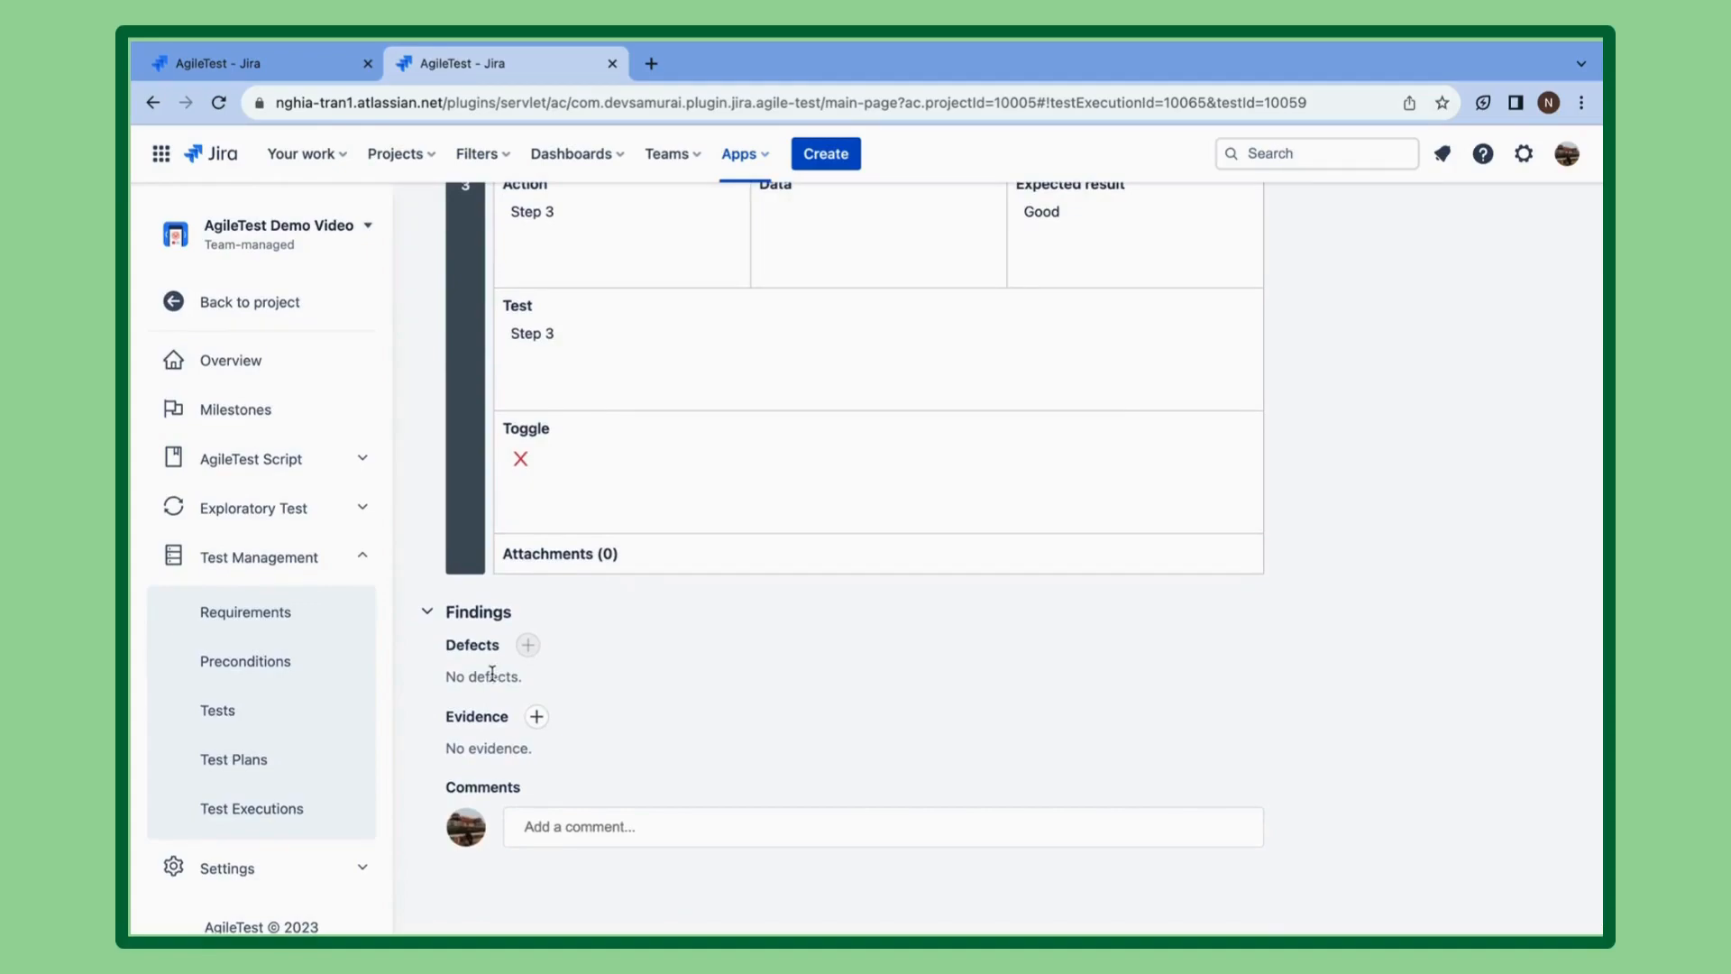
pyautogui.scroll(-2, 333, 815)
# In the Requirements & Defects settings, assign Epic to the defect issue types and save the configuration.
pyautogui.click(207, 747)
pyautogui.scroll(-1, 279, 830)
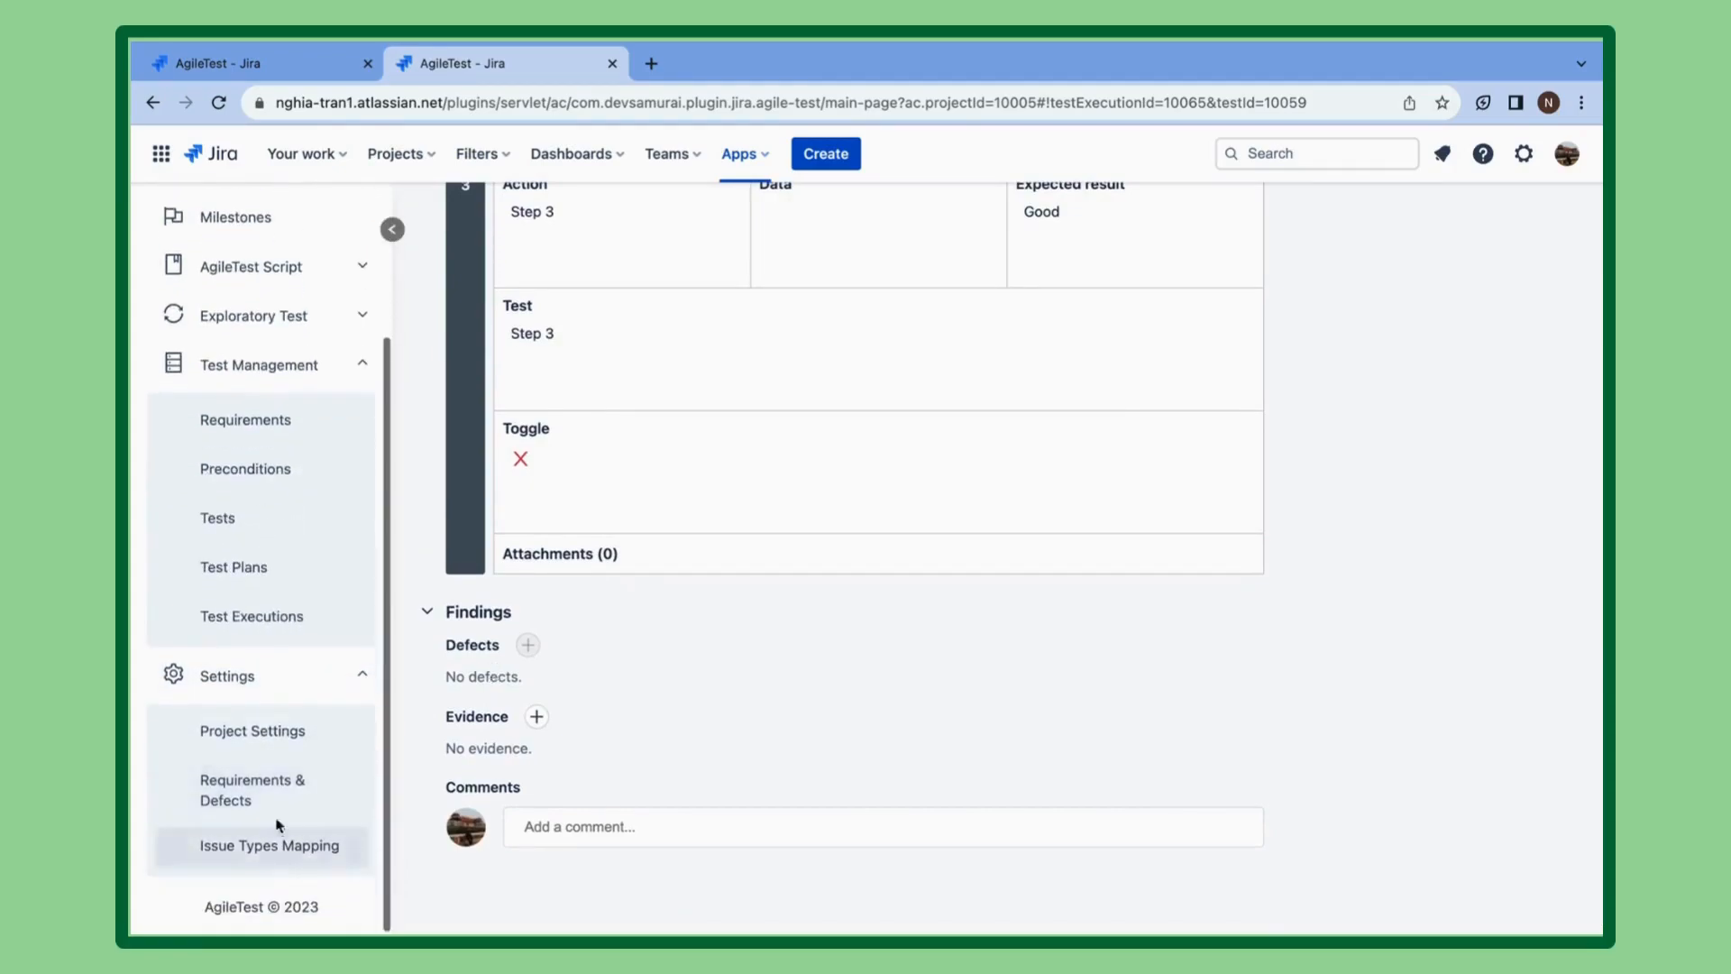
pyautogui.click(224, 801)
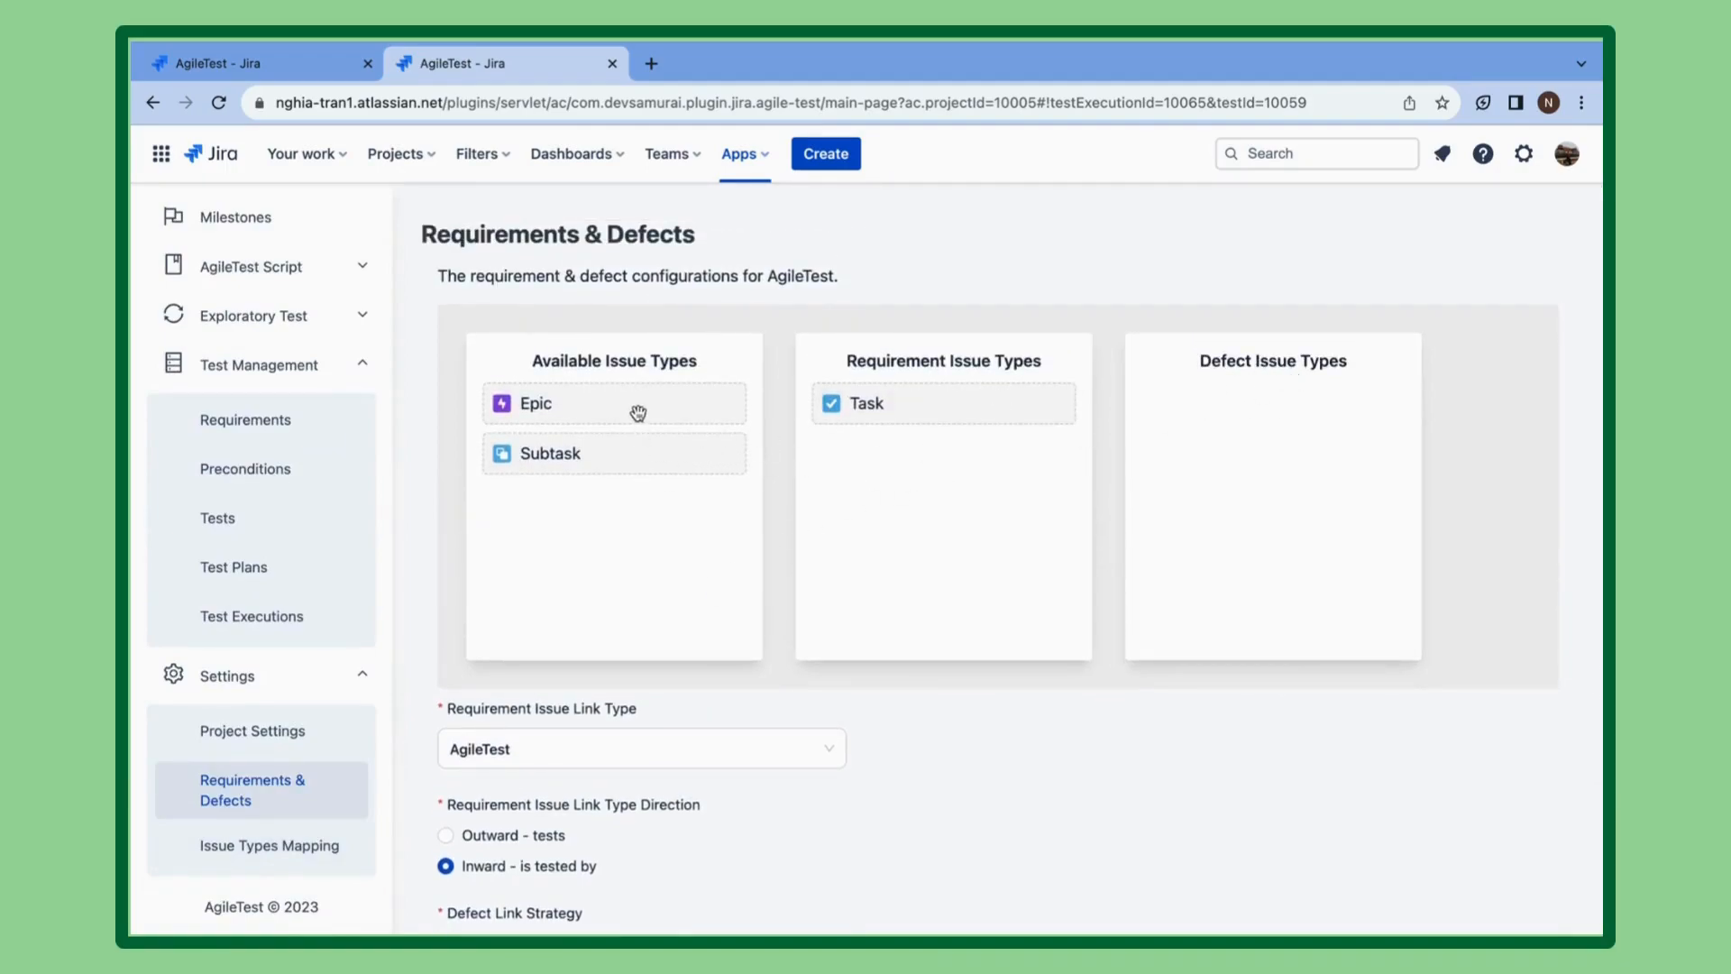
pyautogui.moveTo(645, 414); pyautogui.dragTo(1294, 425)
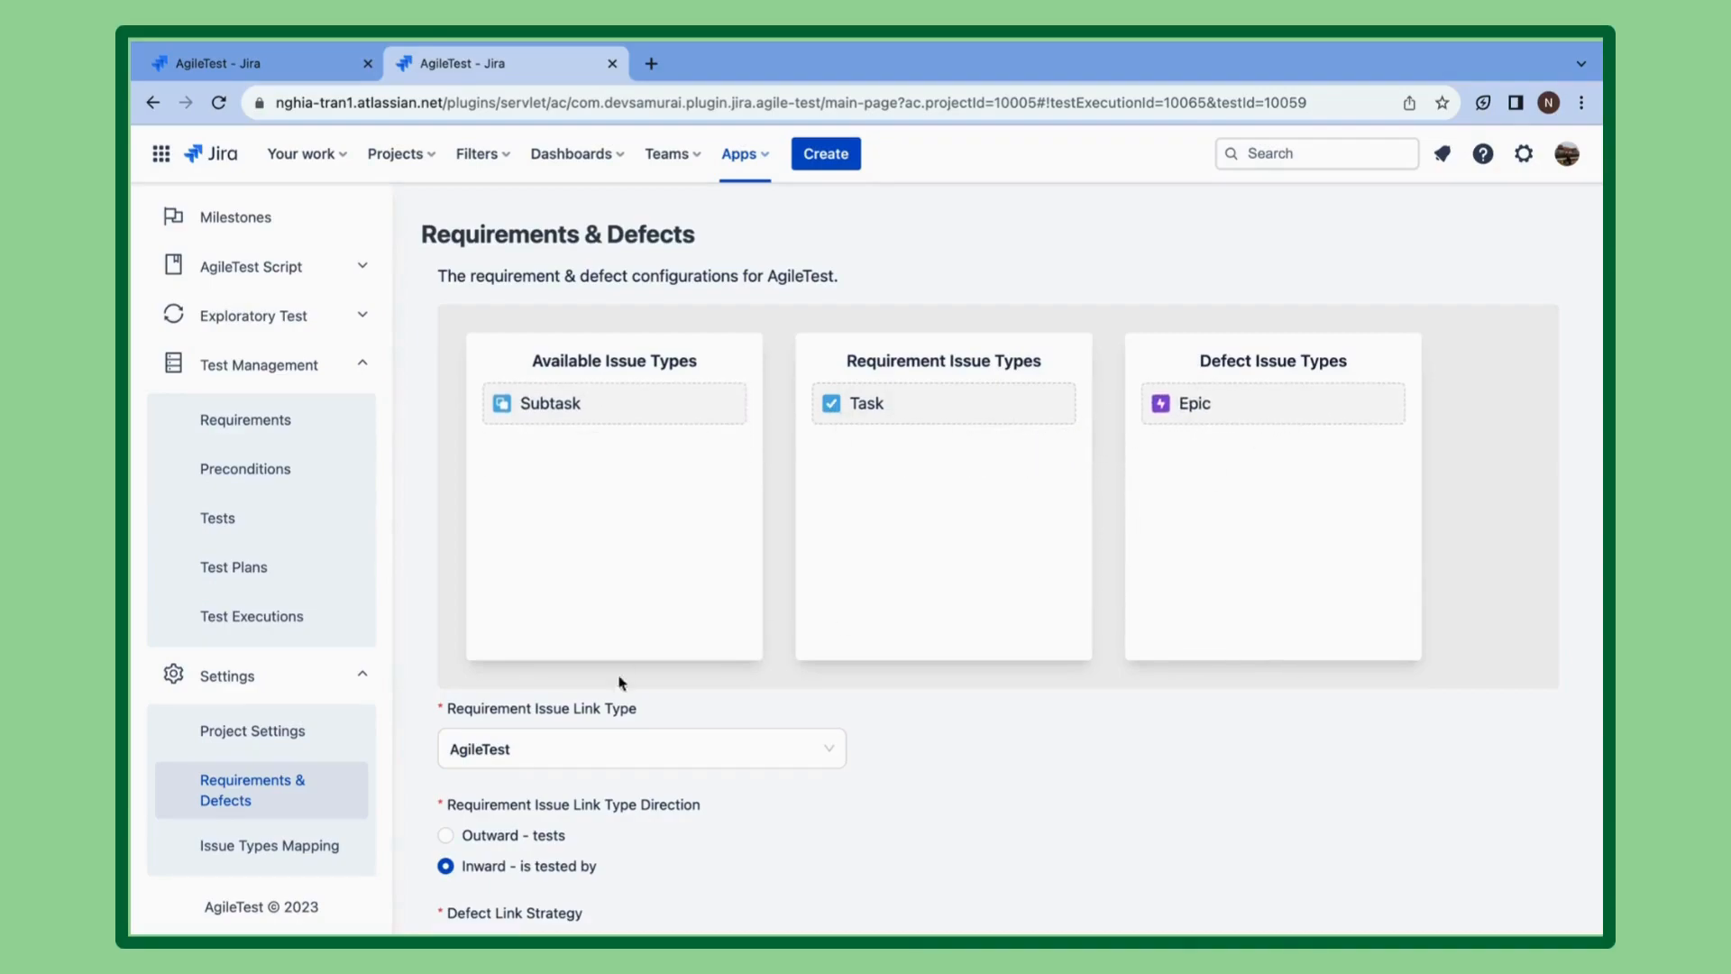
pyautogui.scroll(-2, 596, 793)
pyautogui.scroll(-3, 596, 809)
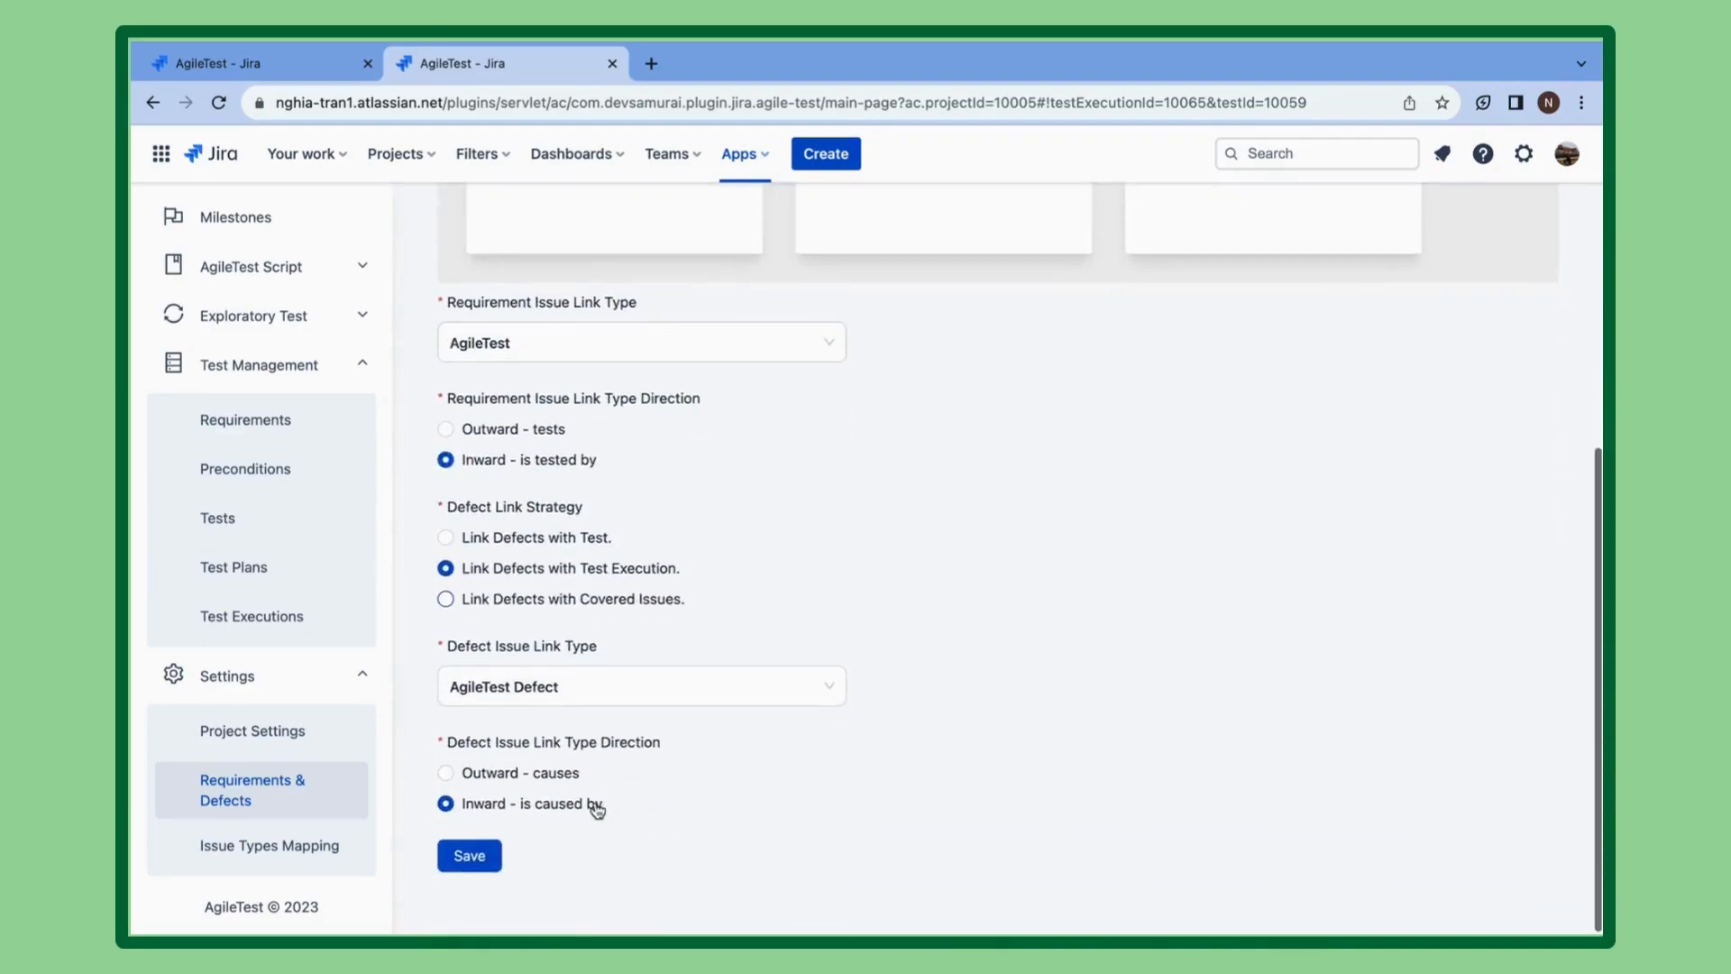
pyautogui.click(471, 861)
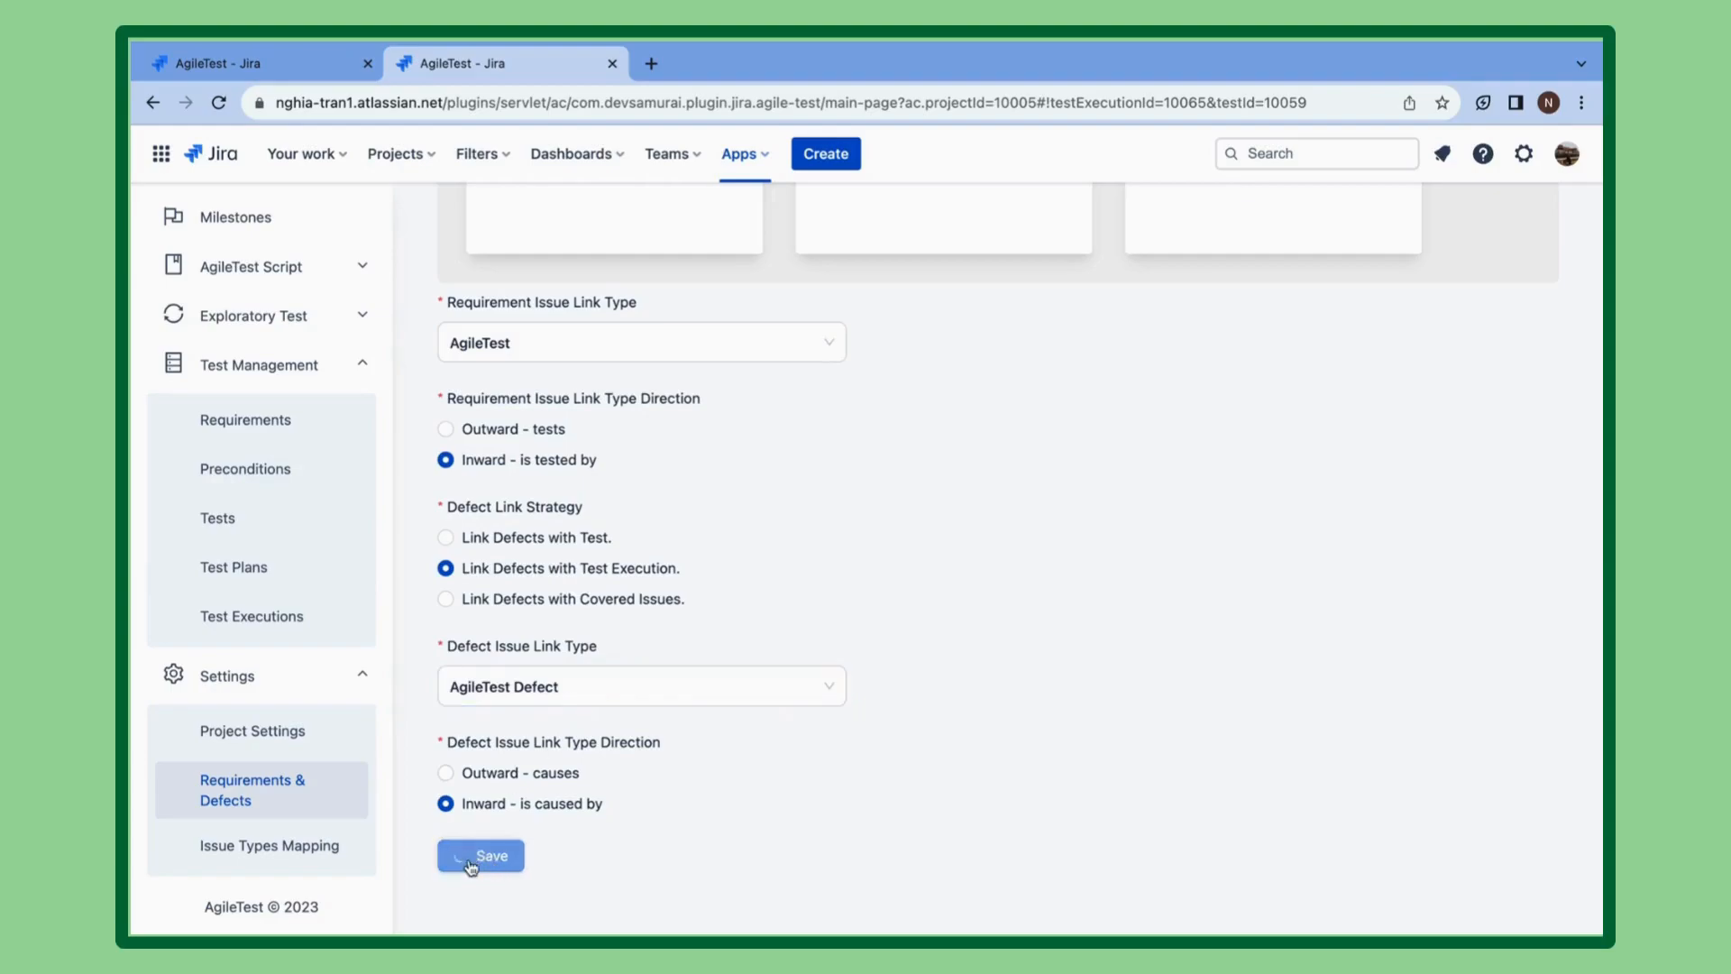
# Reopen Test Case 4's test run from the test repository and go to its findings.
pyautogui.click(275, 518)
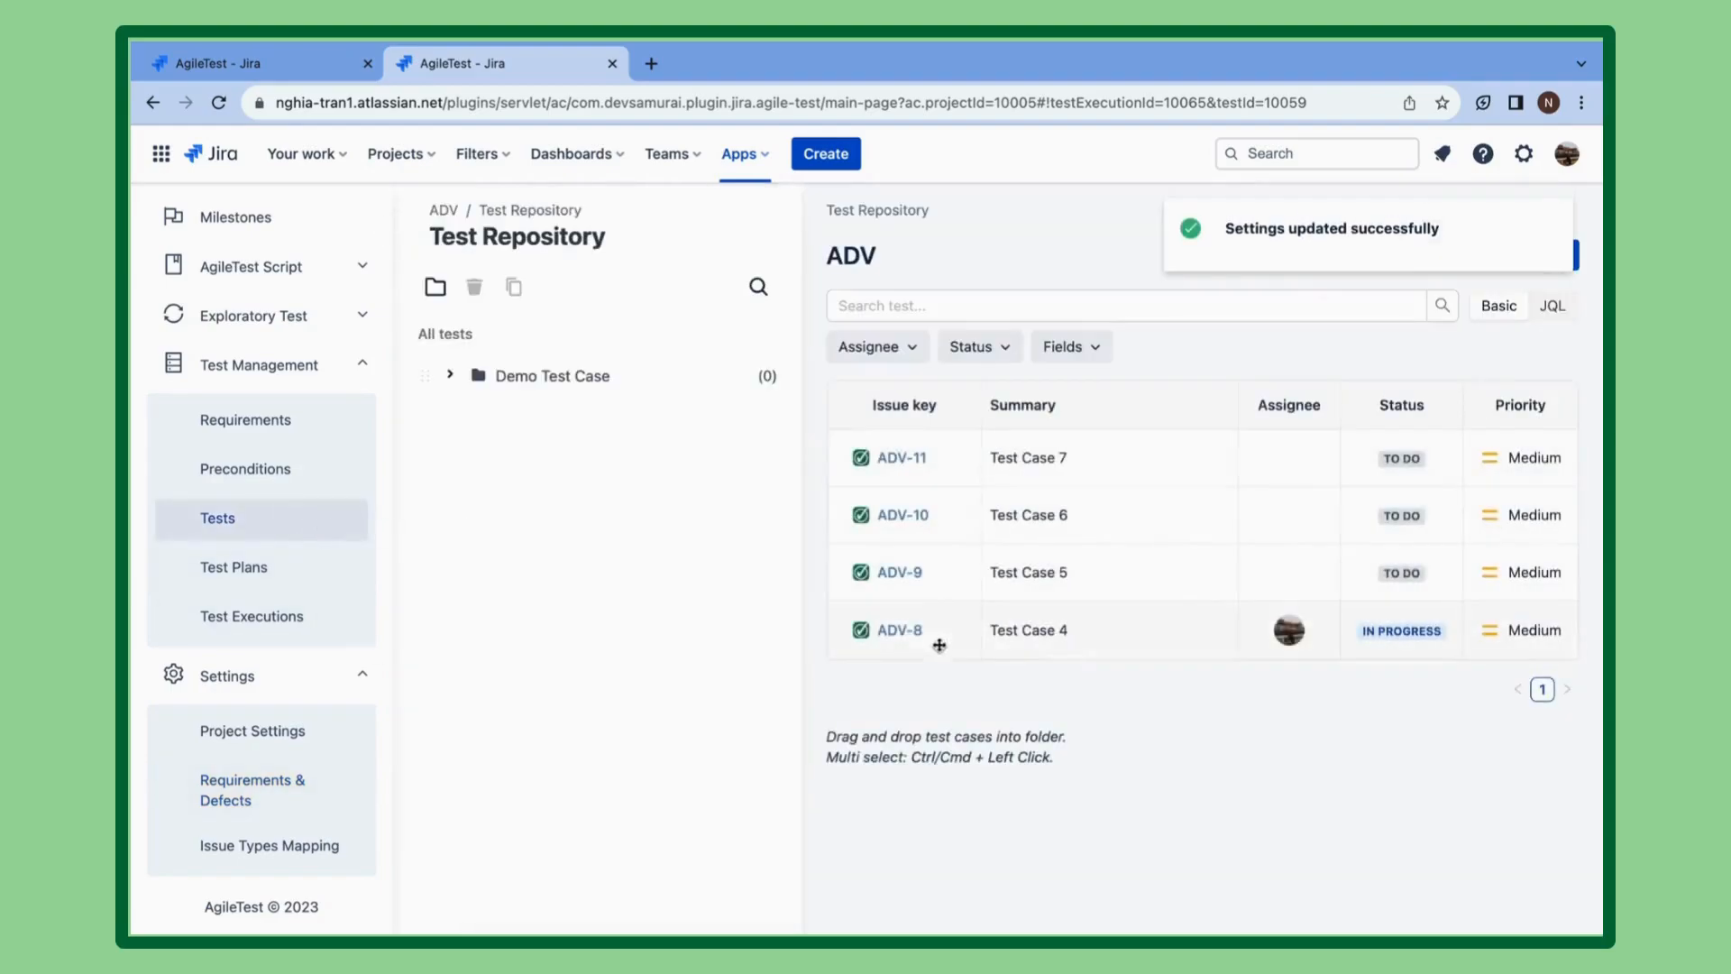
pyautogui.click(899, 631)
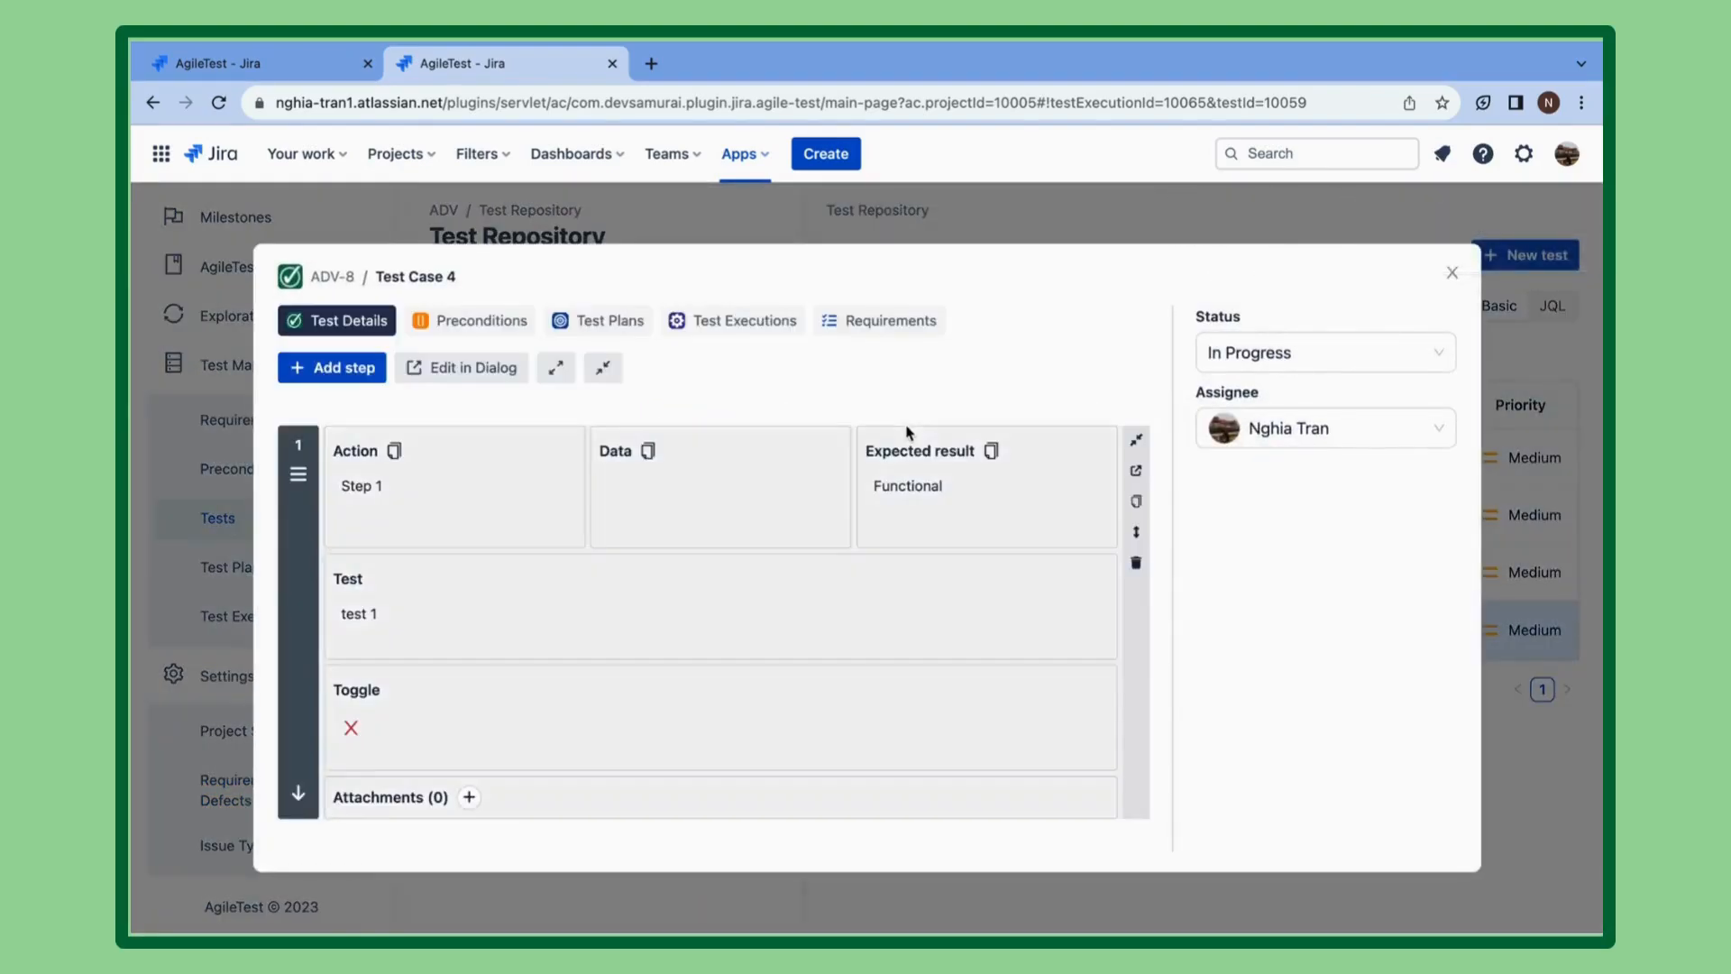
pyautogui.click(762, 325)
pyautogui.click(1035, 473)
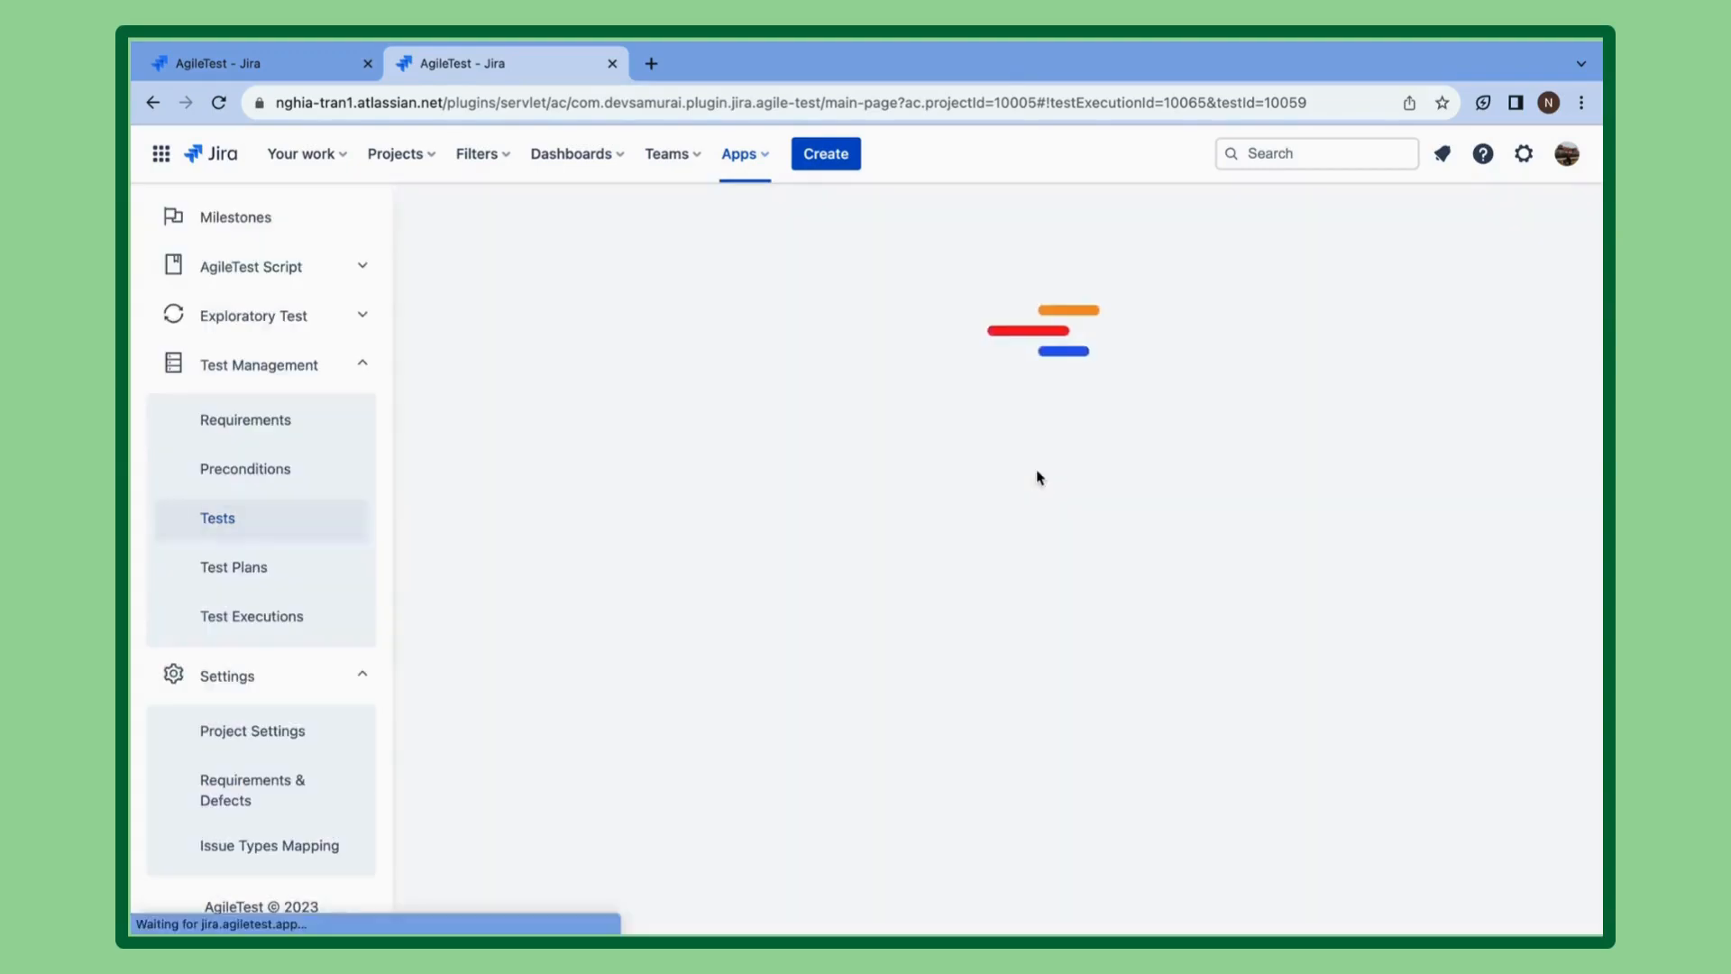
pyautogui.scroll(-10, 830, 590)
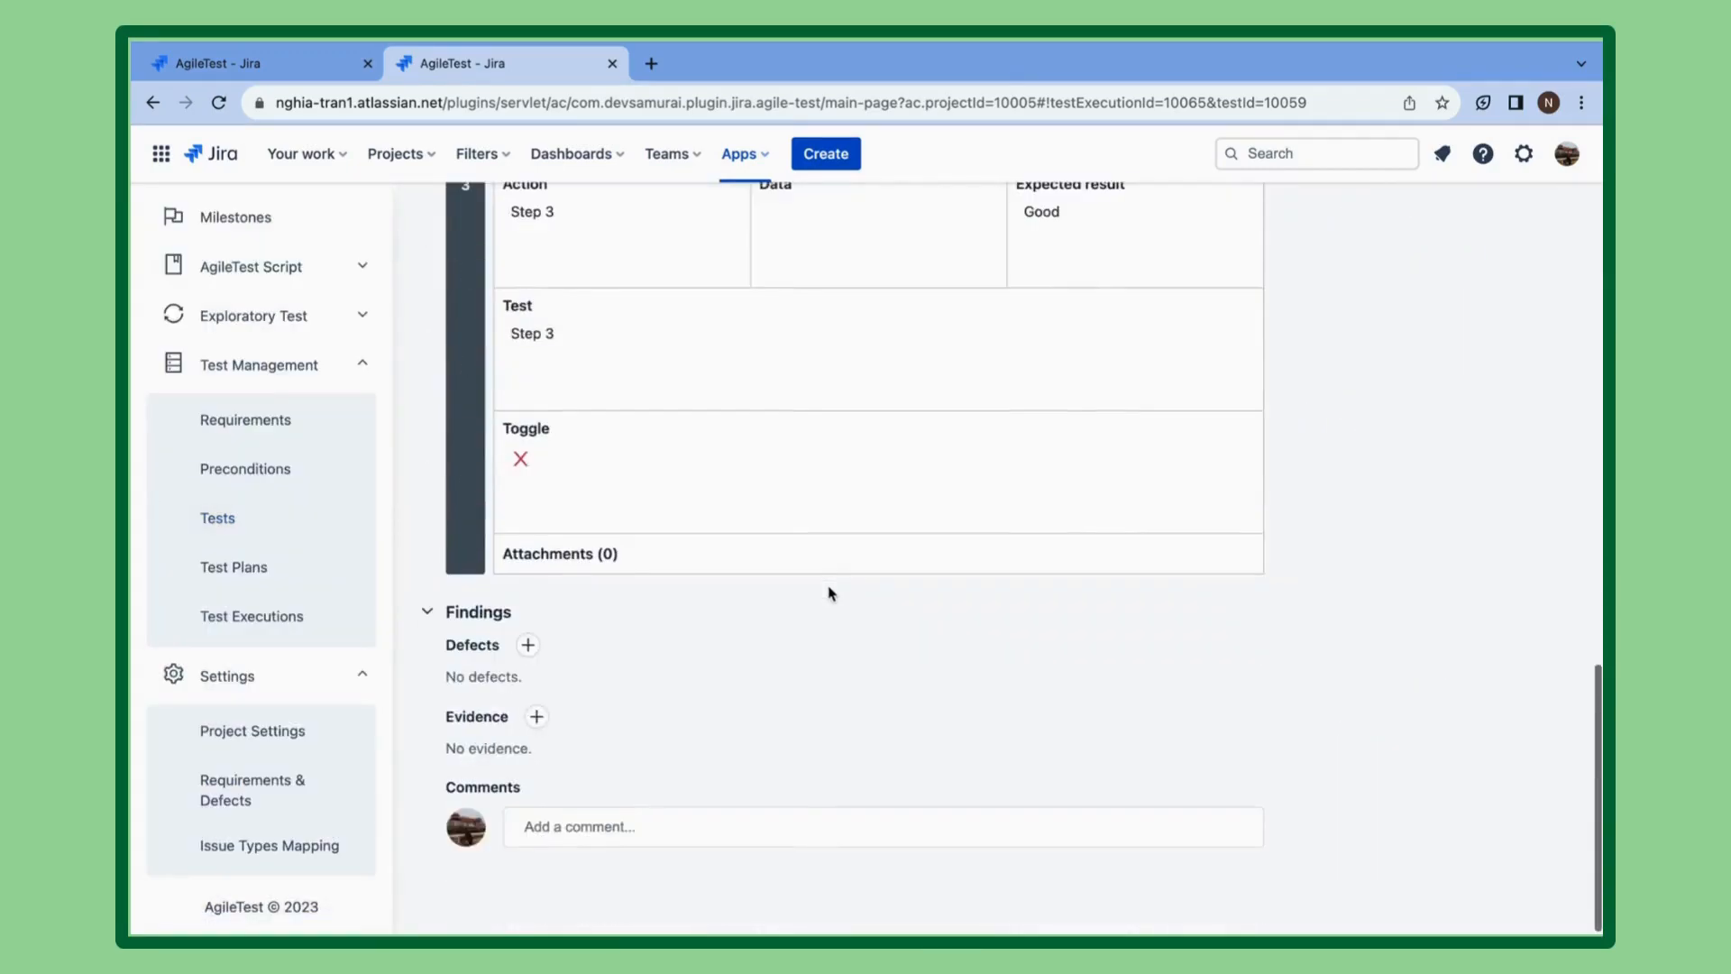
# Create a new defect for the test run with the summary "Defect 1".
pyautogui.click(527, 646)
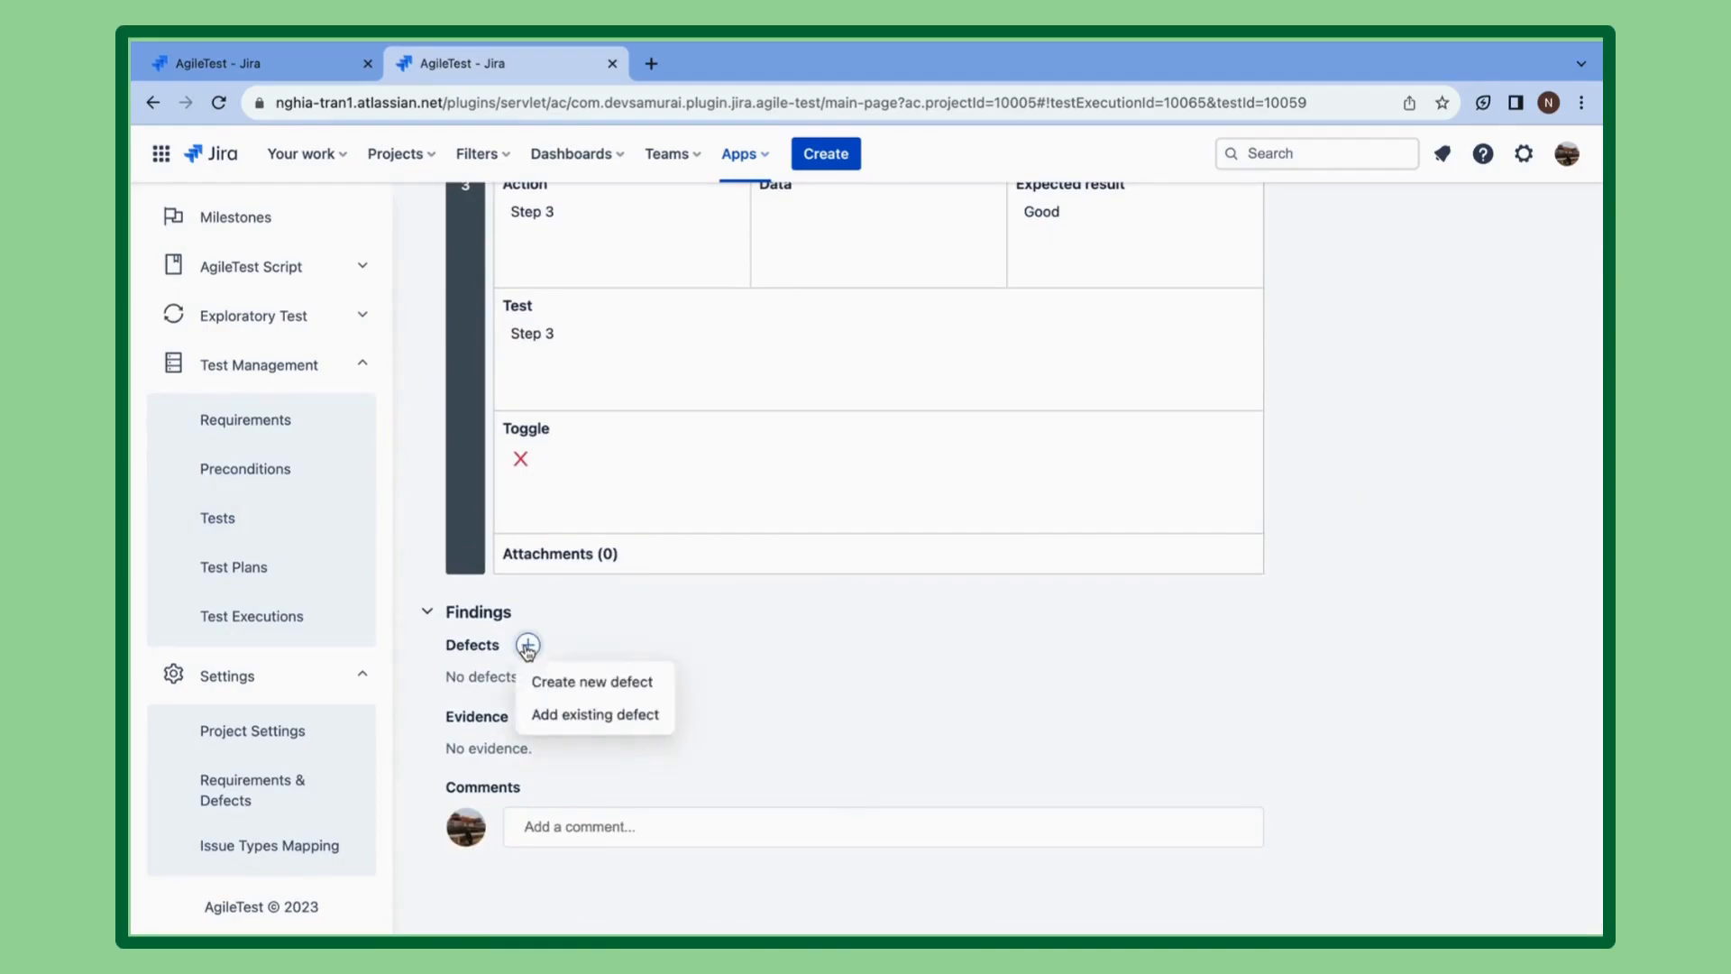
pyautogui.click(595, 681)
pyautogui.write('Defect 1')
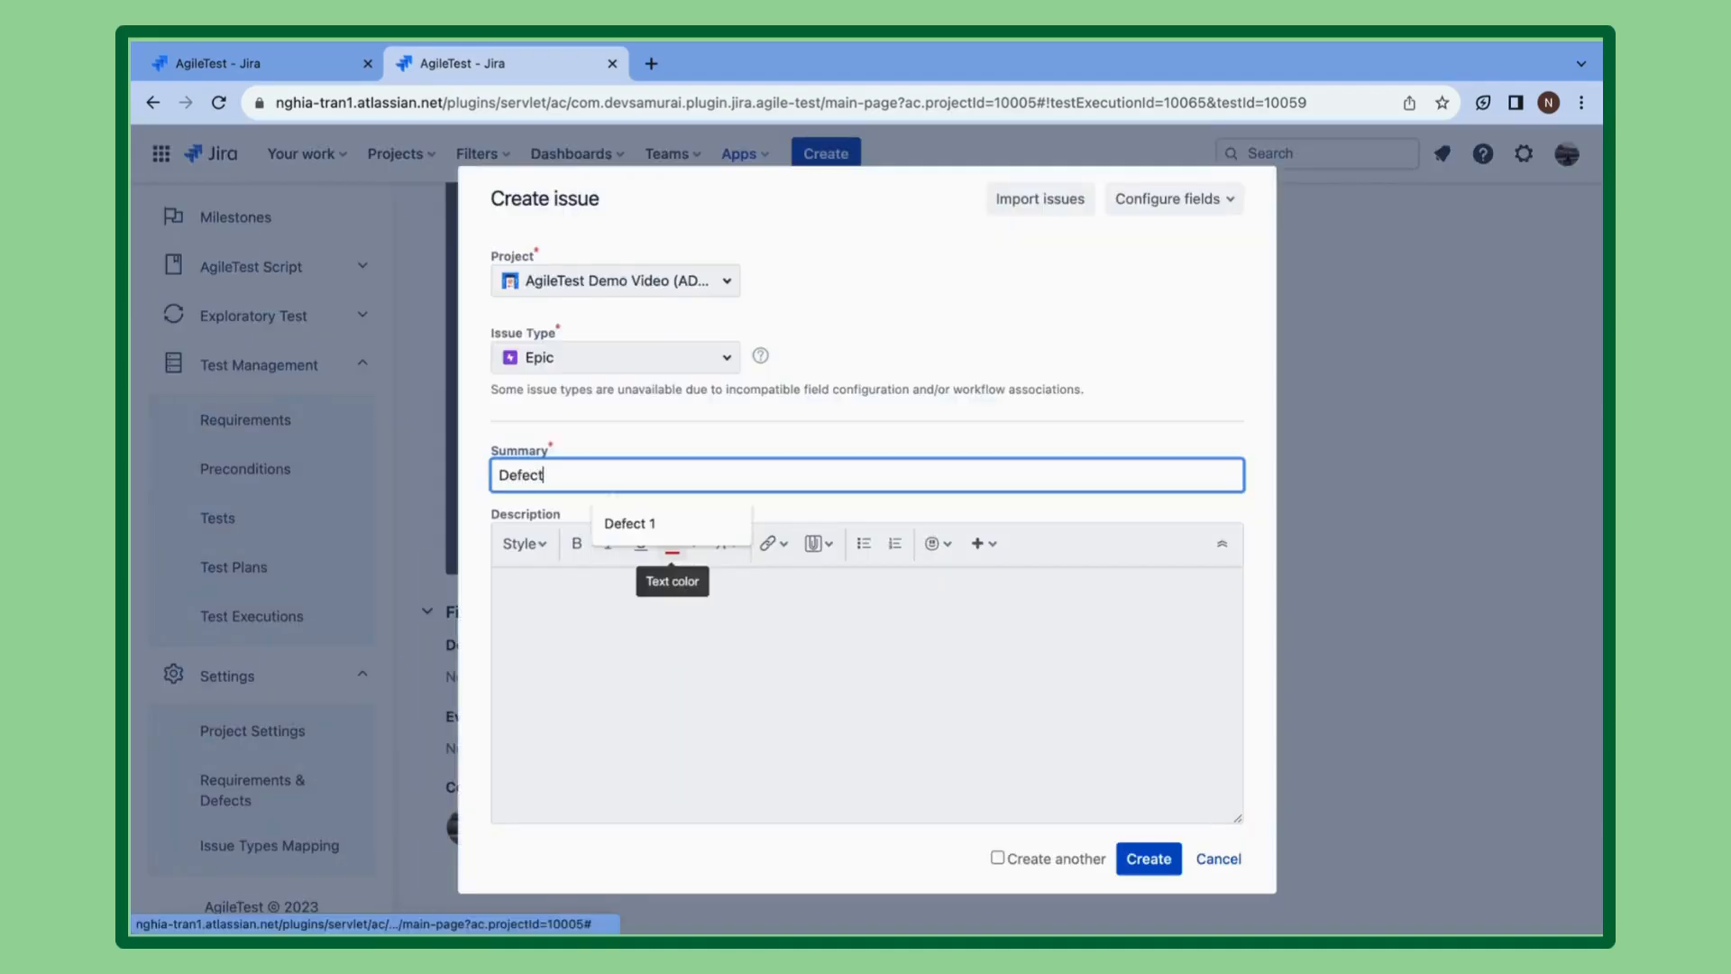
pyautogui.click(1148, 858)
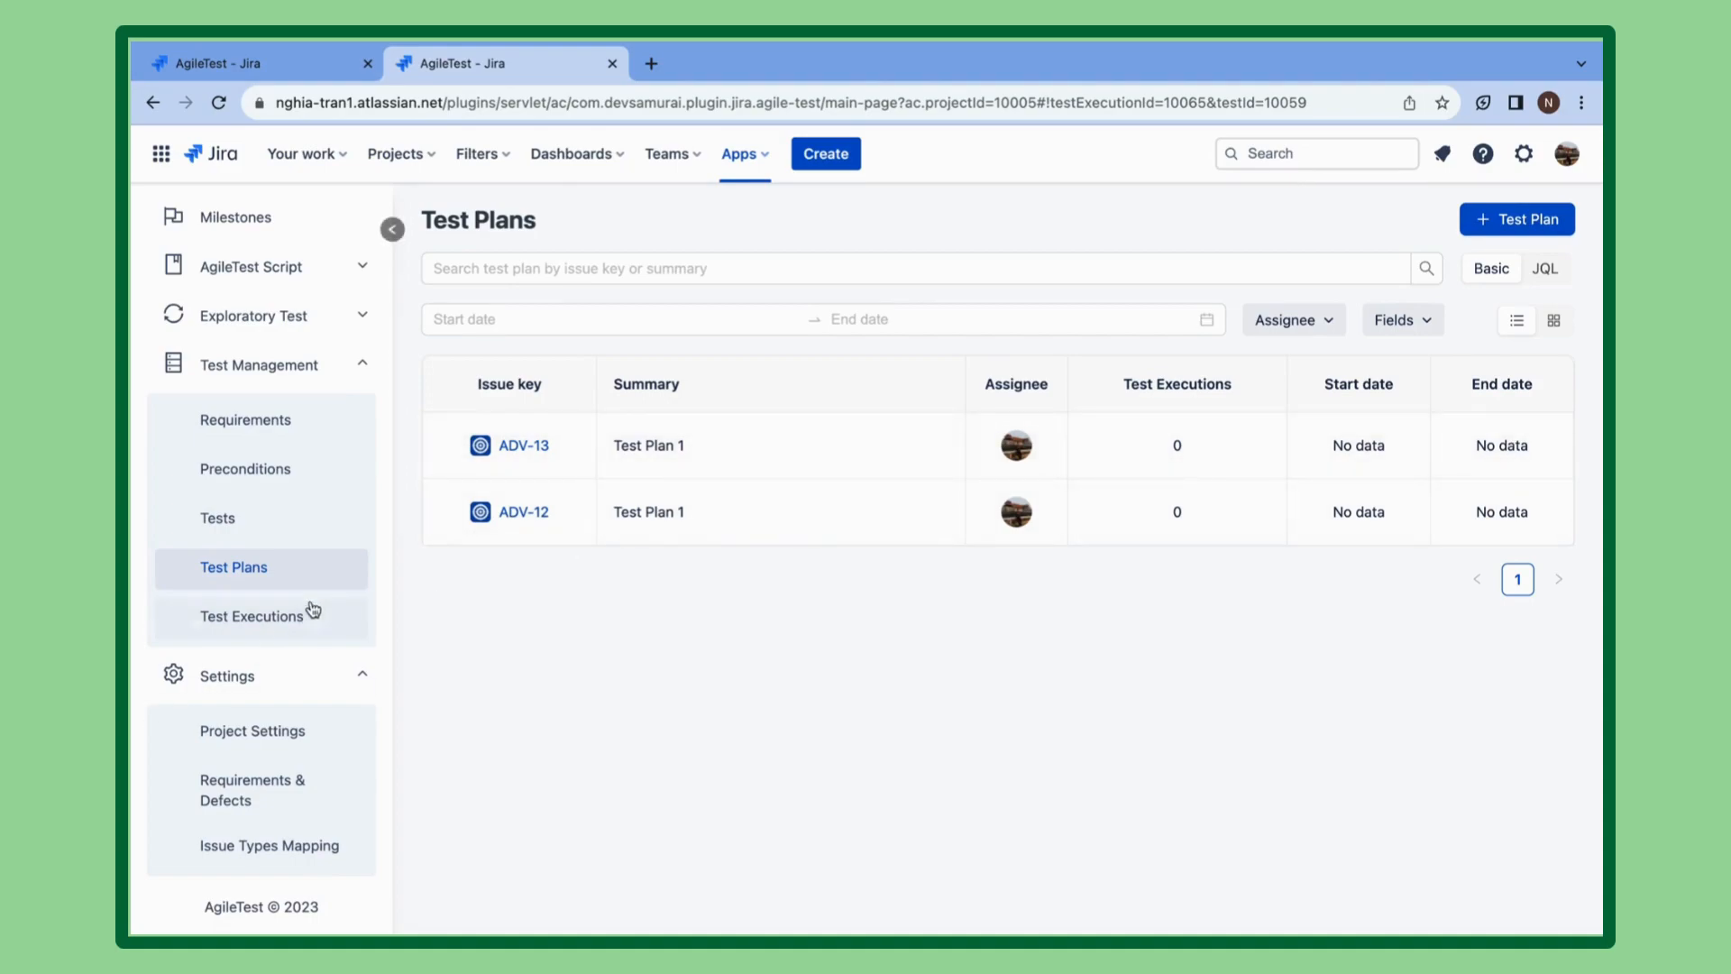
# Set test plan ADV-13's start date to 2023-07-25 and end date to 2023-07-27, and return to the test plan list.
pyautogui.click(523, 446)
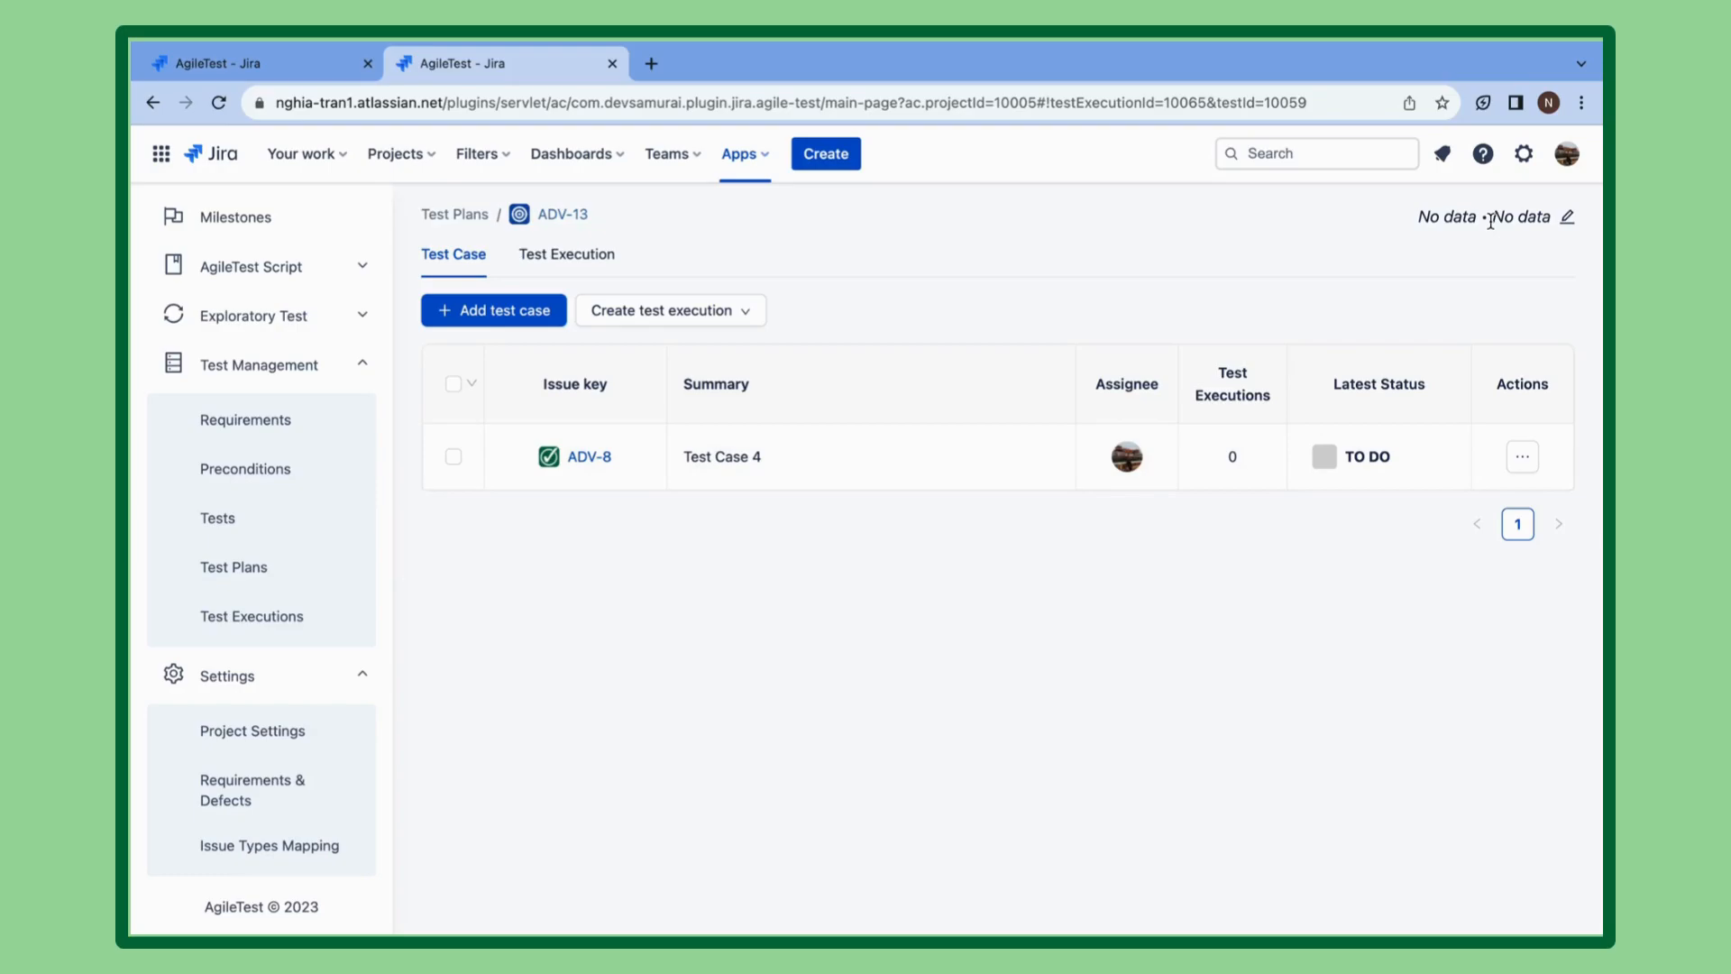
pyautogui.click(1567, 218)
pyautogui.click(788, 348)
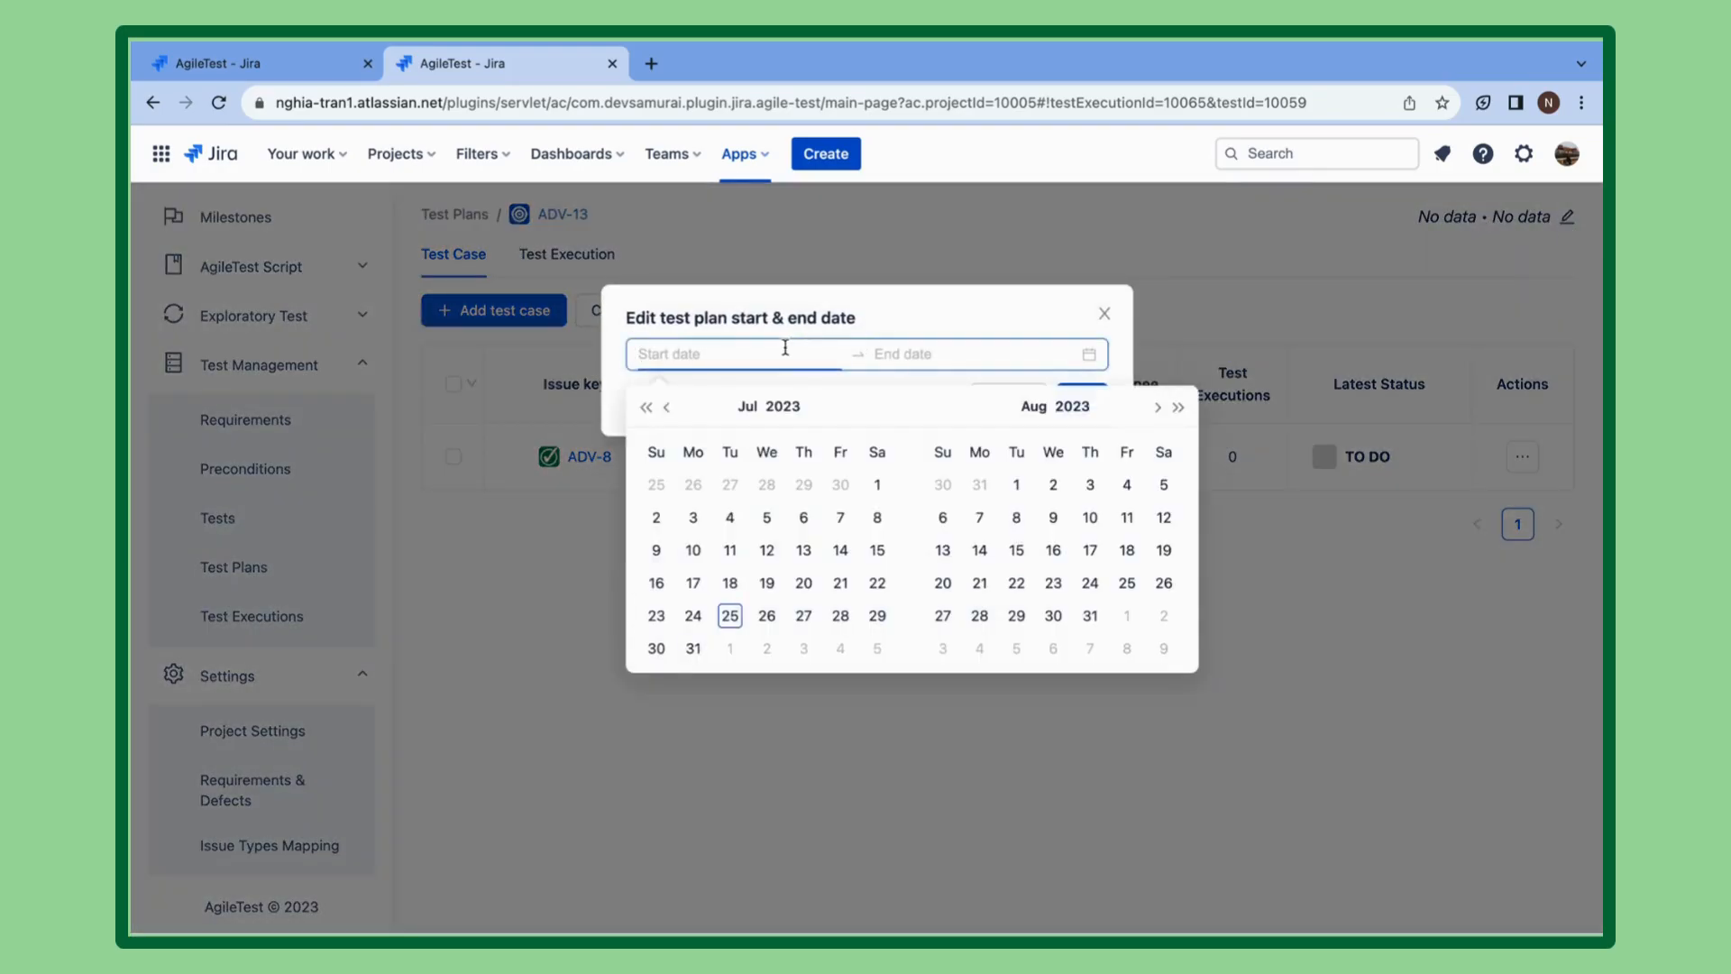
pyautogui.click(741, 621)
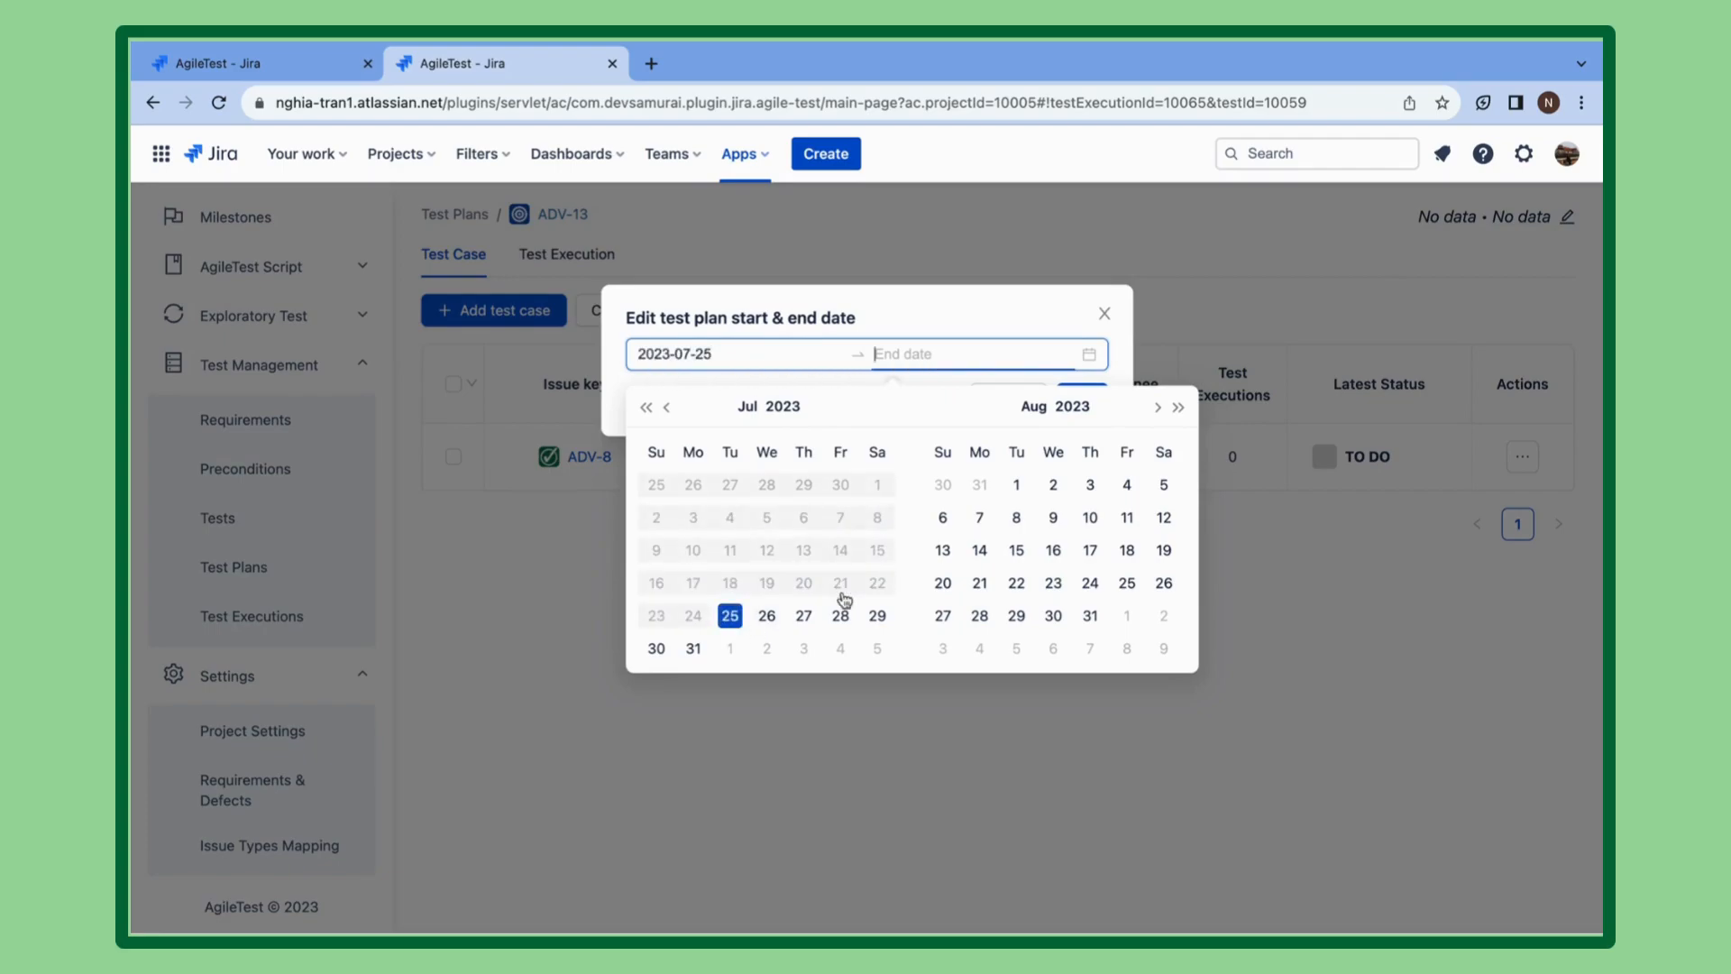
pyautogui.click(804, 618)
pyautogui.click(1086, 400)
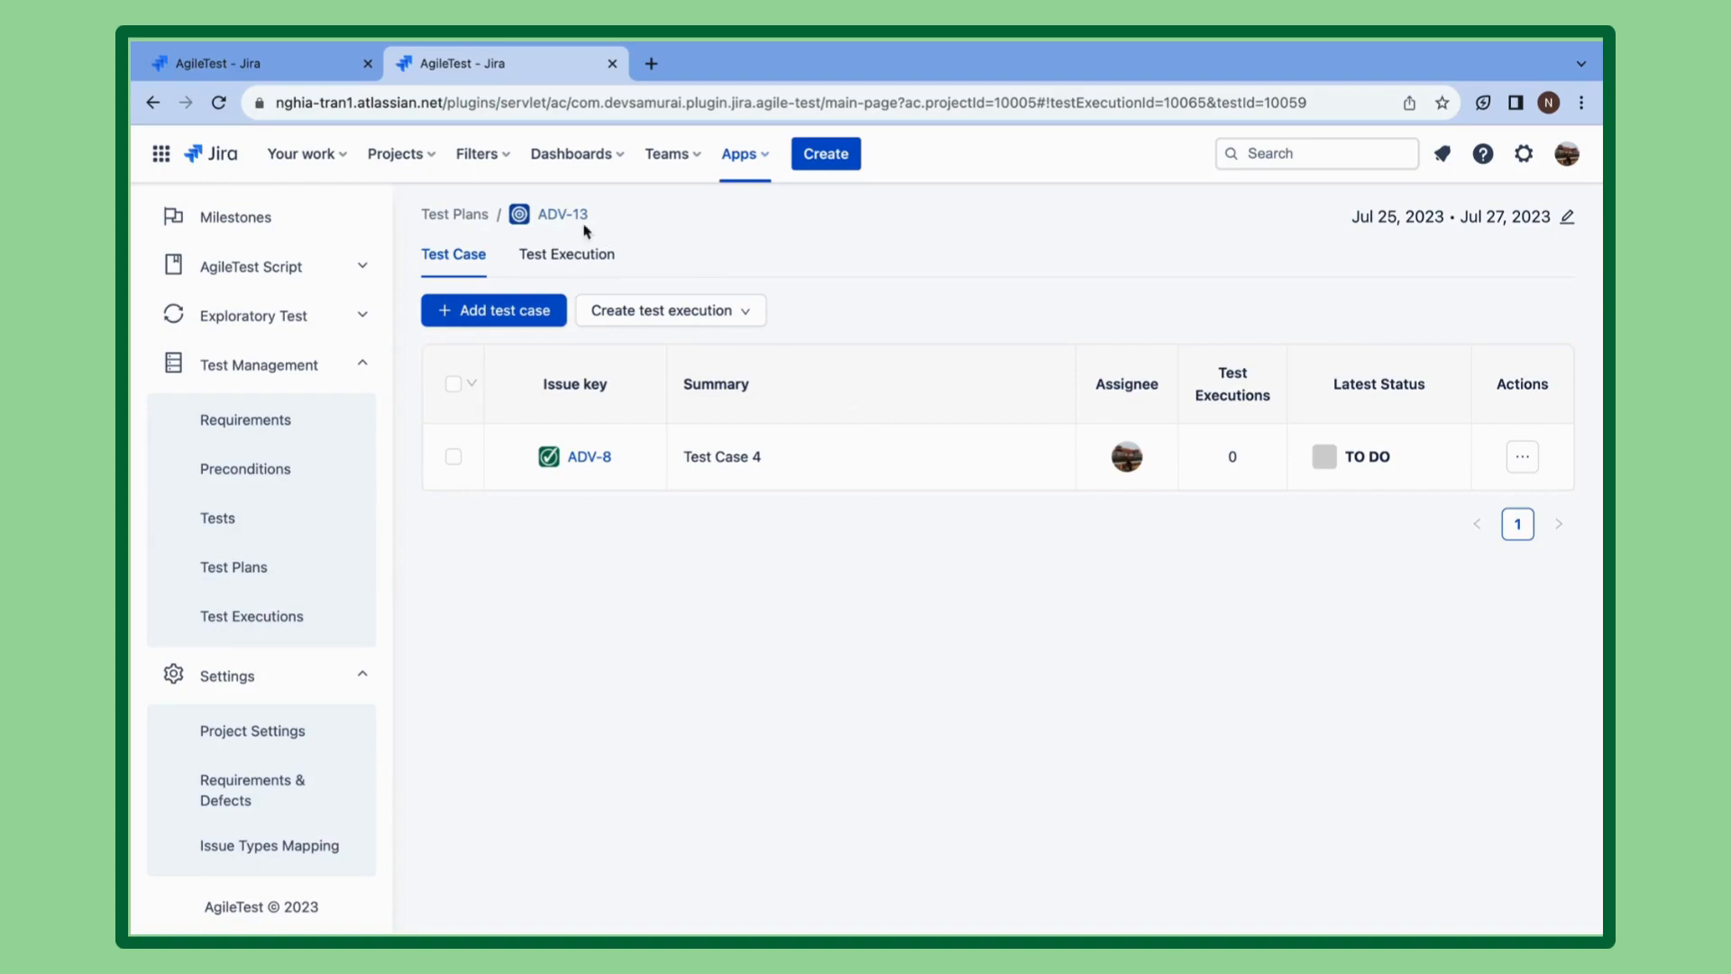
pyautogui.click(461, 214)
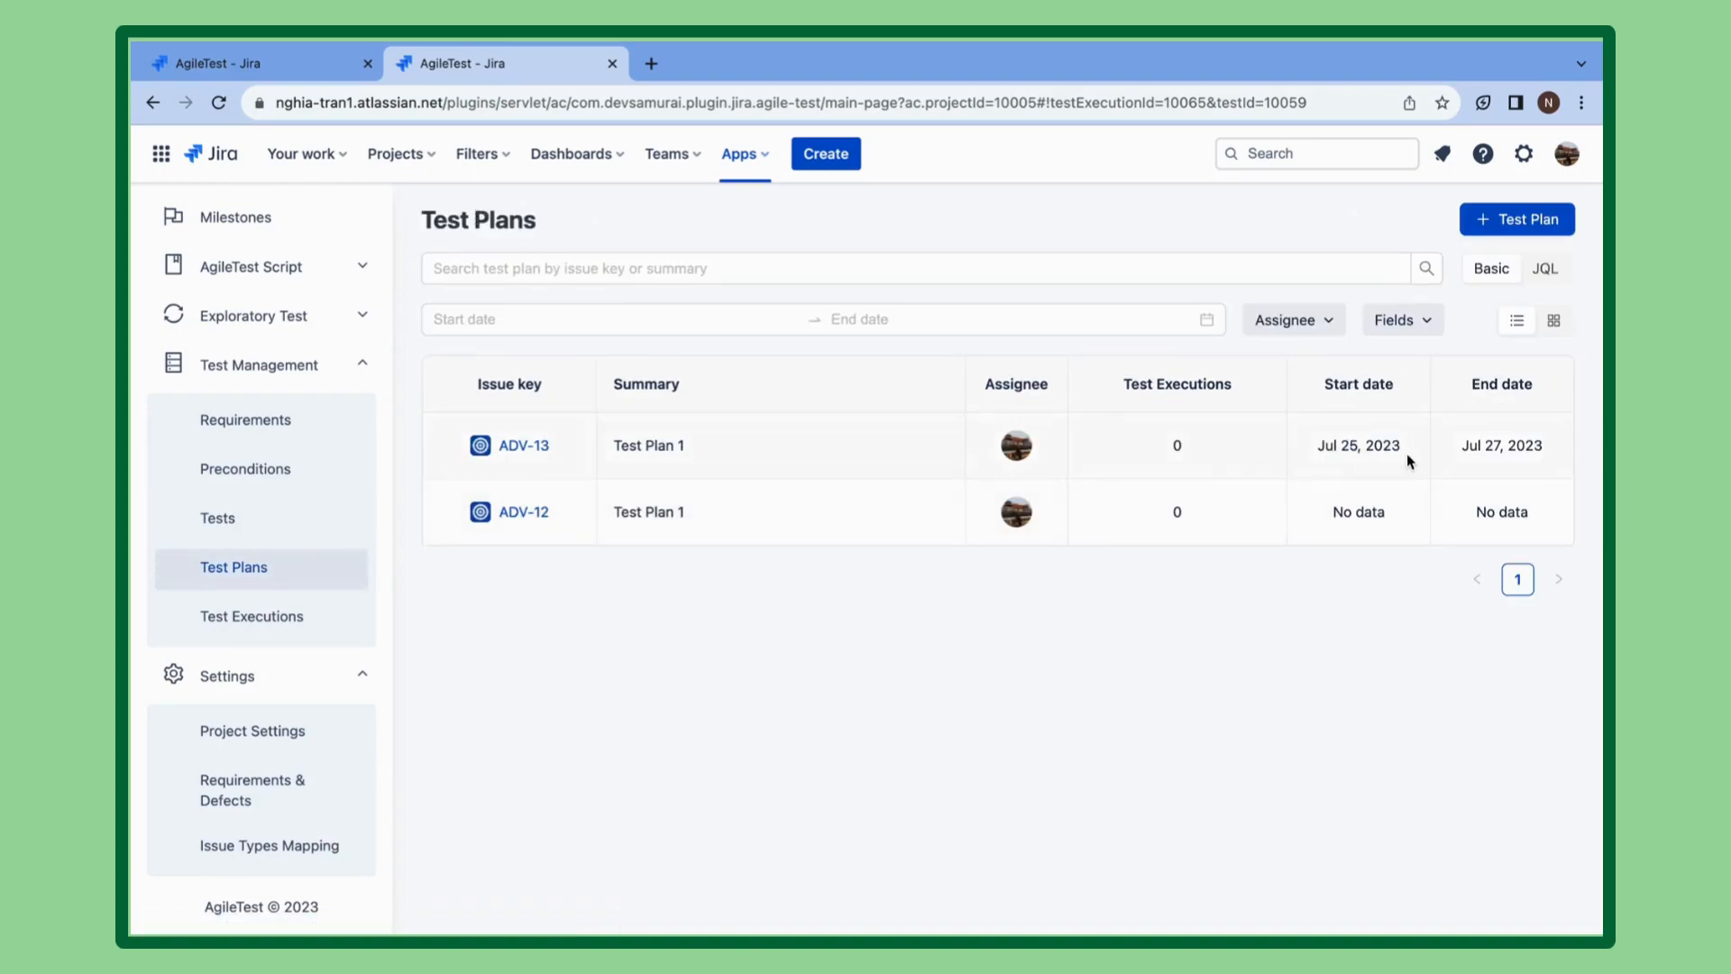
# Search the test plans for "Tes", "1" and "2" in turn, and clear the search.
pyautogui.click(565, 268)
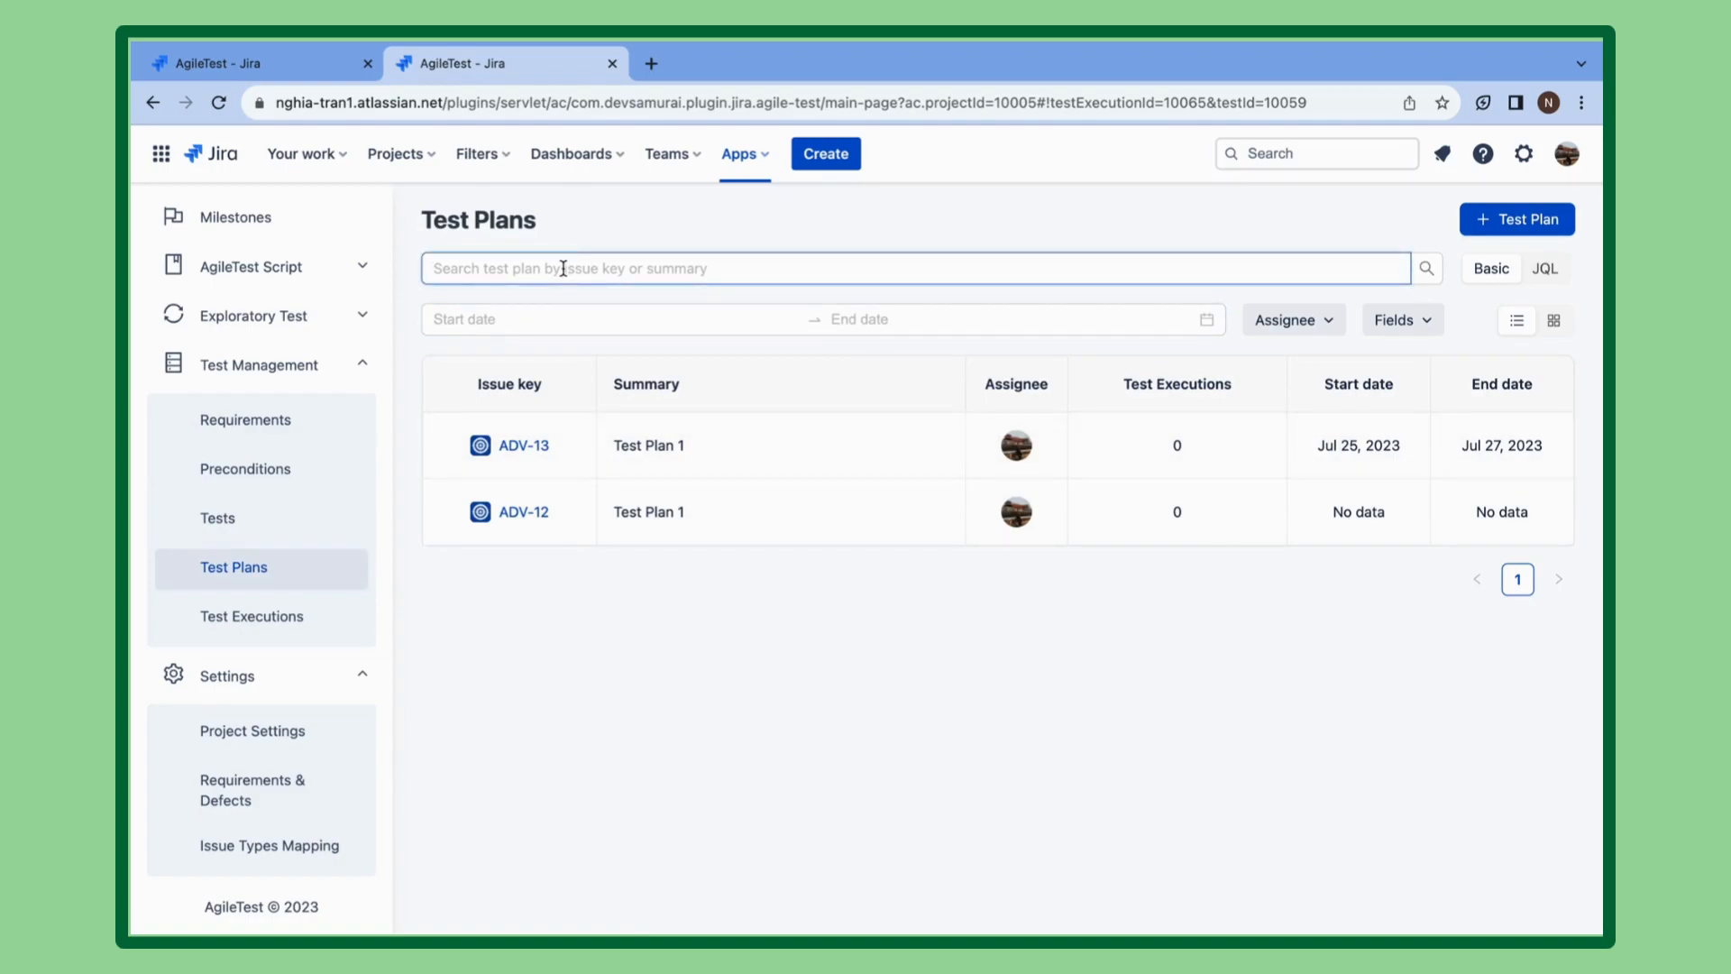
pyautogui.write('Tes')
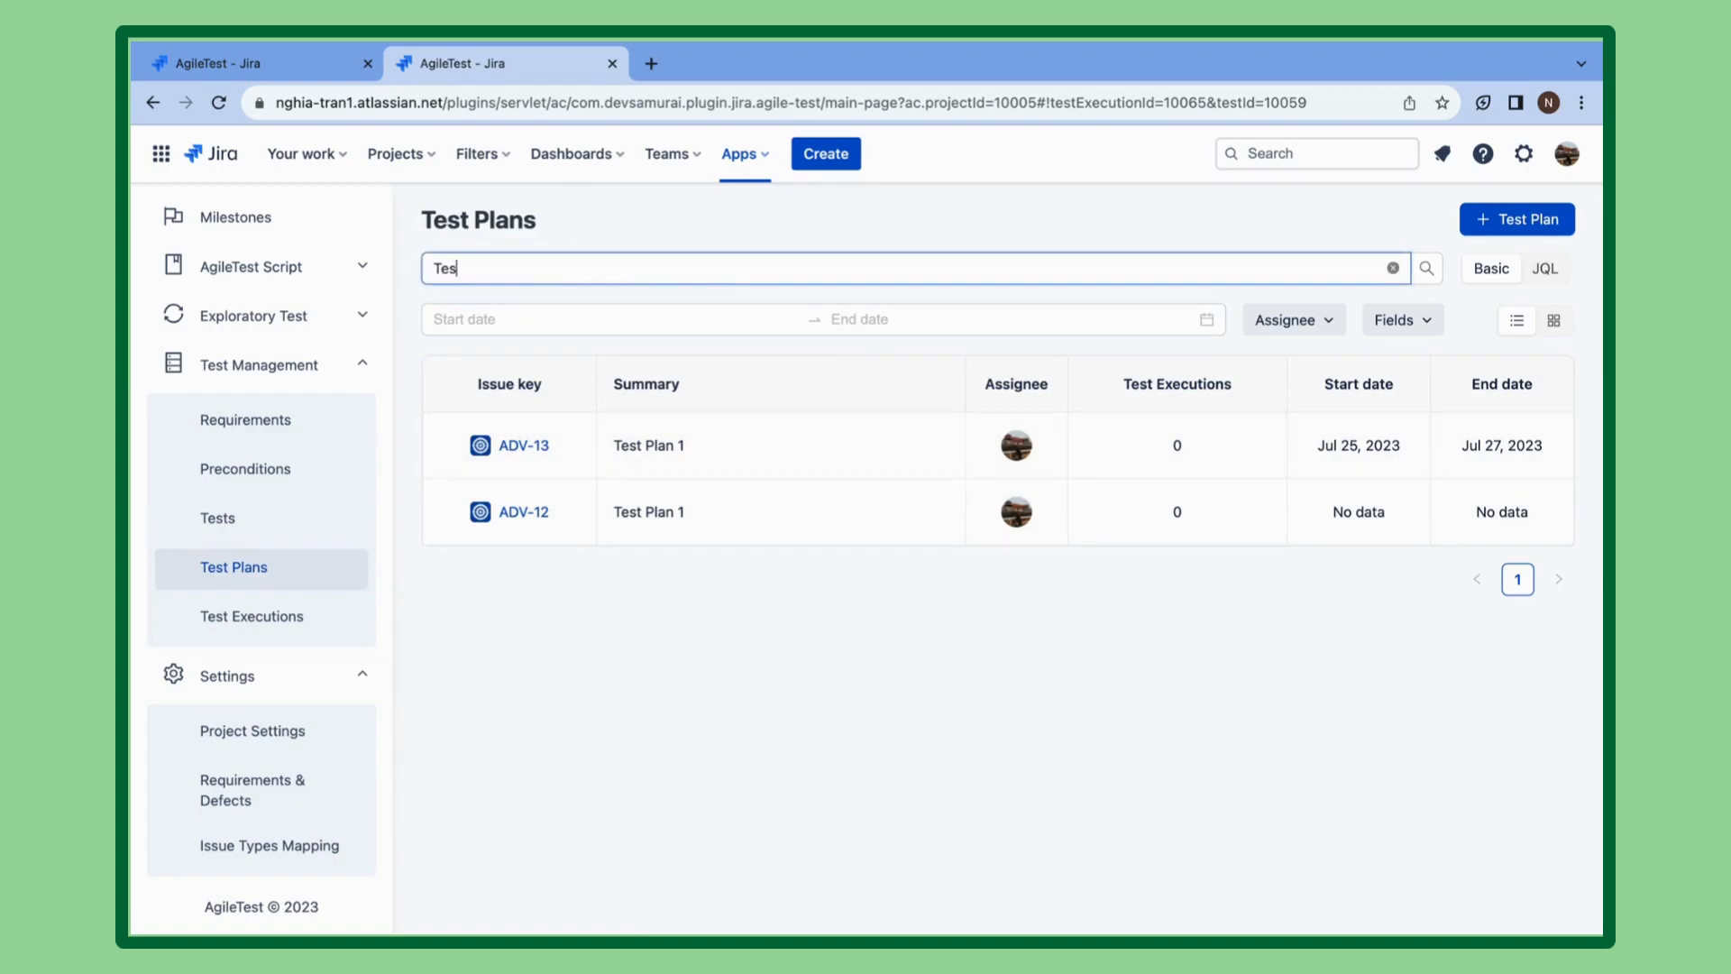
pyautogui.press('BackSpace')
pyautogui.press('BackSpace')
pyautogui.write('1')
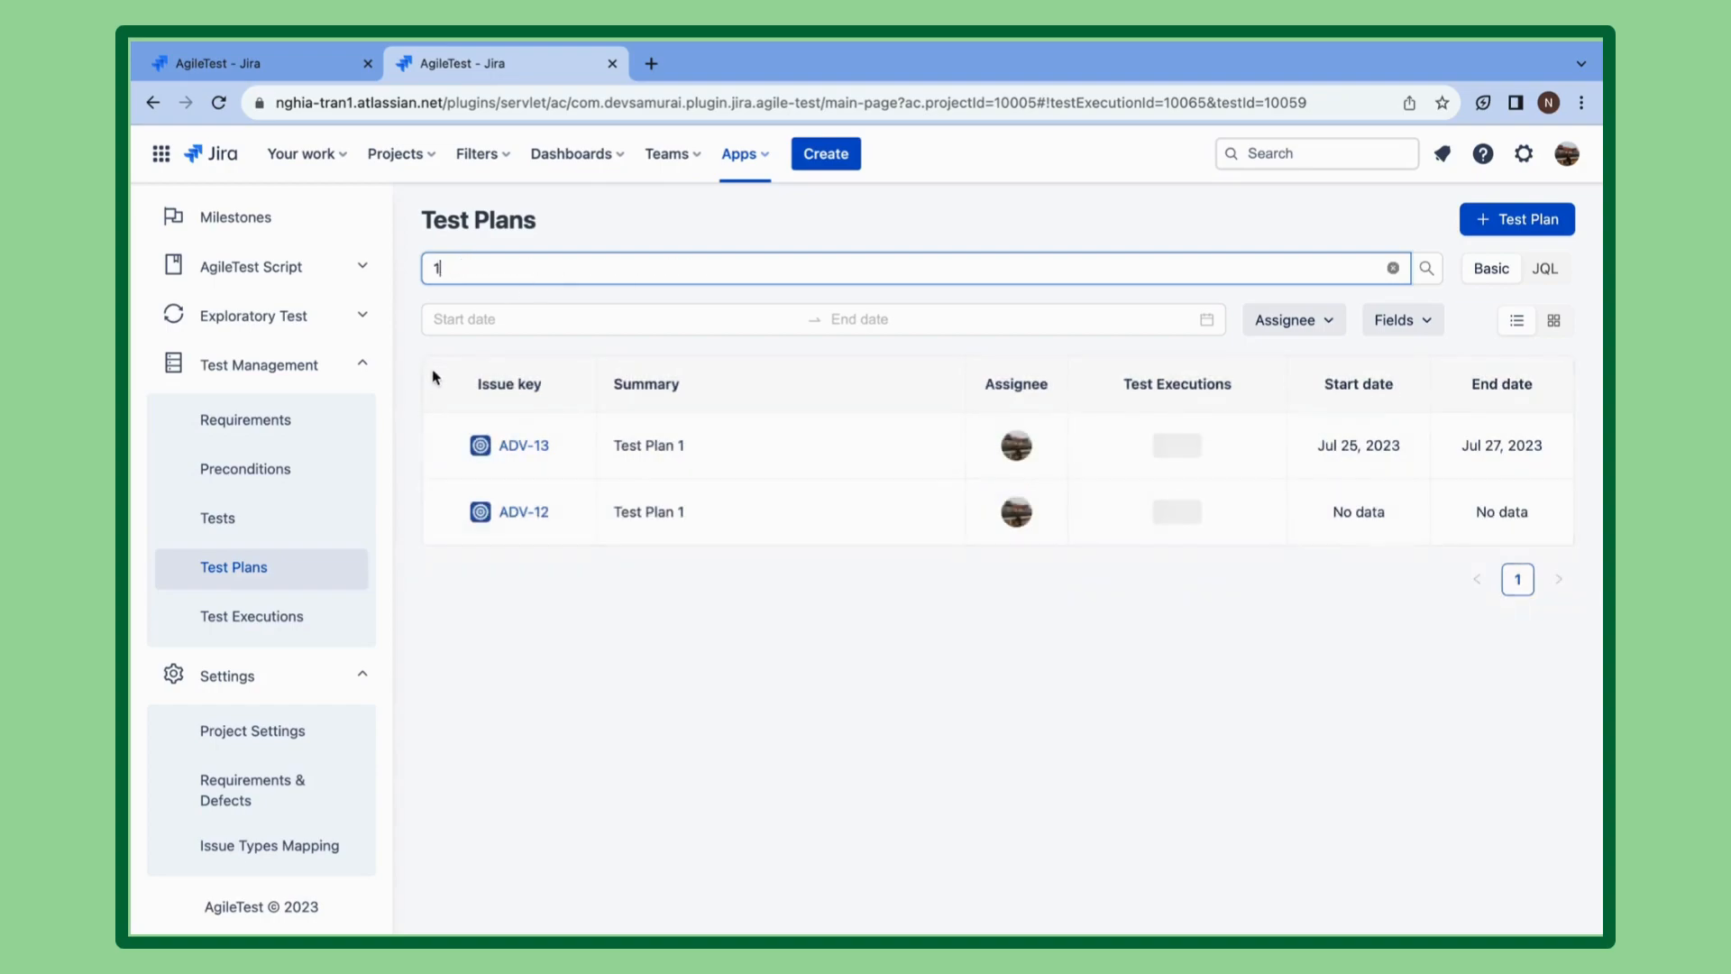
pyautogui.press('BackSpace')
pyautogui.write('2')
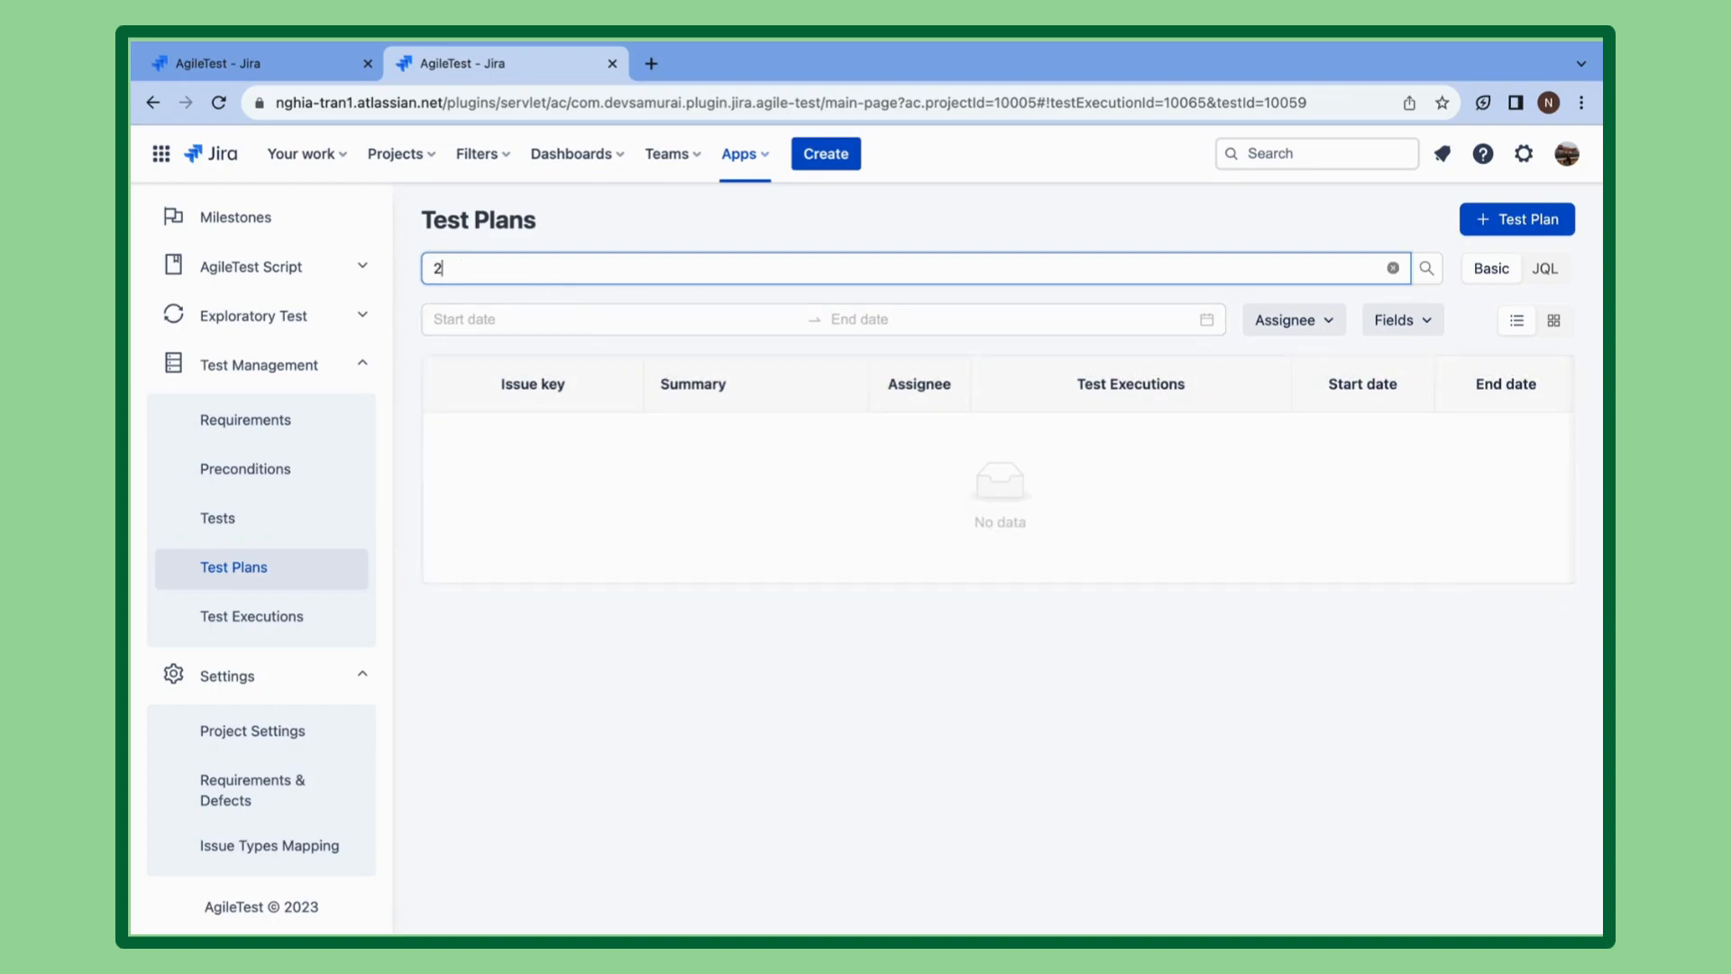
pyautogui.click(515, 324)
pyautogui.click(512, 276)
pyautogui.press('BackSpace')
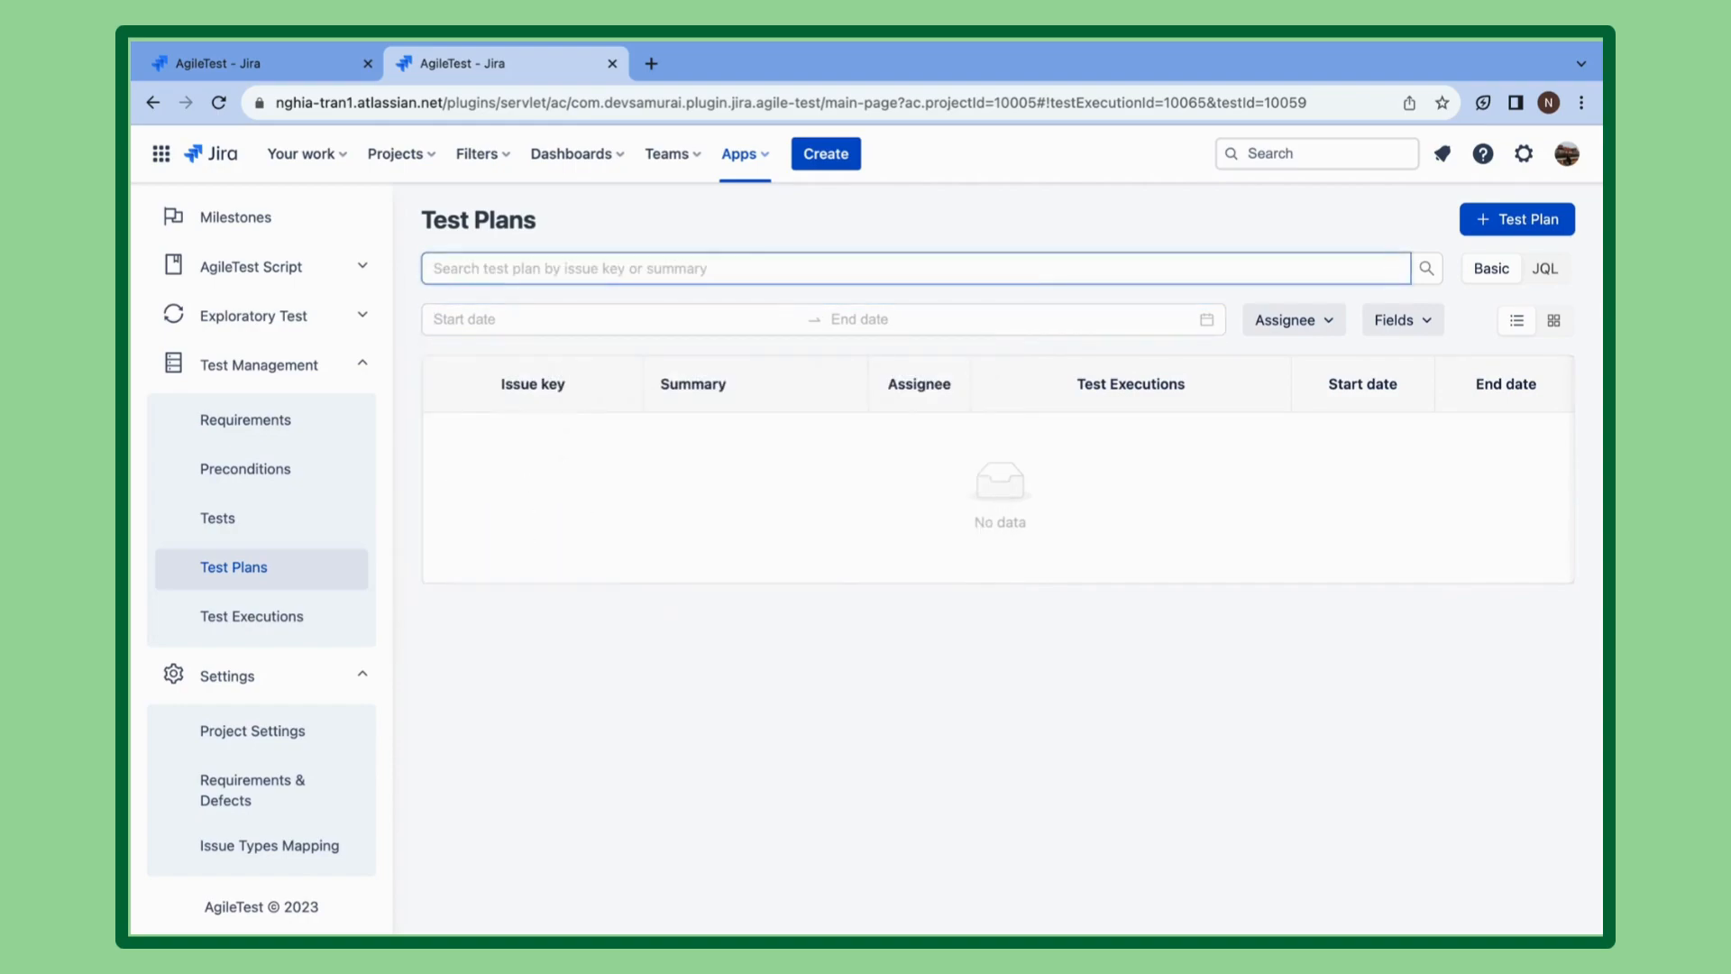
# Filter the test plans to 2023-07-20 through 2023-07-31, and switch the assignee filter from the named person to Unassigned.
pyautogui.click(501, 319)
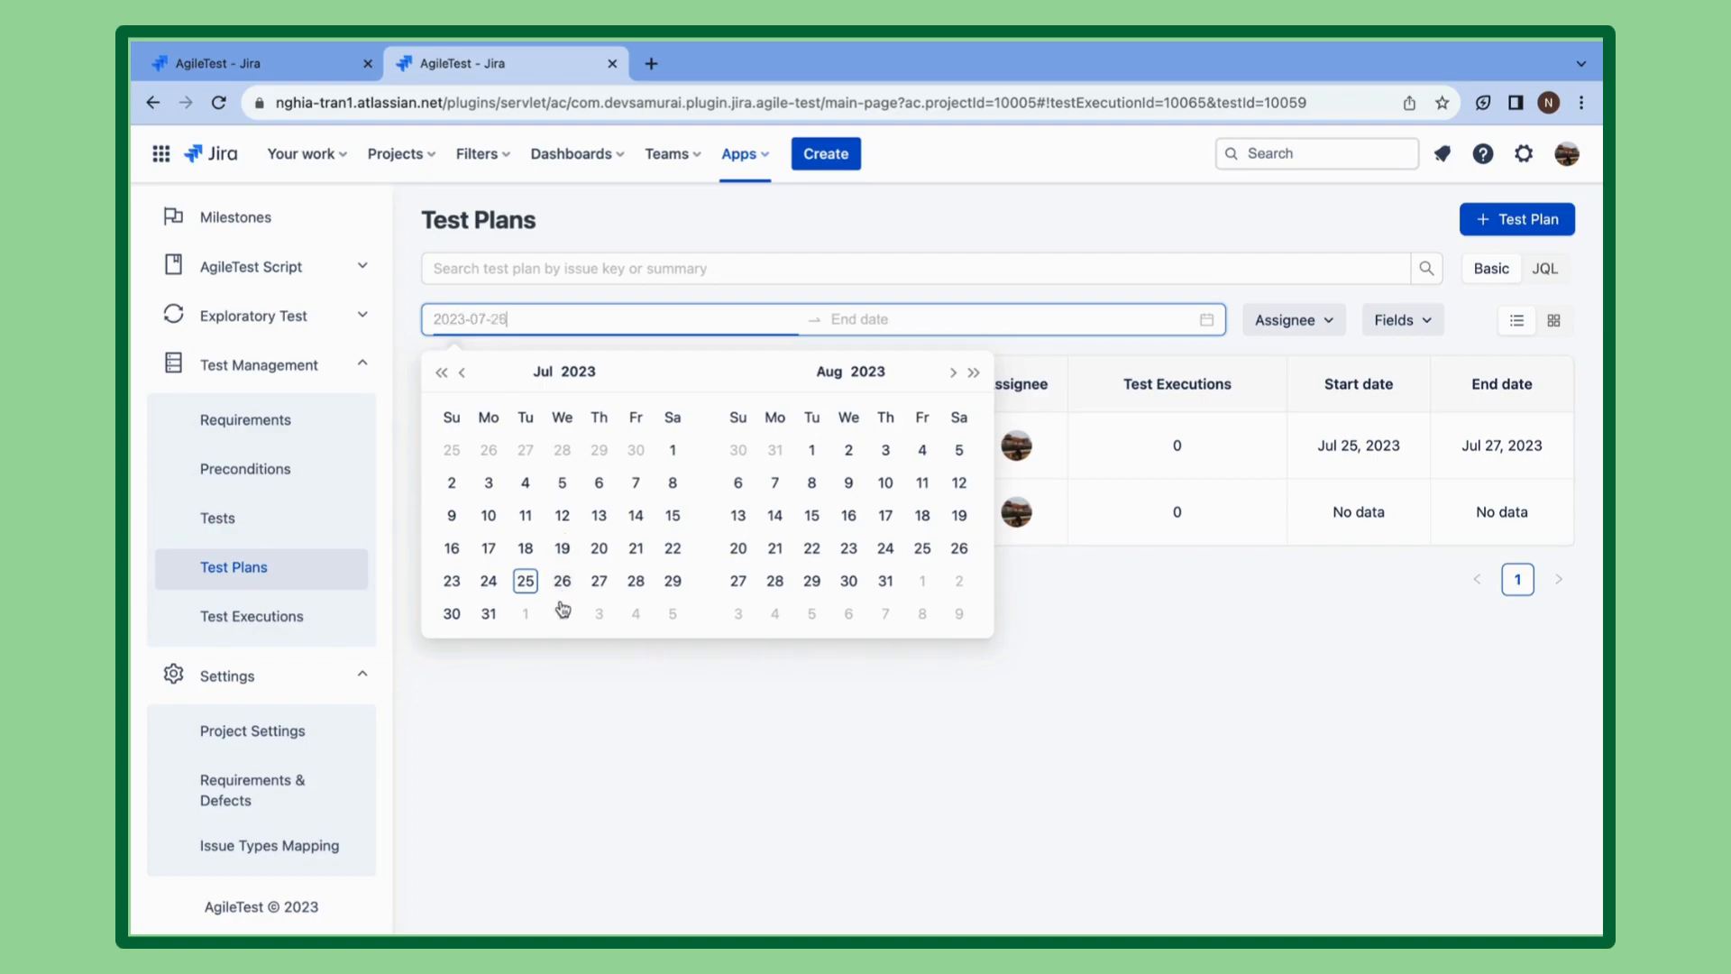
pyautogui.click(604, 548)
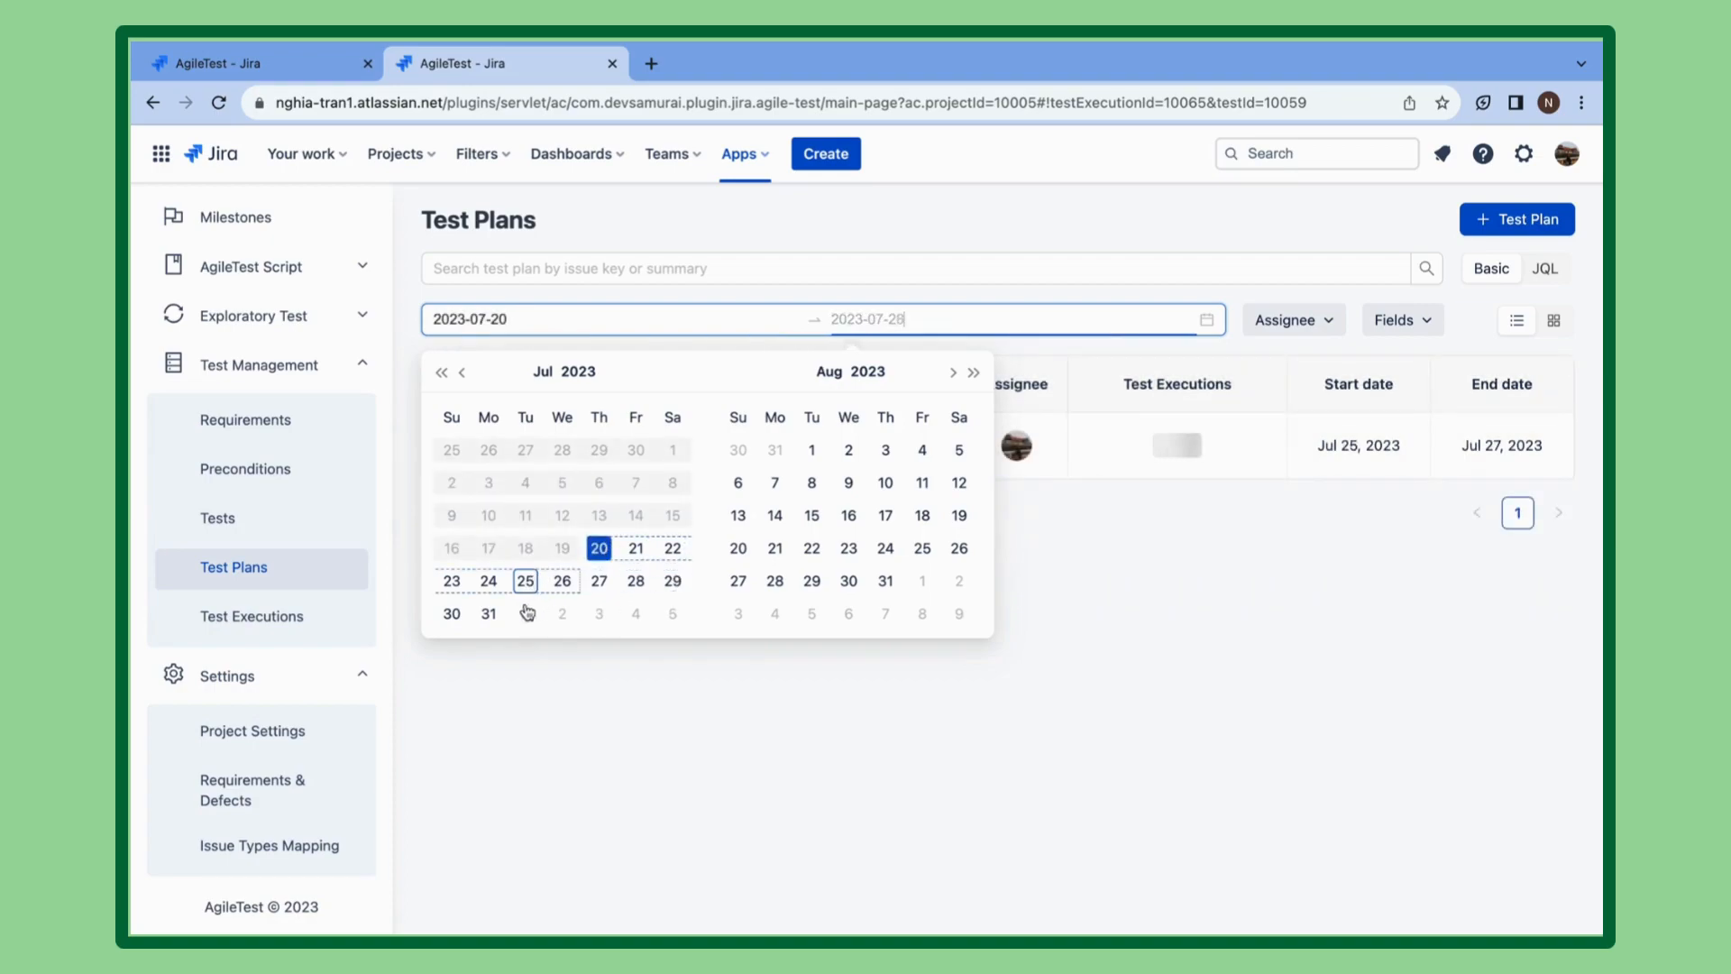
pyautogui.click(489, 614)
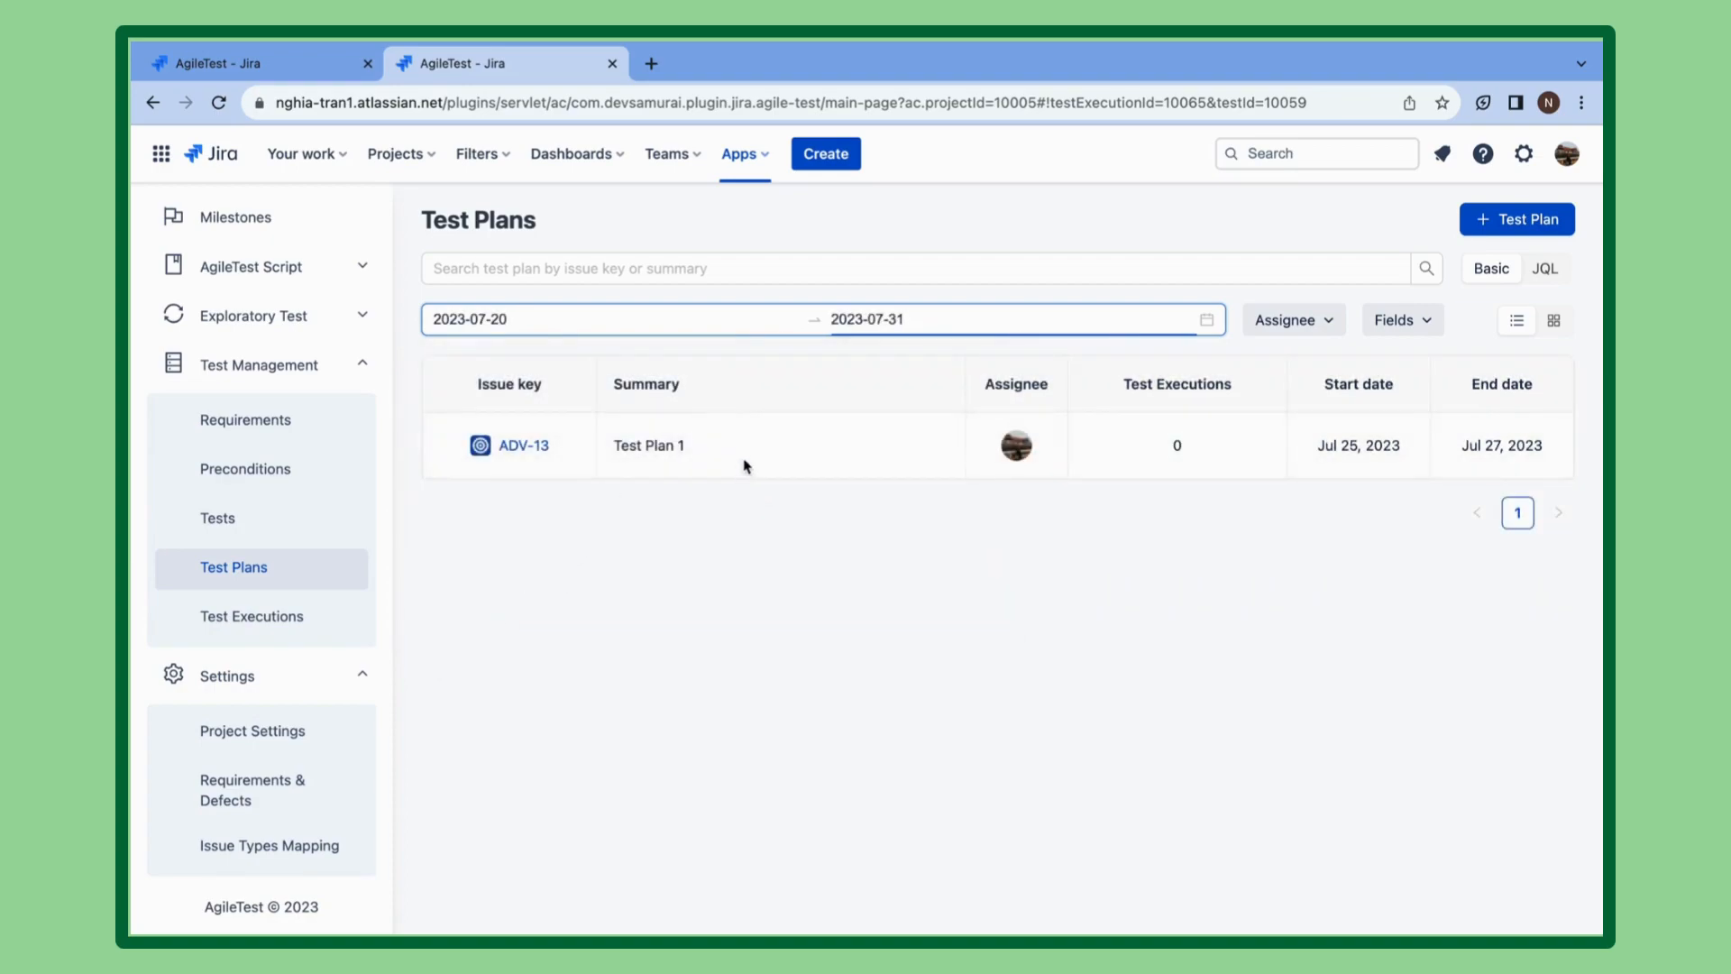
pyautogui.click(1288, 321)
pyautogui.click(1357, 488)
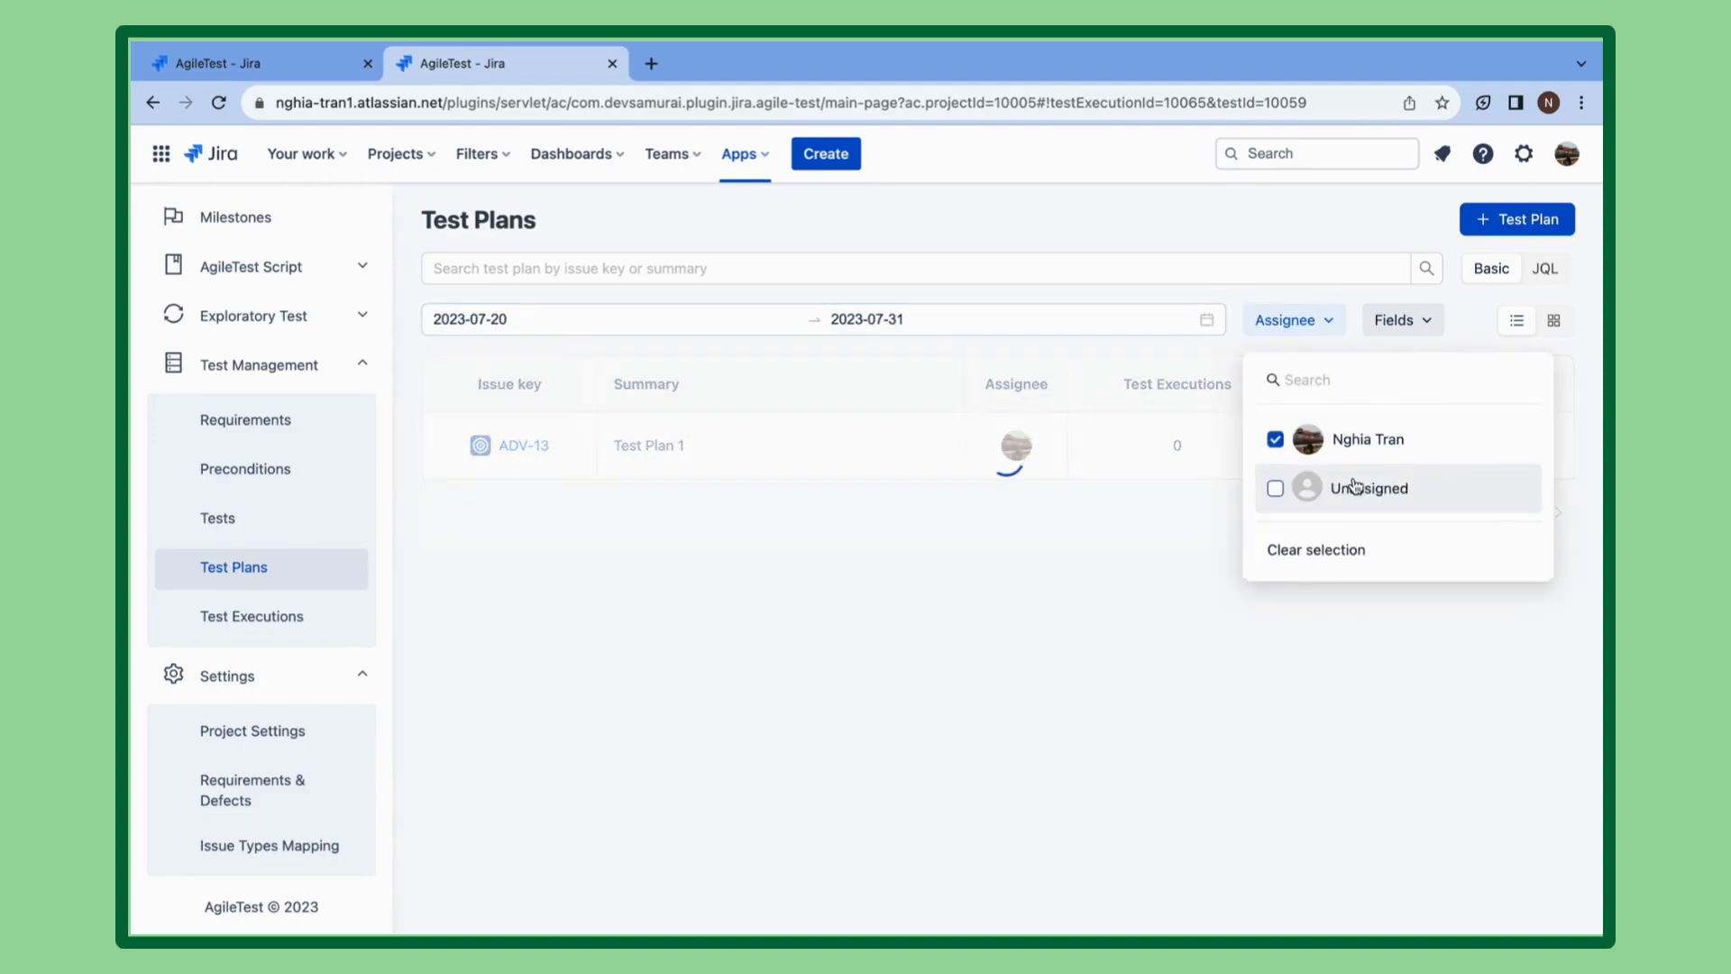
pyautogui.click(1334, 446)
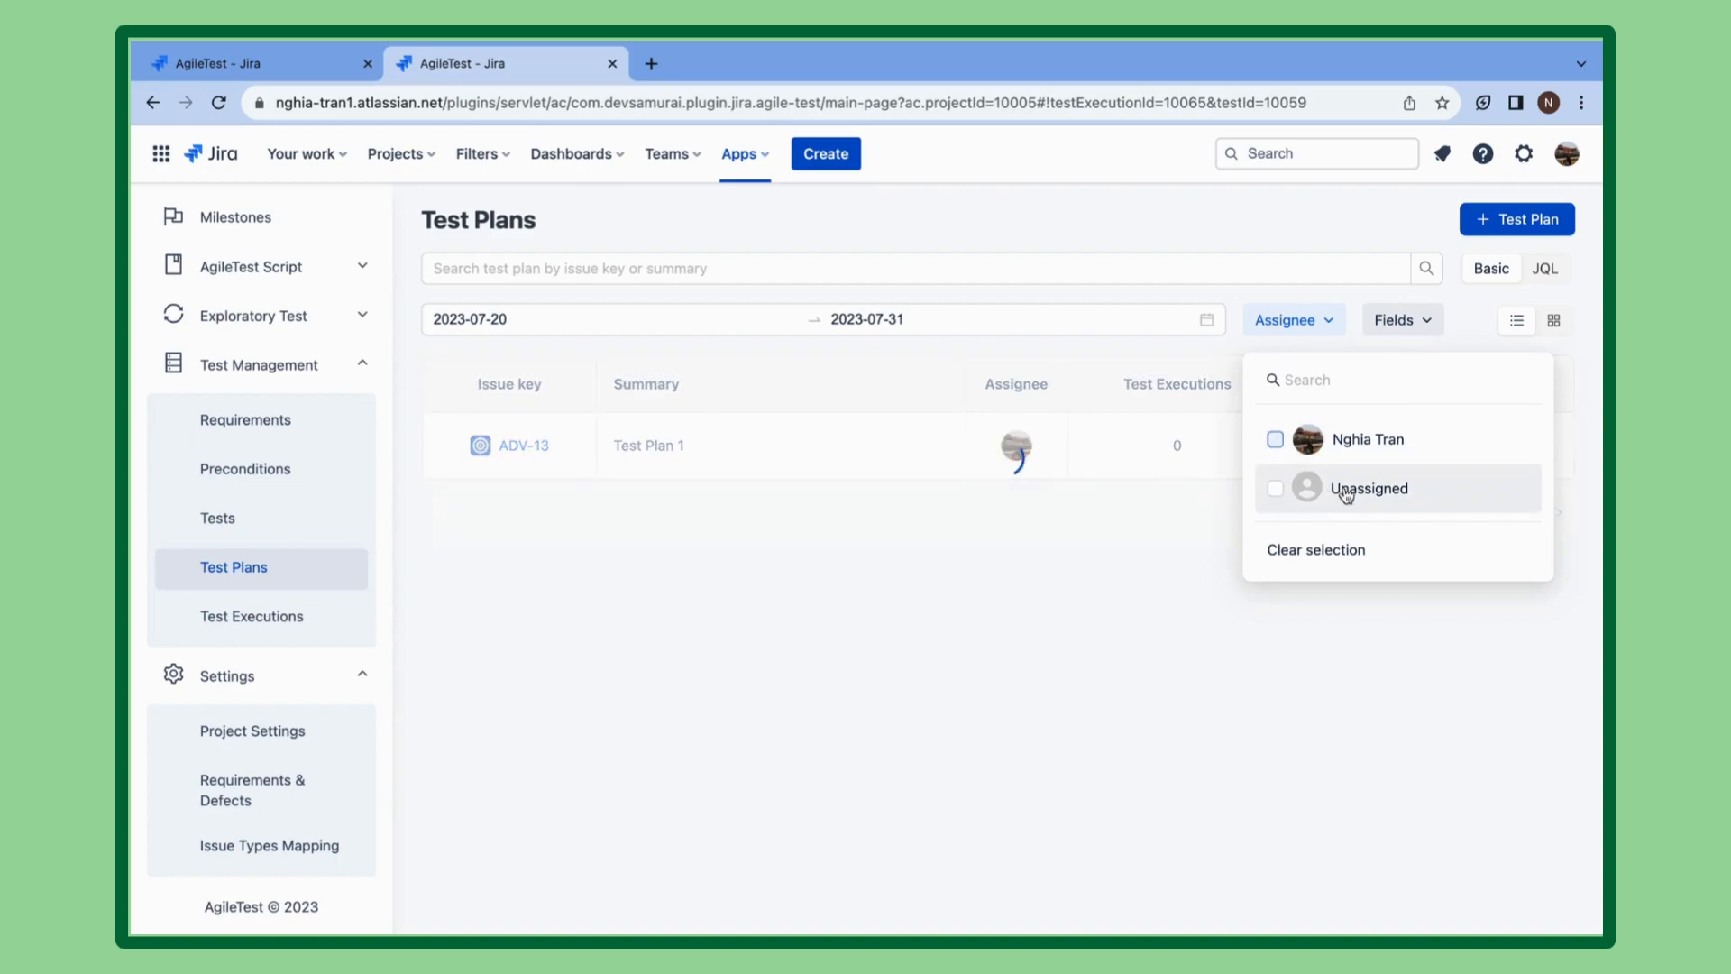
pyautogui.click(1344, 489)
# Hide the Assignee, Test Executions and Summary fields in the test plan list, keeping Issue Key.
pyautogui.click(1422, 323)
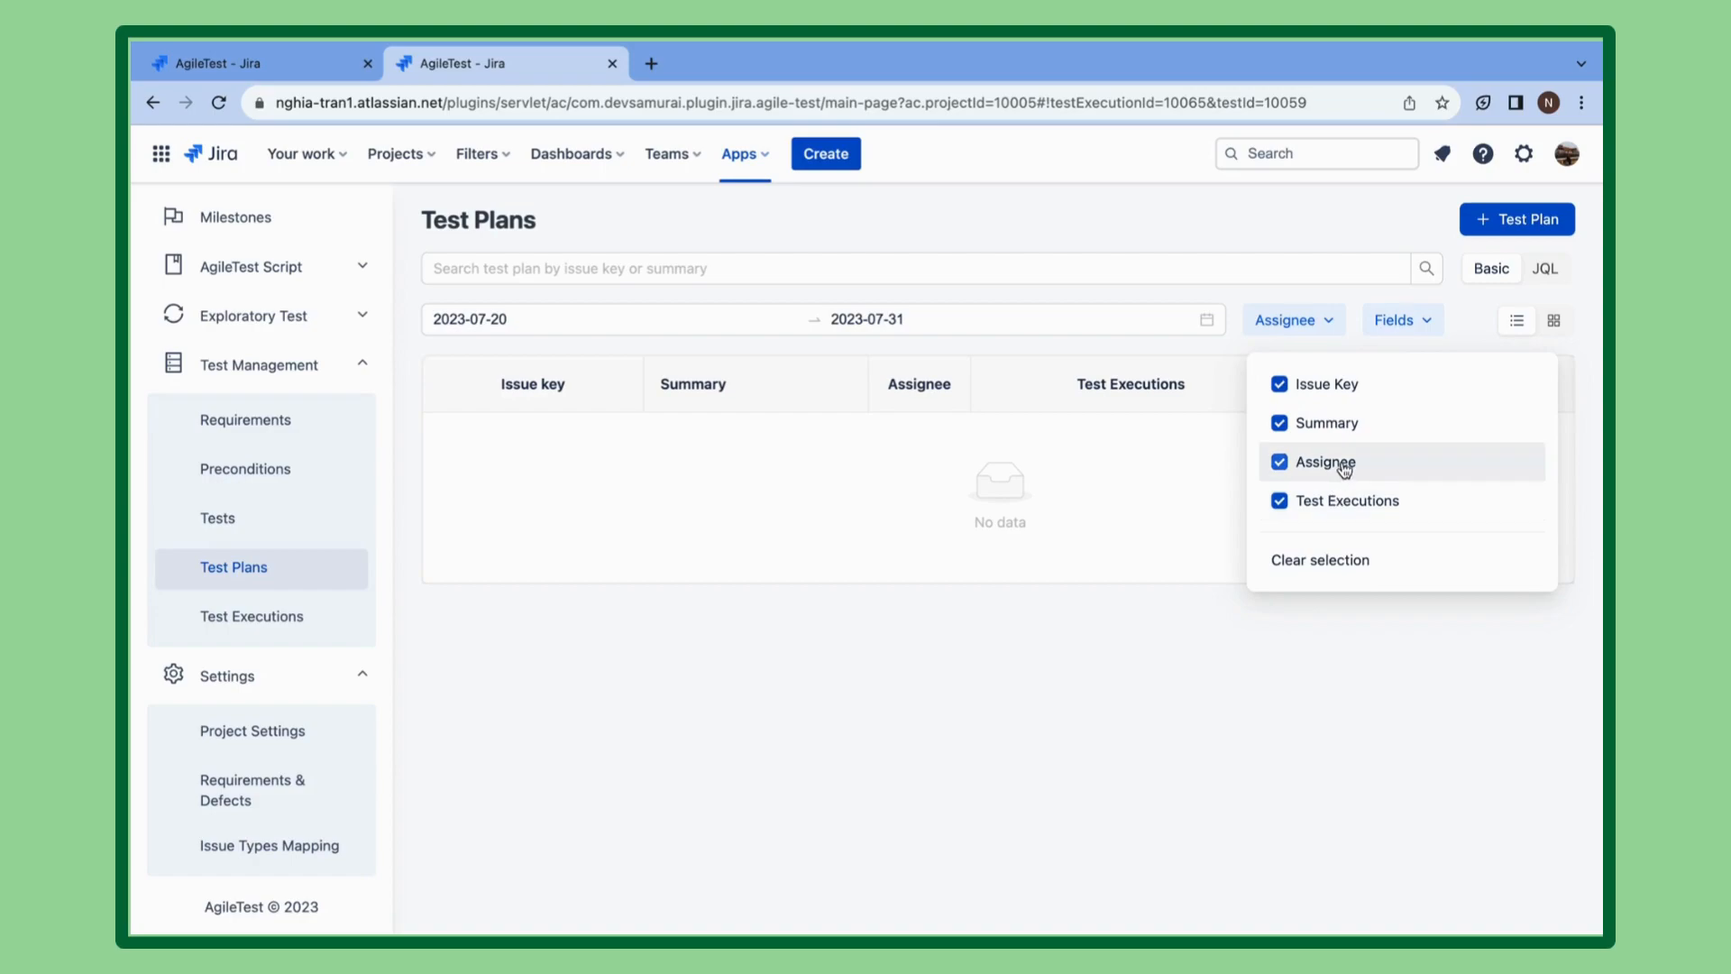
pyautogui.click(1282, 462)
pyautogui.click(1279, 500)
pyautogui.click(1294, 420)
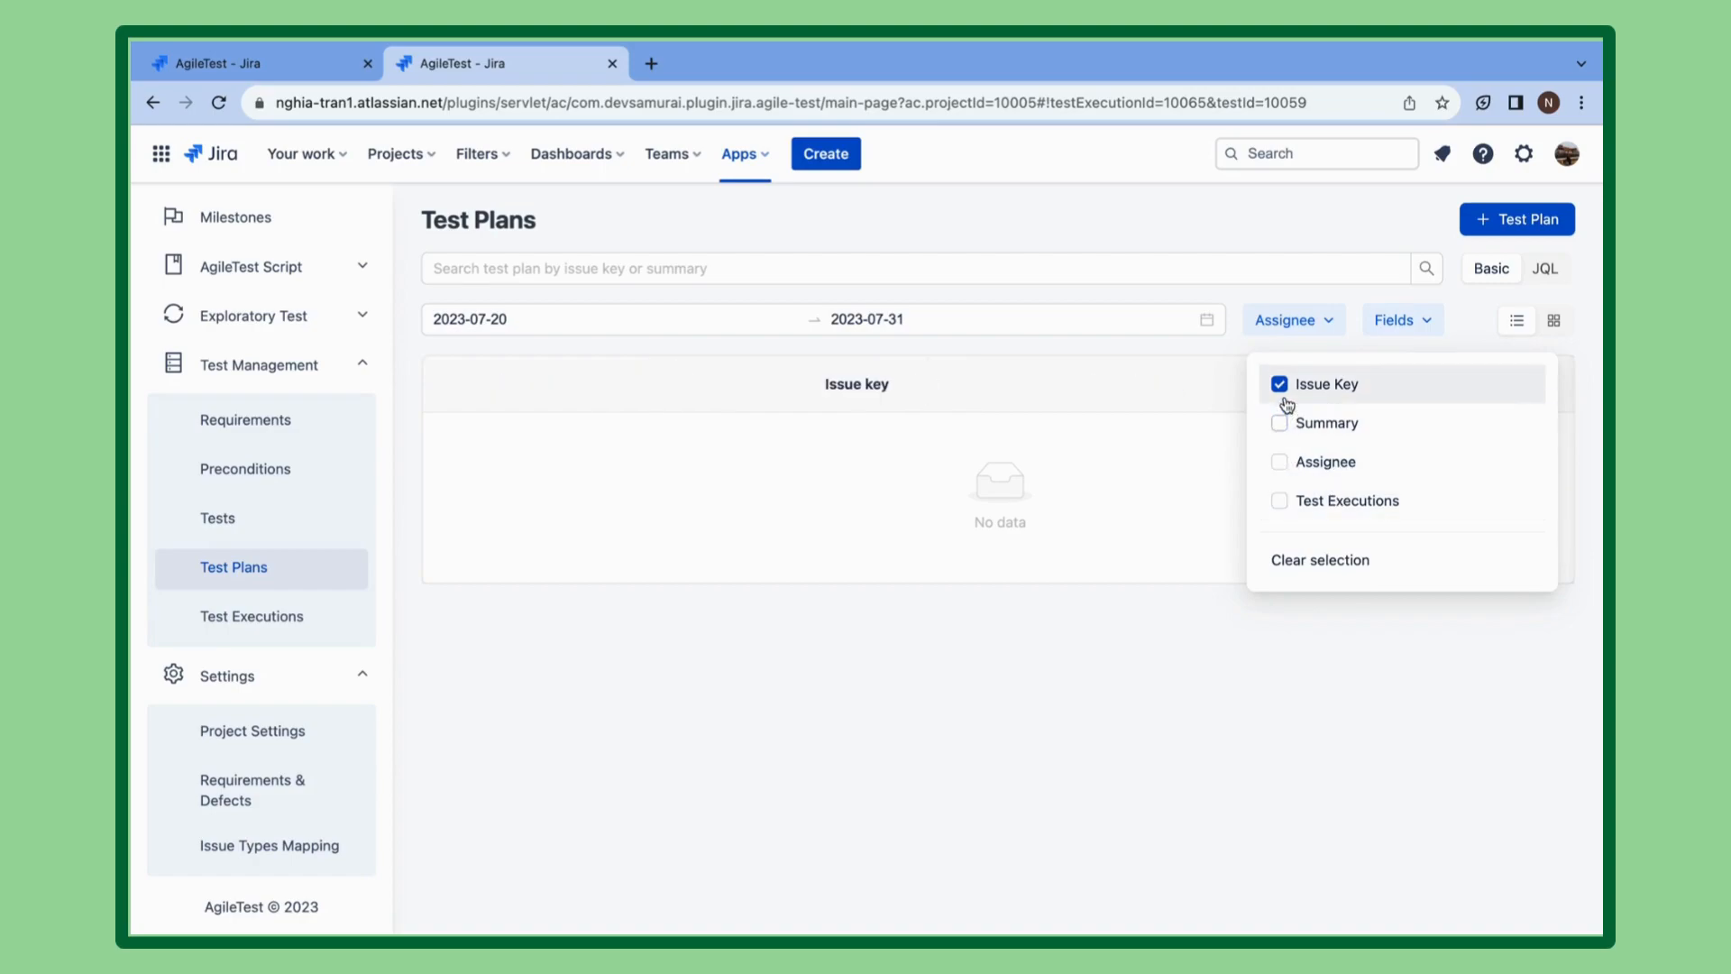
pyautogui.click(1163, 520)
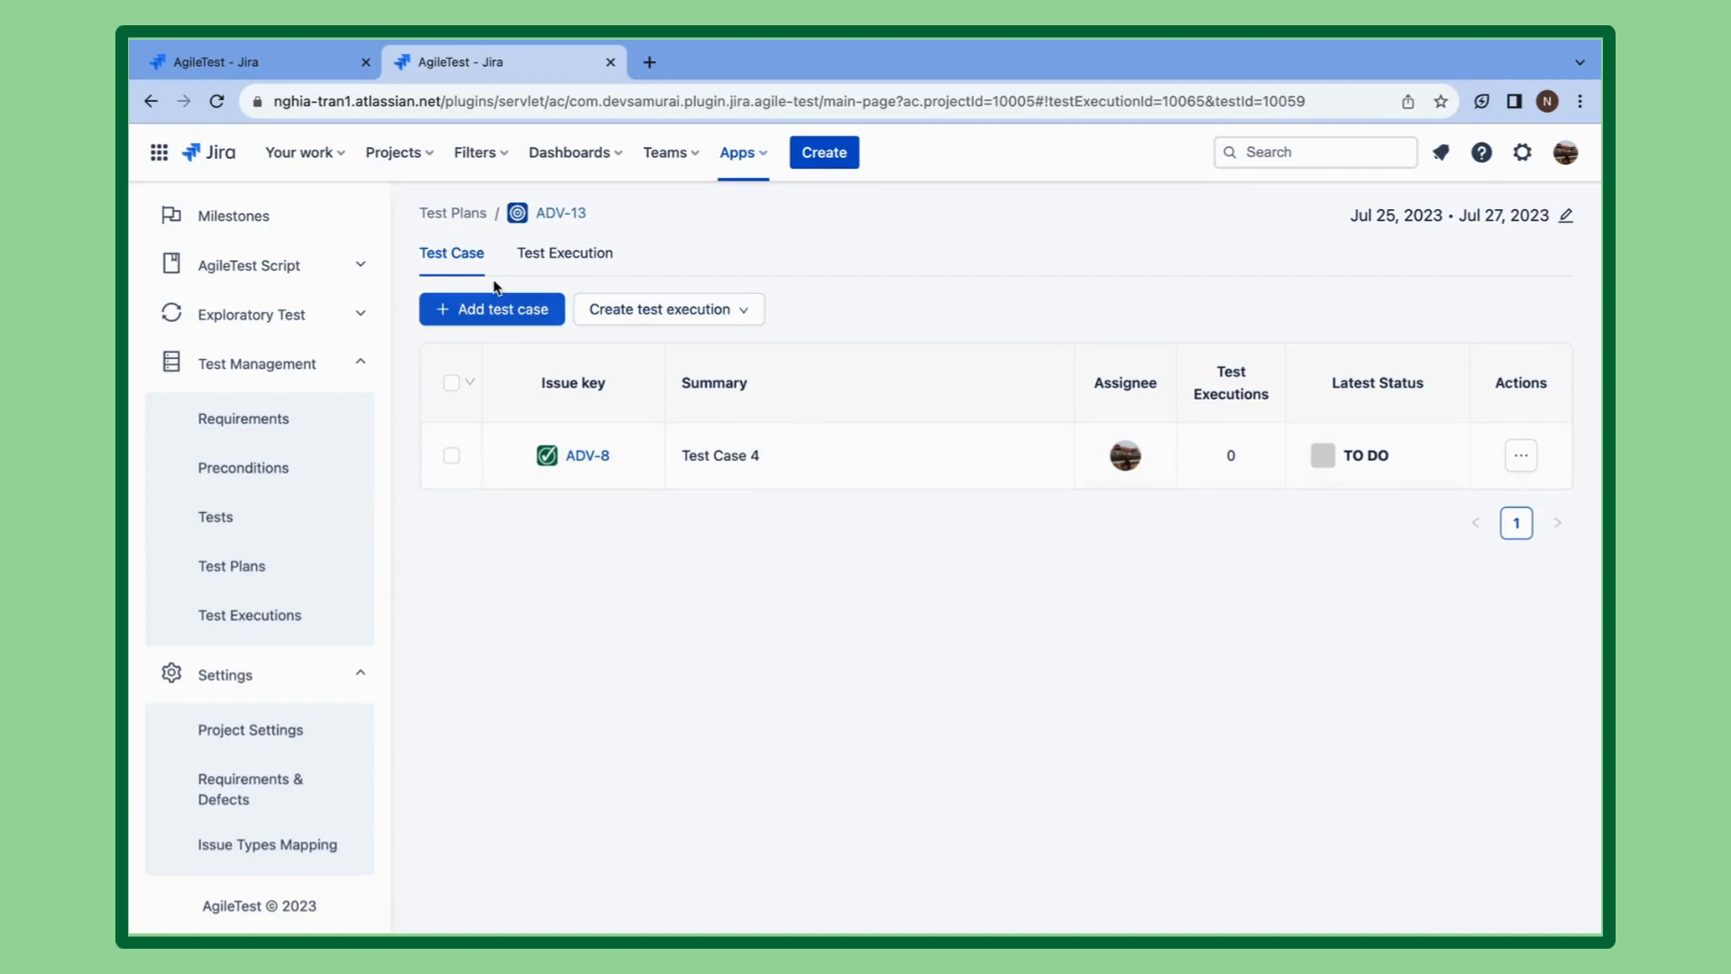
# Check ADV-13's options for adding test cases and creating test executions, and go to the Test Executions list.
pyautogui.click(491, 309)
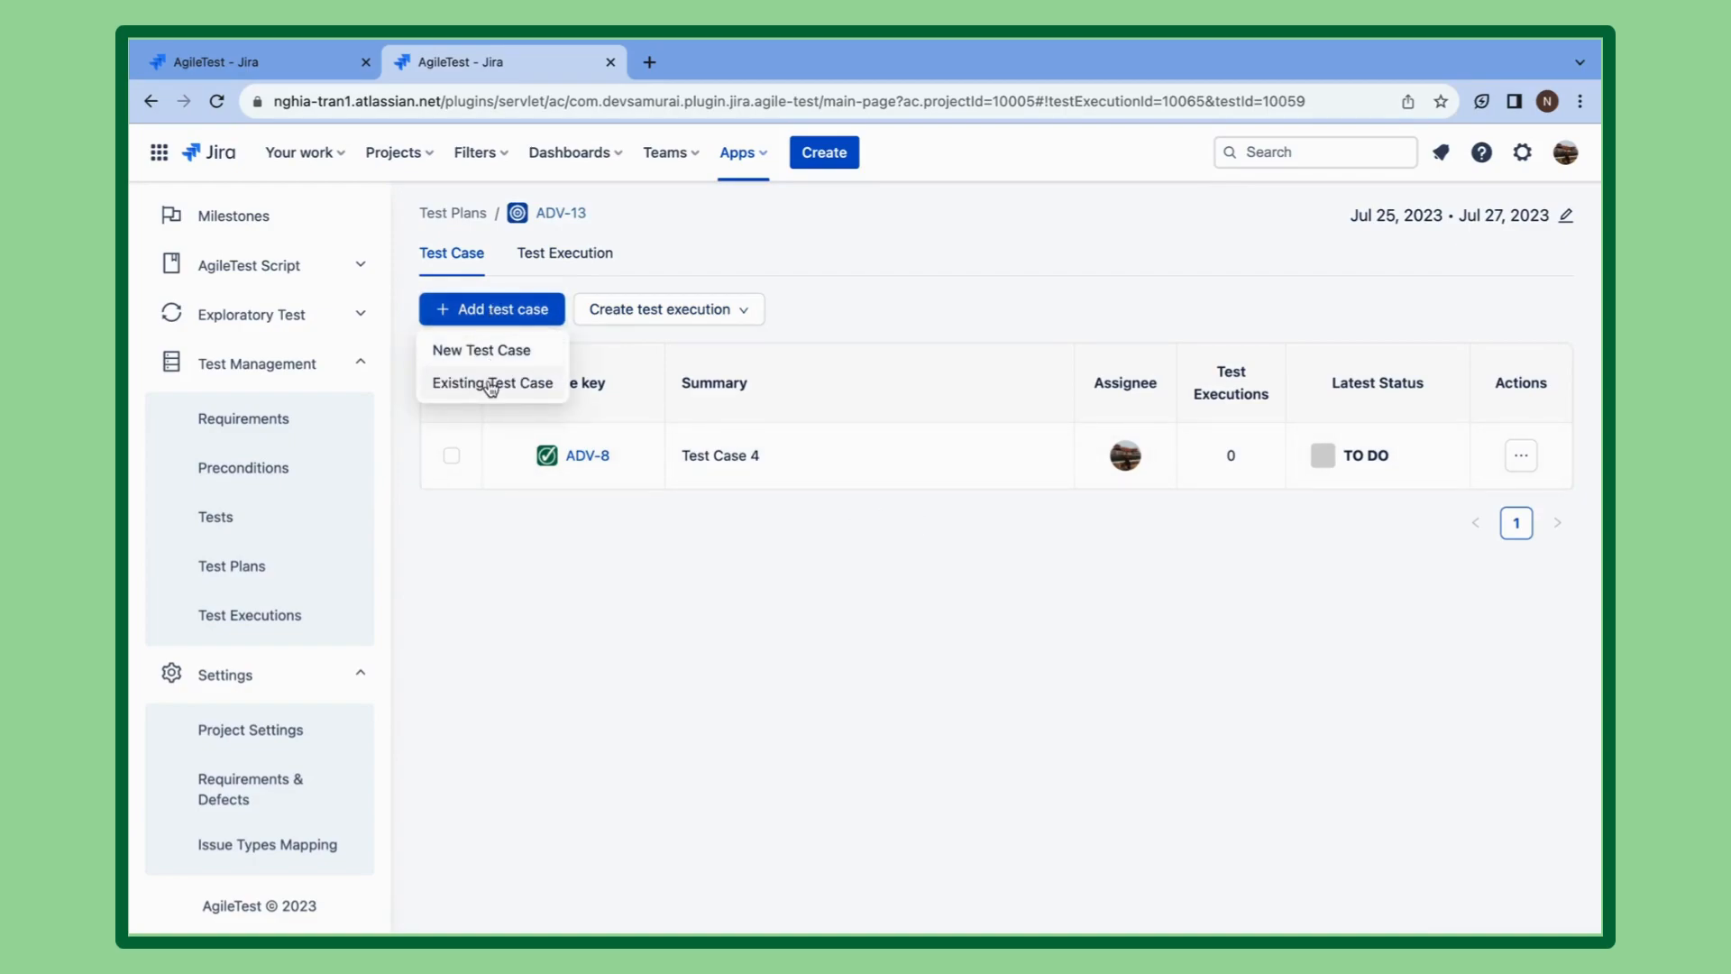
pyautogui.click(614, 312)
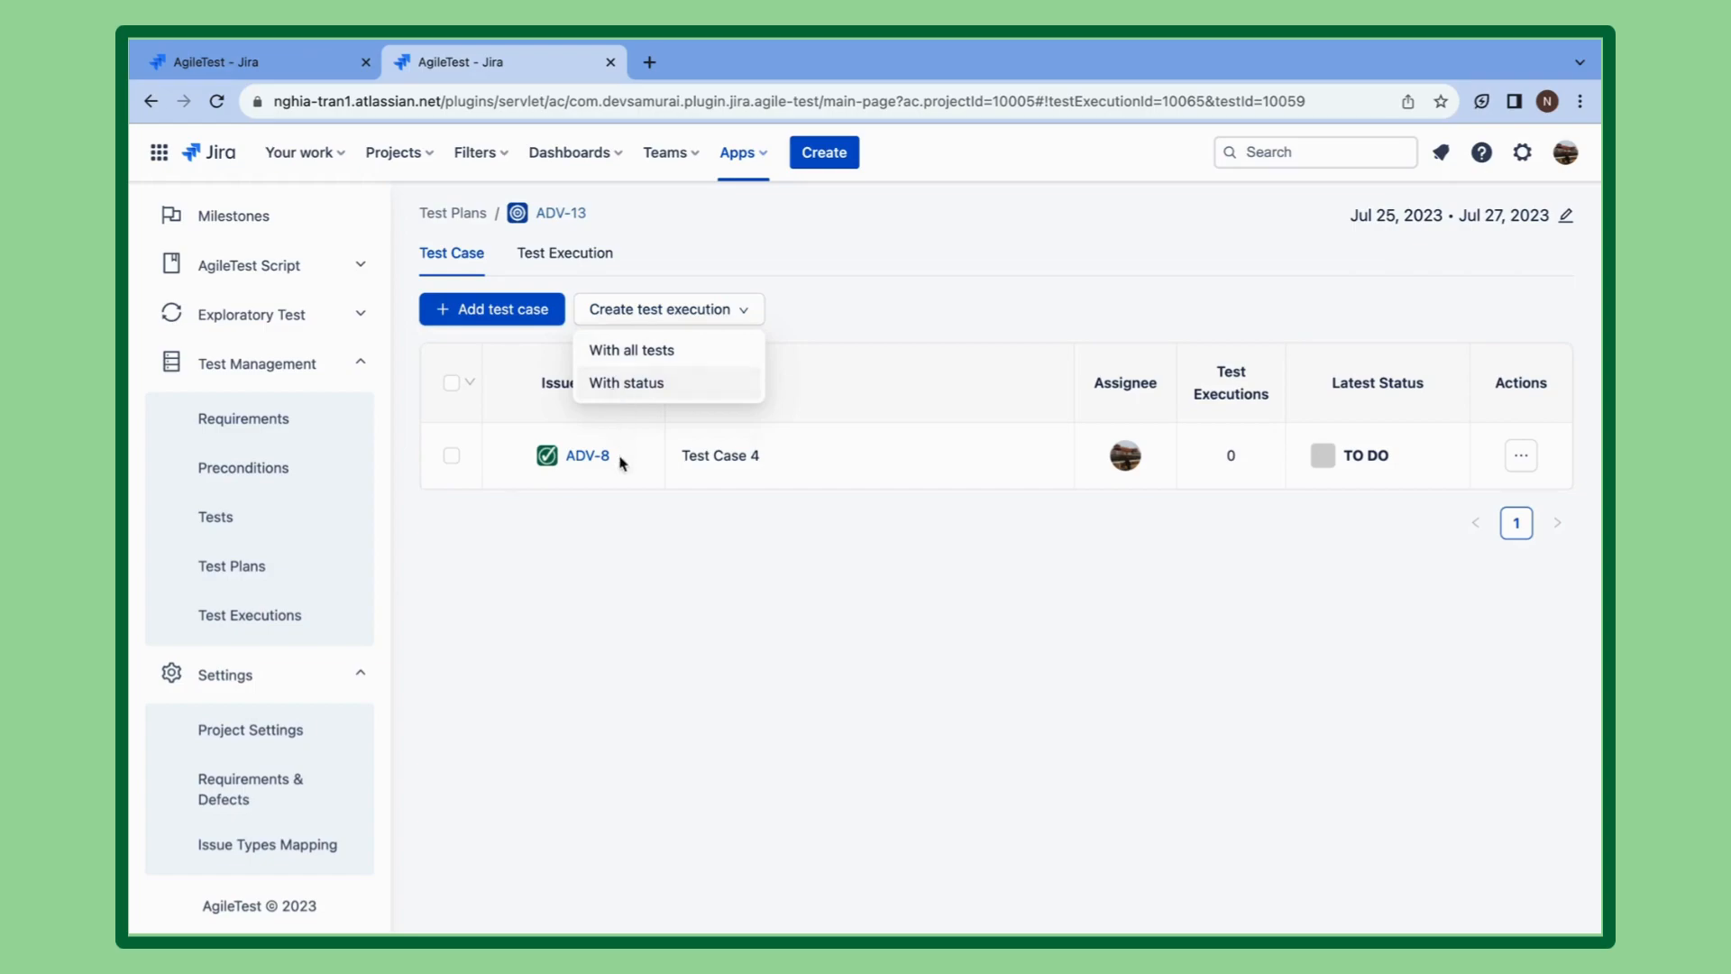
pyautogui.click(289, 616)
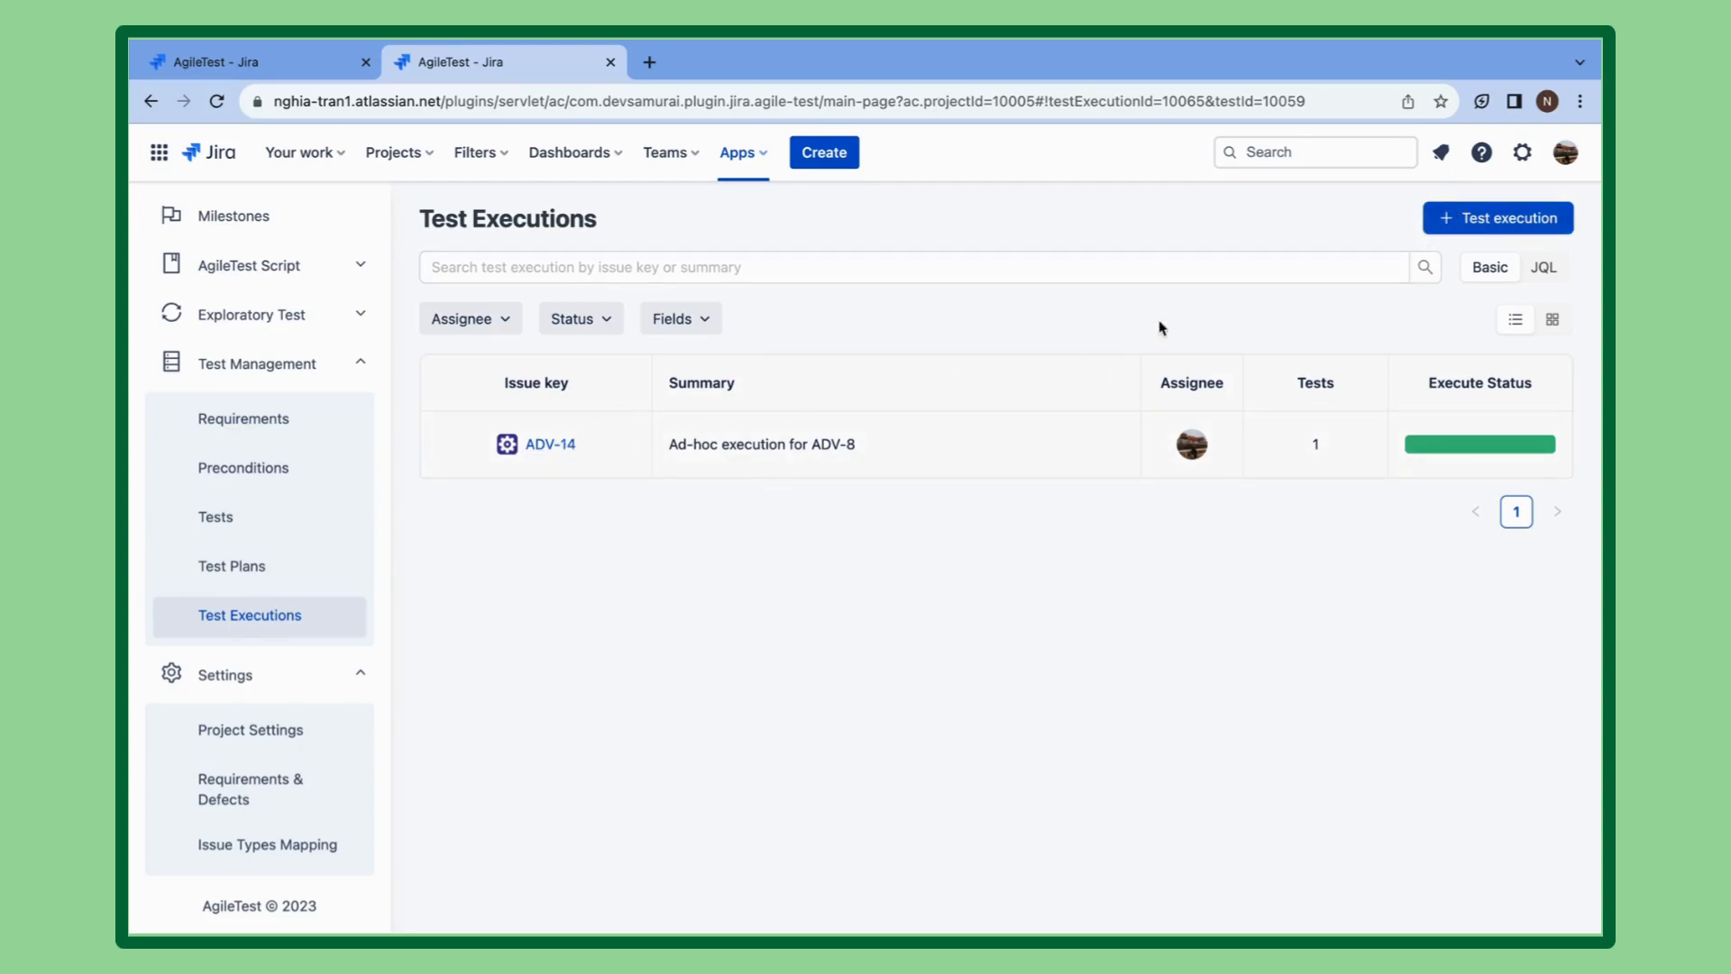
# Start a new test execution with the summary "Test Execution 2" and the description "2".
pyautogui.click(1503, 224)
pyautogui.write('Test Execution2')
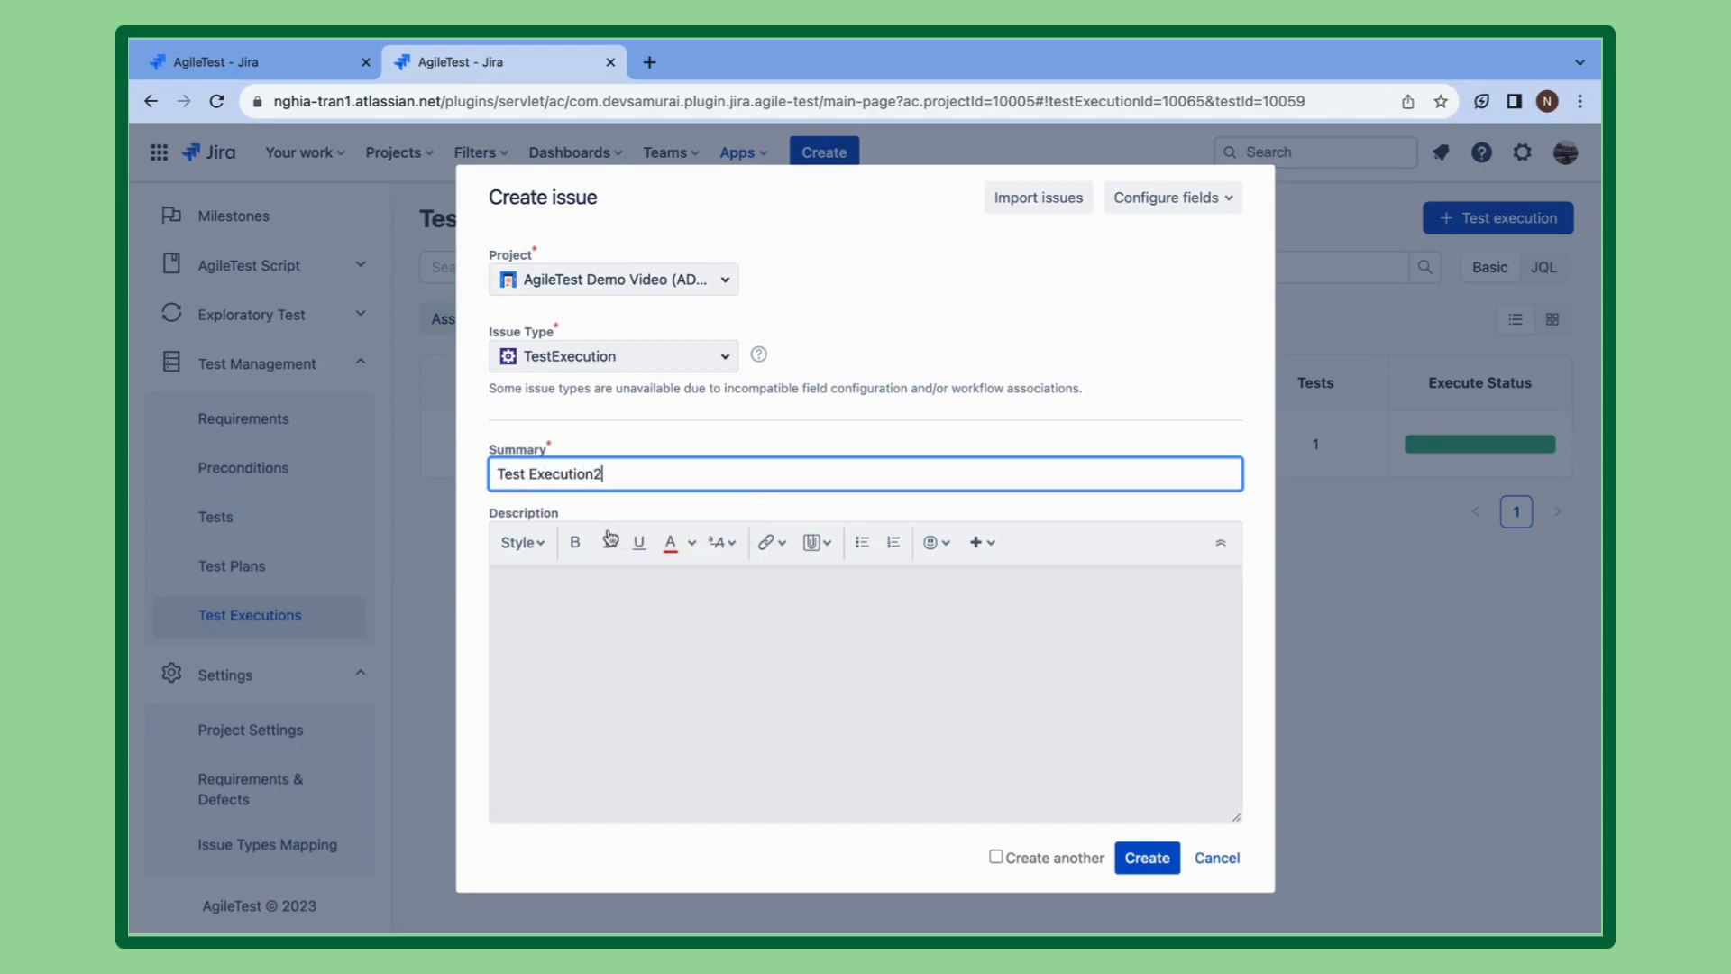
pyautogui.press('BackSpace')
pyautogui.write('2')
pyautogui.click(622, 618)
pyautogui.write('2')
pyautogui.scroll(-2, 761, 645)
pyautogui.scroll(-3, 761, 645)
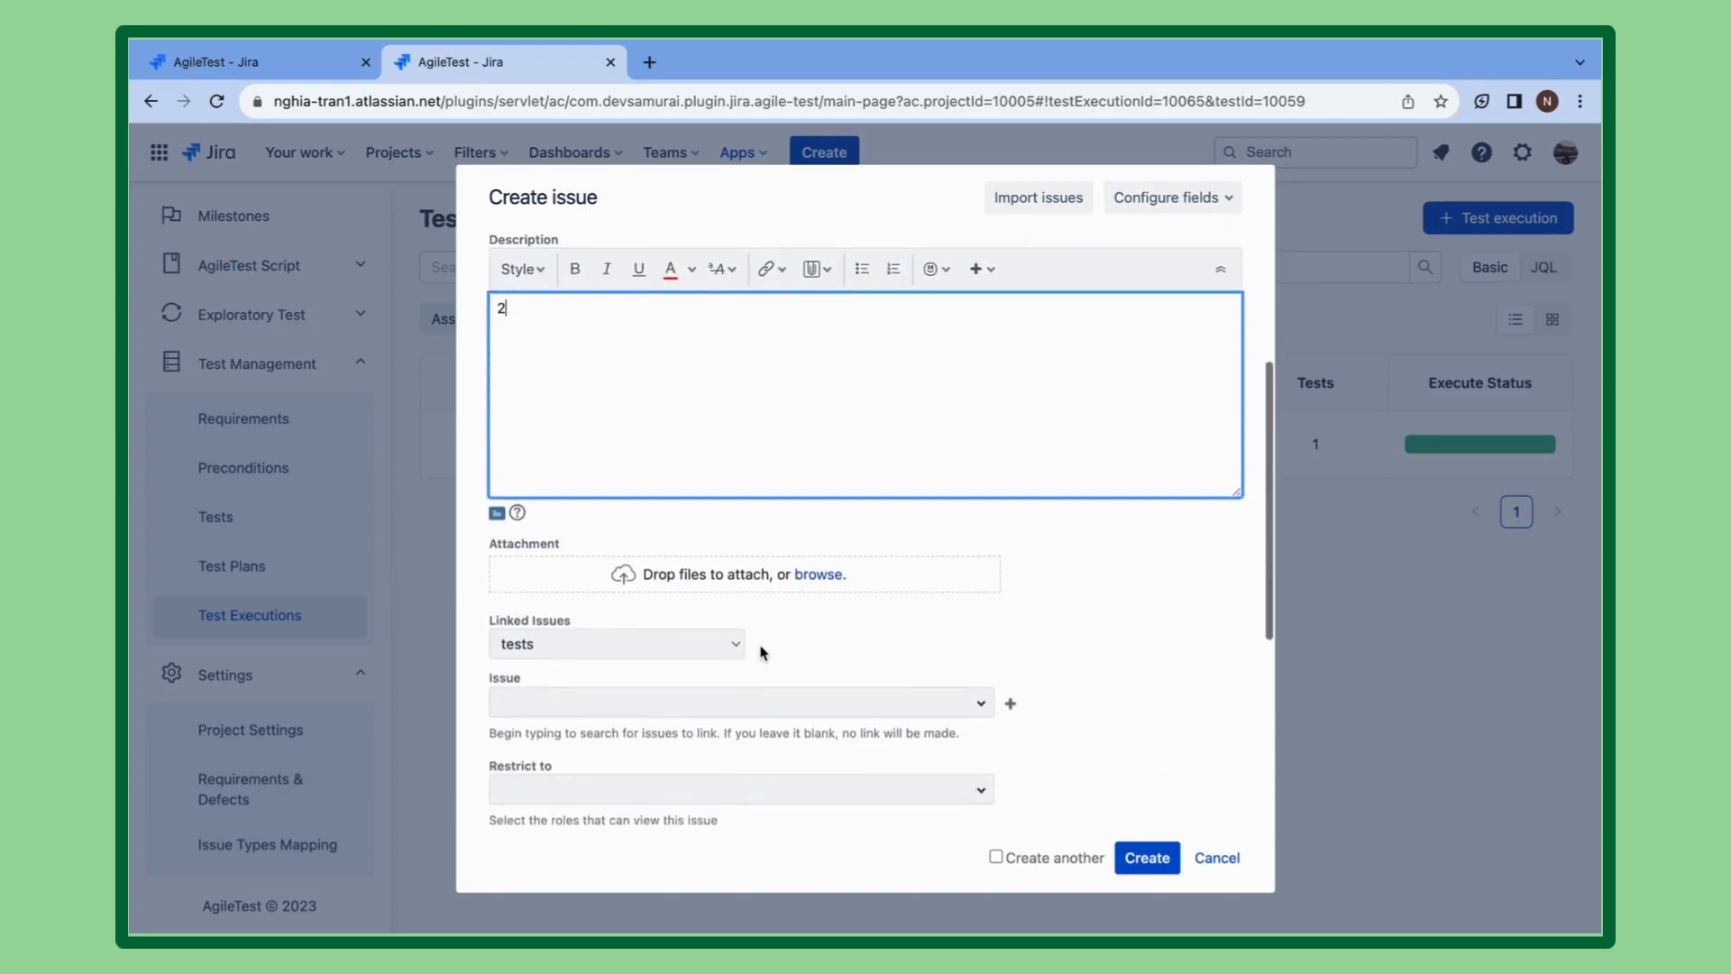
# Link ADV-8 to the new test execution with the "tests" relation and create the issue.
pyautogui.click(667, 653)
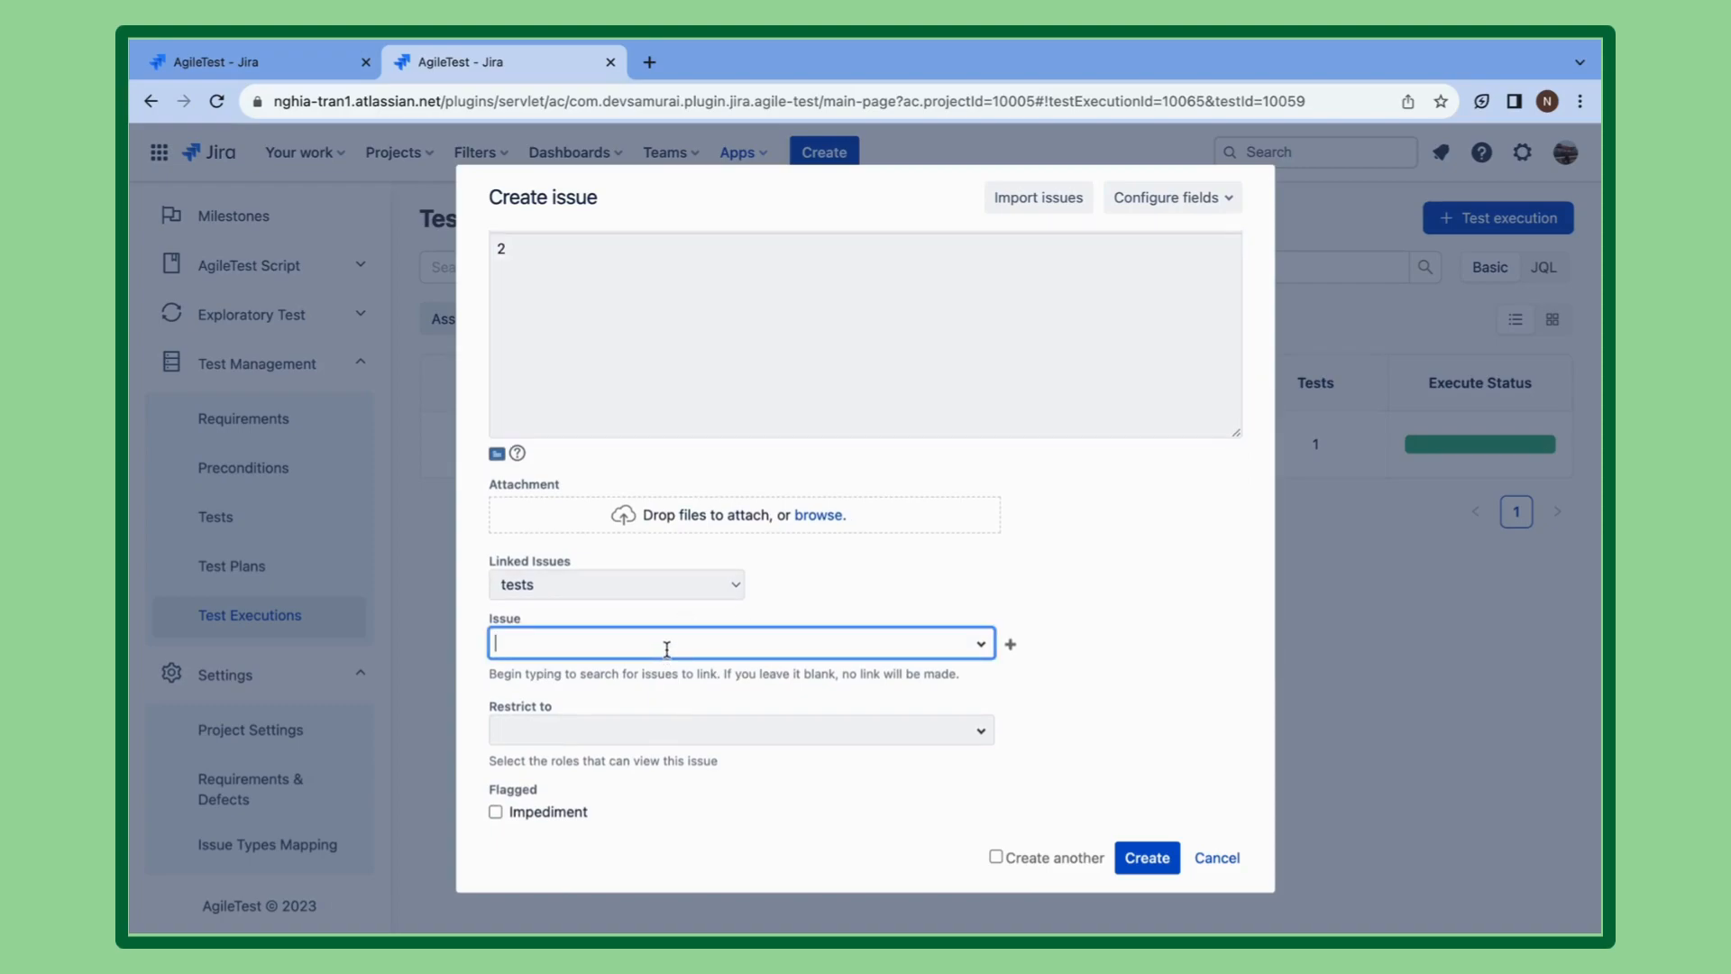
pyautogui.write('Test')
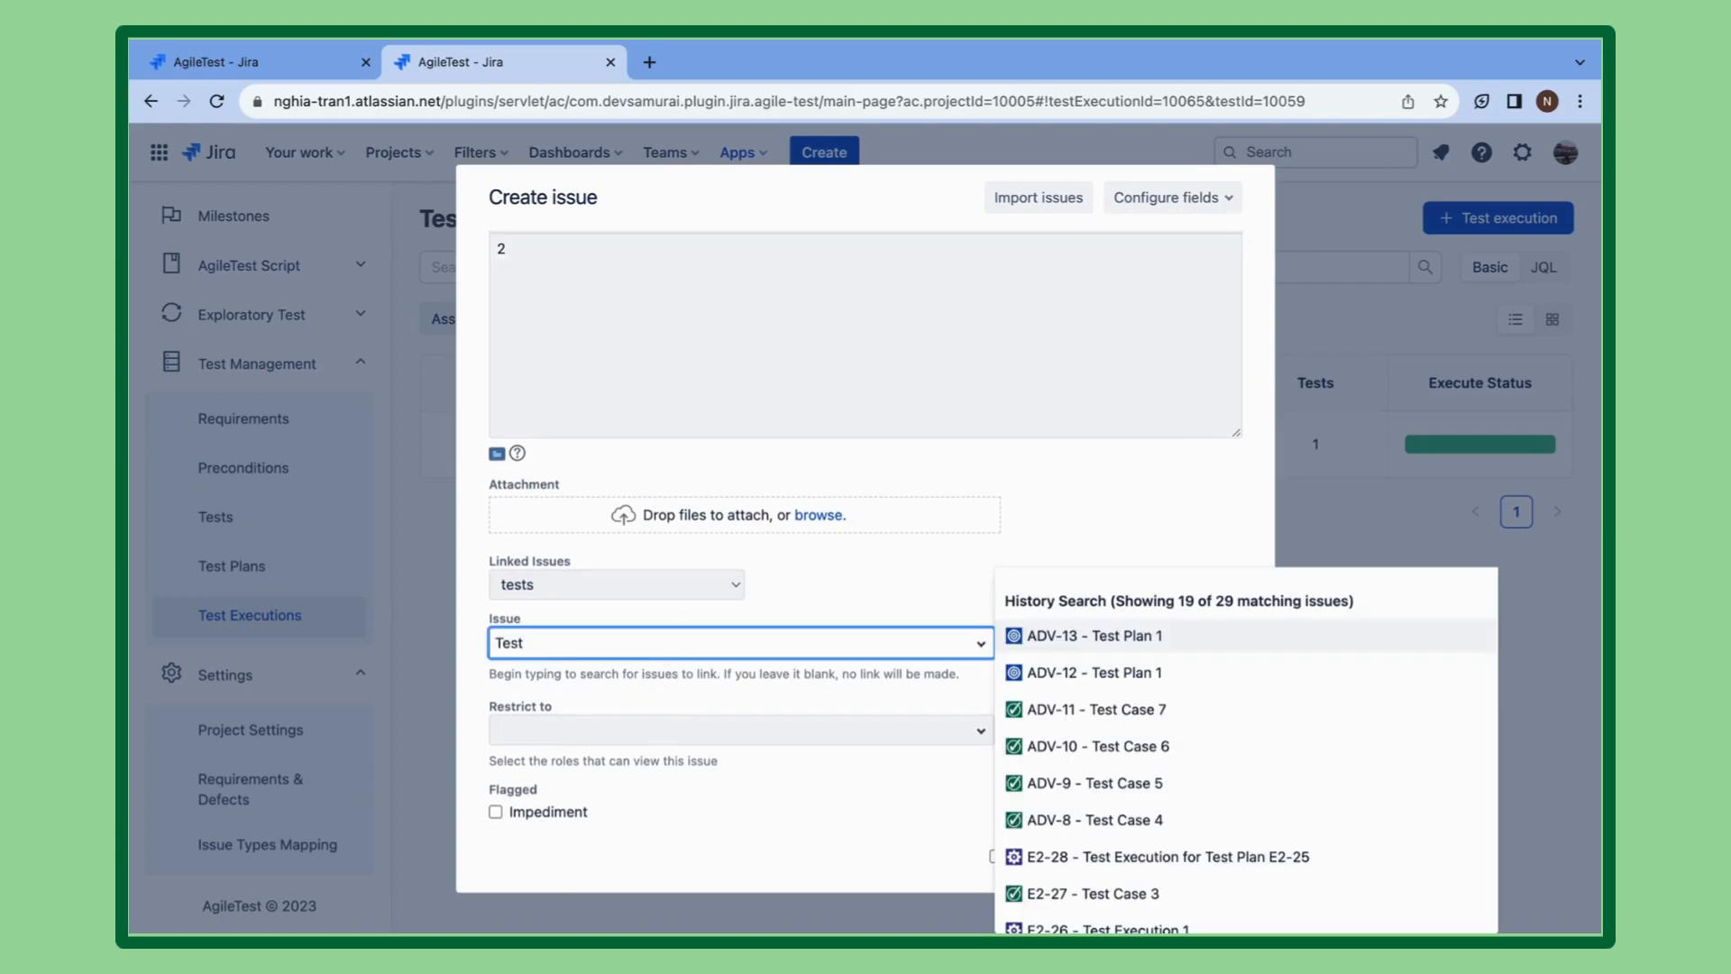
pyautogui.click(1160, 822)
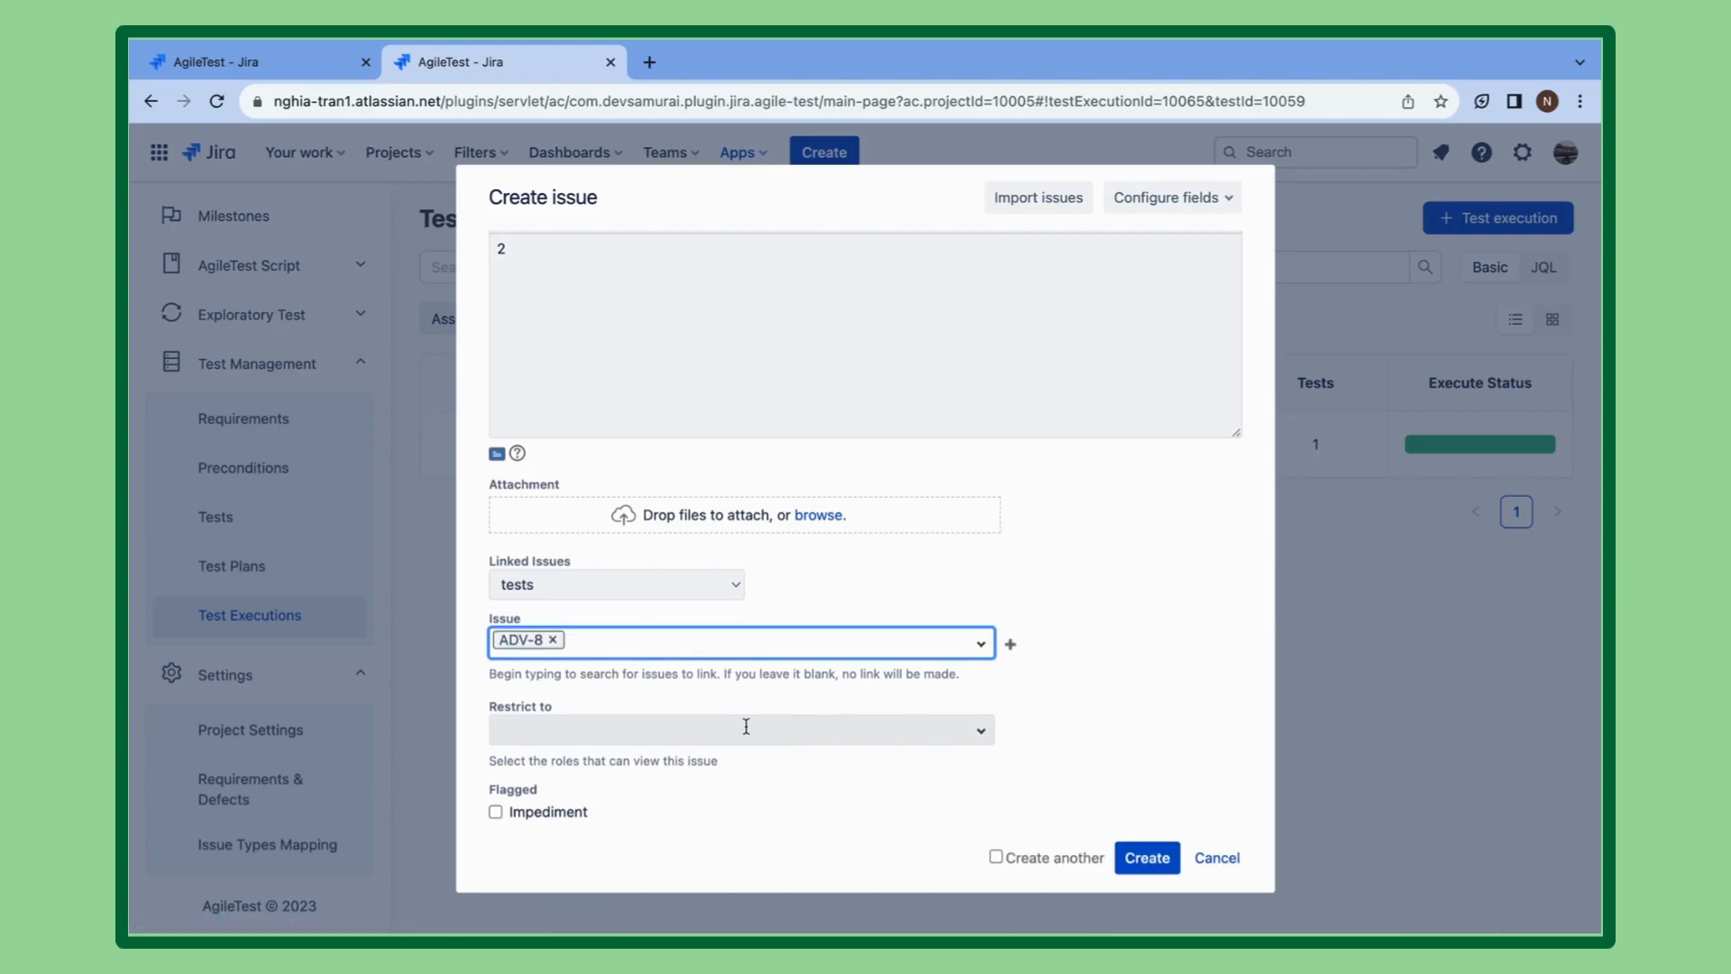
pyautogui.scroll(-4, 746, 726)
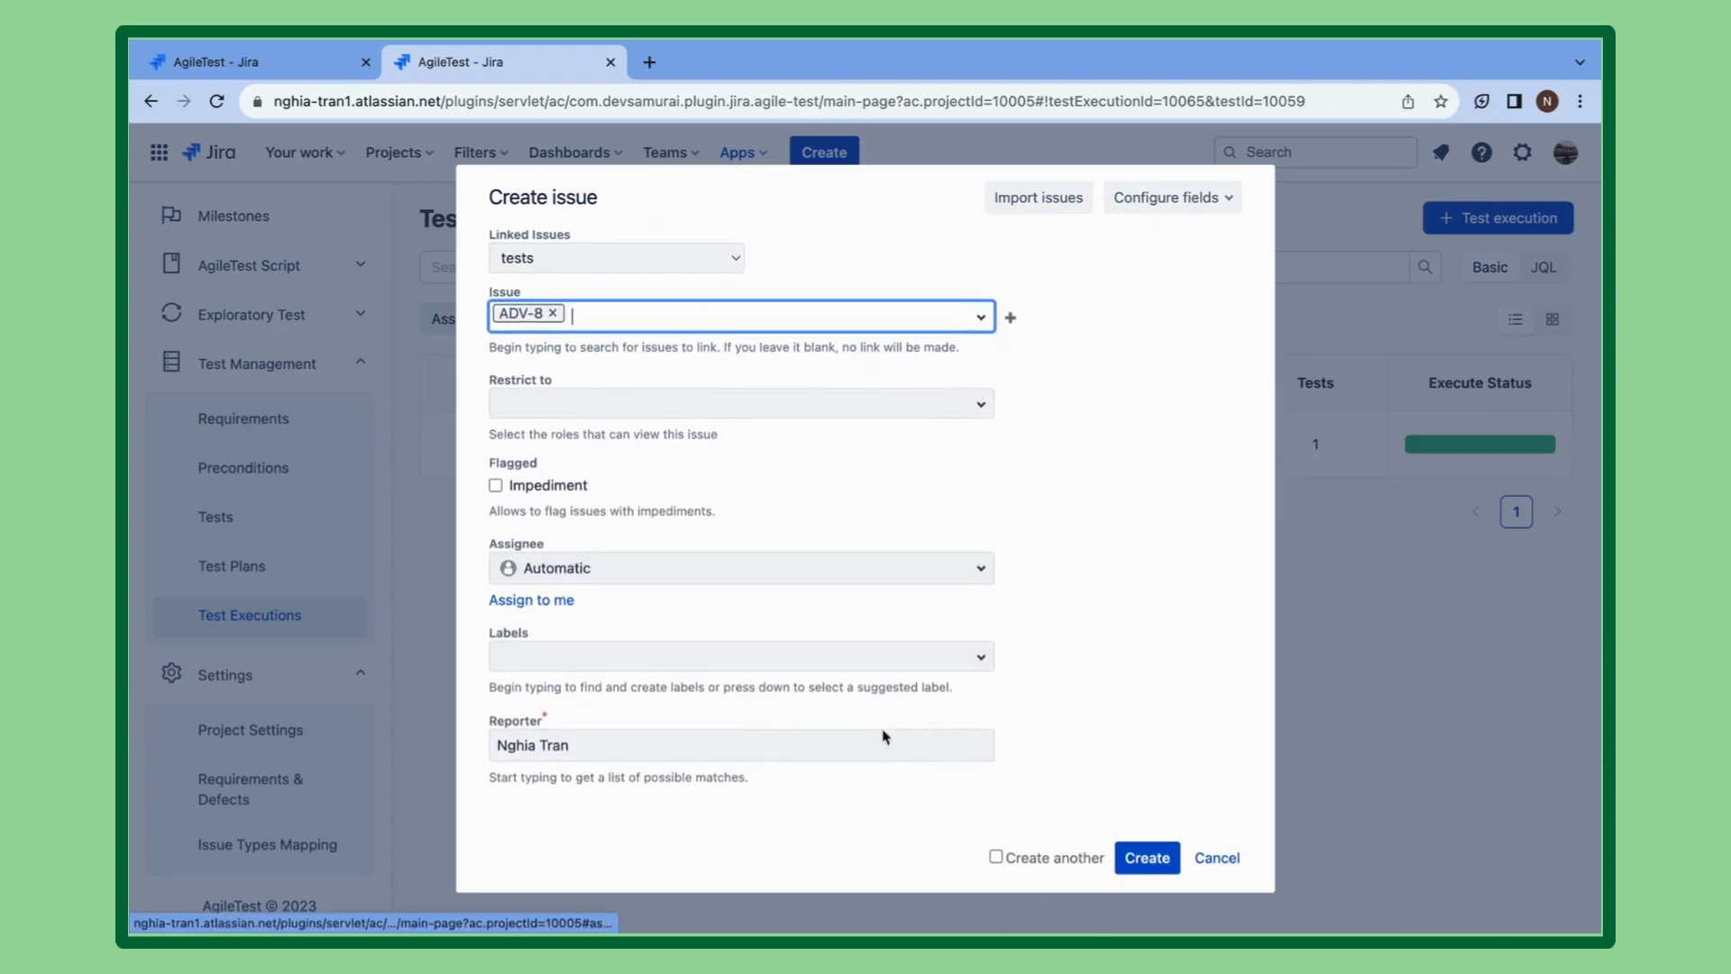
pyautogui.click(1147, 857)
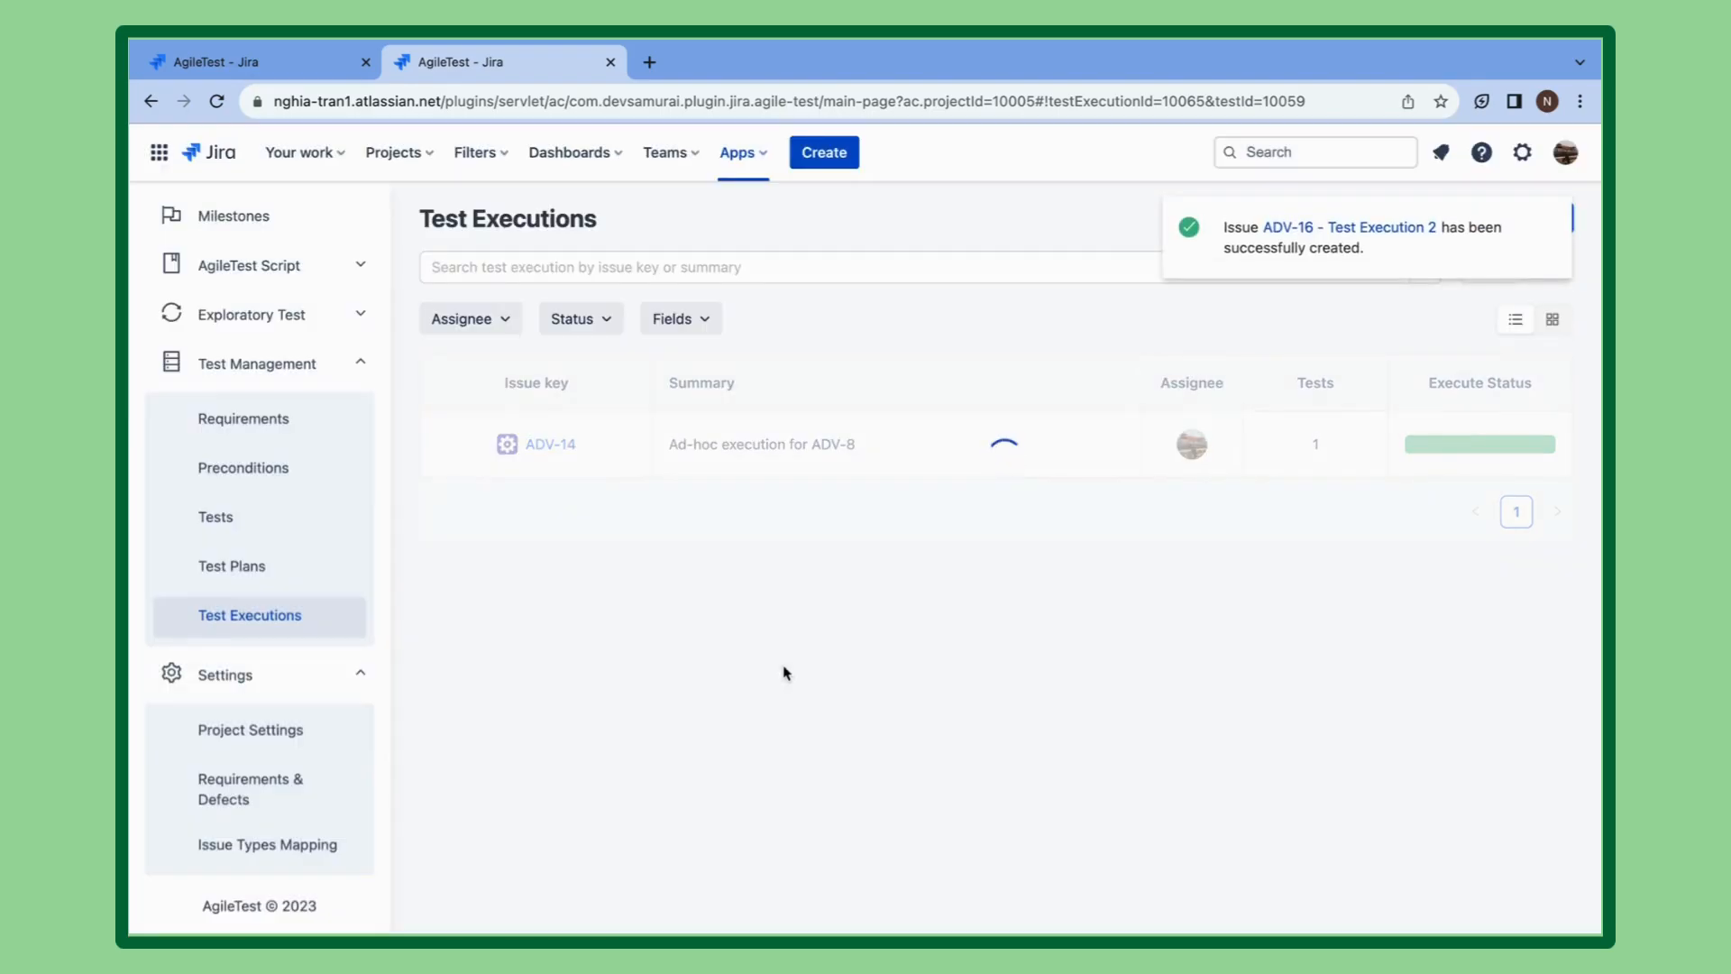
# Search the test executions for "2", clear the search, and filter the list by the named assignee and the To Do status.
pyautogui.write('2')
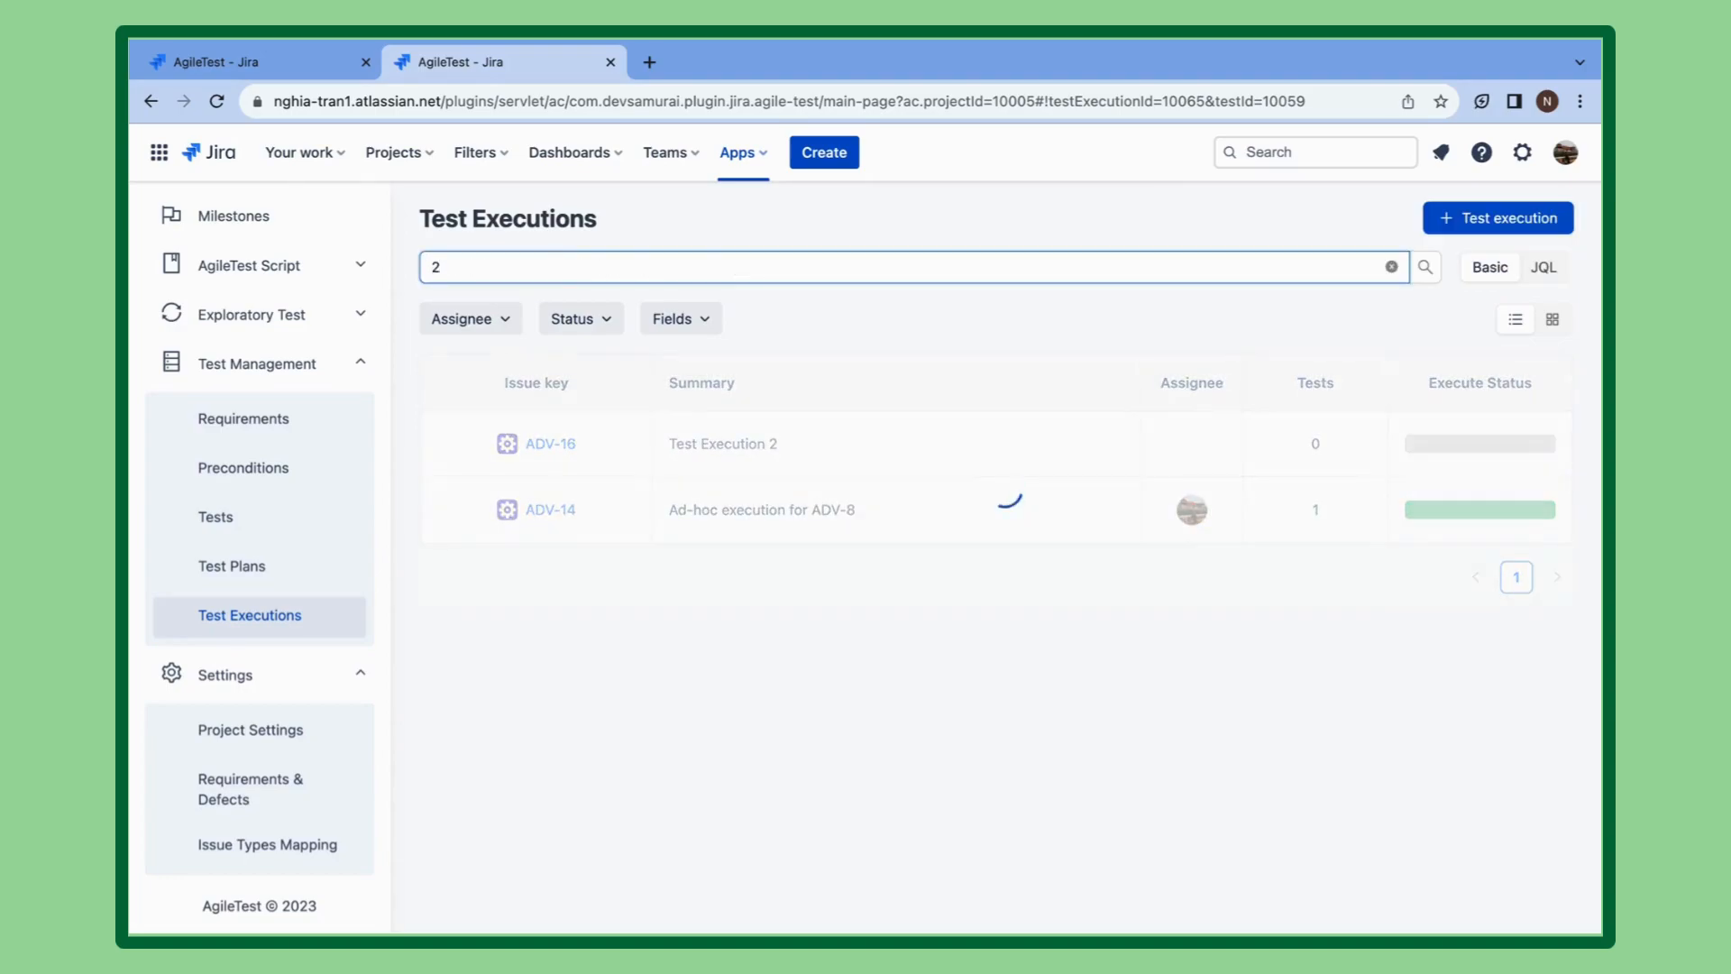
pyautogui.click(1391, 266)
pyautogui.click(468, 318)
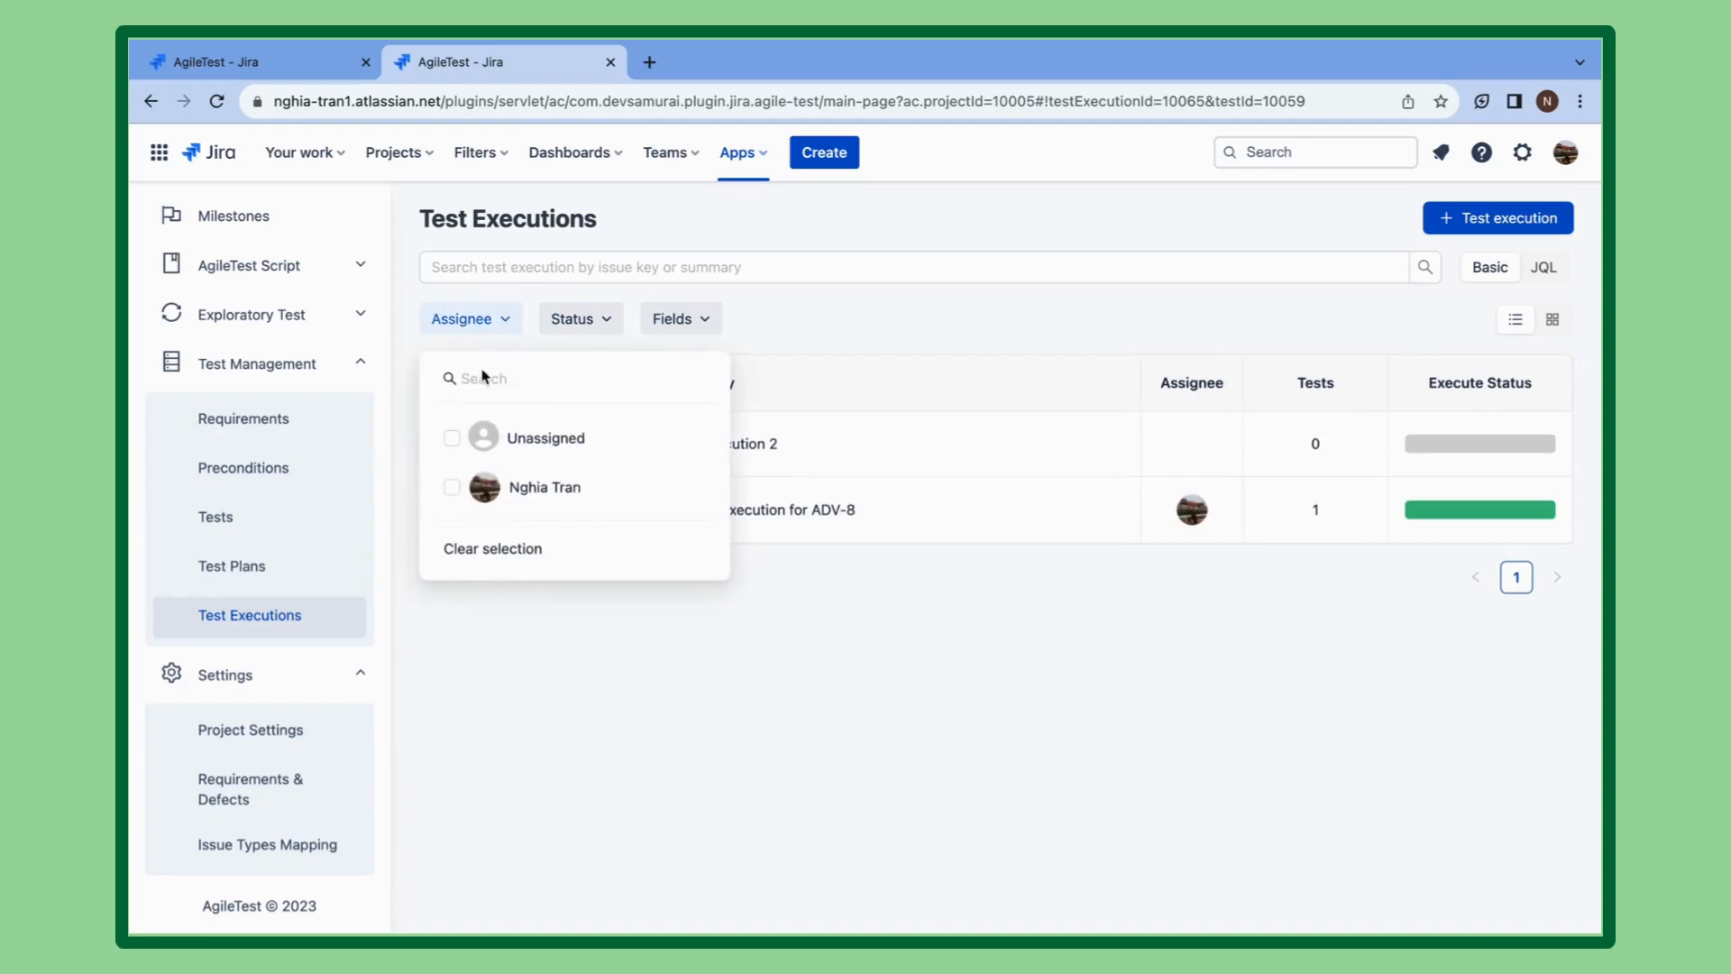
pyautogui.click(491, 486)
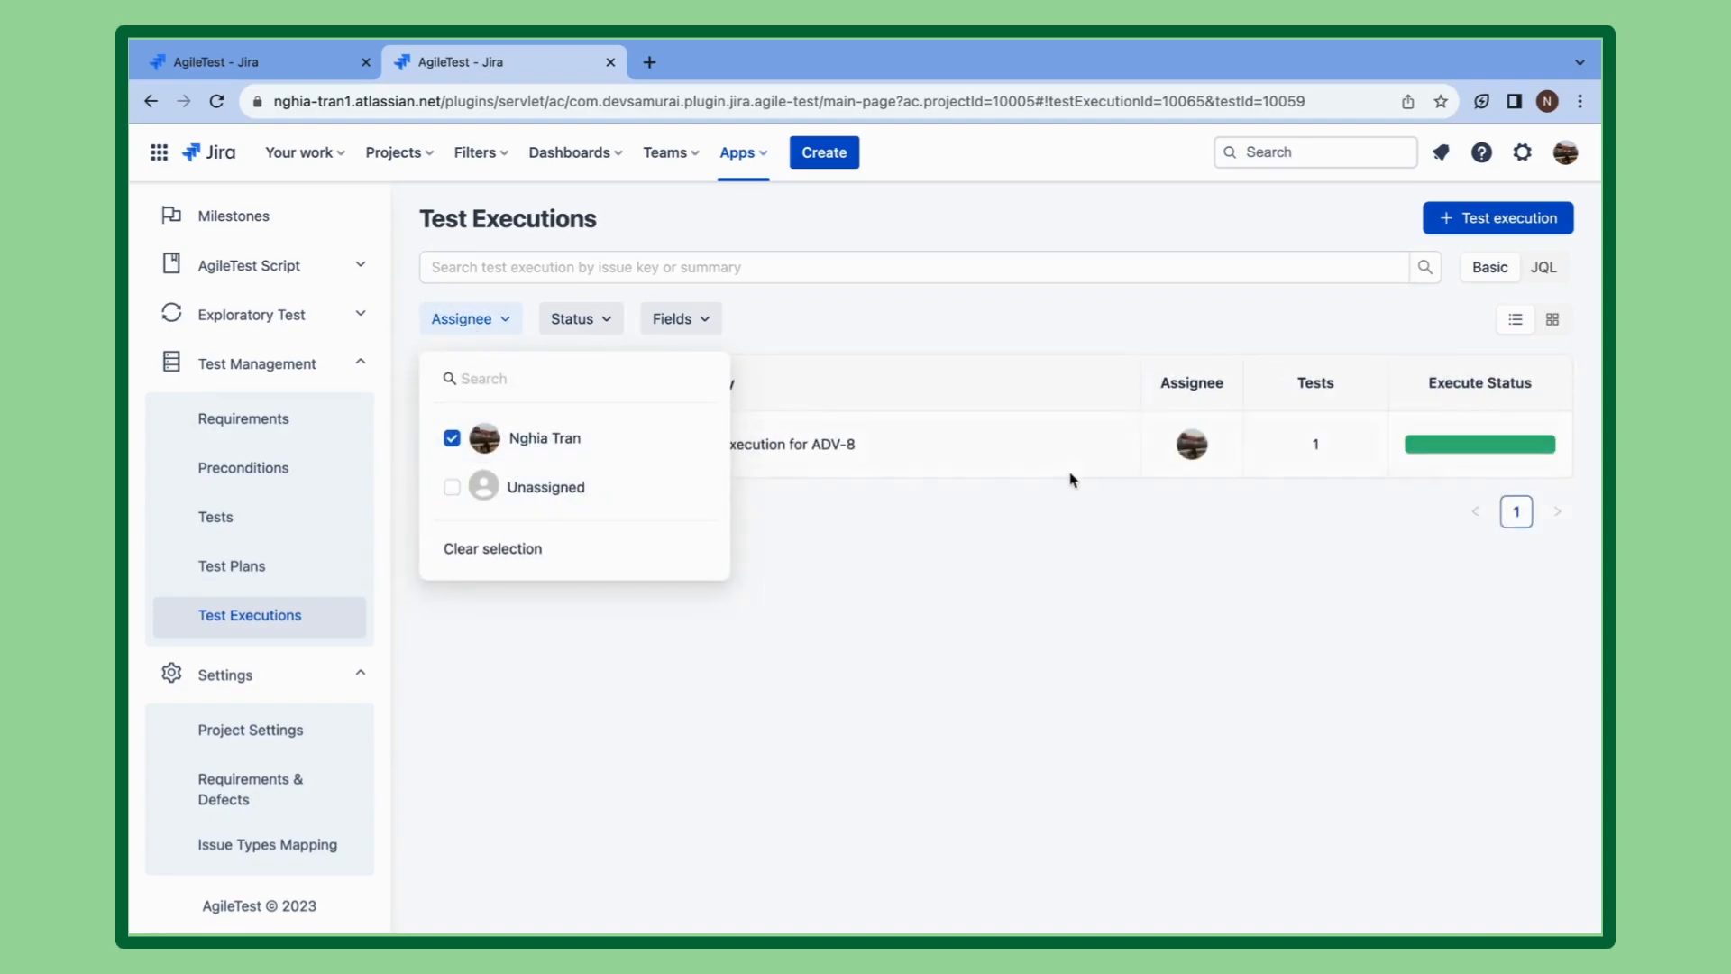
pyautogui.click(586, 319)
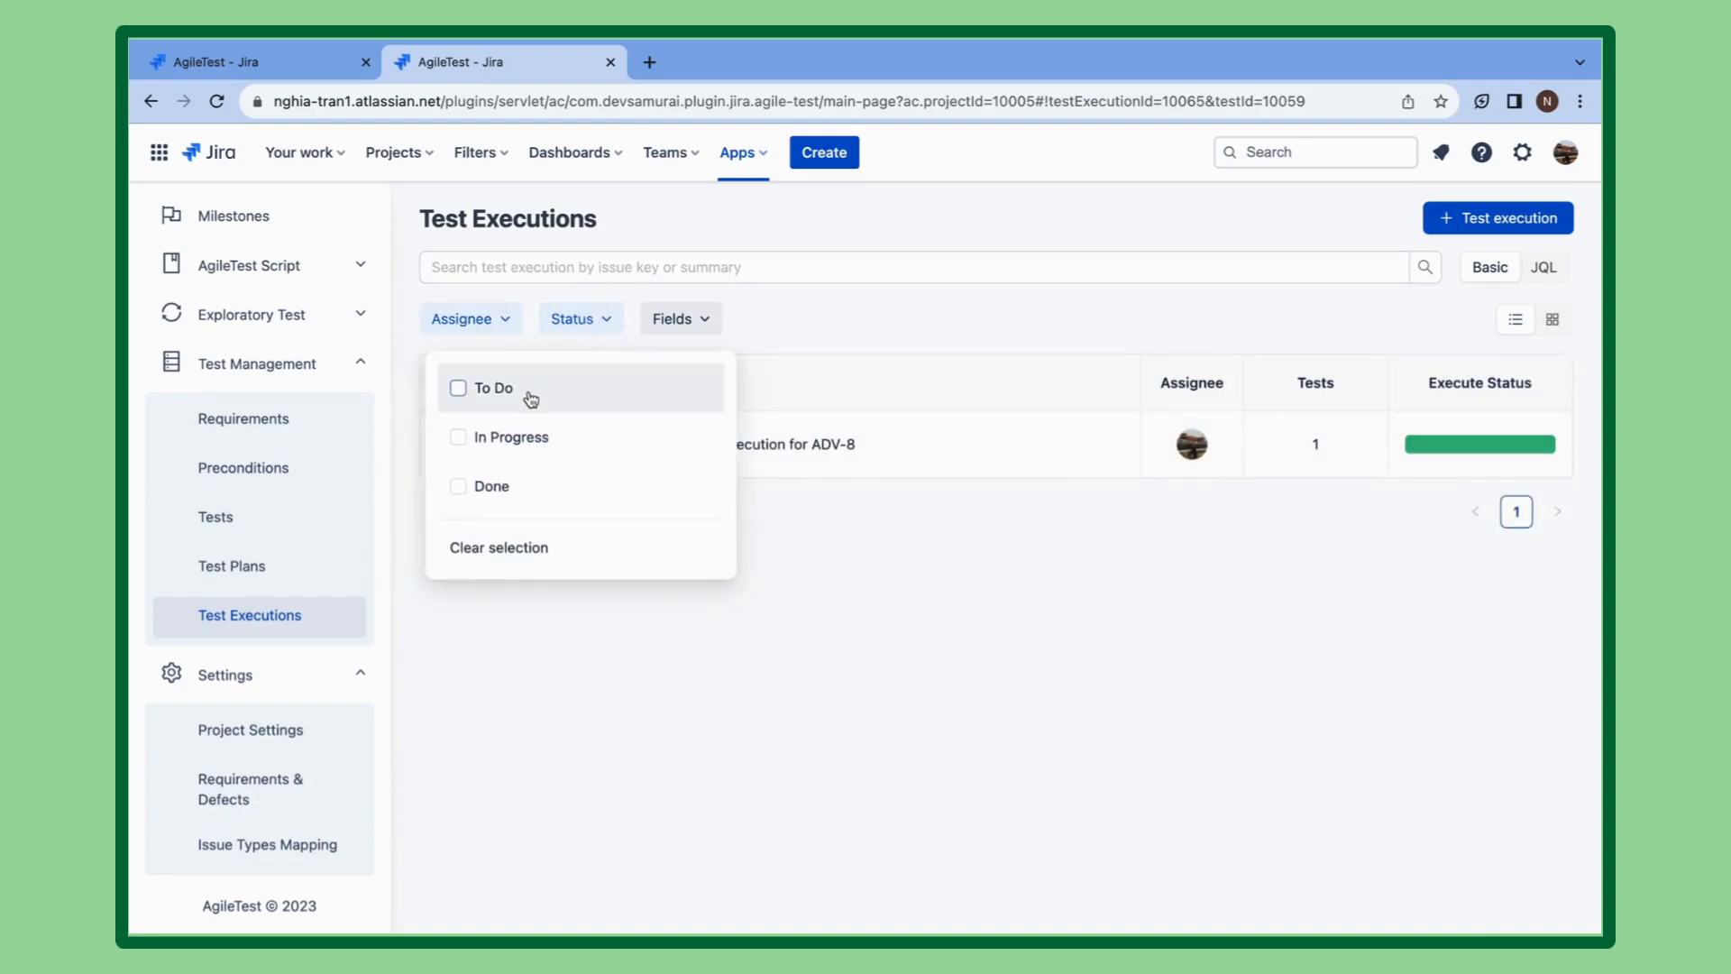
pyautogui.click(531, 395)
# Hide the Issue Key, Summary and Assignee fields in the test execution list and show them again.
pyautogui.click(694, 324)
pyautogui.click(690, 327)
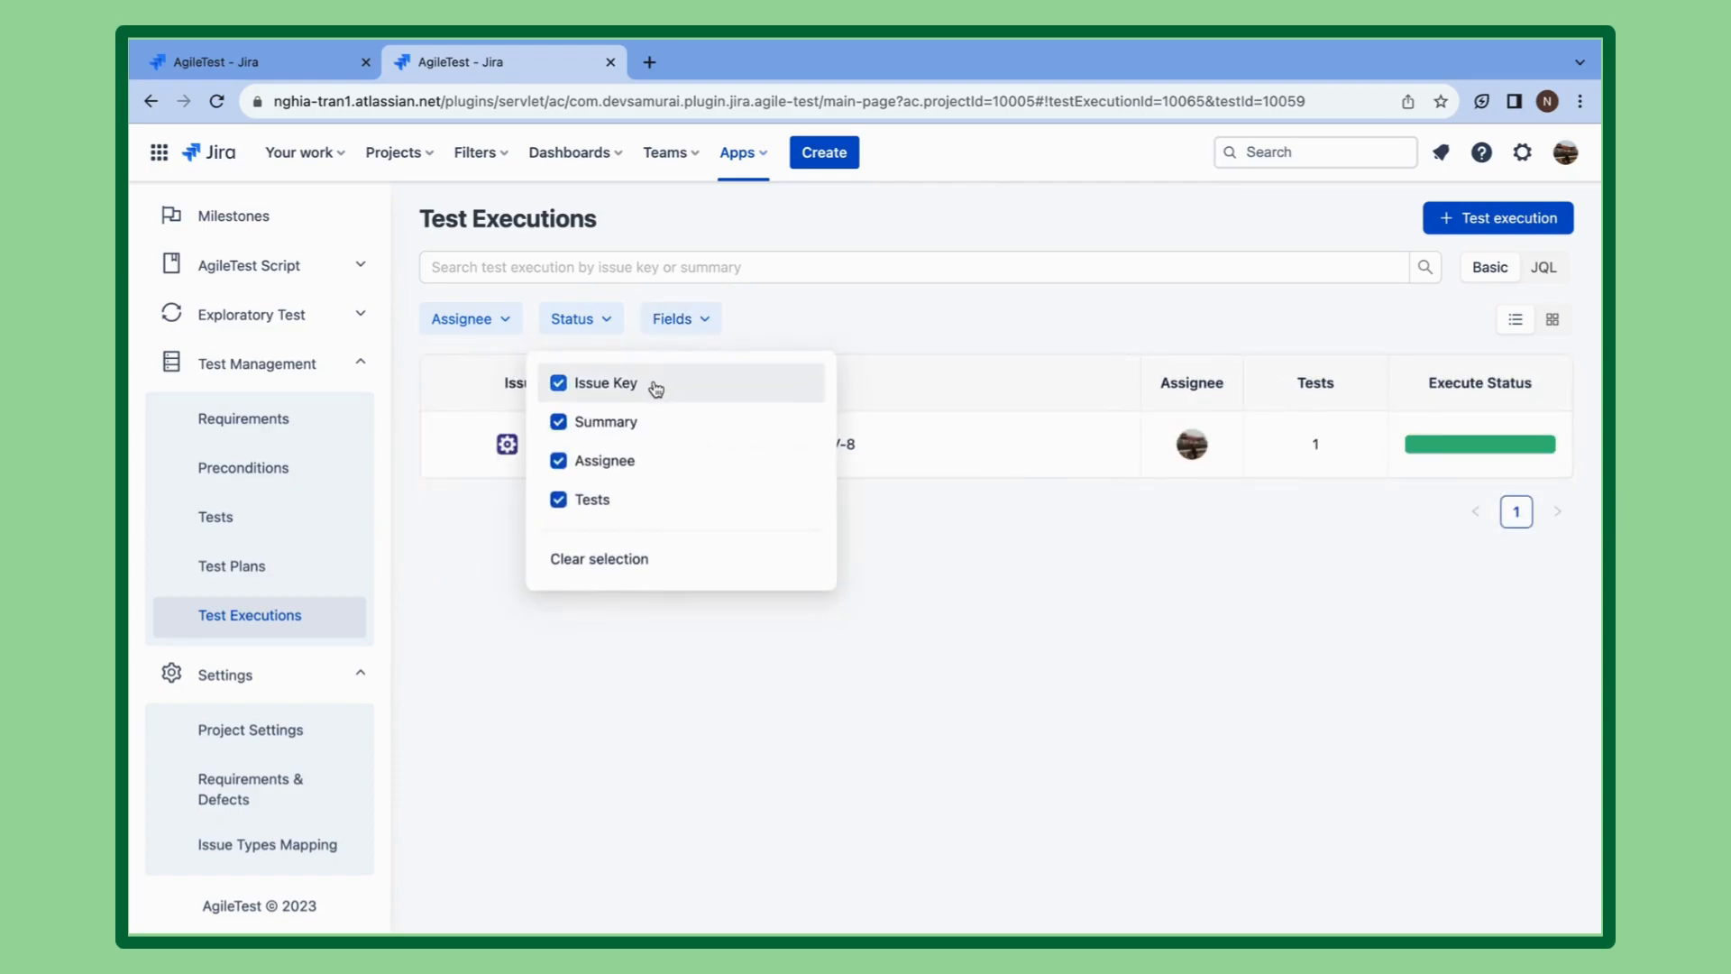
pyautogui.click(653, 386)
pyautogui.click(637, 424)
pyautogui.click(638, 460)
pyautogui.click(631, 422)
pyautogui.click(629, 385)
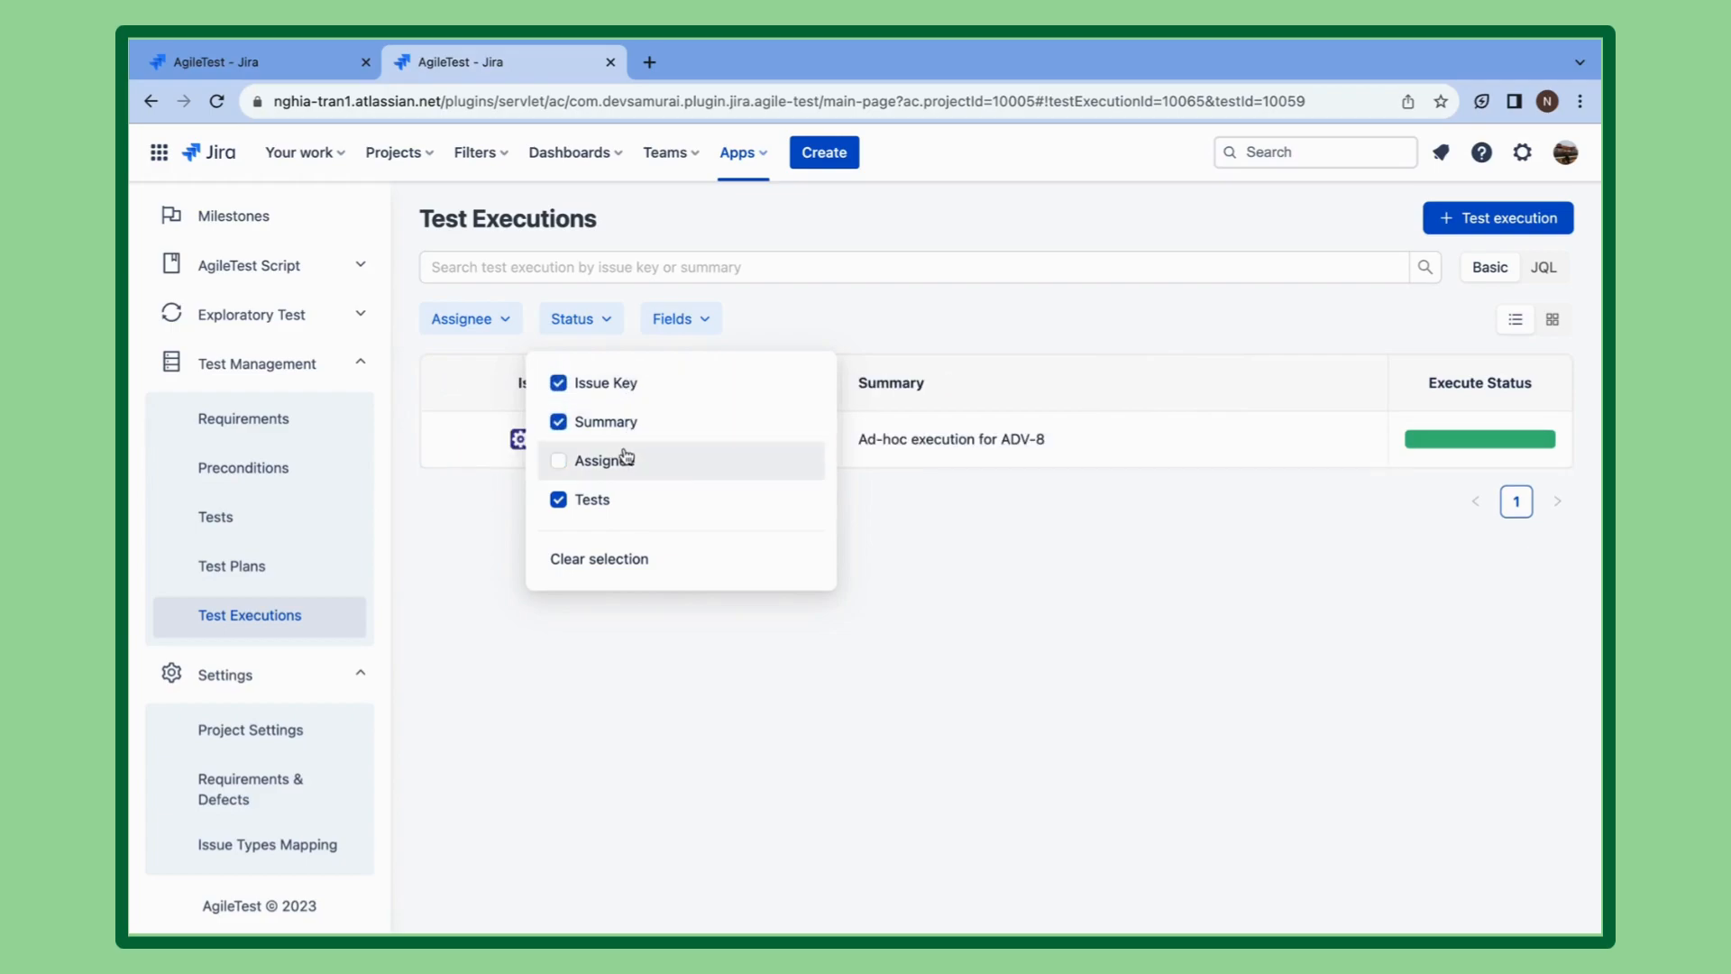
pyautogui.click(678, 476)
pyautogui.click(926, 637)
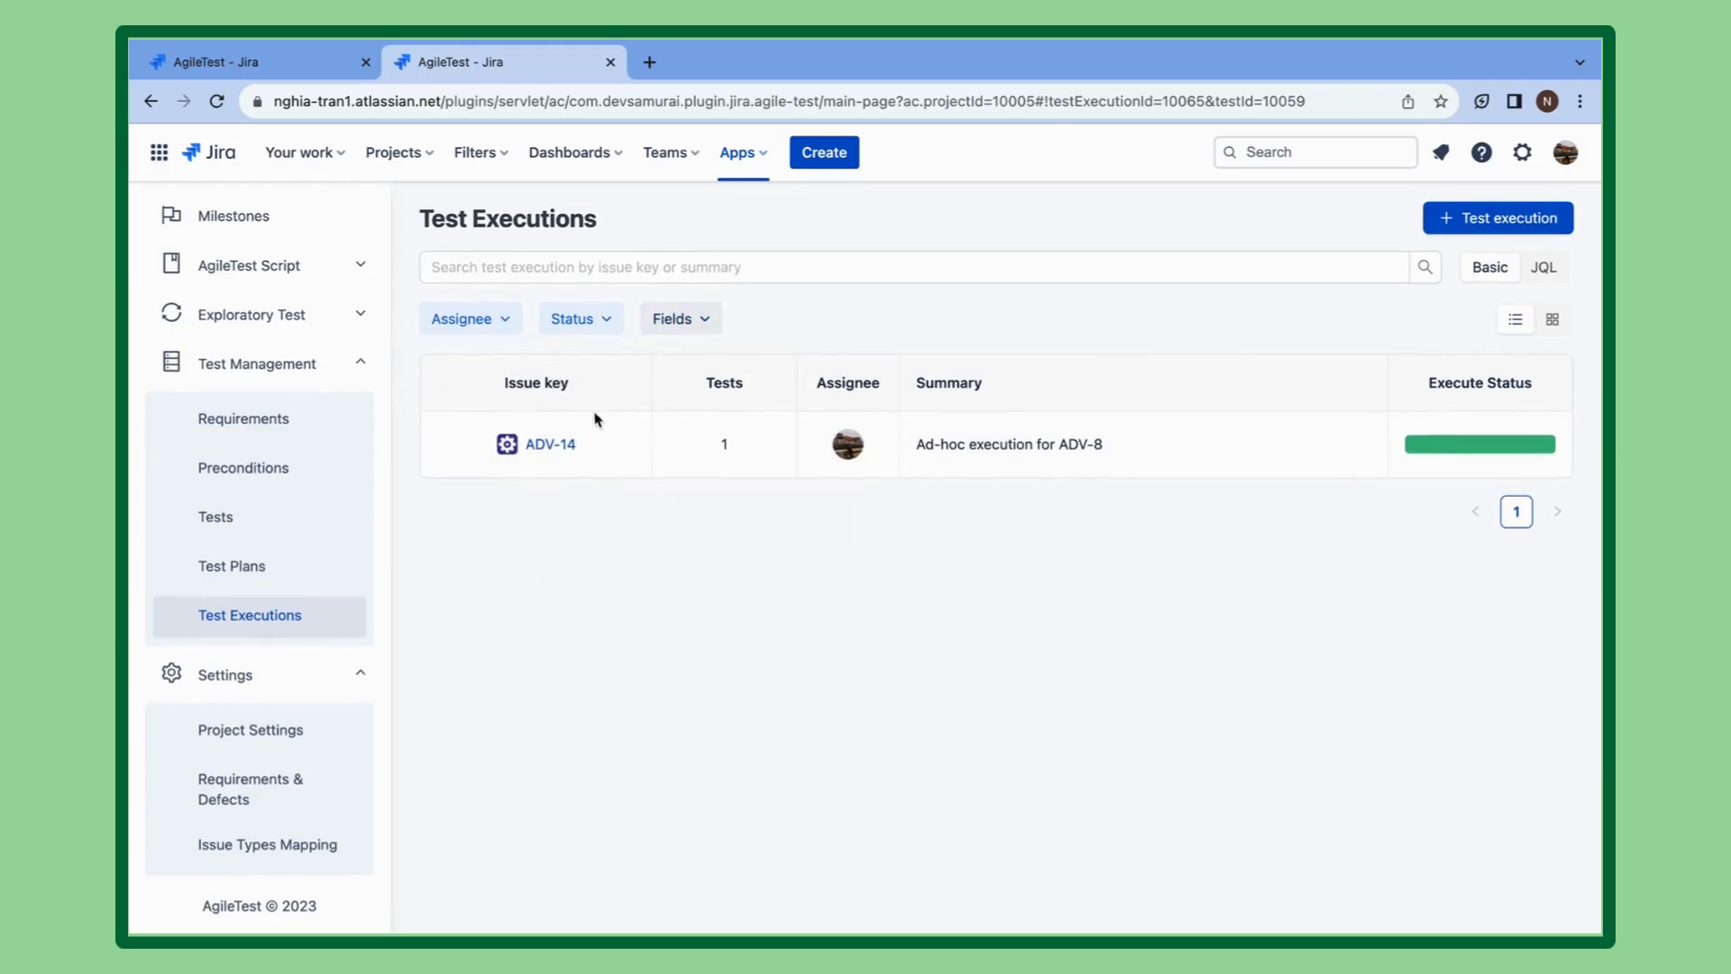
# Open test execution ADV-14, assign it to the milestone Demo Video 1.1 and set its status to In Progress.
pyautogui.click(552, 445)
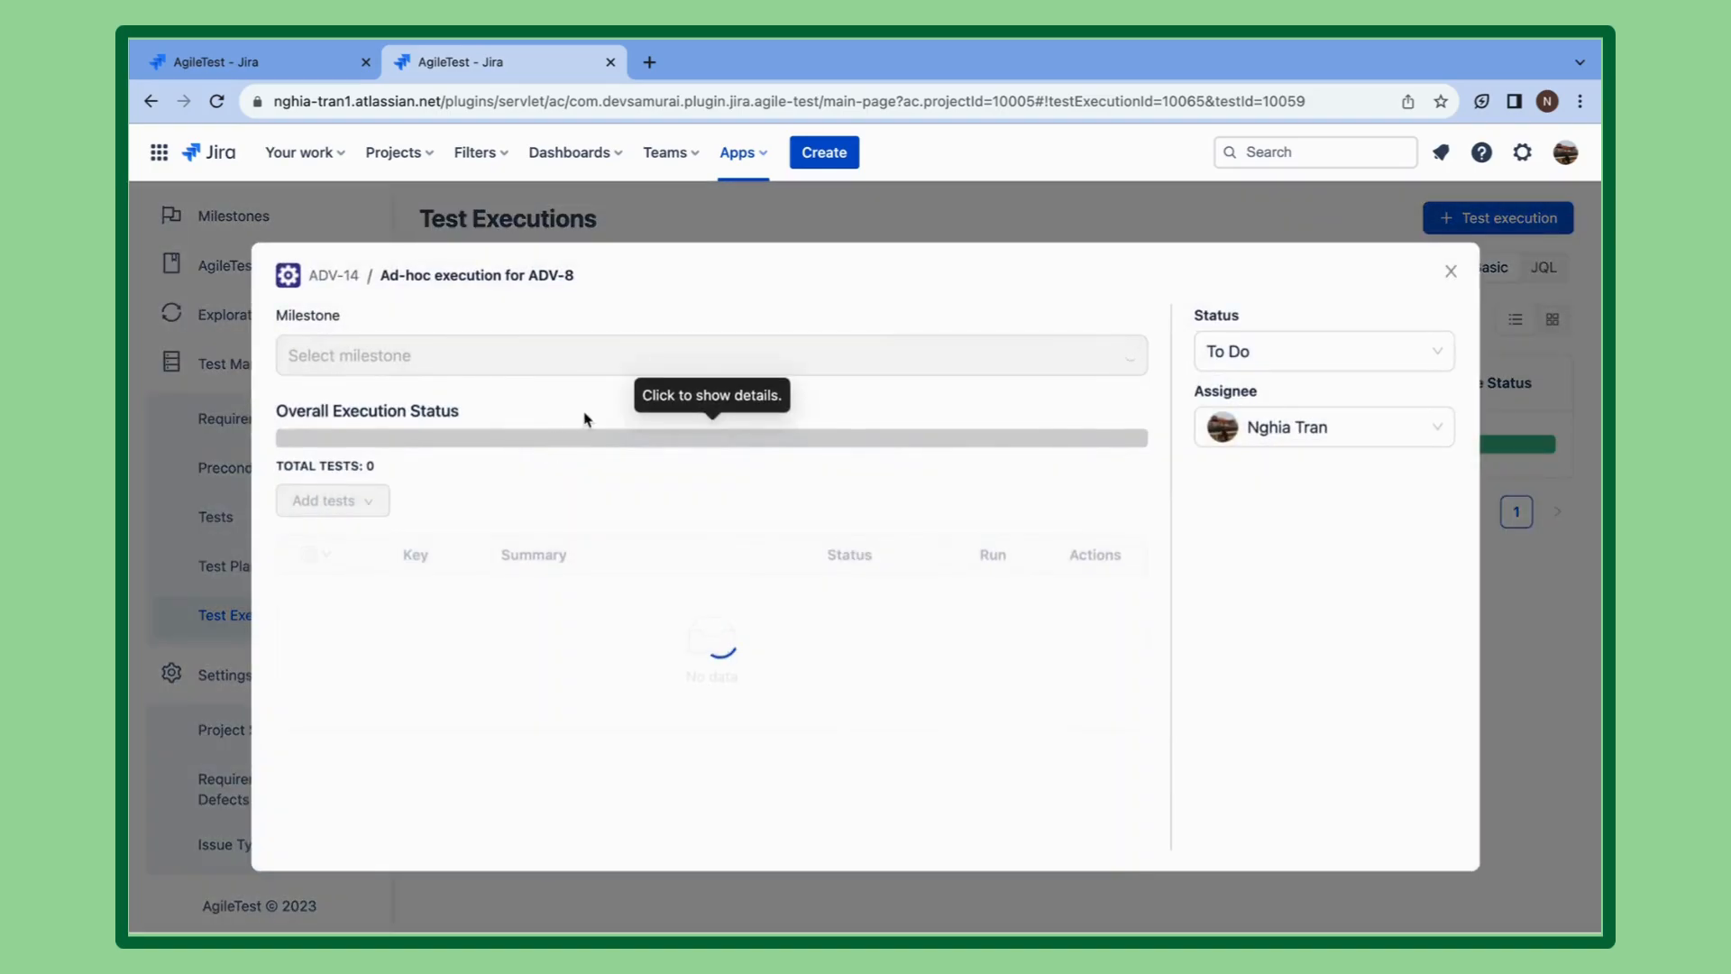
pyautogui.click(620, 362)
pyautogui.click(547, 447)
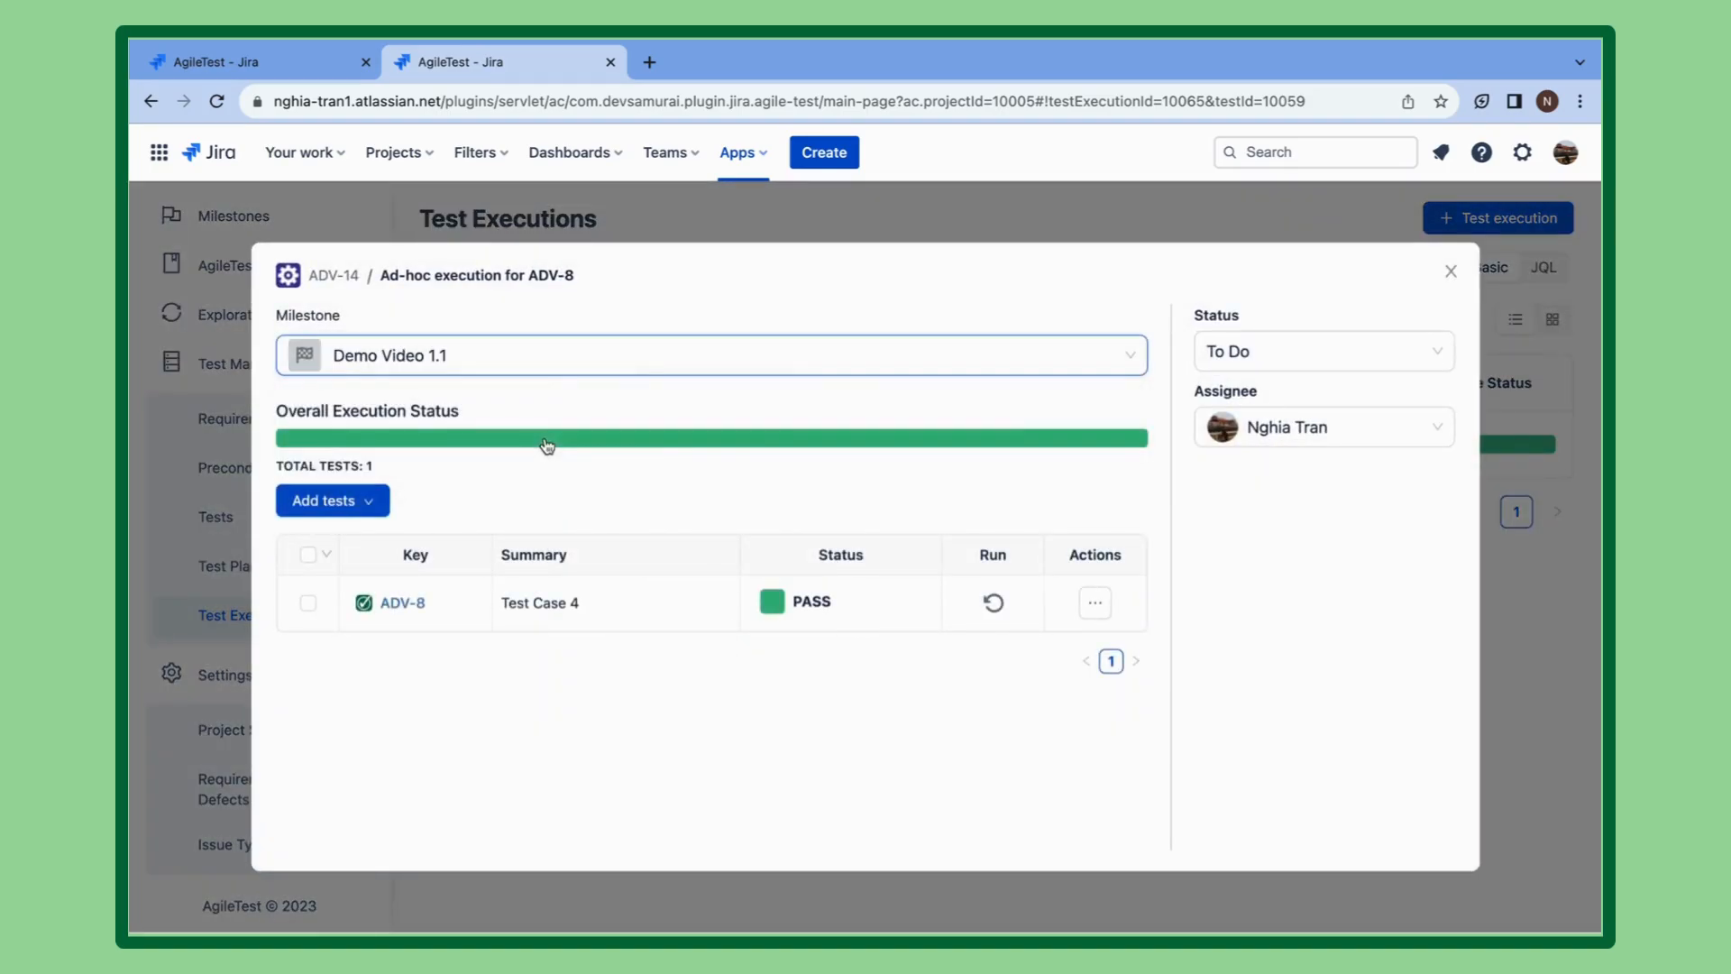
pyautogui.click(1267, 358)
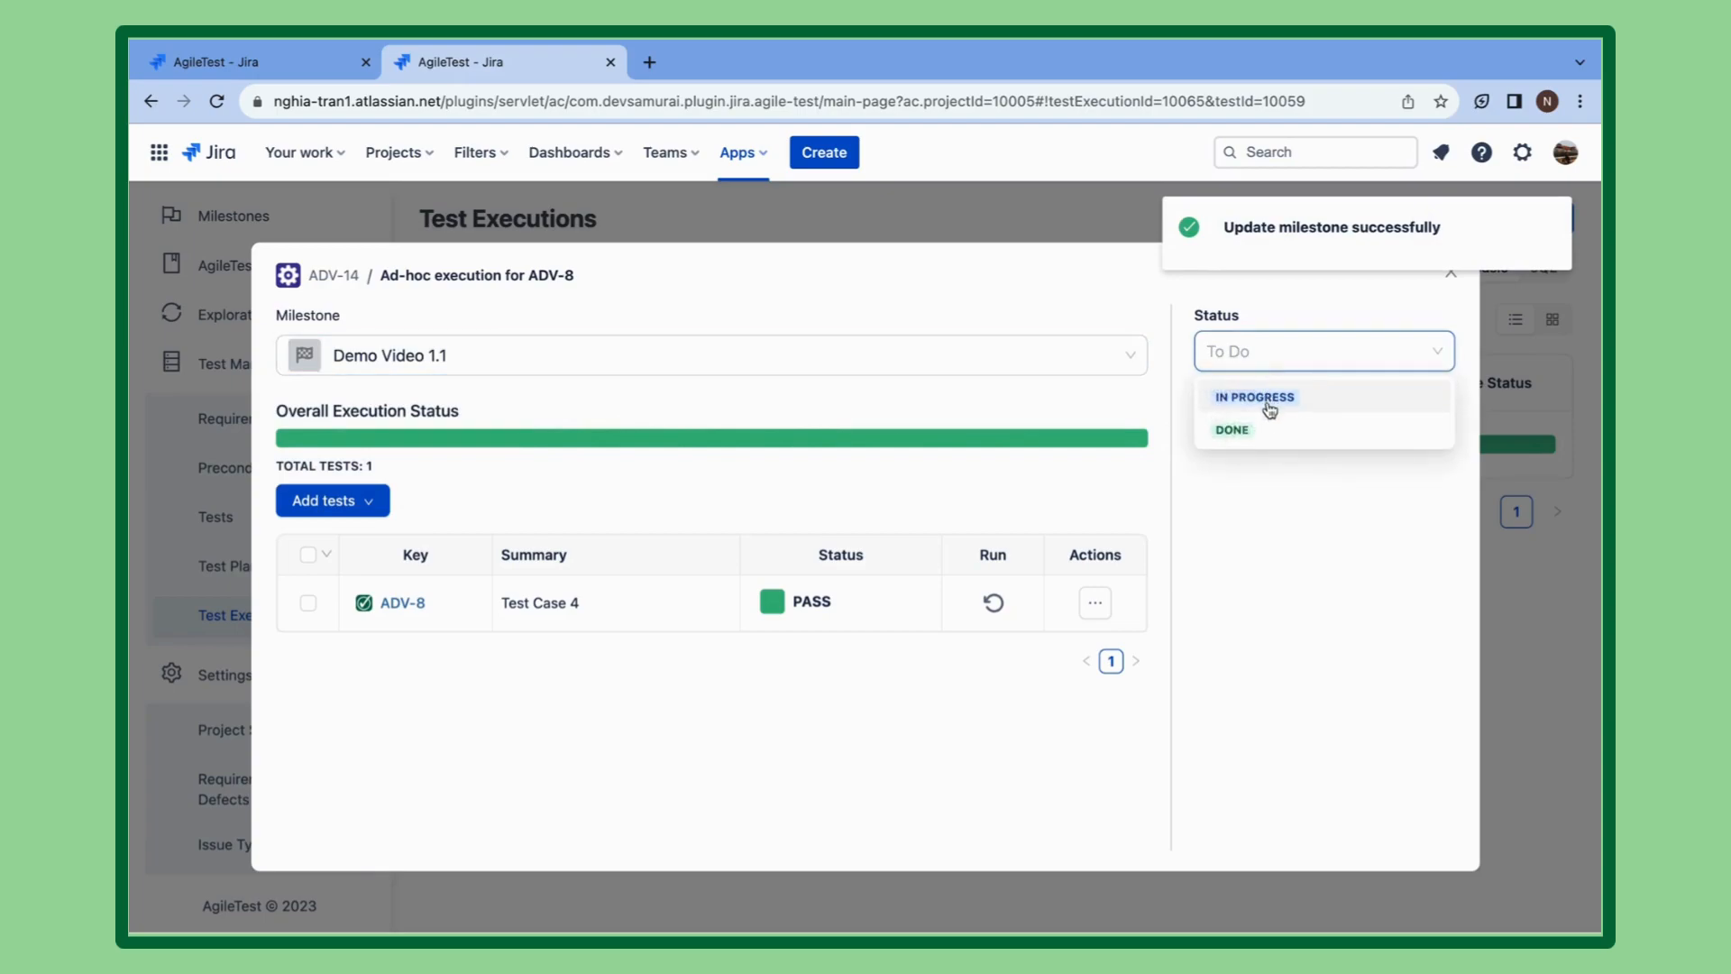
pyautogui.click(1262, 397)
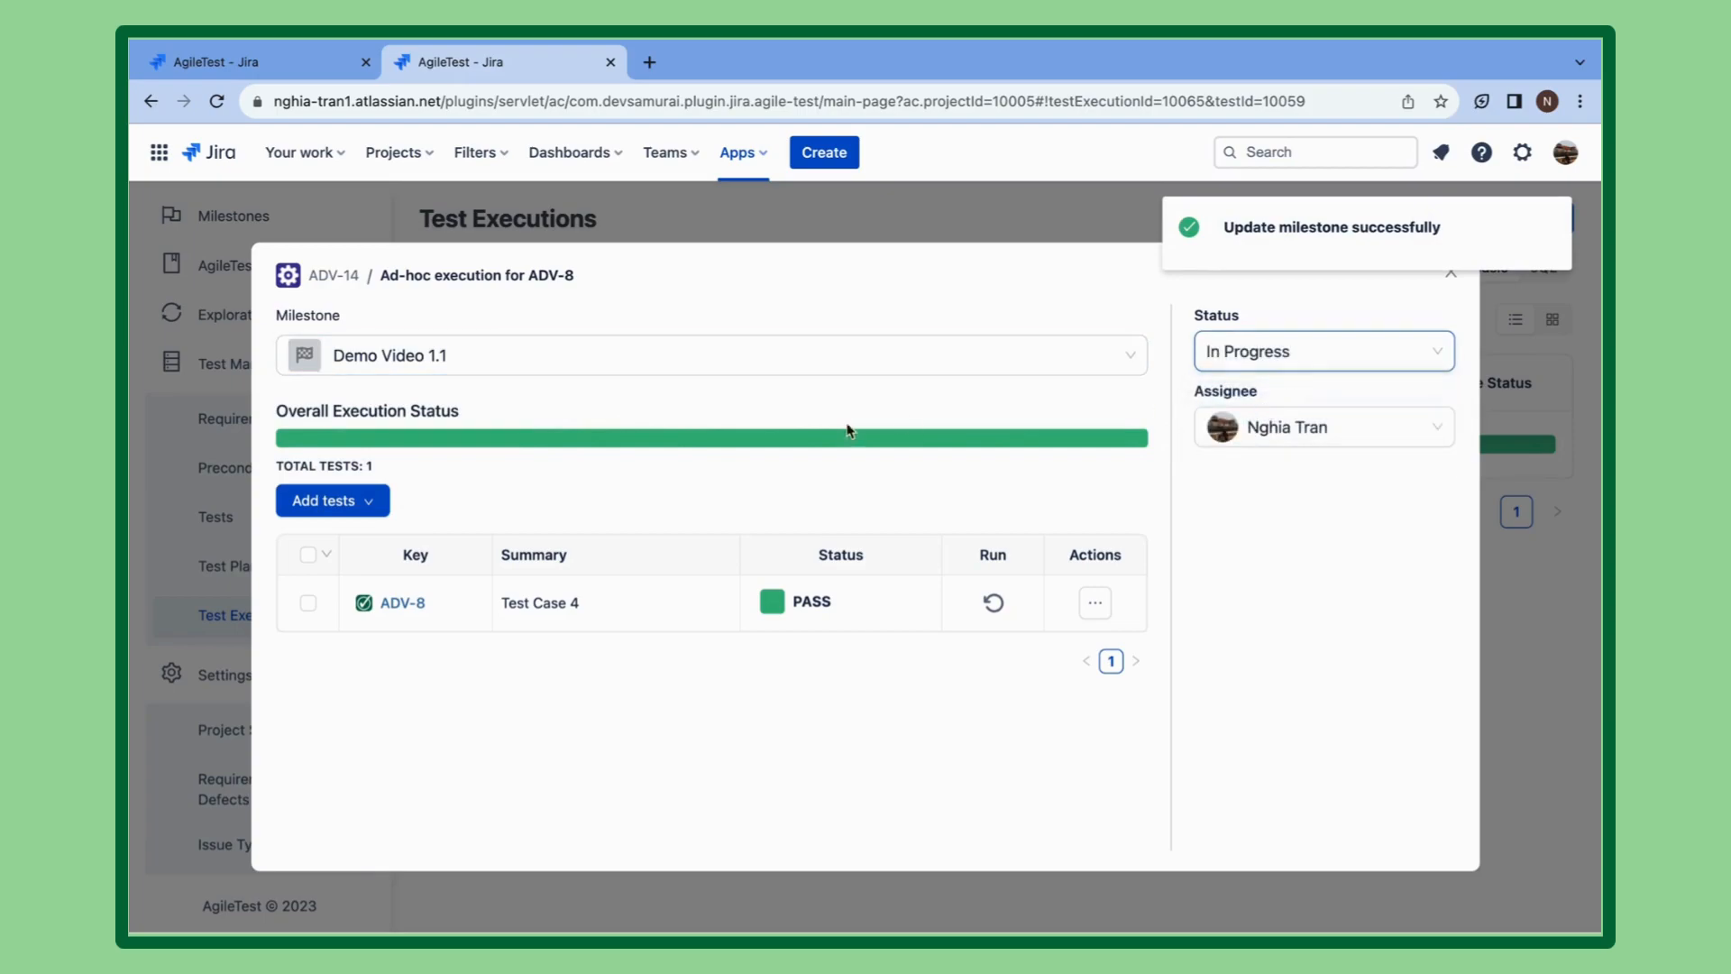
# Search the existing test cases for "case" and add ADV-11, Test Case 7, to the test execution.
pyautogui.click(333, 510)
pyautogui.click(316, 576)
pyautogui.click(475, 417)
pyautogui.write('case')
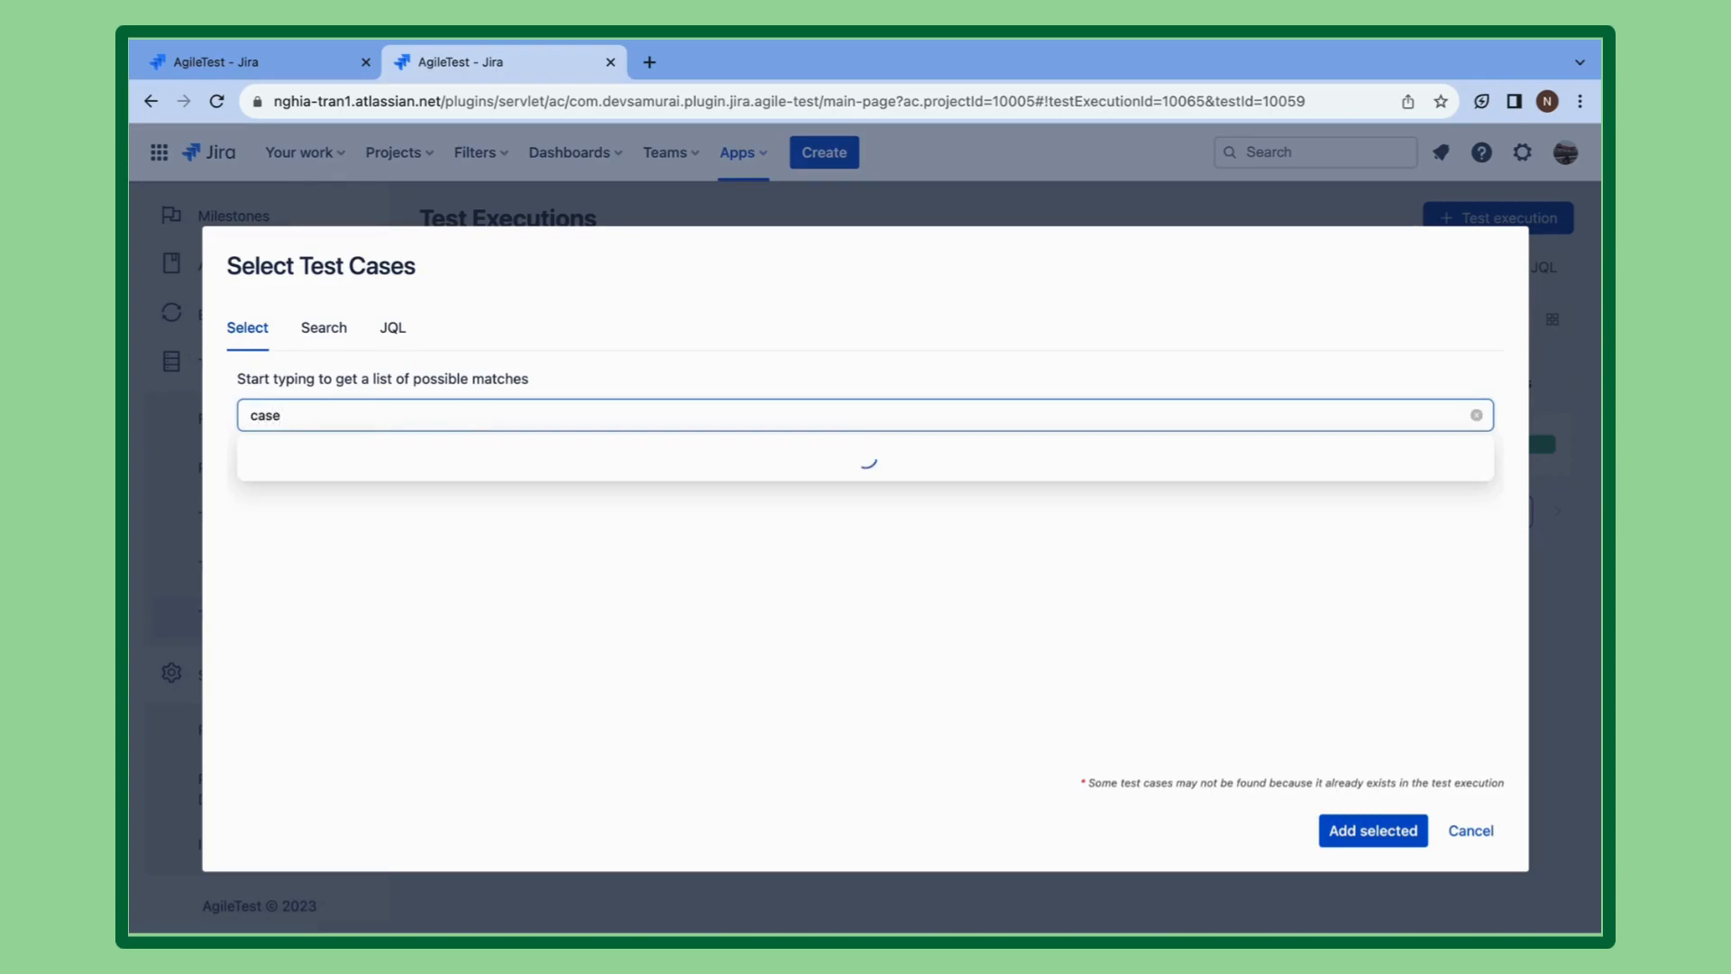
pyautogui.click(425, 458)
pyautogui.click(1407, 831)
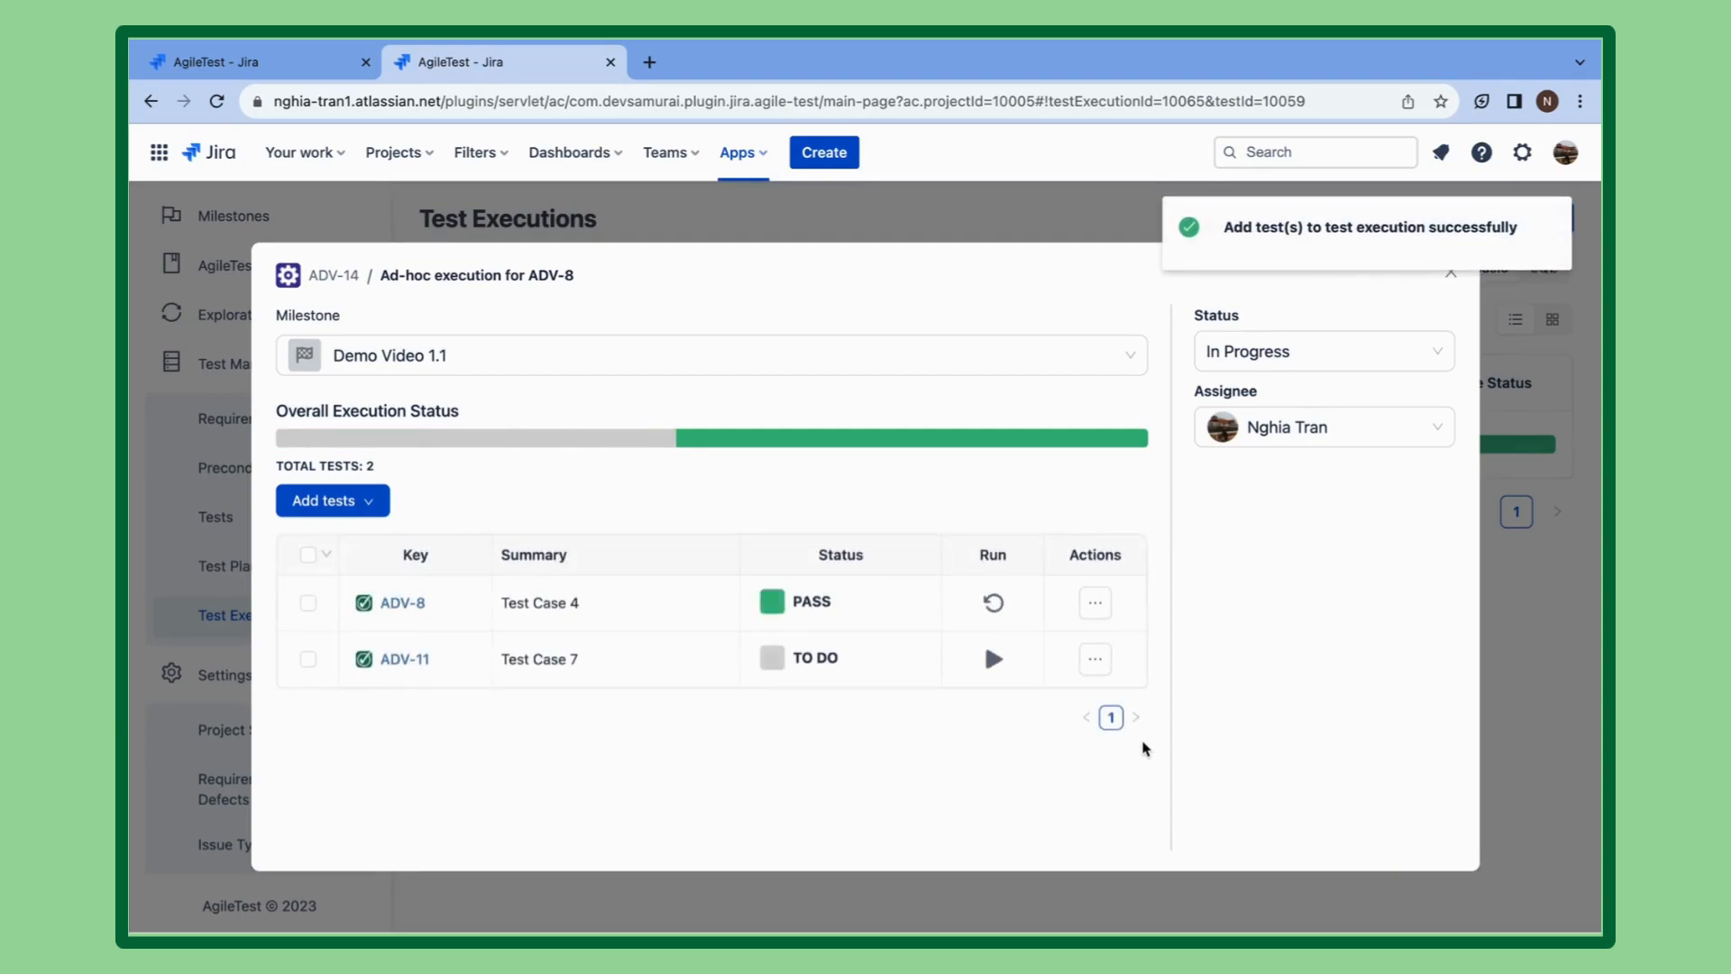
# Mark test ADV-11 as FAIL, set the status of execution ADV-14 to Done and close its details.
pyautogui.click(802, 658)
pyautogui.click(797, 769)
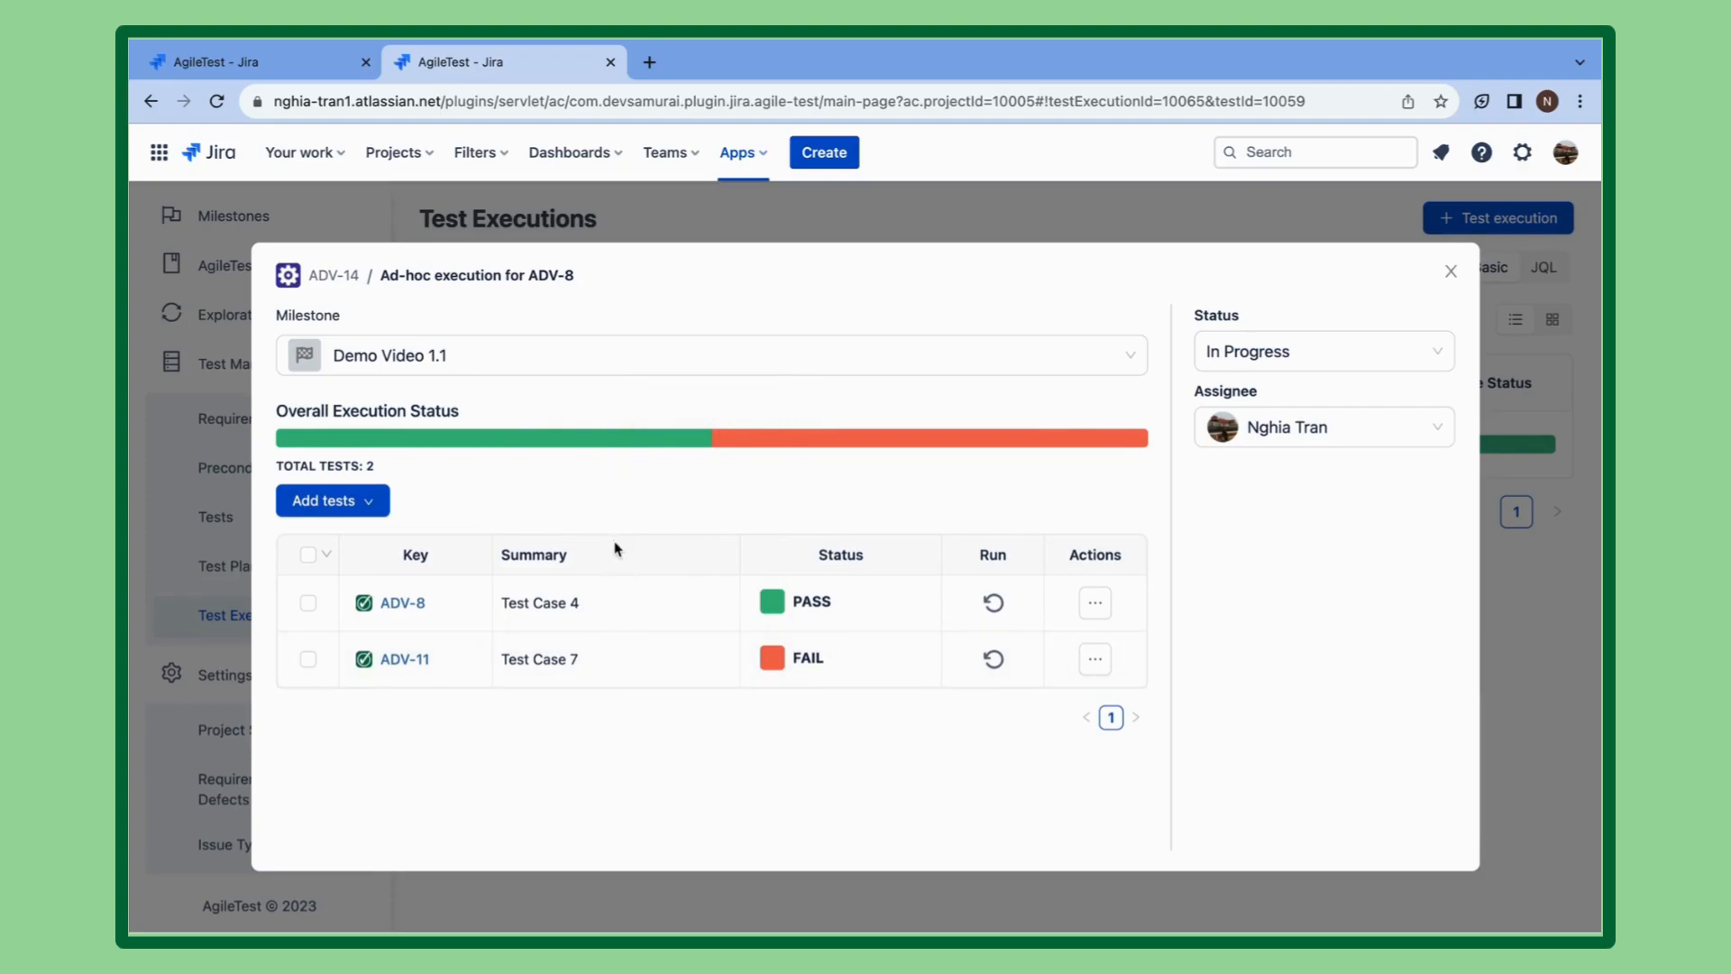
pyautogui.click(1307, 365)
pyautogui.click(1276, 428)
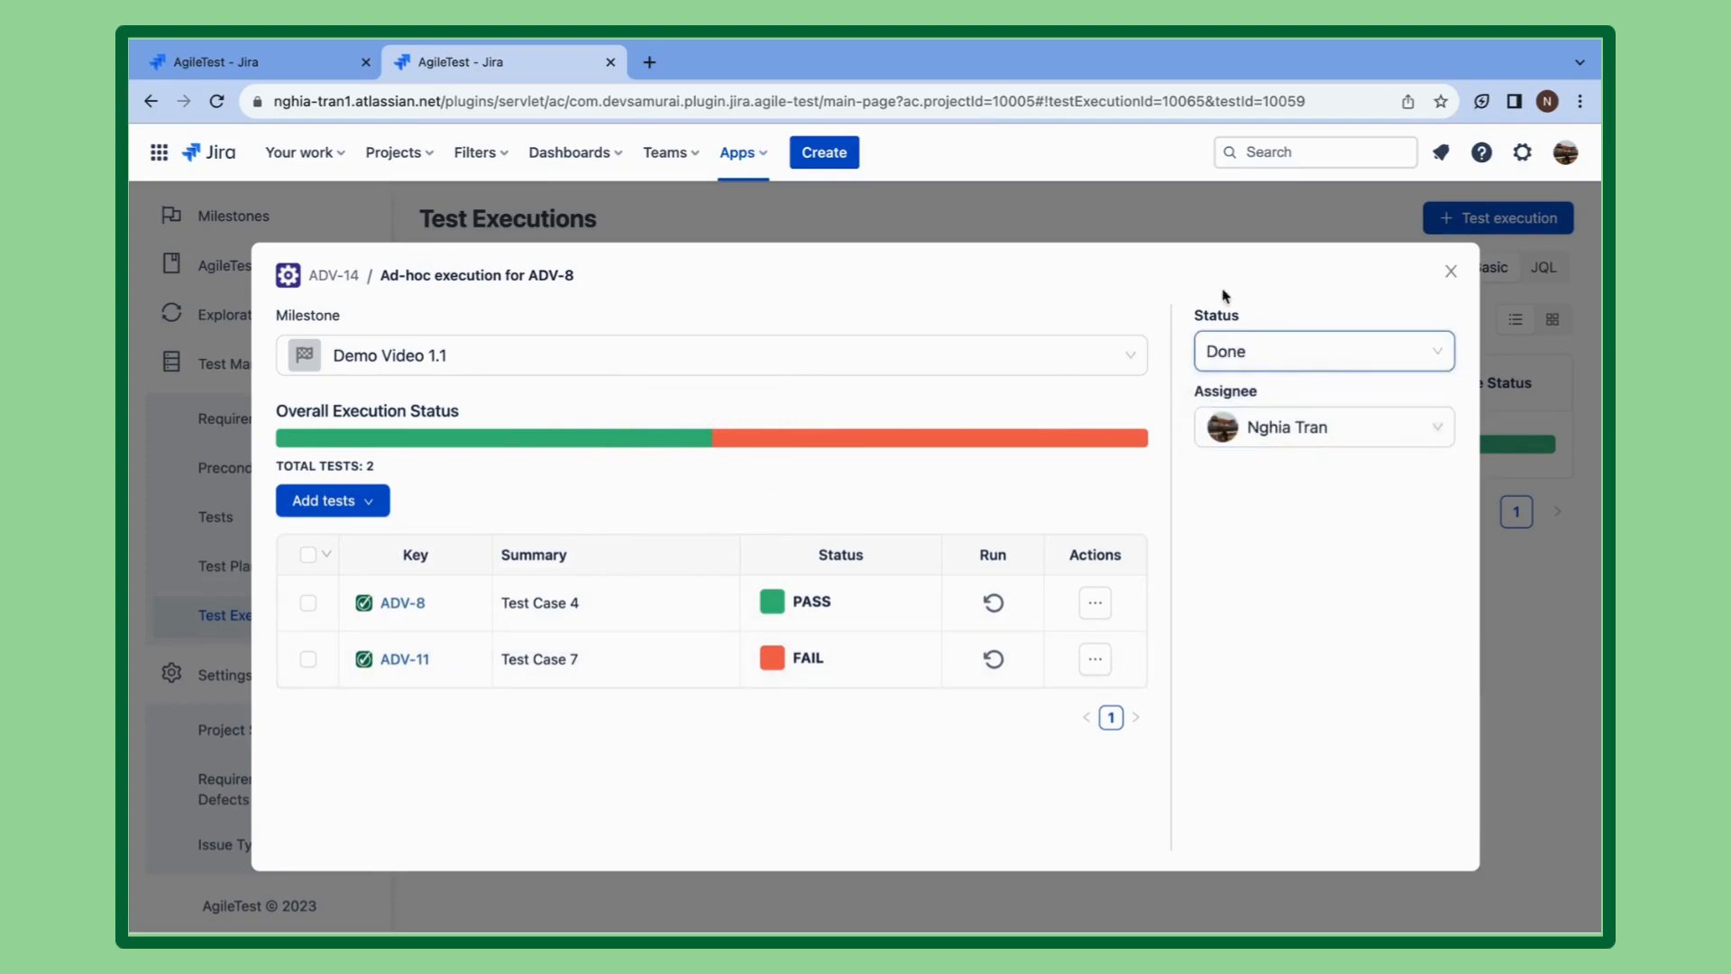
pyautogui.click(1451, 270)
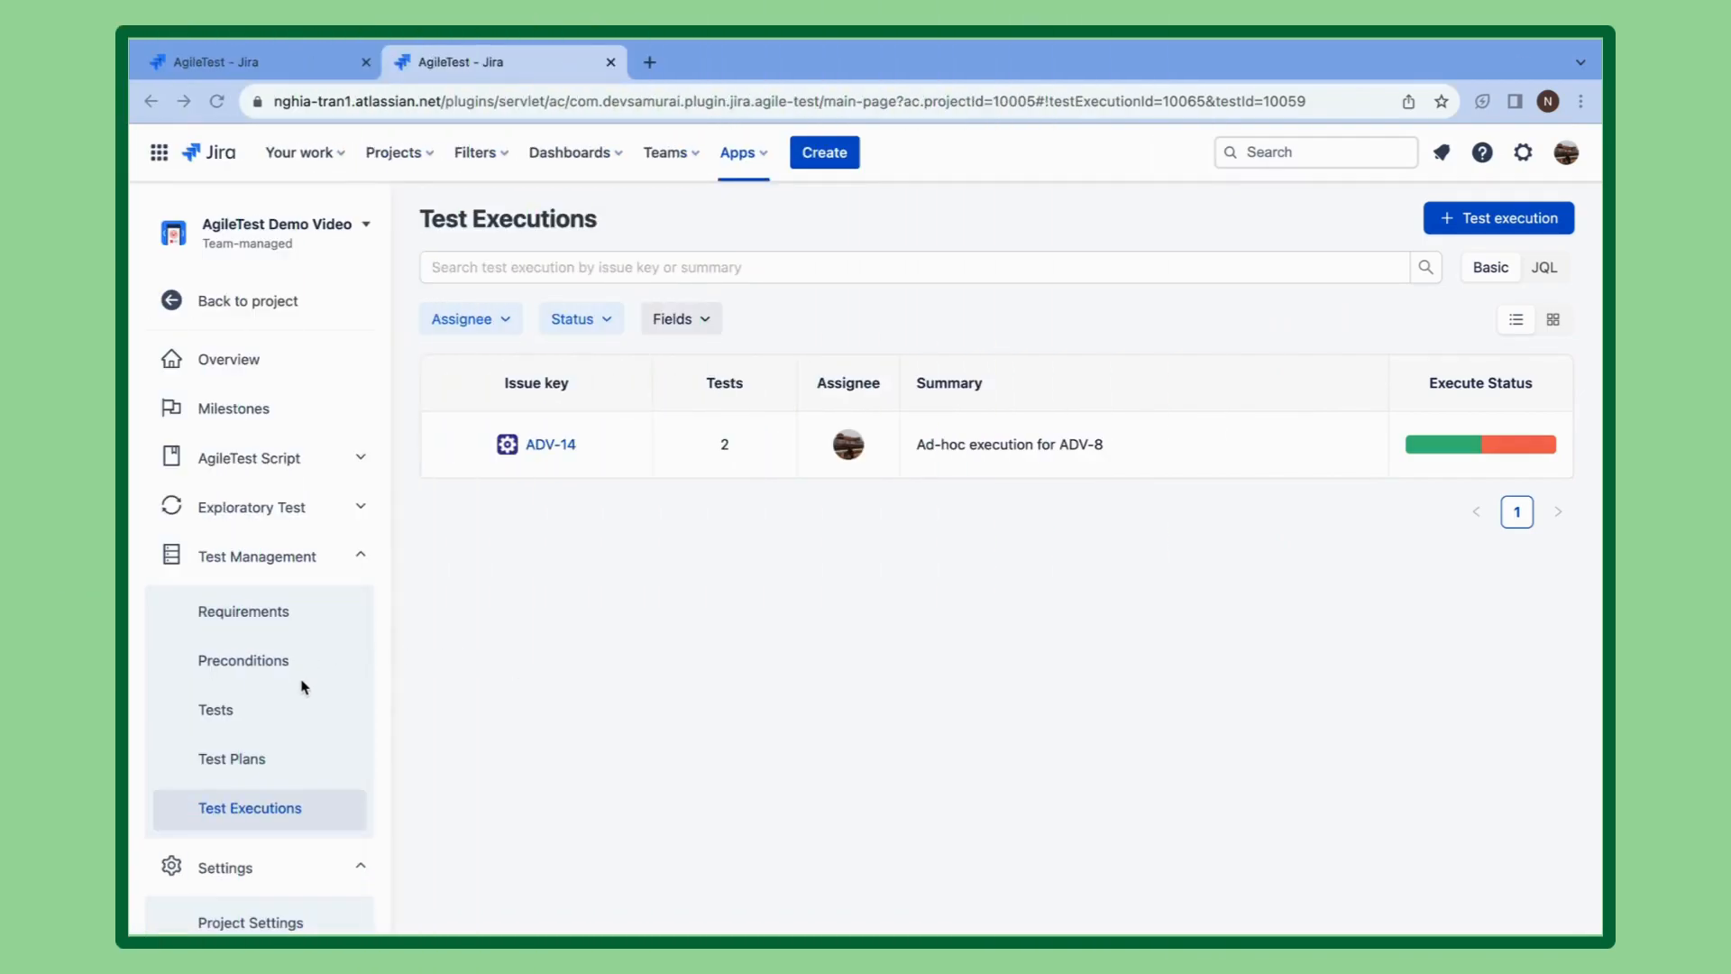
# Review the project Overview's test totals, coverage and defects charts, and the result breakdown of the Demo Video 1.1 milestone.
pyautogui.click(271, 360)
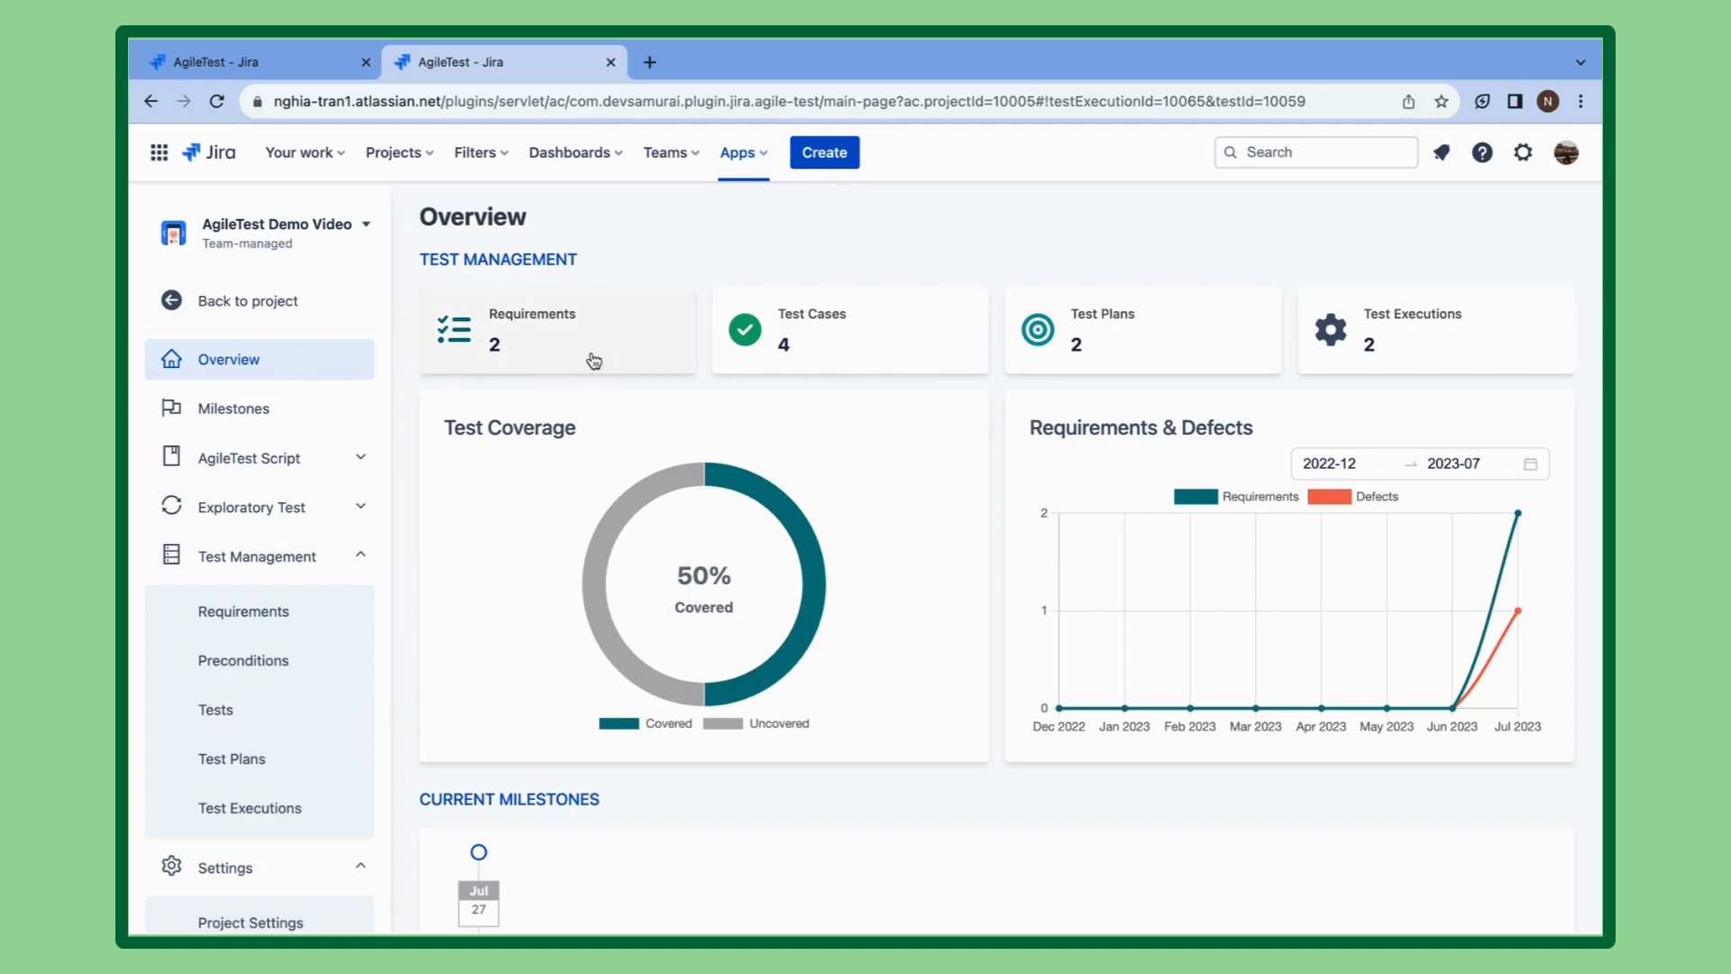
pyautogui.moveTo(1506, 631)
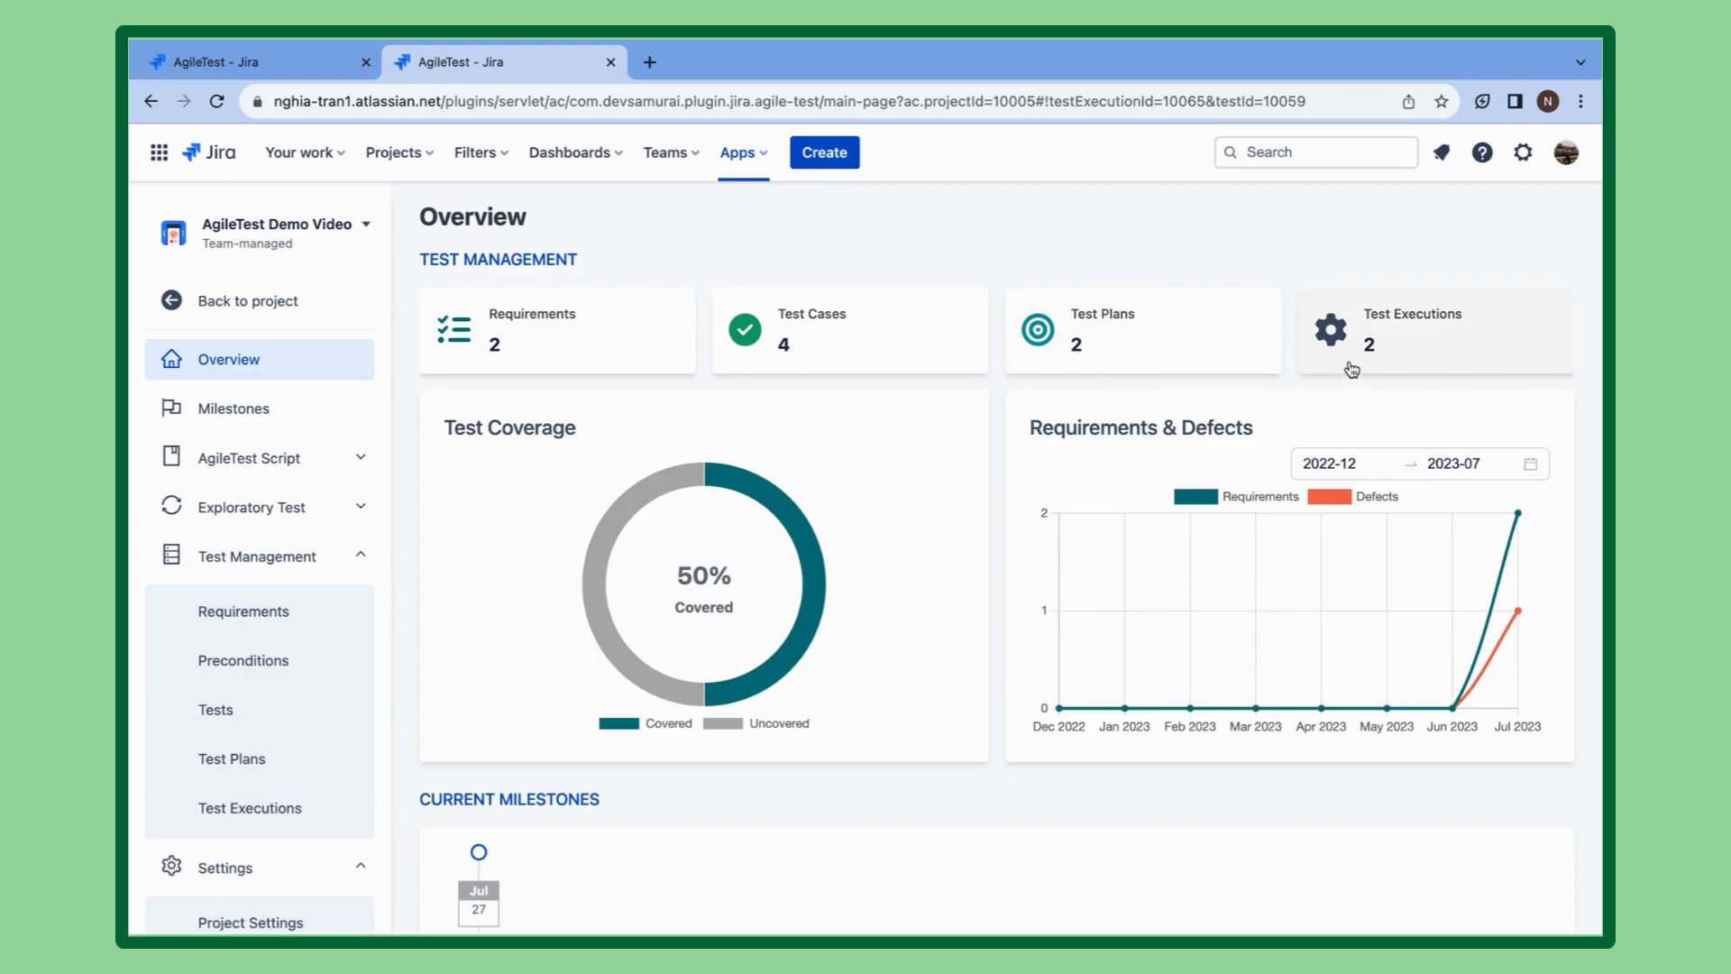
pyautogui.scroll(-1, 776, 573)
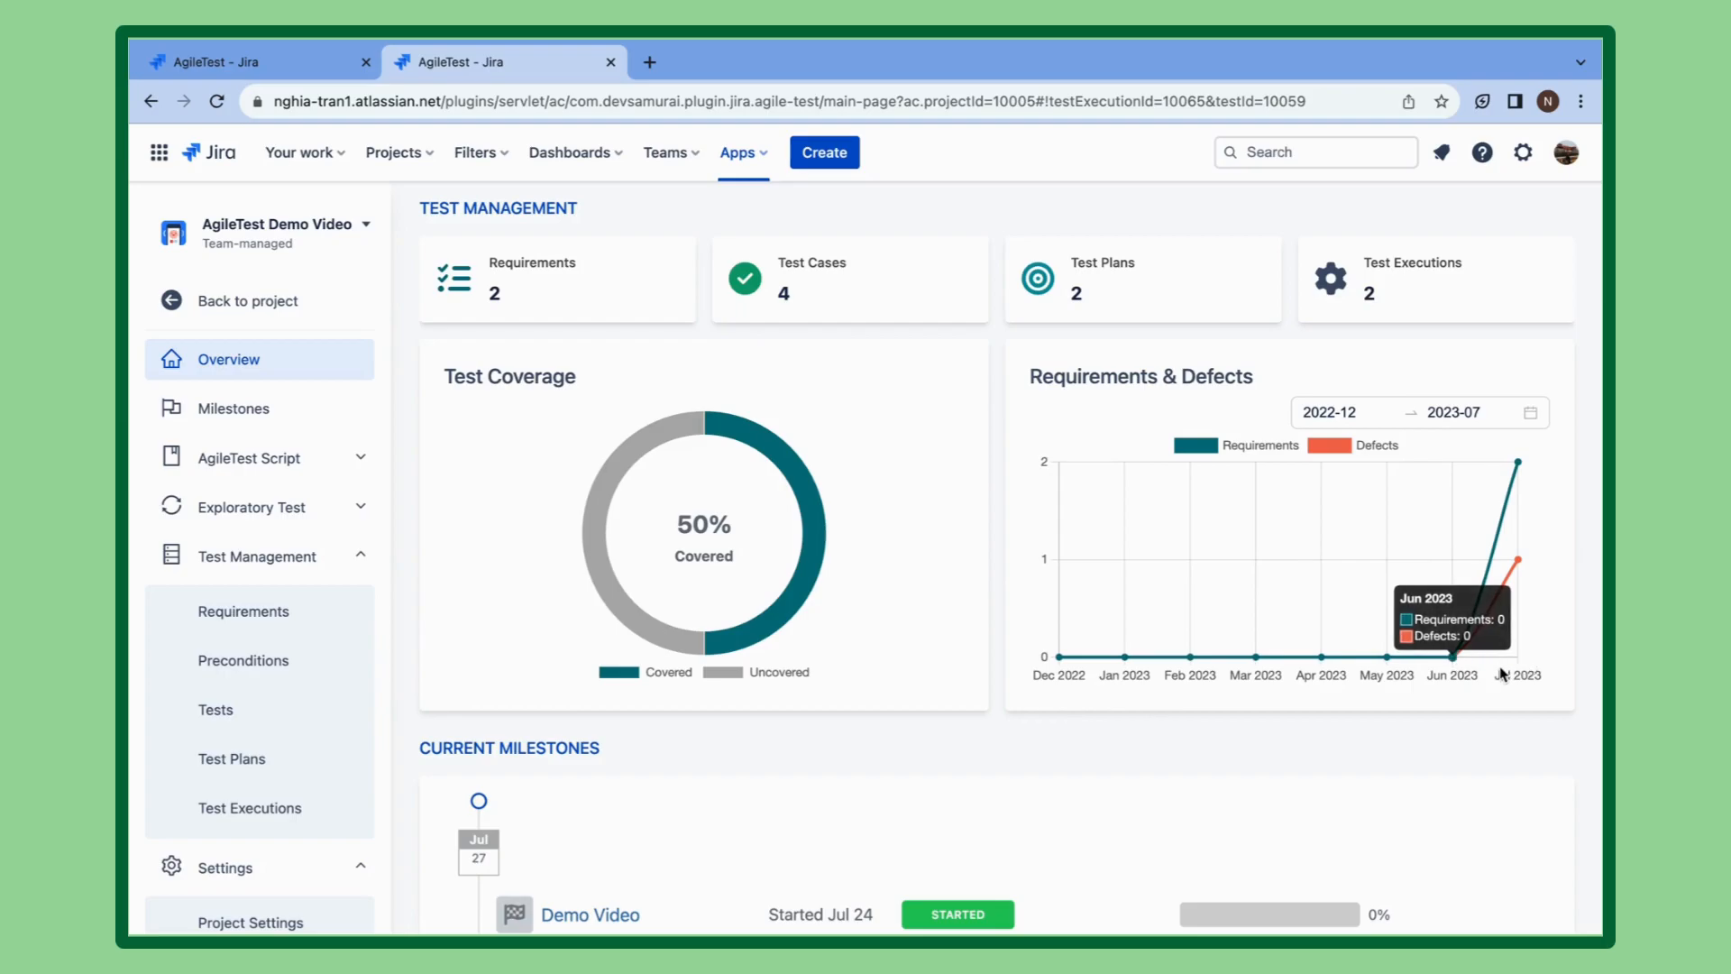
pyautogui.scroll(-3, 944, 628)
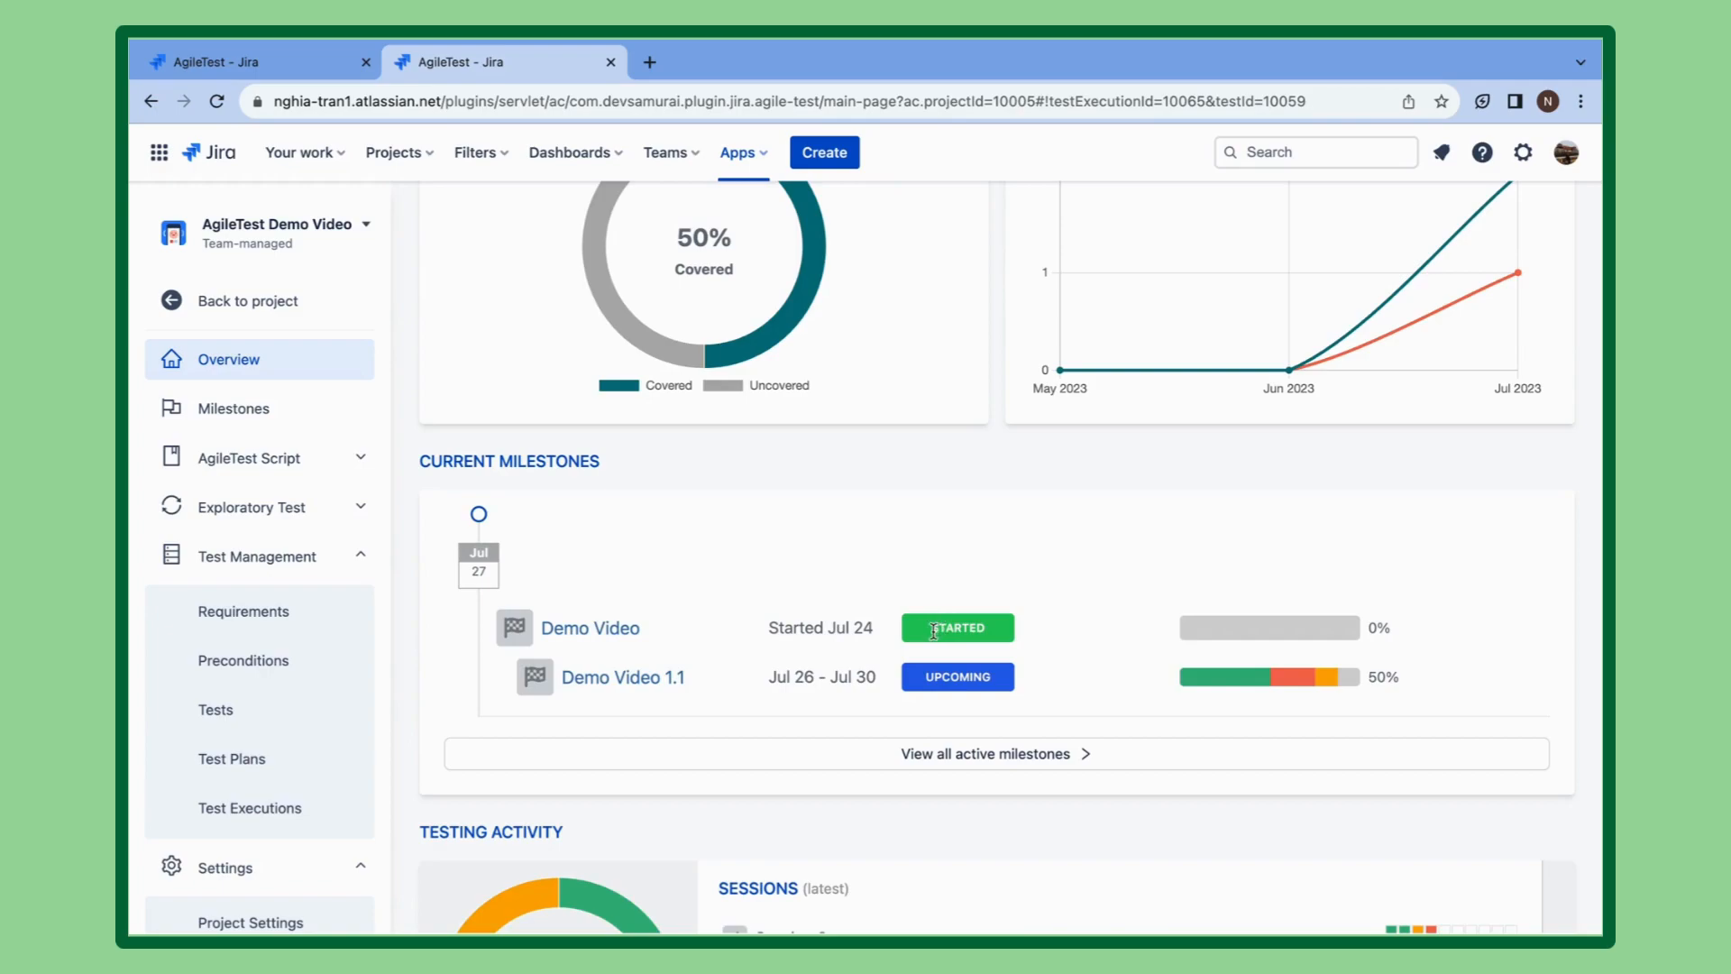
pyautogui.click(1241, 640)
pyautogui.click(1228, 676)
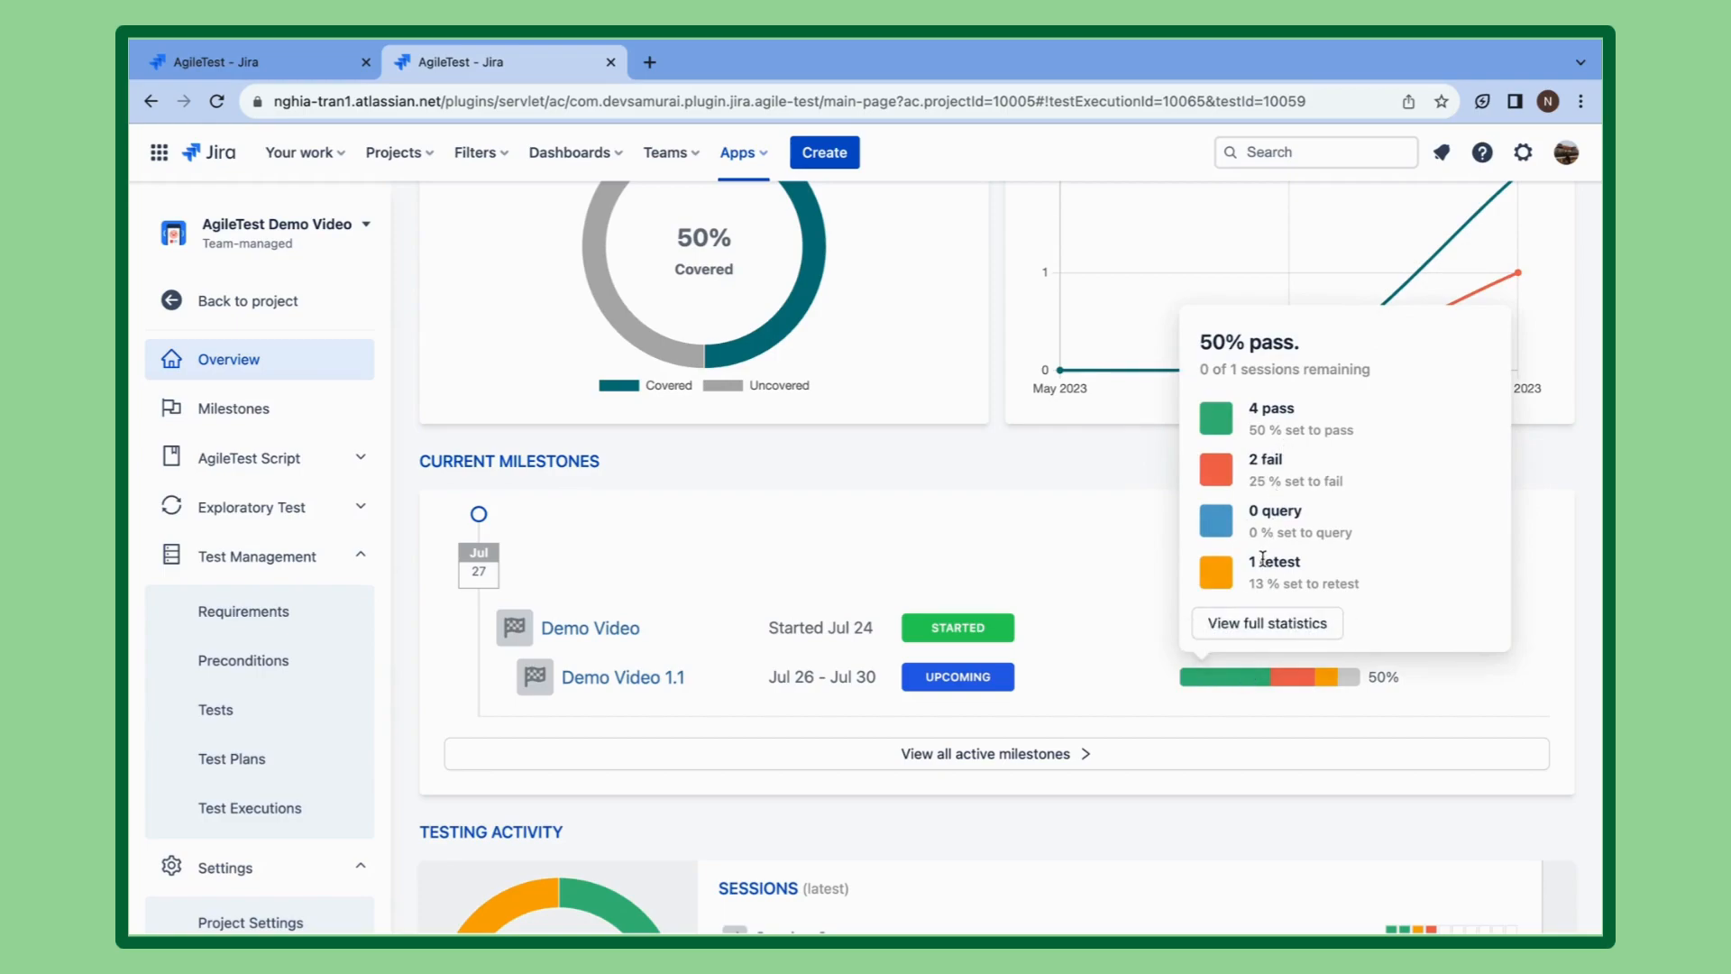
# Examine the full statistics of milestone Demo Video 1.1, and return to the Overview to check its testing activity.
pyautogui.click(1263, 624)
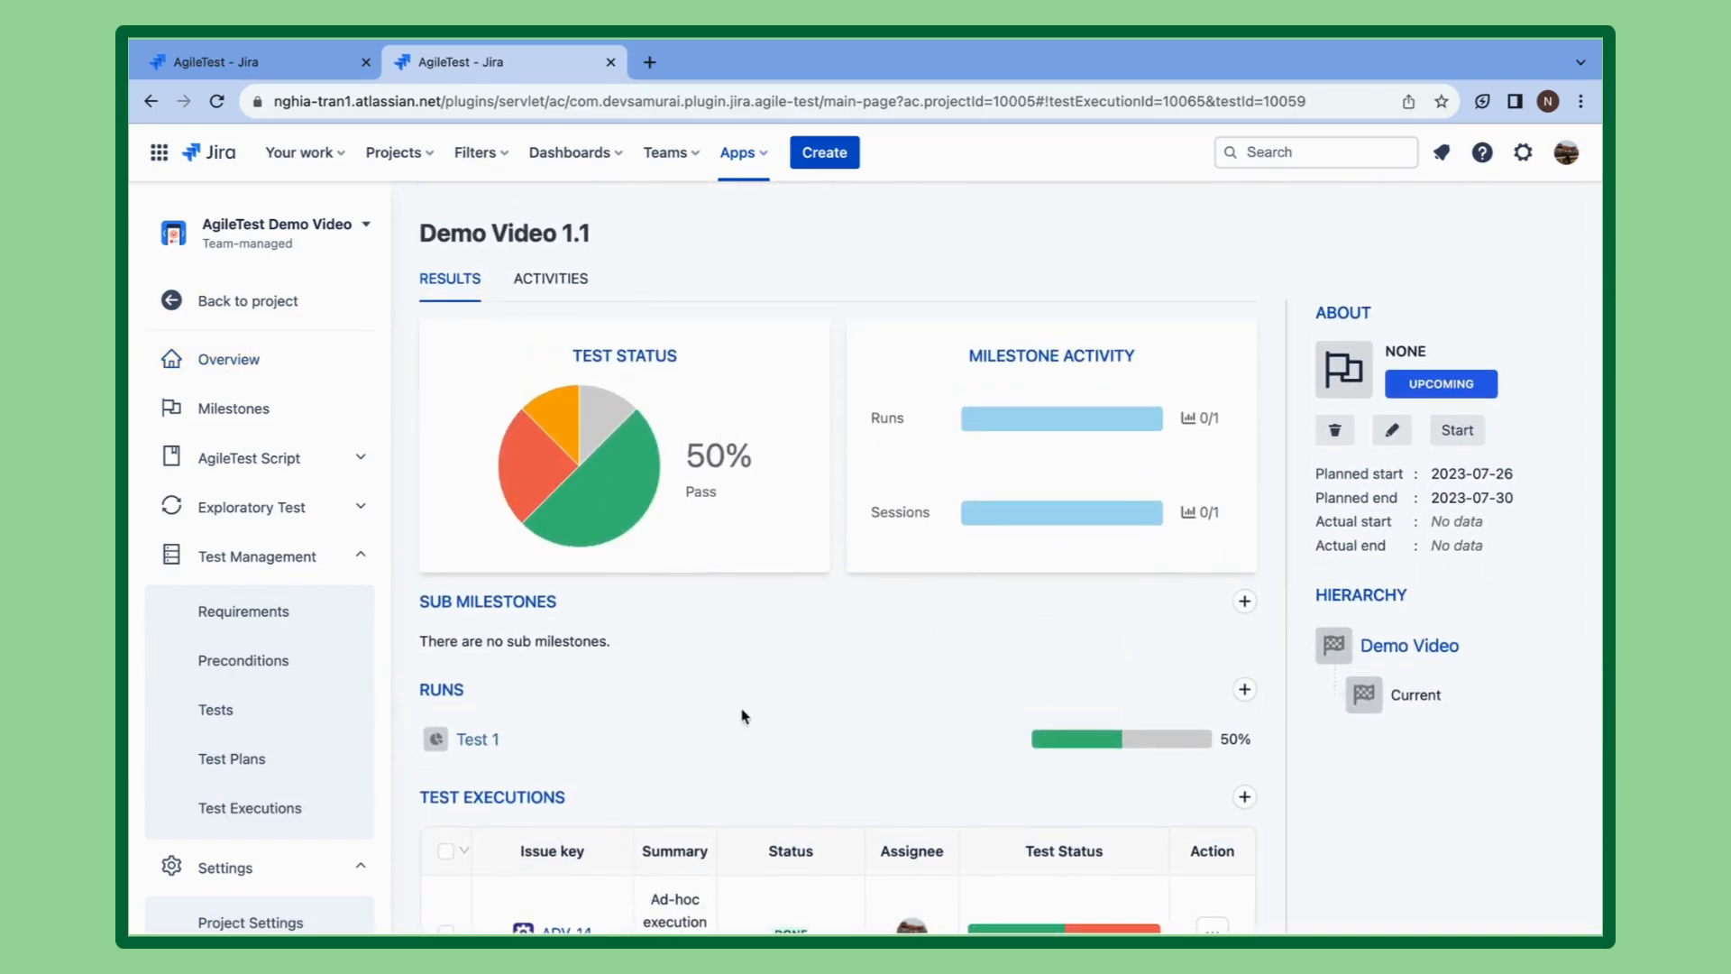
pyautogui.scroll(-4, 751, 702)
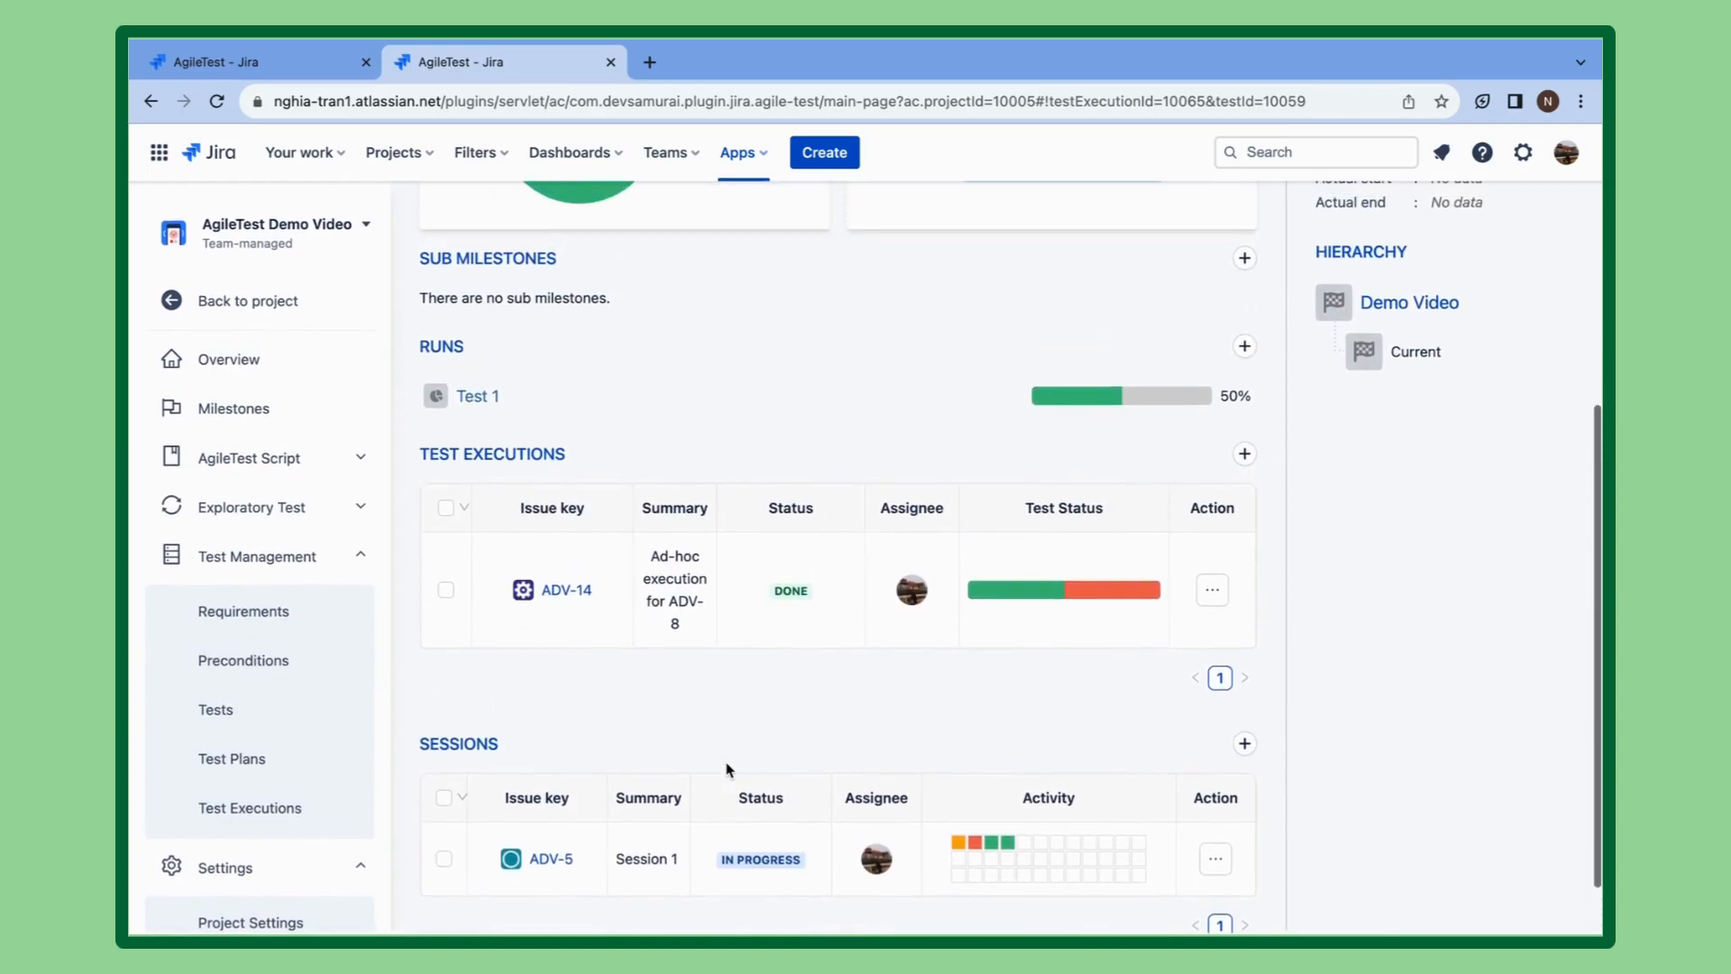
pyautogui.scroll(3, 713, 710)
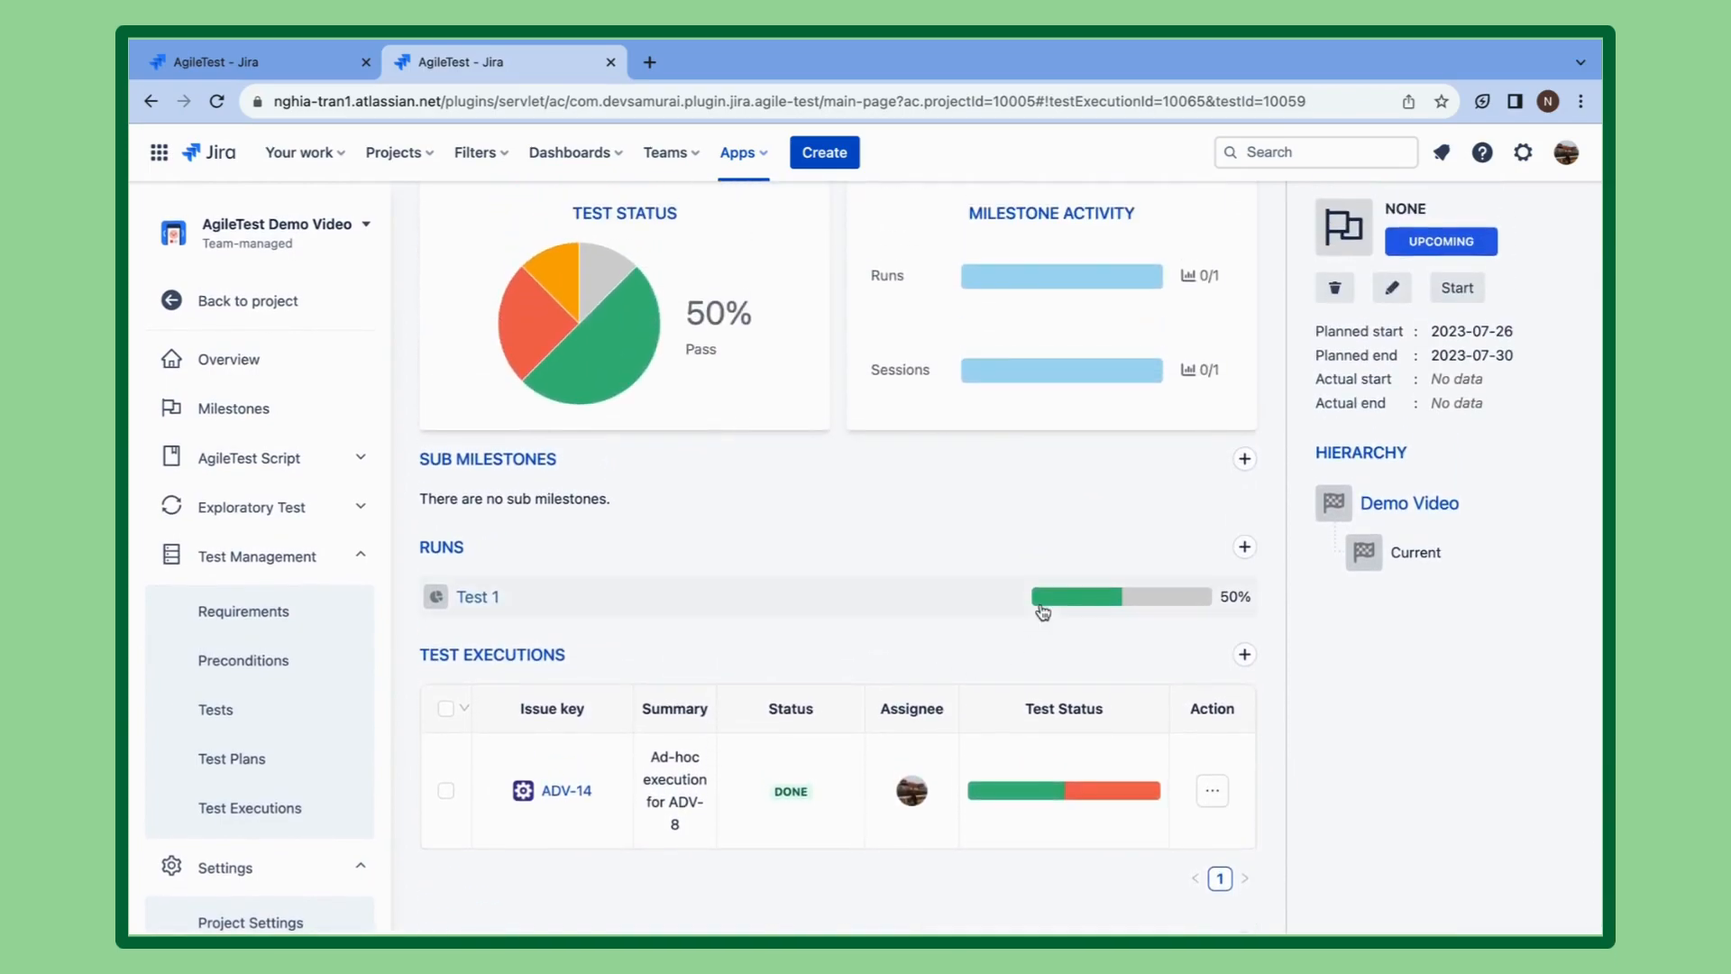
pyautogui.scroll(2, 948, 523)
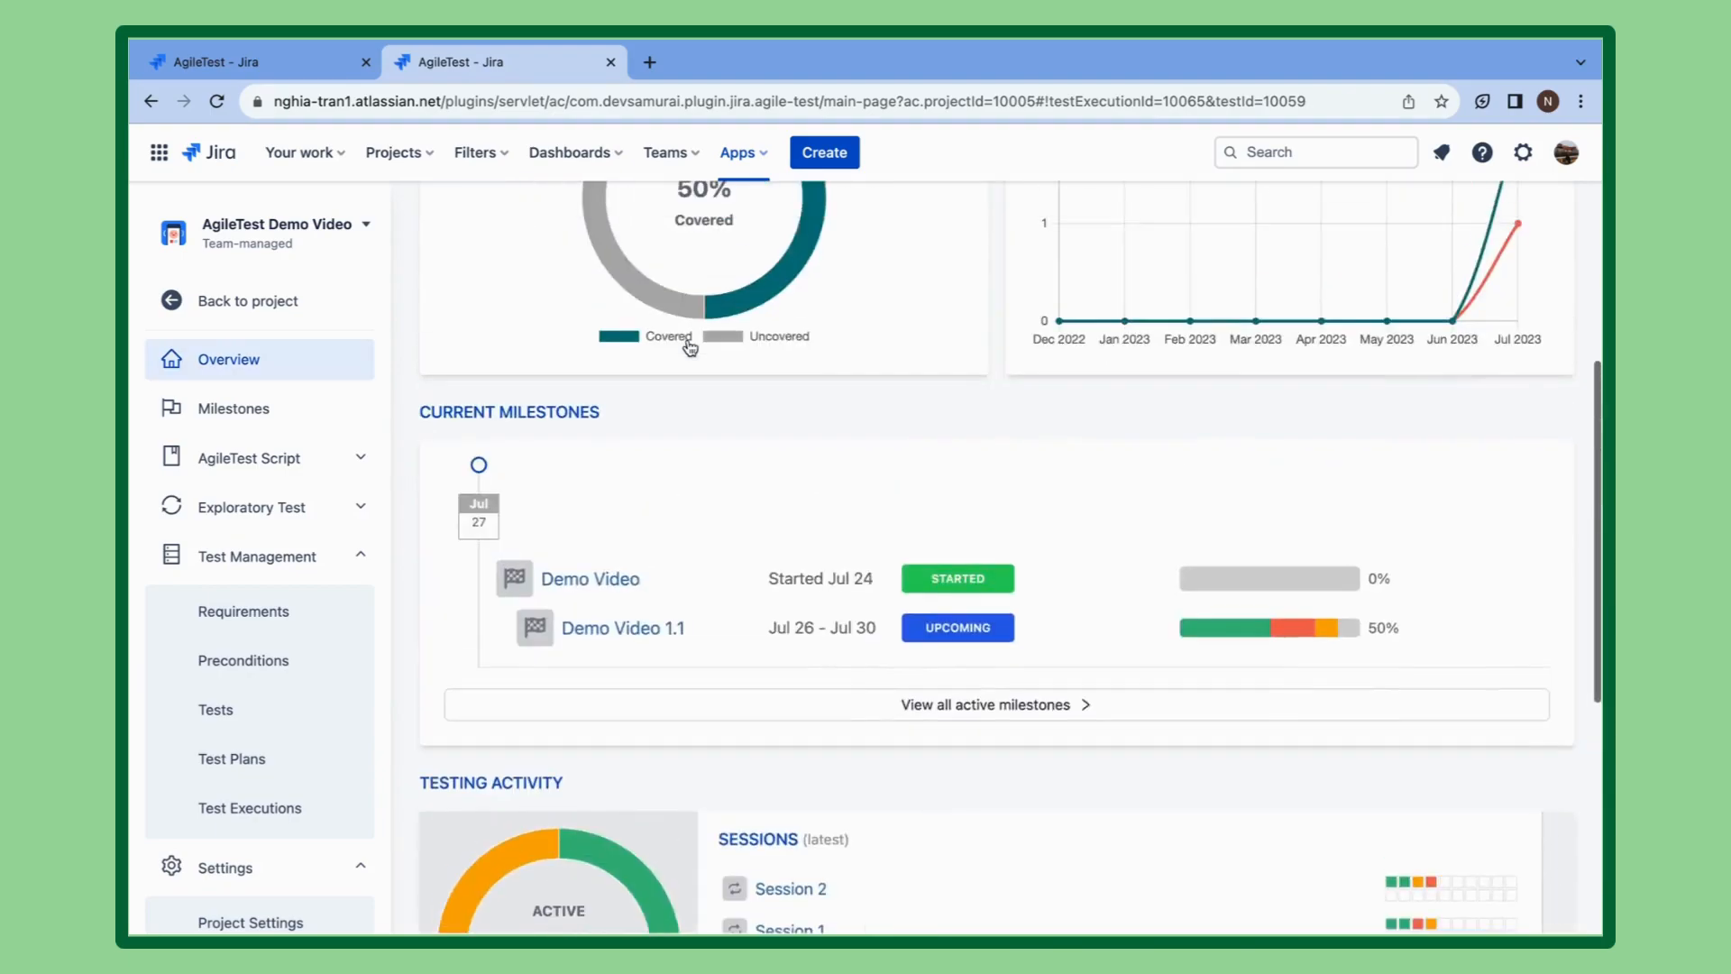
pyautogui.scroll(-5, 690, 347)
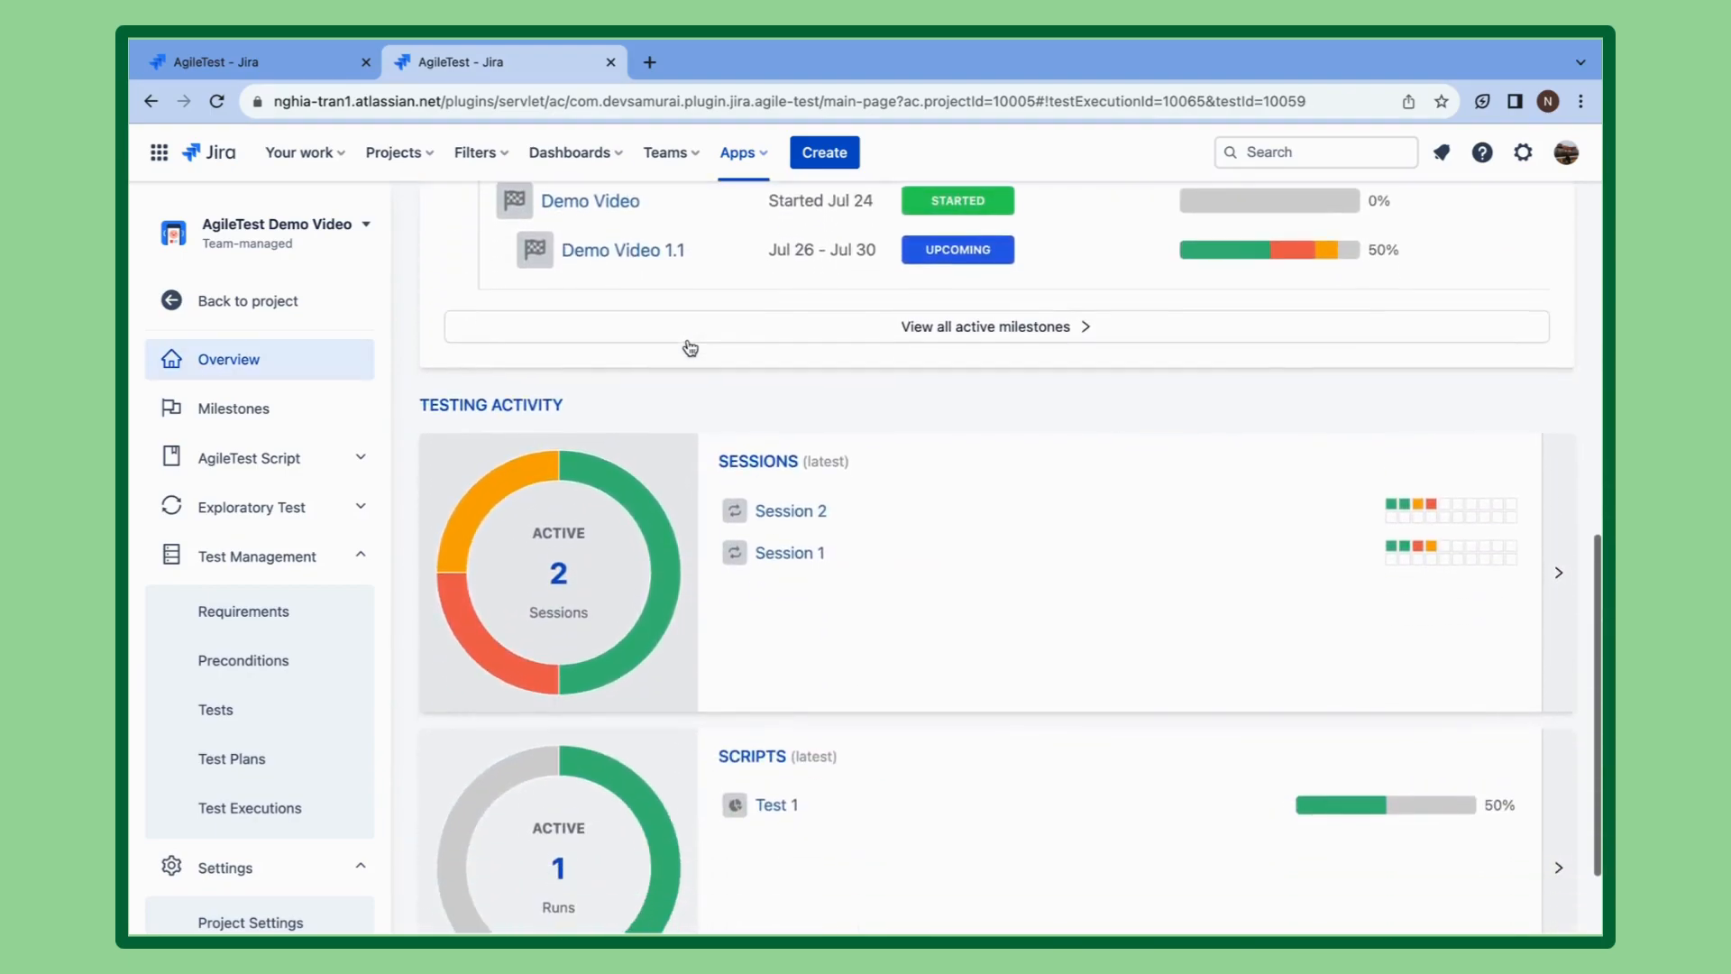